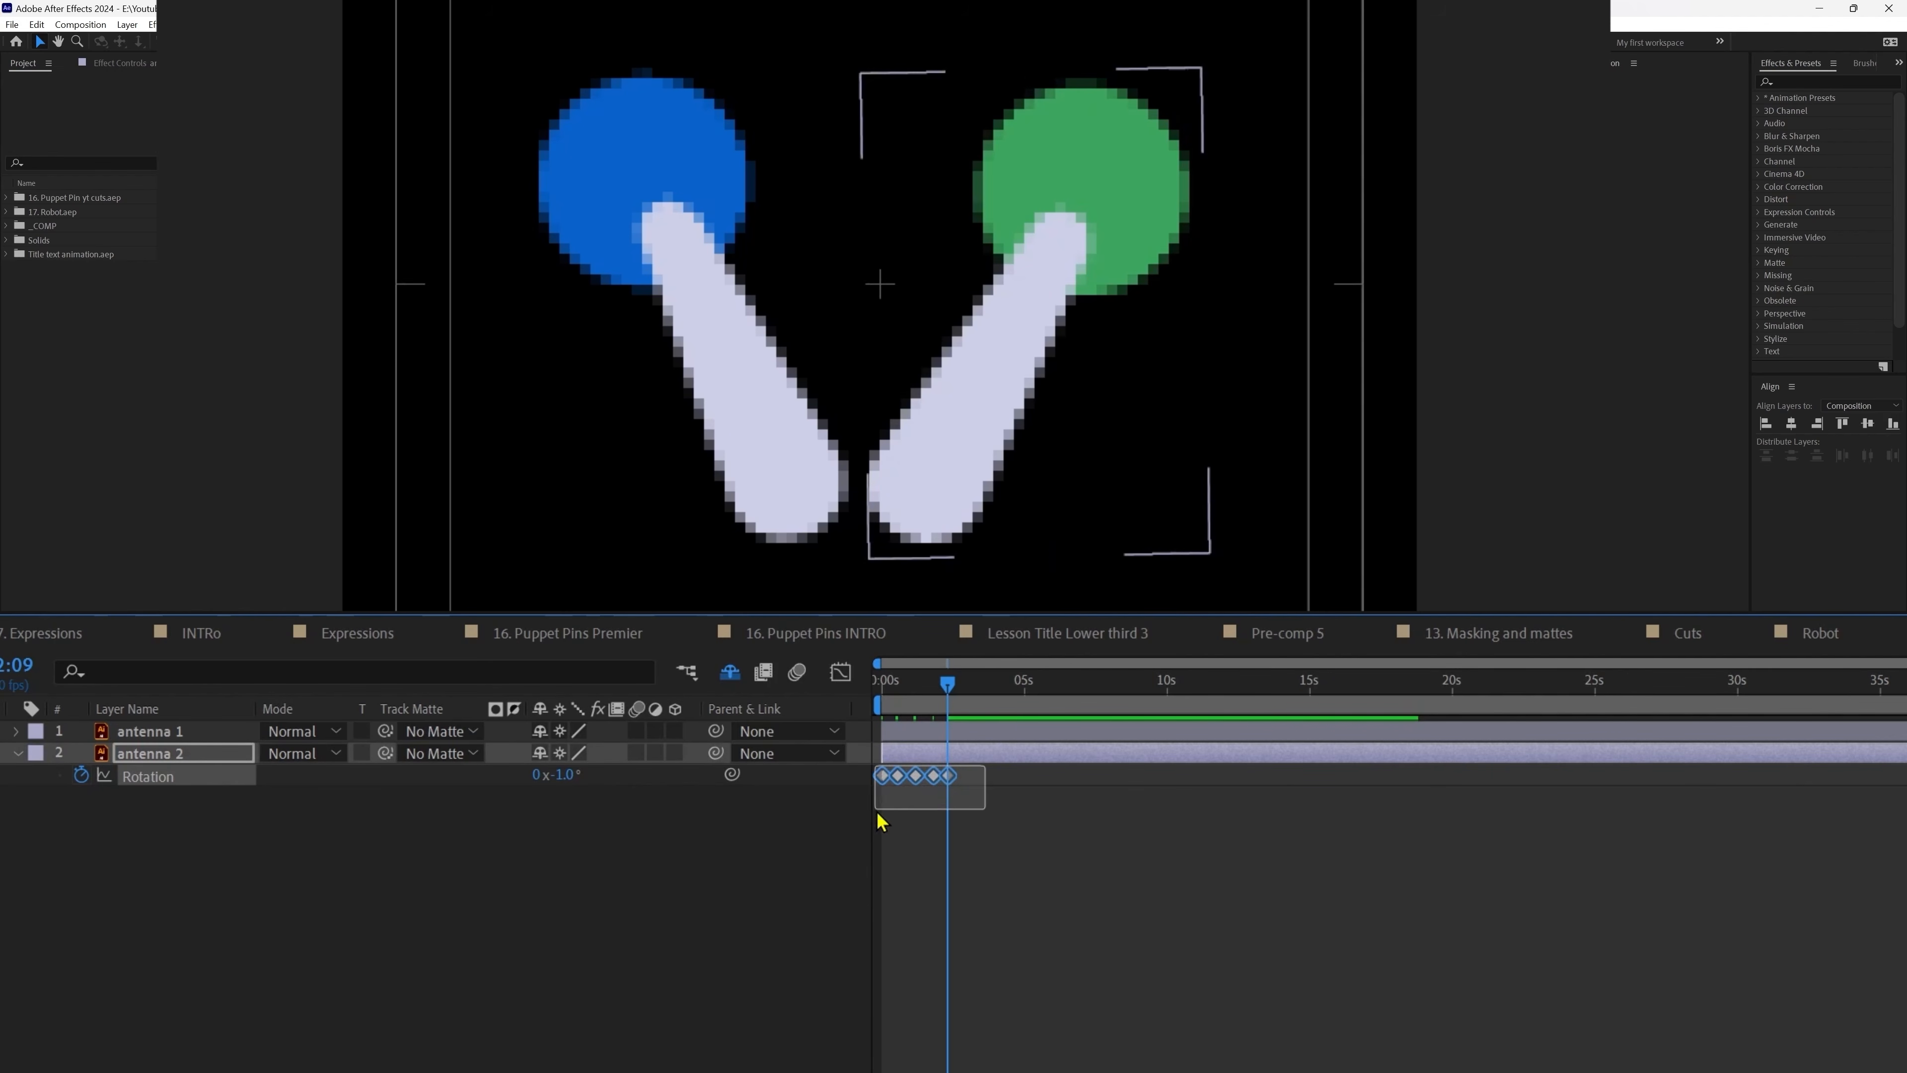
Step: Copy antenna 2's five Rotation keyframes and paste them at 3:12 and again further along
key(ctrl+c)
drag(949, 684, 1574, 705)
key(ctrl+v)
key(ctrl+v)
click(1112, 680)
key(ctrl+v)
key(ctrl+v)
key(ctrl+v)
key(ctrl+v)
key(ctrl+v)
key(ctrl+v)
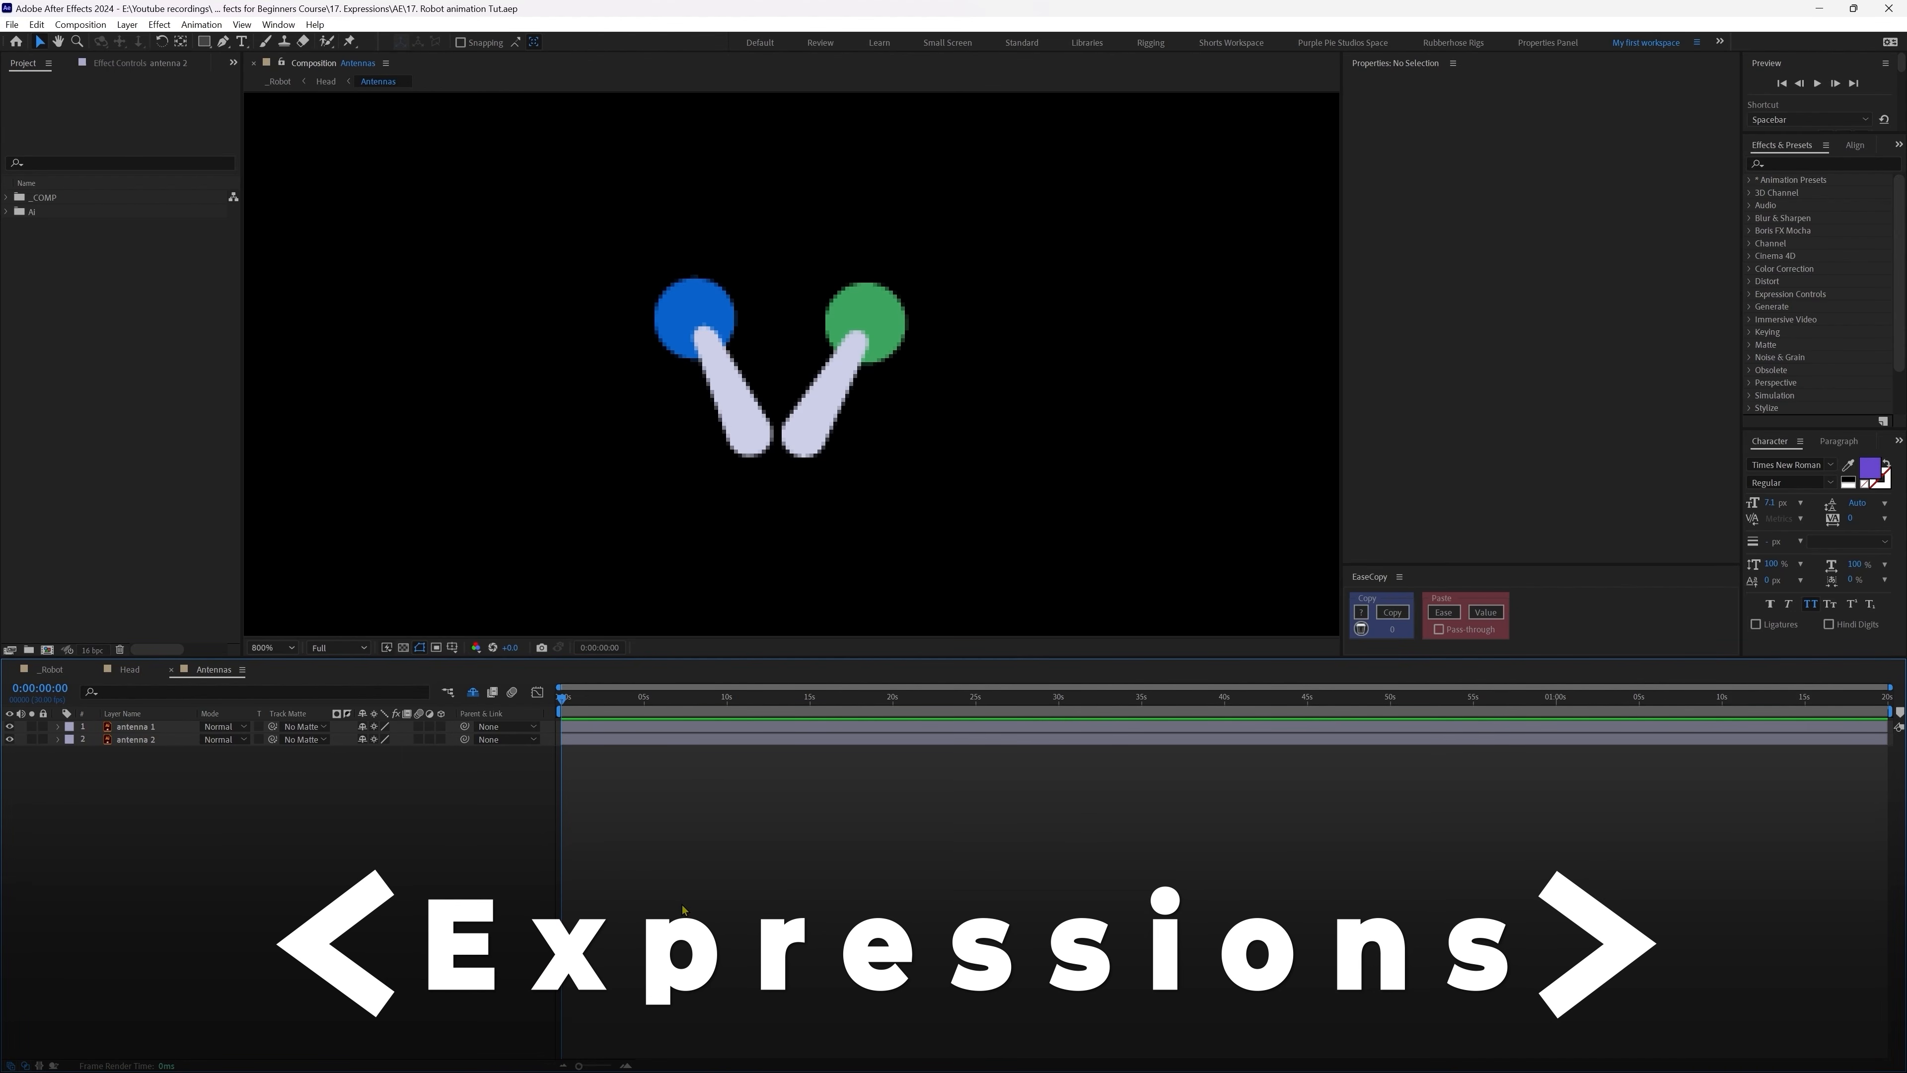
Step: Give antenna 1's Rotation the expression wiggle(6,15)
click(144, 727)
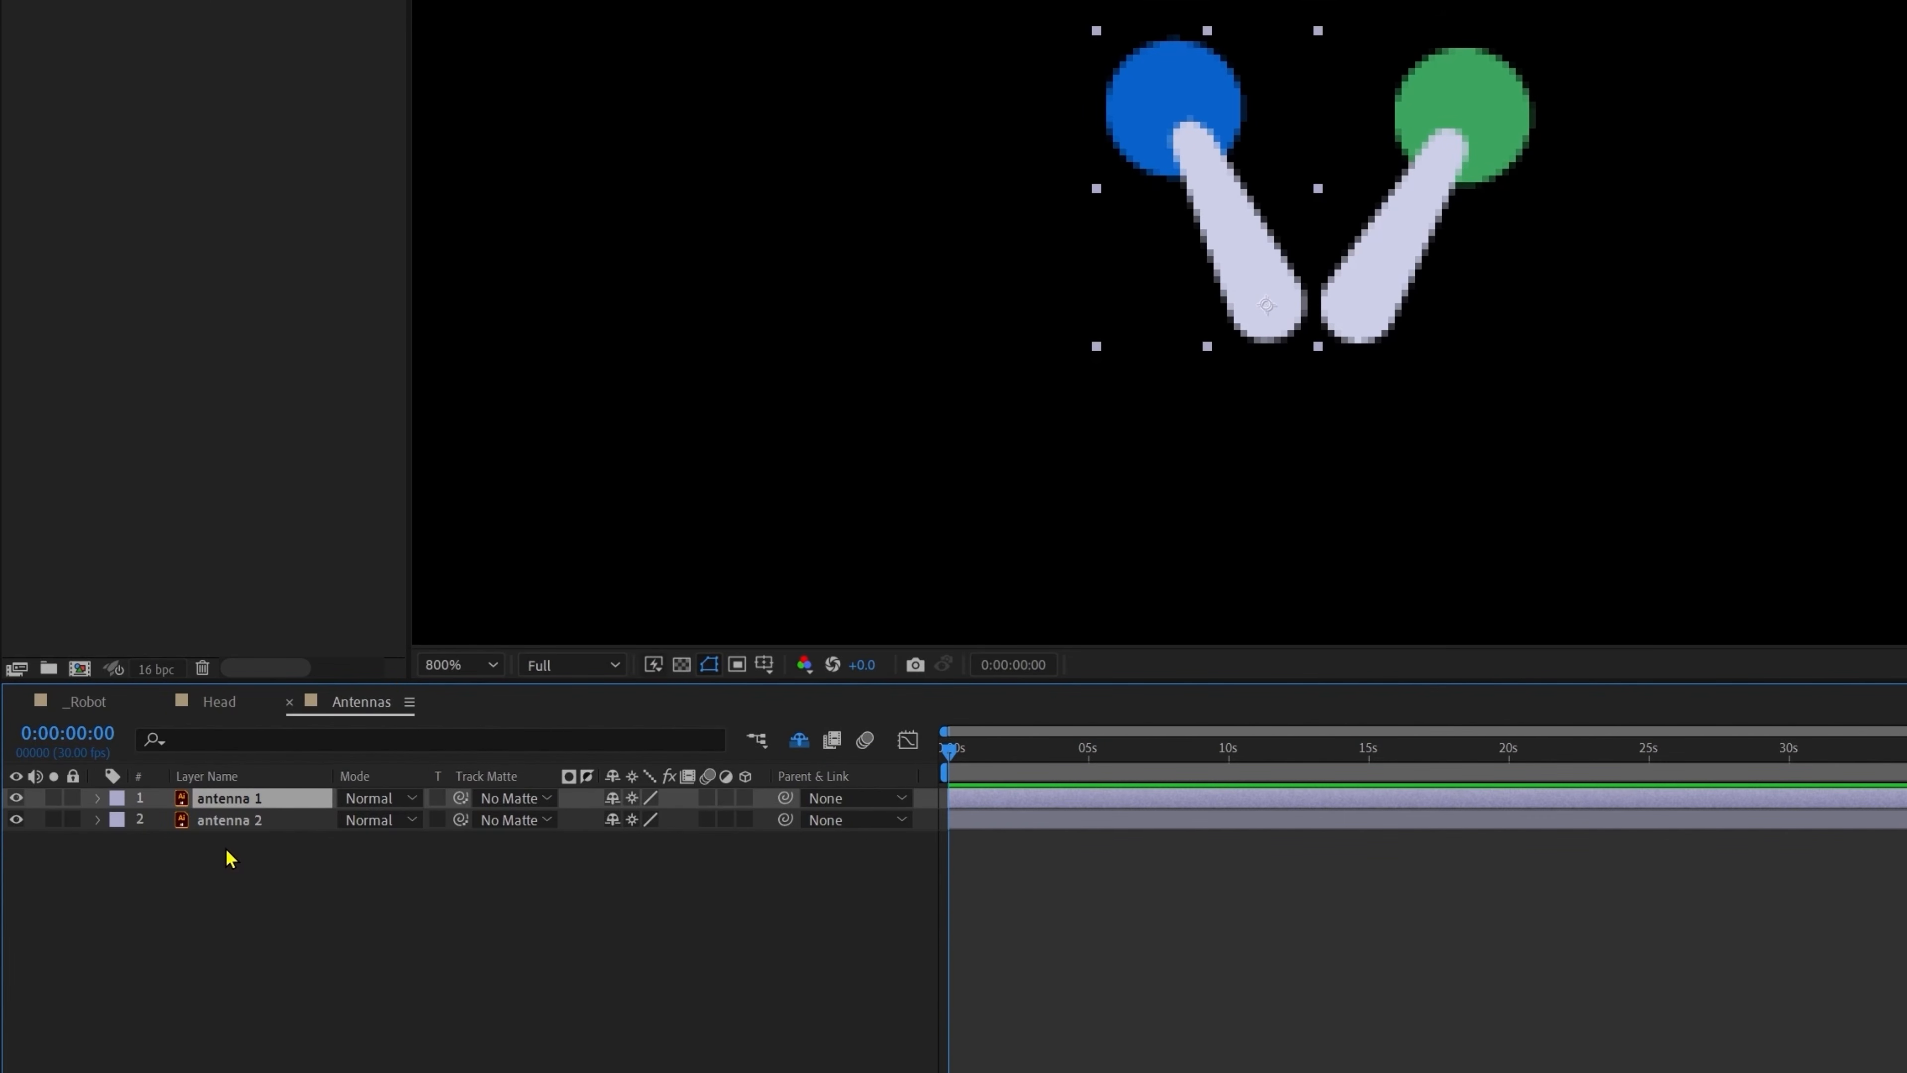
key(r)
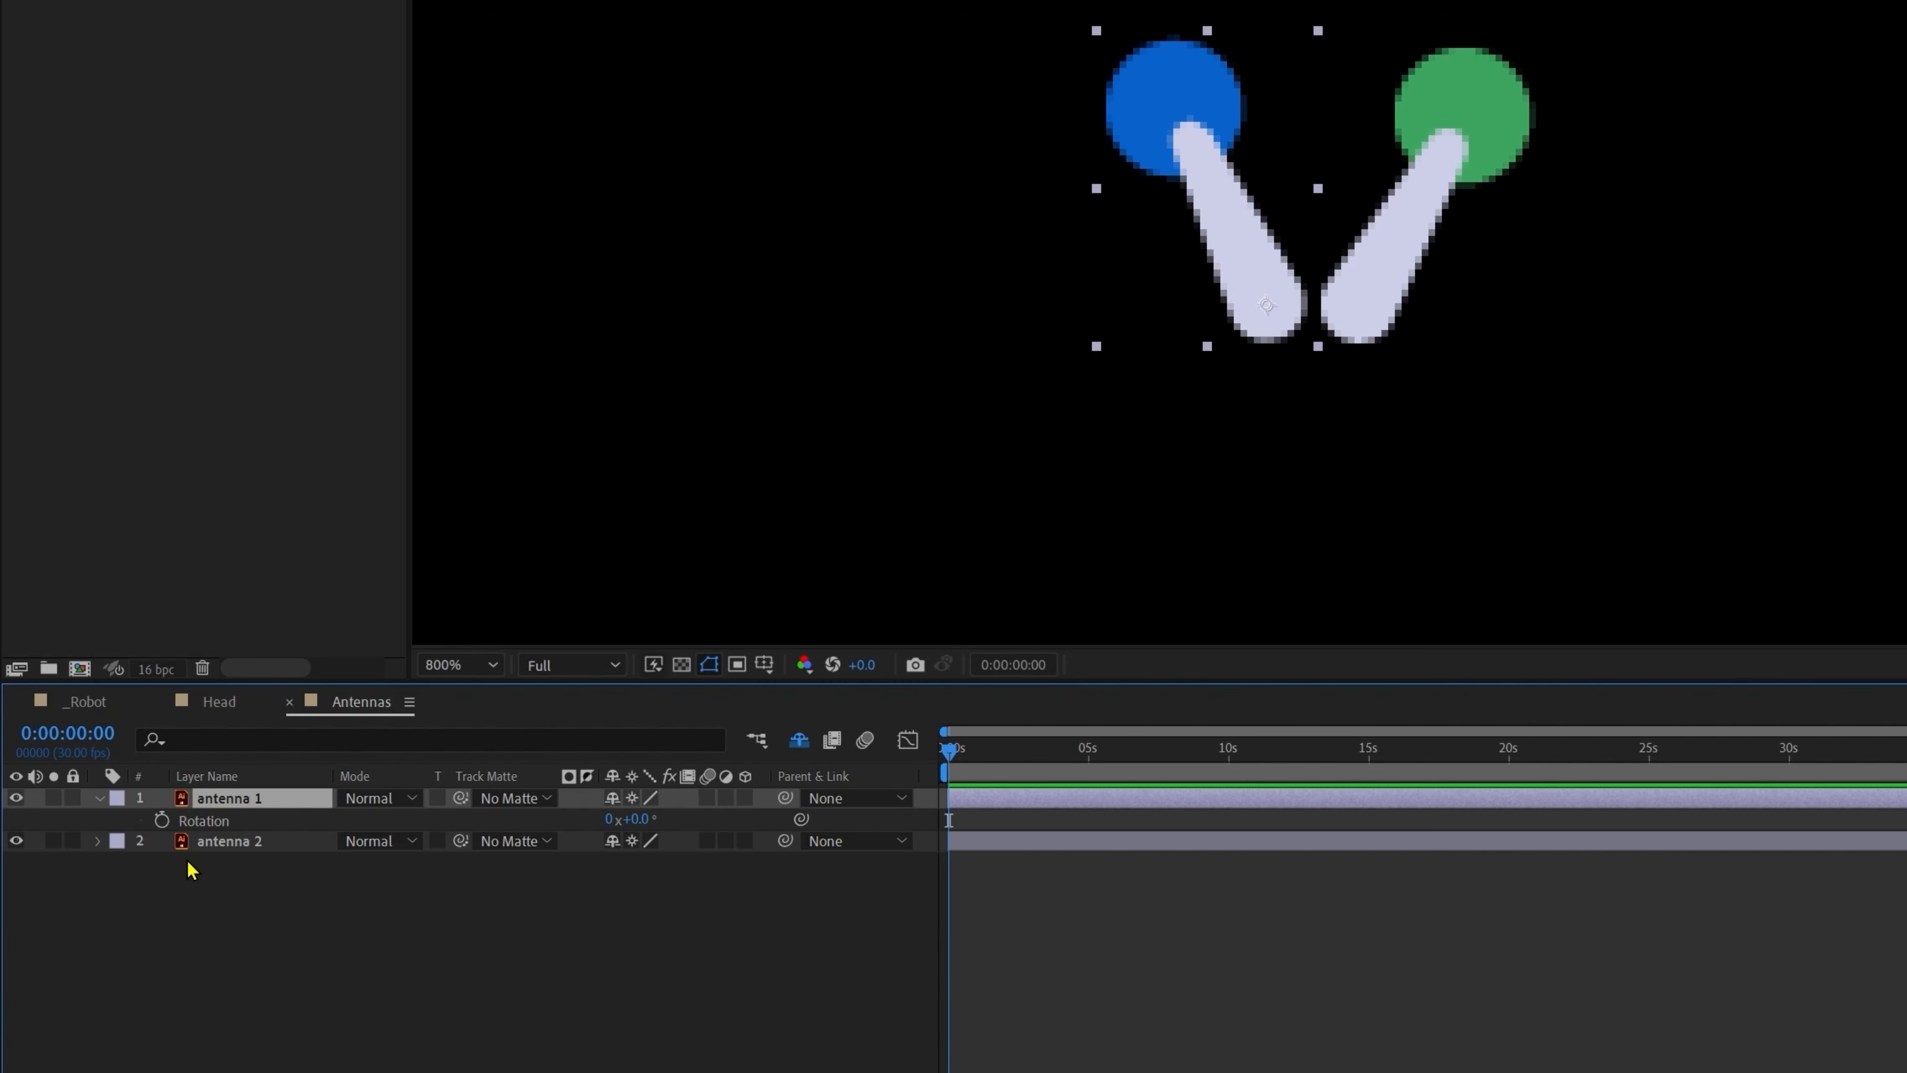
alt+click(161, 821)
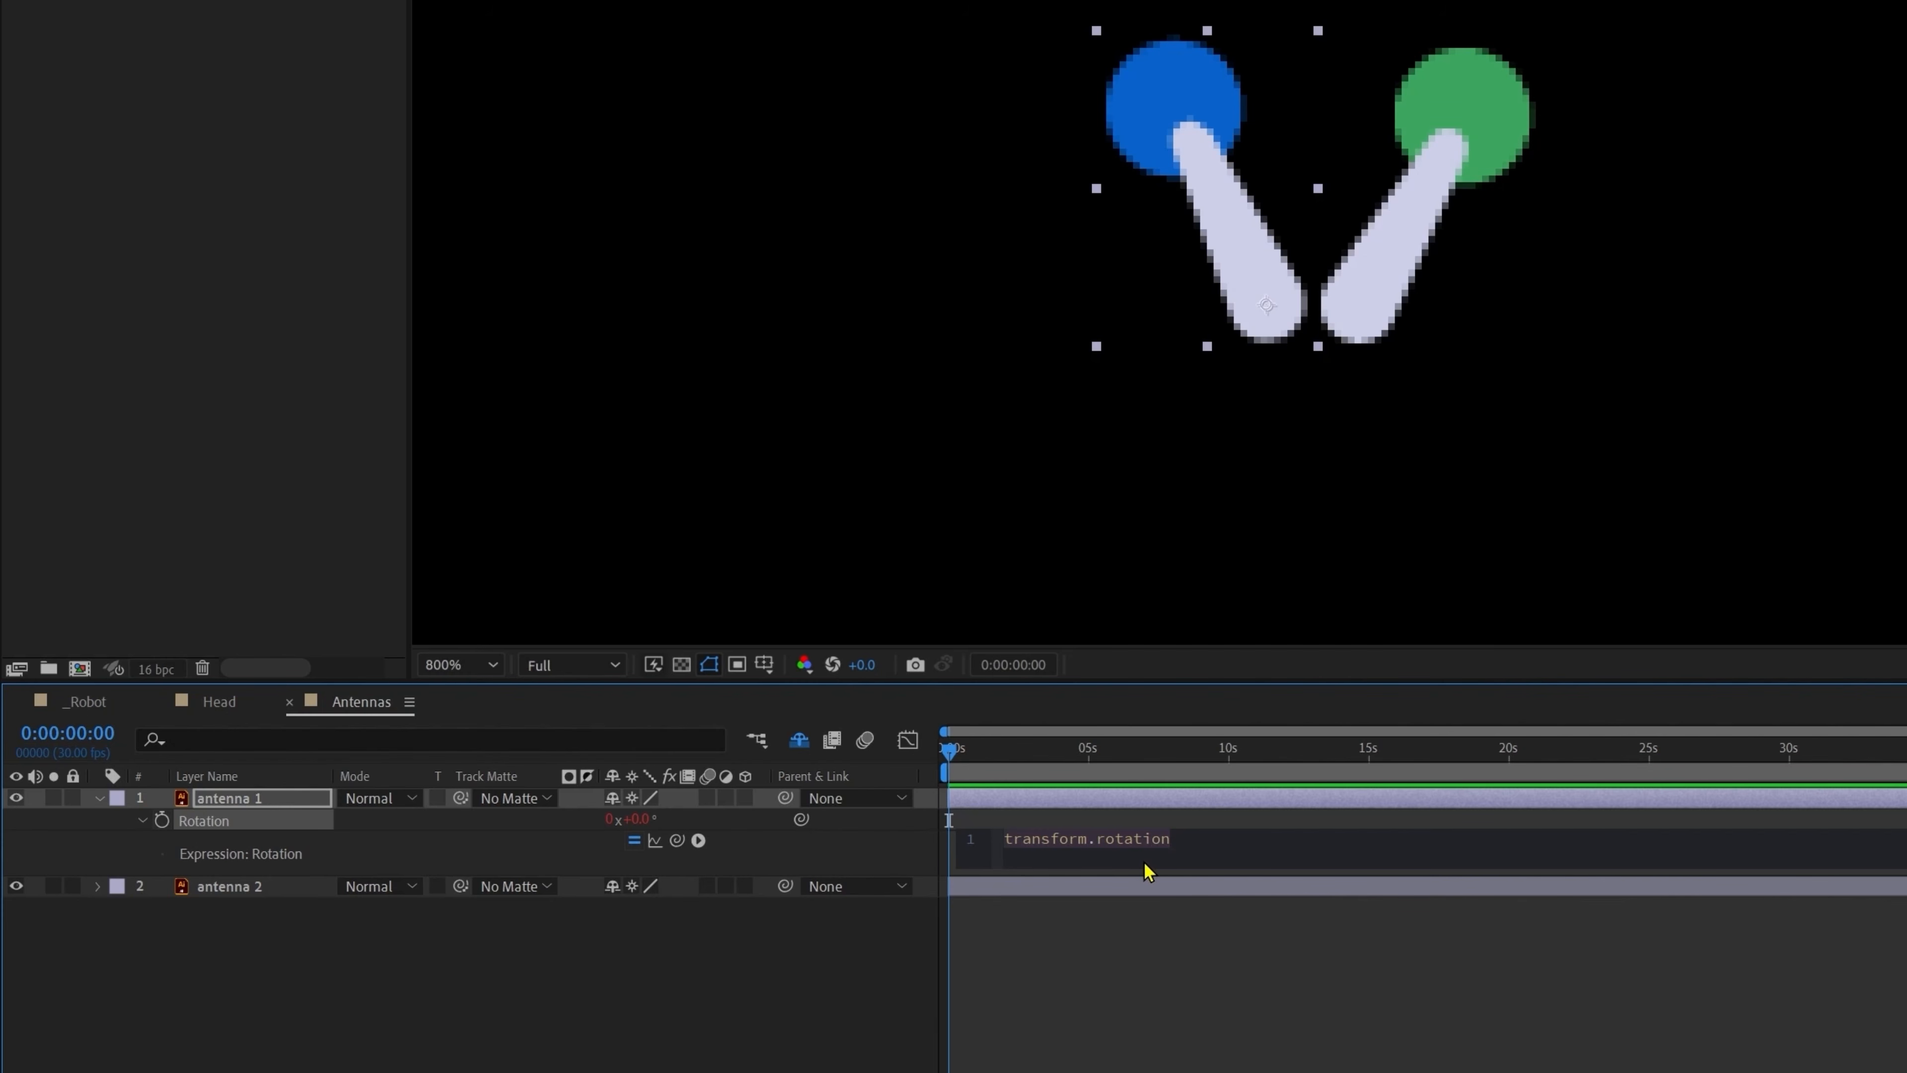
text(wiggl)
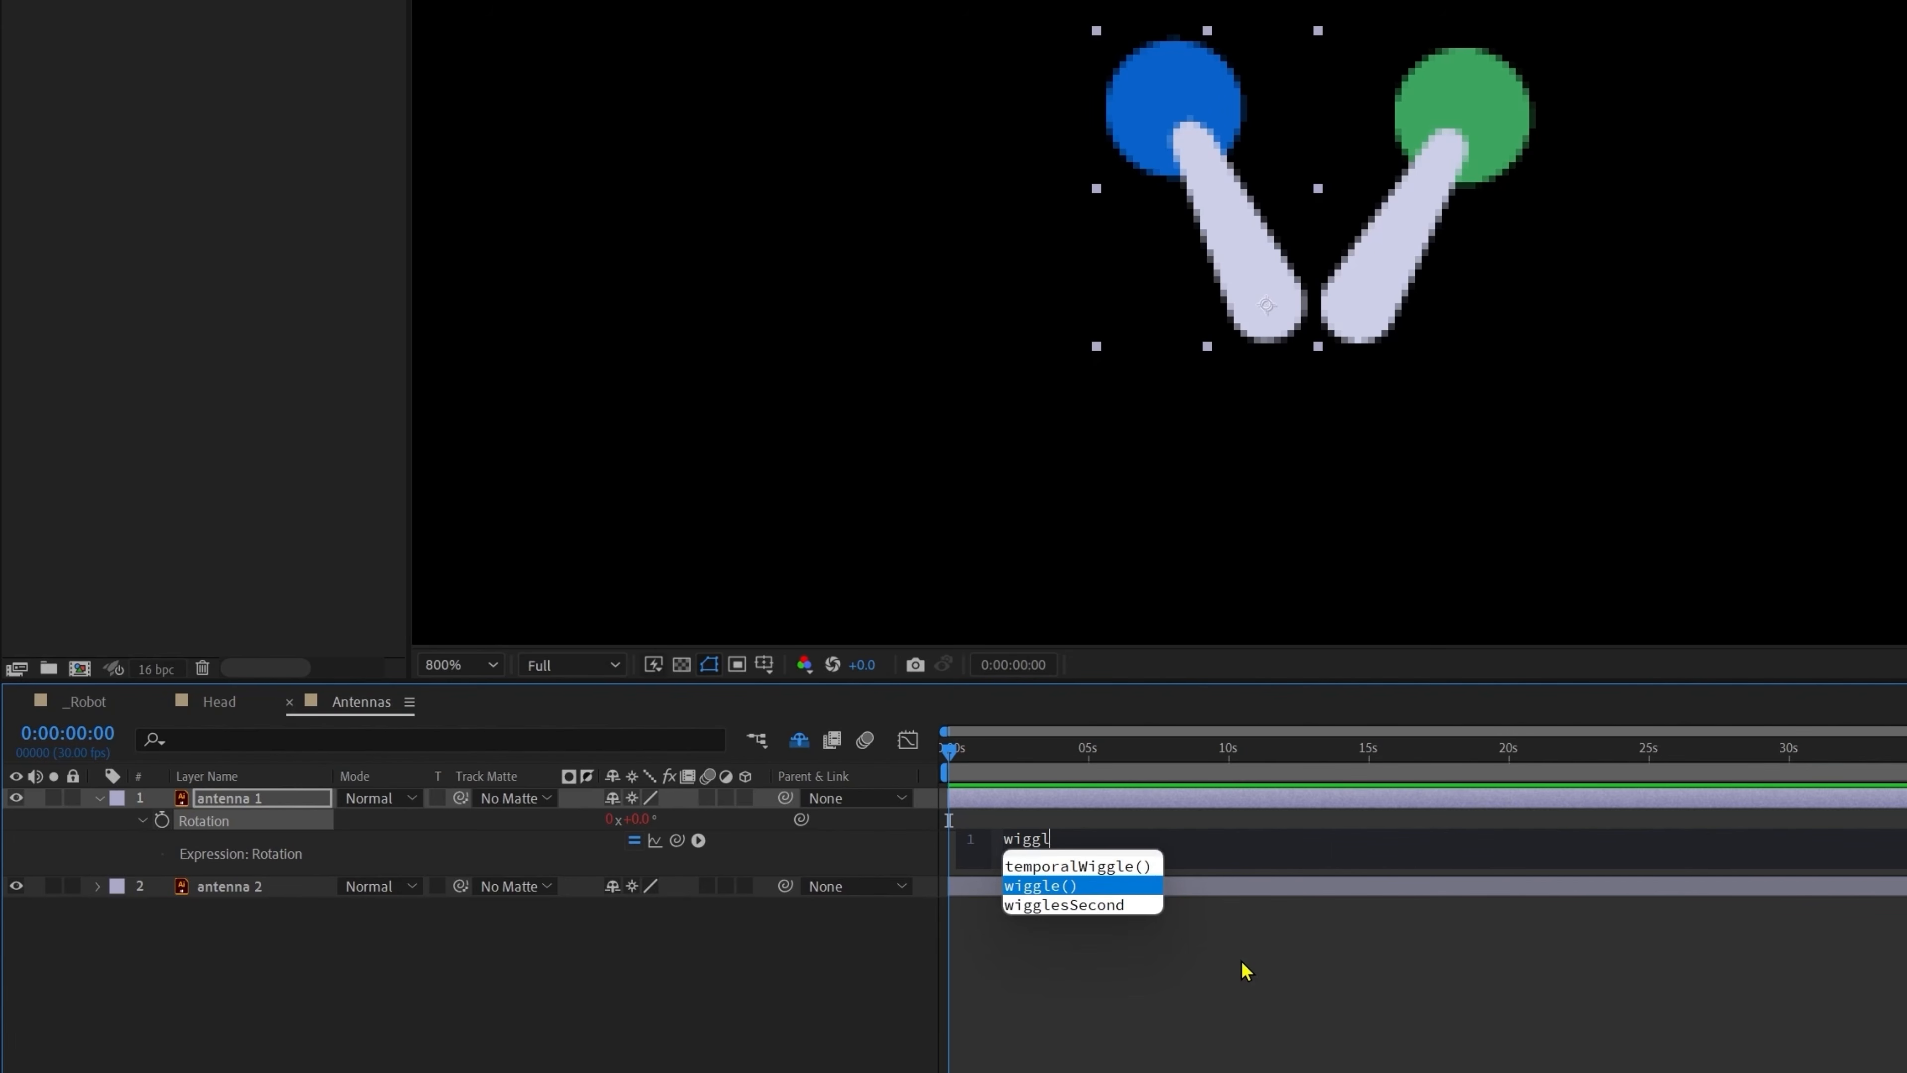
key(Return)
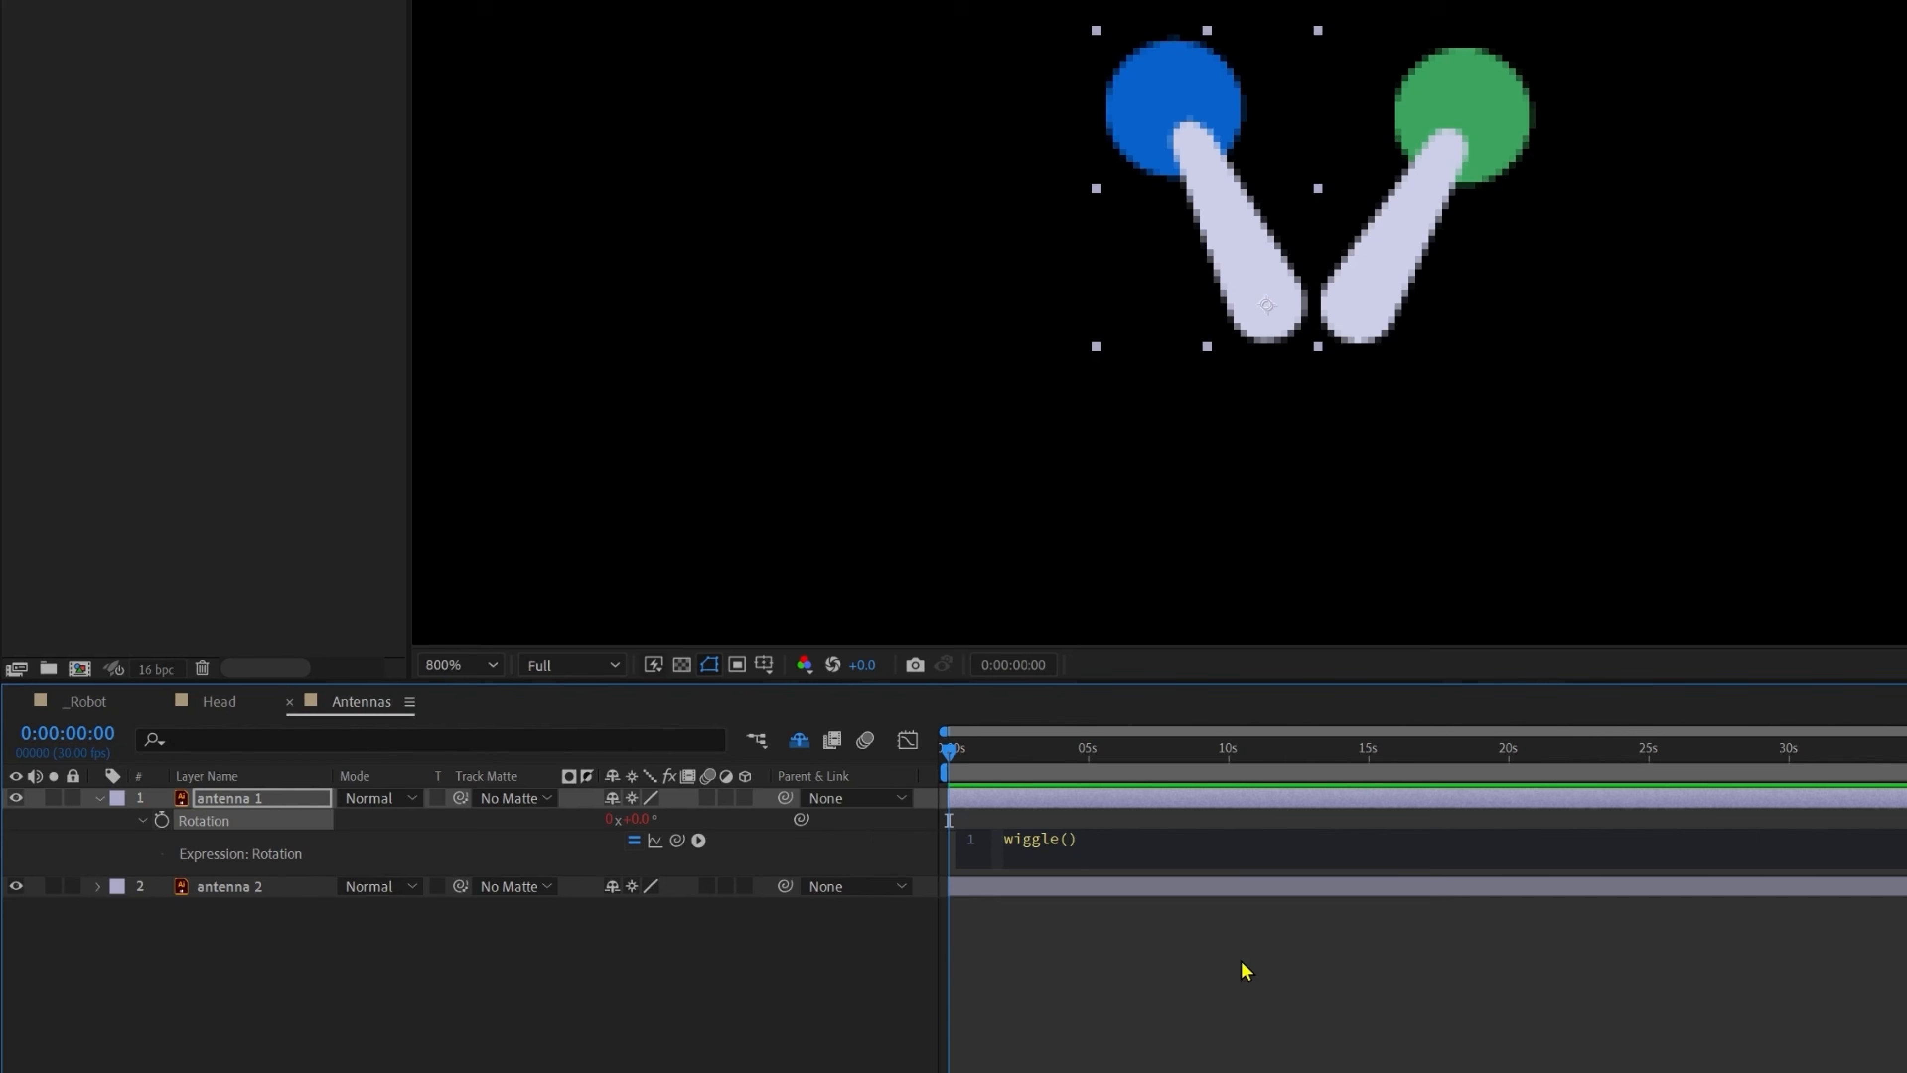
text(6)
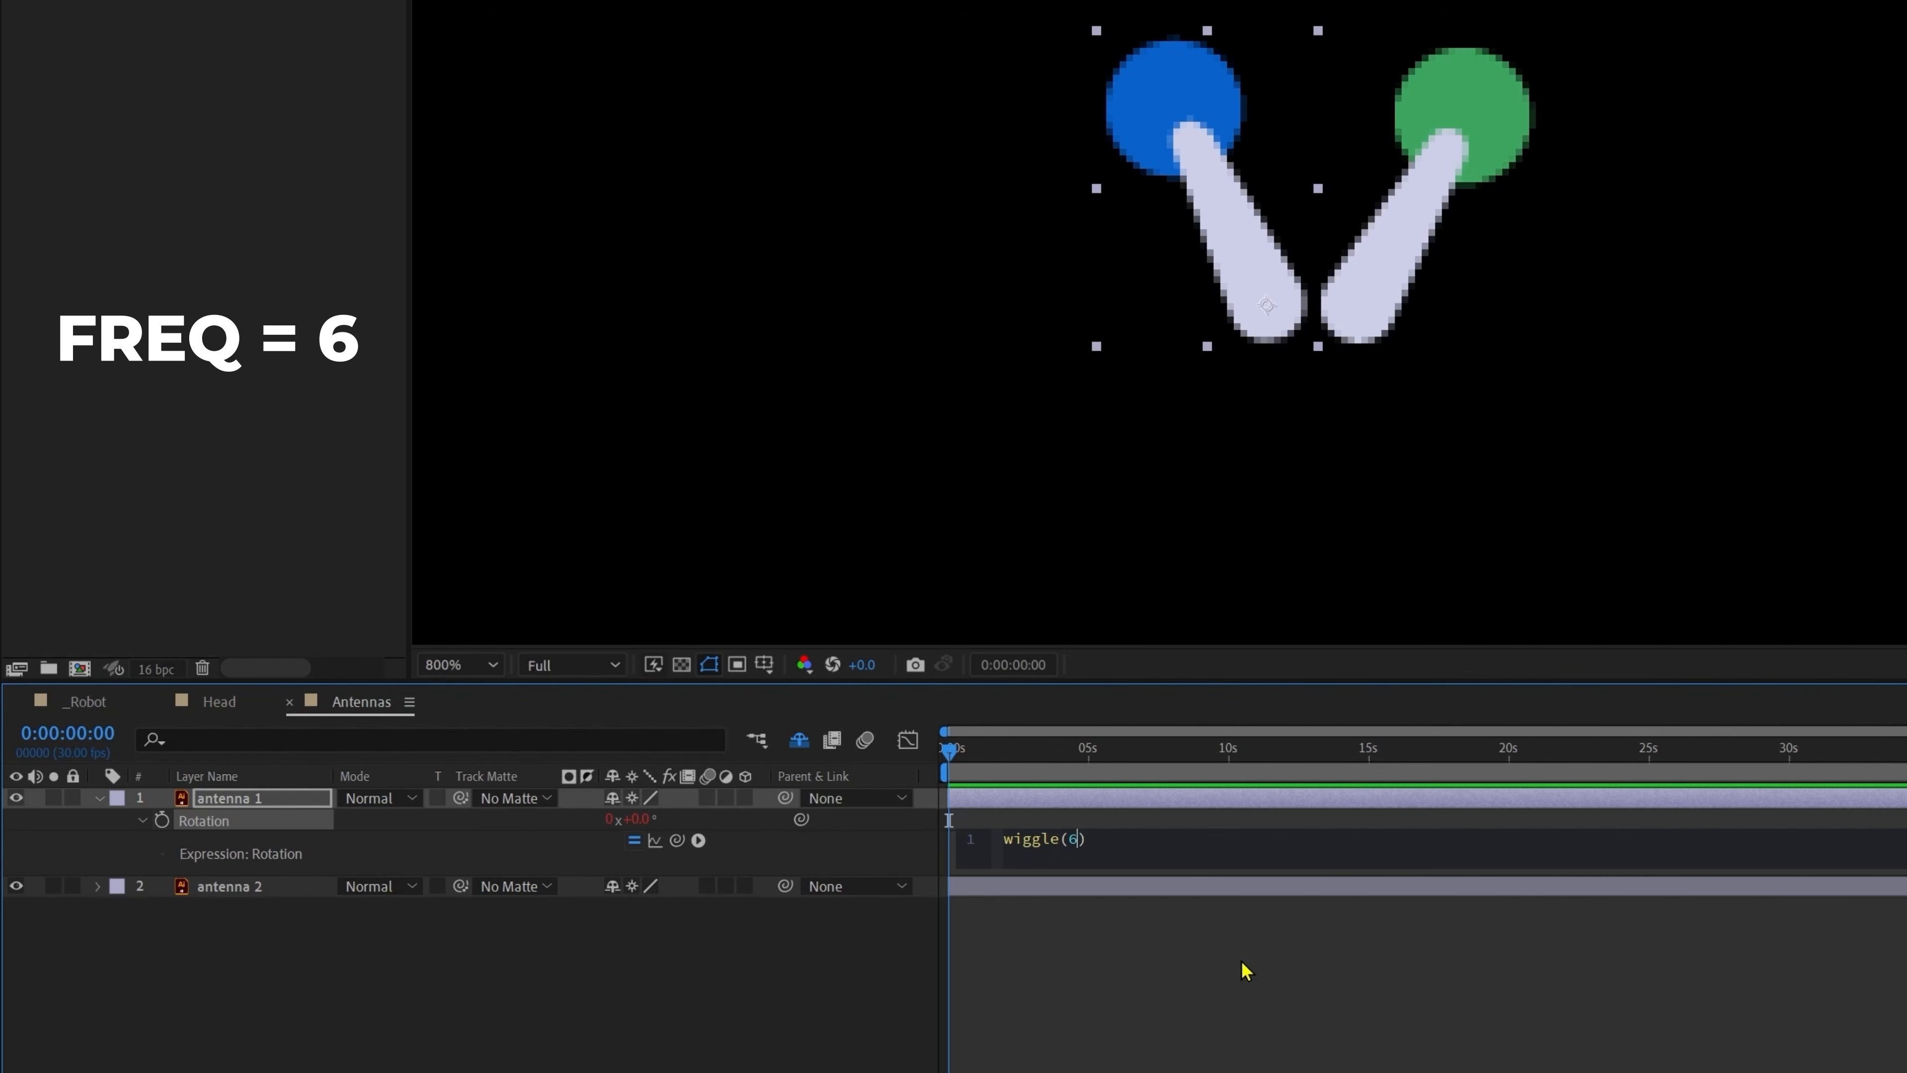
text(,)
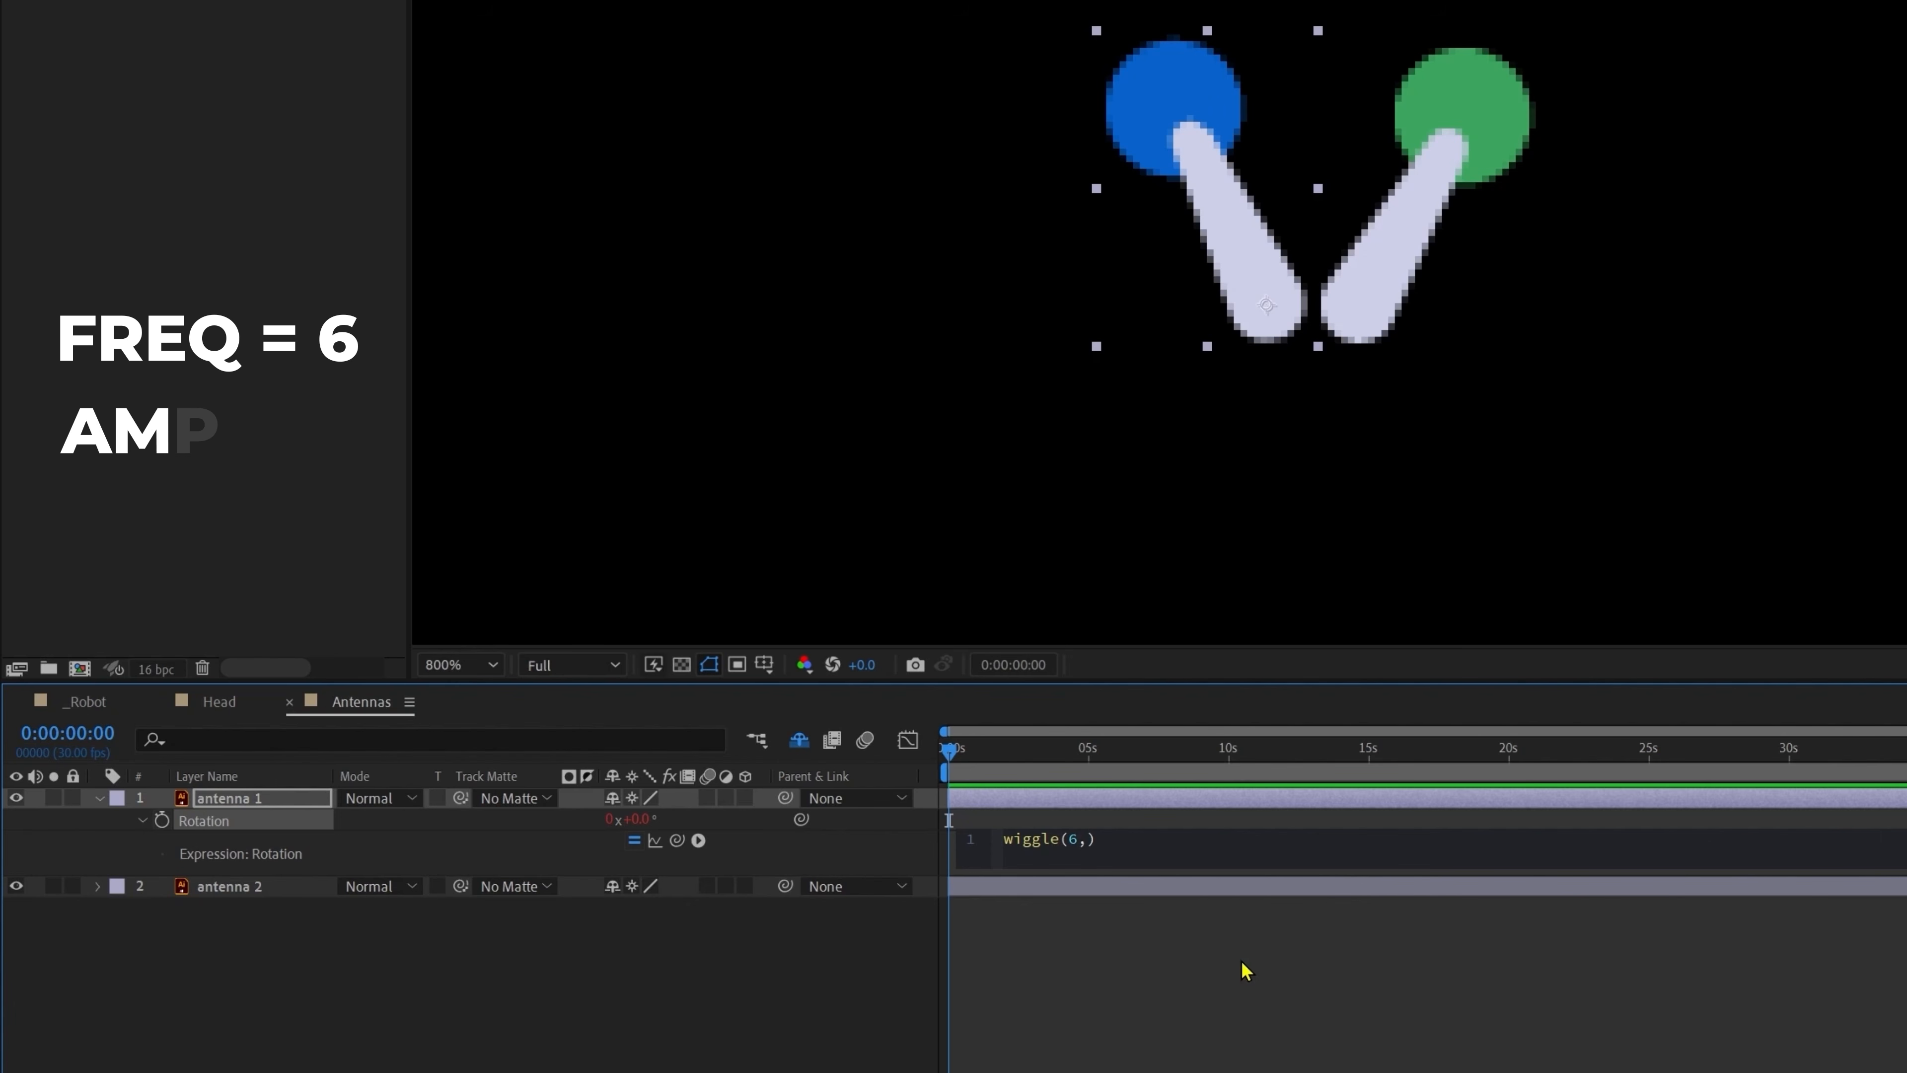
text(15)
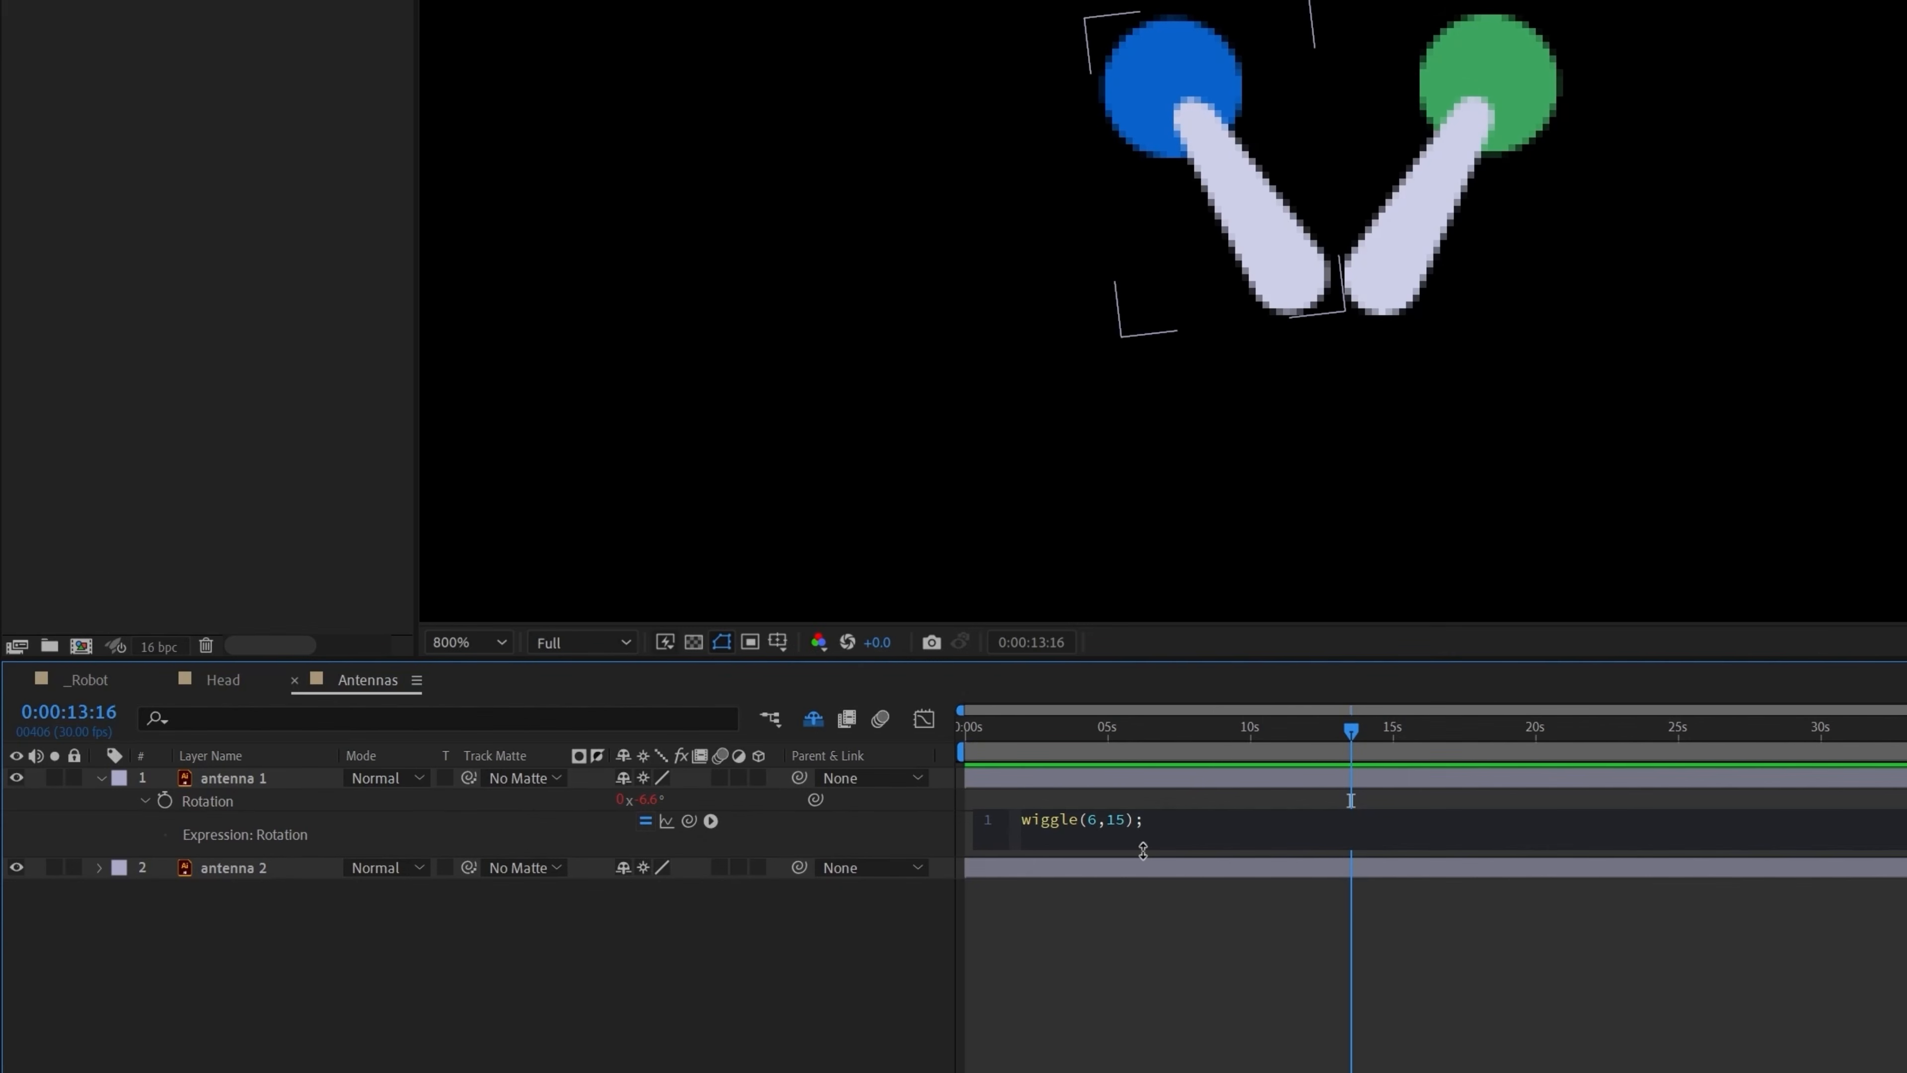
Step: Insert posterizeTime(10) as a new first line above wiggle(6,15) and preview the choppier jitter
click(1026, 821)
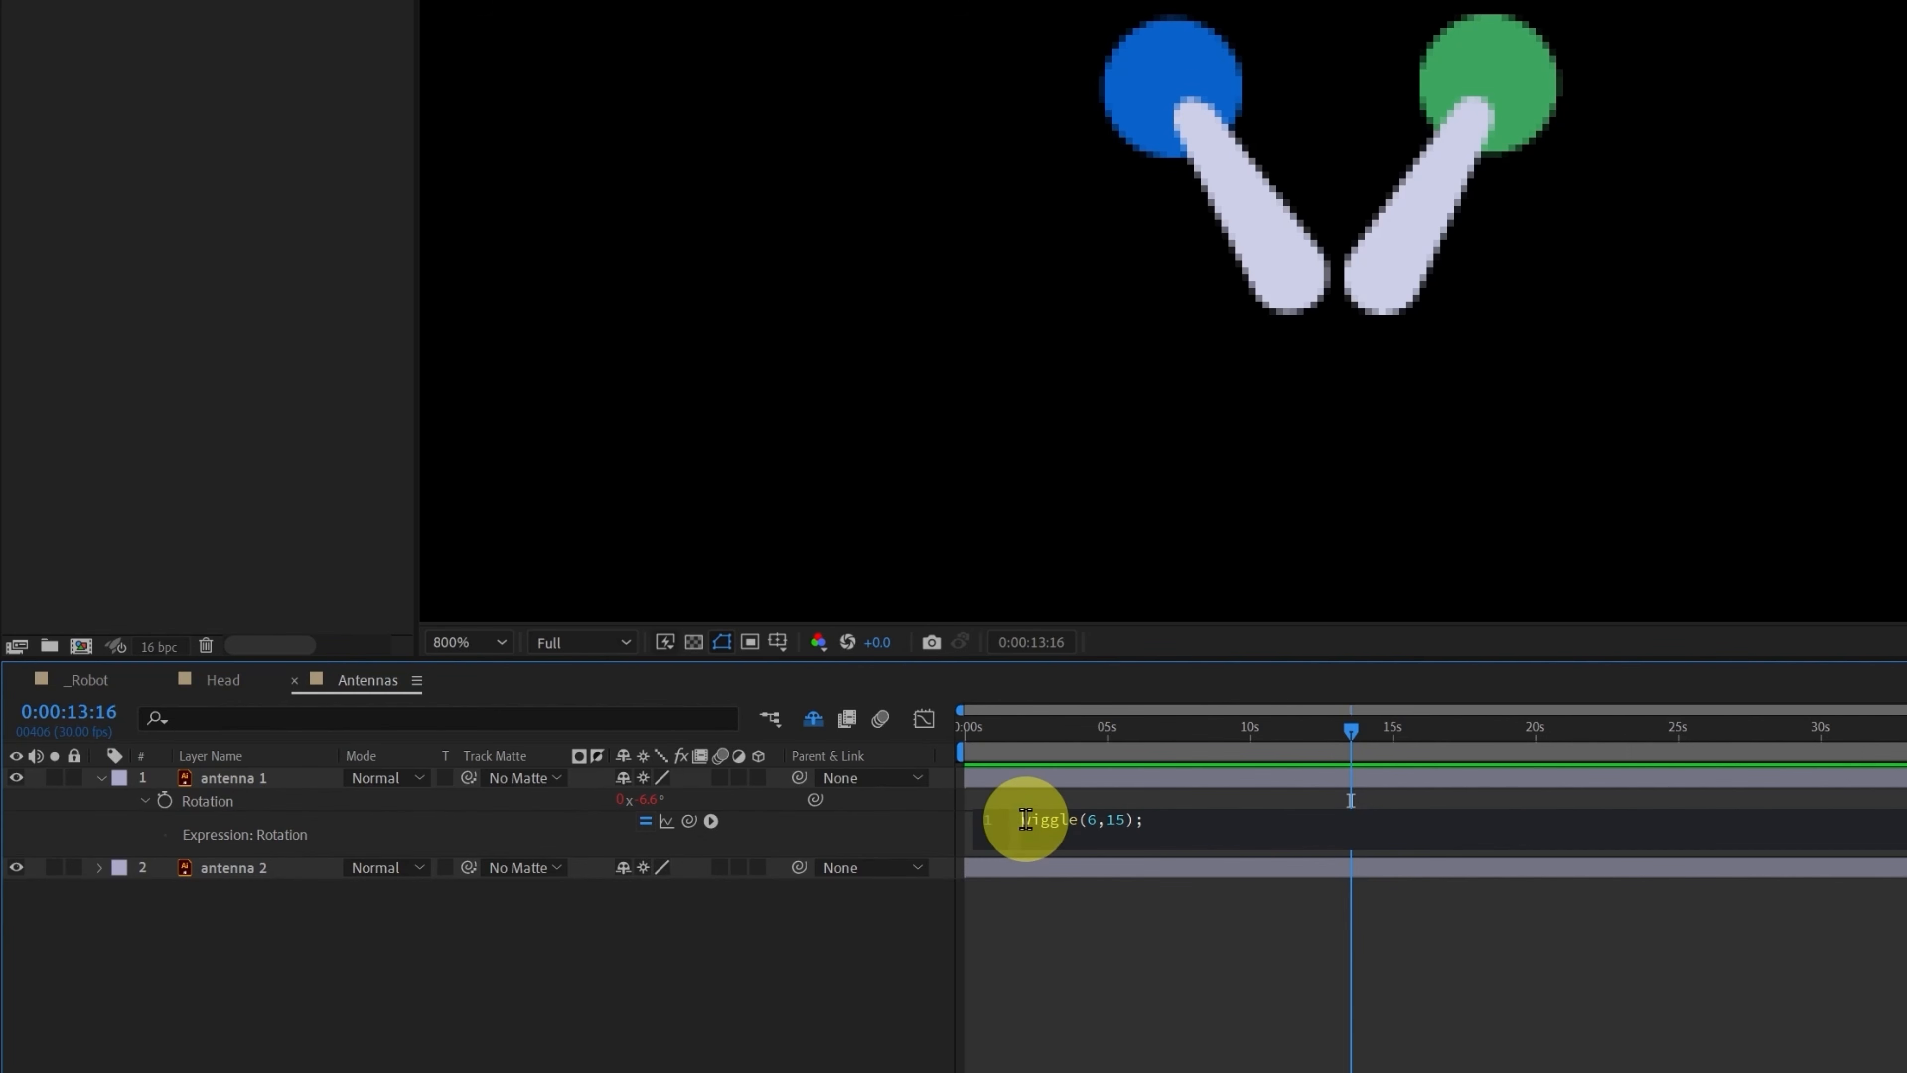
key(Return)
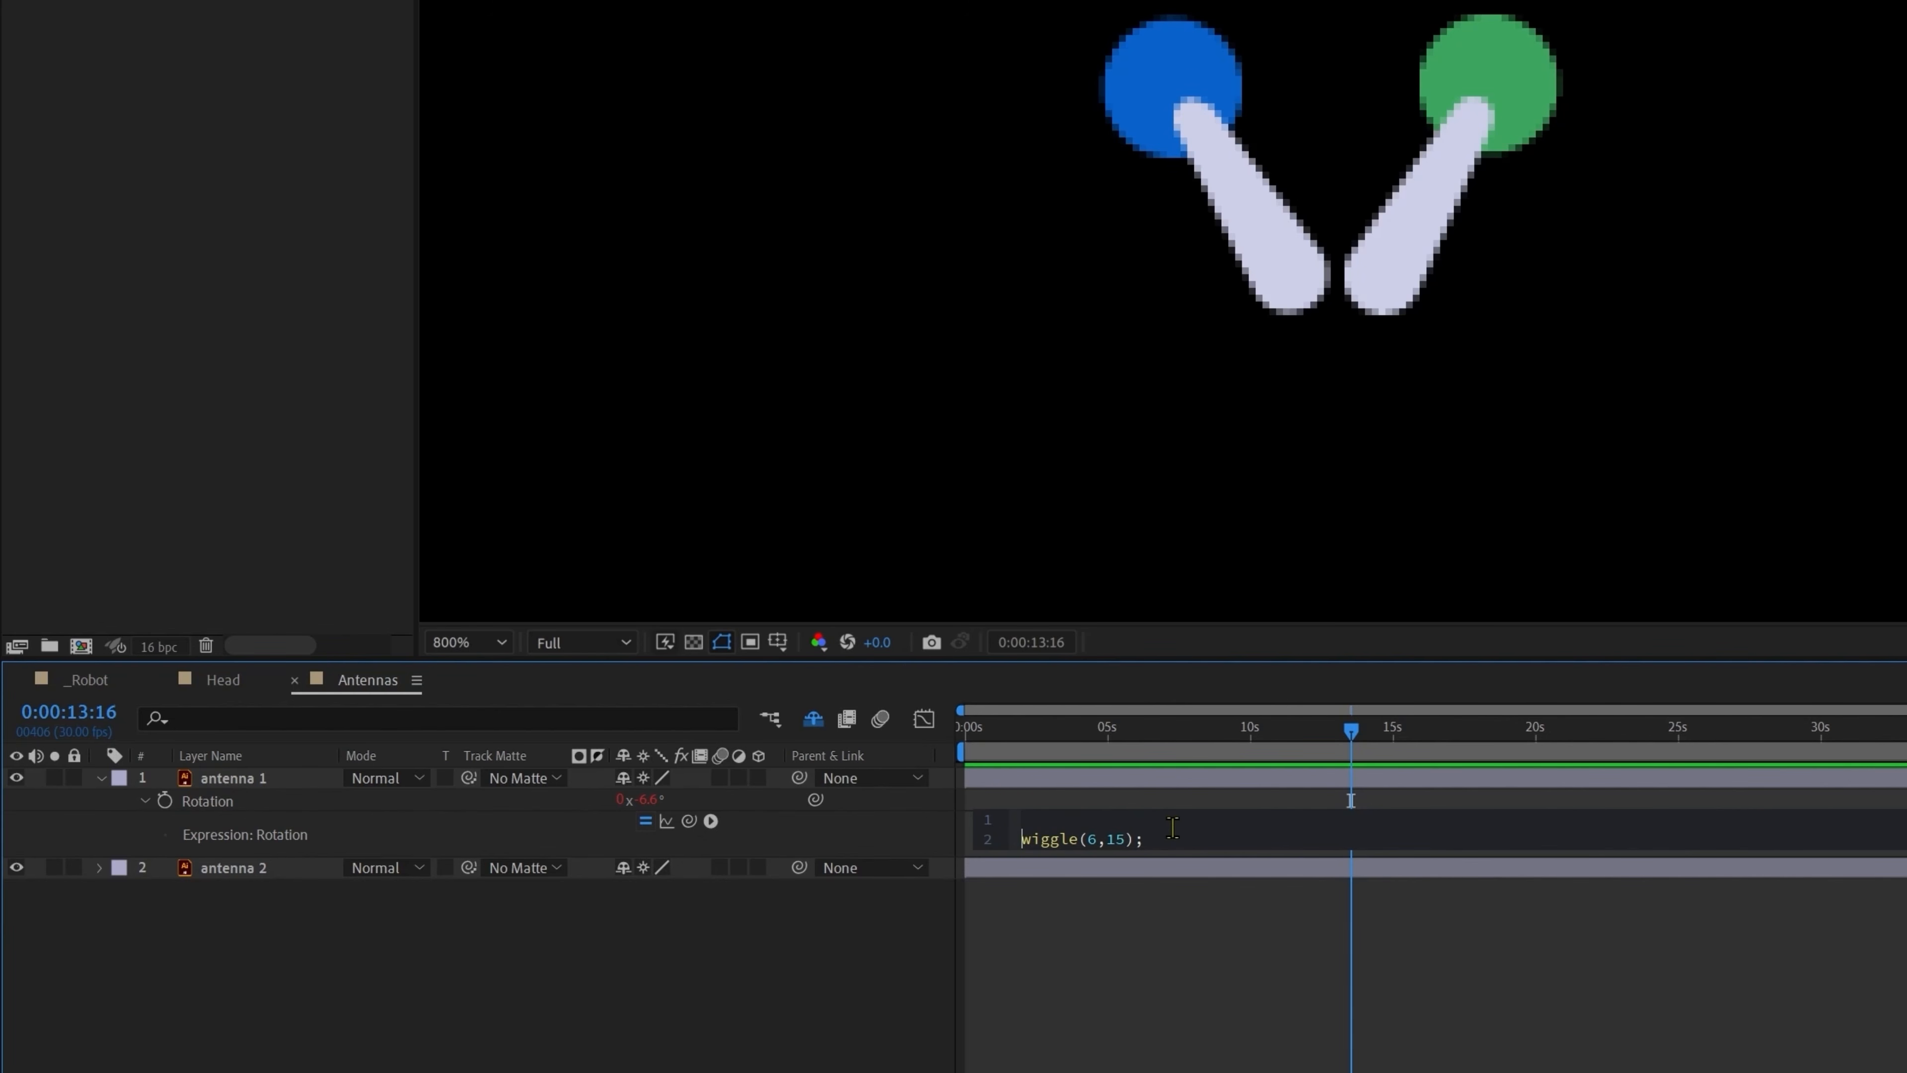
key(Up)
text(poste)
key(Return)
key(KP_Enter)
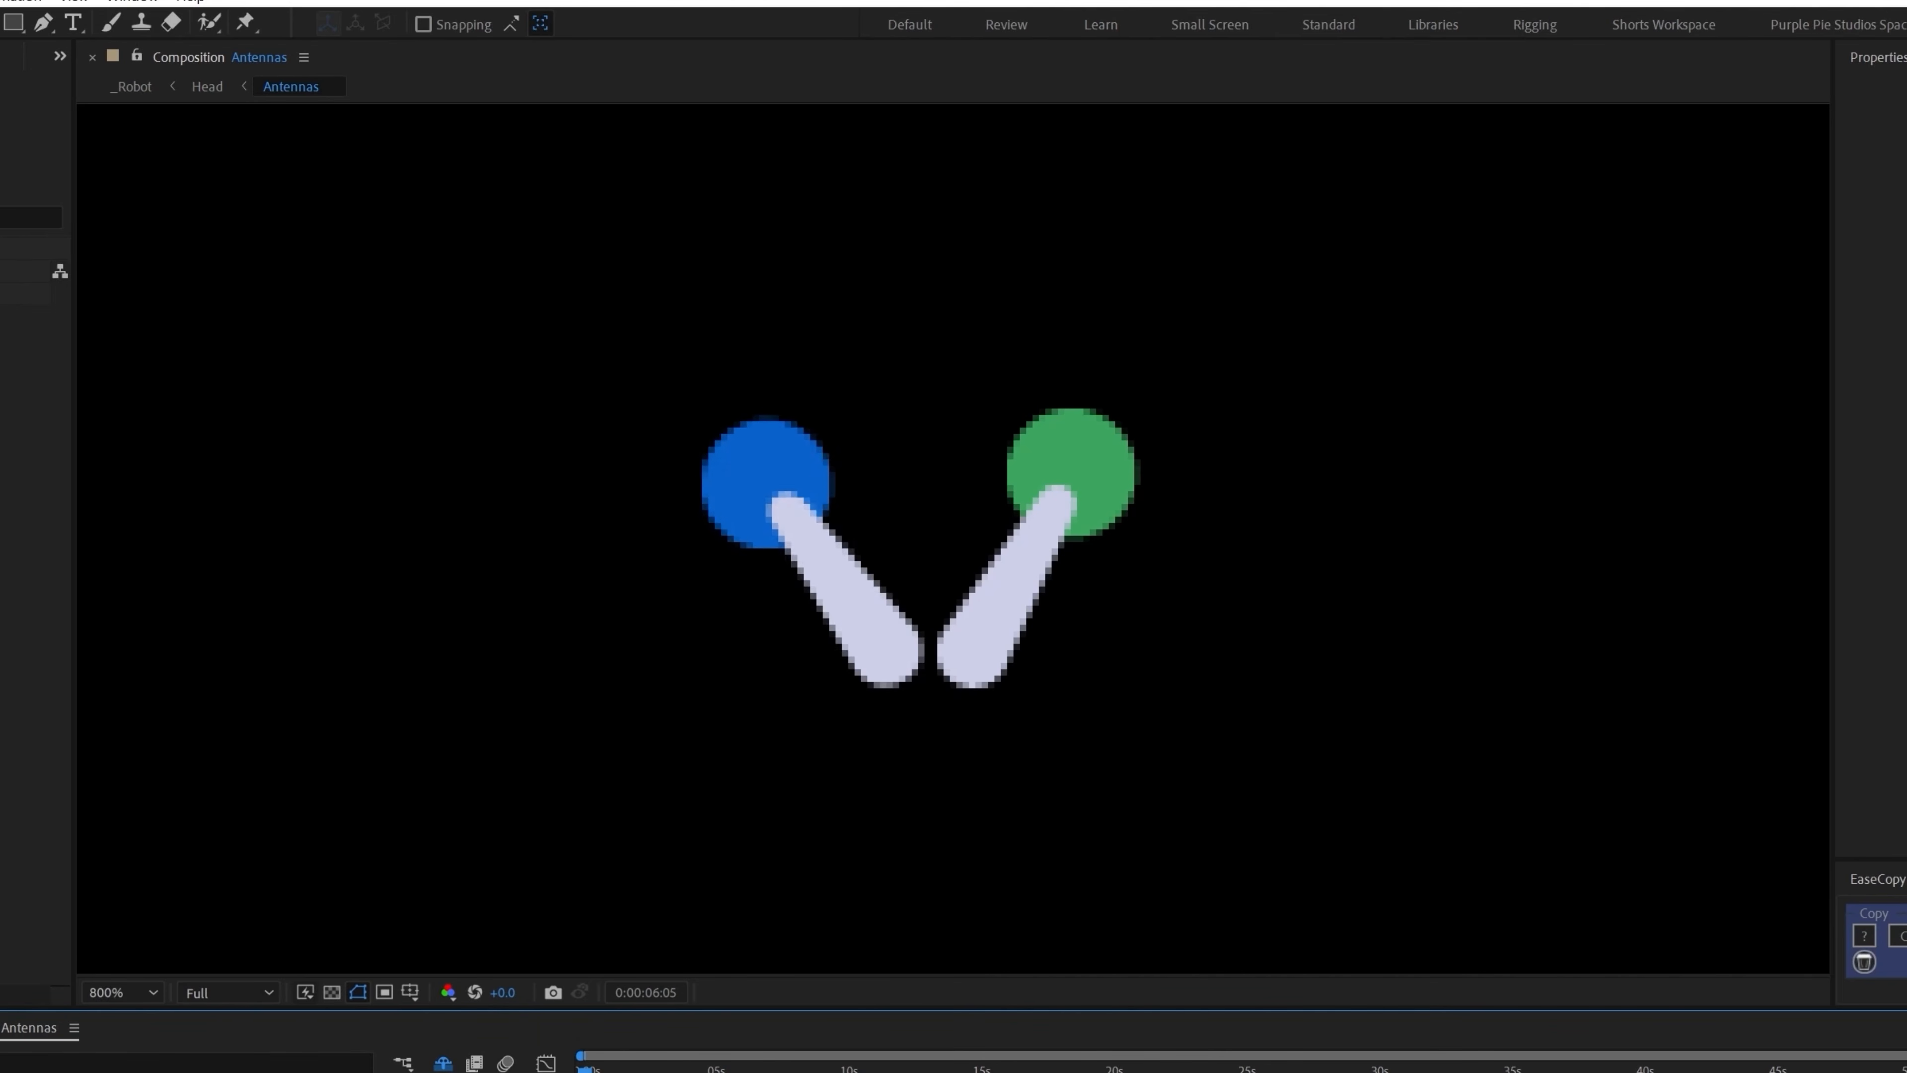
key(space)
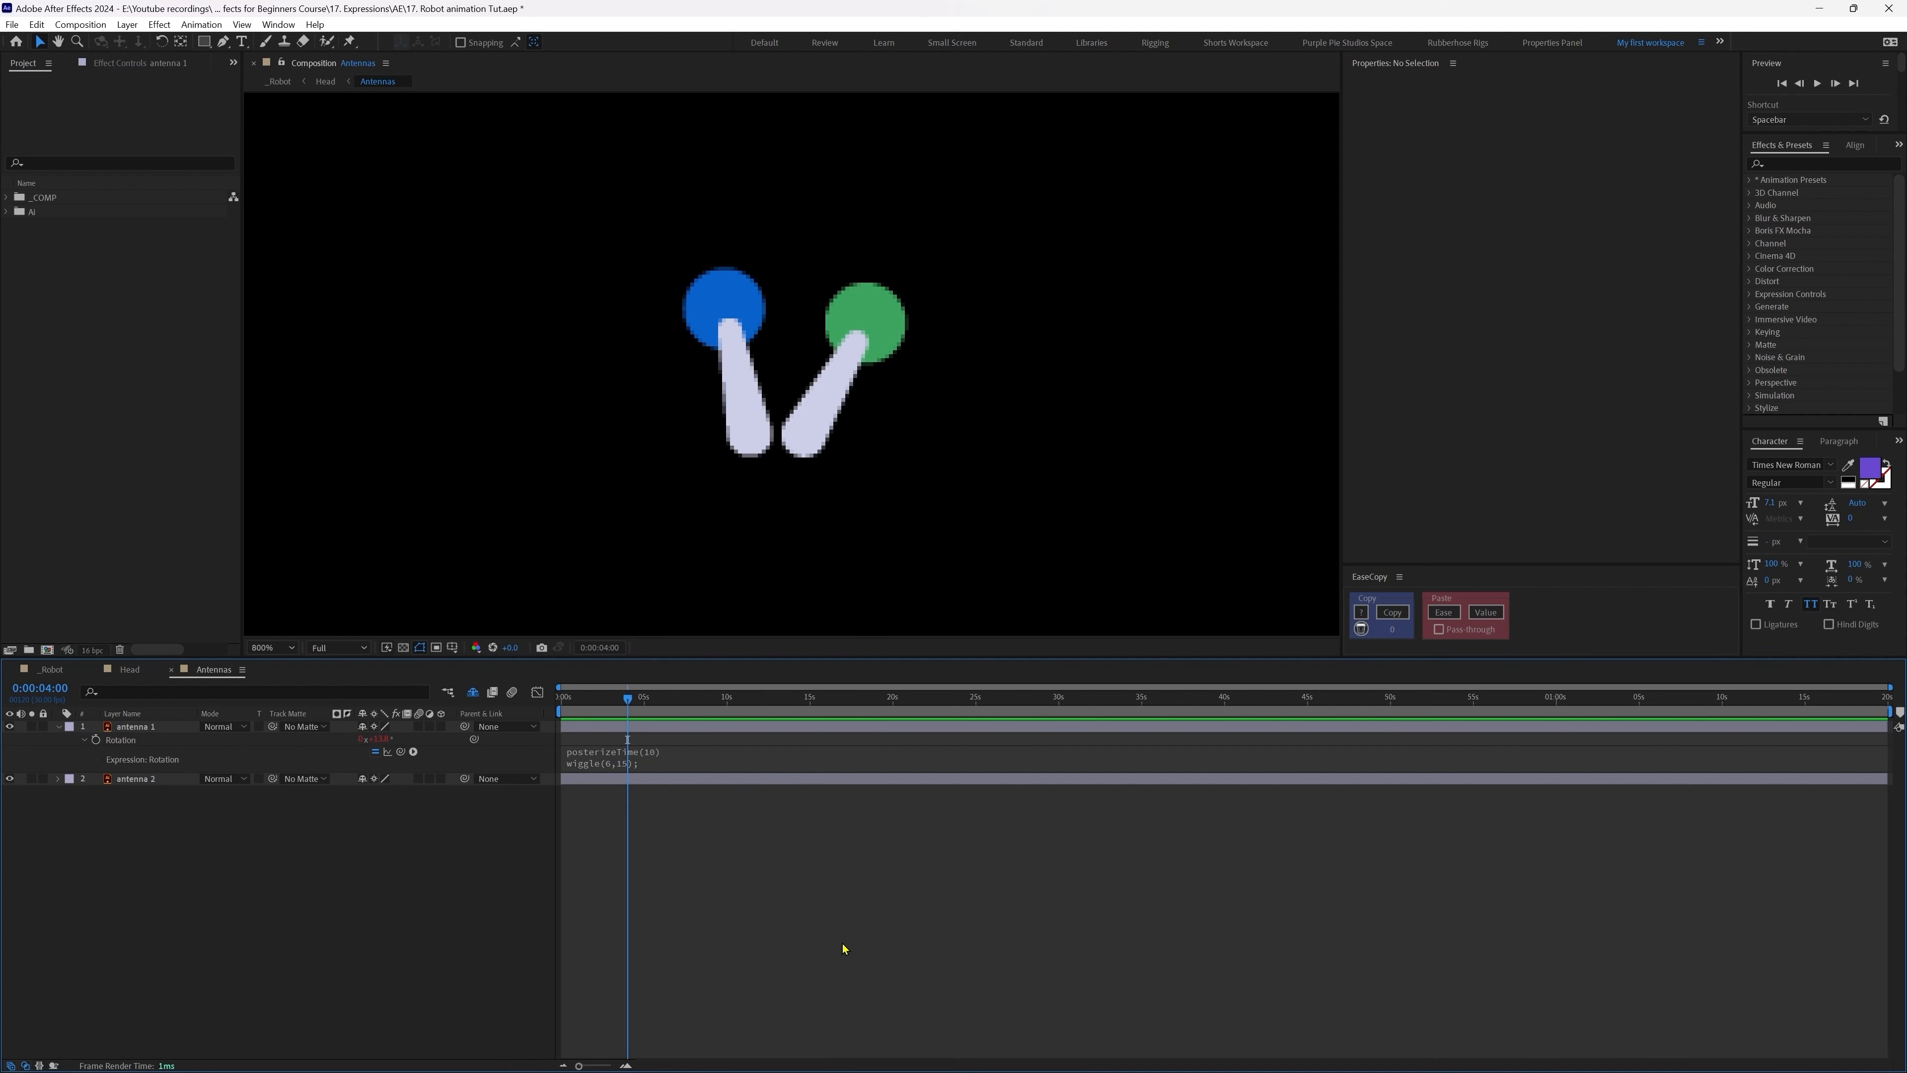
Step: In the _Robot comp, add a new null object layer named controller
click(52, 669)
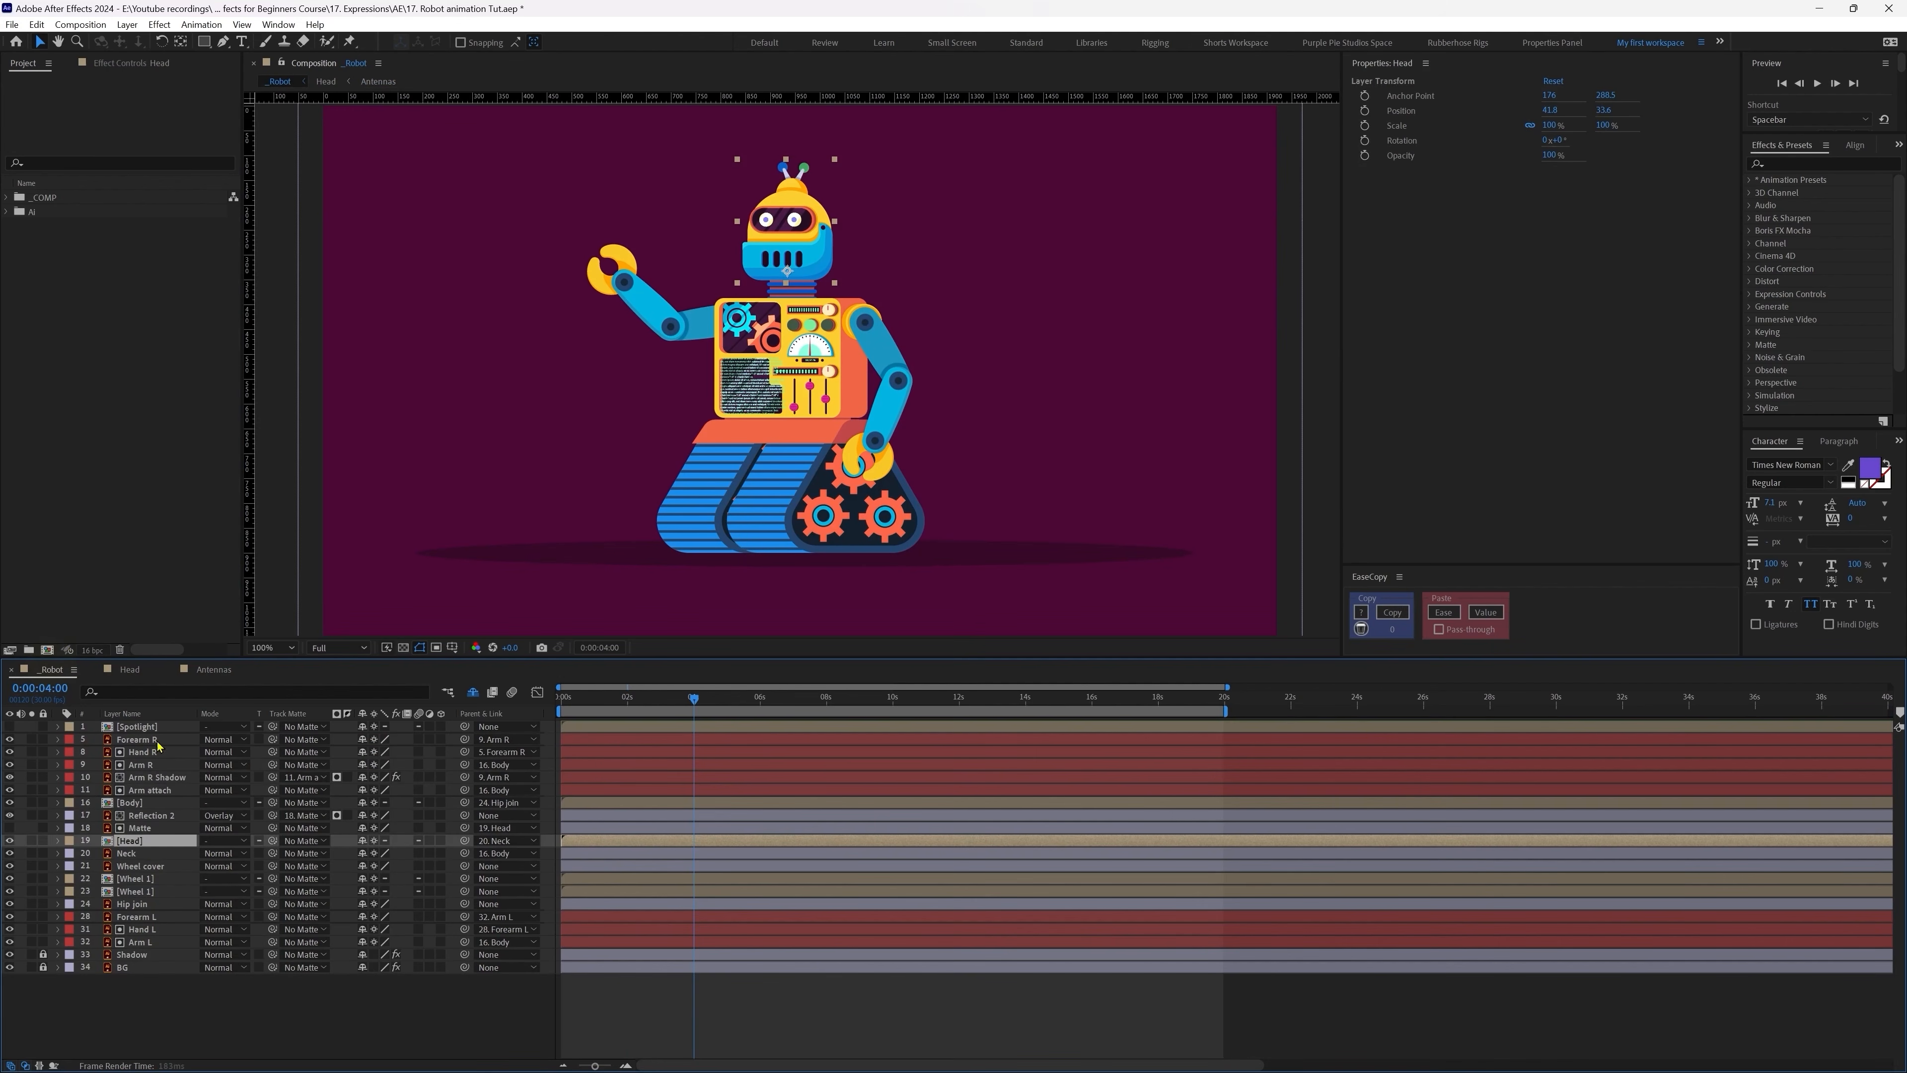
click(644, 1008)
right_click(421, 1022)
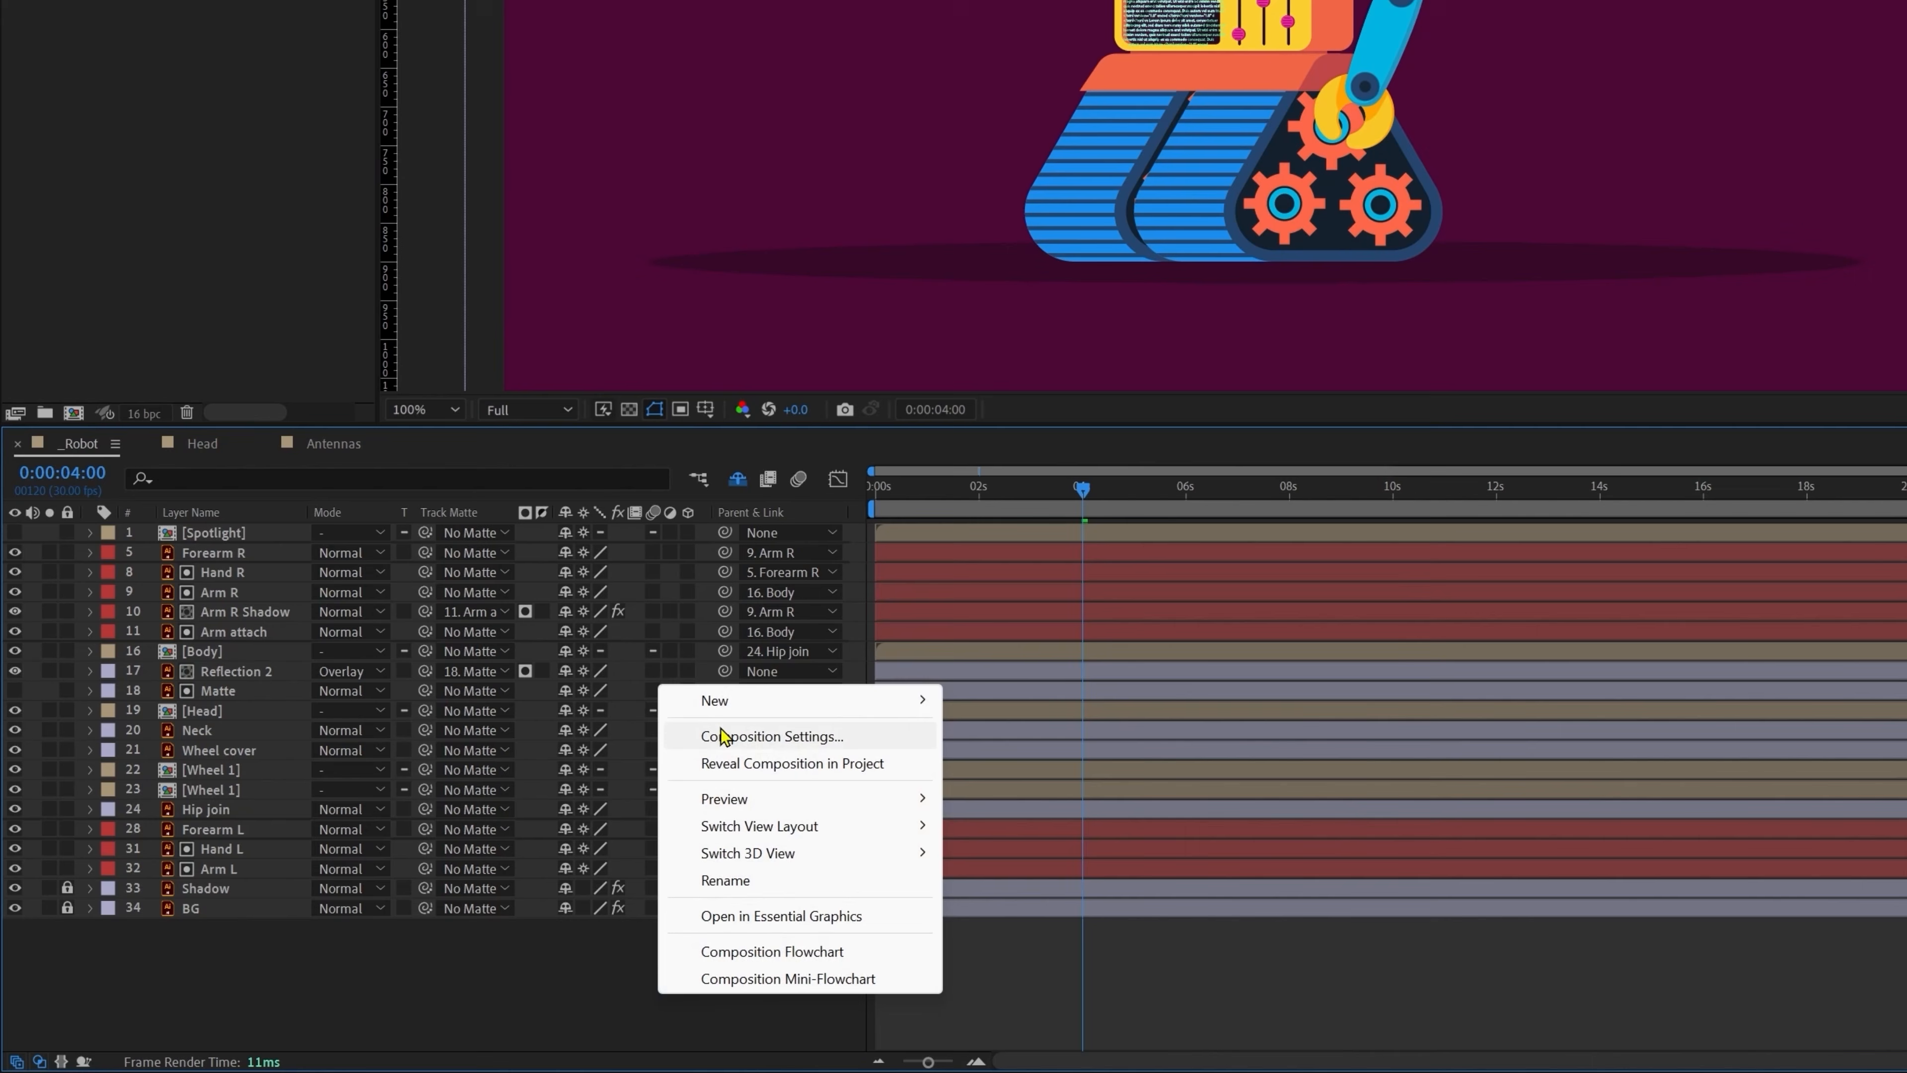
mouse_move(465, 837)
click(1015, 844)
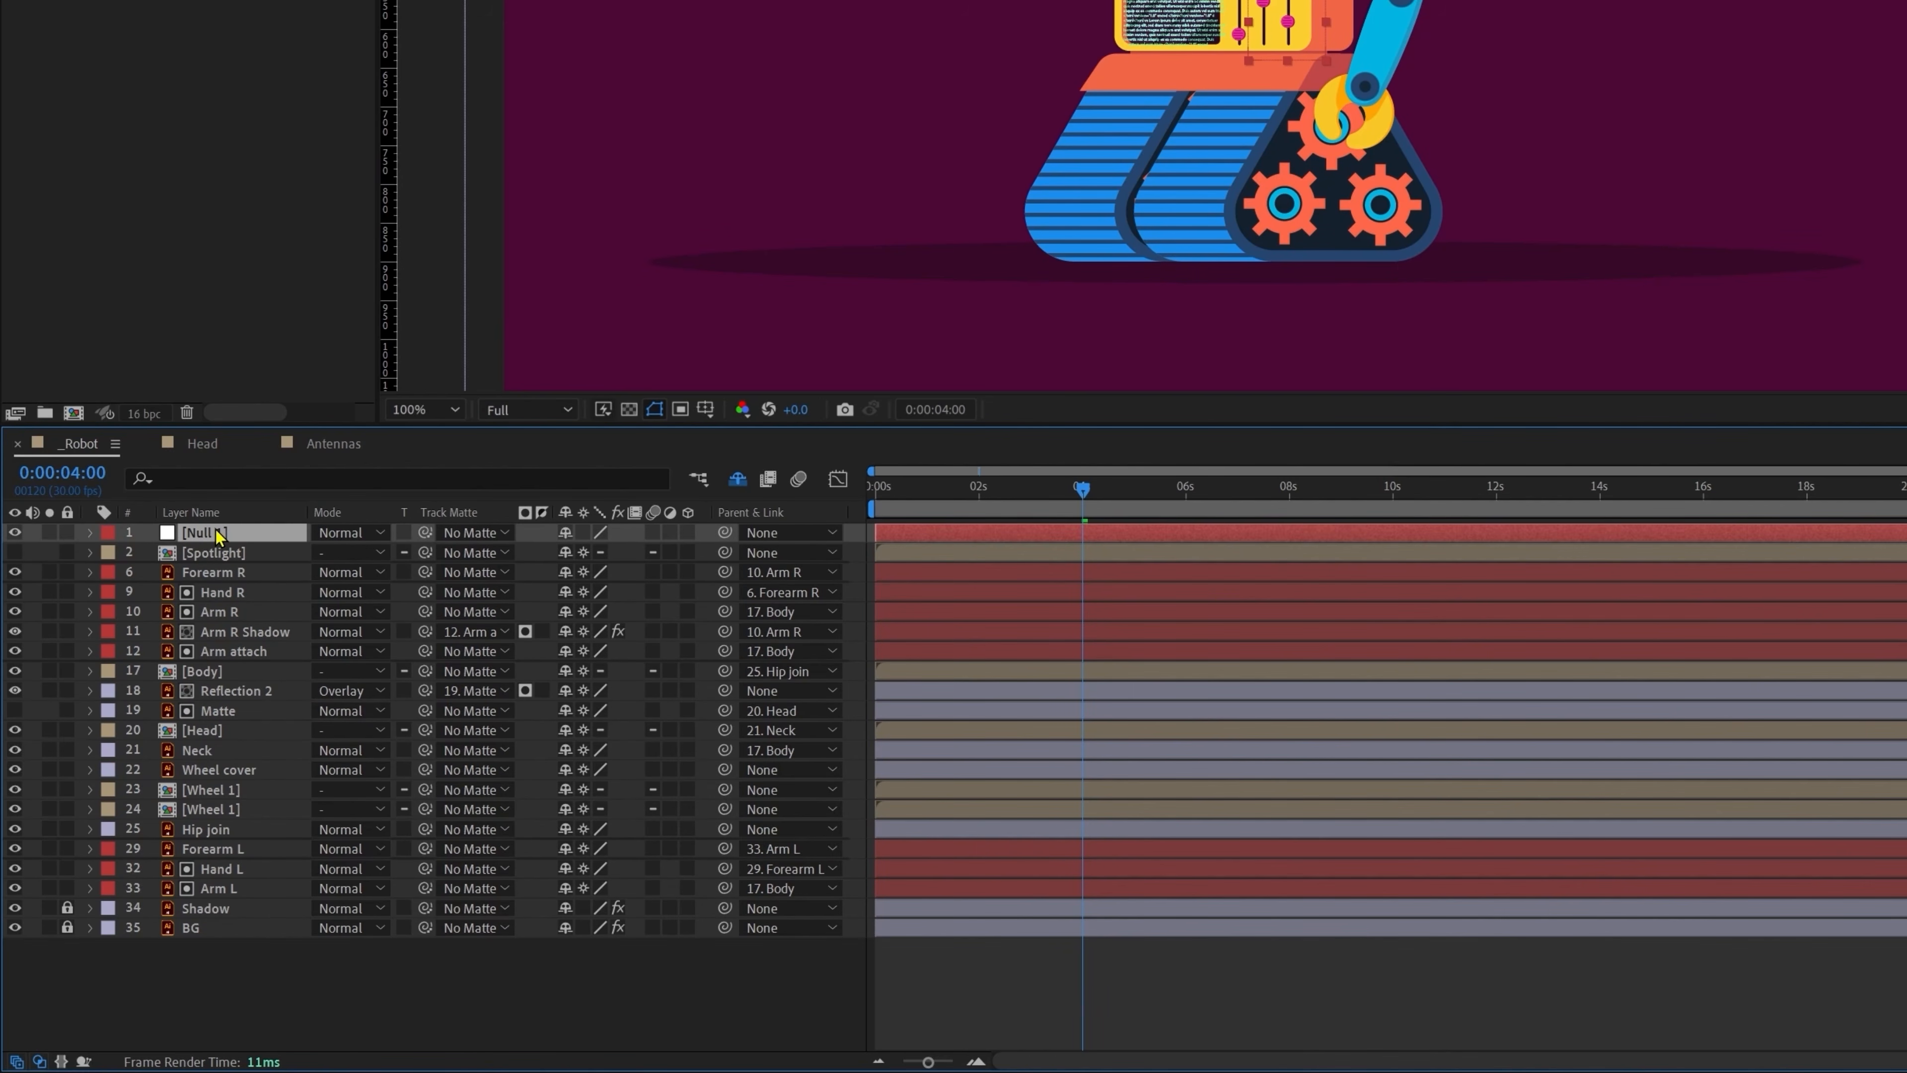
key(Return)
text(controller)
key(Return)
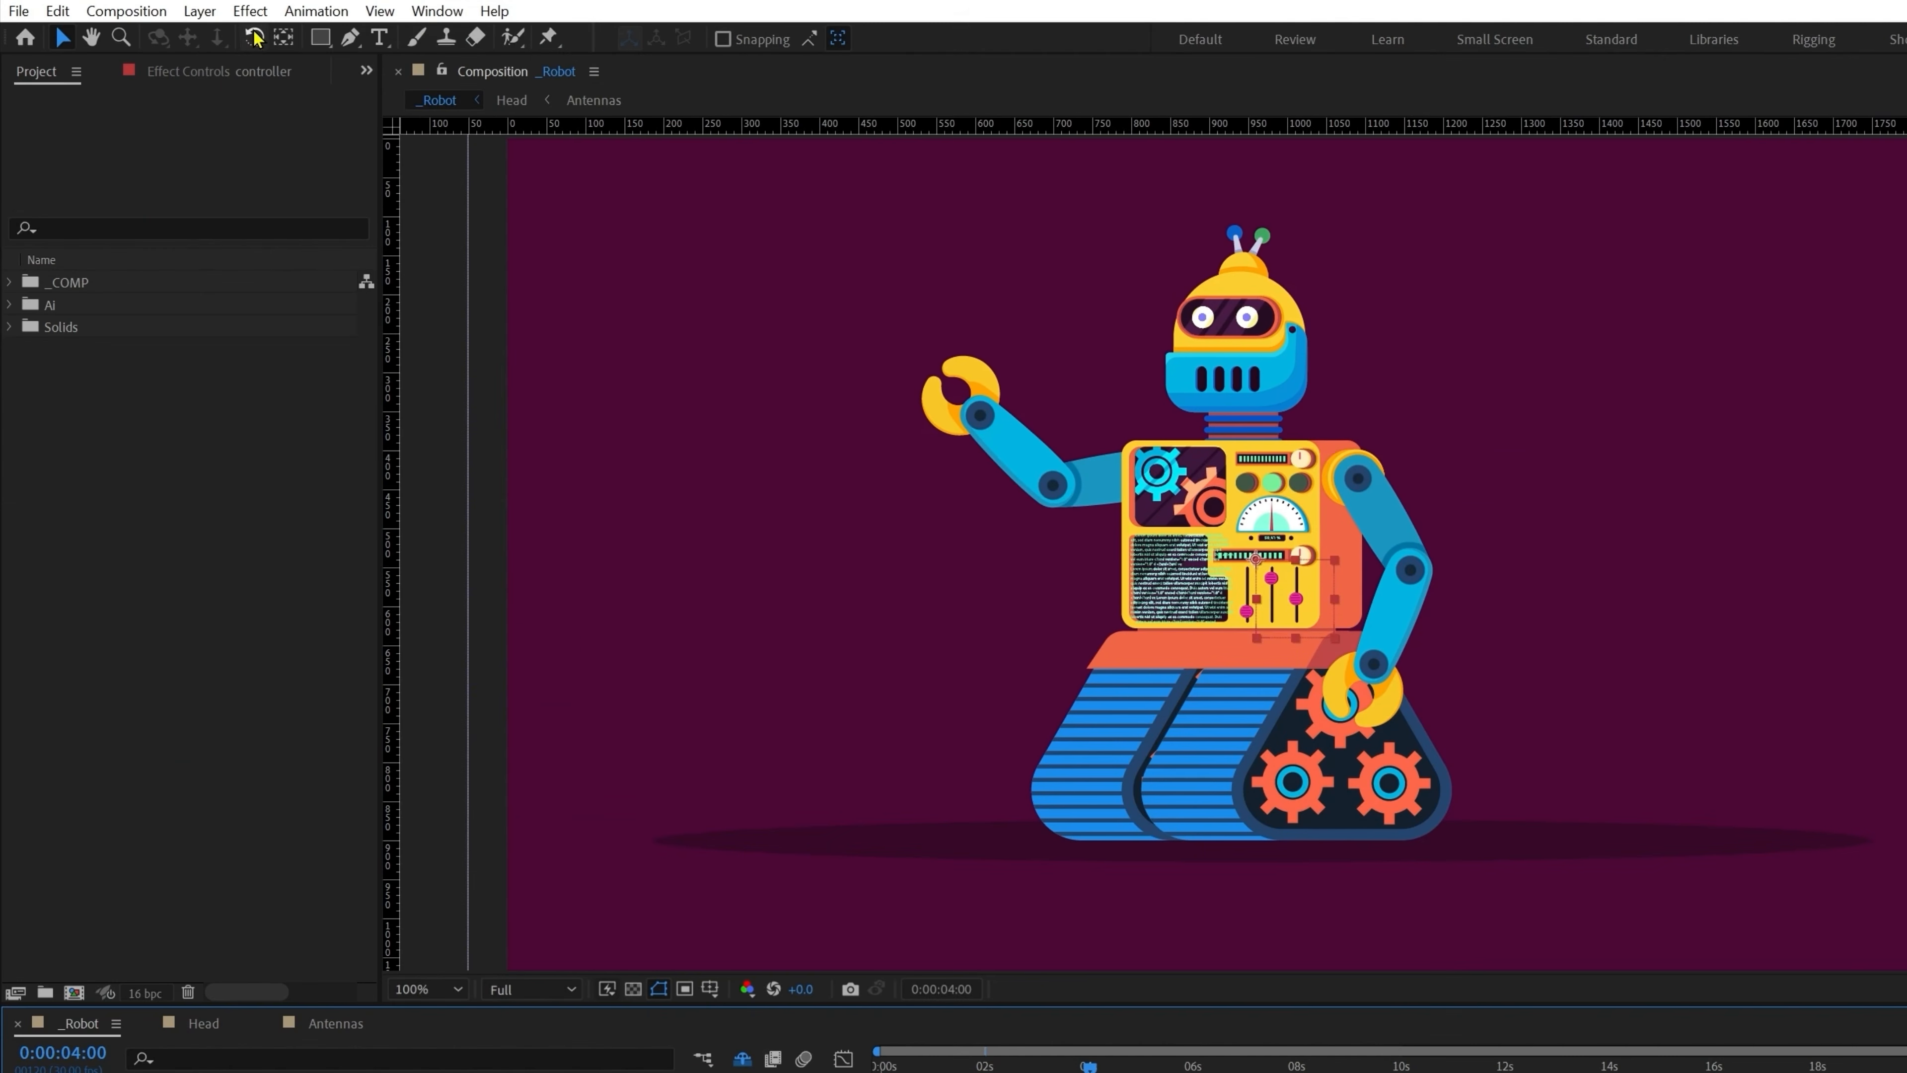
Step: Add a Slider Control to controller, lock its Effect Controls, and return to Antennas
click(251, 12)
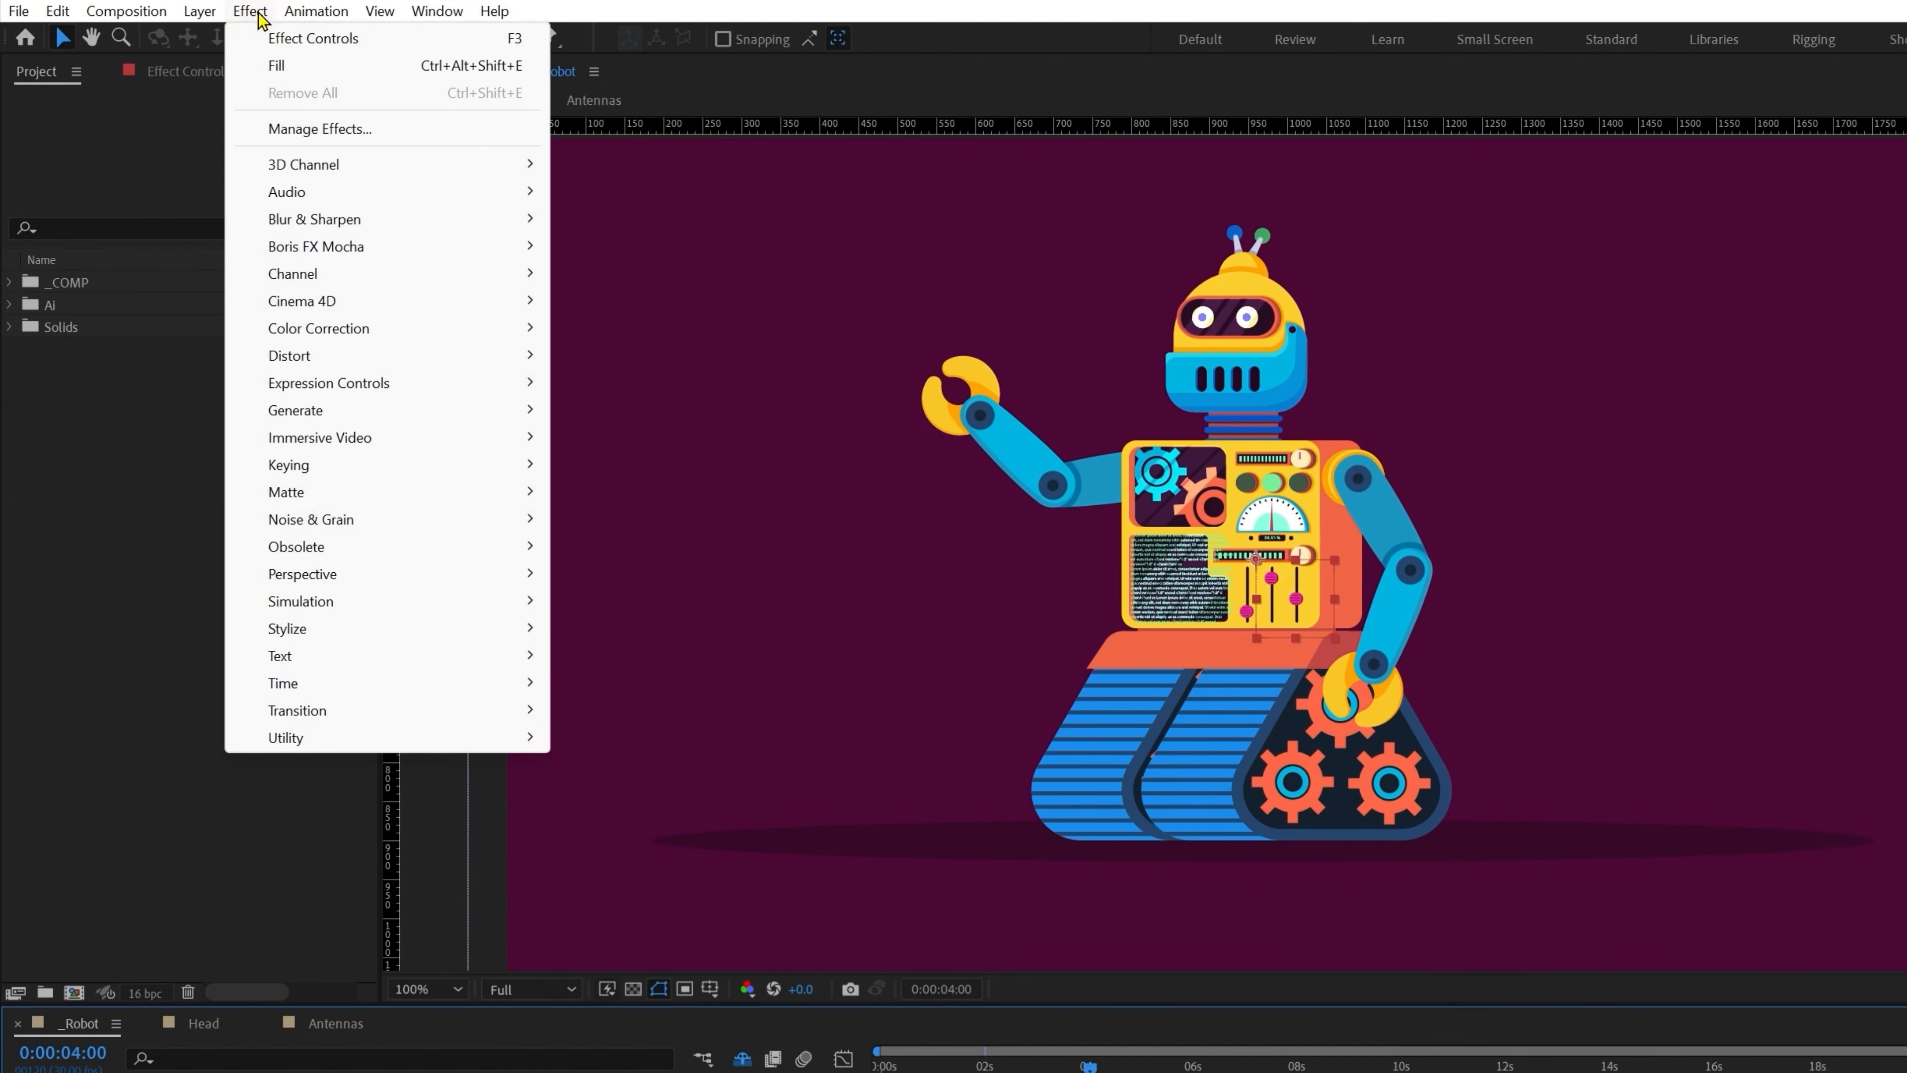
mouse_move(379, 397)
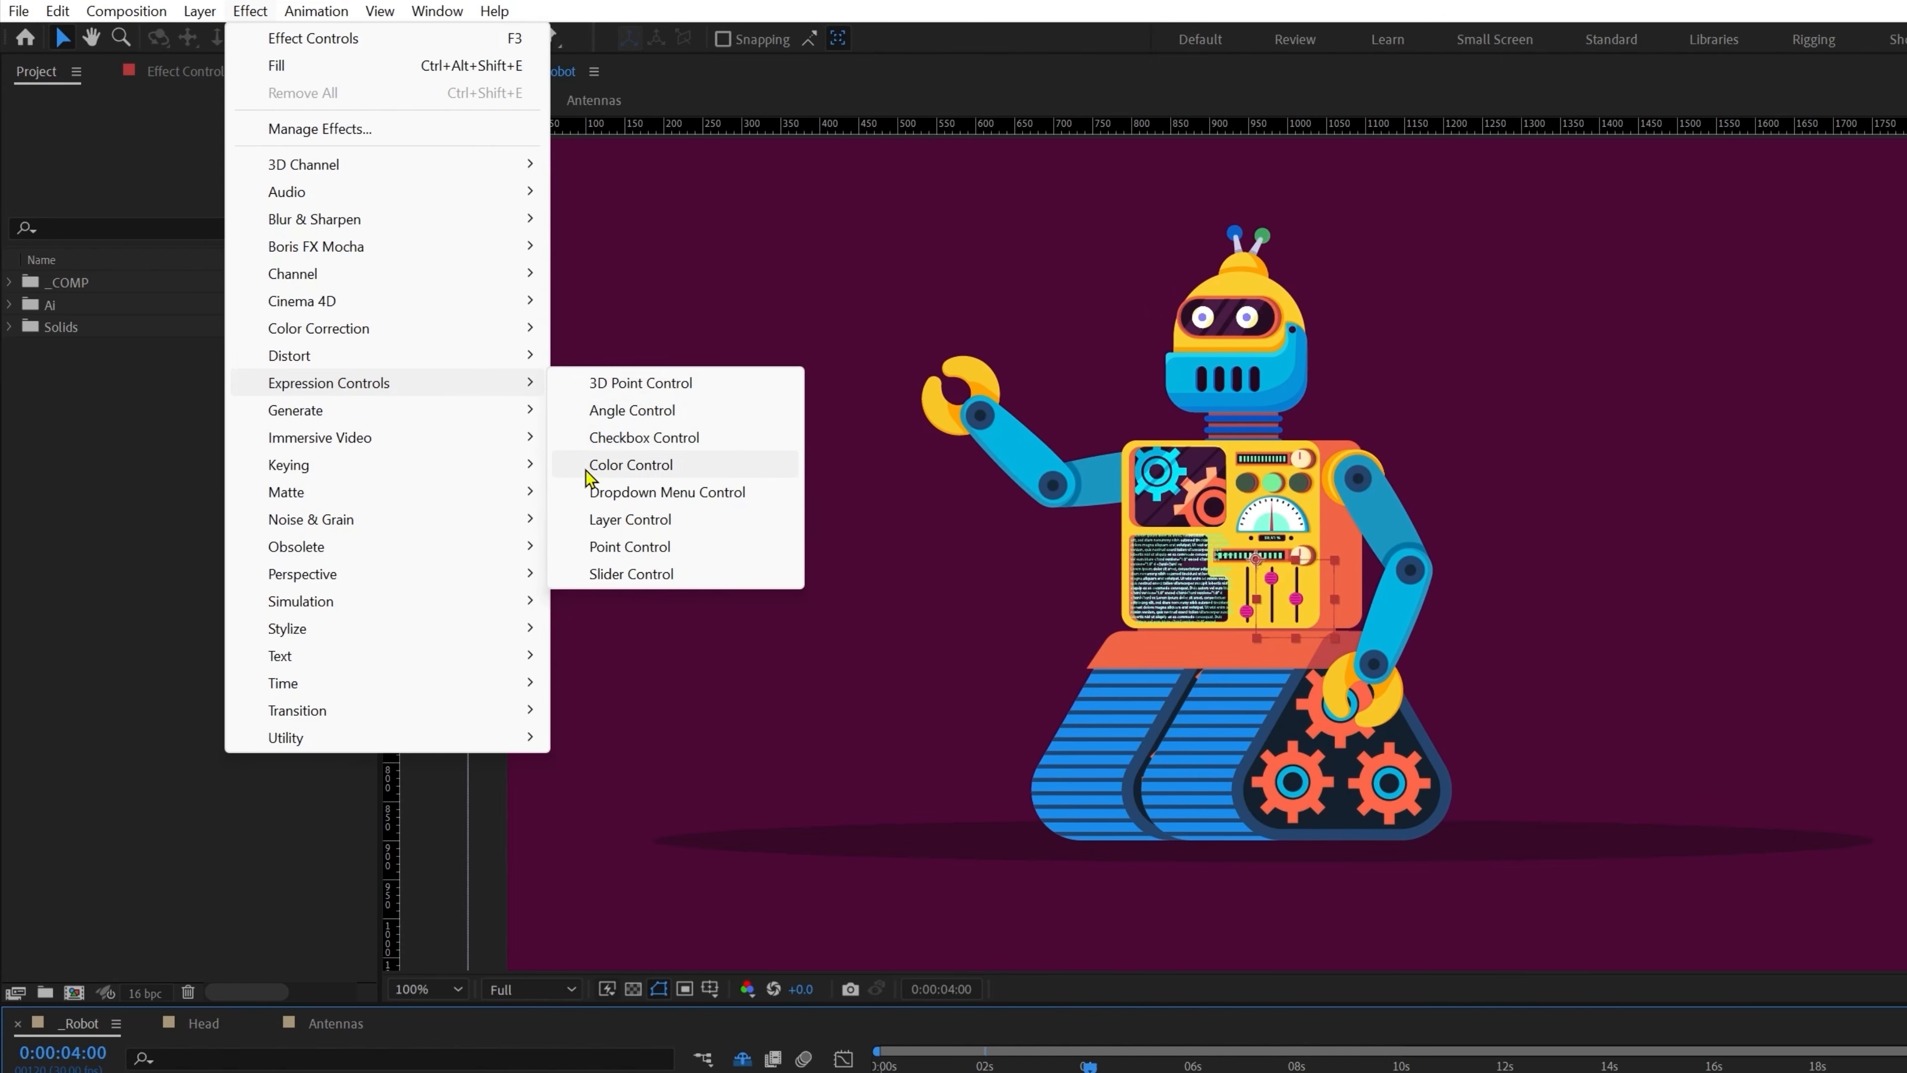
click(590, 583)
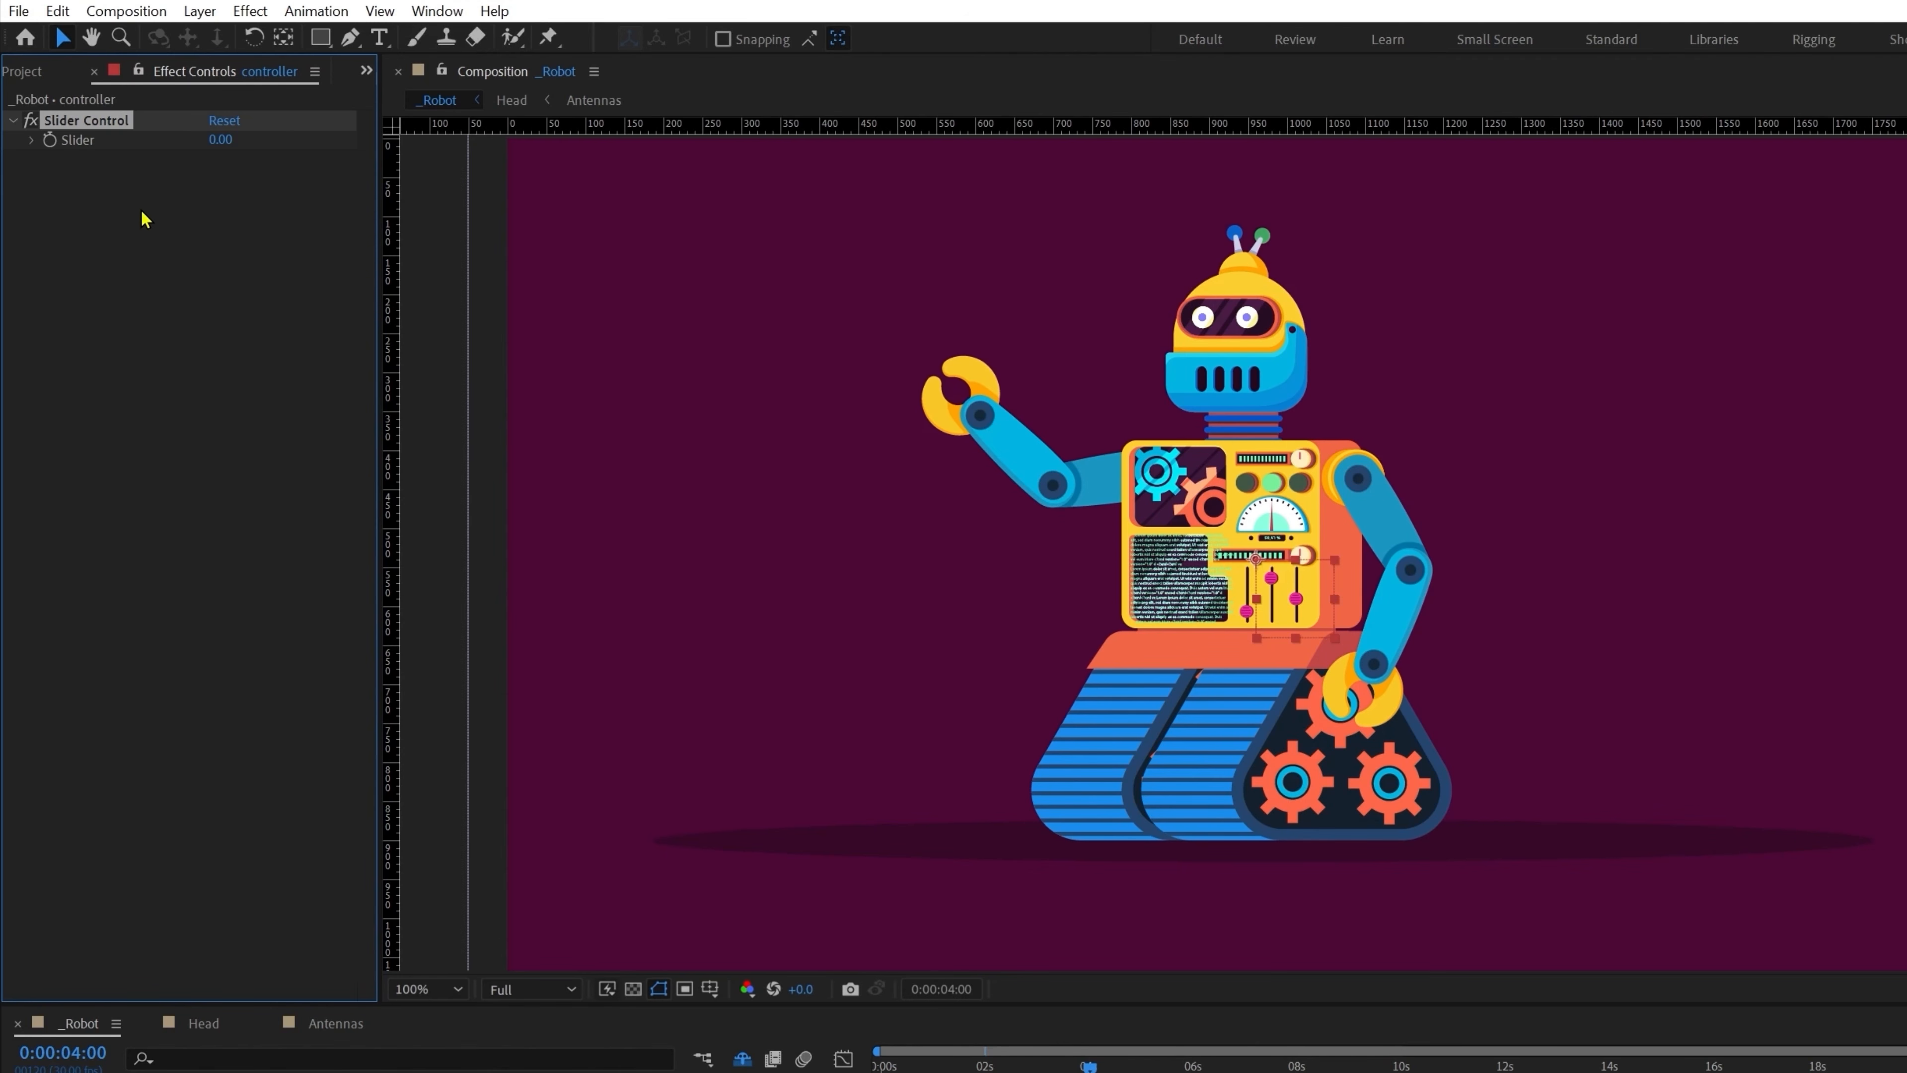
click(139, 73)
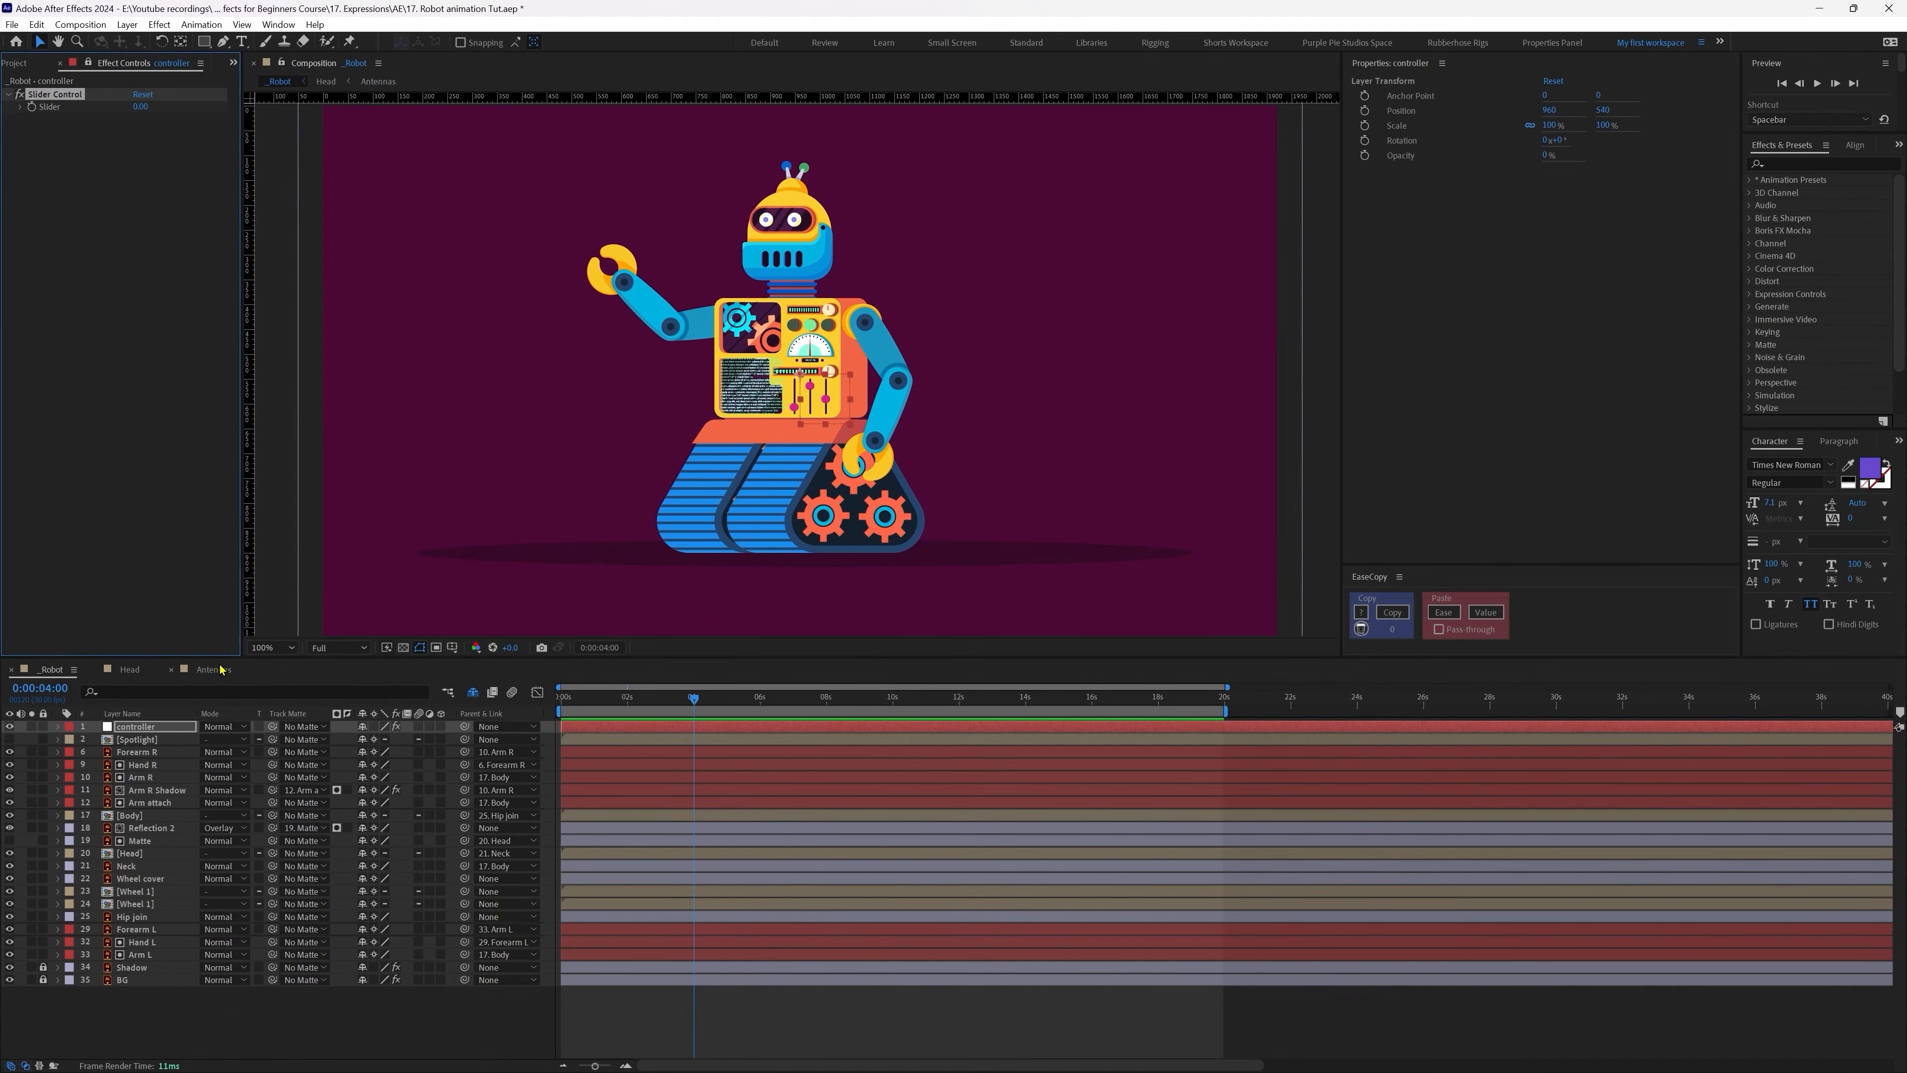
click(345, 1022)
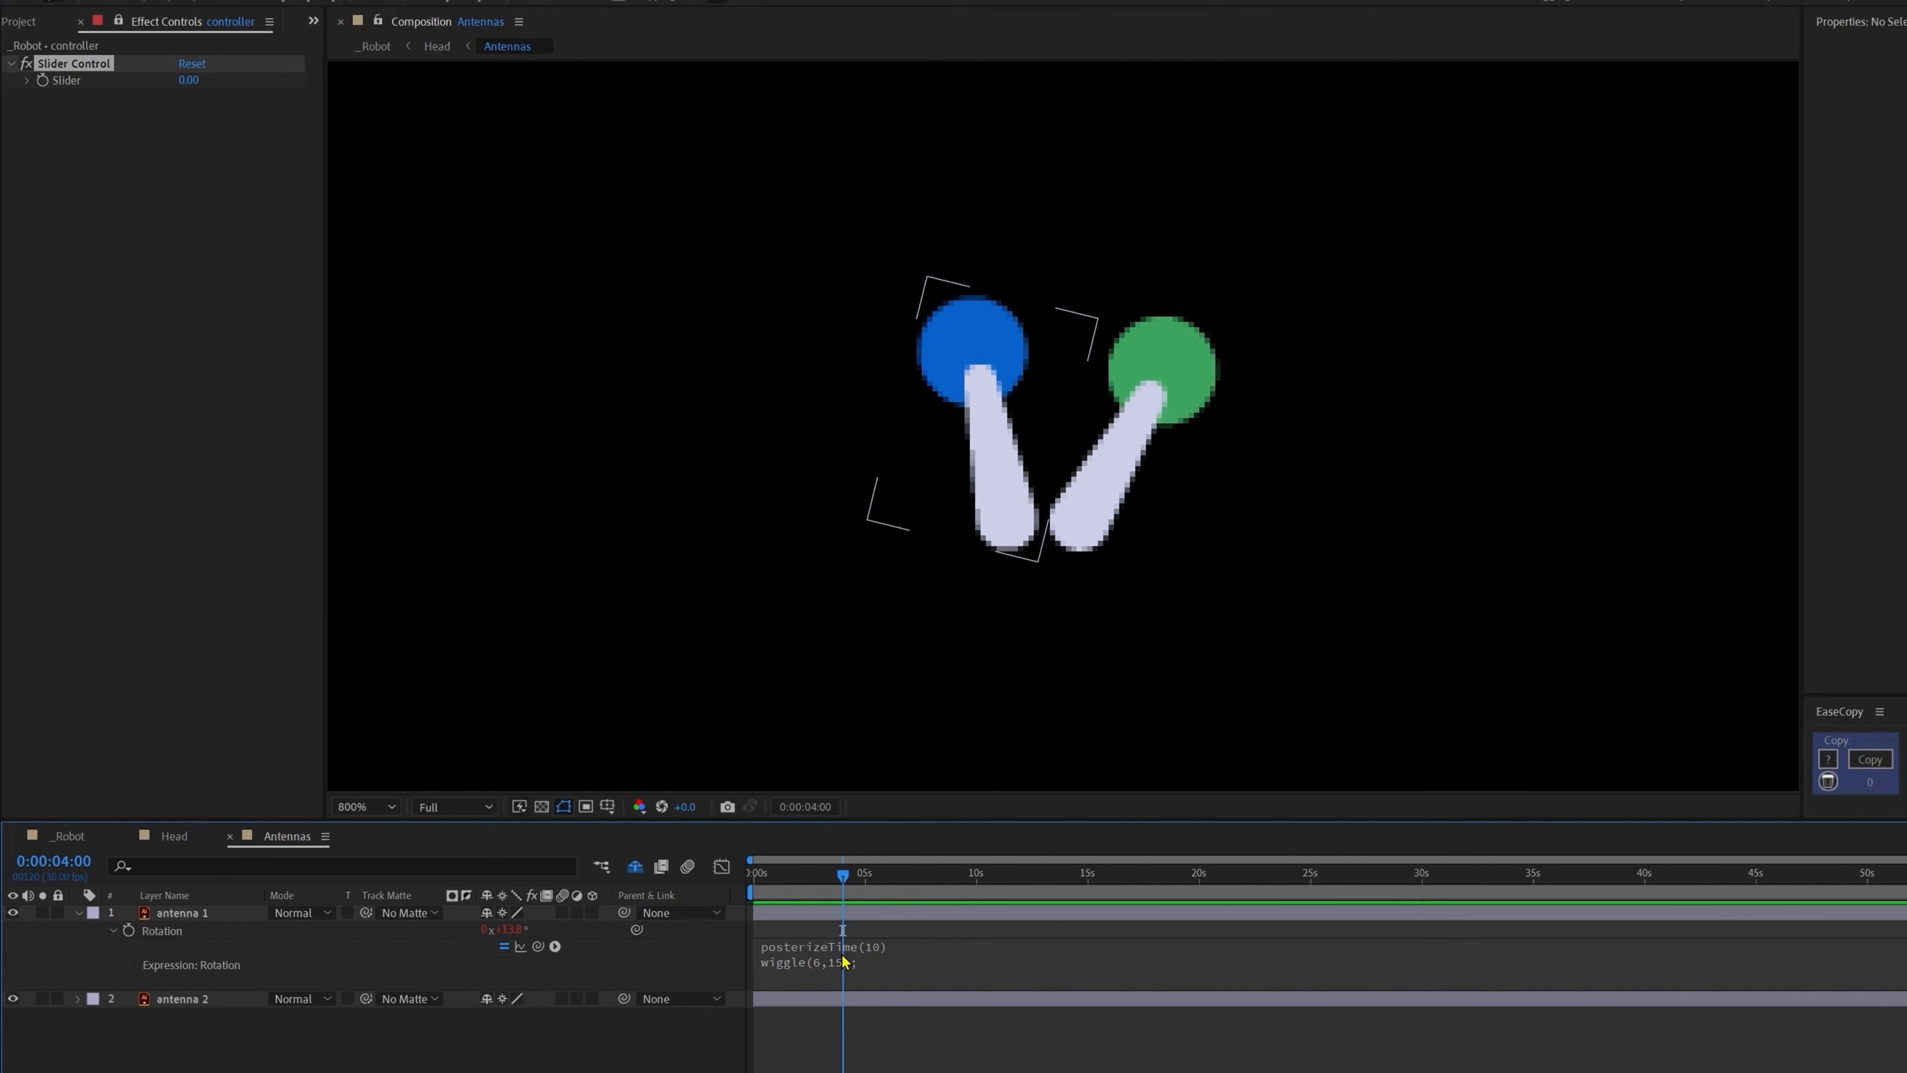
Step: Replace the 10 in antenna 1's posterizeTime with a pick-whip link to the controller's Slider
click(632, 762)
click(959, 977)
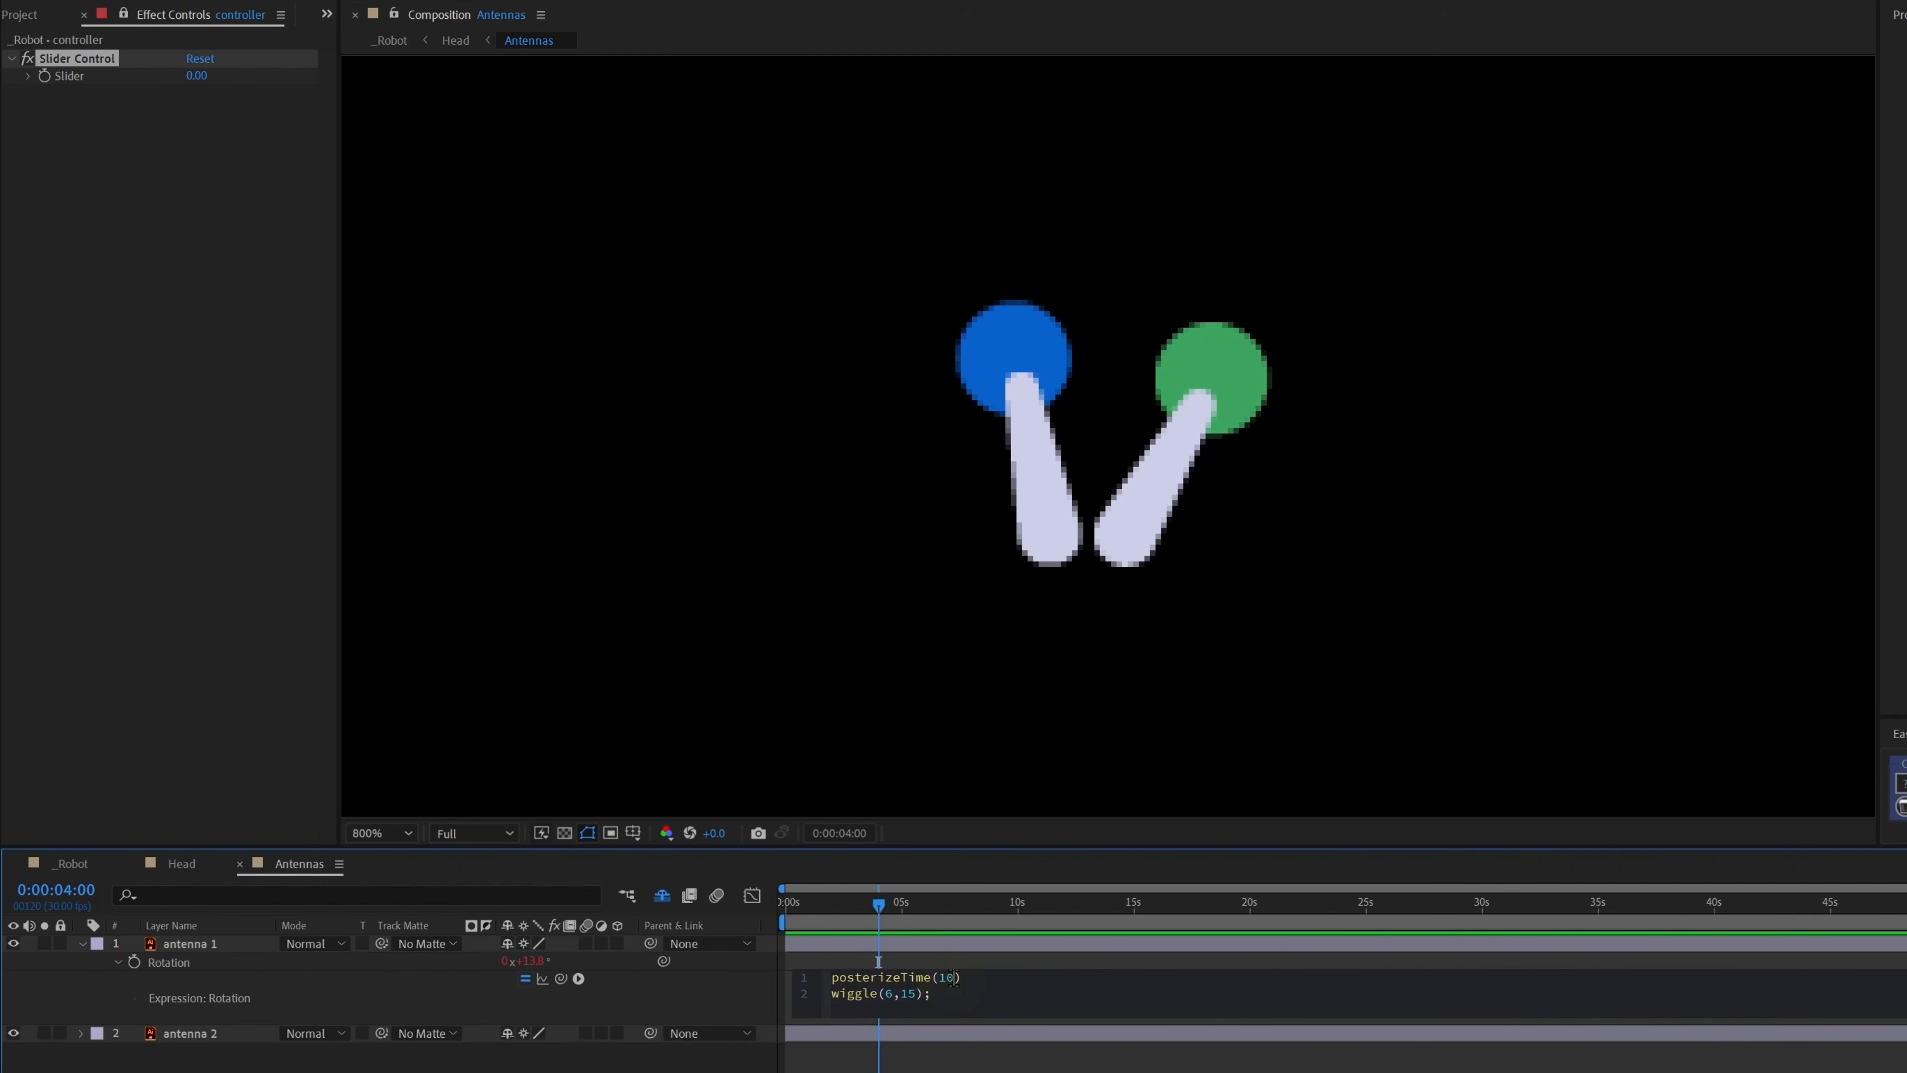
key(Left)
key(BackSpace)
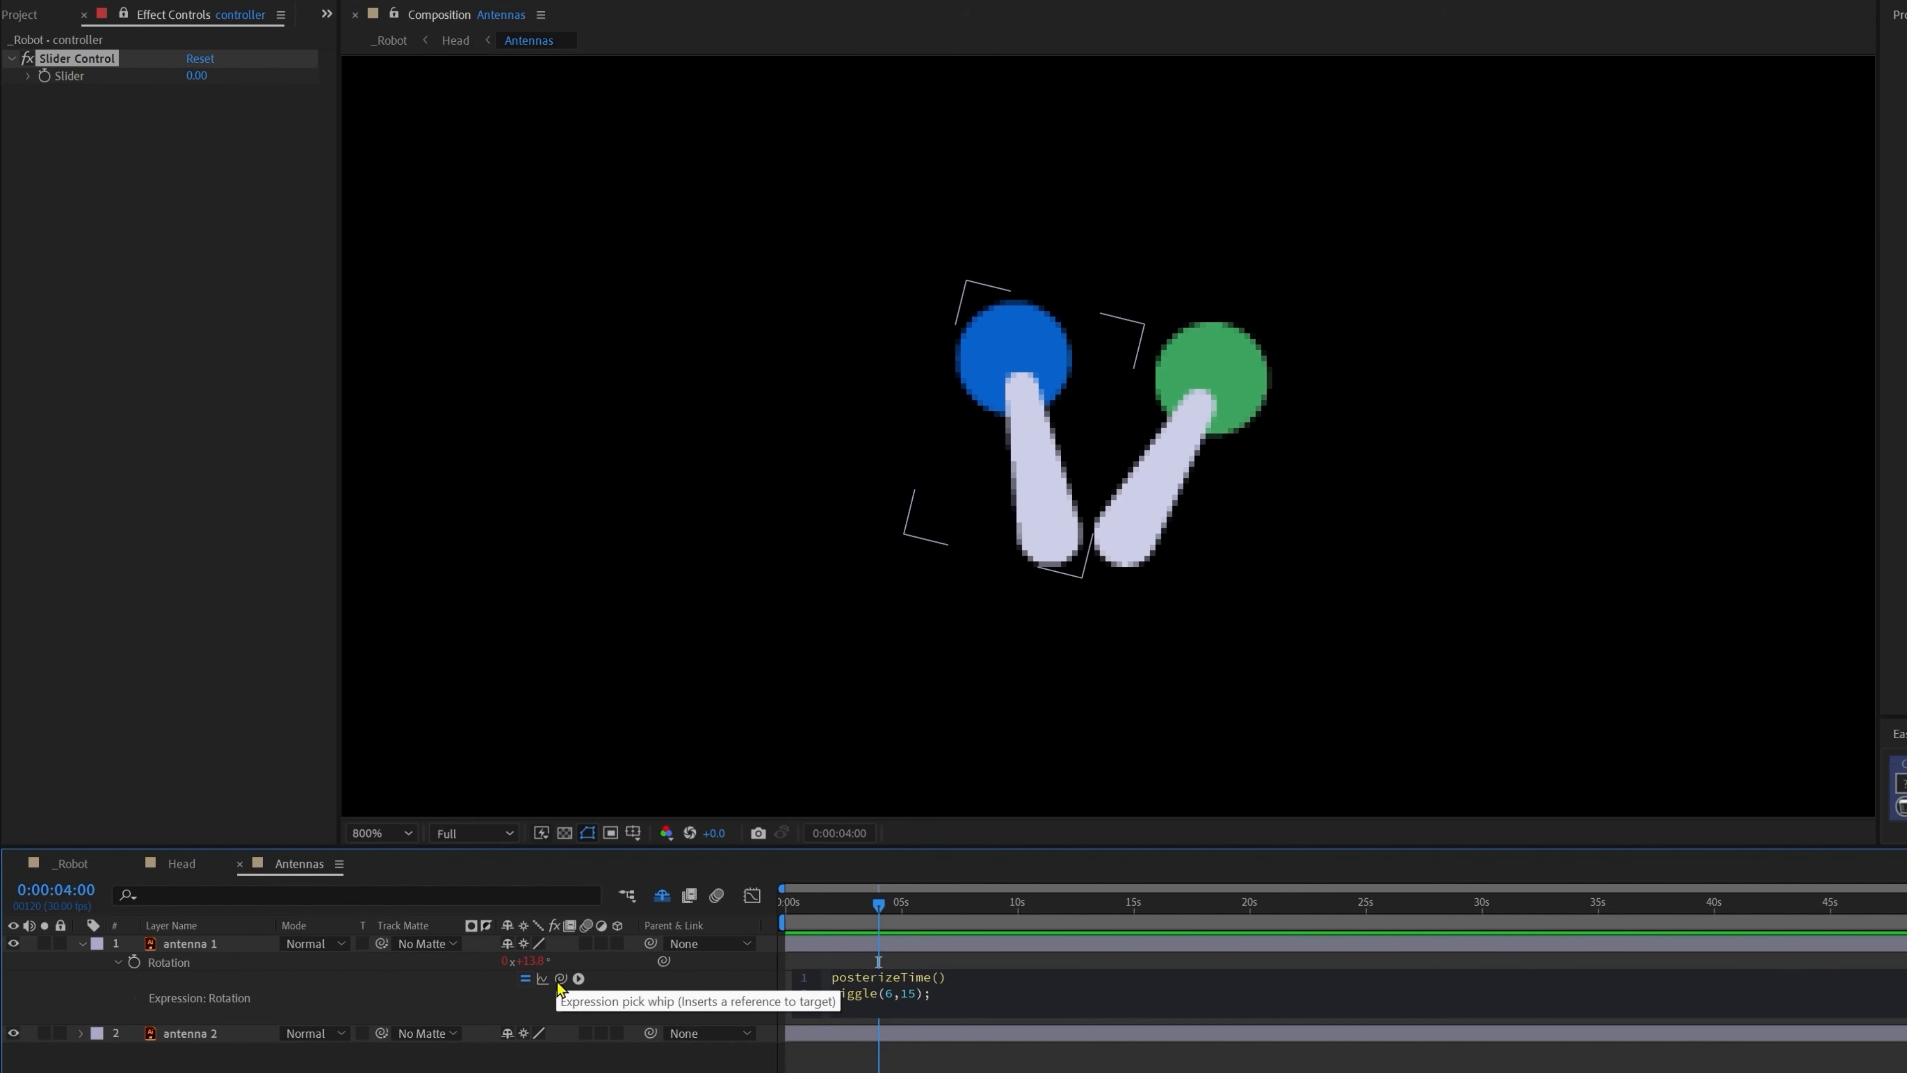
drag(560, 978, 73, 85)
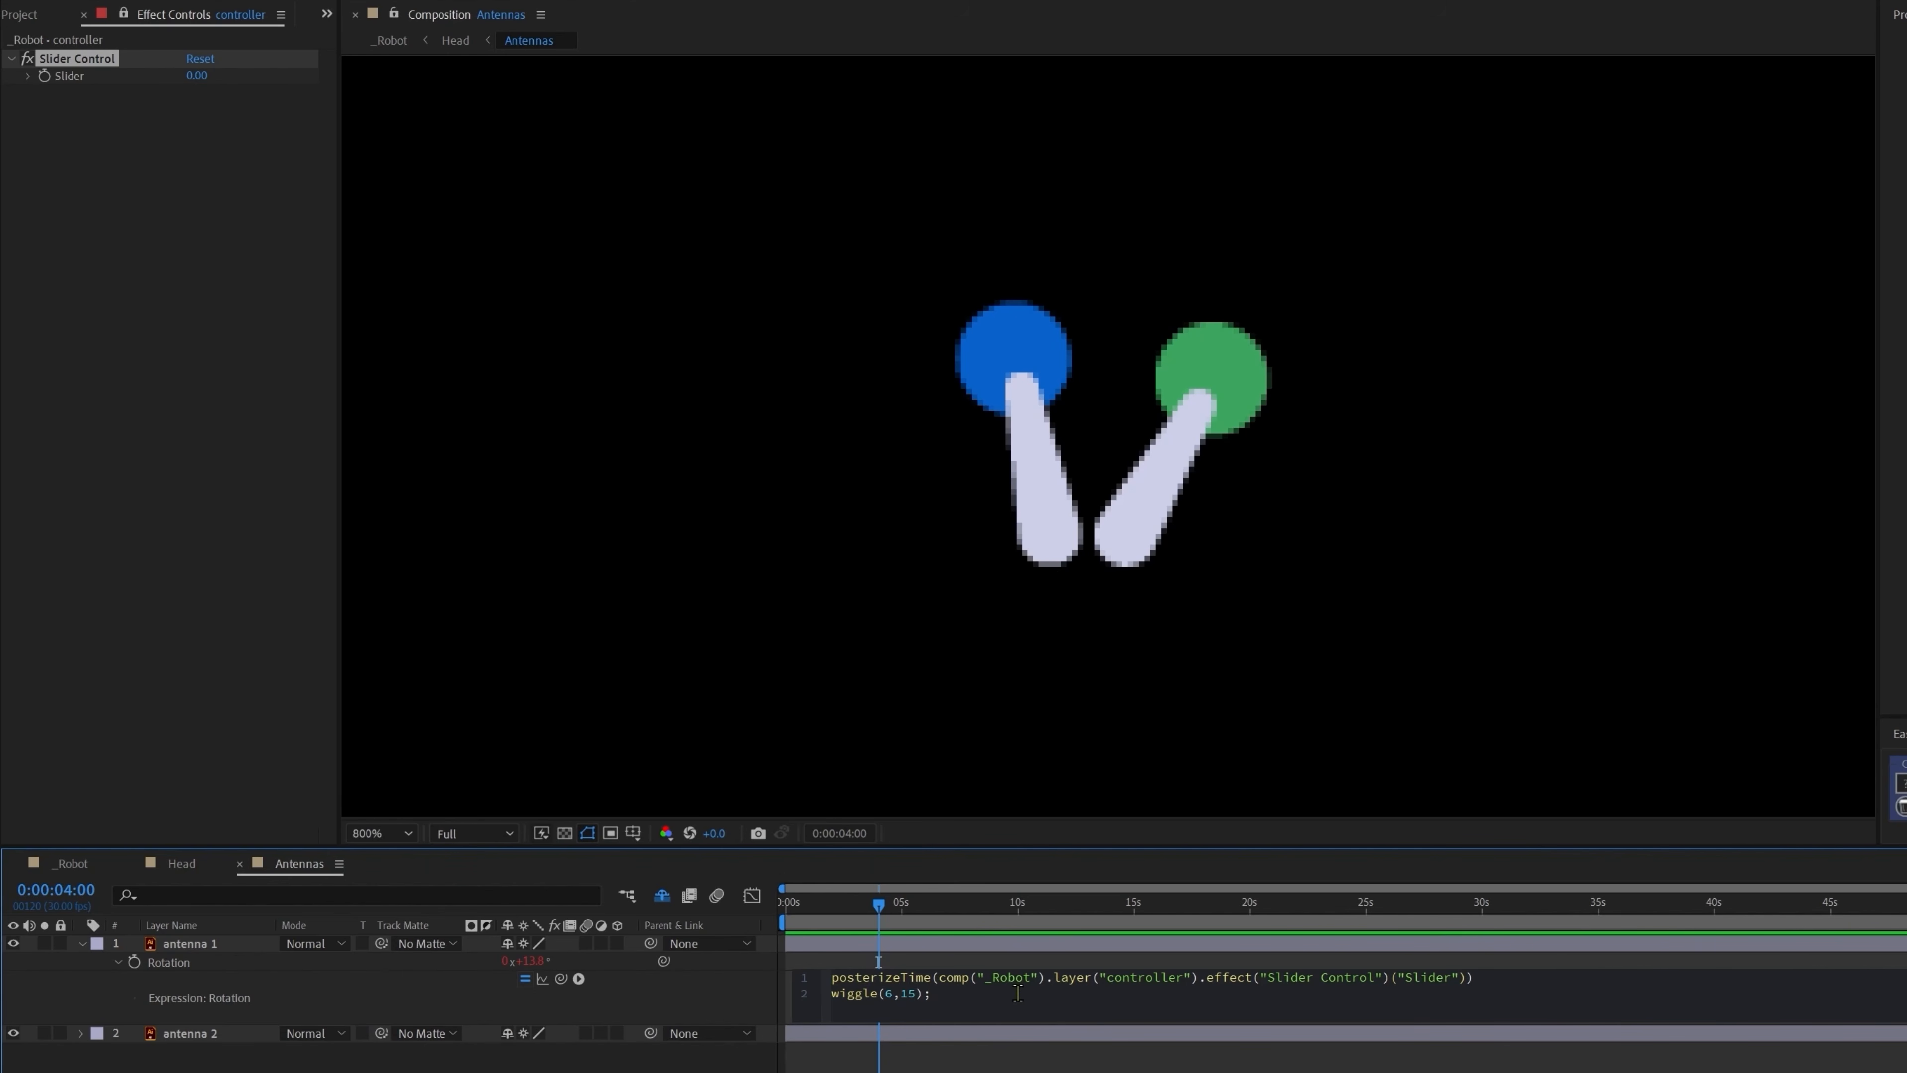
Step: Set the controller's Slider to 10 and copy antenna 1's expression for antenna 2
click(196, 76)
text(10)
key(Return)
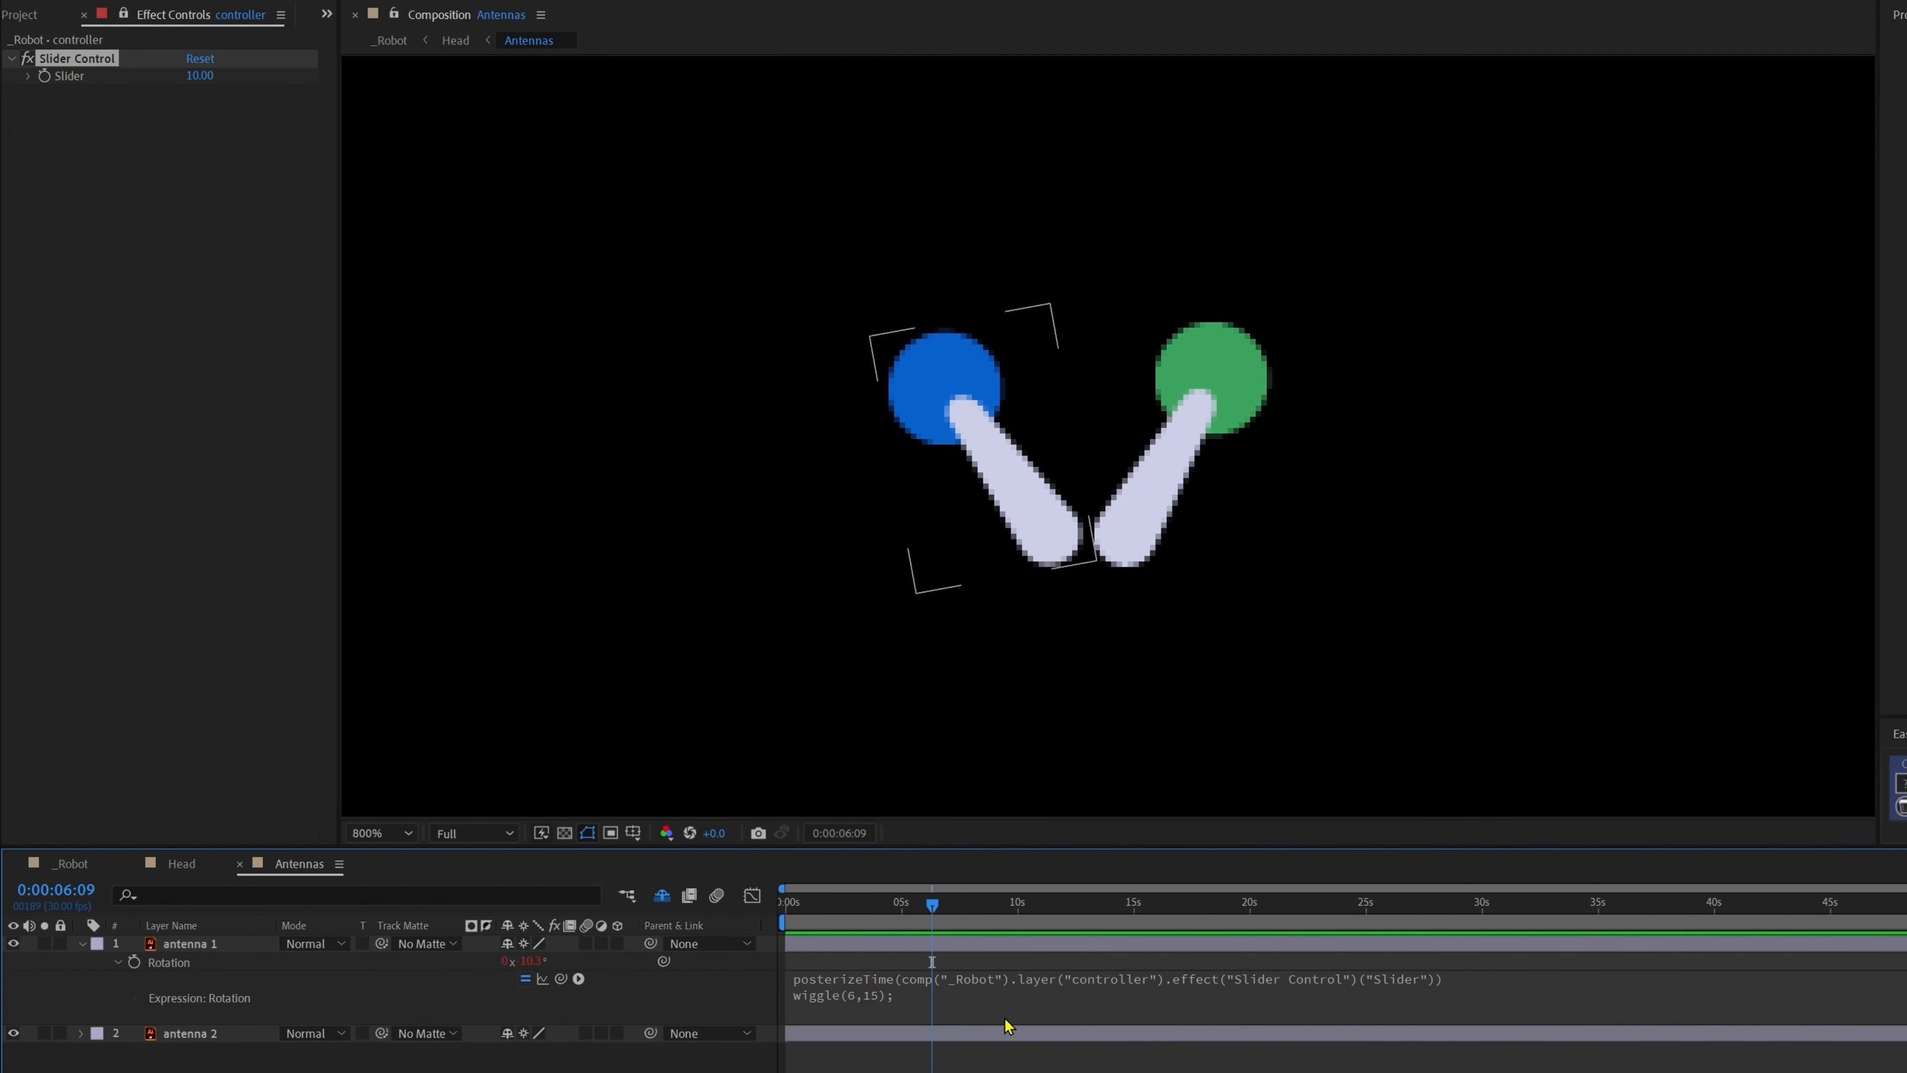
click(1012, 995)
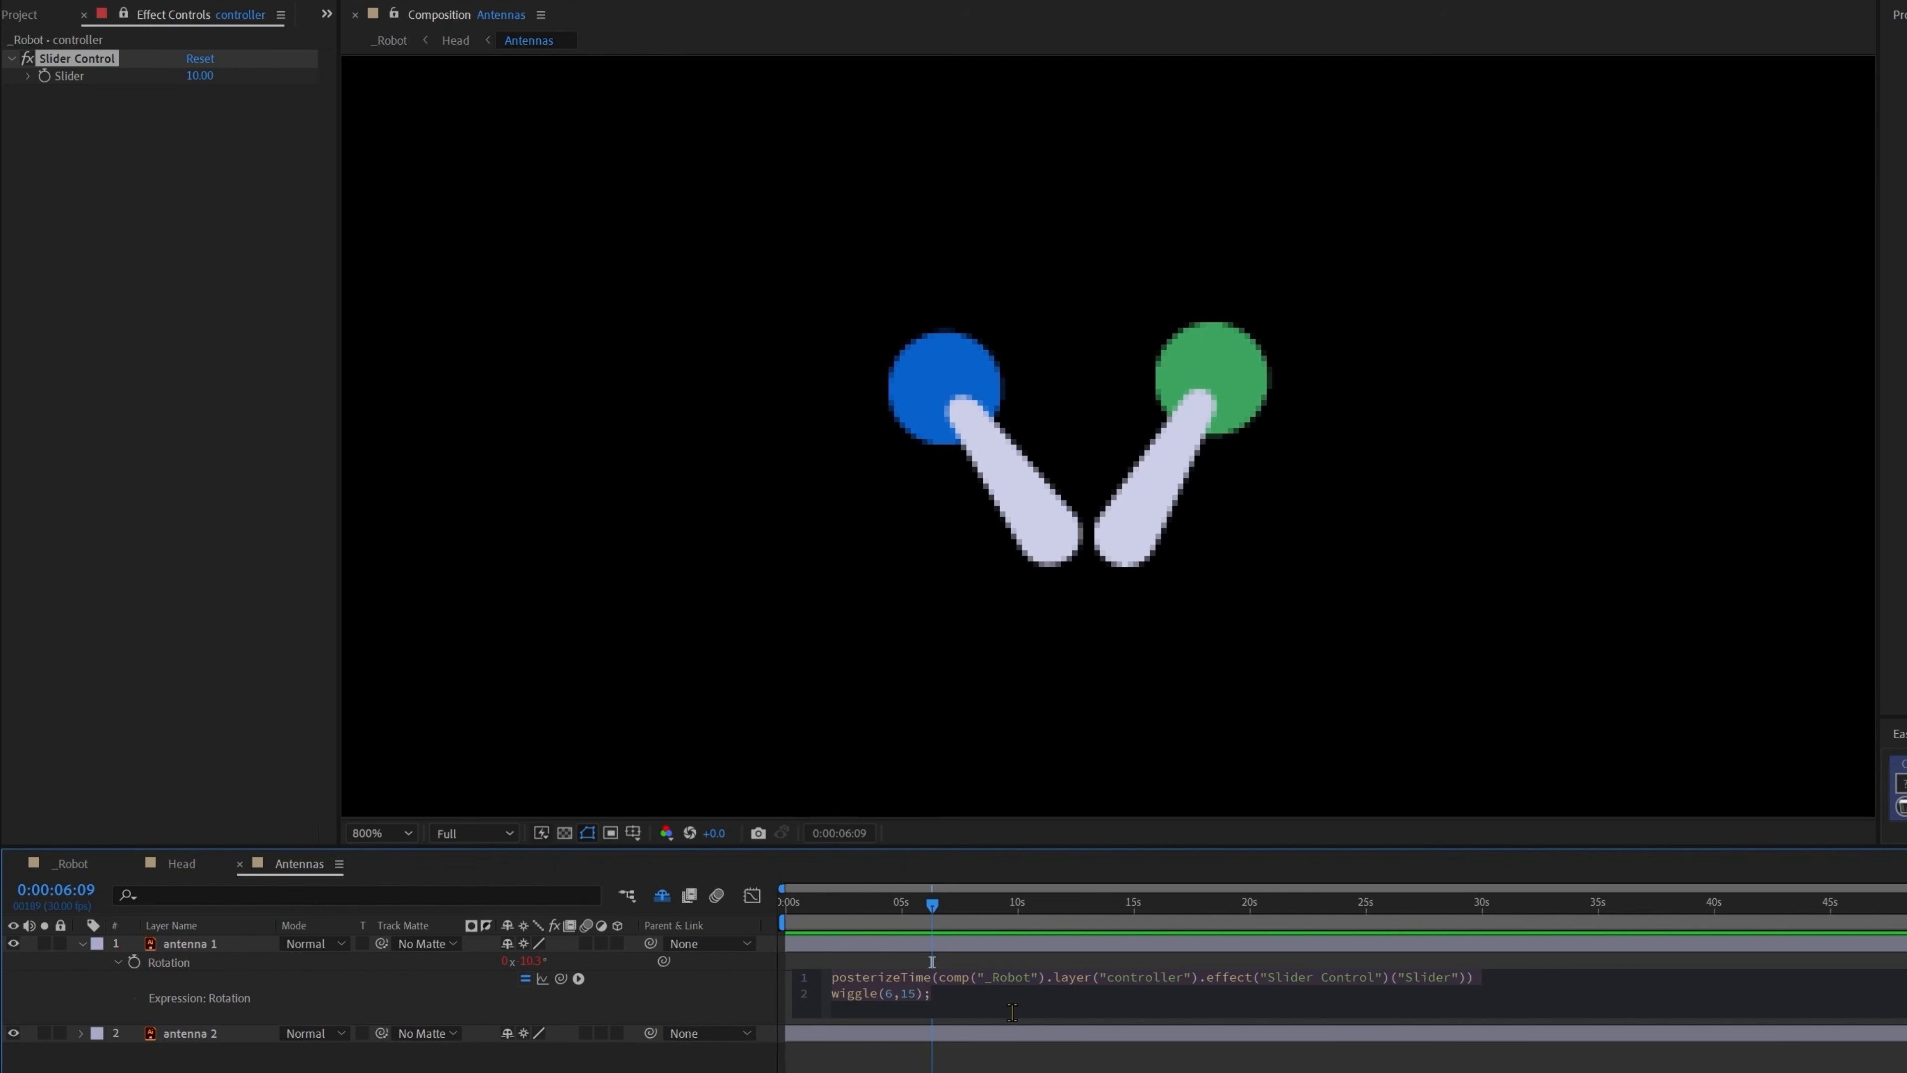
click(210, 1036)
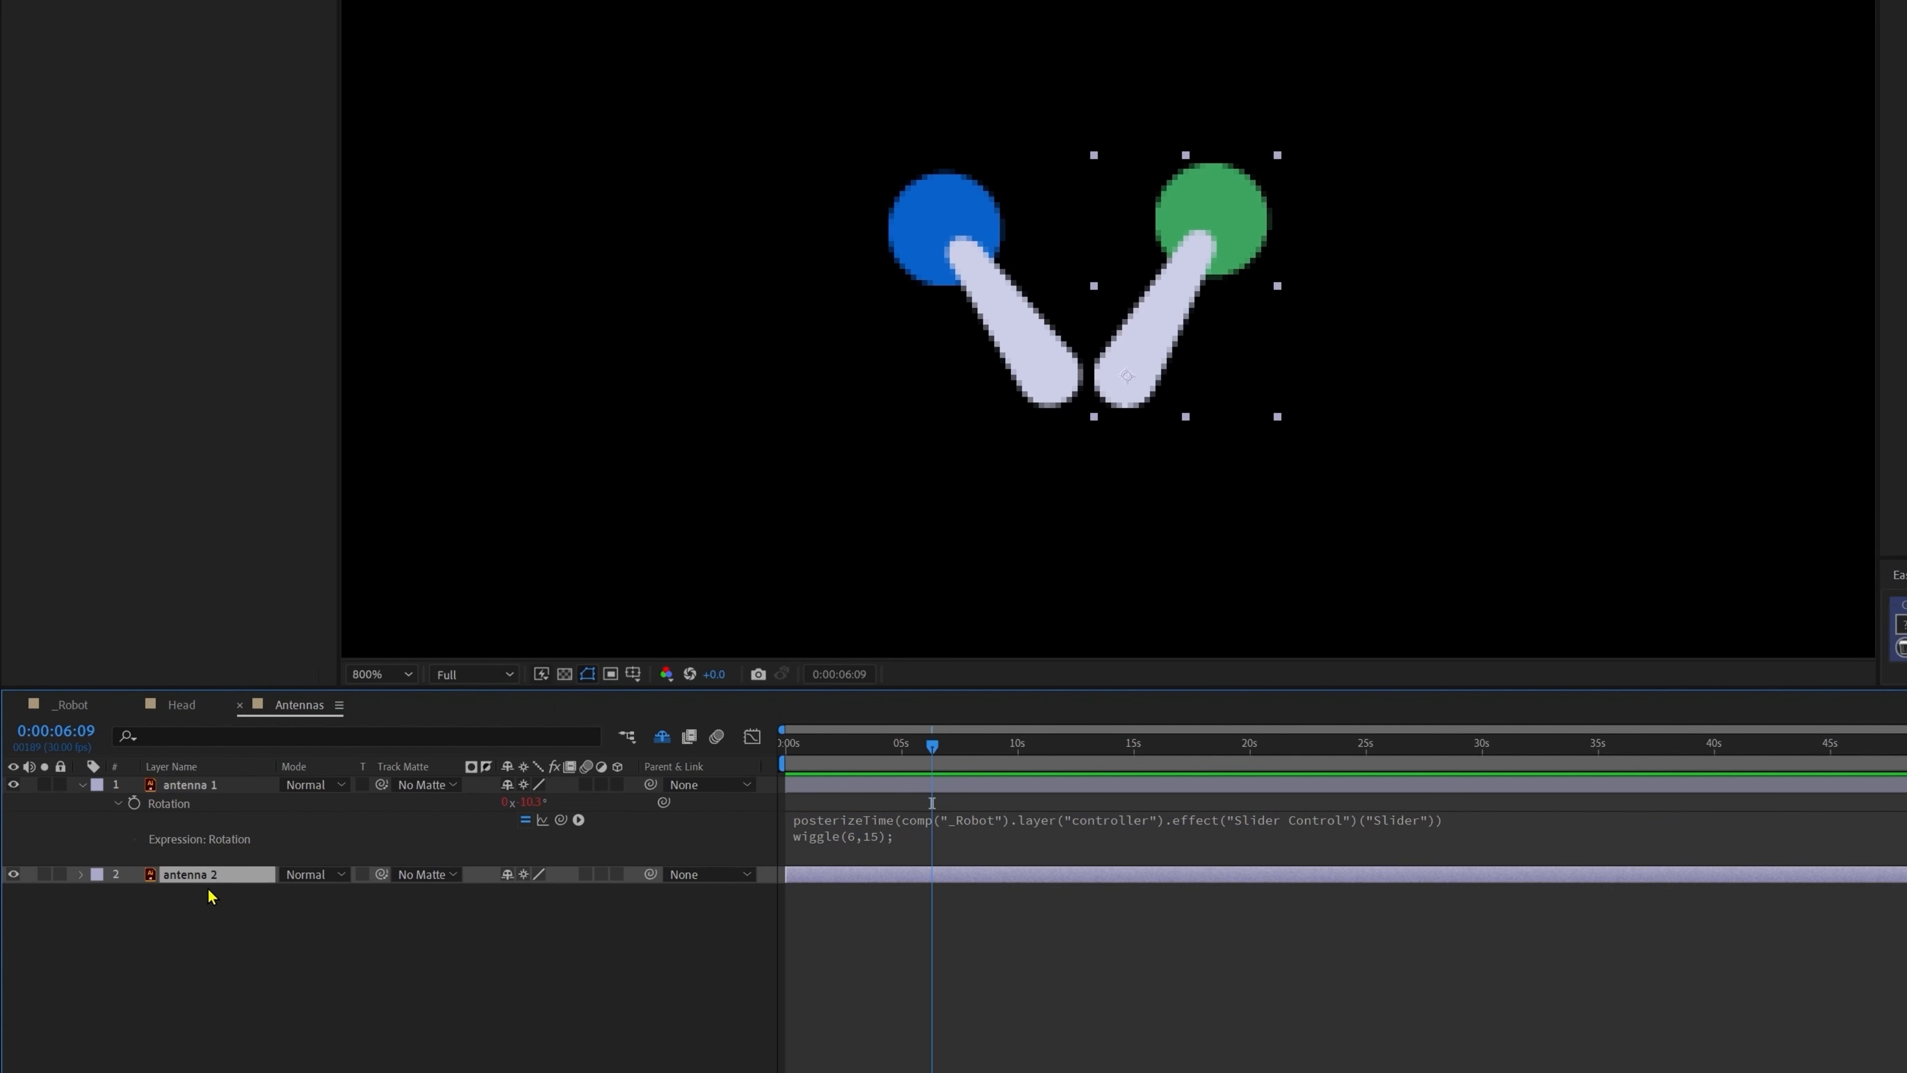
Step: Paste antenna 1's rotation expression onto antenna 2's Rotation and preview both antennas
key(r)
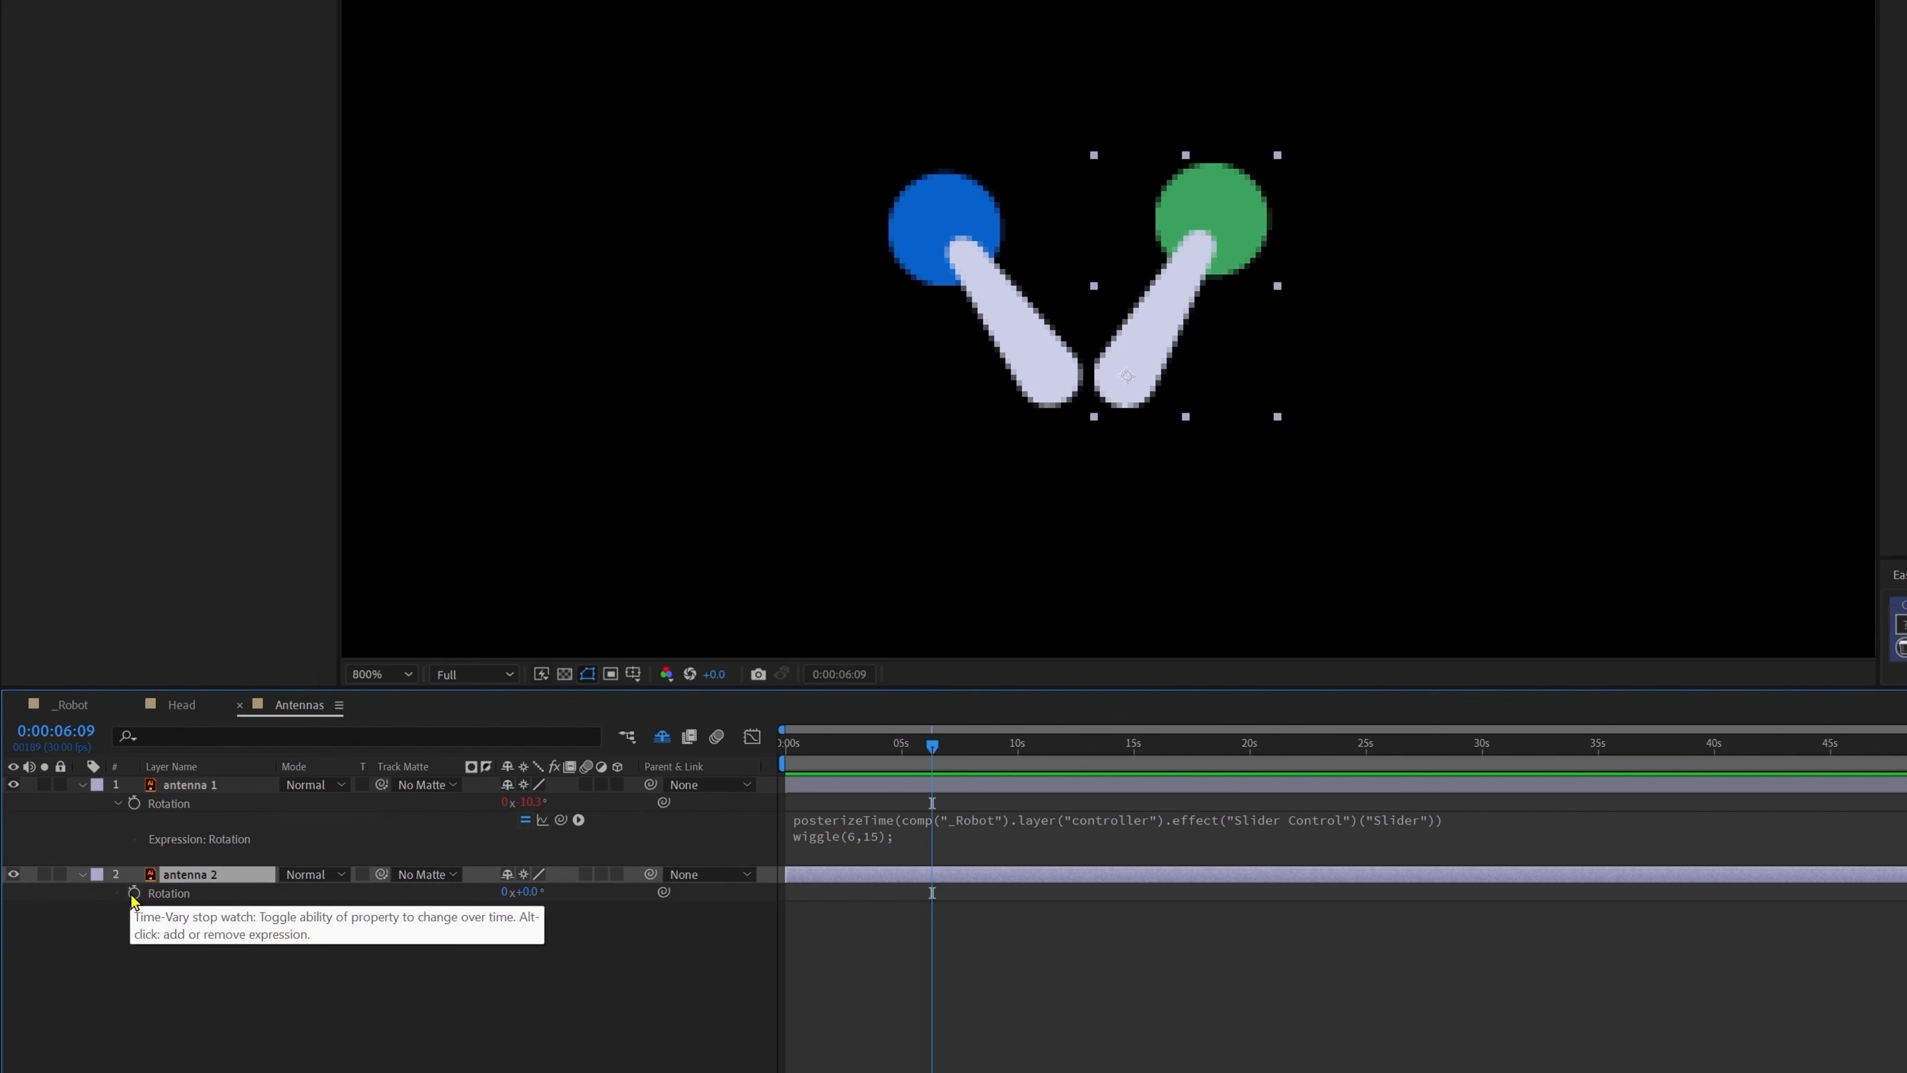
alt+click(133, 894)
text(posterizeTime(comp("_Robot").layer("controller").effect("Slider Control")("Slider")) wiggle(6,15);)
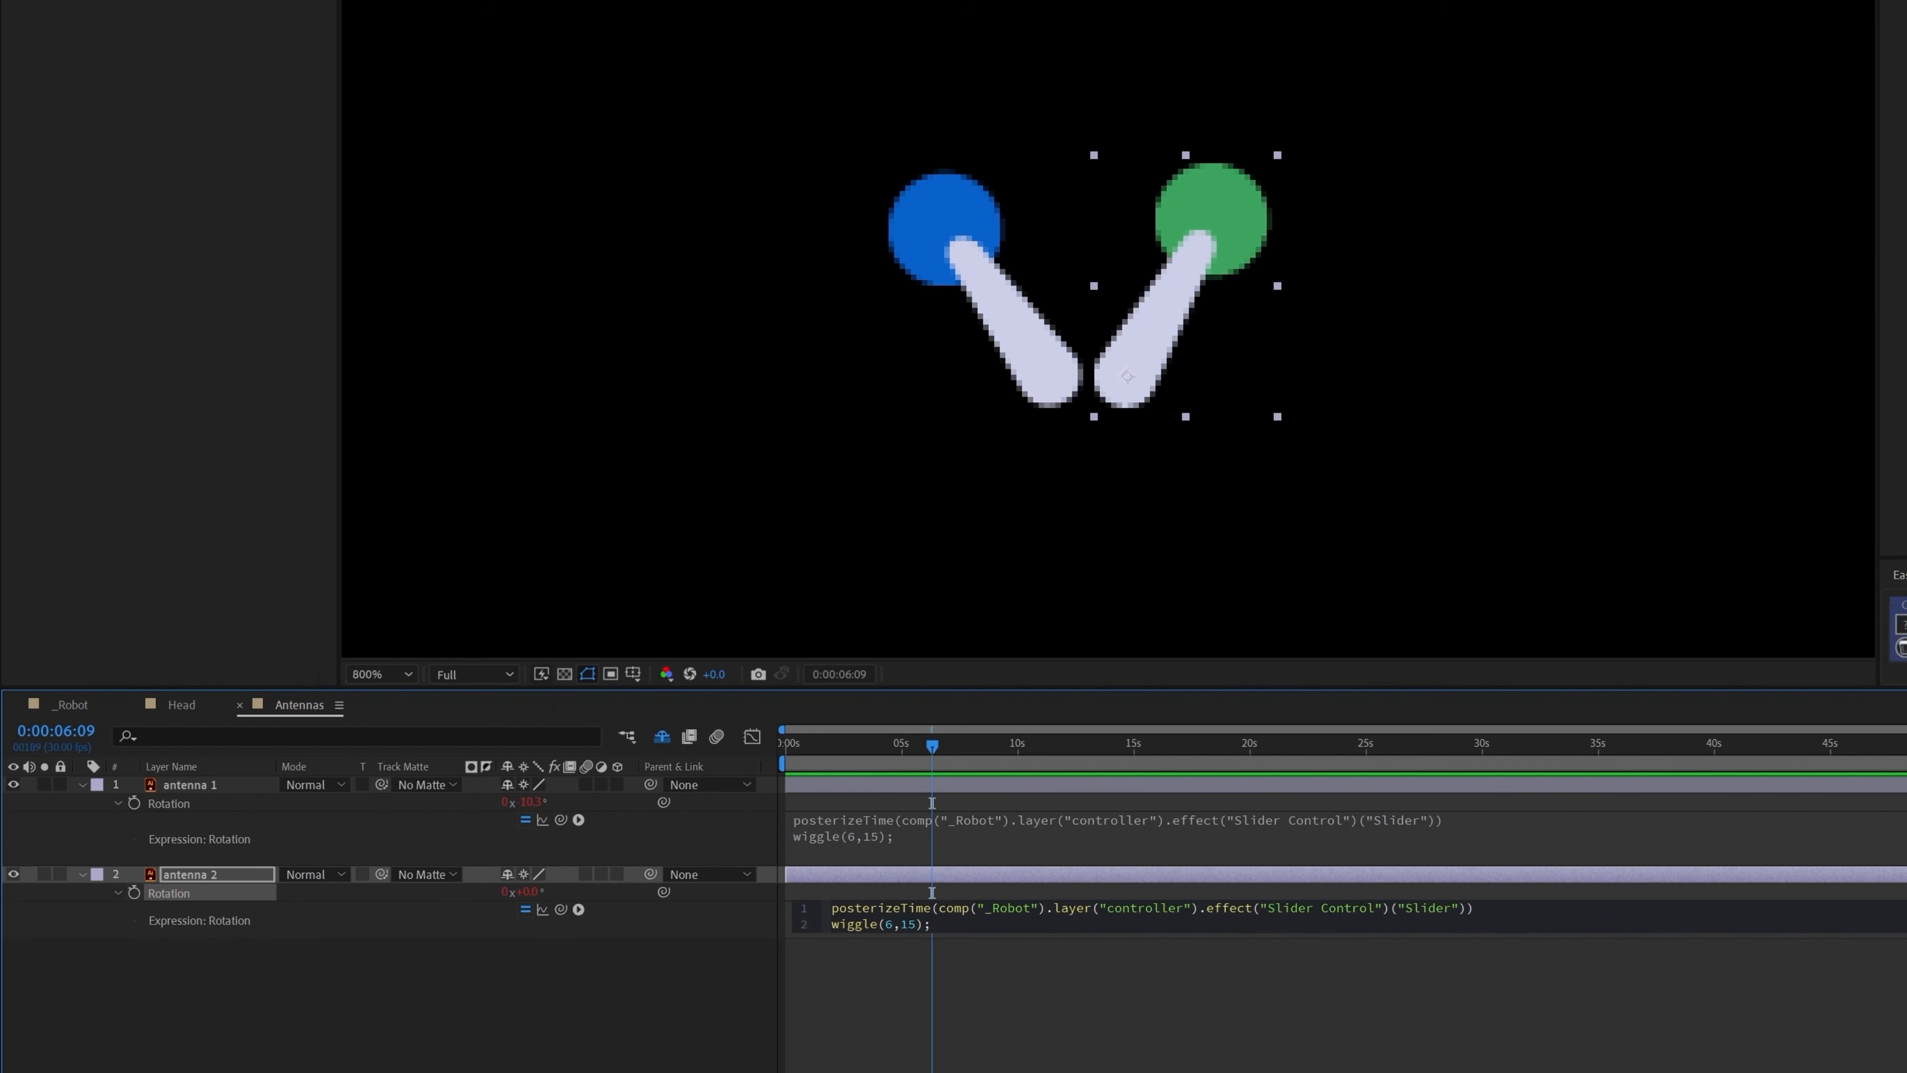
click(998, 1033)
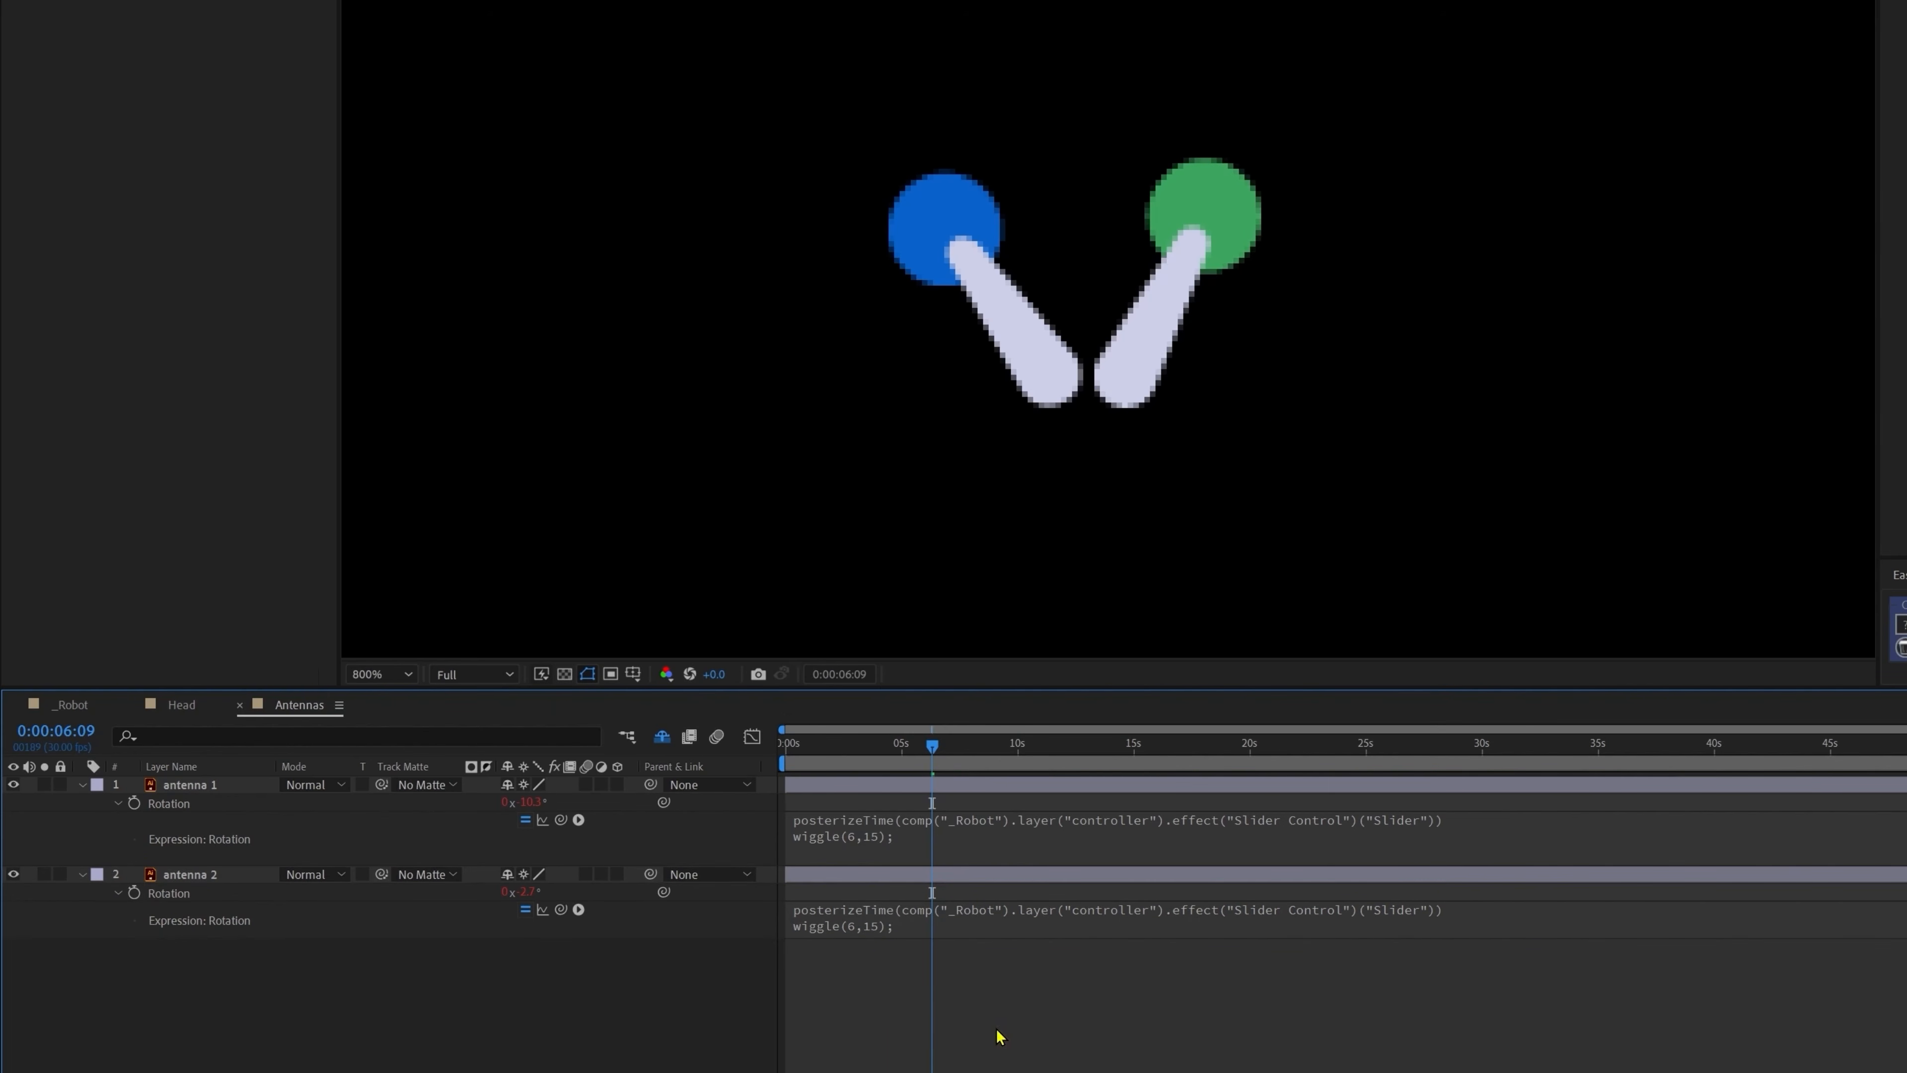
key(space)
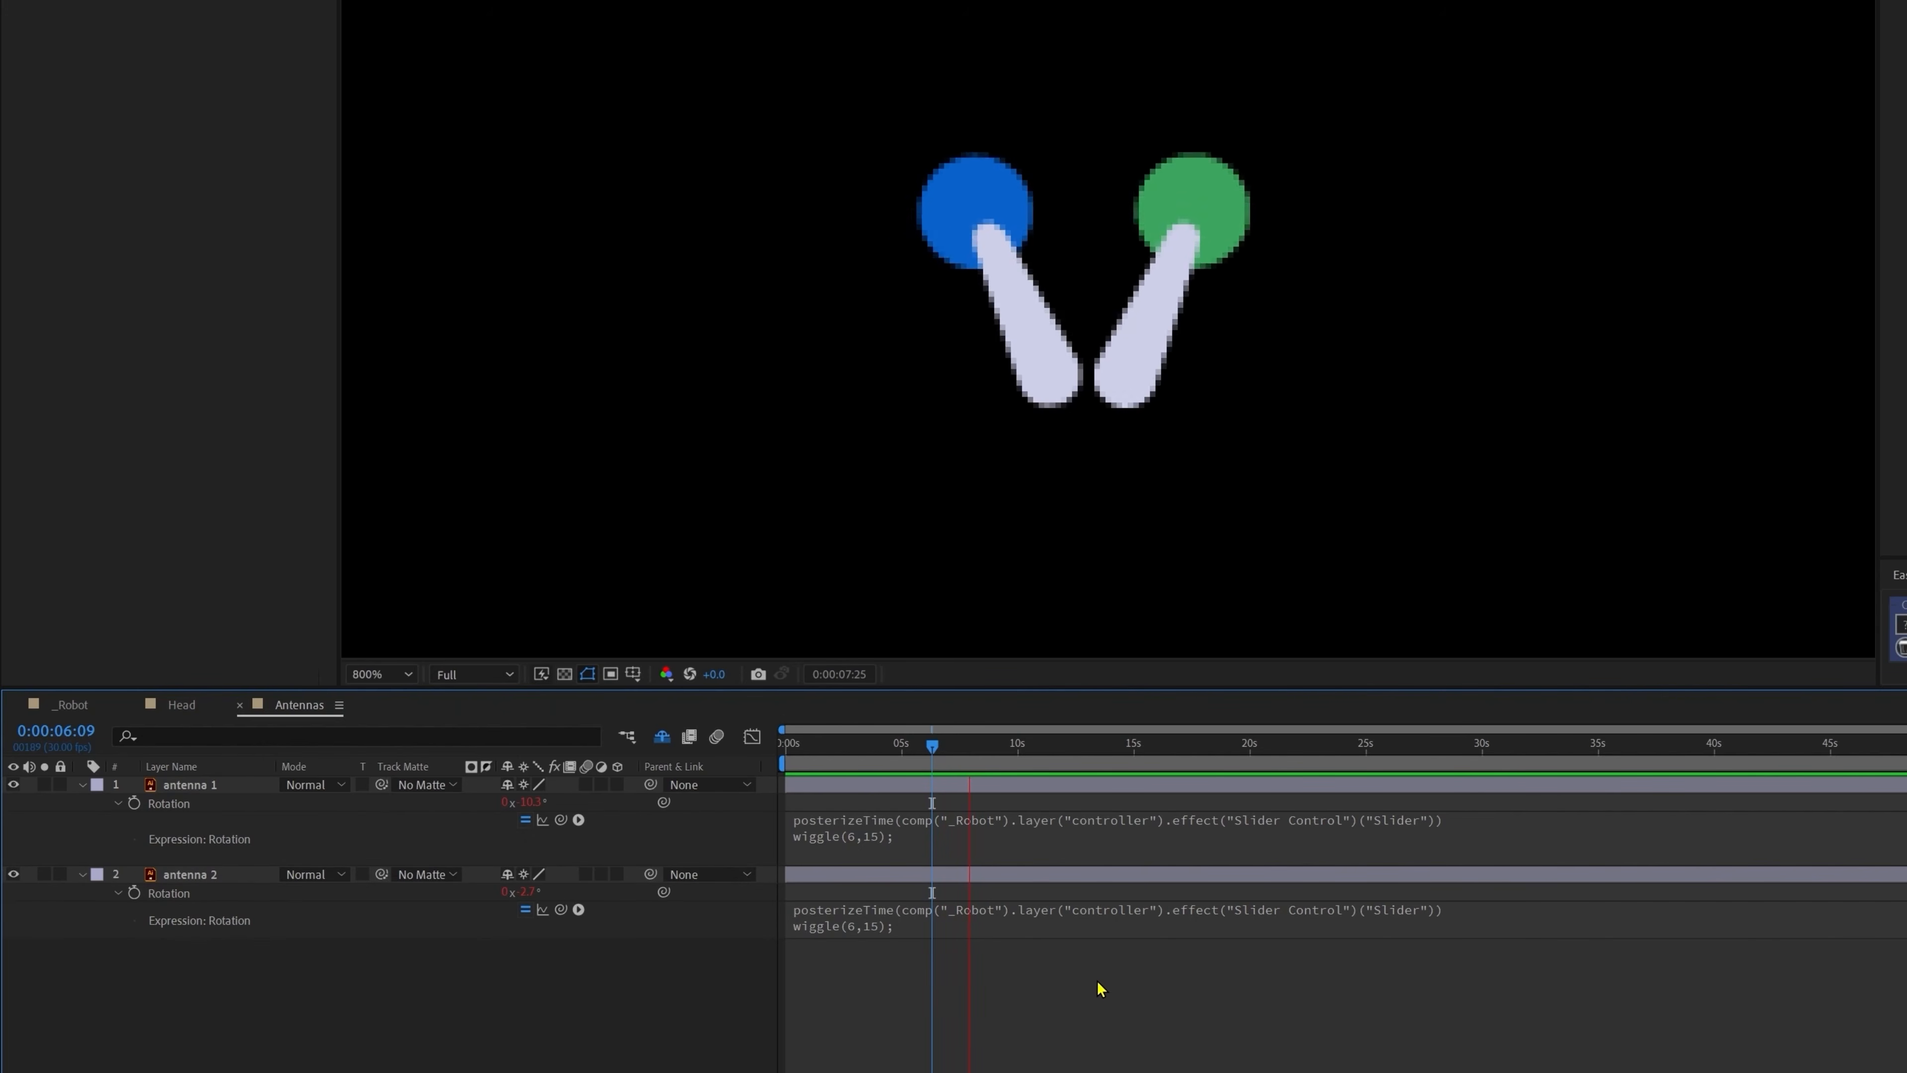
Step: Change antenna 2's wiggle amplitude to -15 so it moves opposite, then preview
click(931, 924)
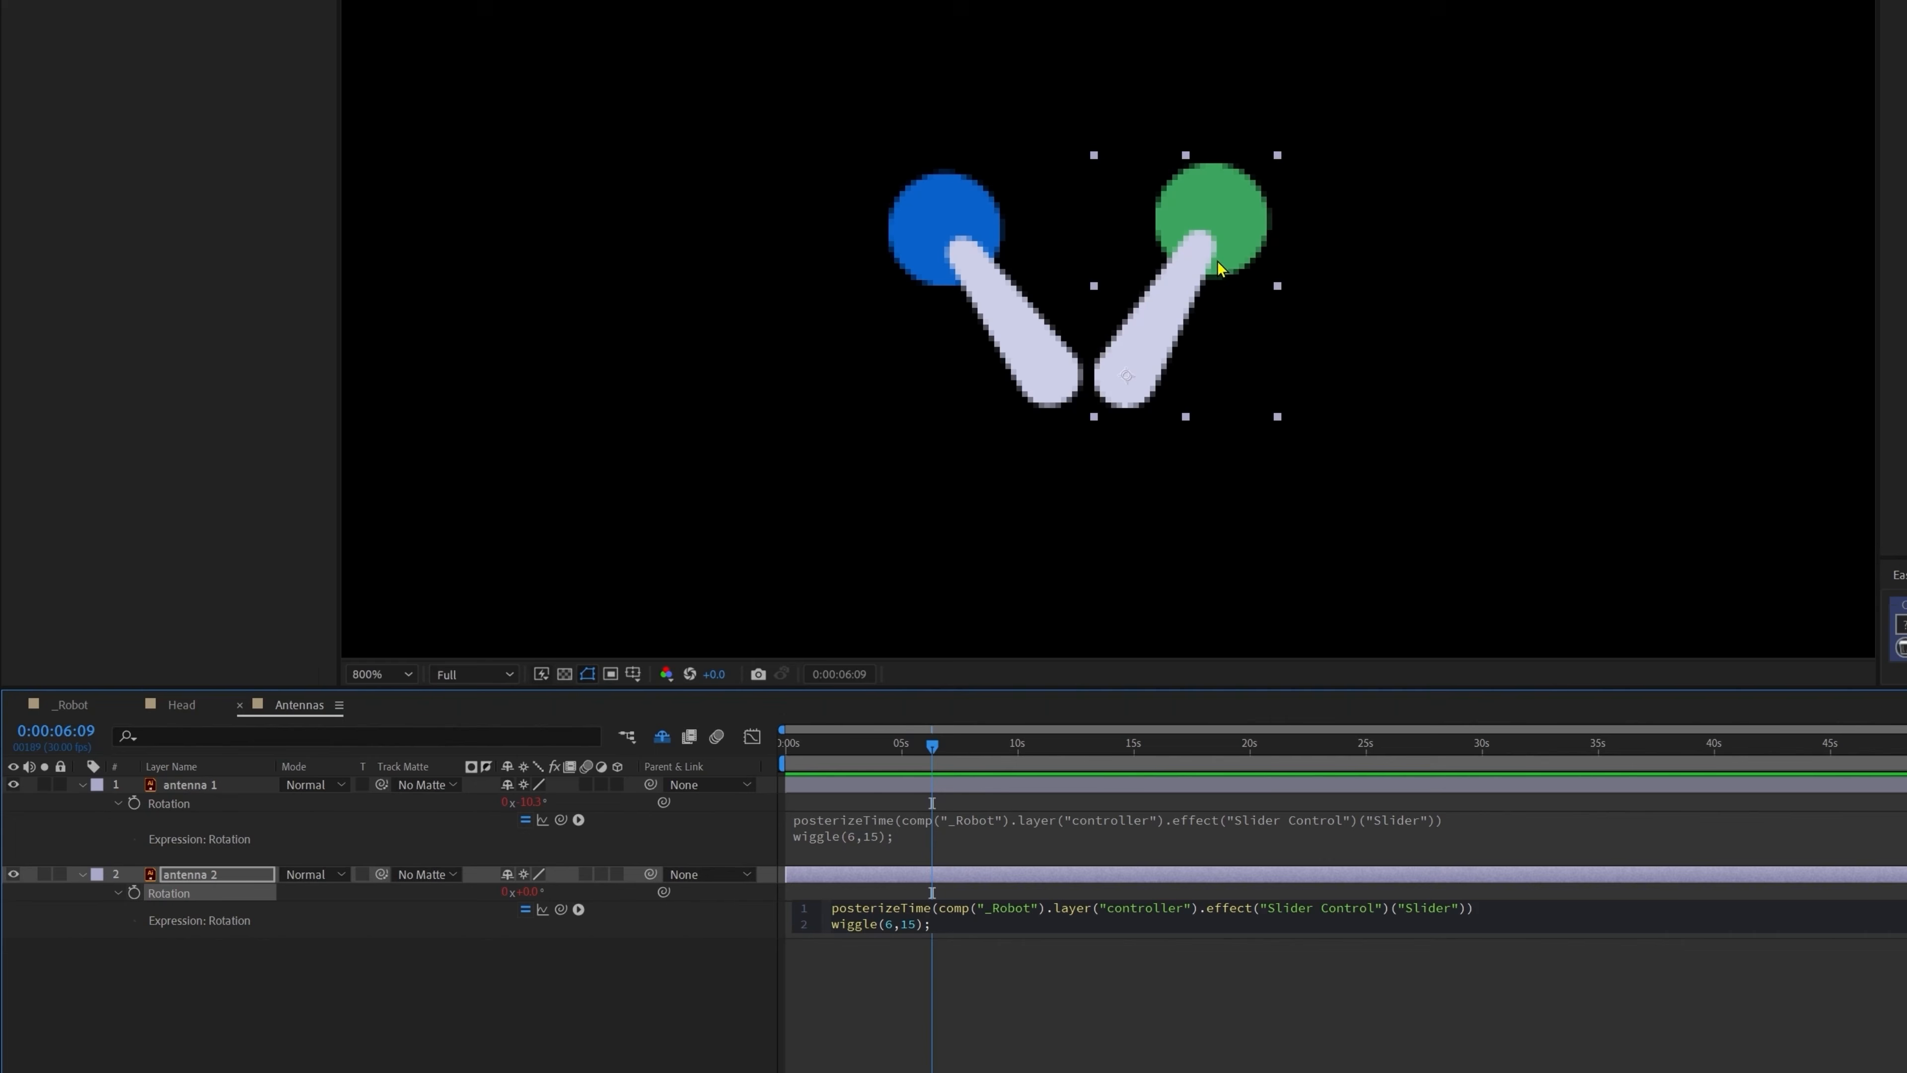
click(902, 925)
text(-)
click(1016, 1001)
key(space)
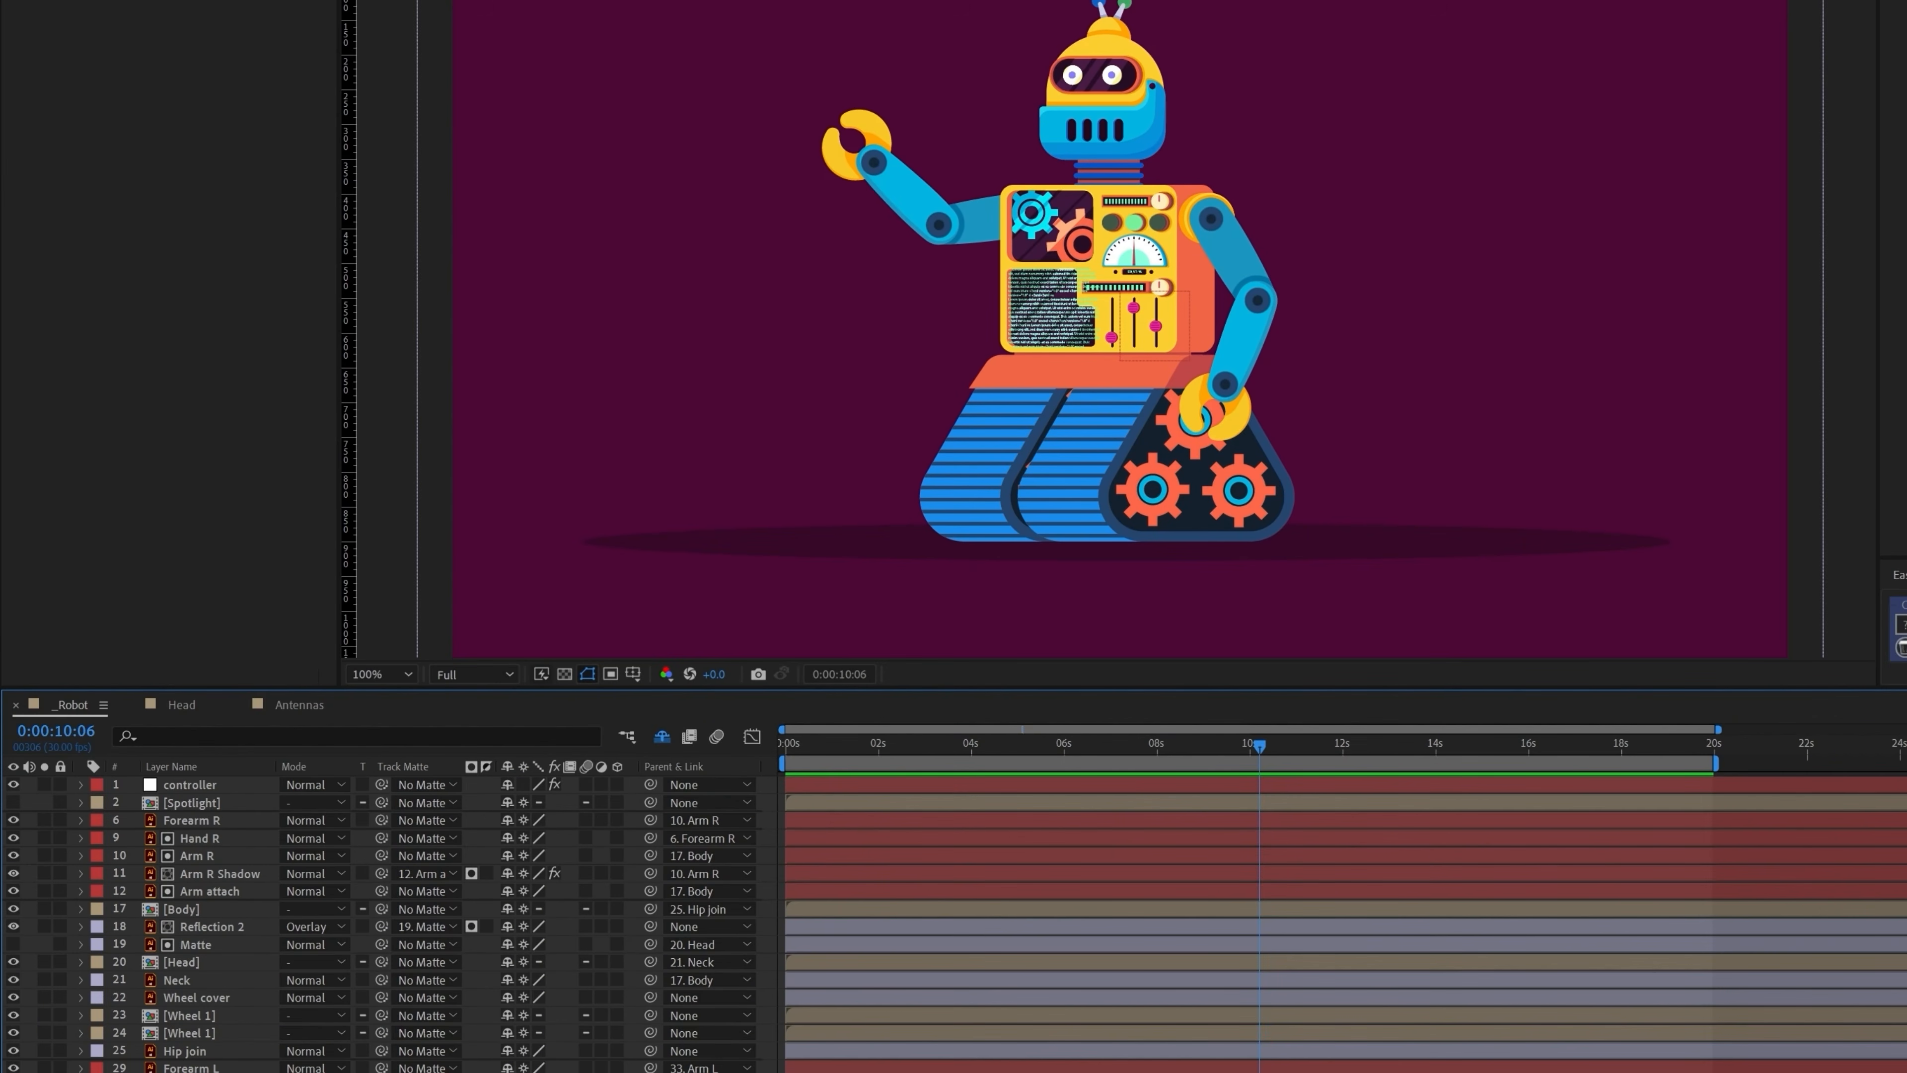
Step: Paste the slider-driven wiggle expression onto Hand R's and Arm R's Rotation
click(196, 838)
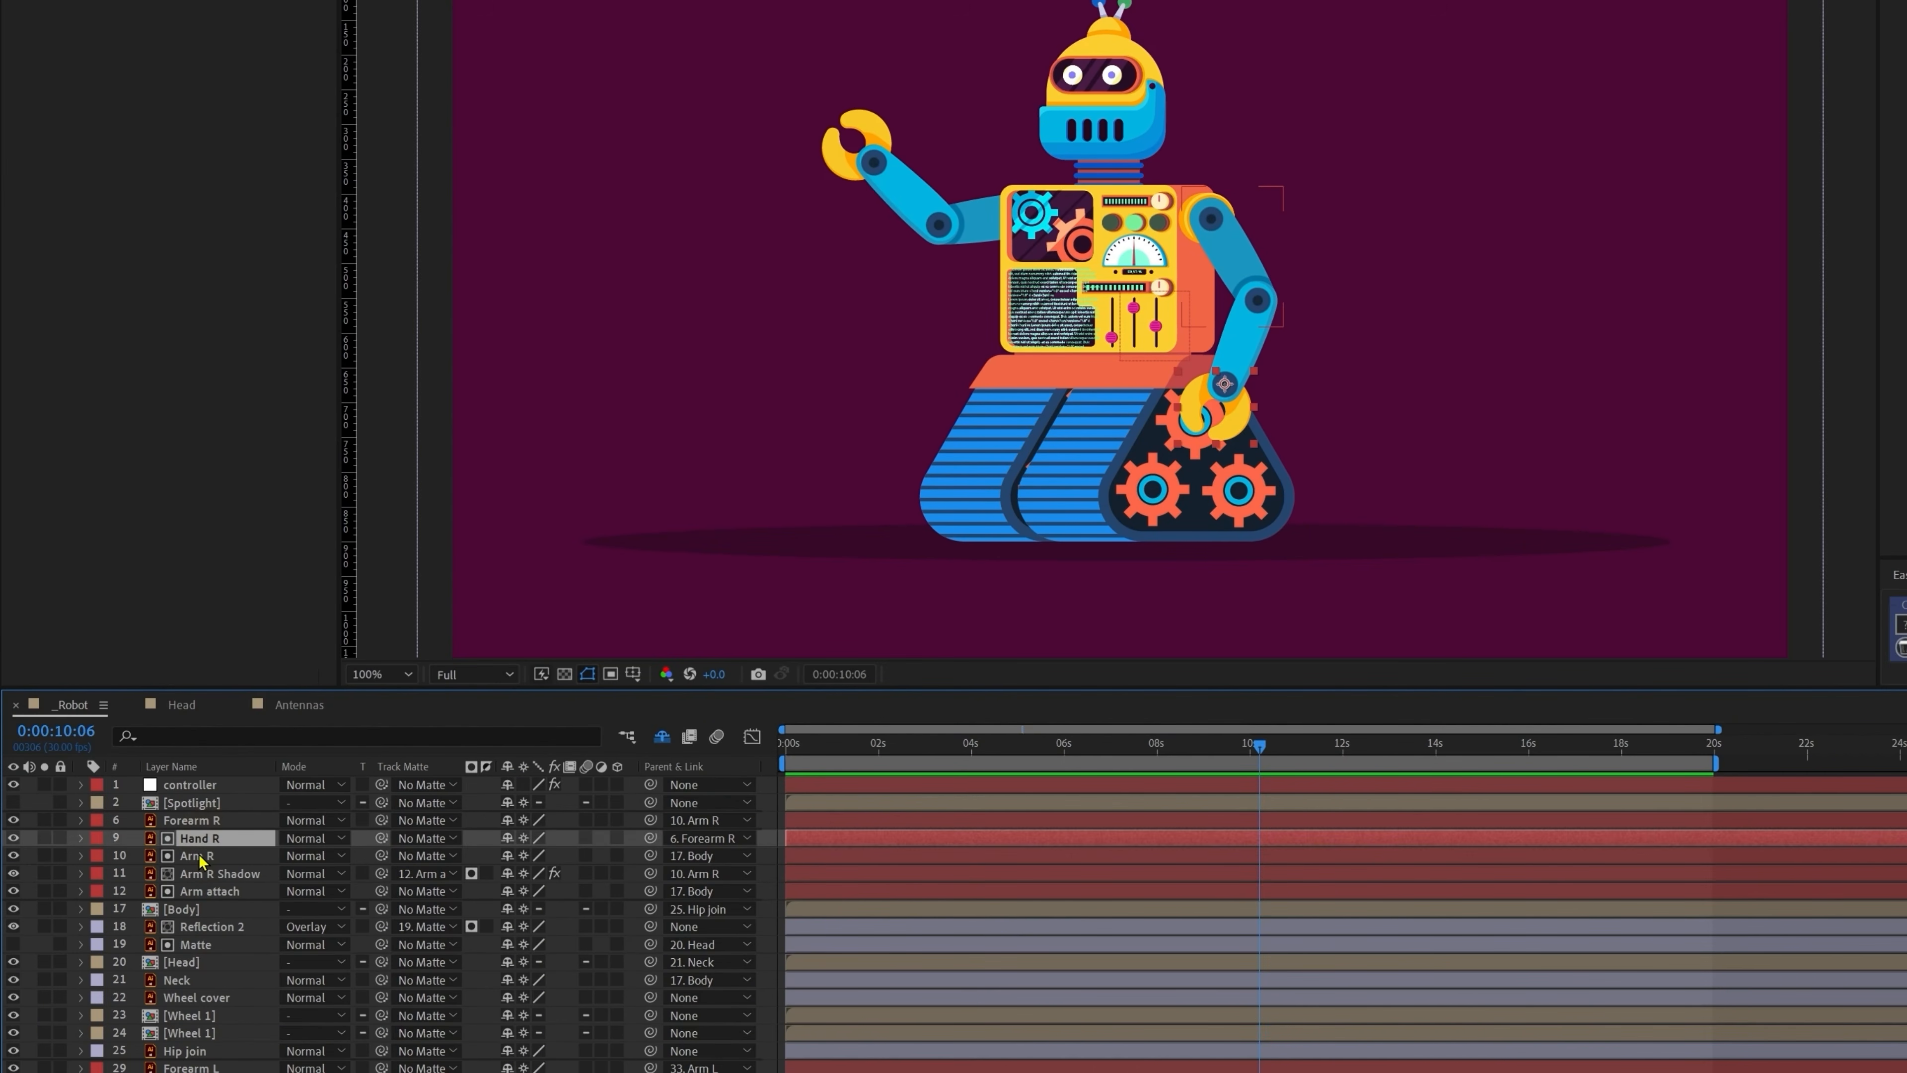
key(r)
alt+click(133, 857)
text(posterizeTime(comp("_Robot").layer("controller").effect("Slider Control")("Slider")) wiggle(6,15);)
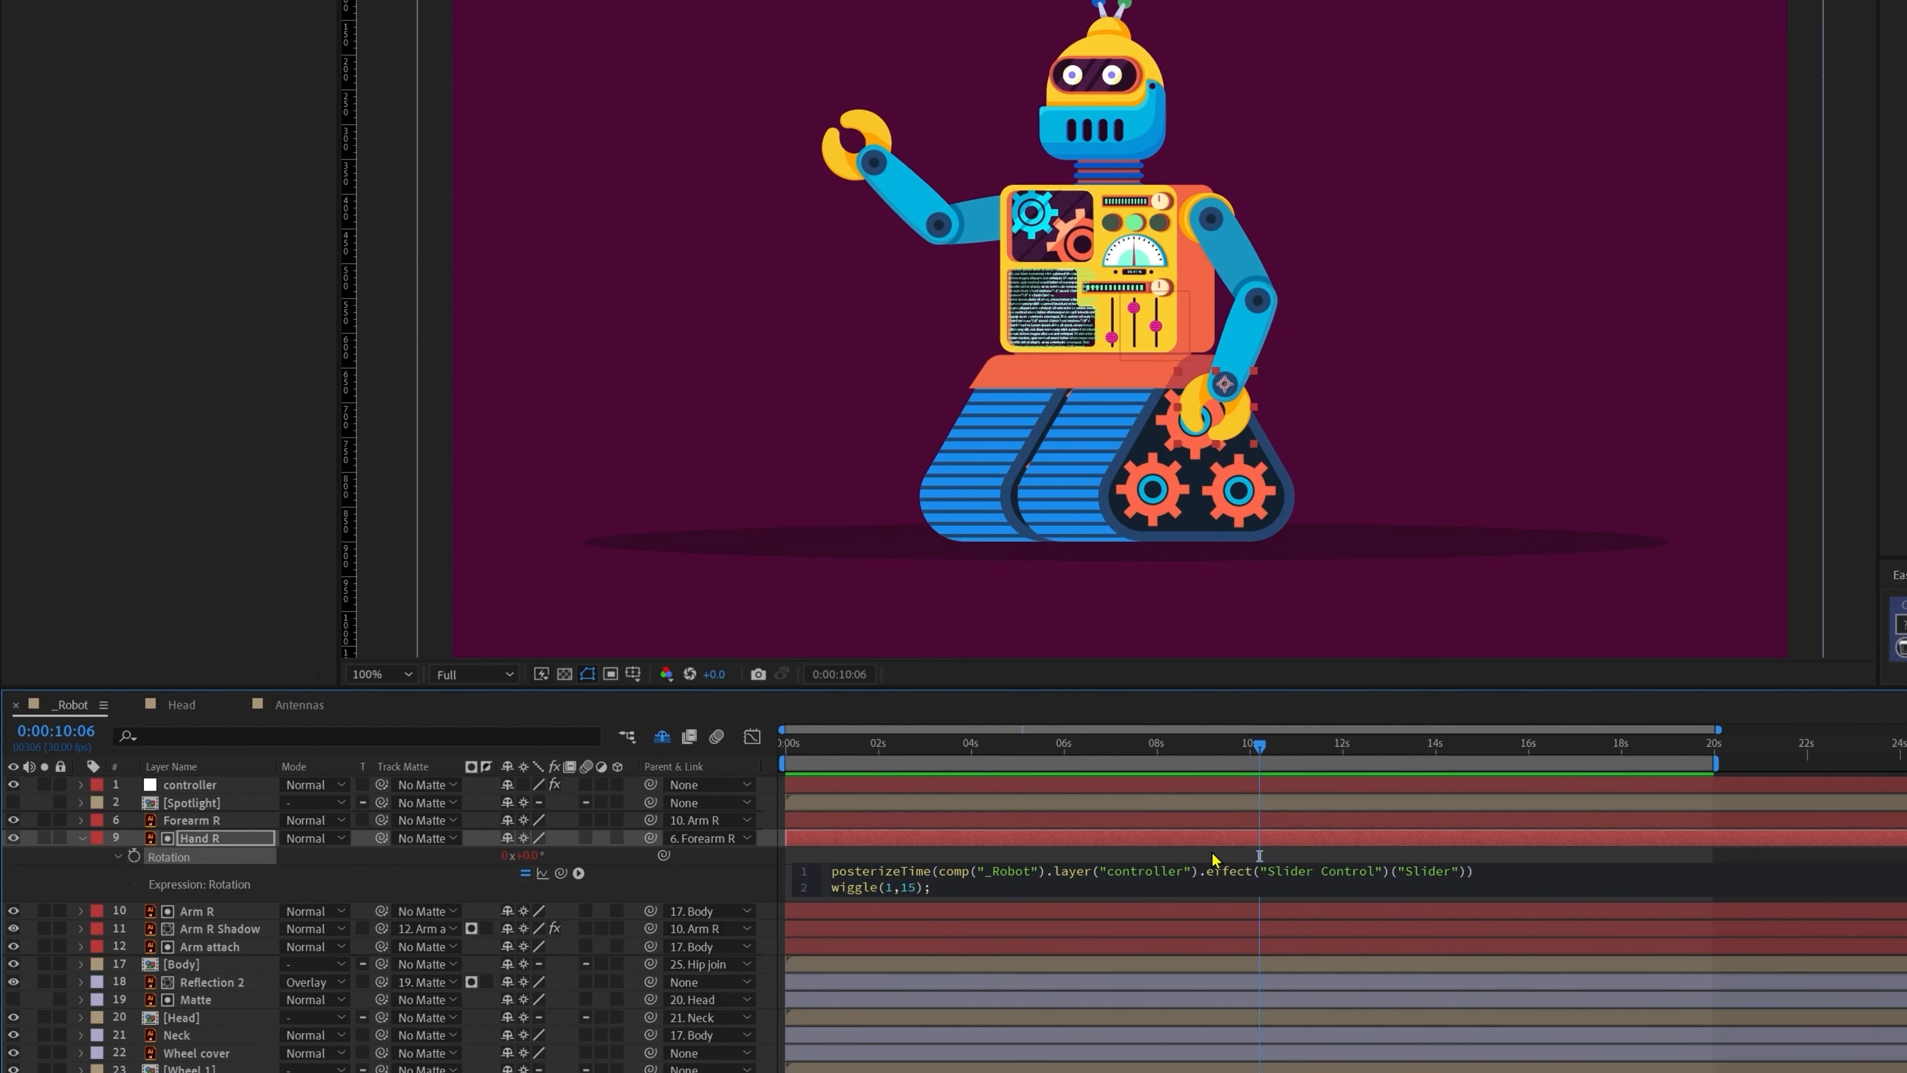
click(202, 910)
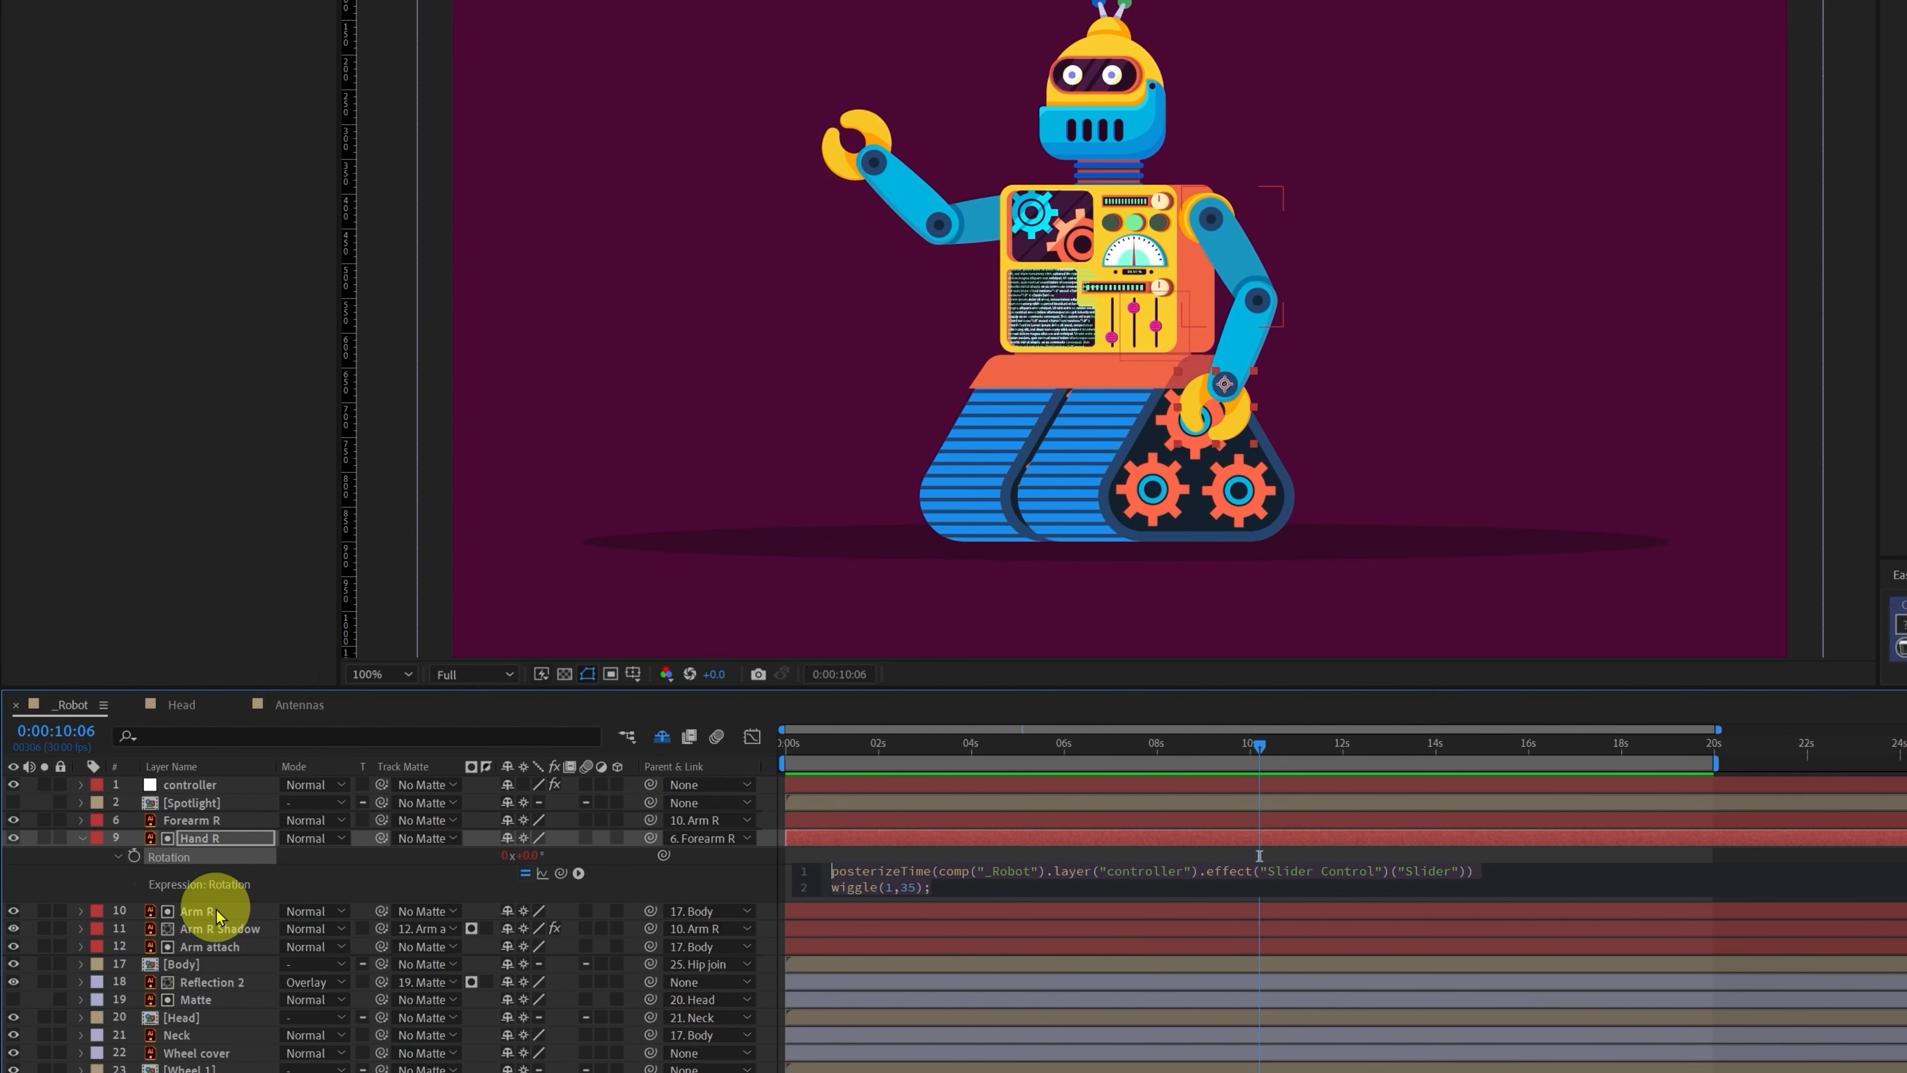
key(r)
alt+click(134, 929)
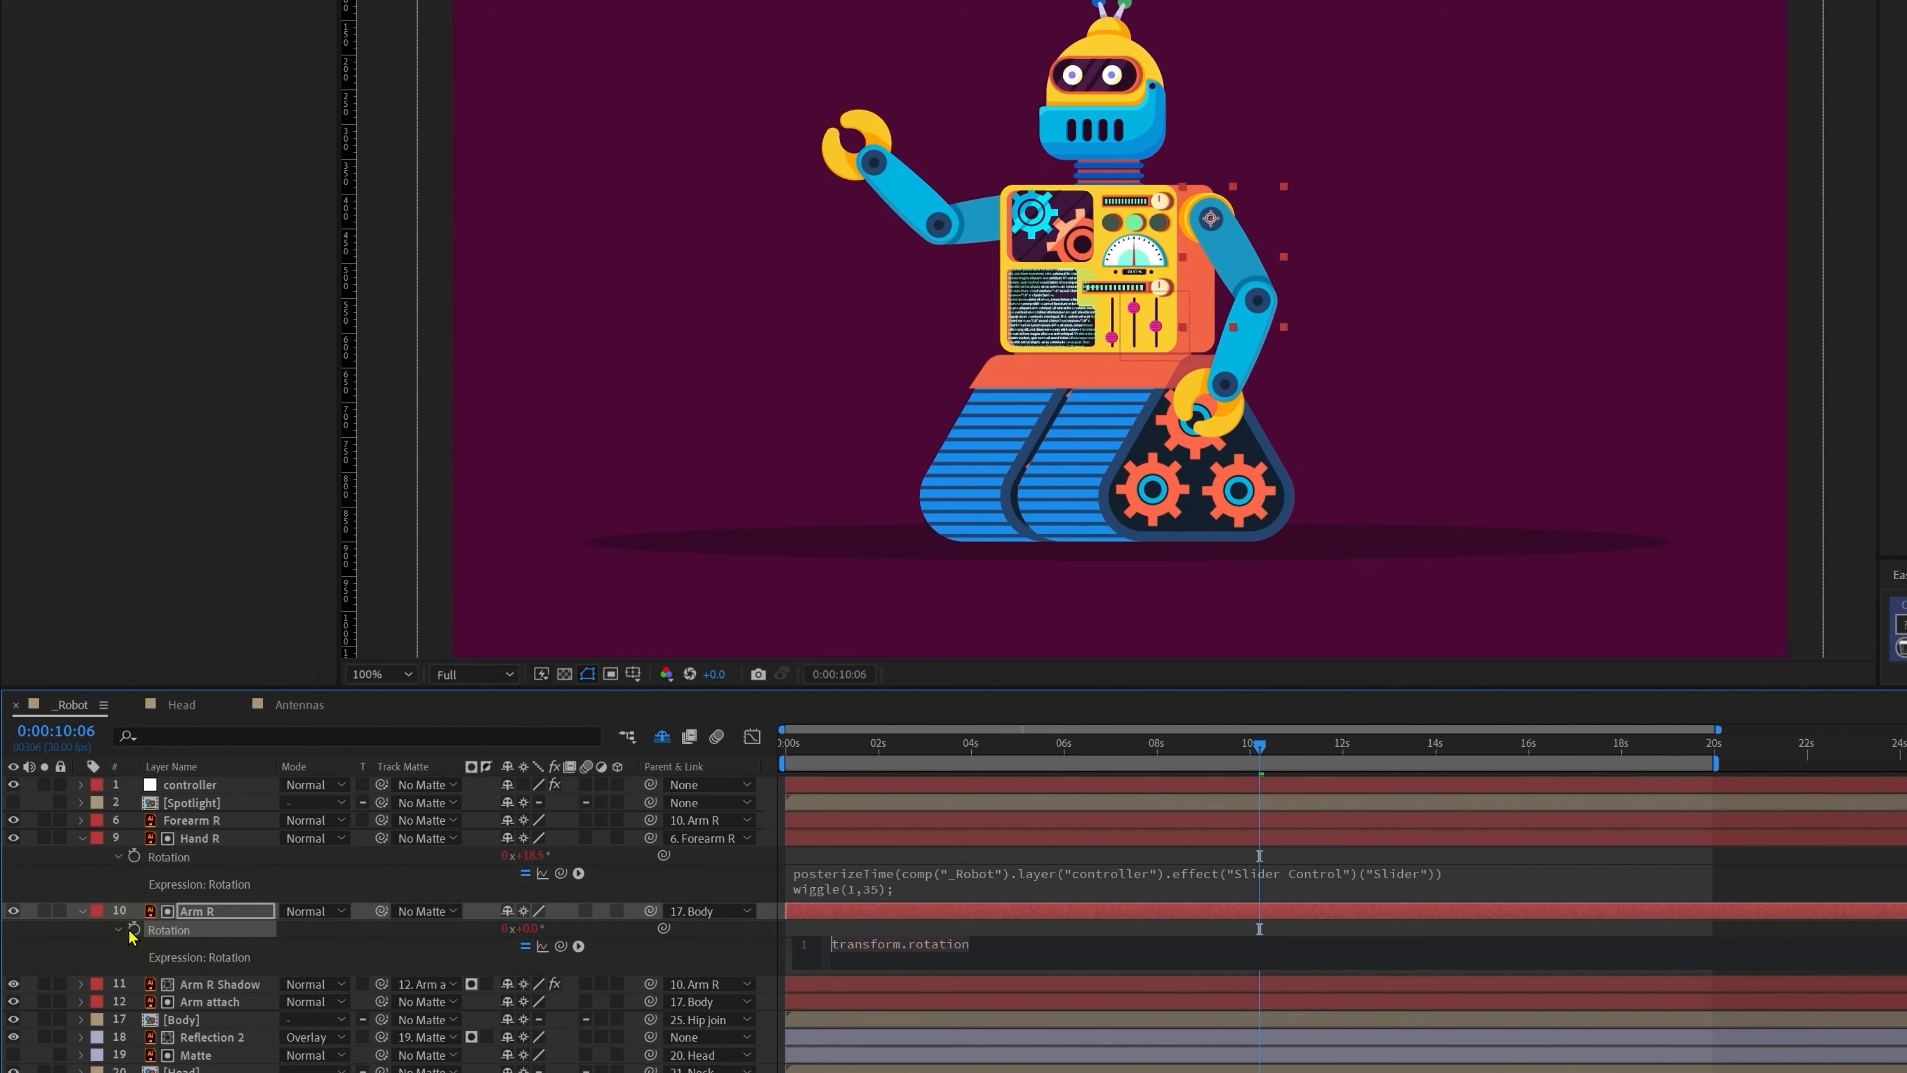
text(posterizeTime(comp("_Robot").layer("controller").effect("Slider Control")("Slider")) wiggle(1,35);)
Step: Add the same wiggle expression to Forearm R's Rotation and preview the arm moving
click(191, 819)
key(r)
alt+click(133, 838)
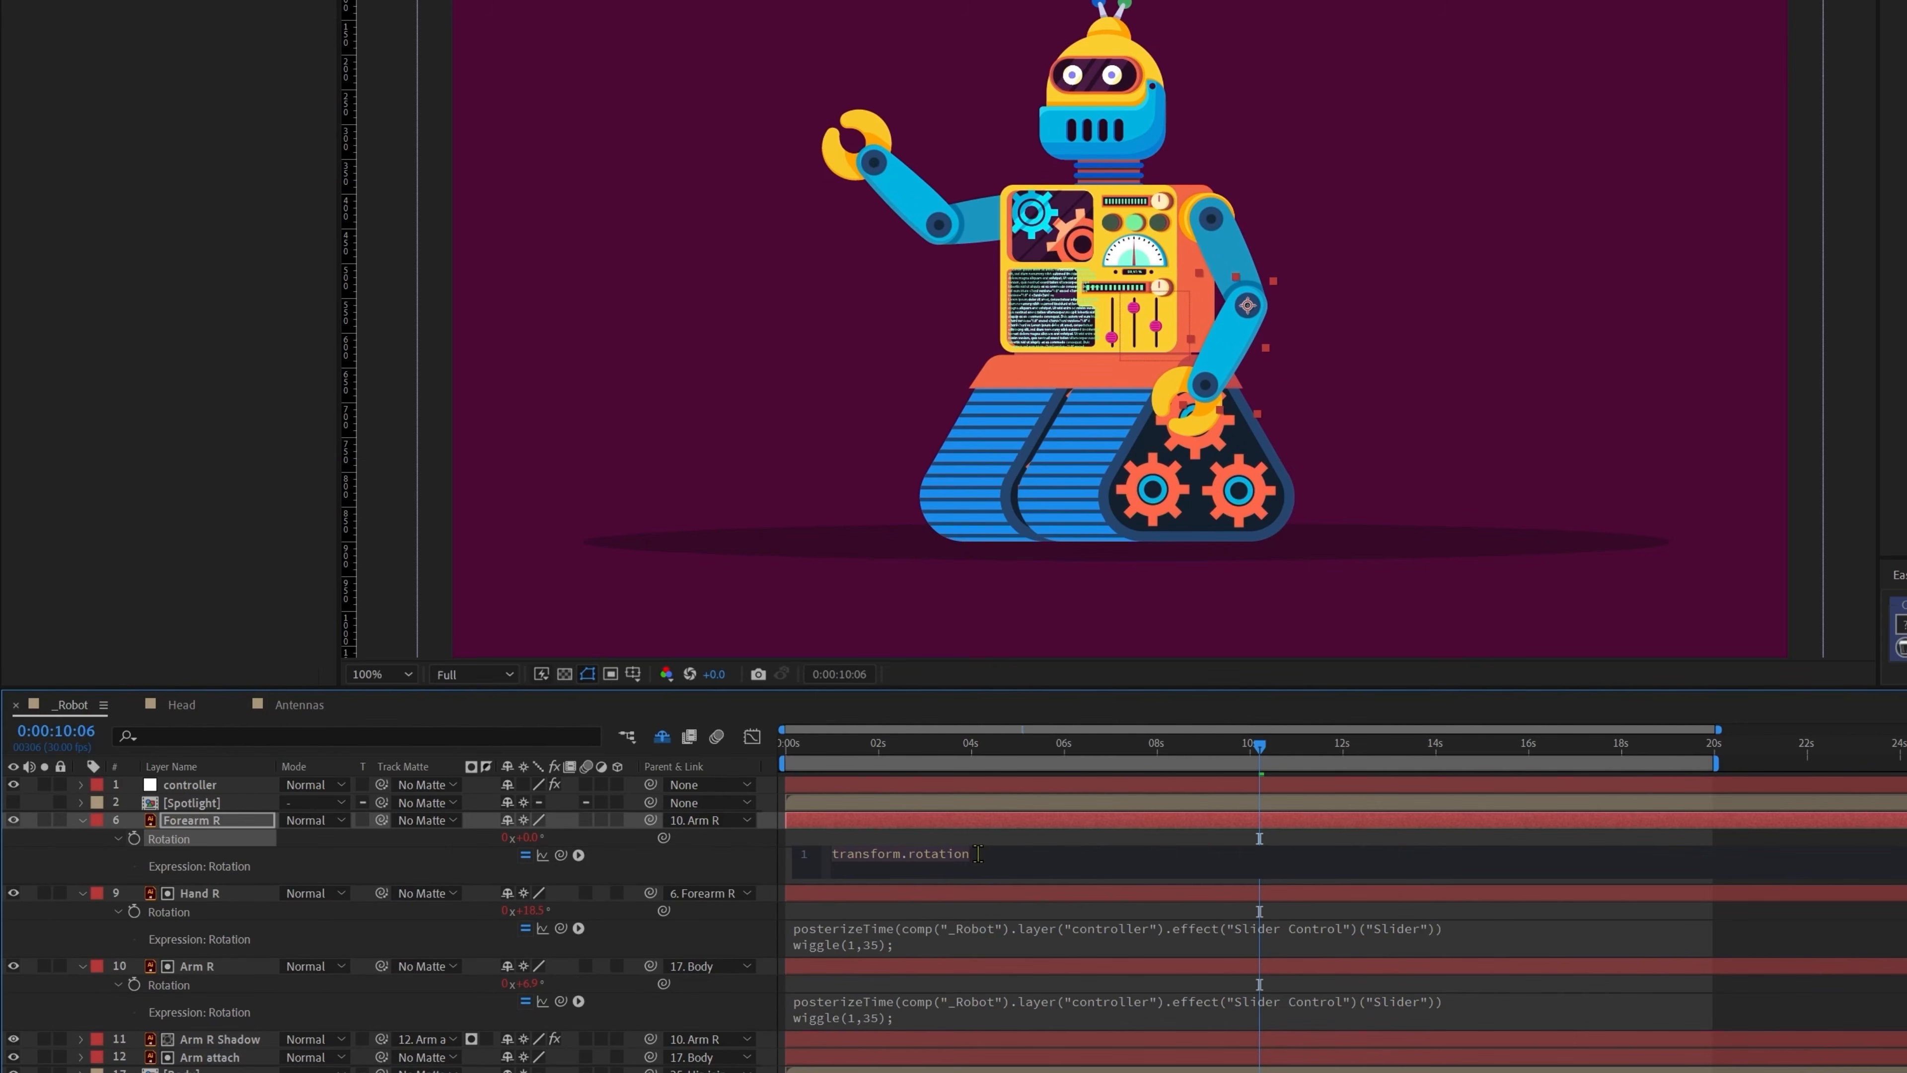
text(posterizeTime(comp("_Robot").layer("controller").effect("Slider Control")("Slider")) wiggle(1,35);)
click(968, 840)
key(space)
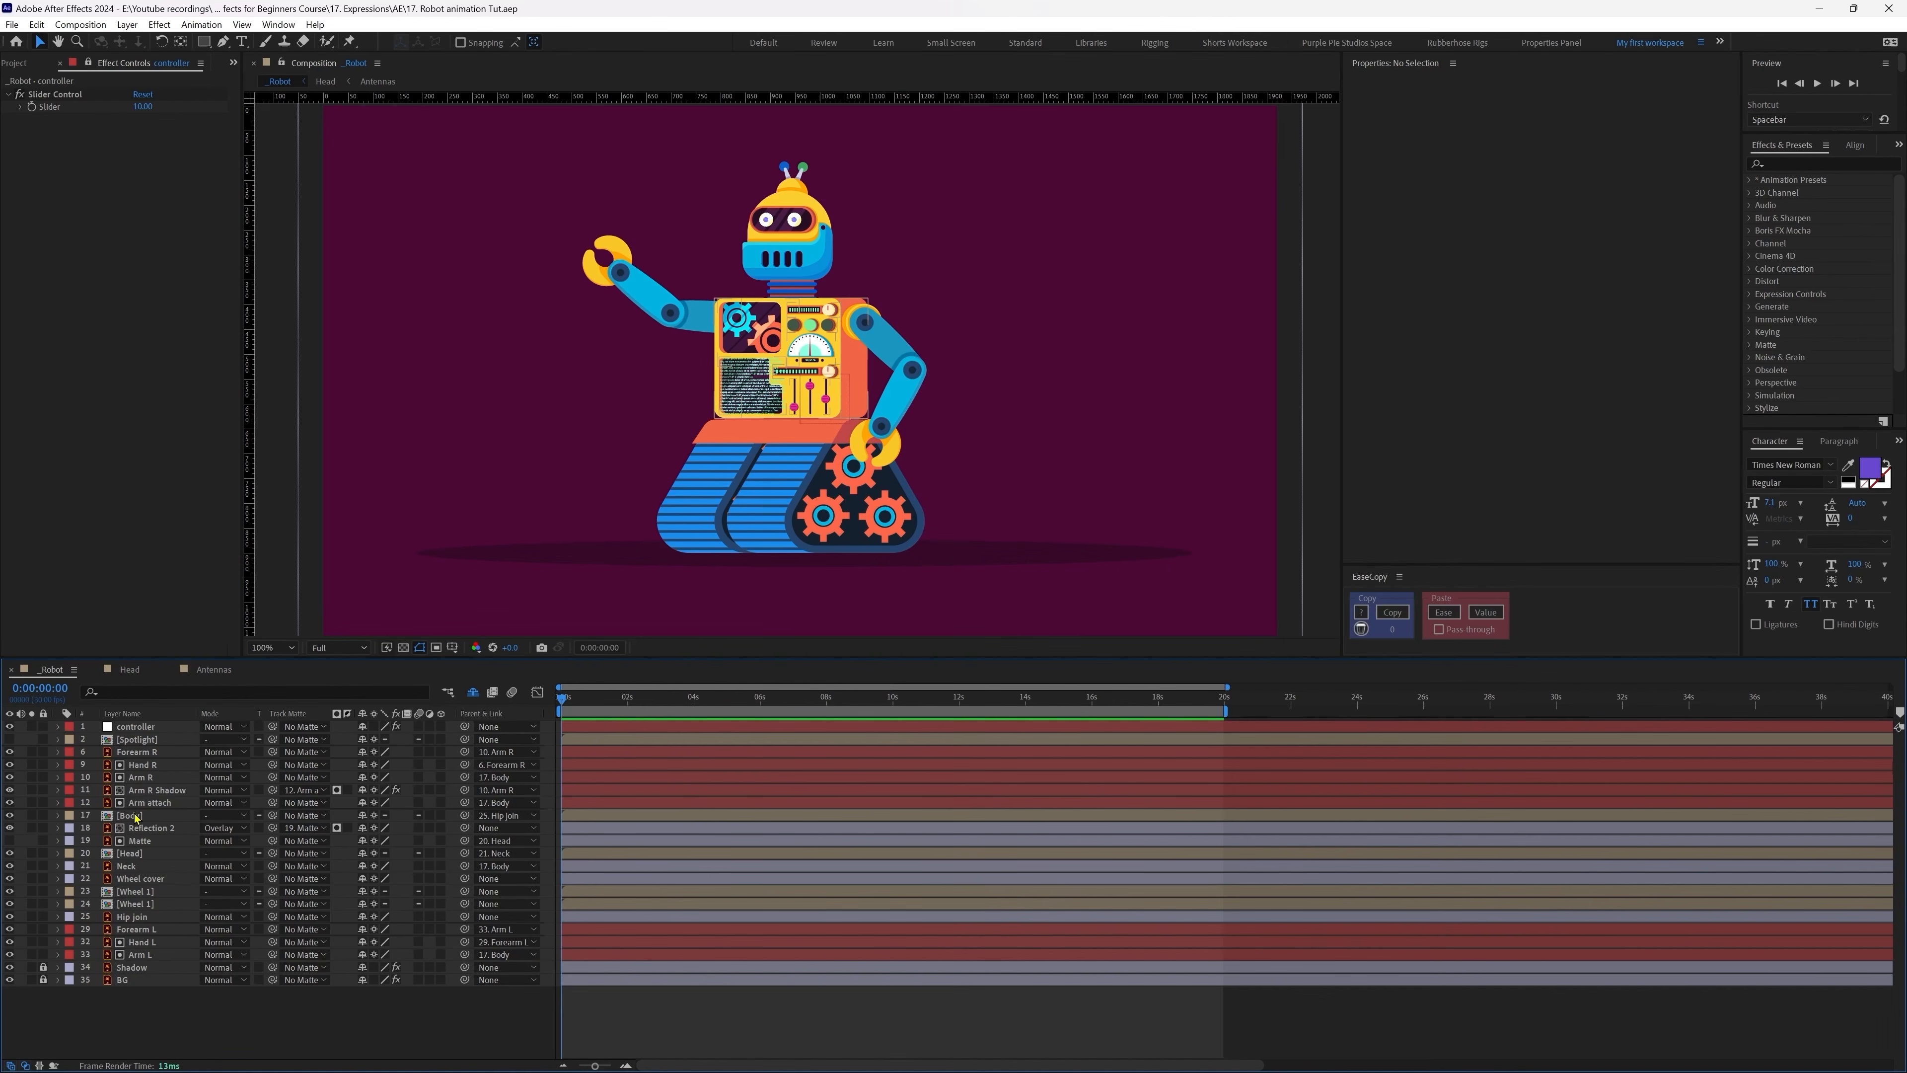
Step: Open the Body precomp, then the Gear box precomp inside it, and select Gear 1
double_click(132, 816)
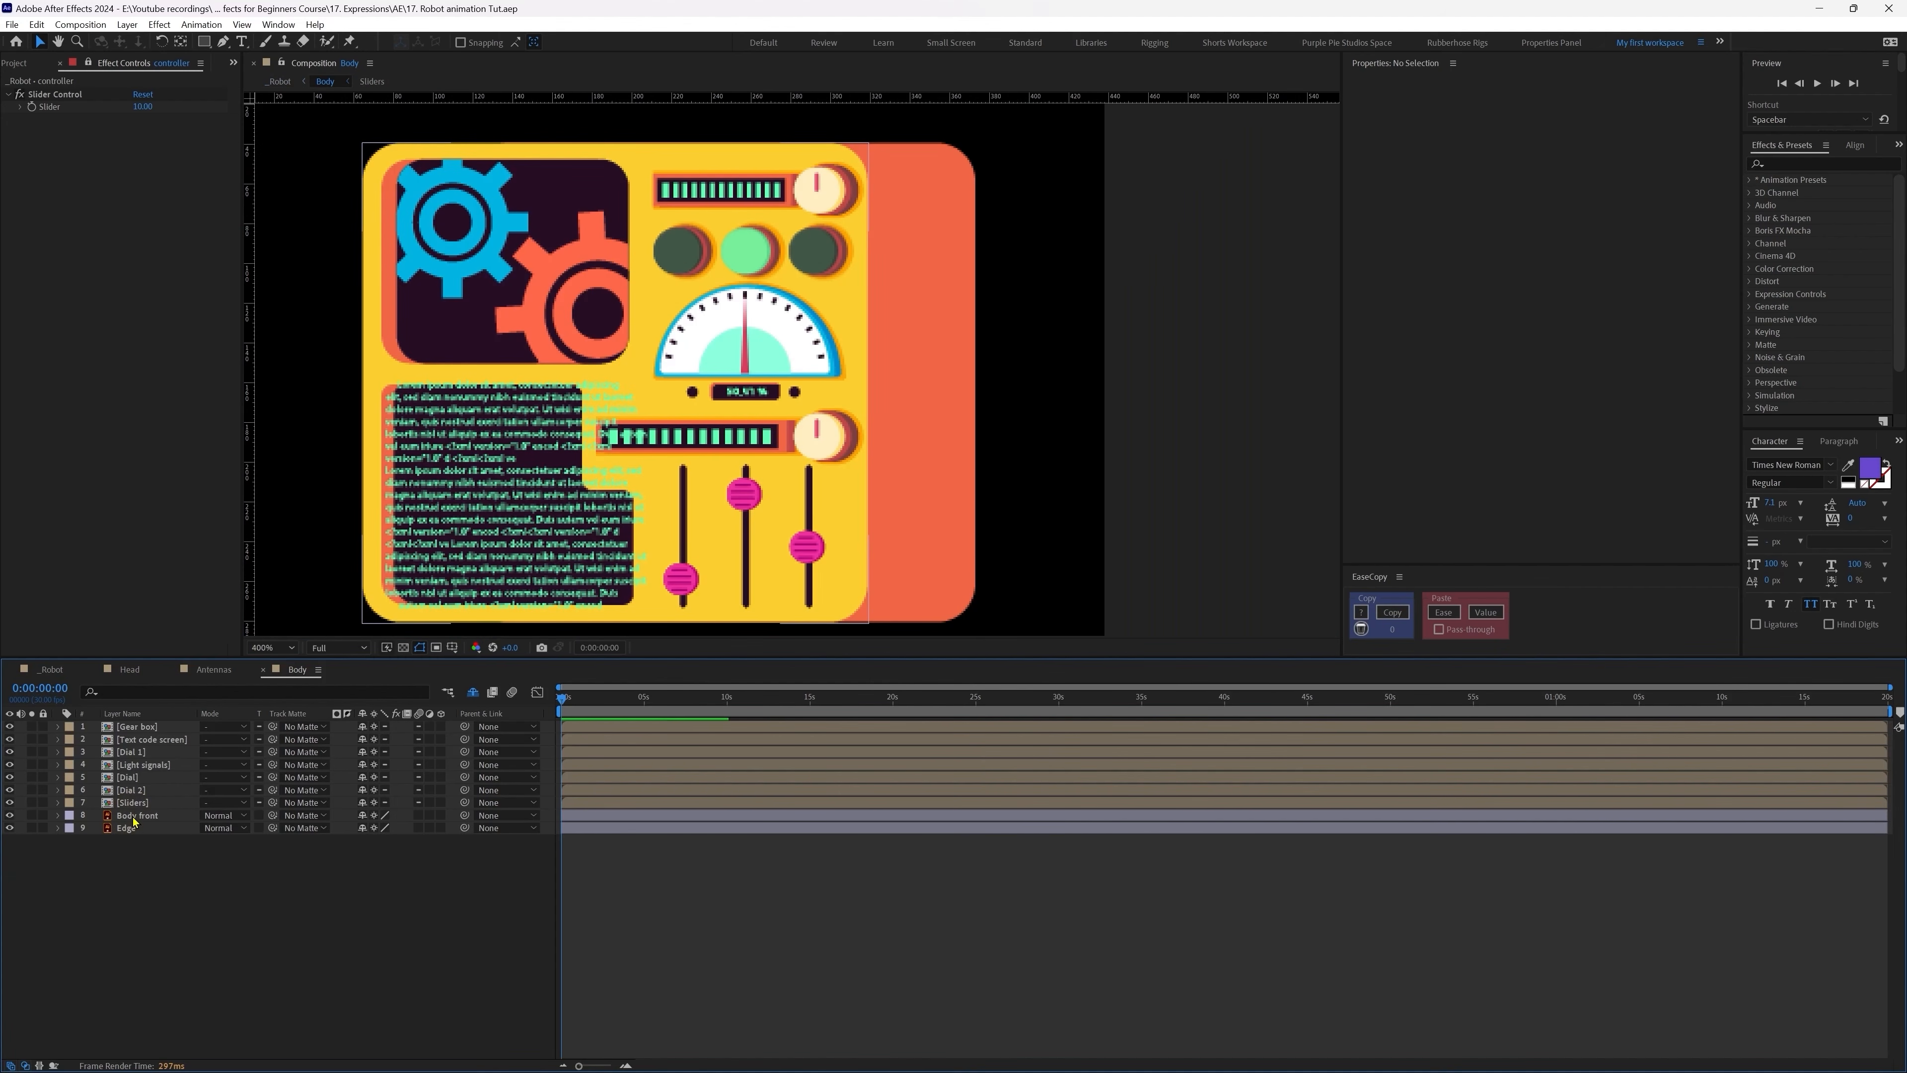
double_click(131, 726)
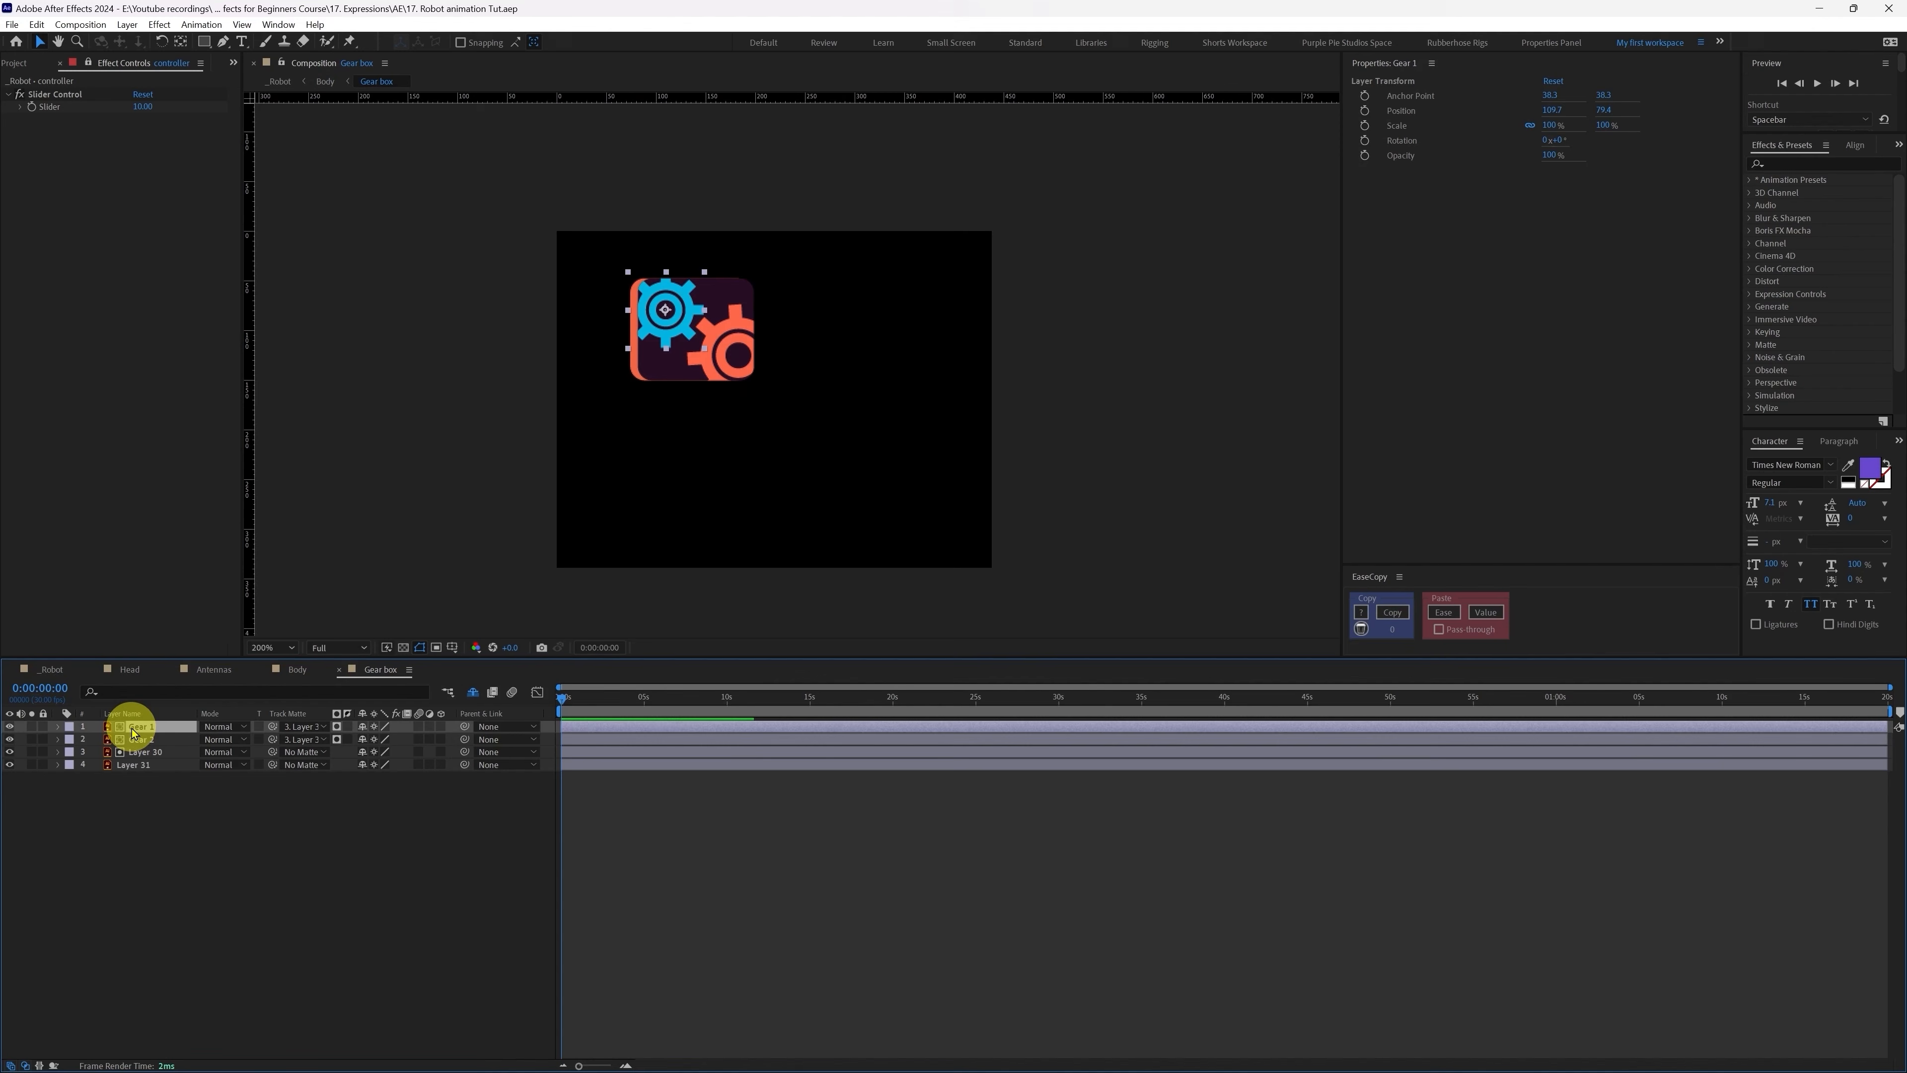
click(150, 789)
click(145, 727)
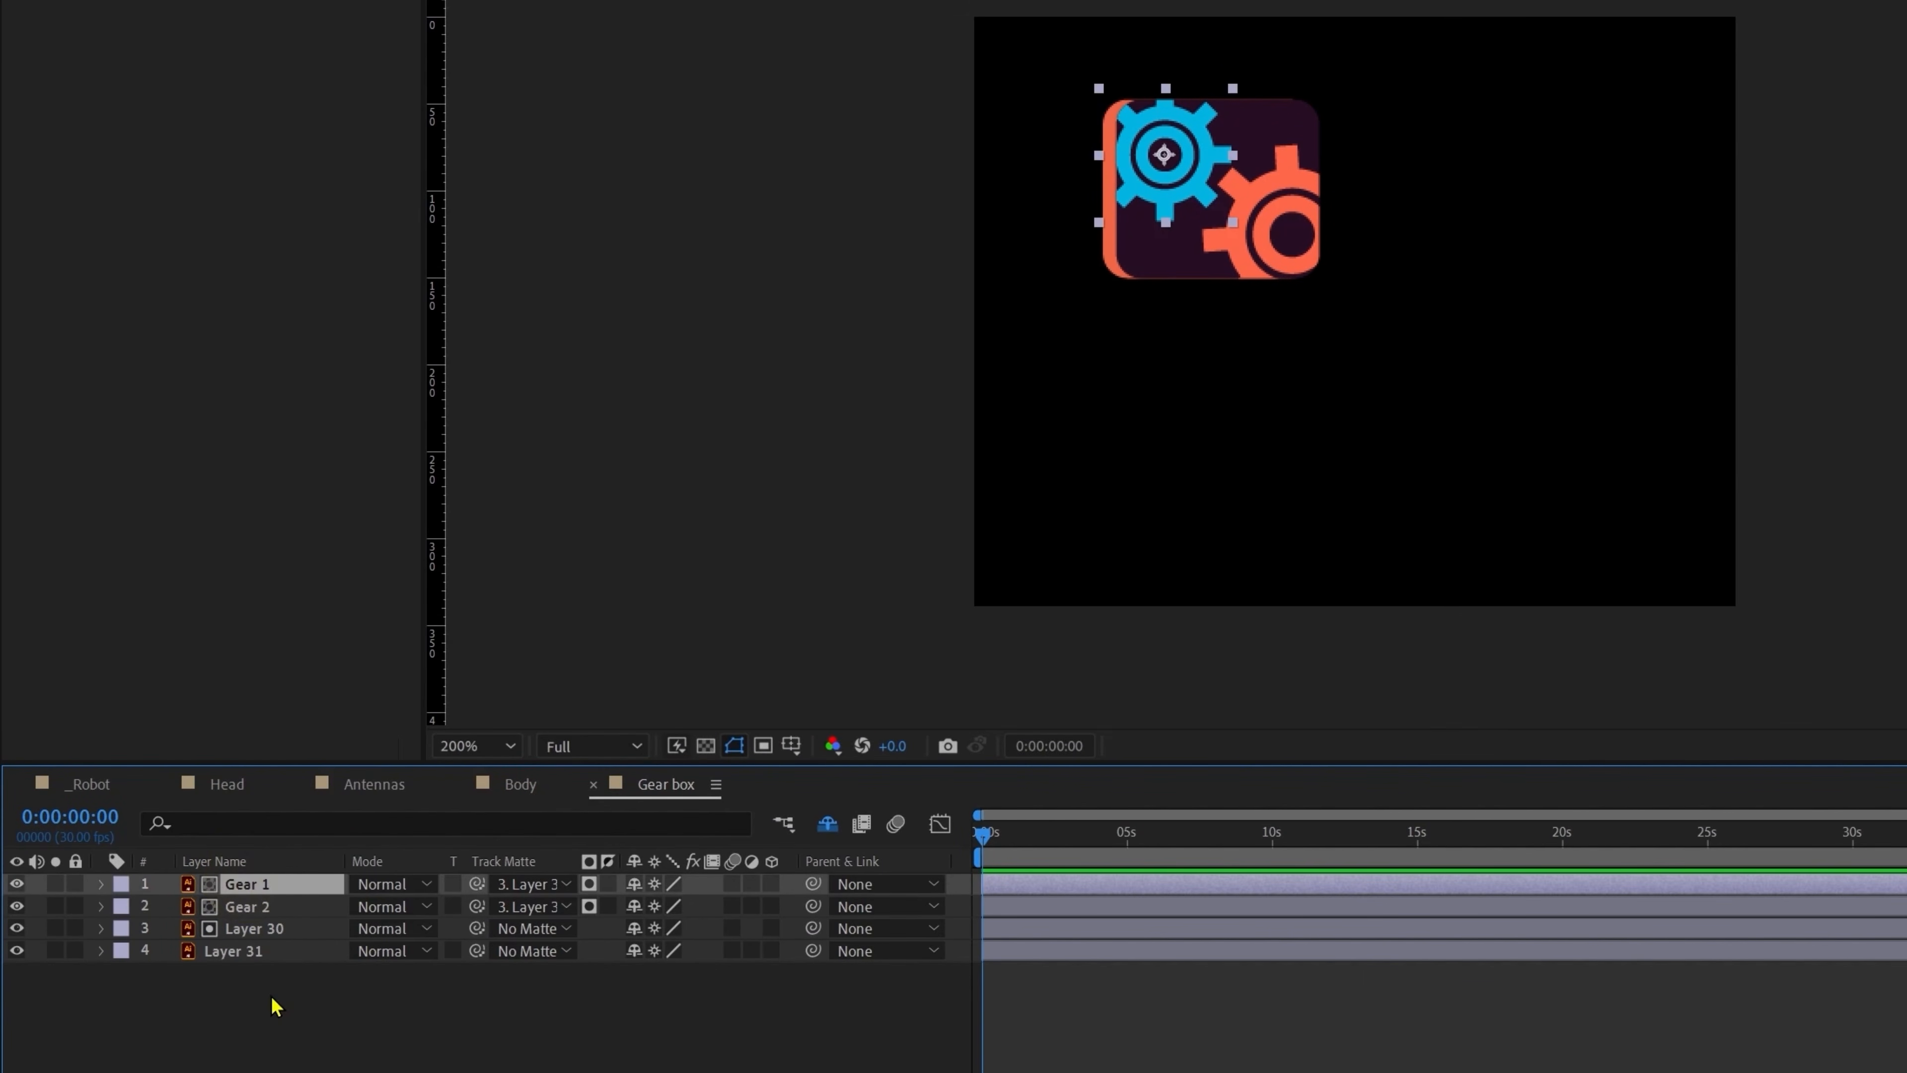
Step: Give Gear 1's Rotation a time expression and check the spin at 8 seconds
key(r)
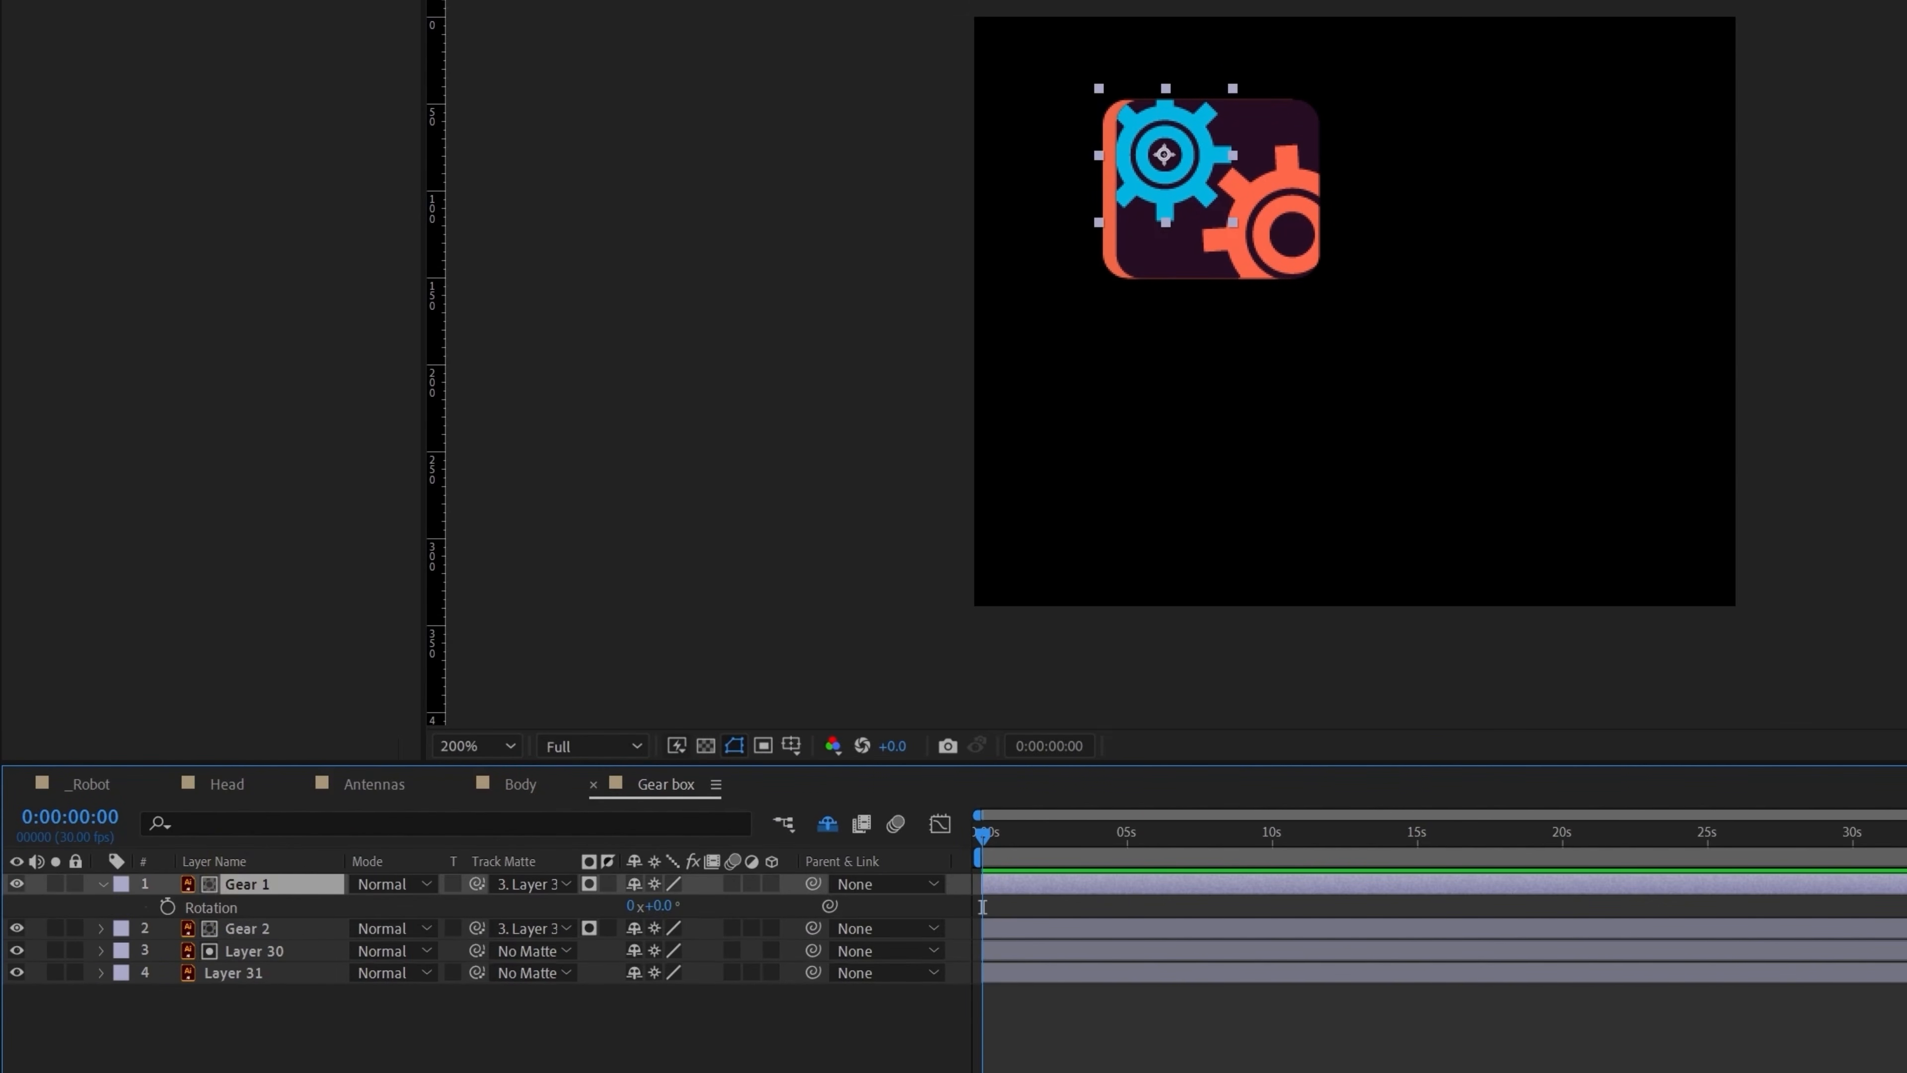
alt+click(166, 907)
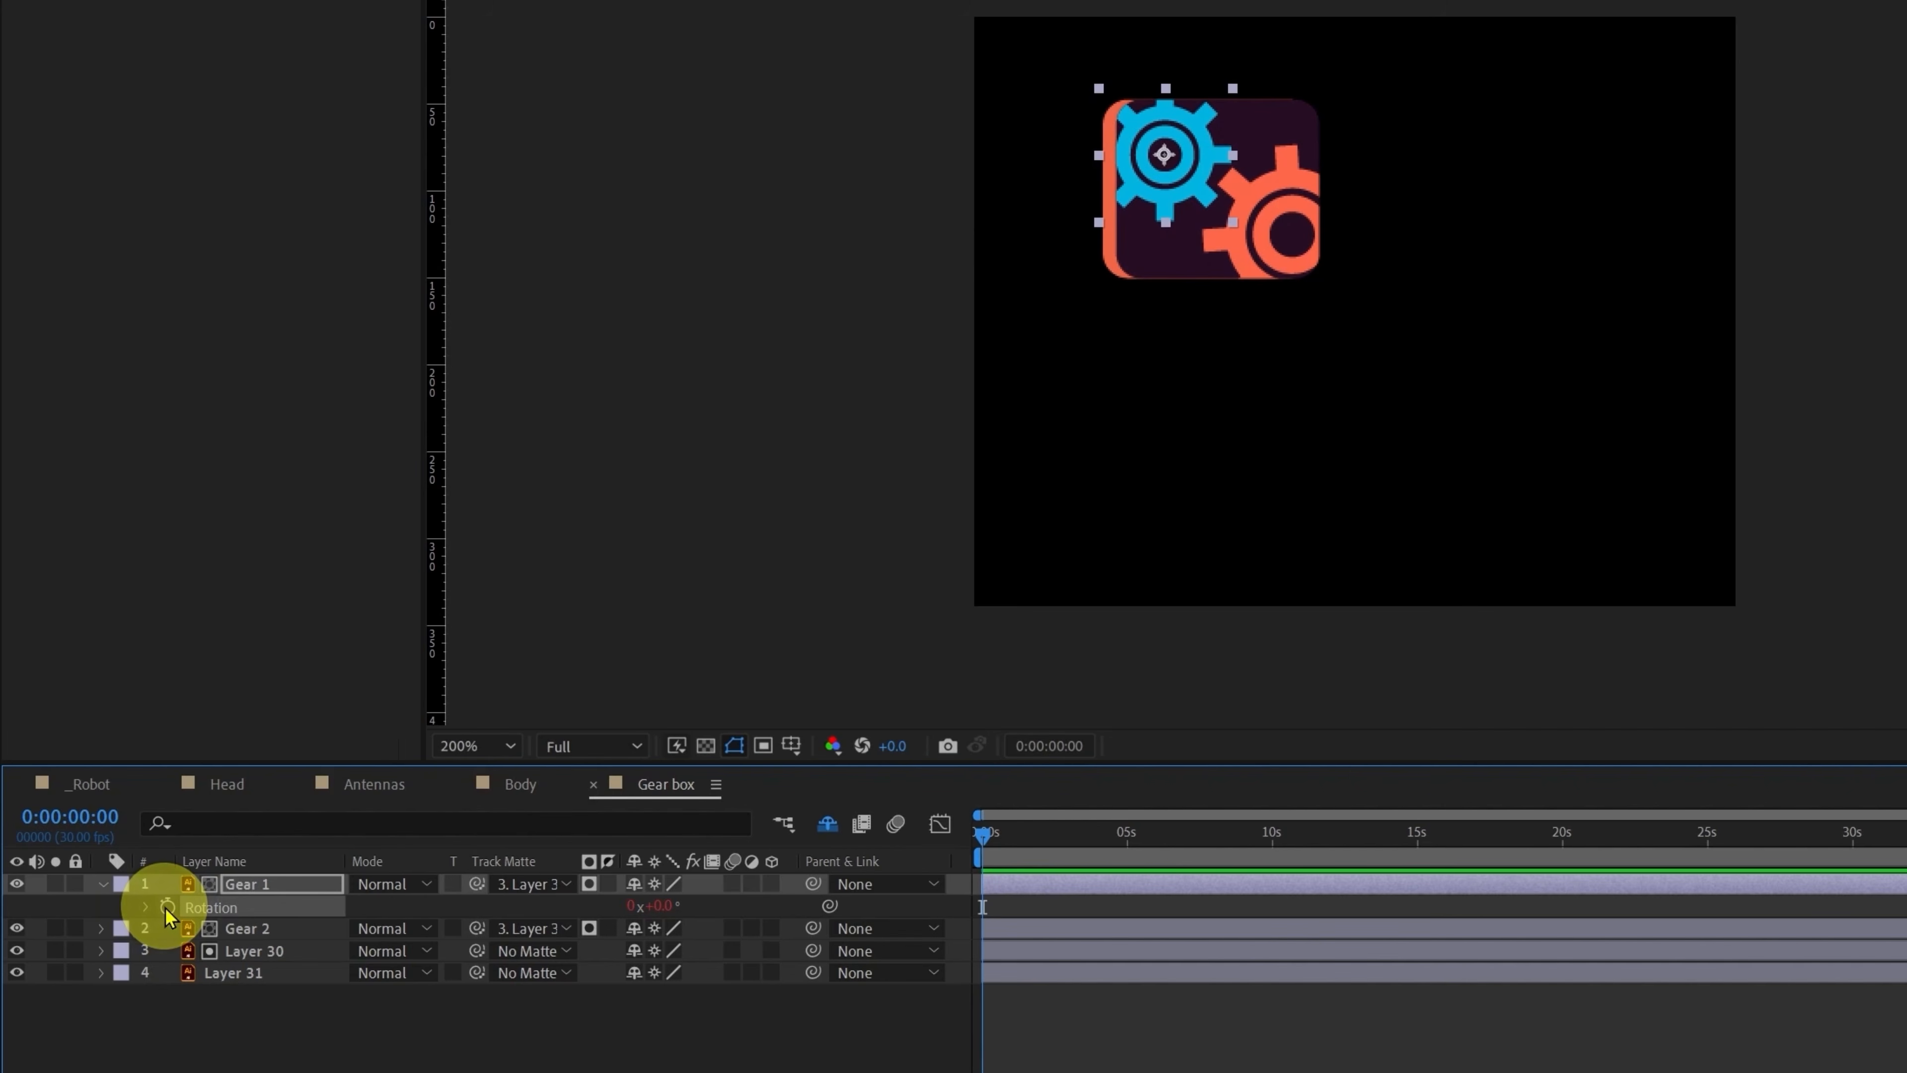
text(time)
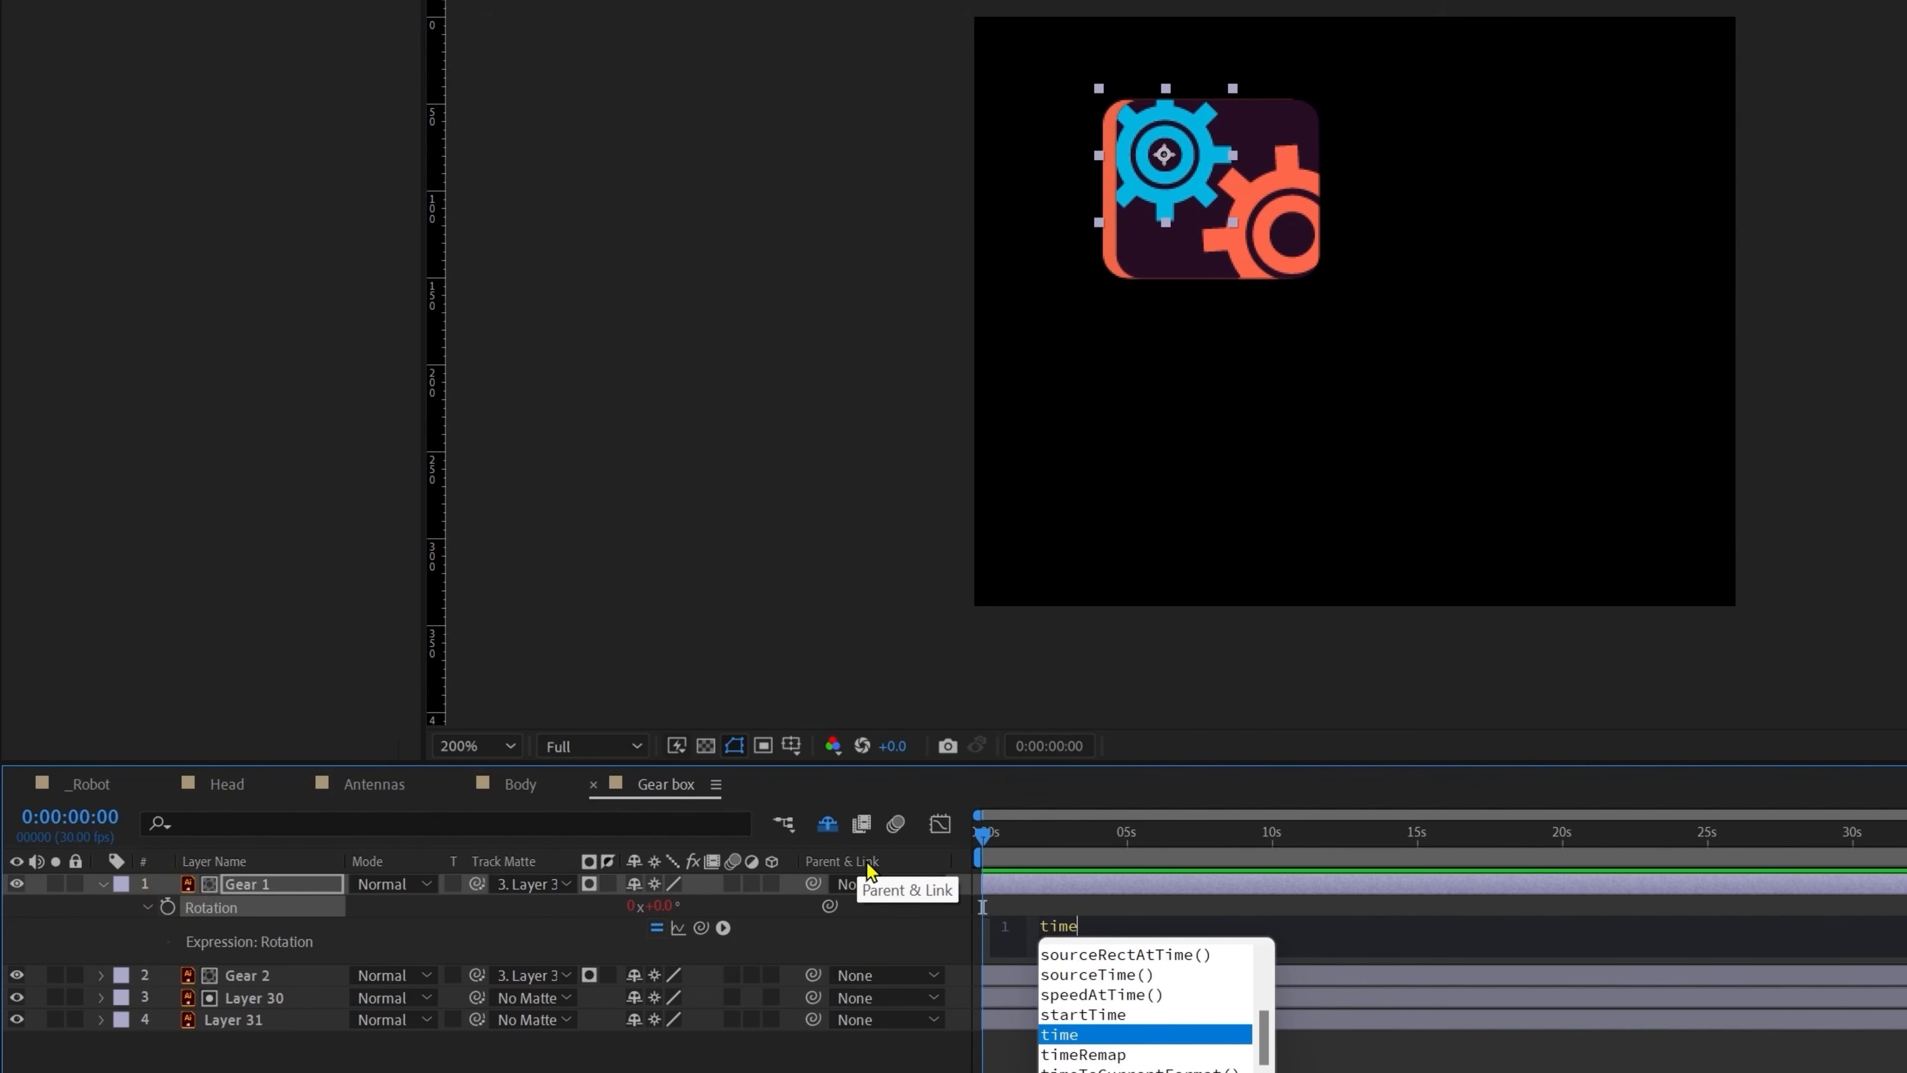
click(982, 907)
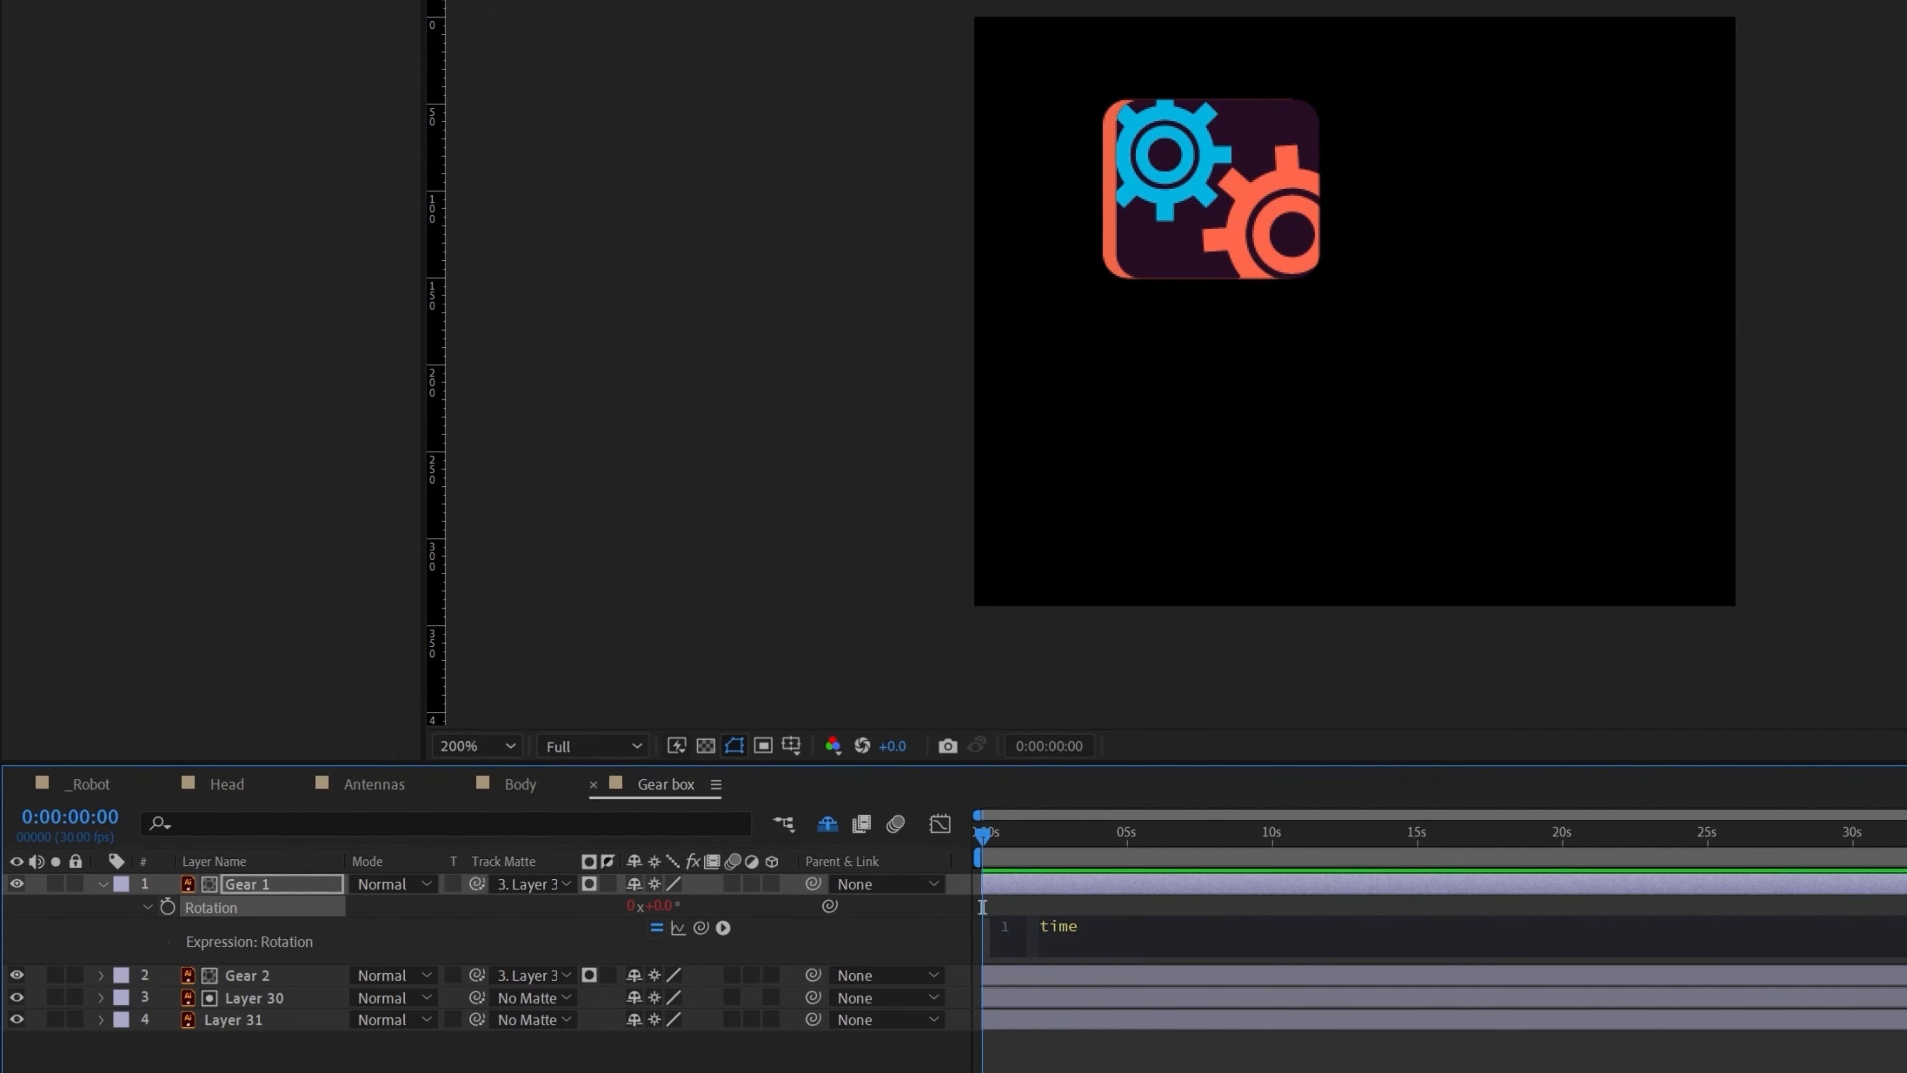
key(space)
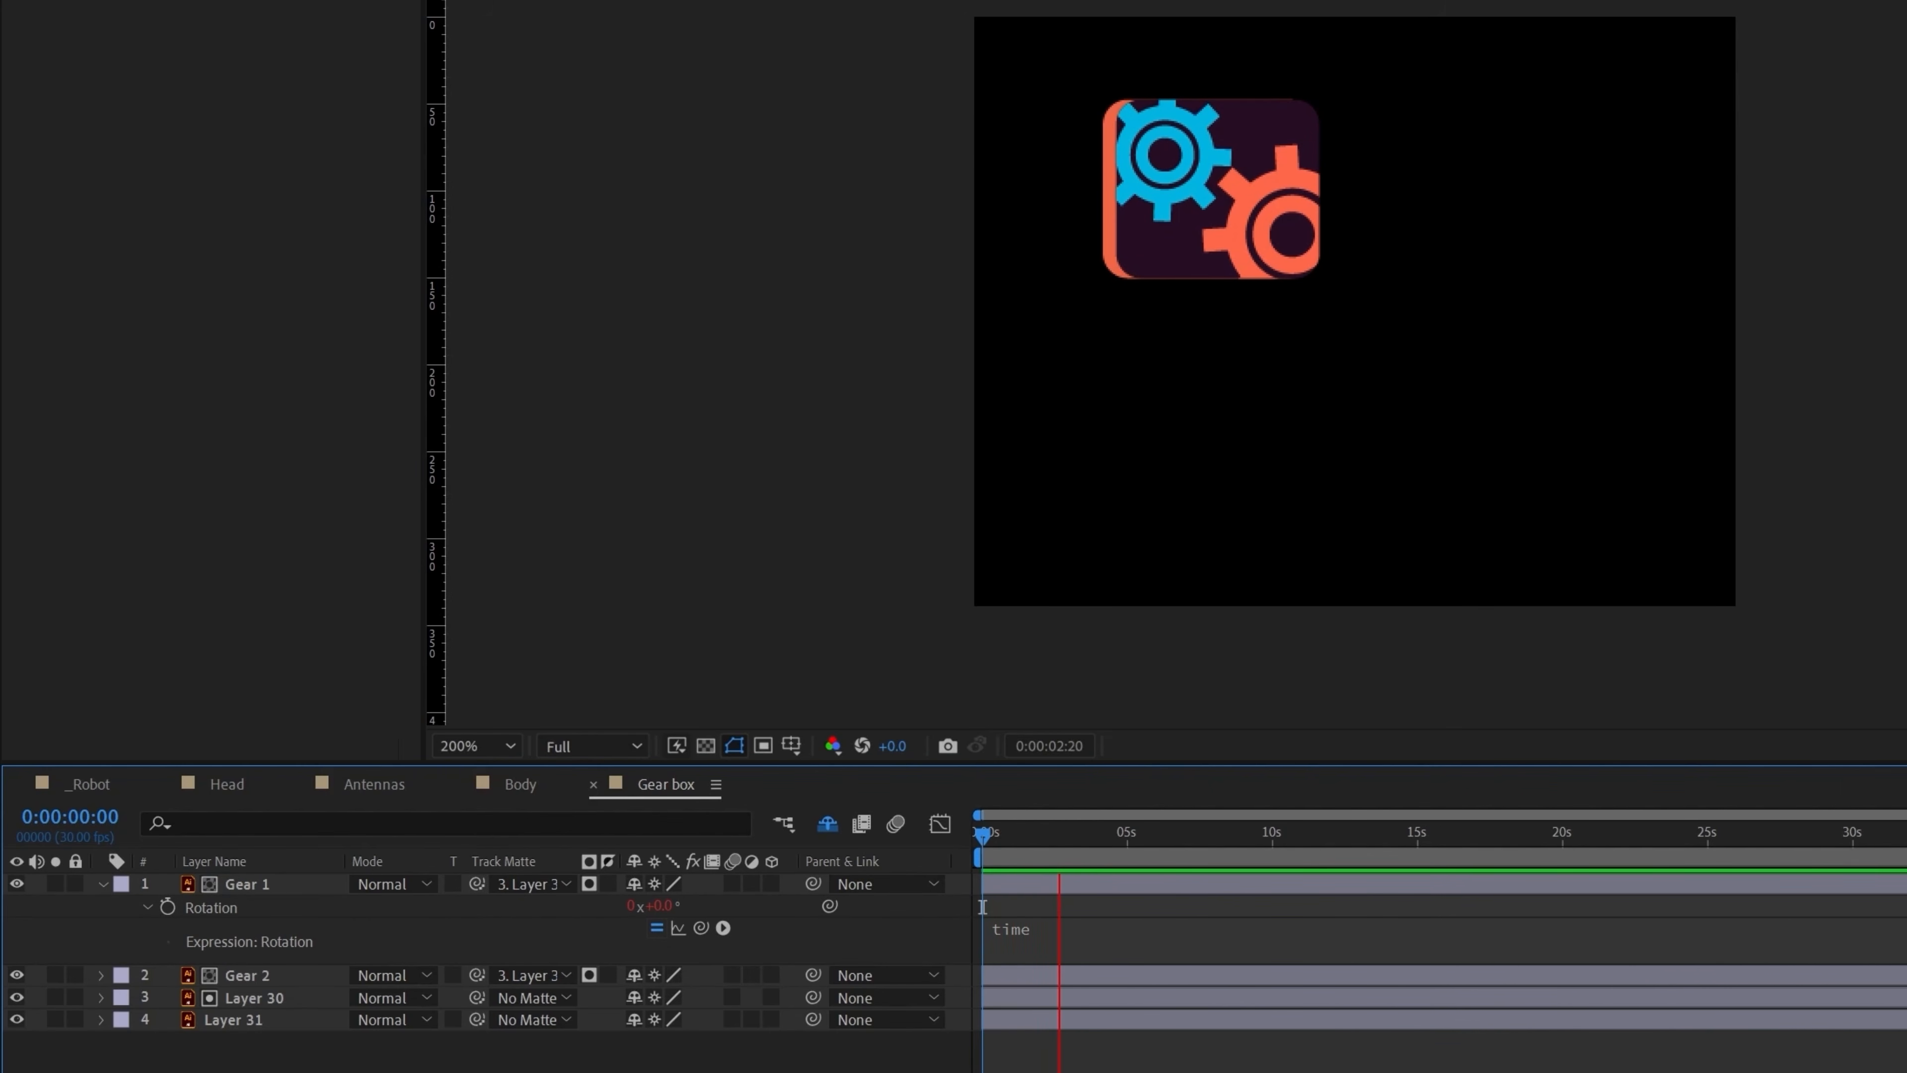
click(984, 838)
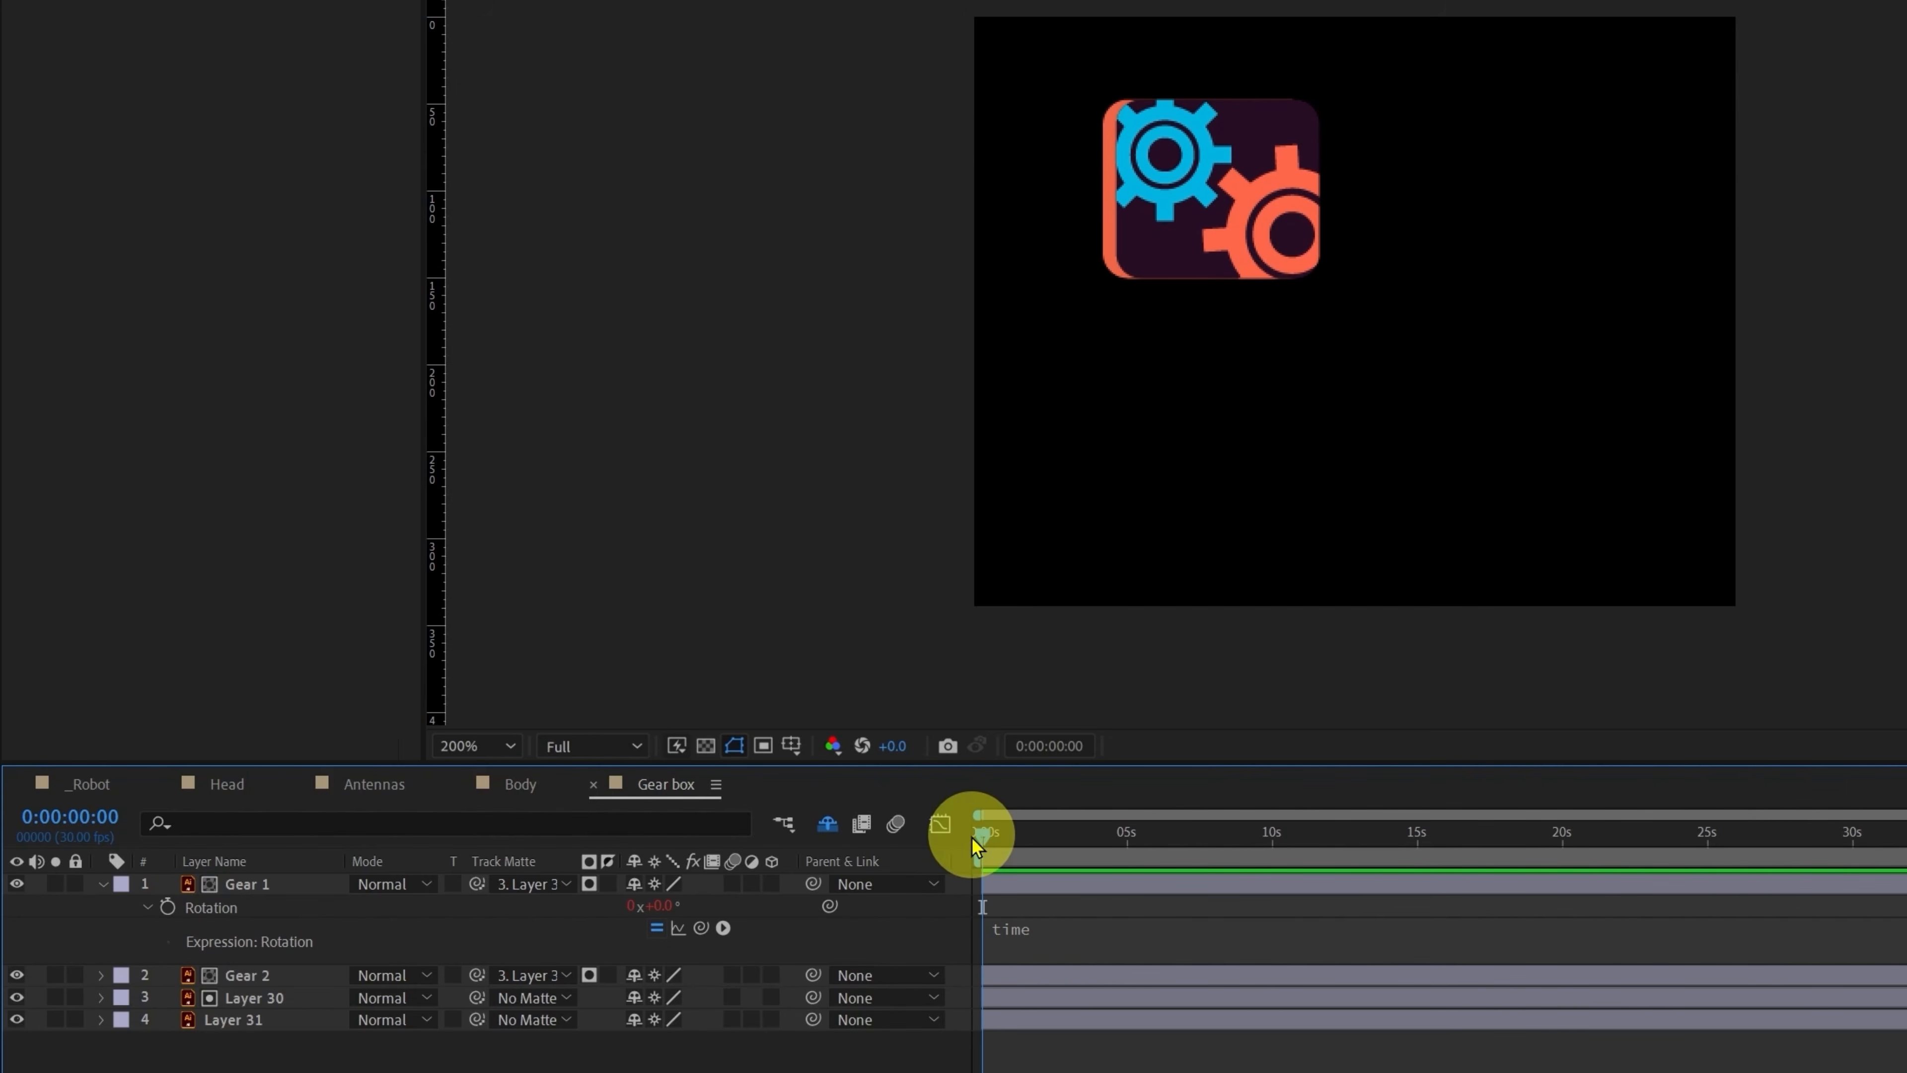
drag(971, 838, 1214, 876)
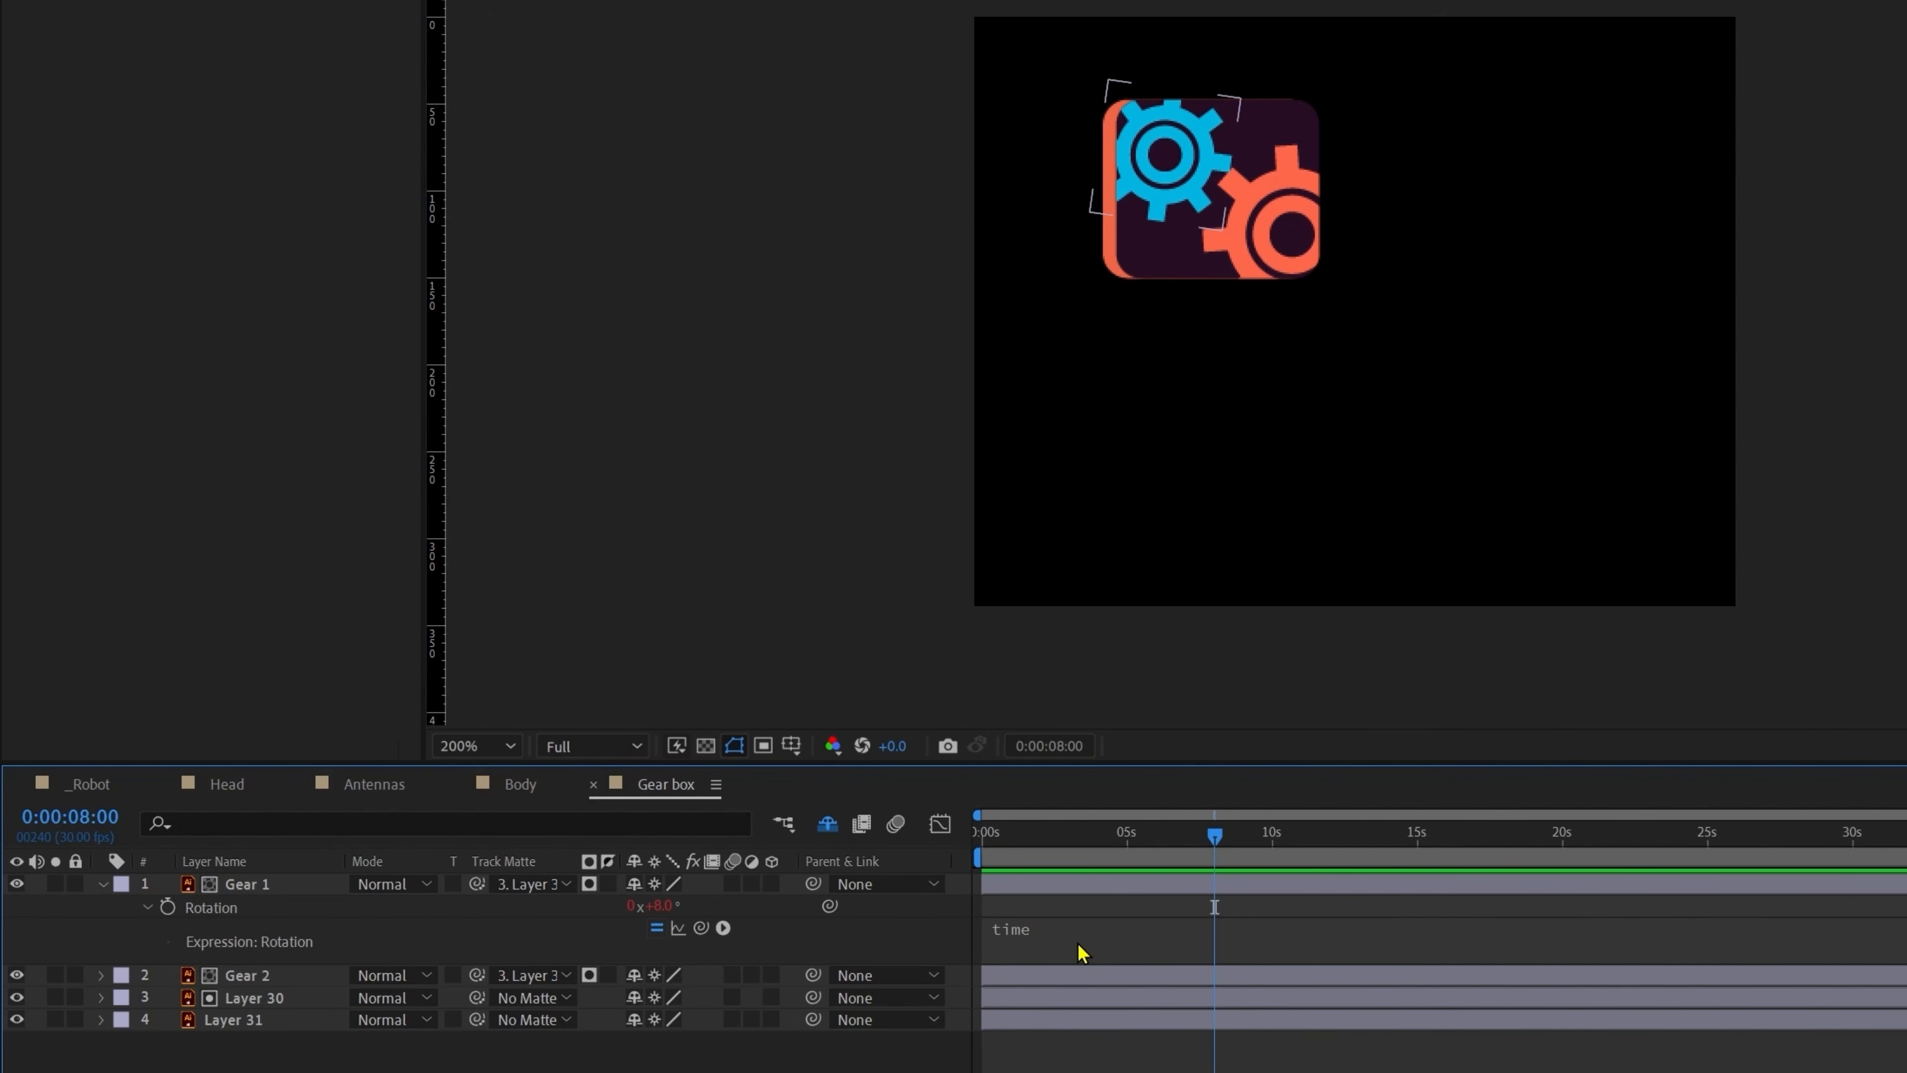
Step: Change Gear 1's expression to time*70 and preview the faster spin
click(1078, 939)
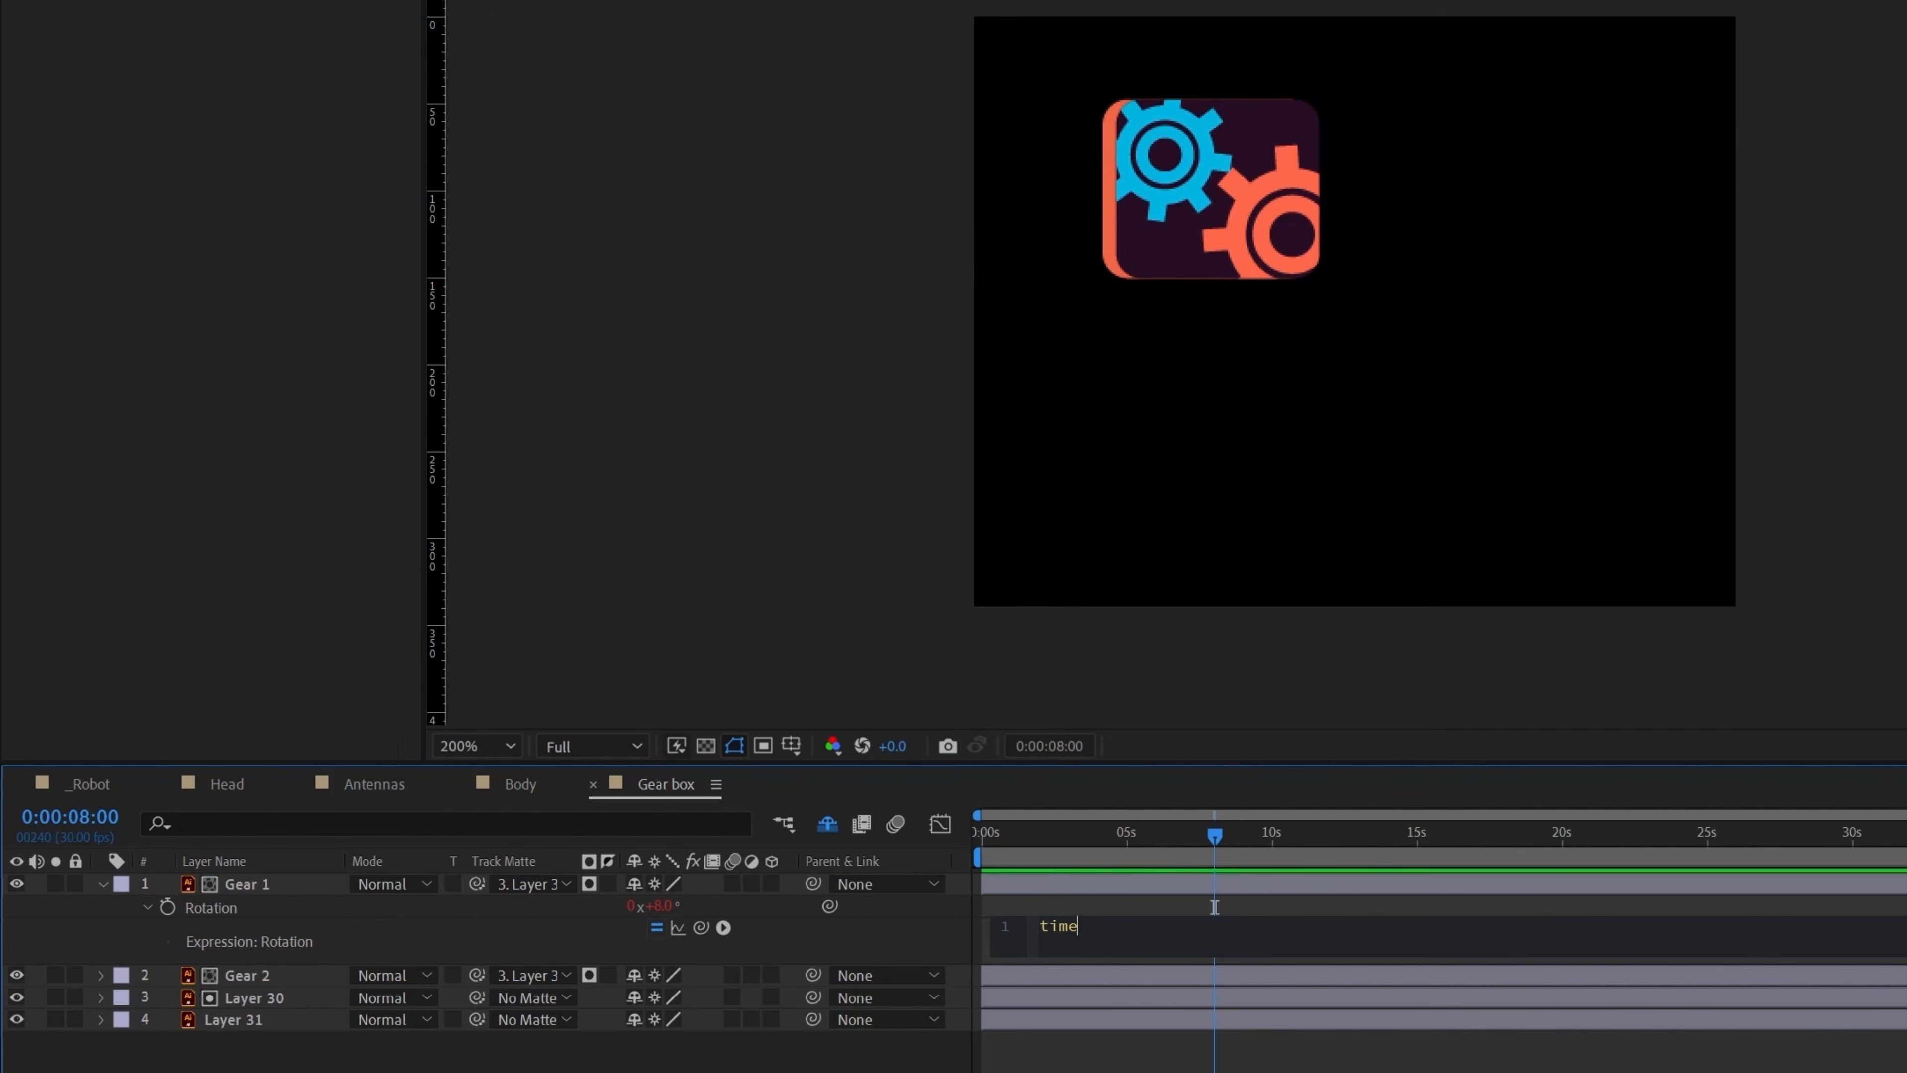
click(1214, 907)
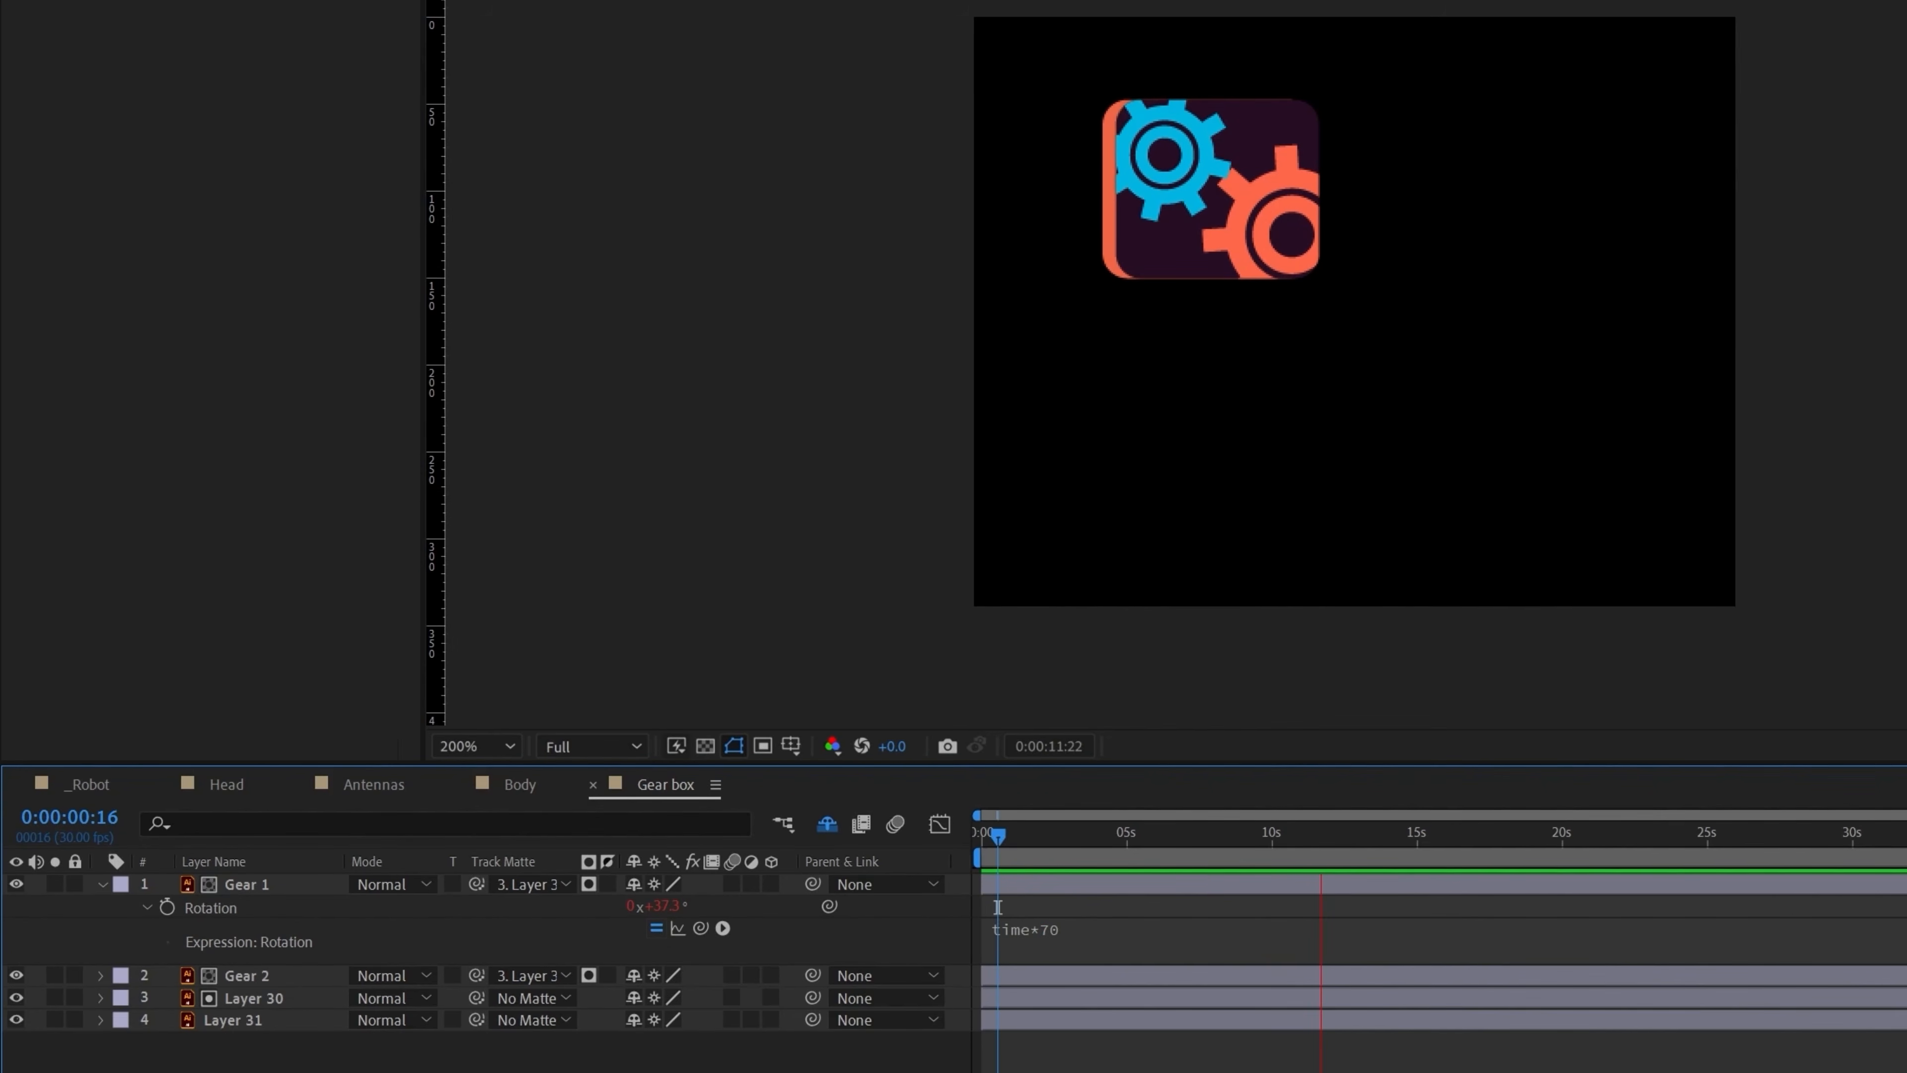
key(space)
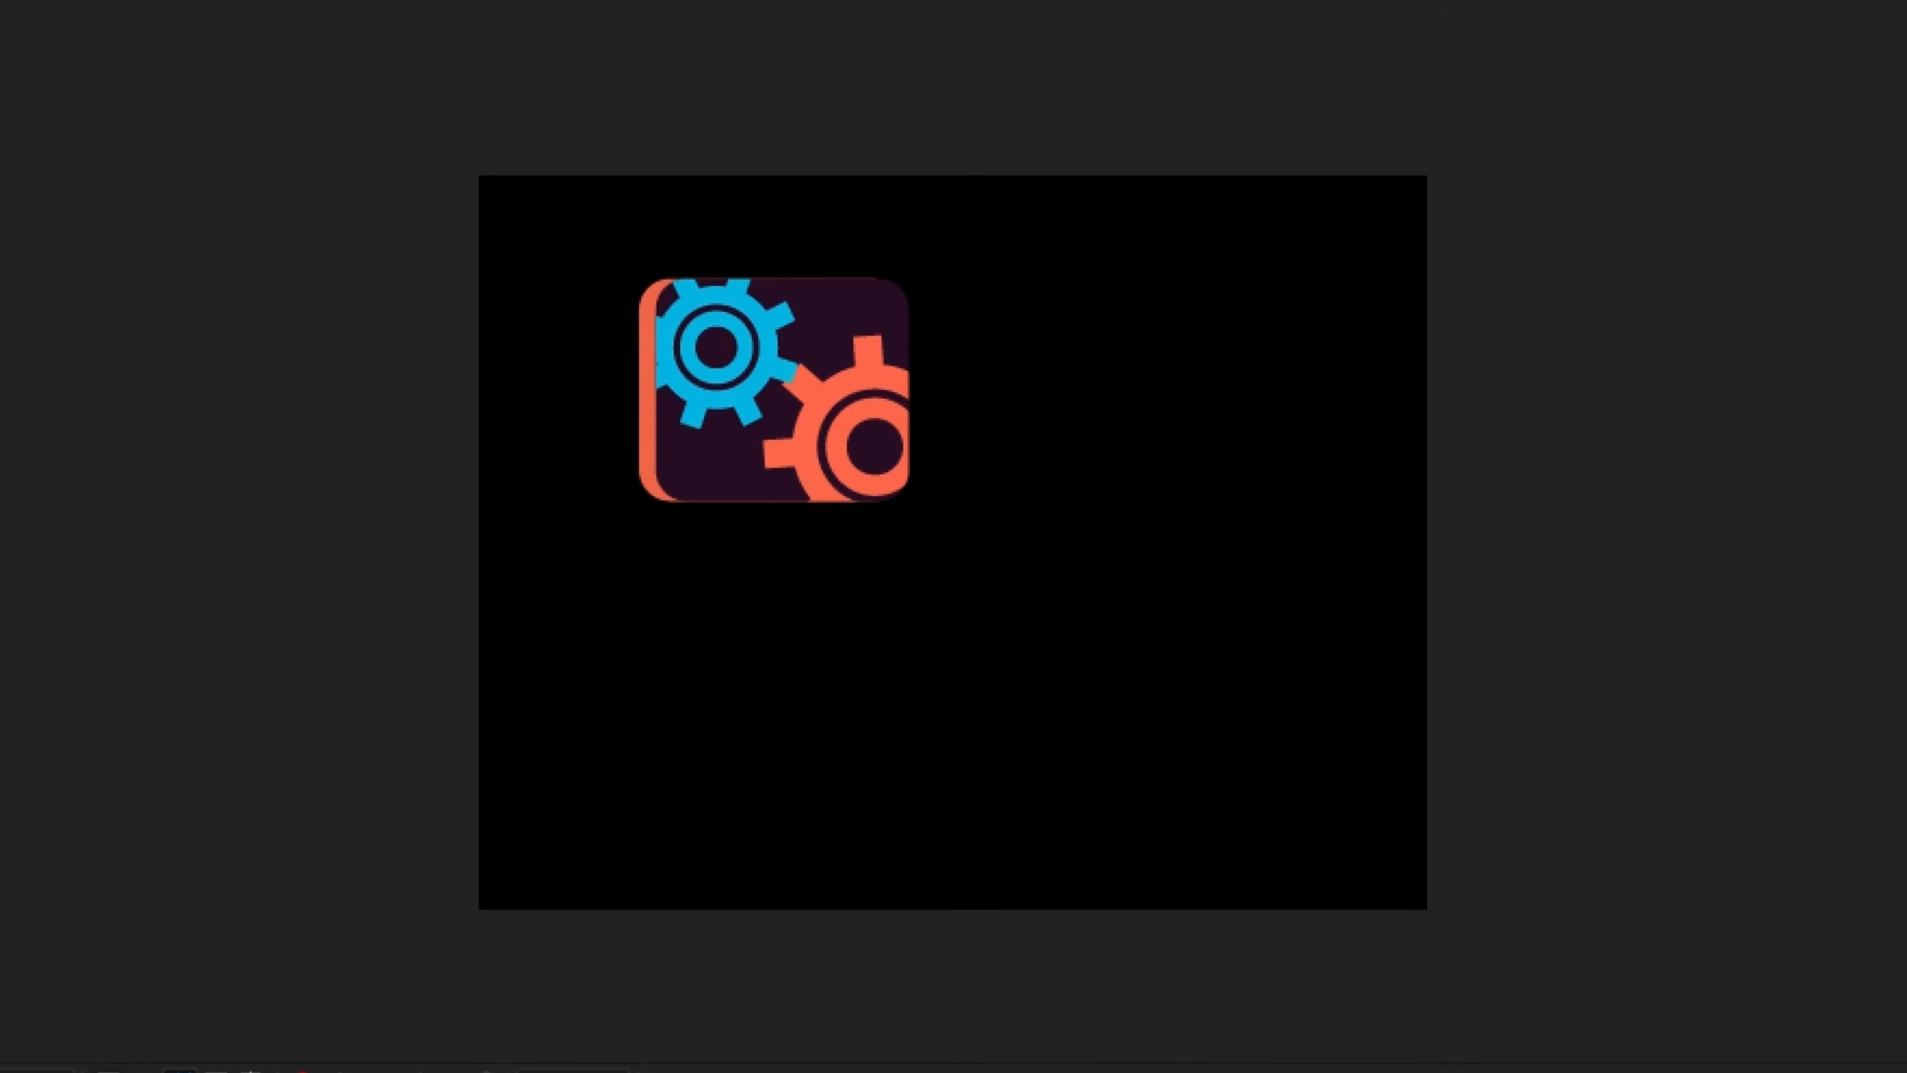
key(space)
Step: Add an empty line above time*70 in Gear 1's rotation expression
click(1105, 930)
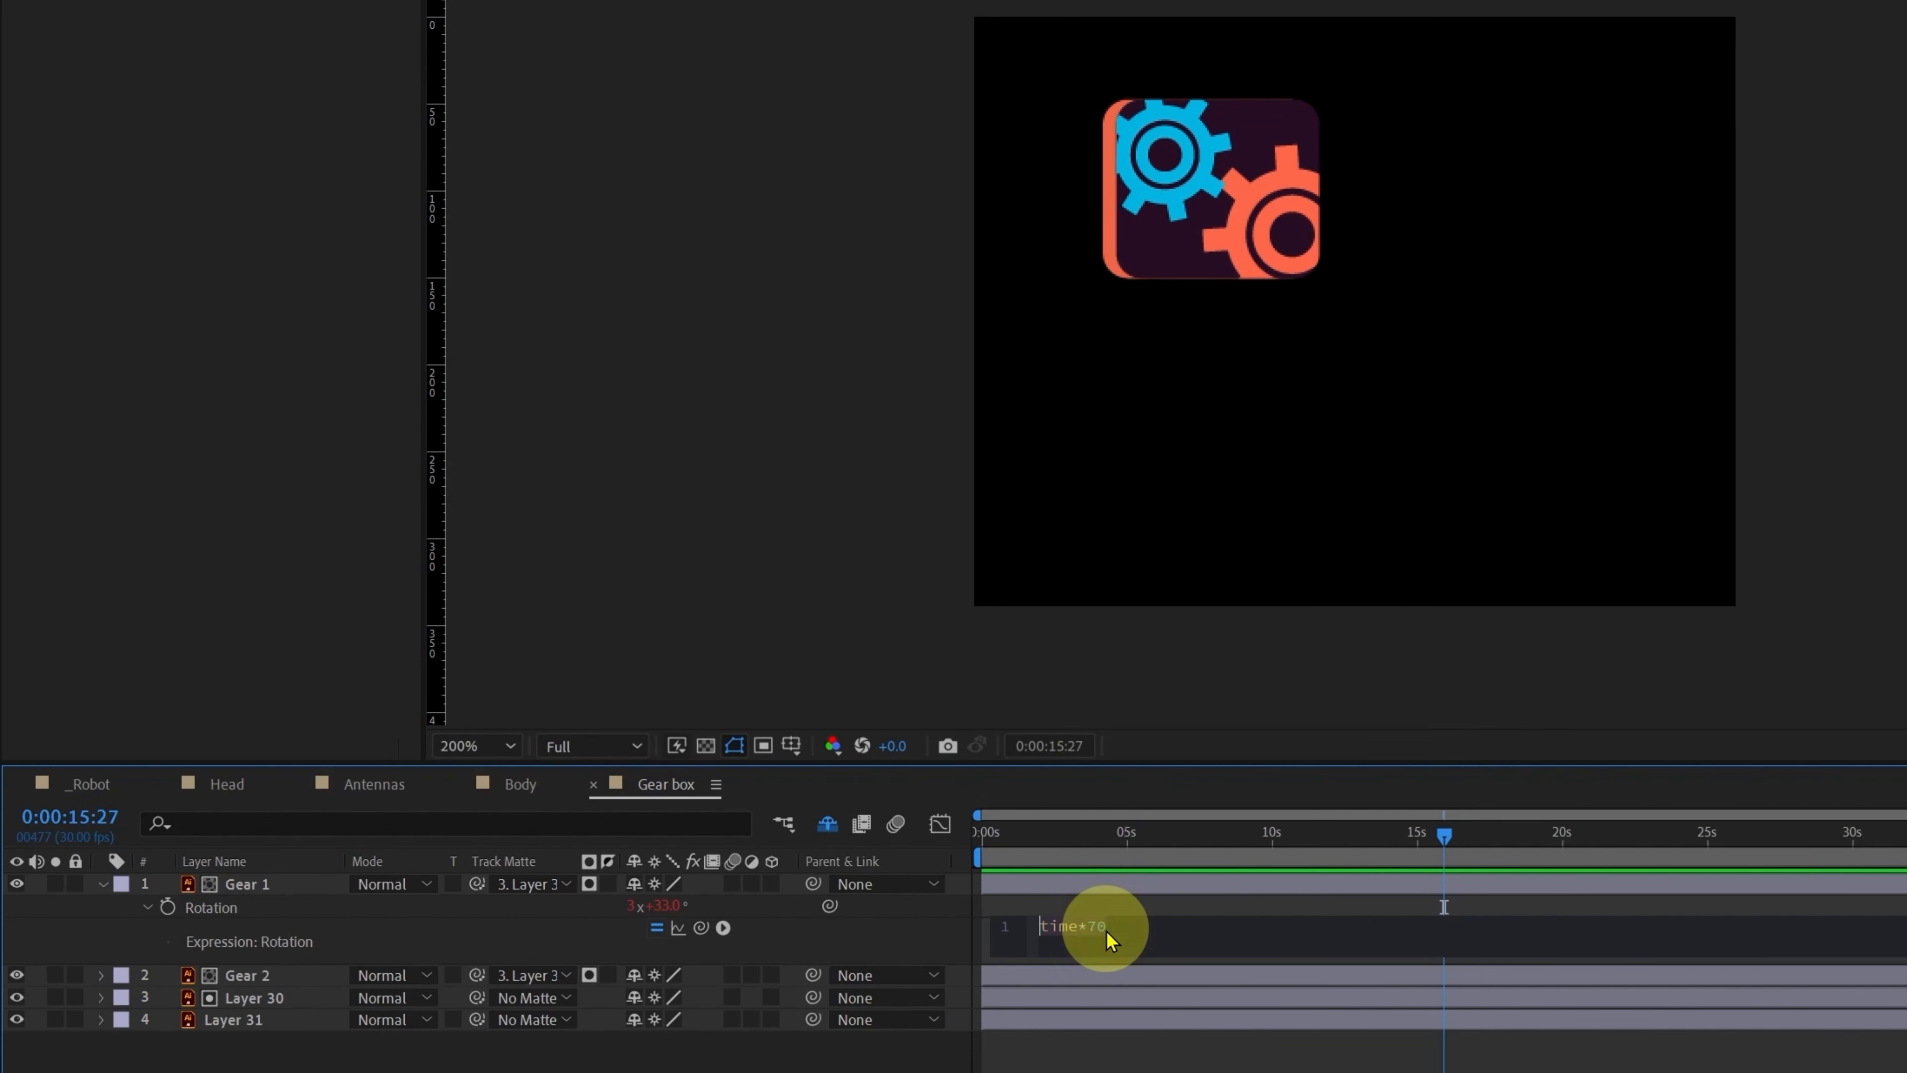
click(1257, 920)
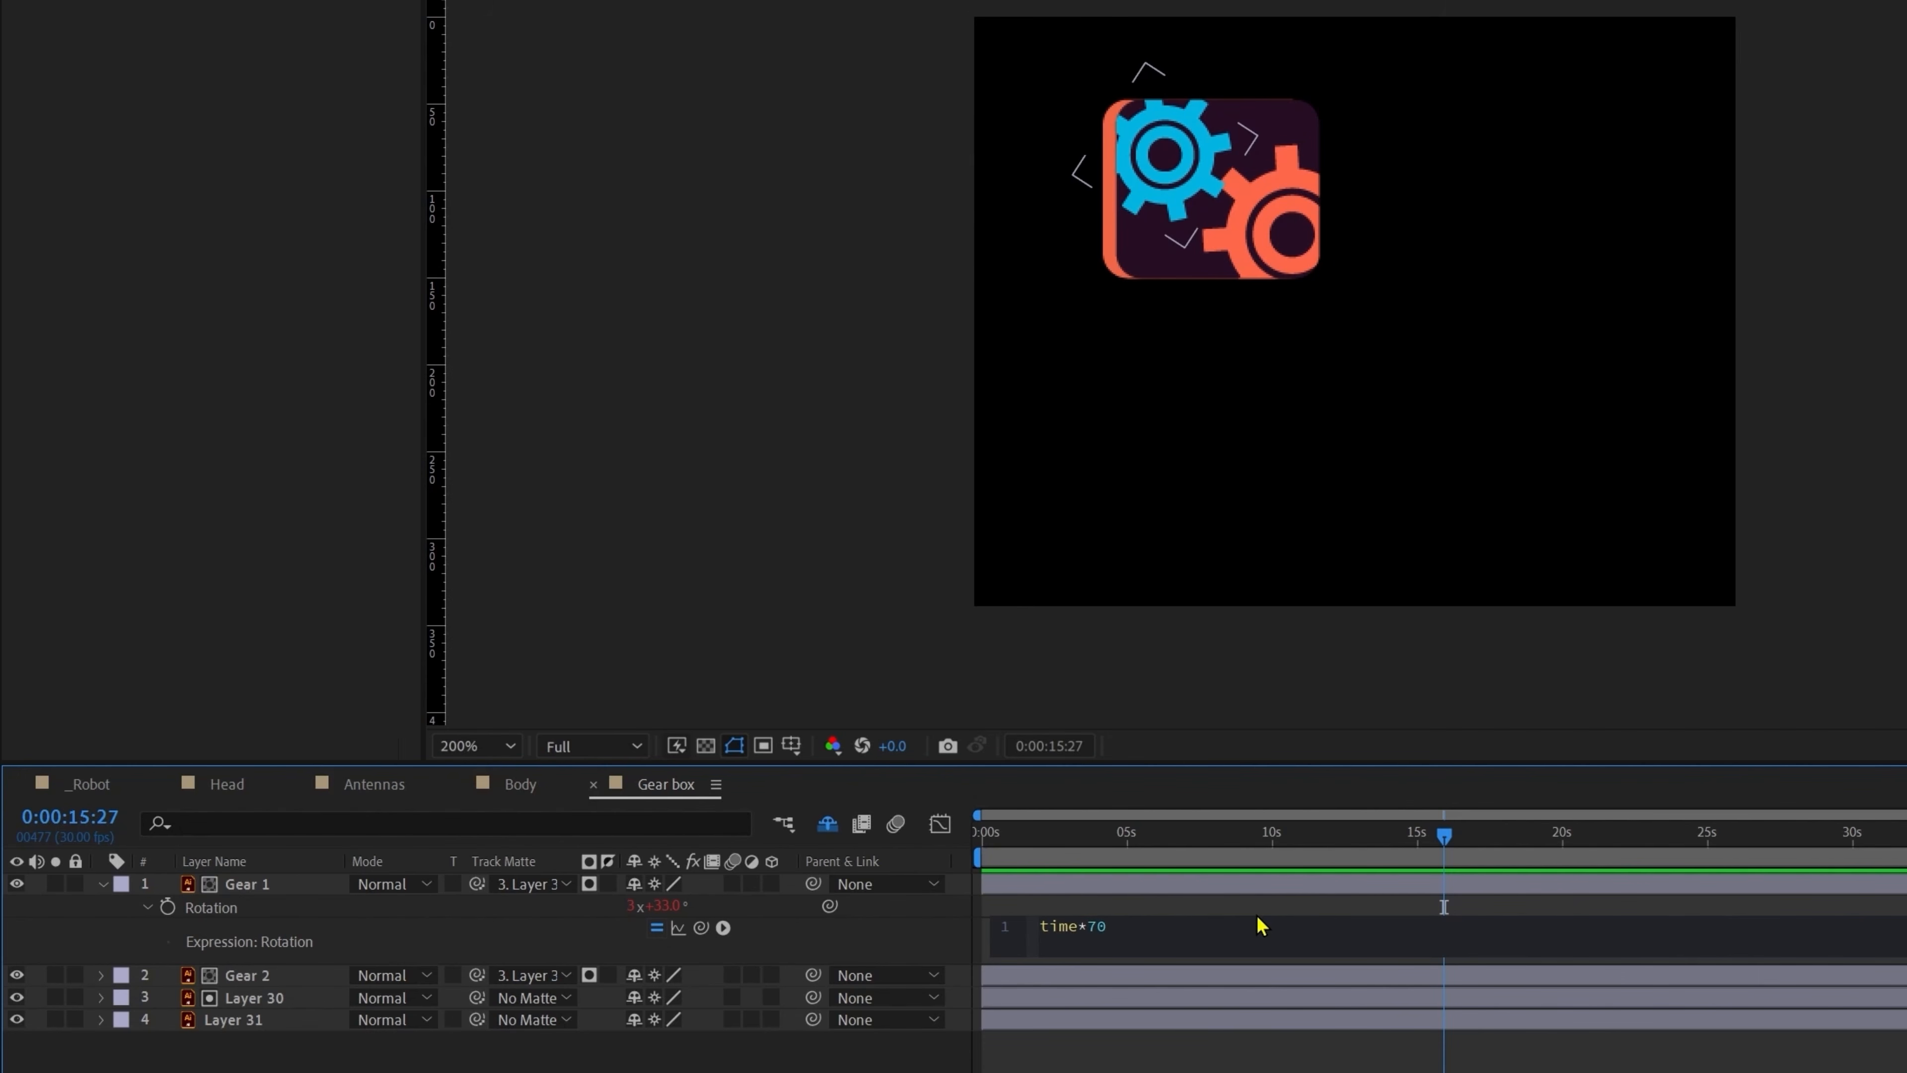
key(Return)
click(1021, 864)
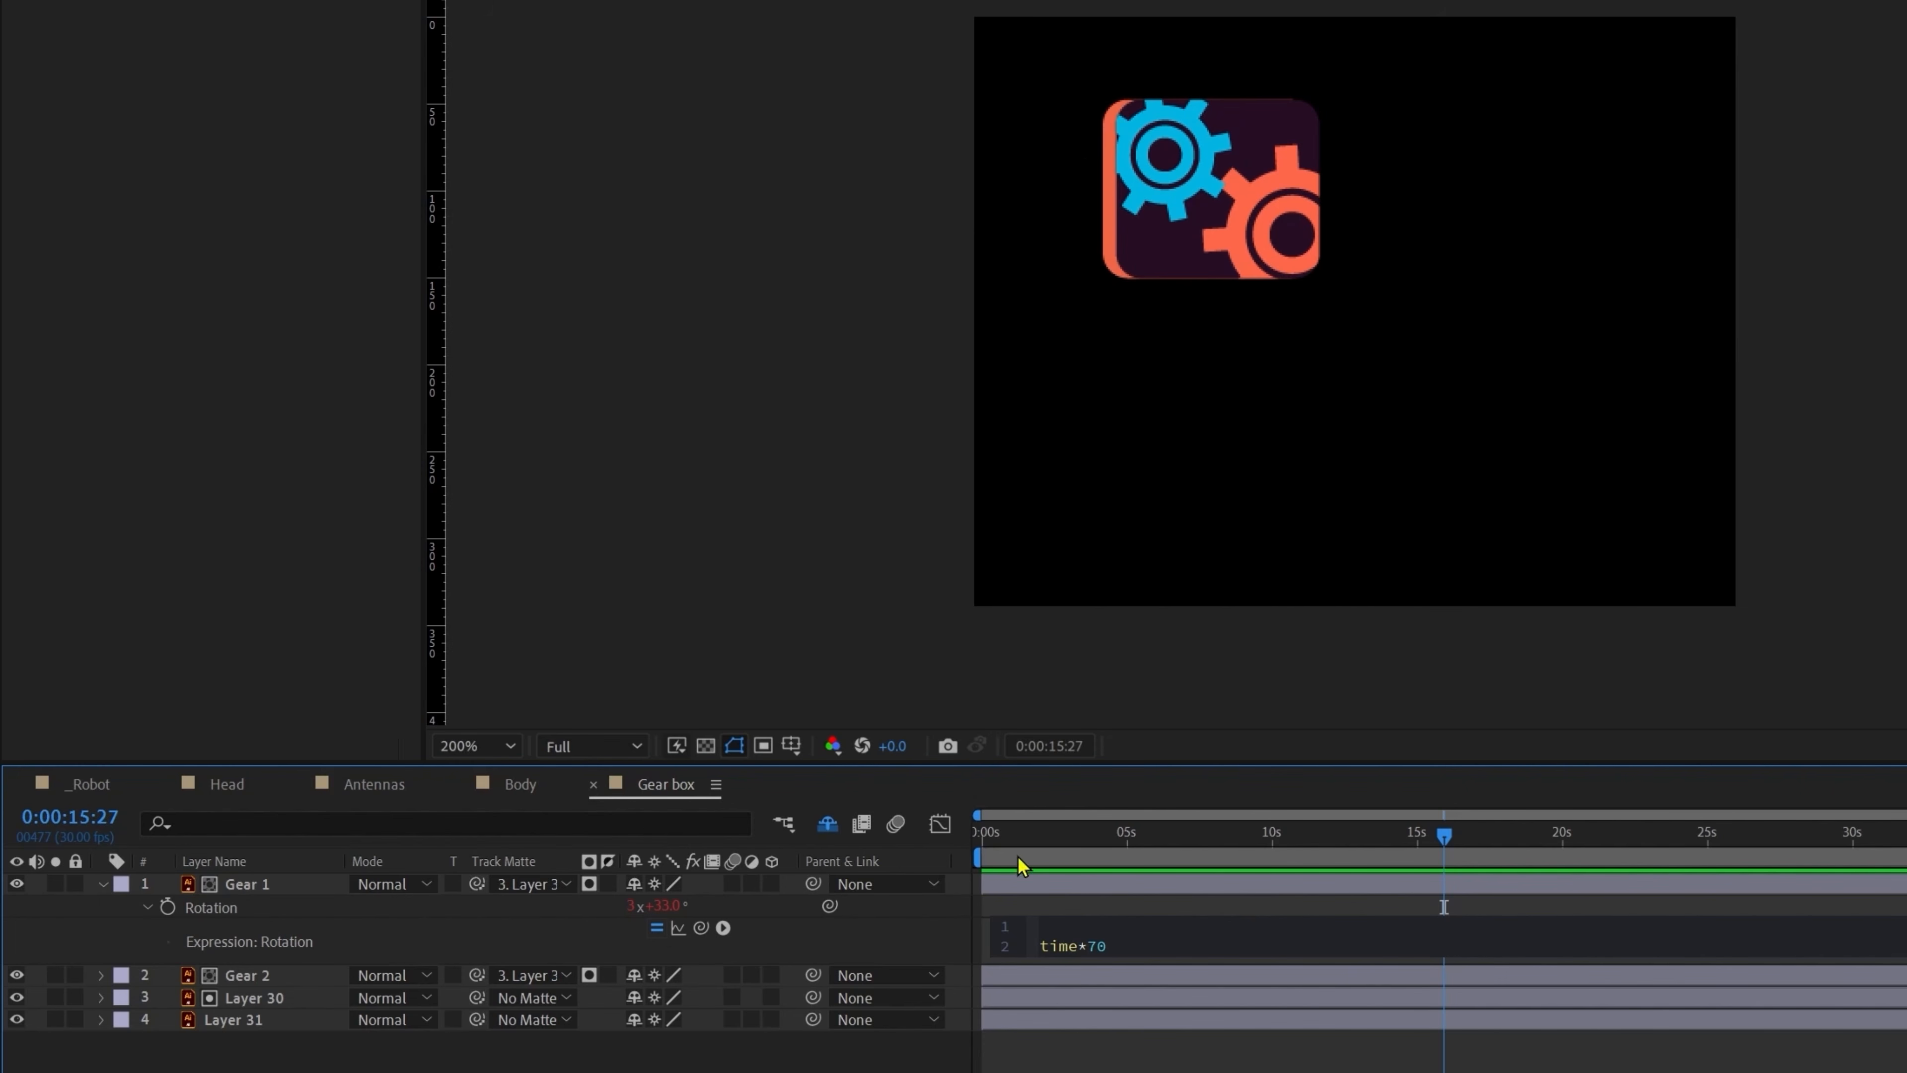
click(524, 788)
Step: Copy antenna 1's slider-linked posterizeTime line into Gear 1's expression above time*70
click(375, 789)
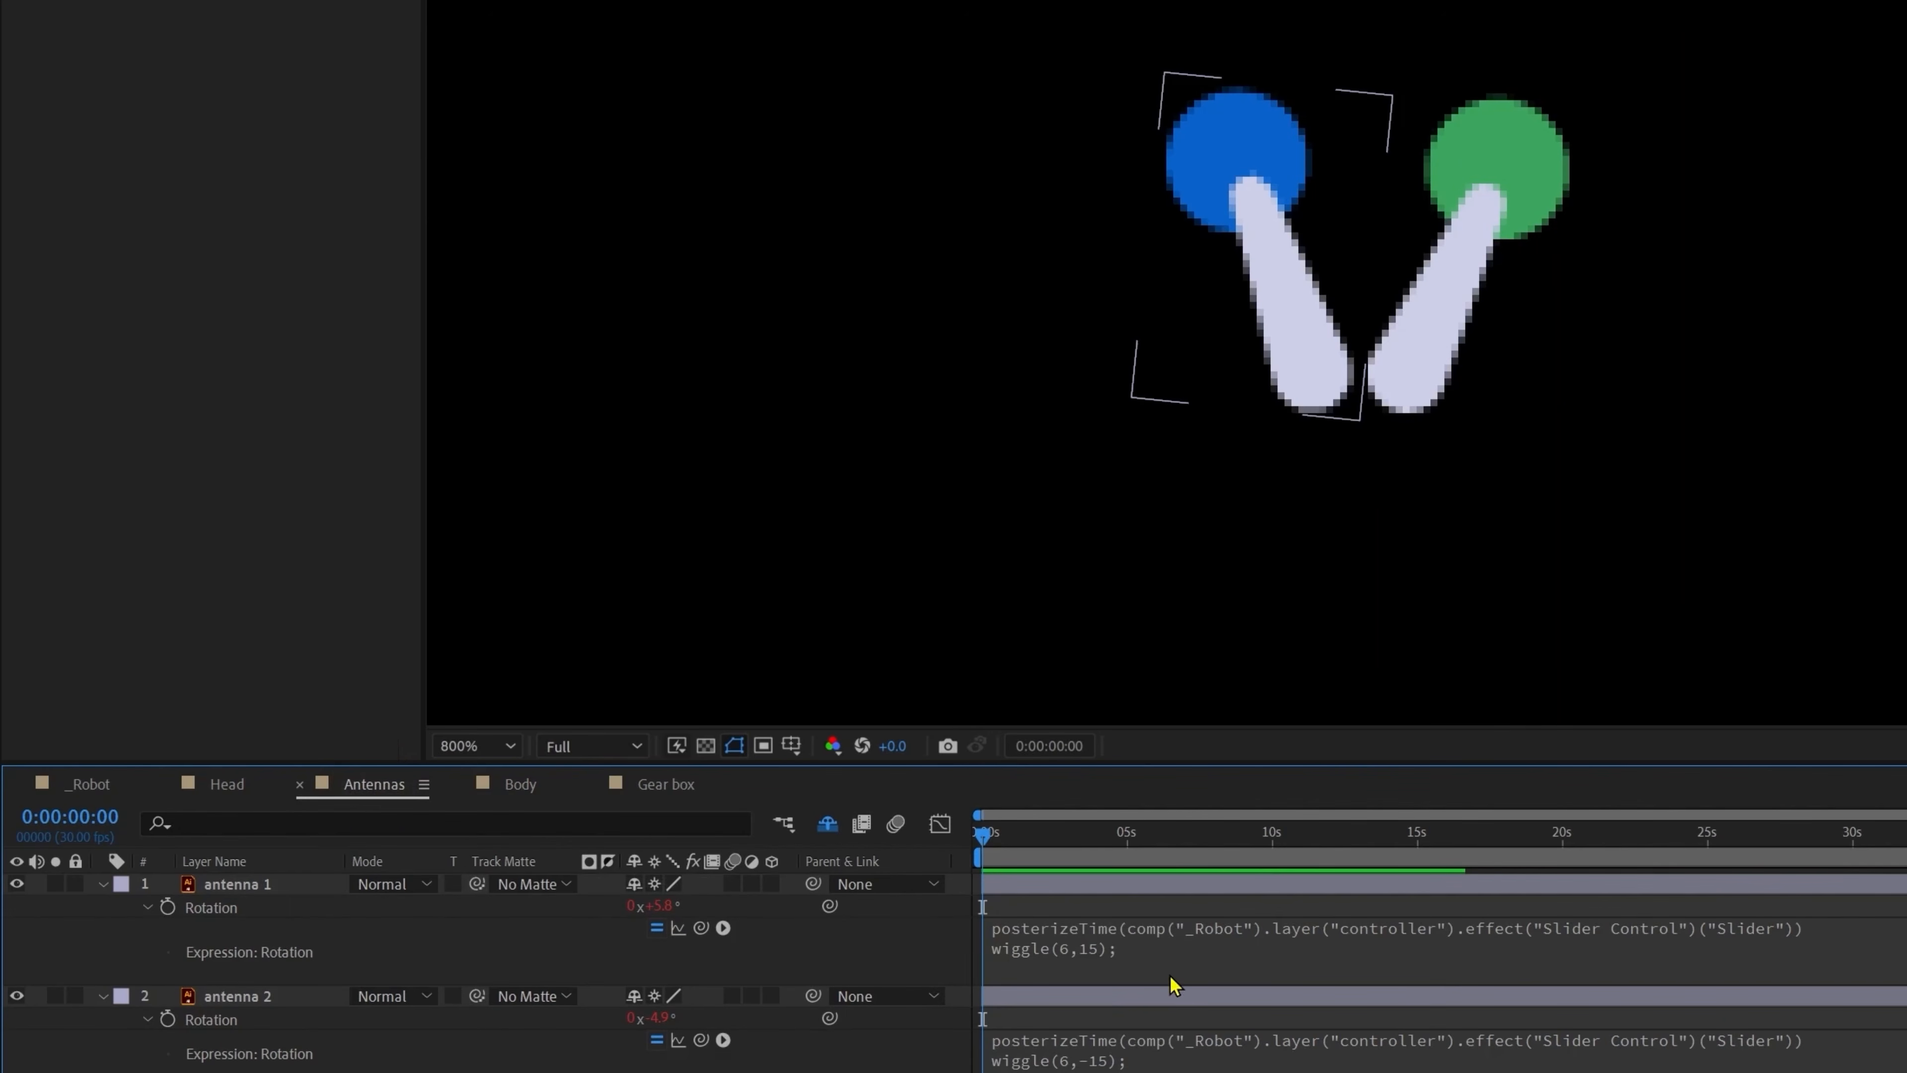
click(1234, 918)
click(1880, 938)
drag(1856, 928, 1019, 919)
key(ctrl+c)
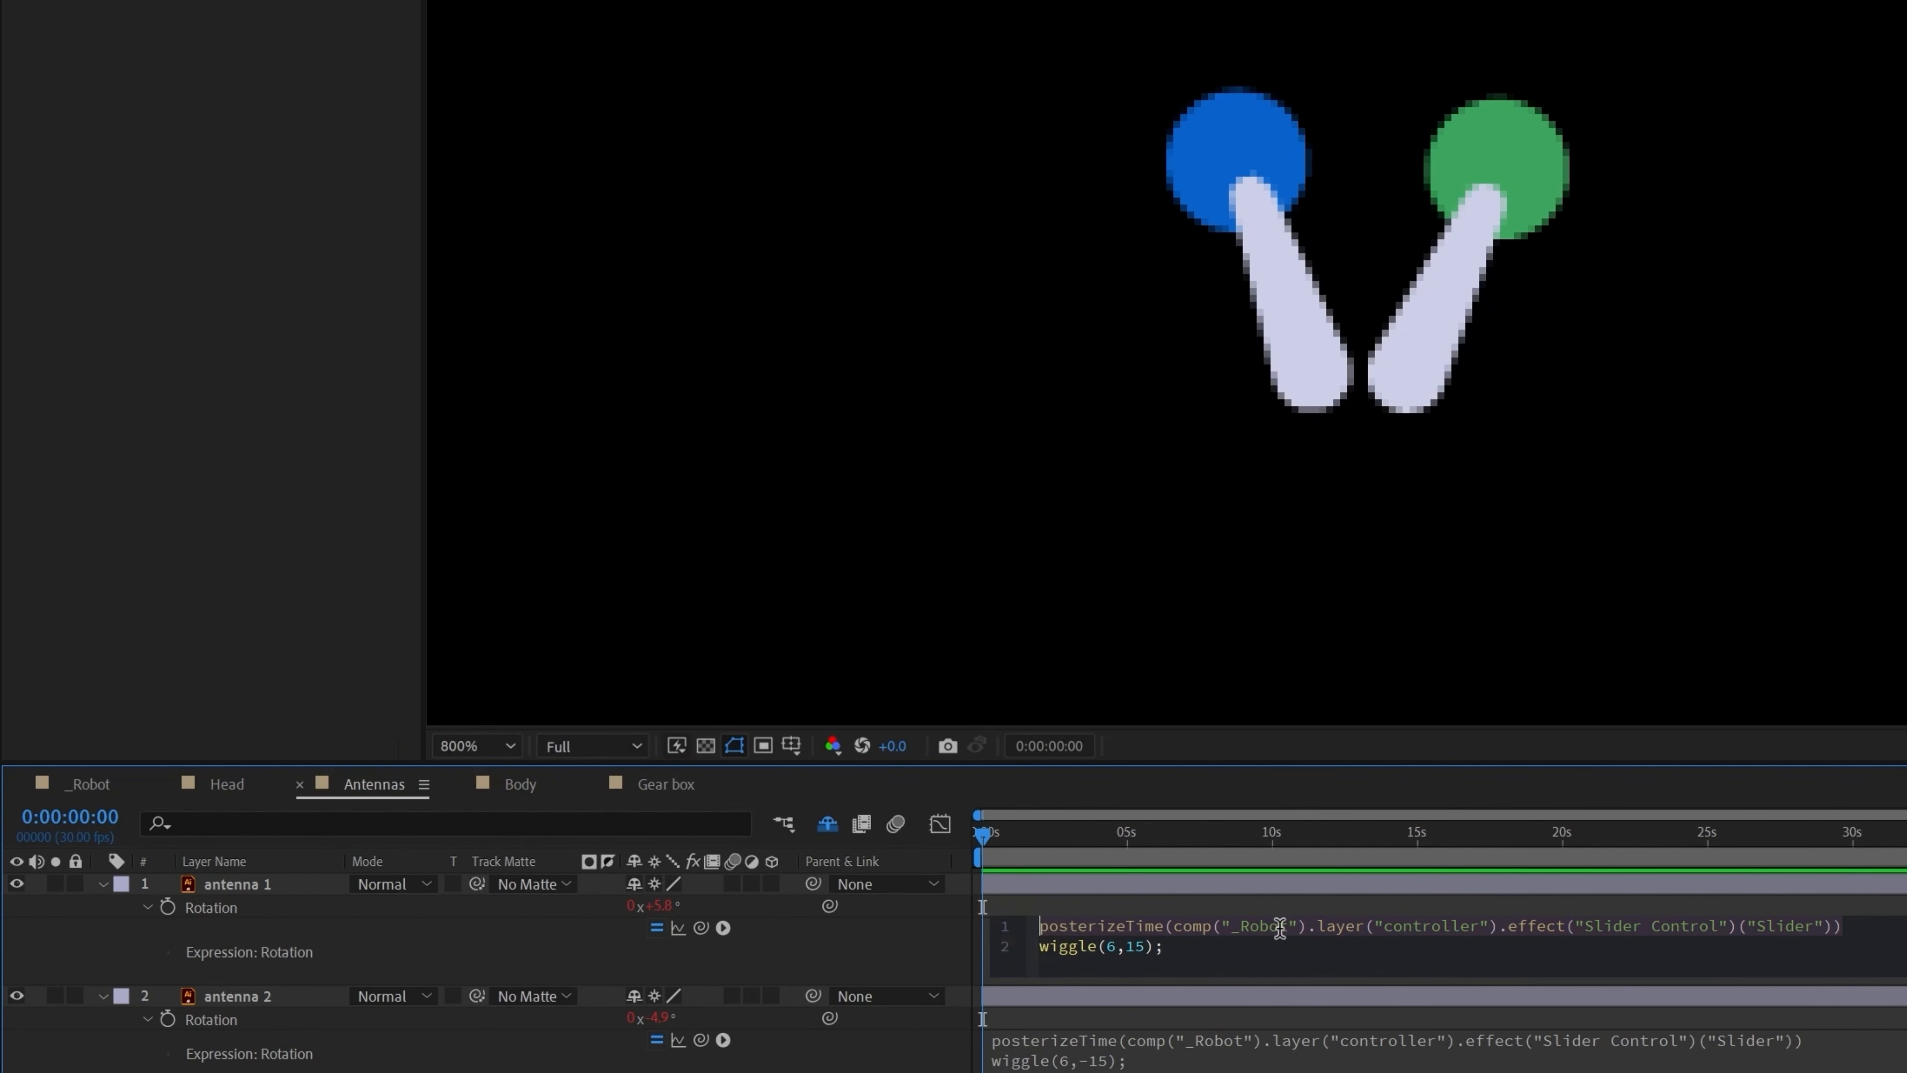
click(680, 782)
click(1072, 941)
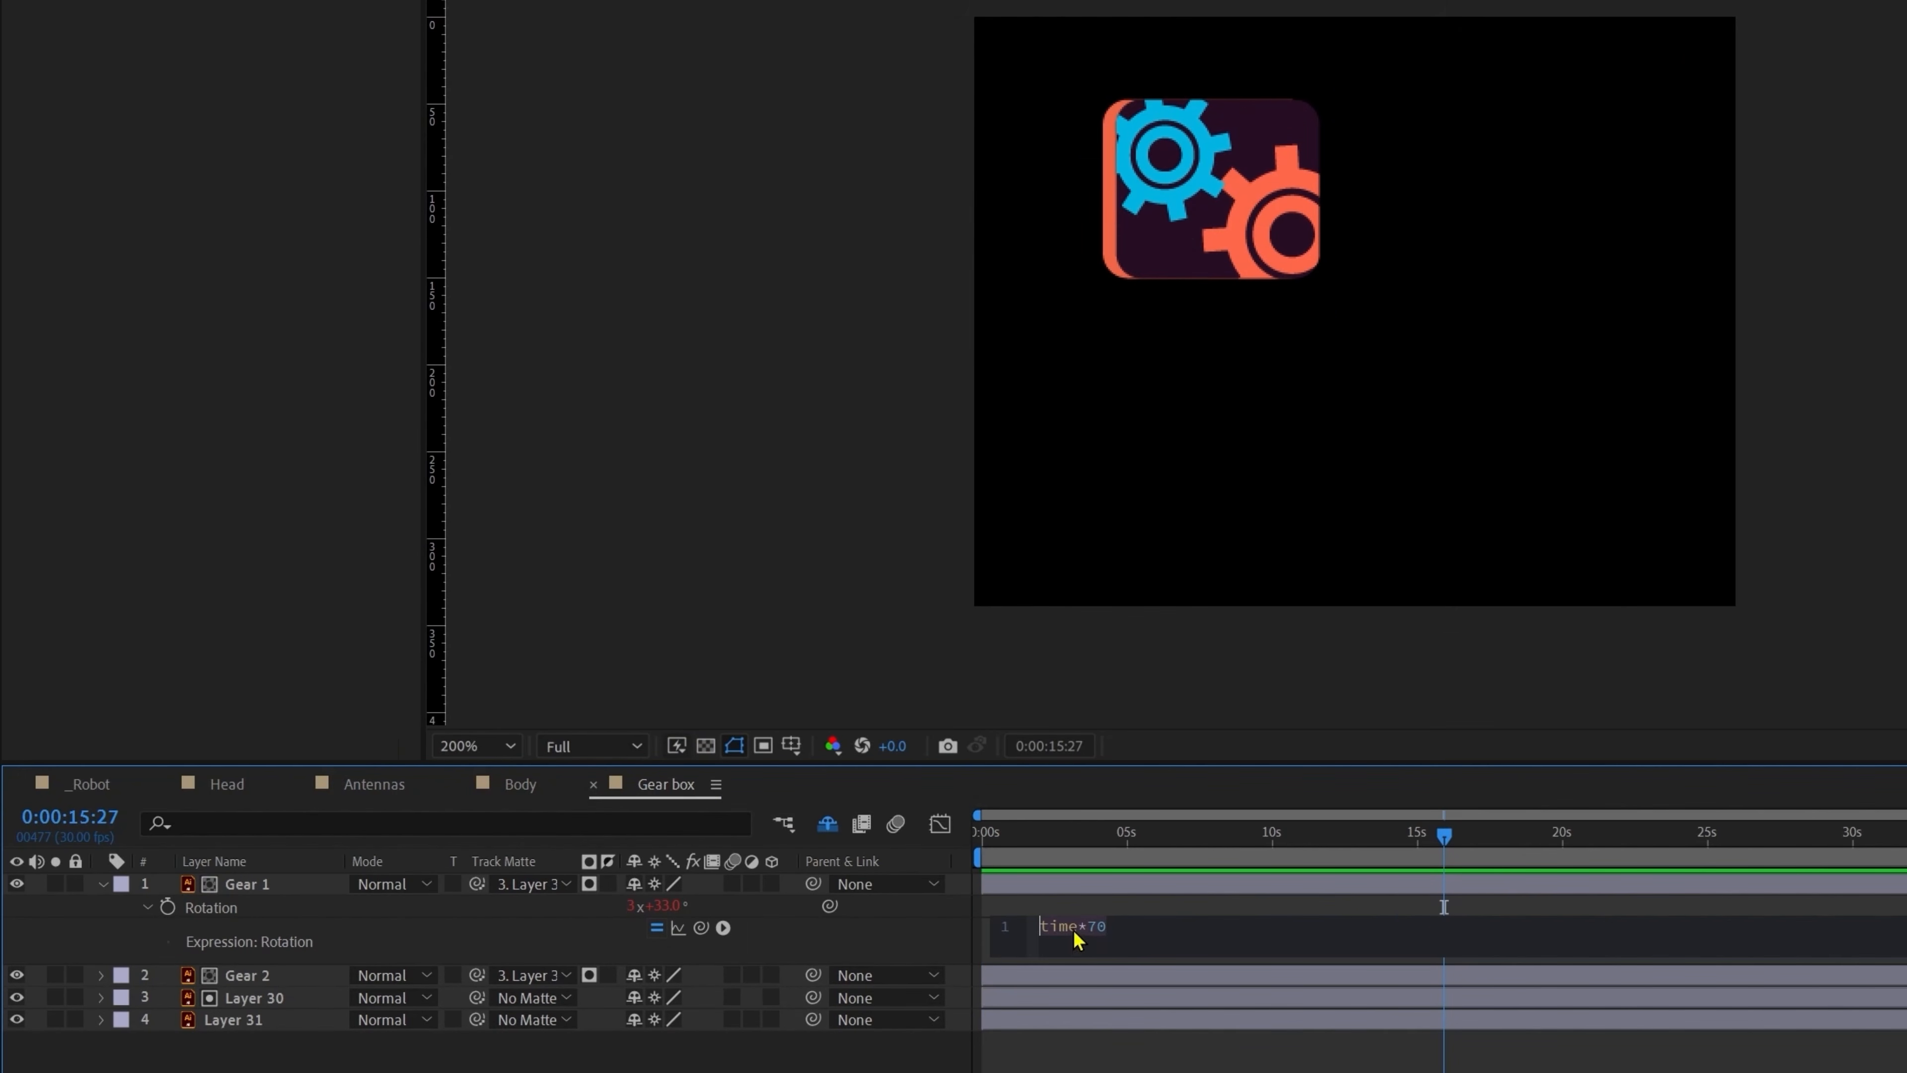
key(Left)
key(ctrl+v)
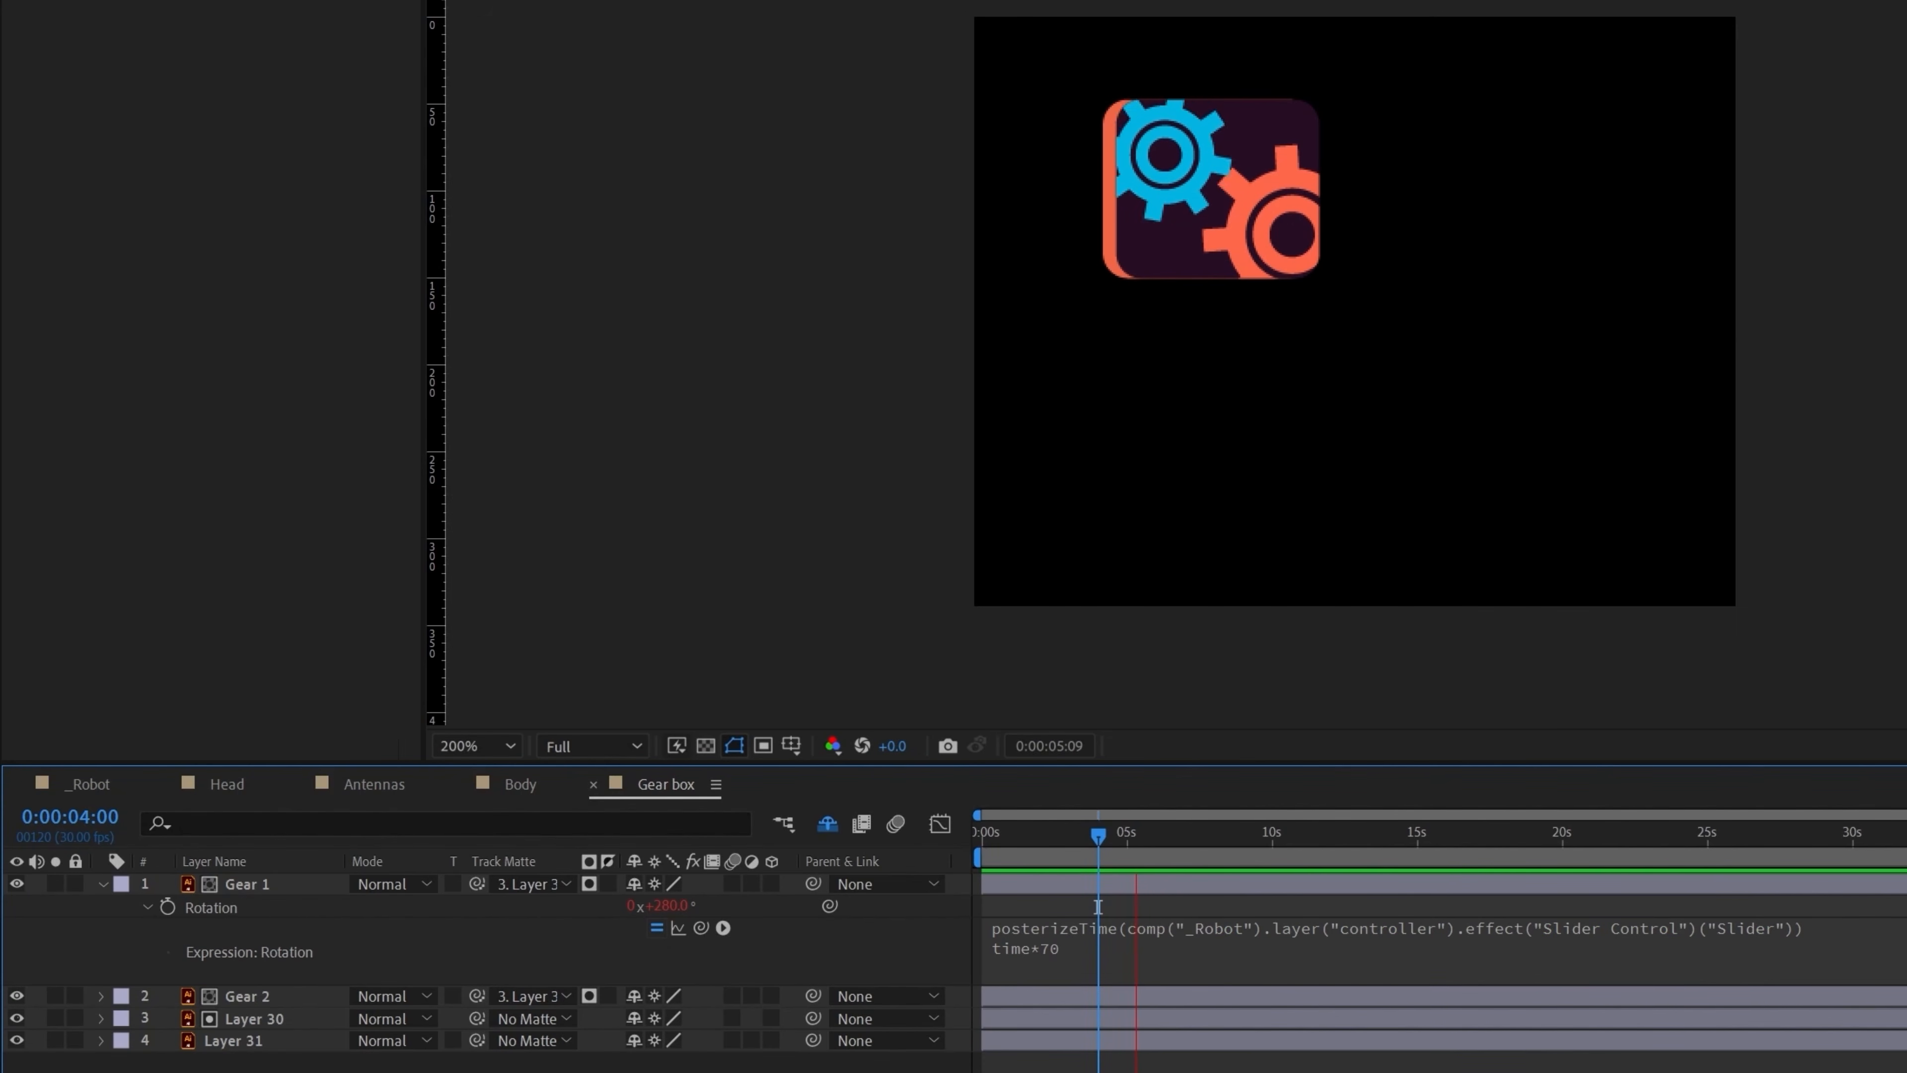
click(1304, 963)
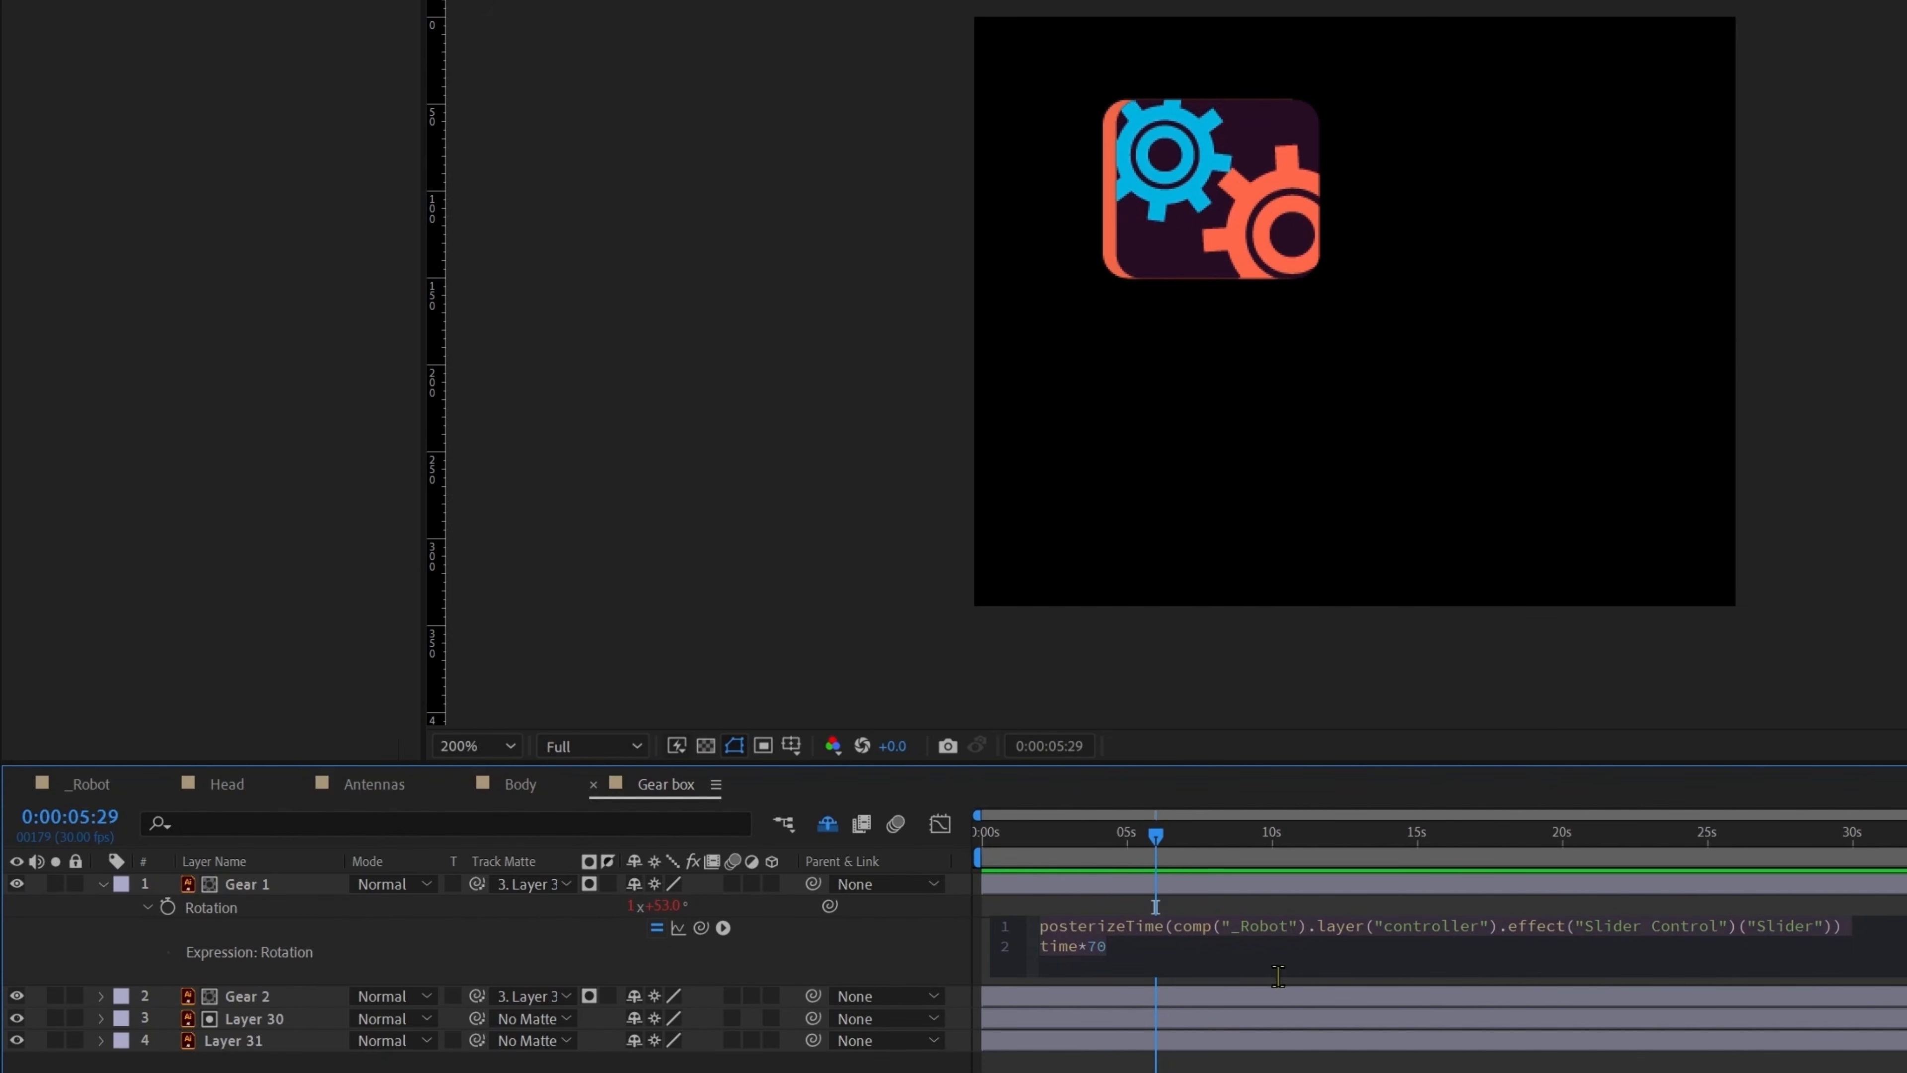
Step: Paste the expression onto Gear 2's Rotation as time*-70 and preview both gears turning
click(249, 998)
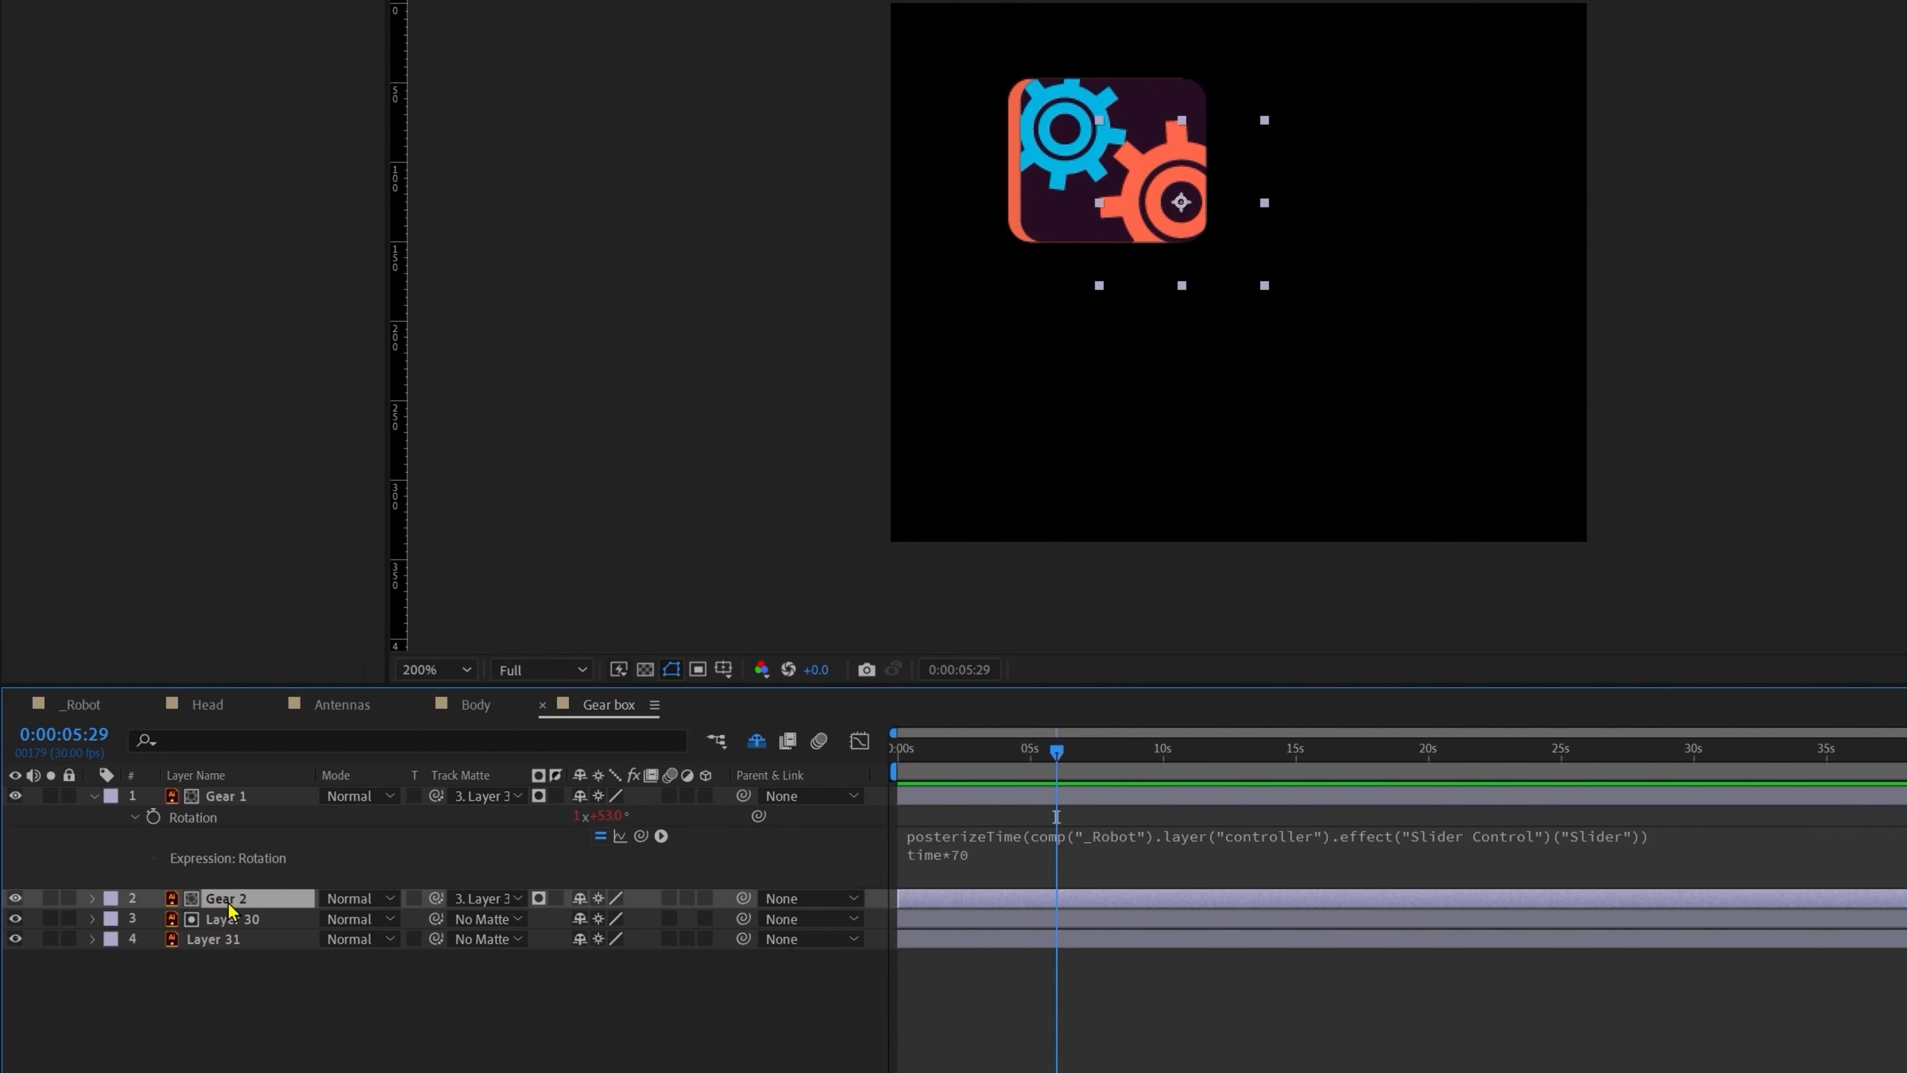
key(r)
alt+click(153, 919)
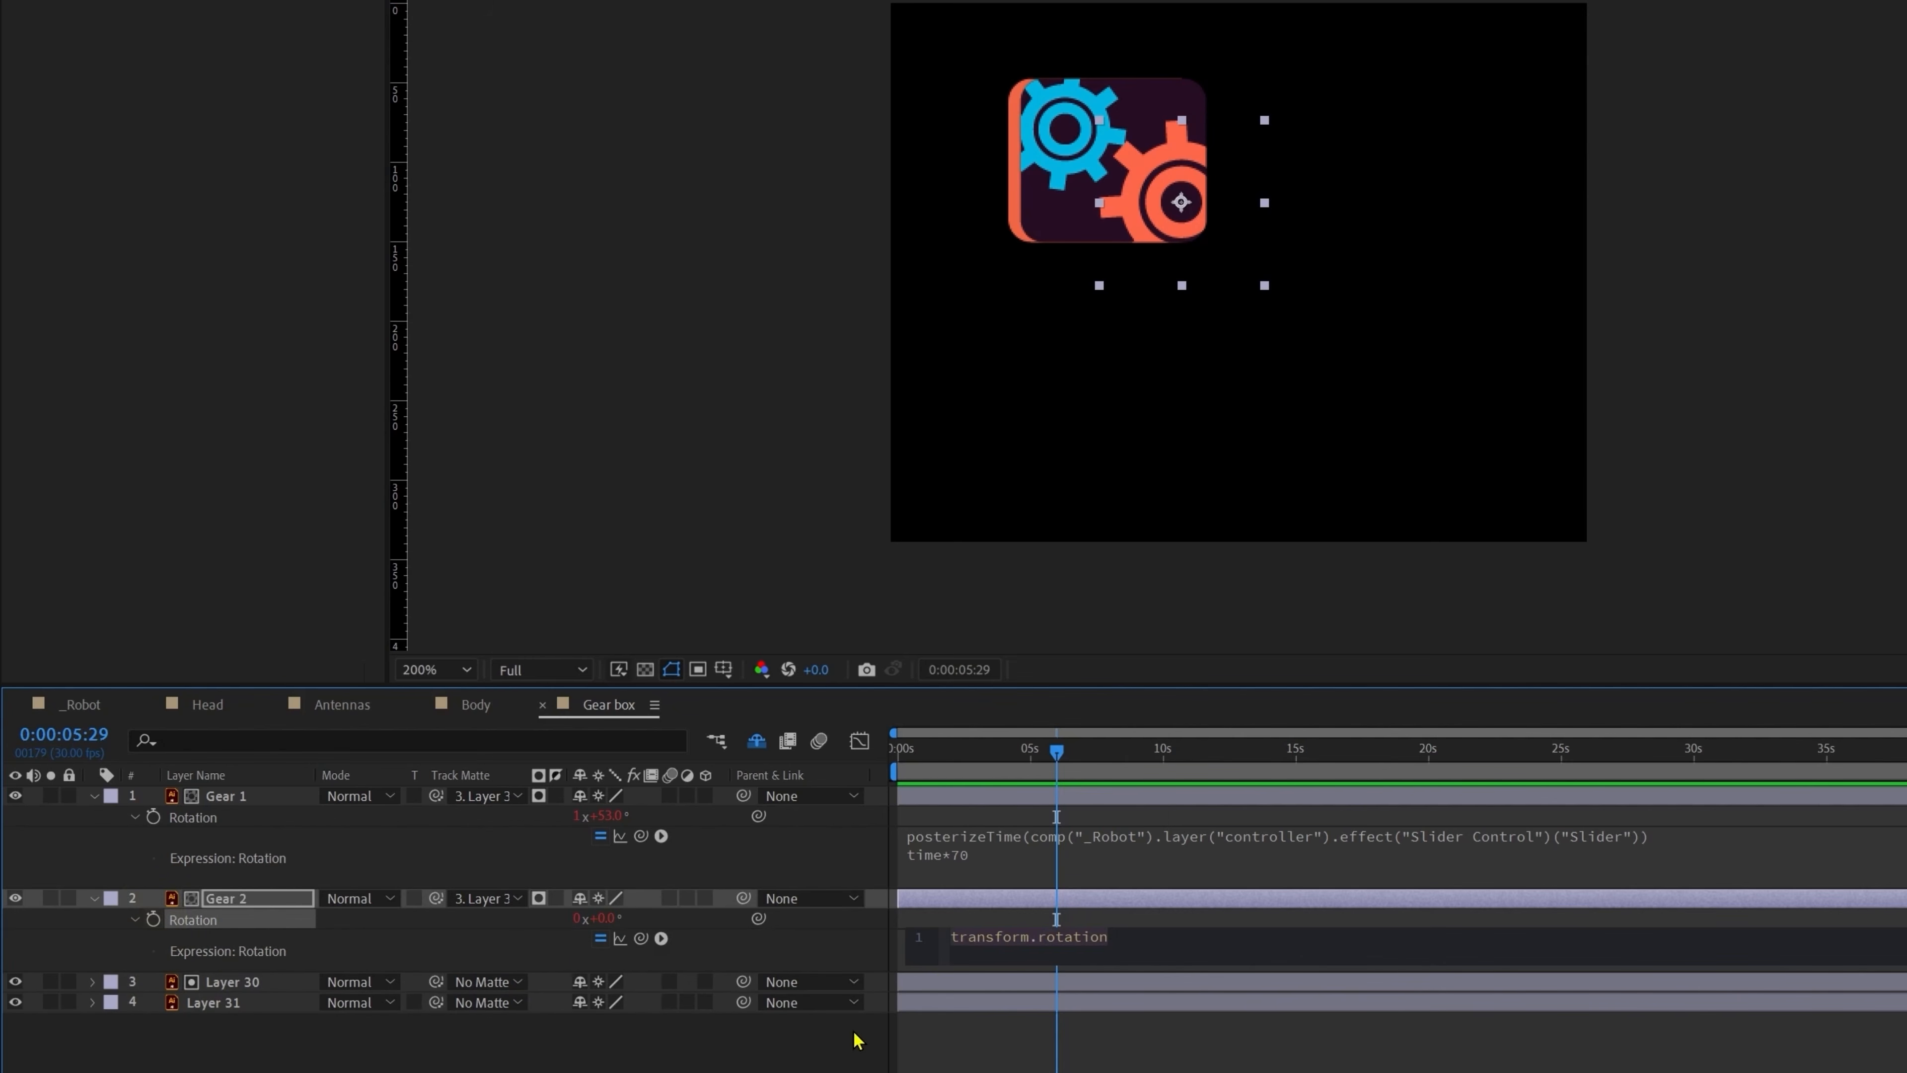
text(posterizeTime(comp("_Robot").layer("controller").effect("Slider Control")("Slider")) time*70)
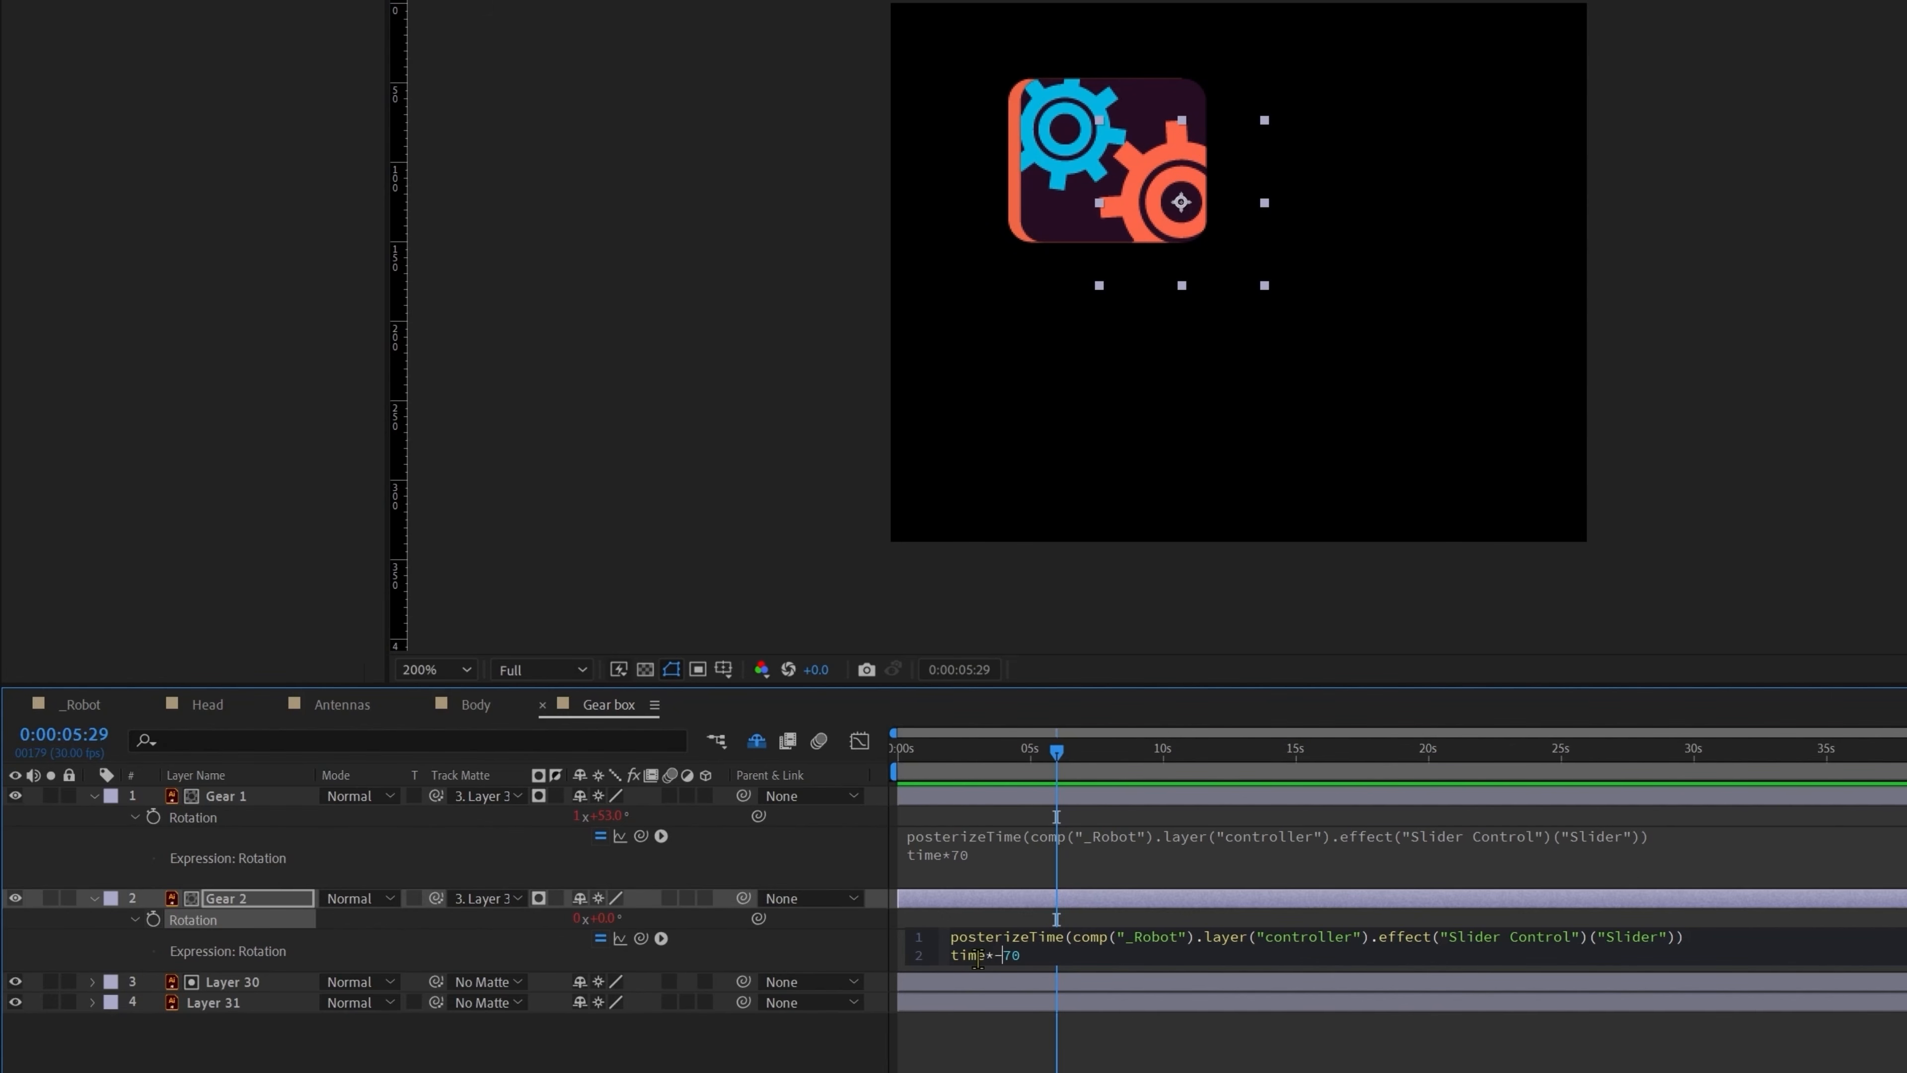
click(1205, 1061)
key(space)
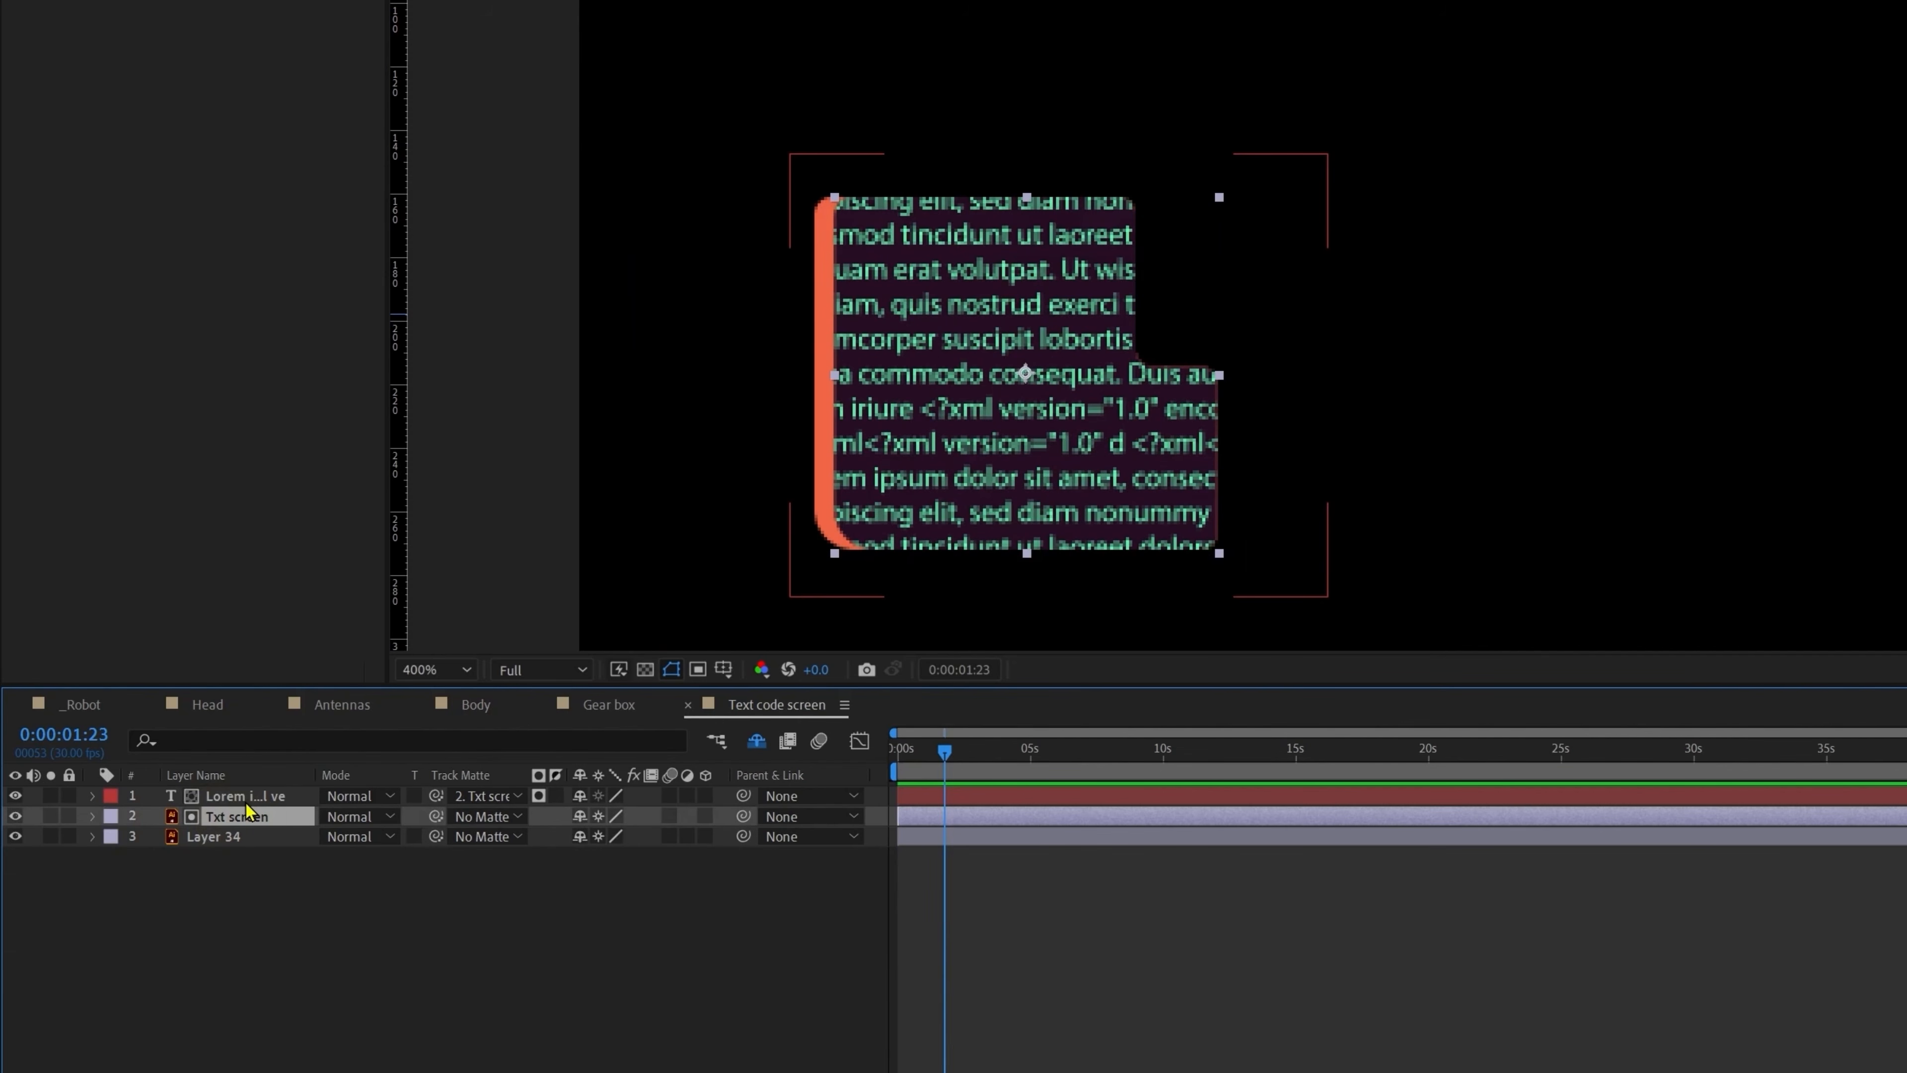
Step: Add a Character Offset animator to the code text layer with a time*50 expression
click(247, 806)
click(245, 799)
click(93, 796)
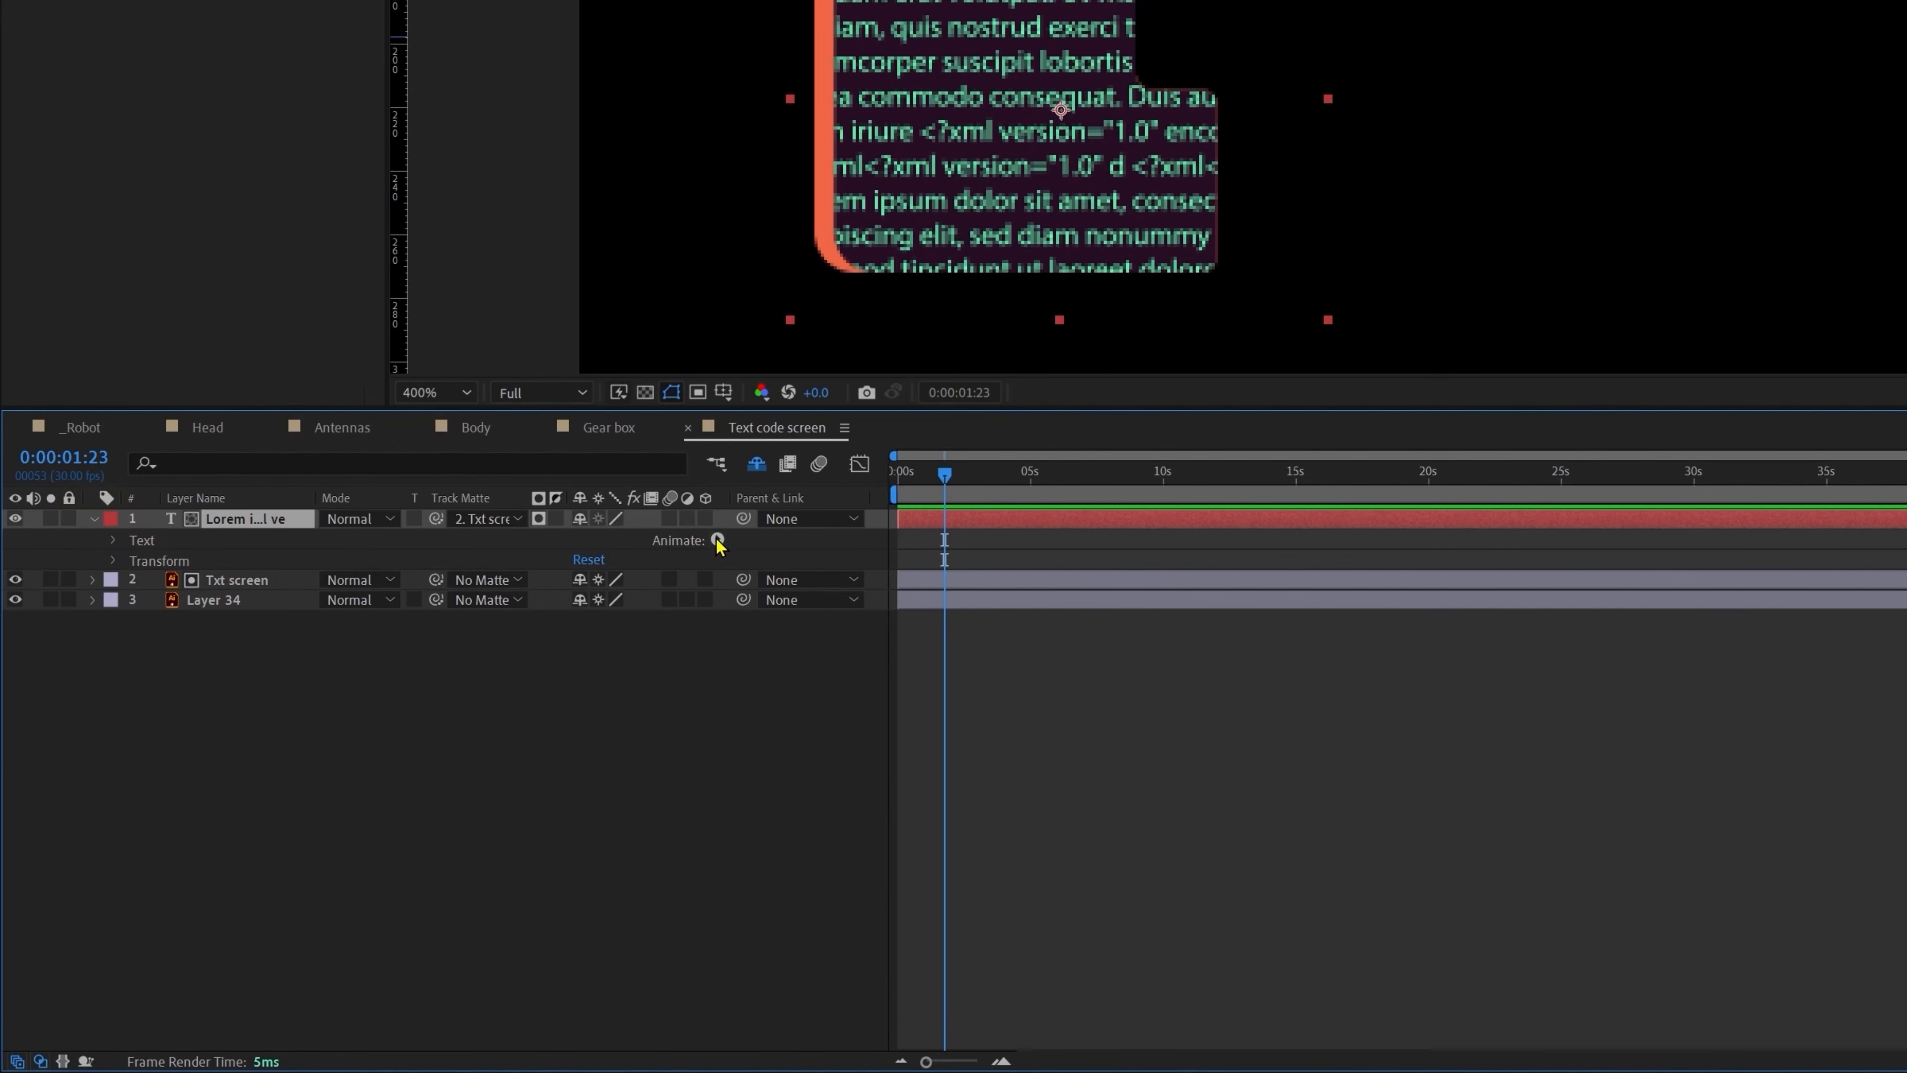
click(717, 540)
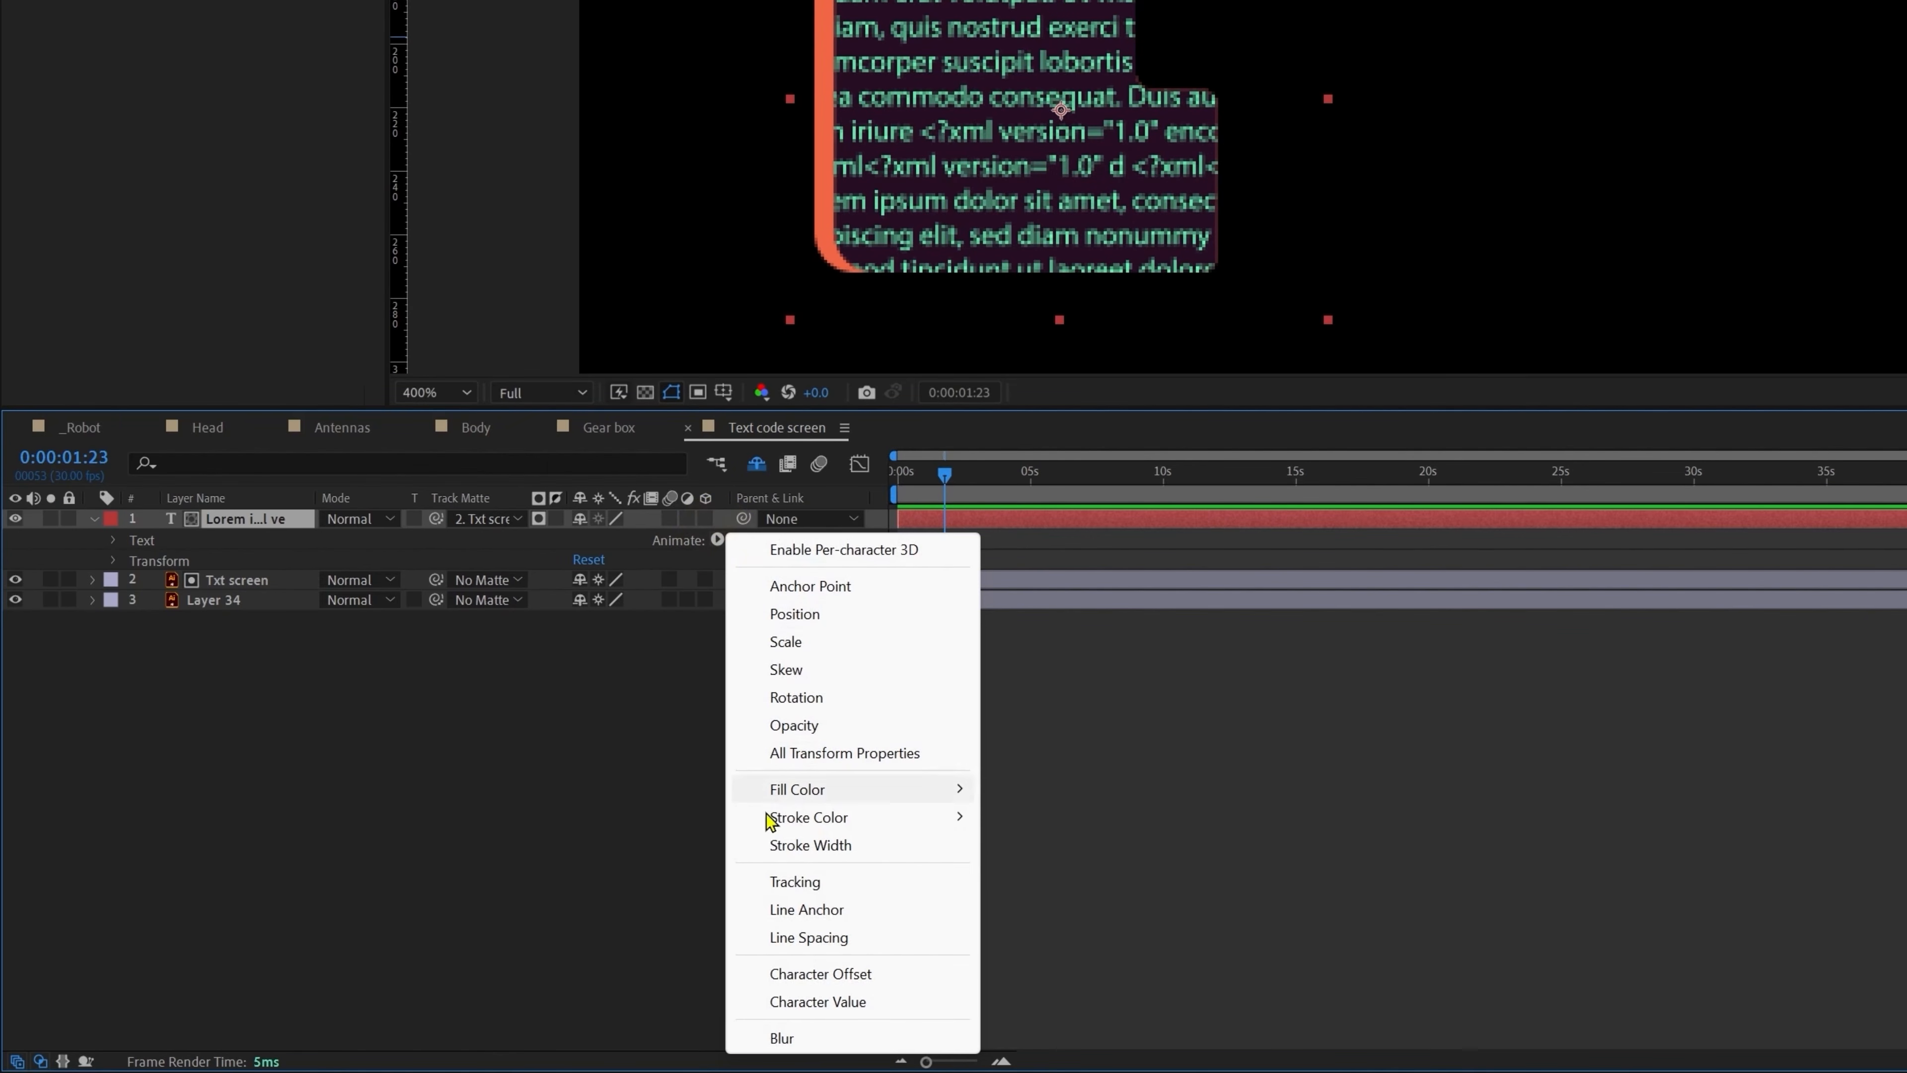
click(806, 981)
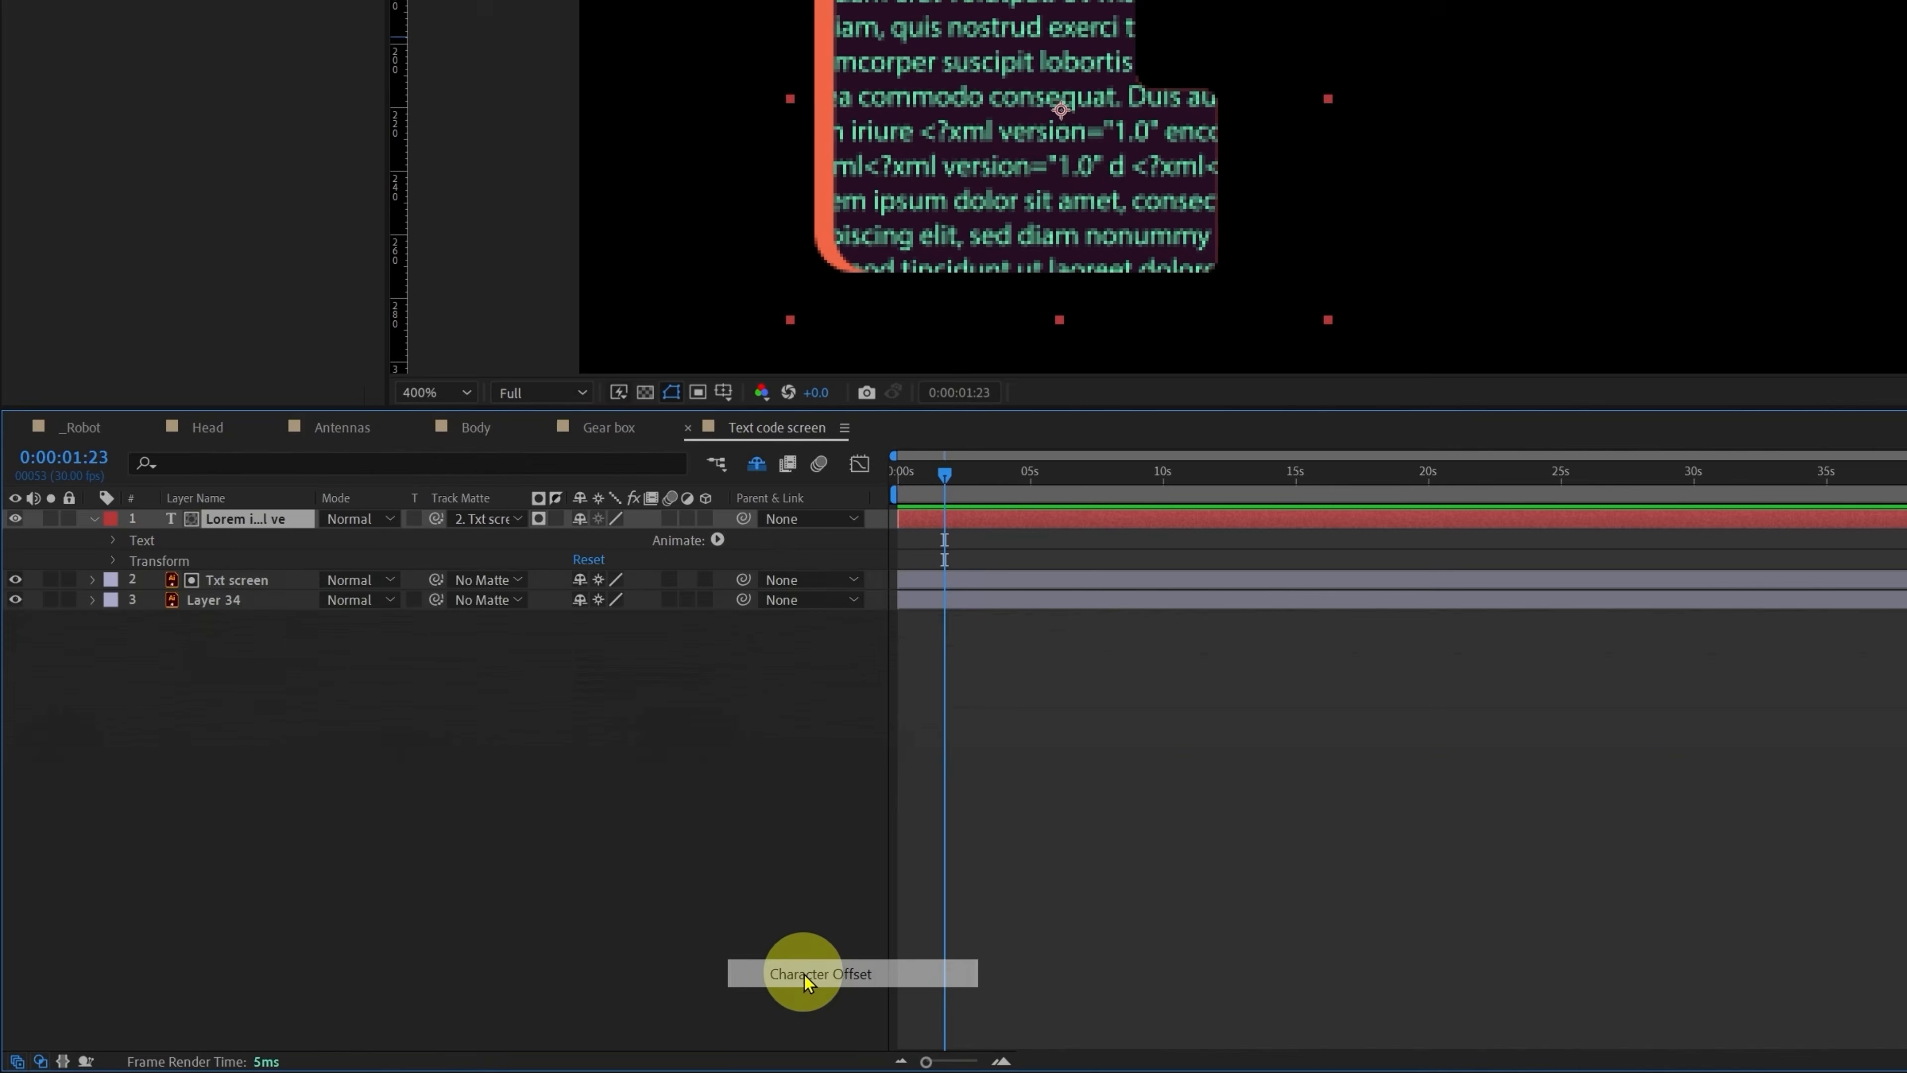
drag(580, 702, 637, 709)
mouse_move(637, 907)
mouse_down()
mouse_move(584, 907)
mouse_move(681, 916)
mouse_move(659, 918)
mouse_up()
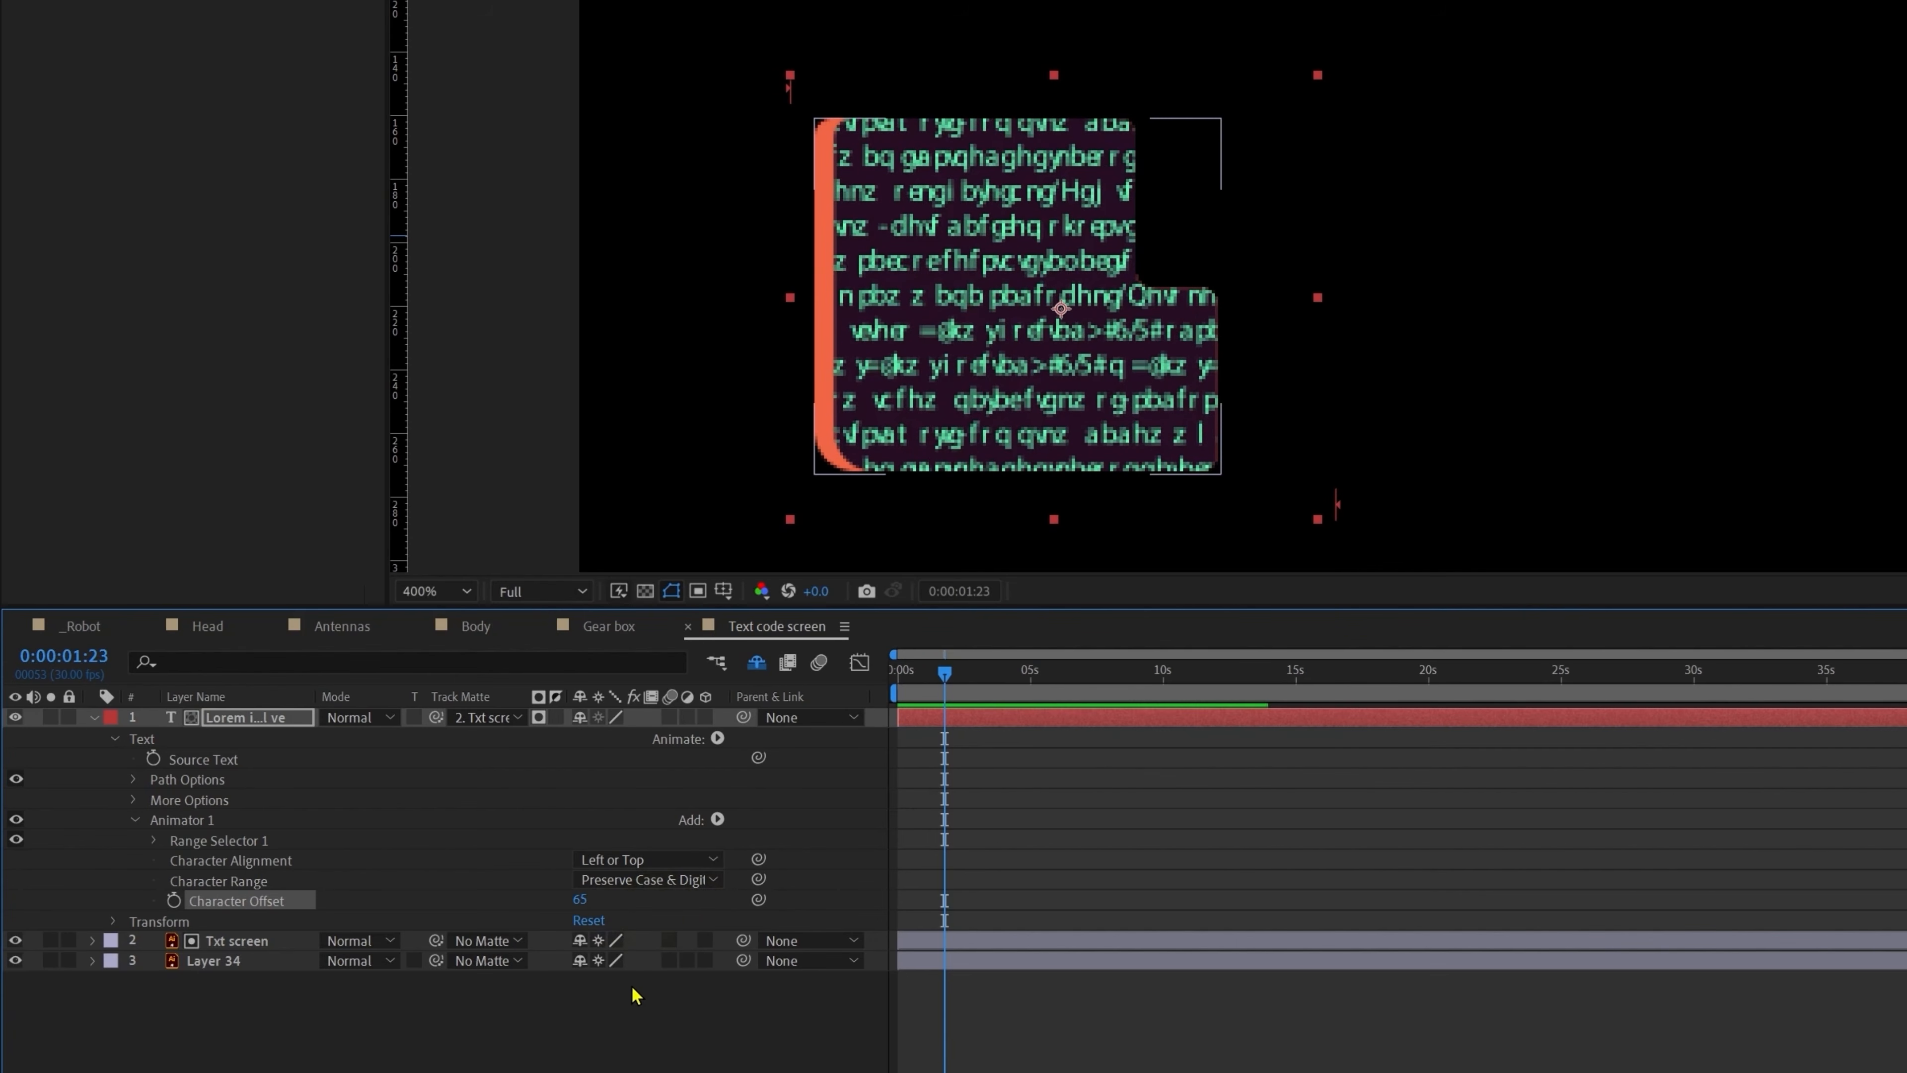
key(ctrl+z)
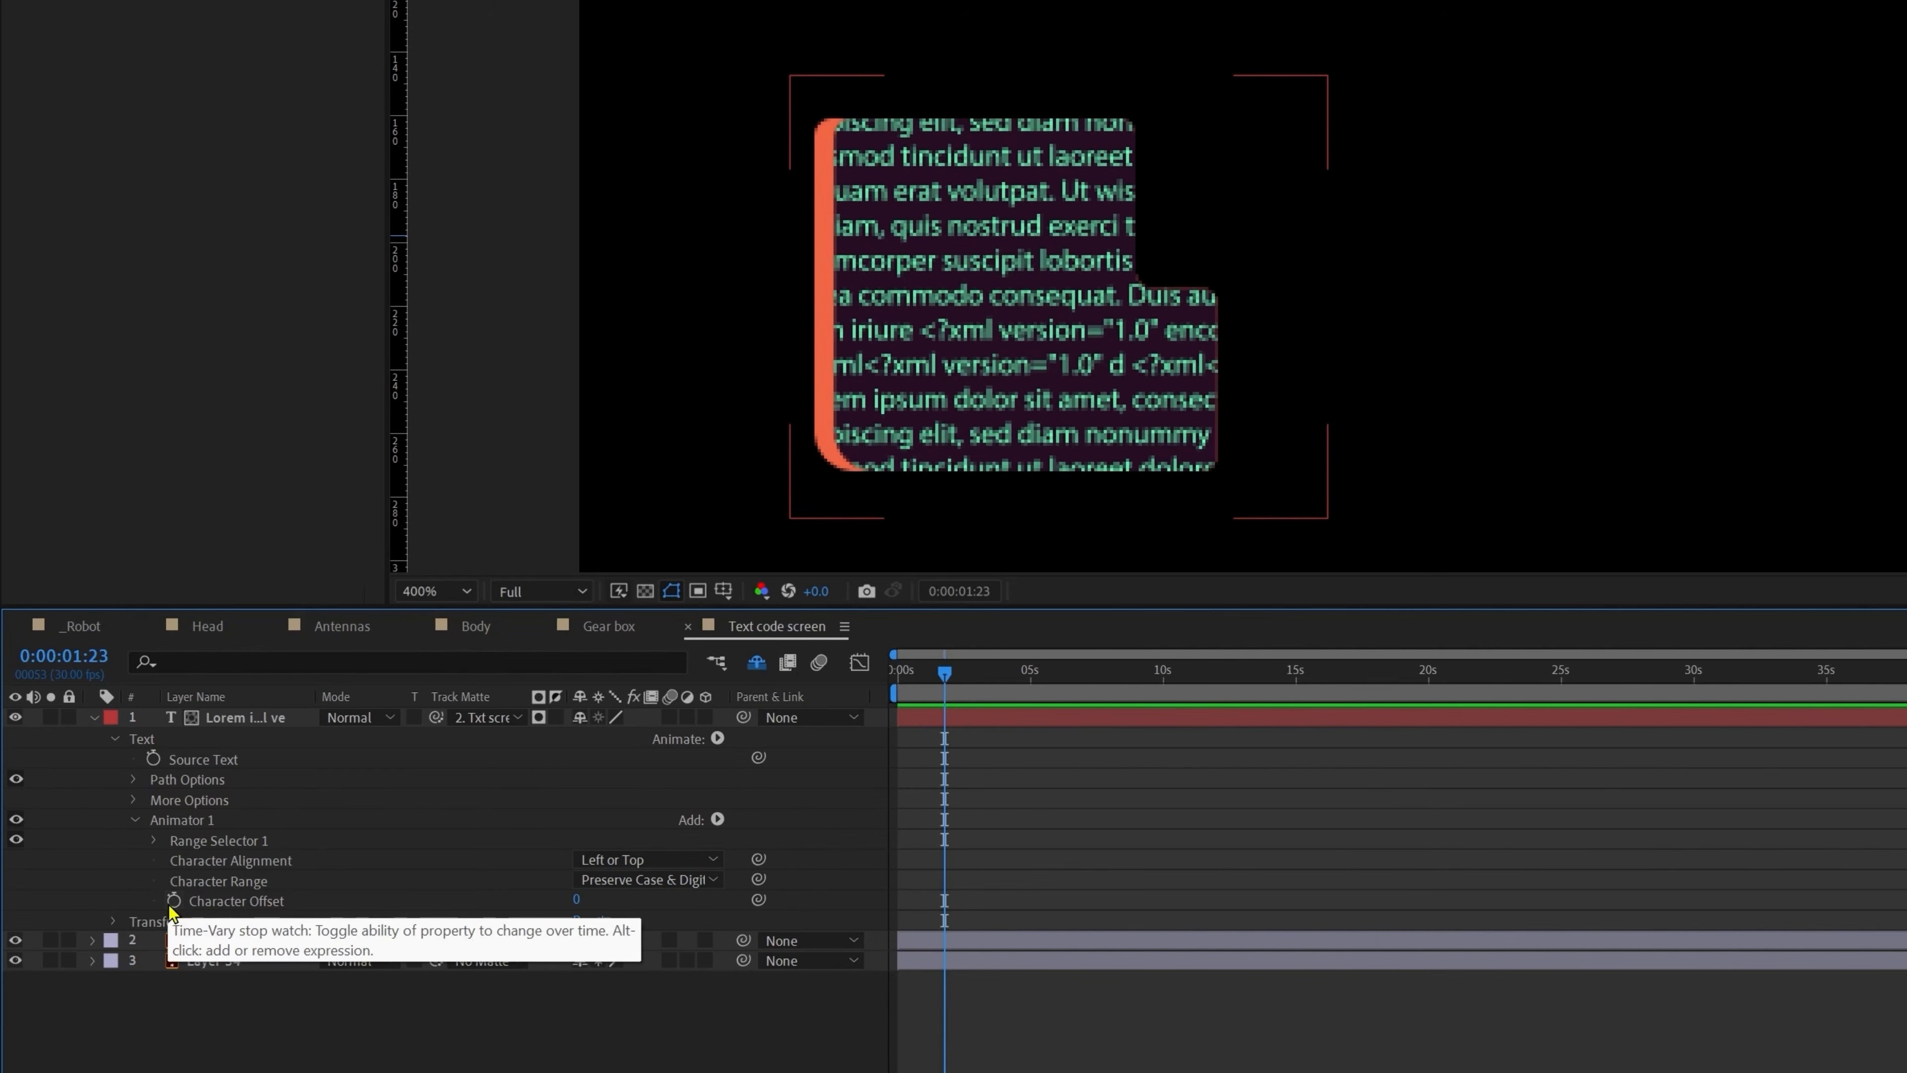
alt+click(173, 904)
text(time*50)
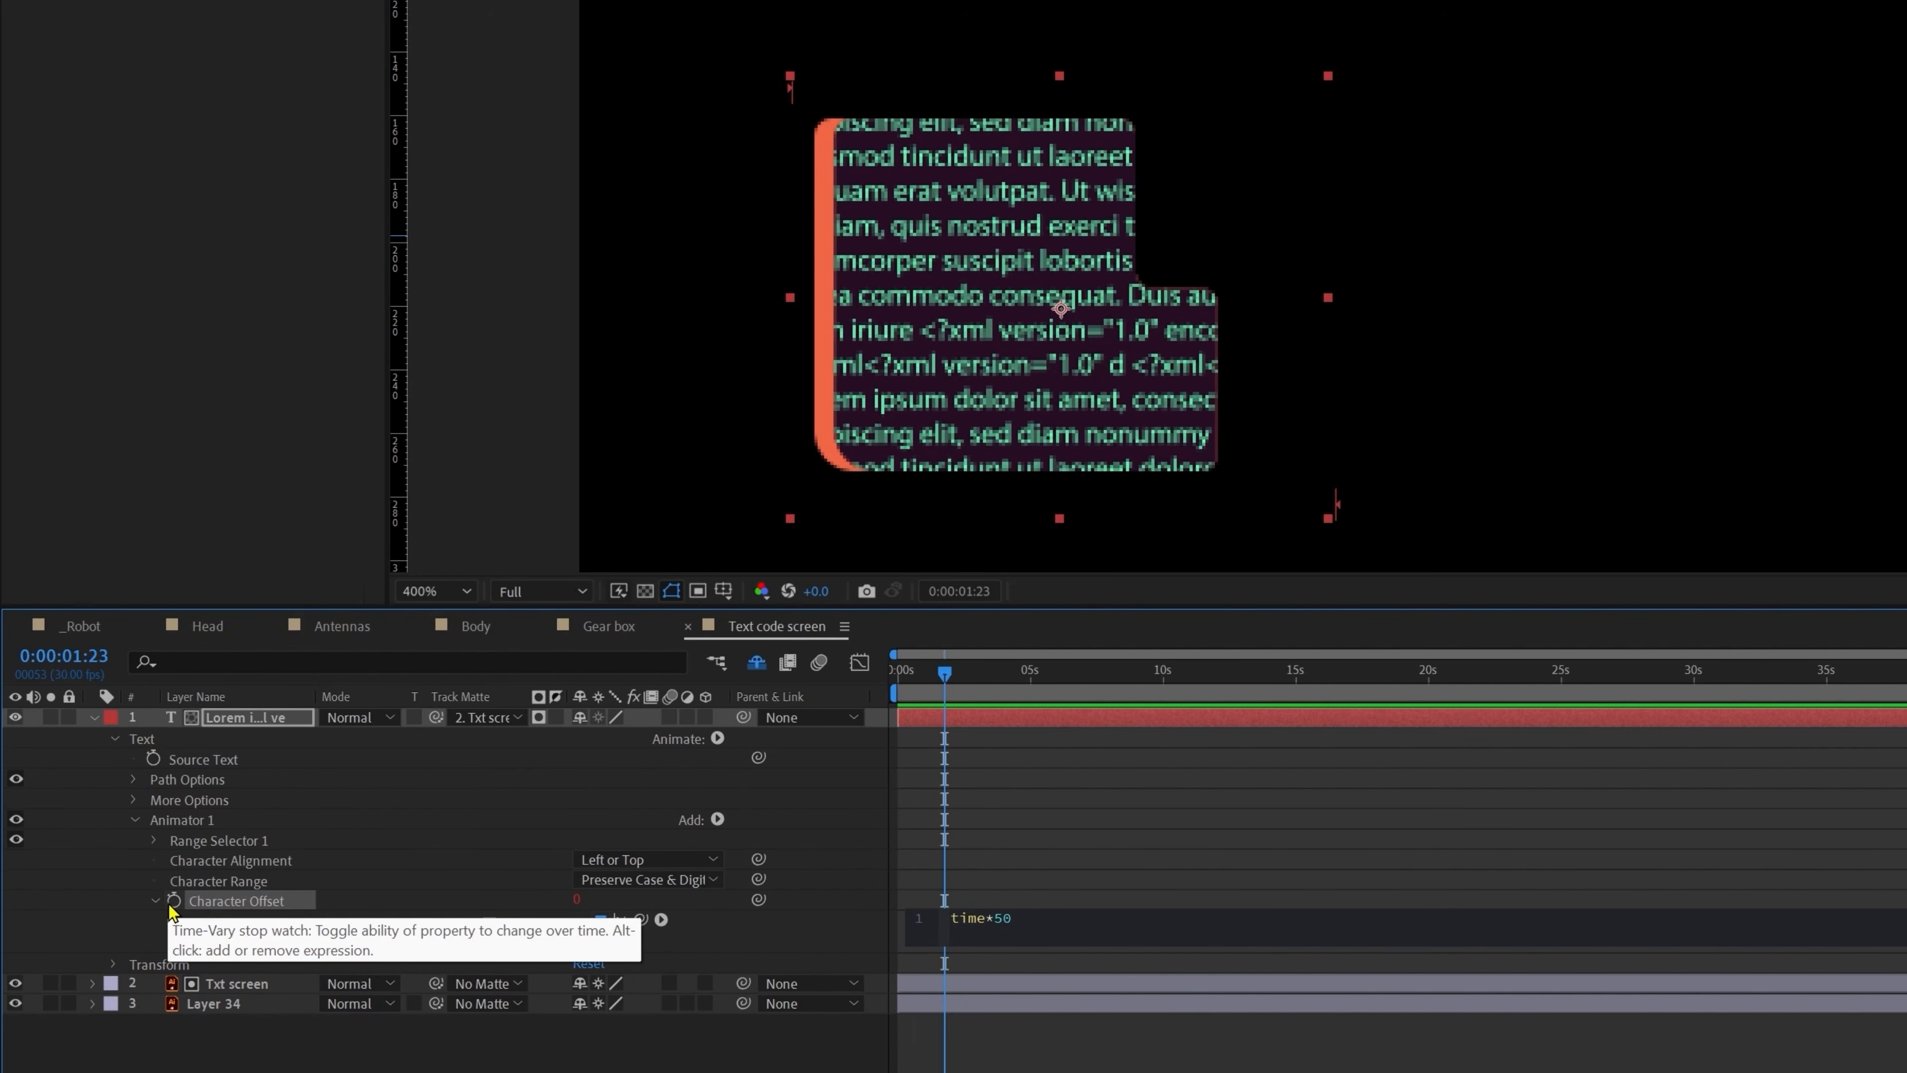
key(KP_Enter)
Step: Copy Gear 2's posterizeTime line above time*50 and preview the stepped text scramble
click(600, 625)
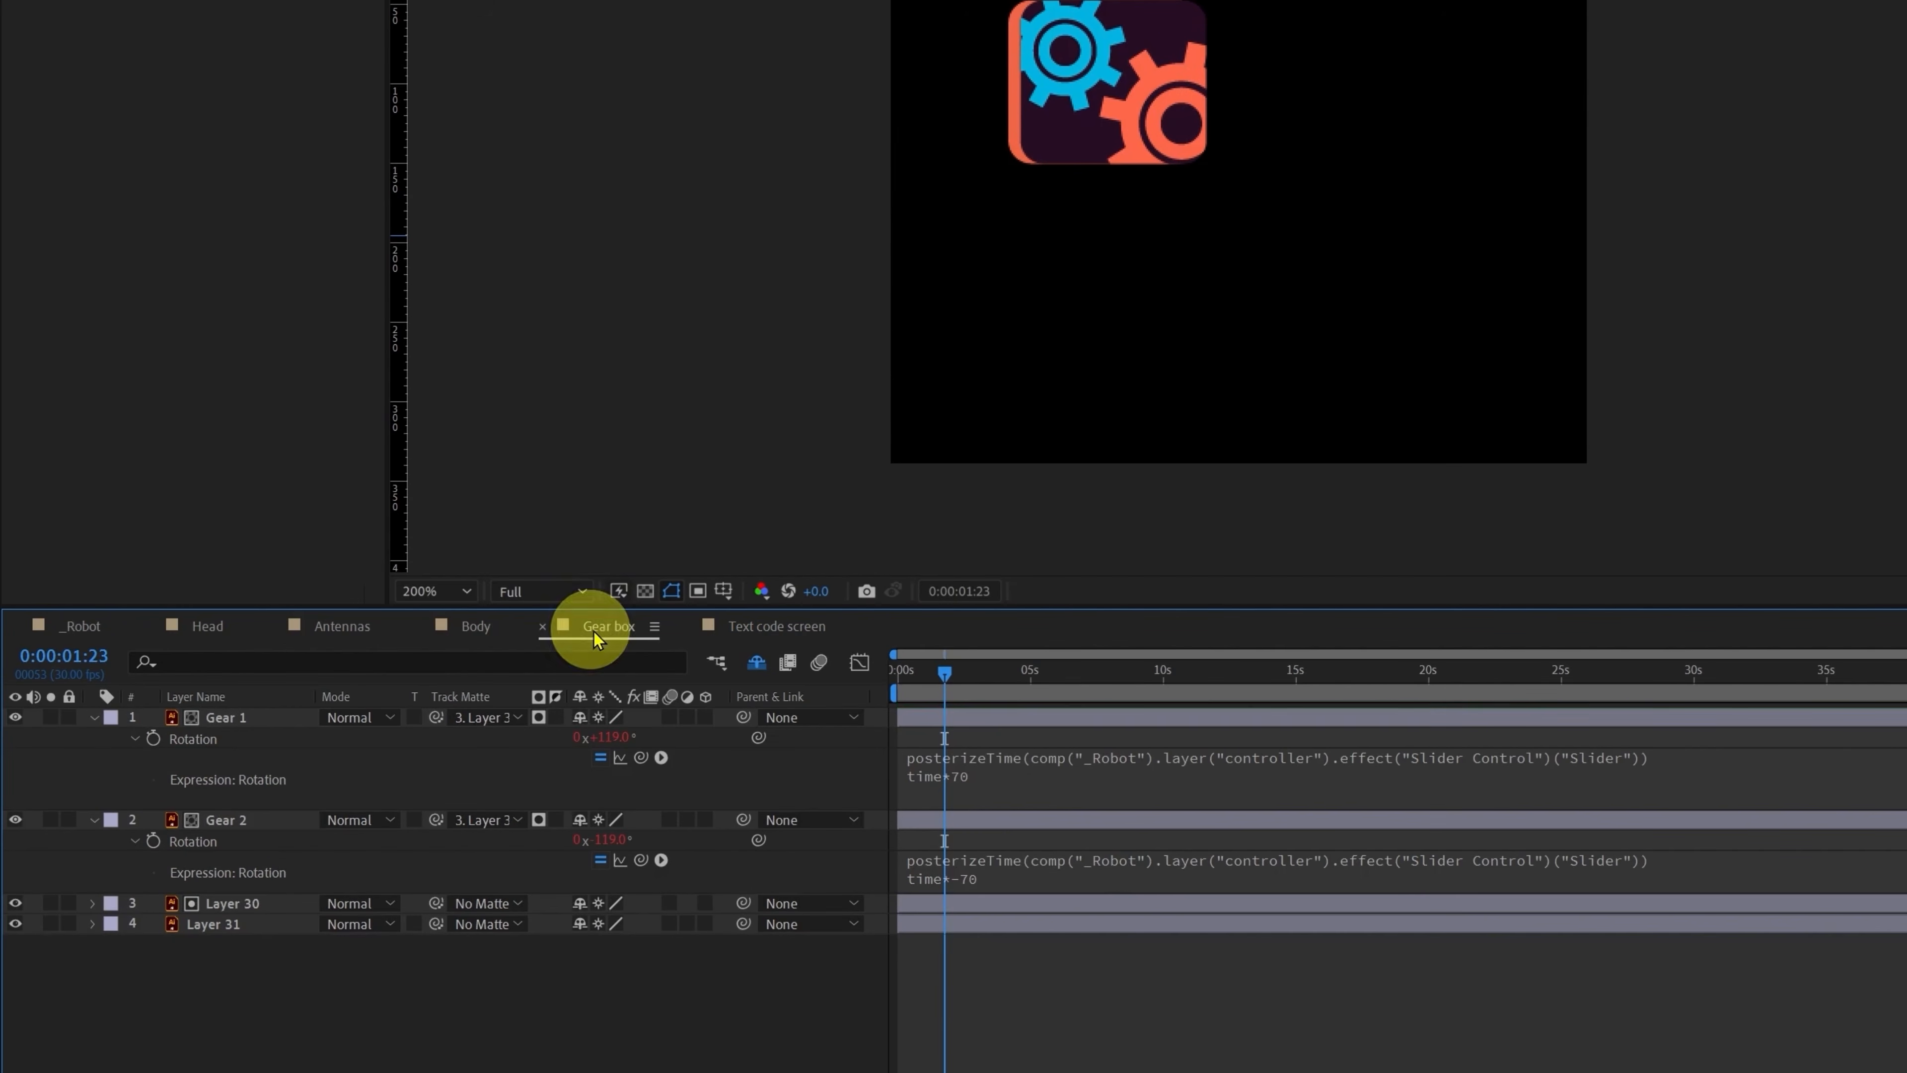
click(1116, 864)
click(944, 860)
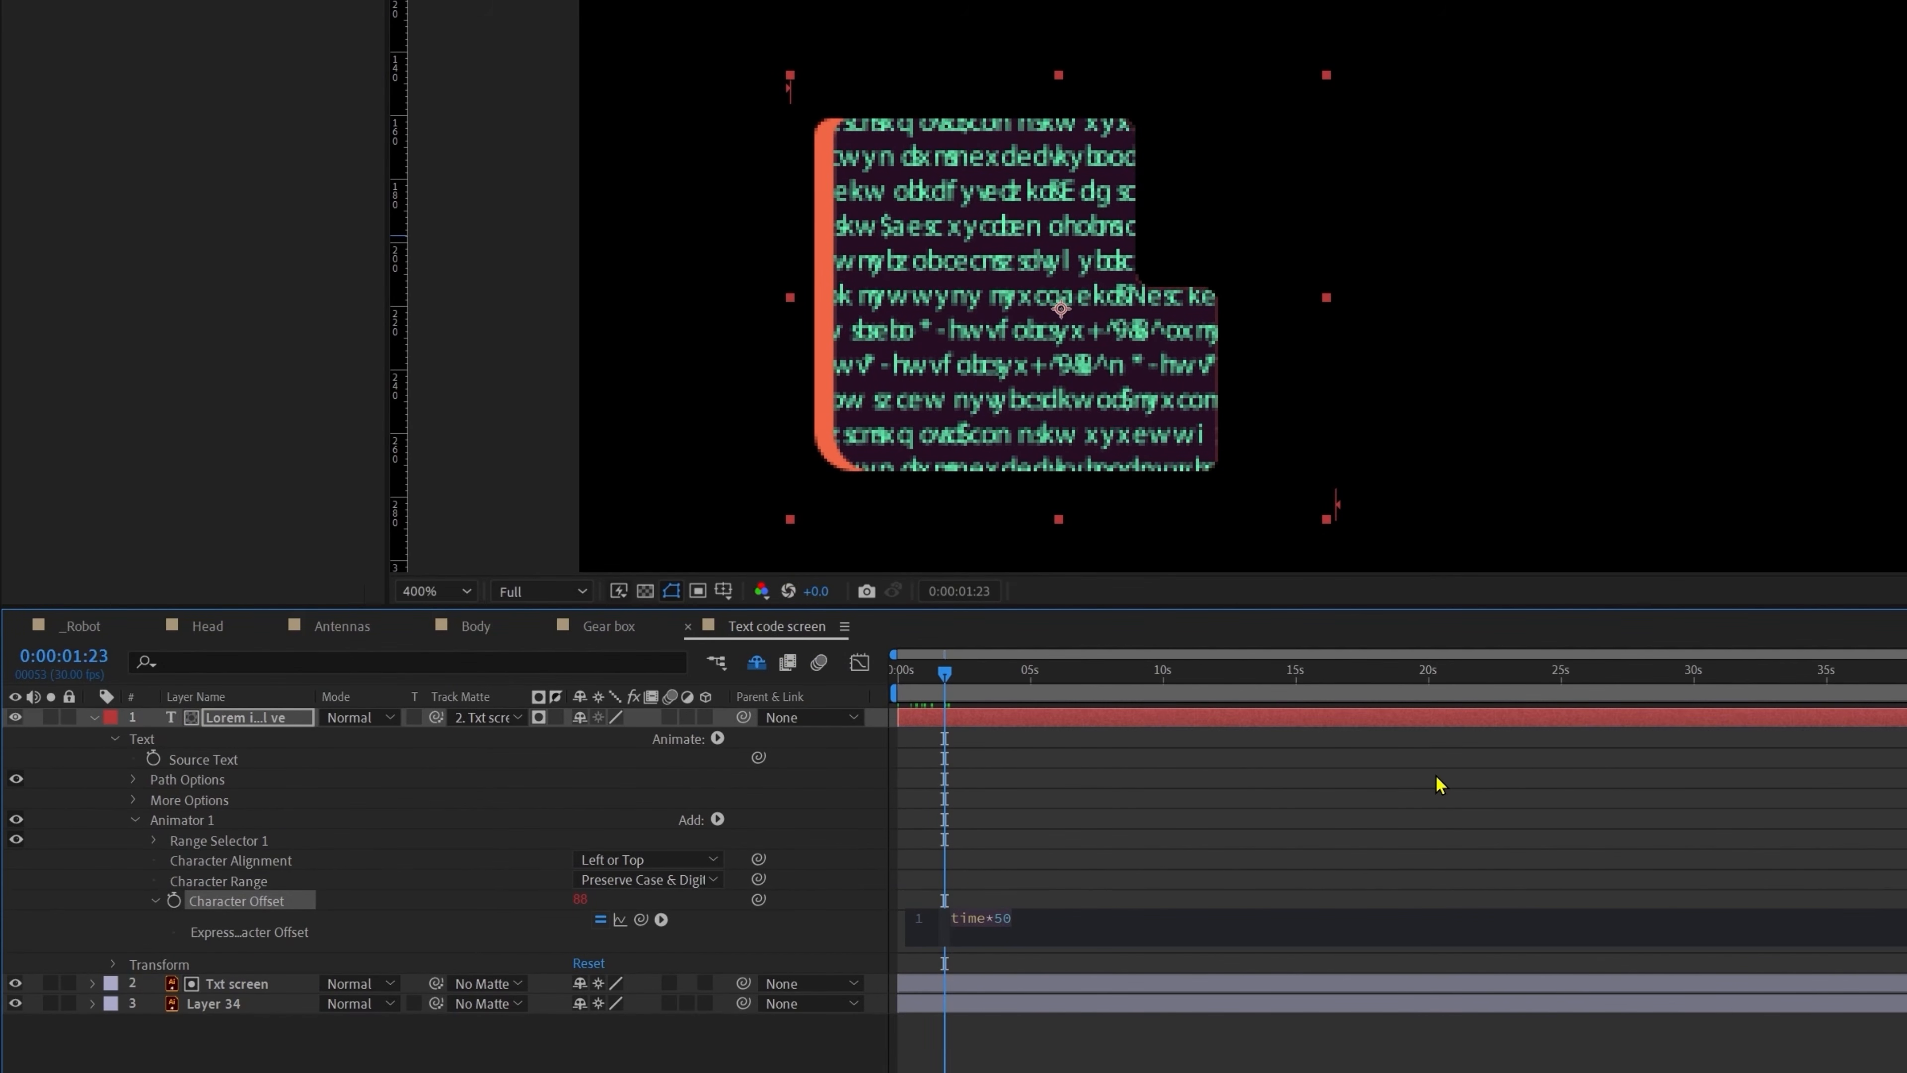
key(Left)
key(Return)
key(Up)
key(ctrl+v)
click(1146, 832)
key(space)
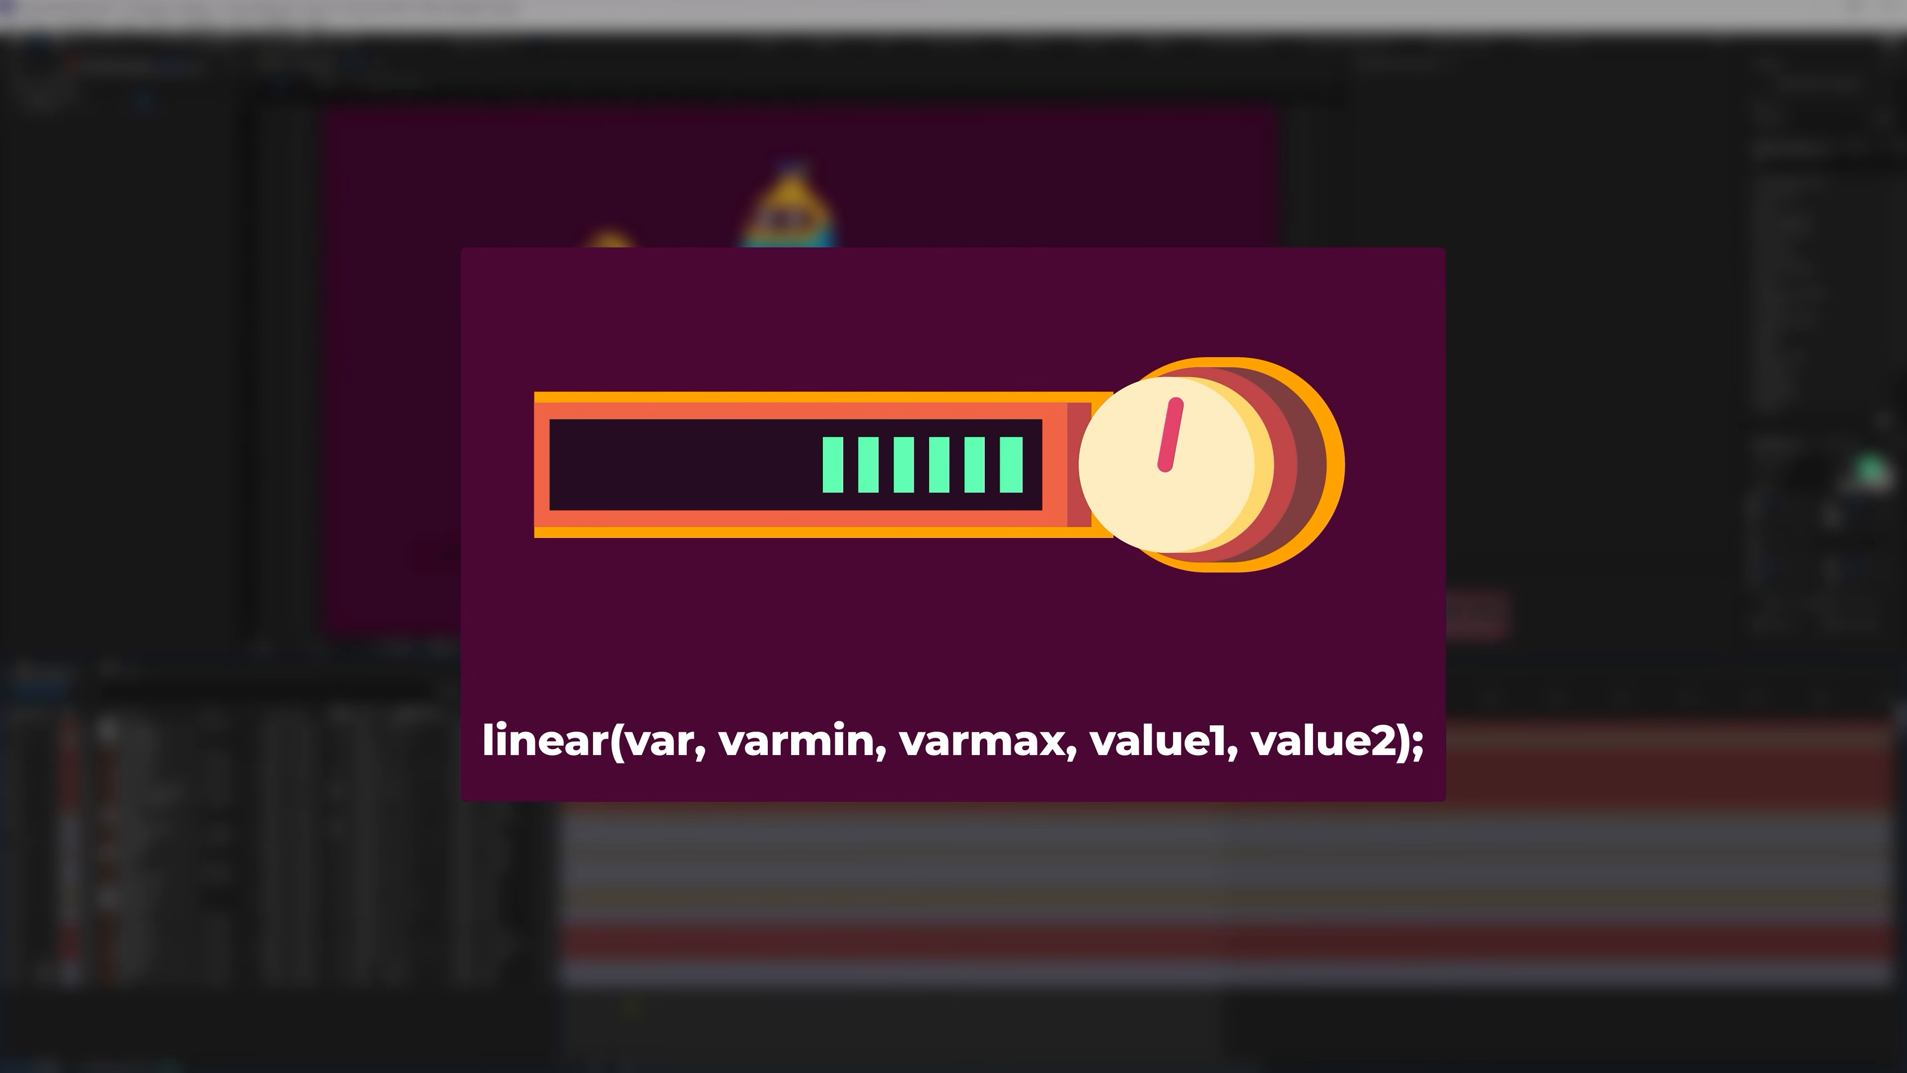
Step: In the Dial 1 comp, give the knob's Rotation a wiggle(1,180) expression
click(129, 668)
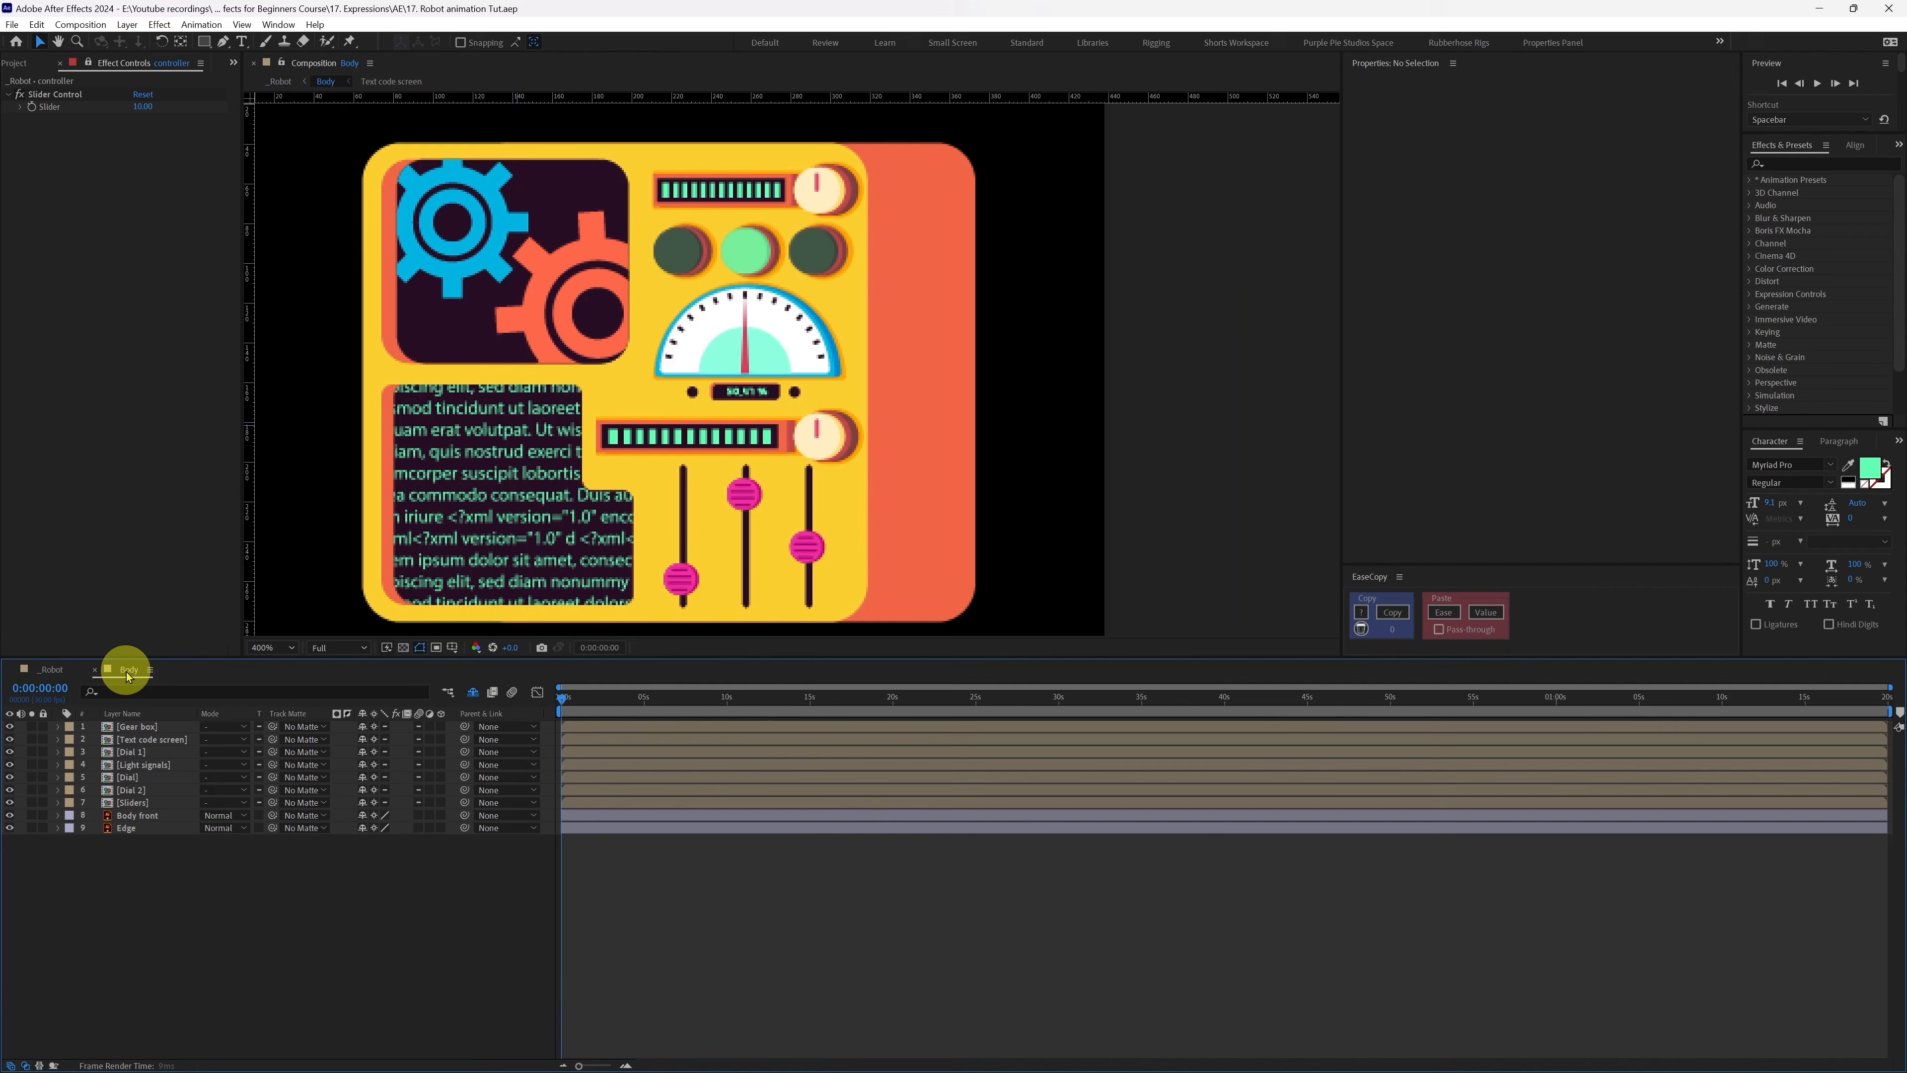
double_click(150, 753)
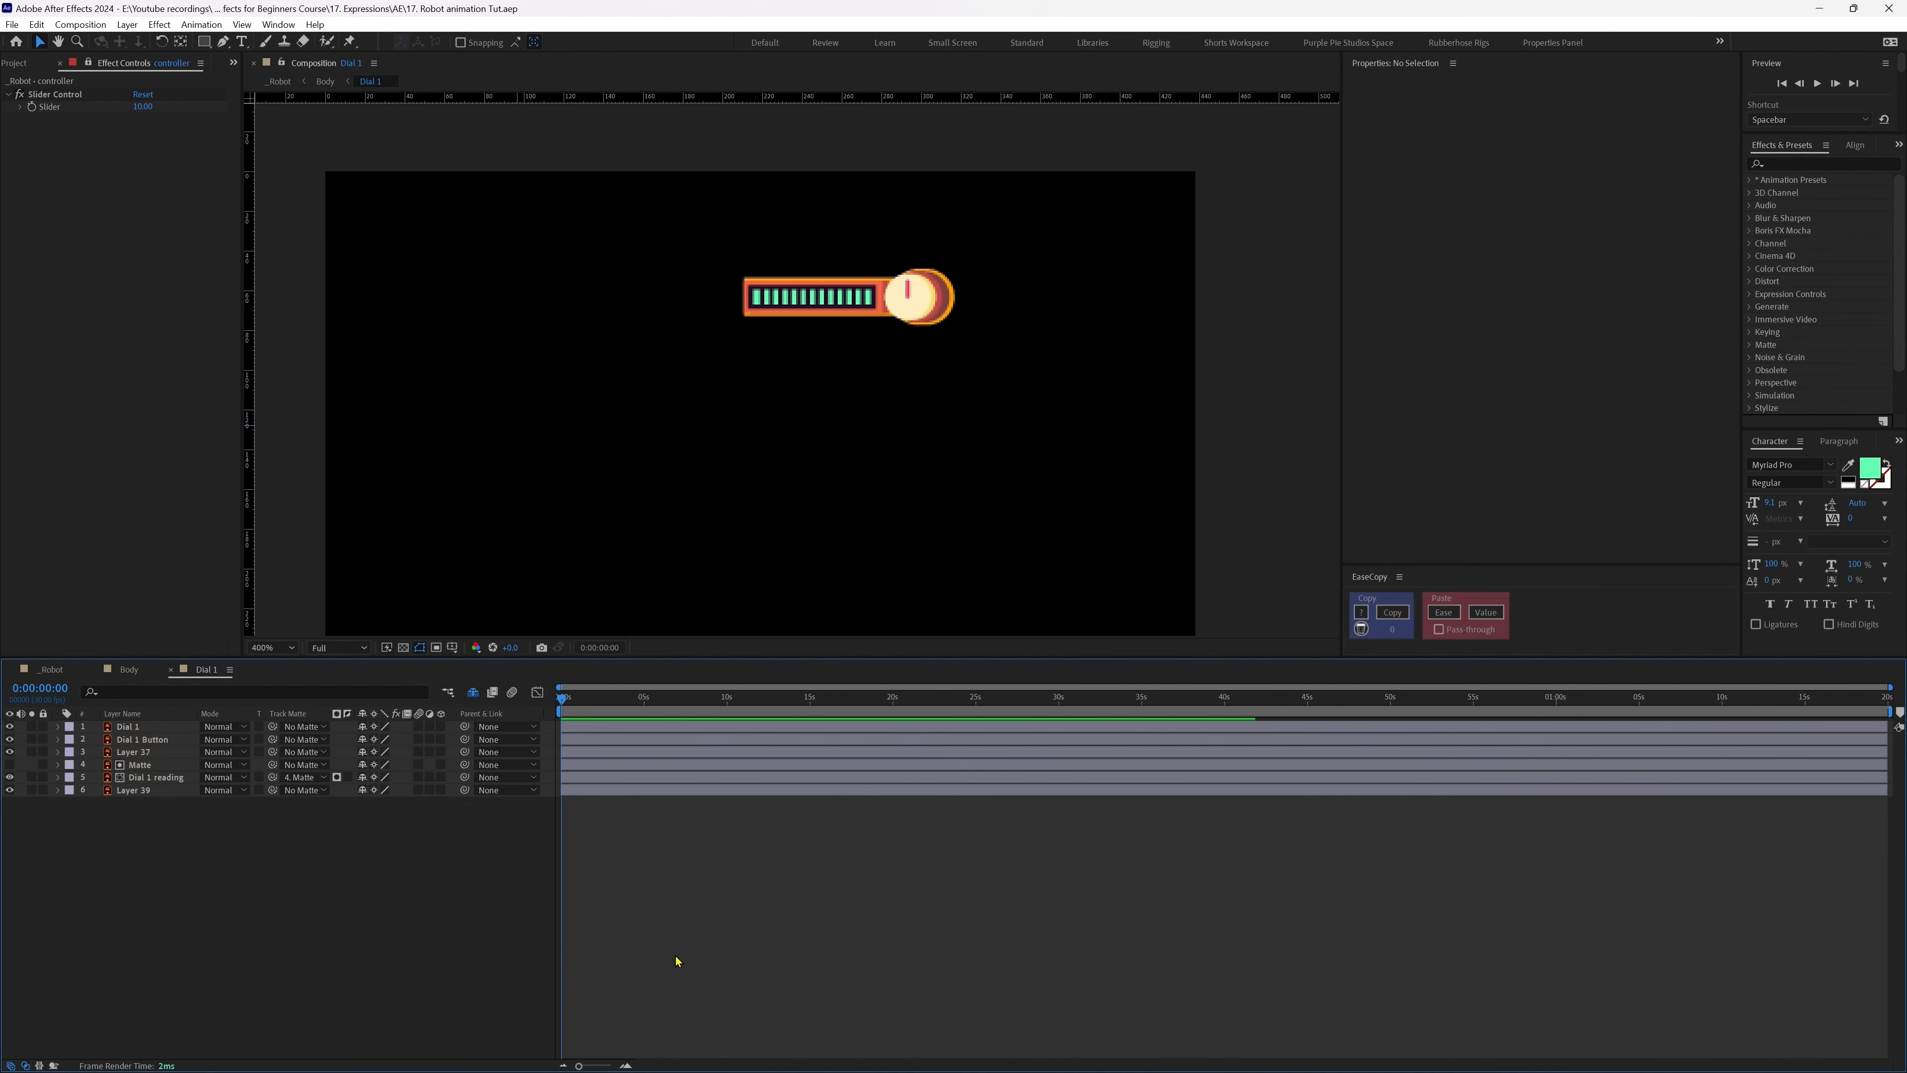
click(129, 727)
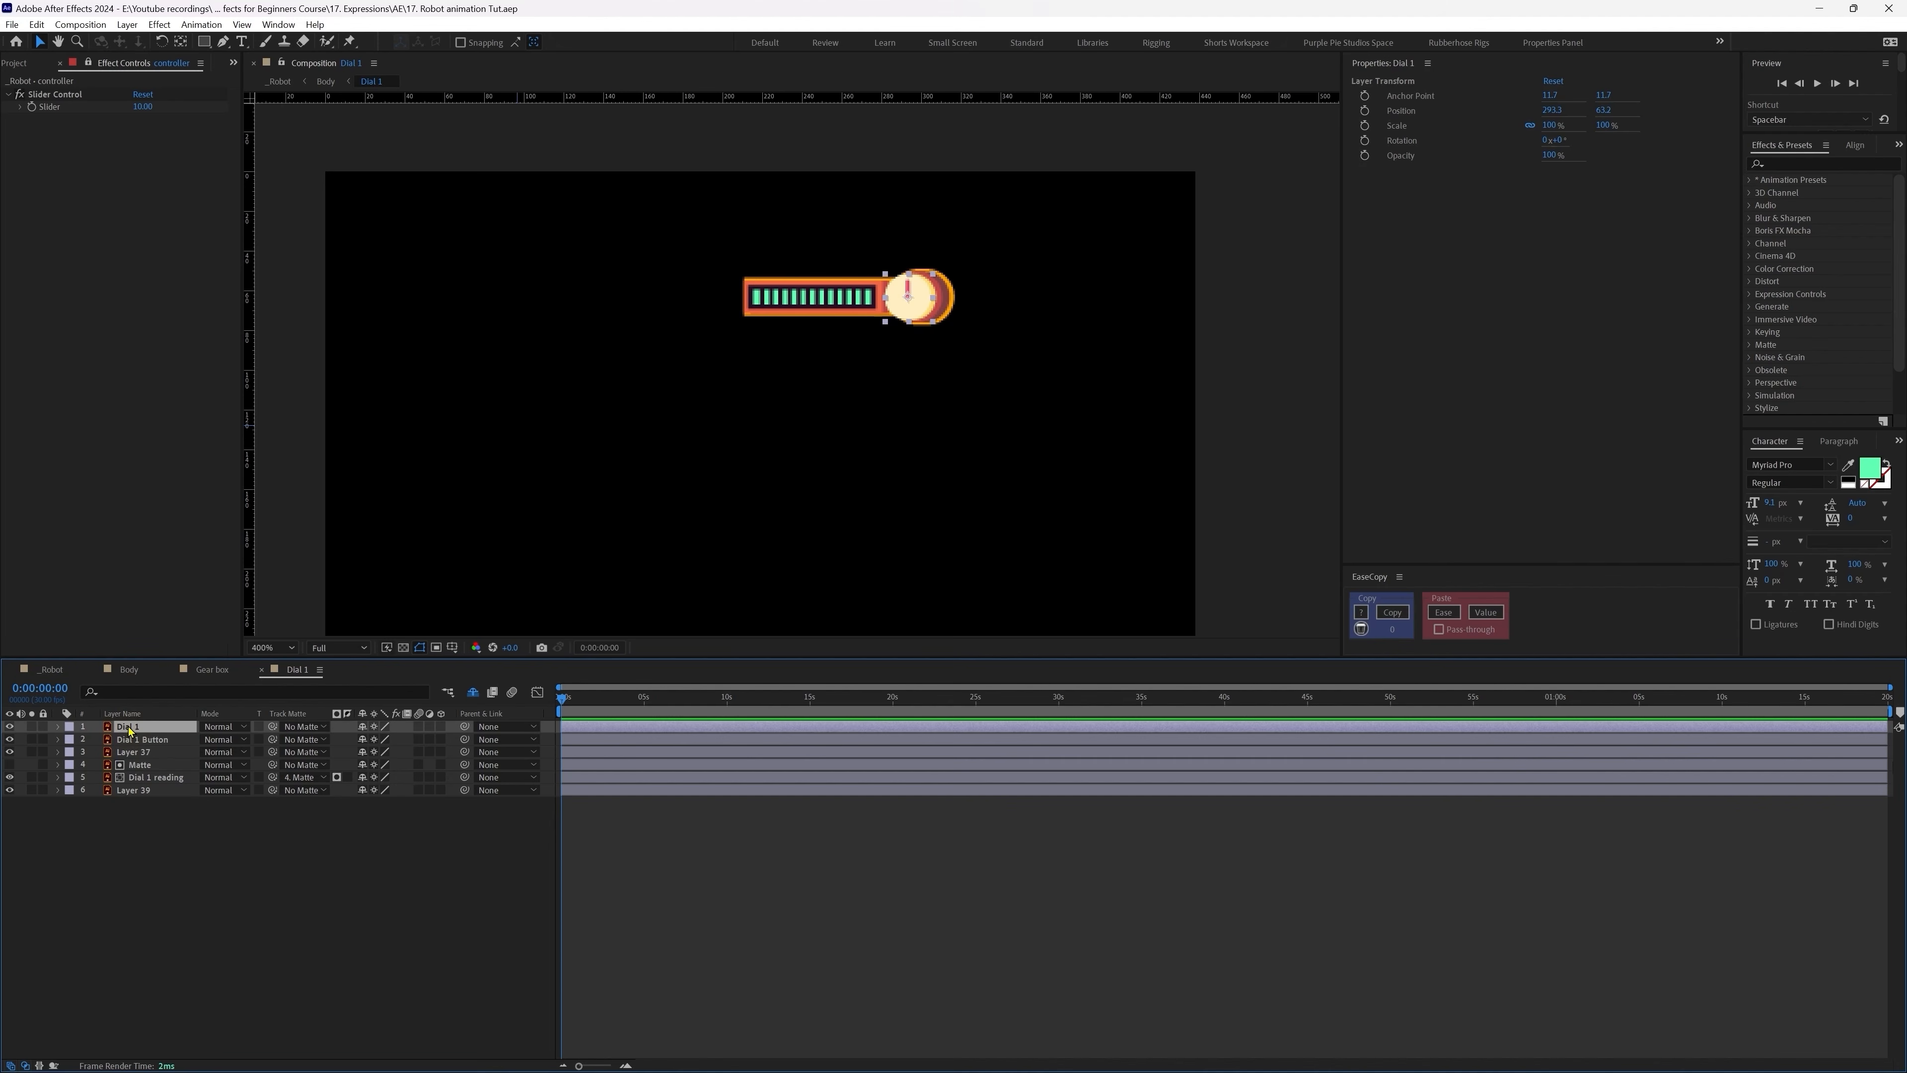
key(r)
alt+click(96, 740)
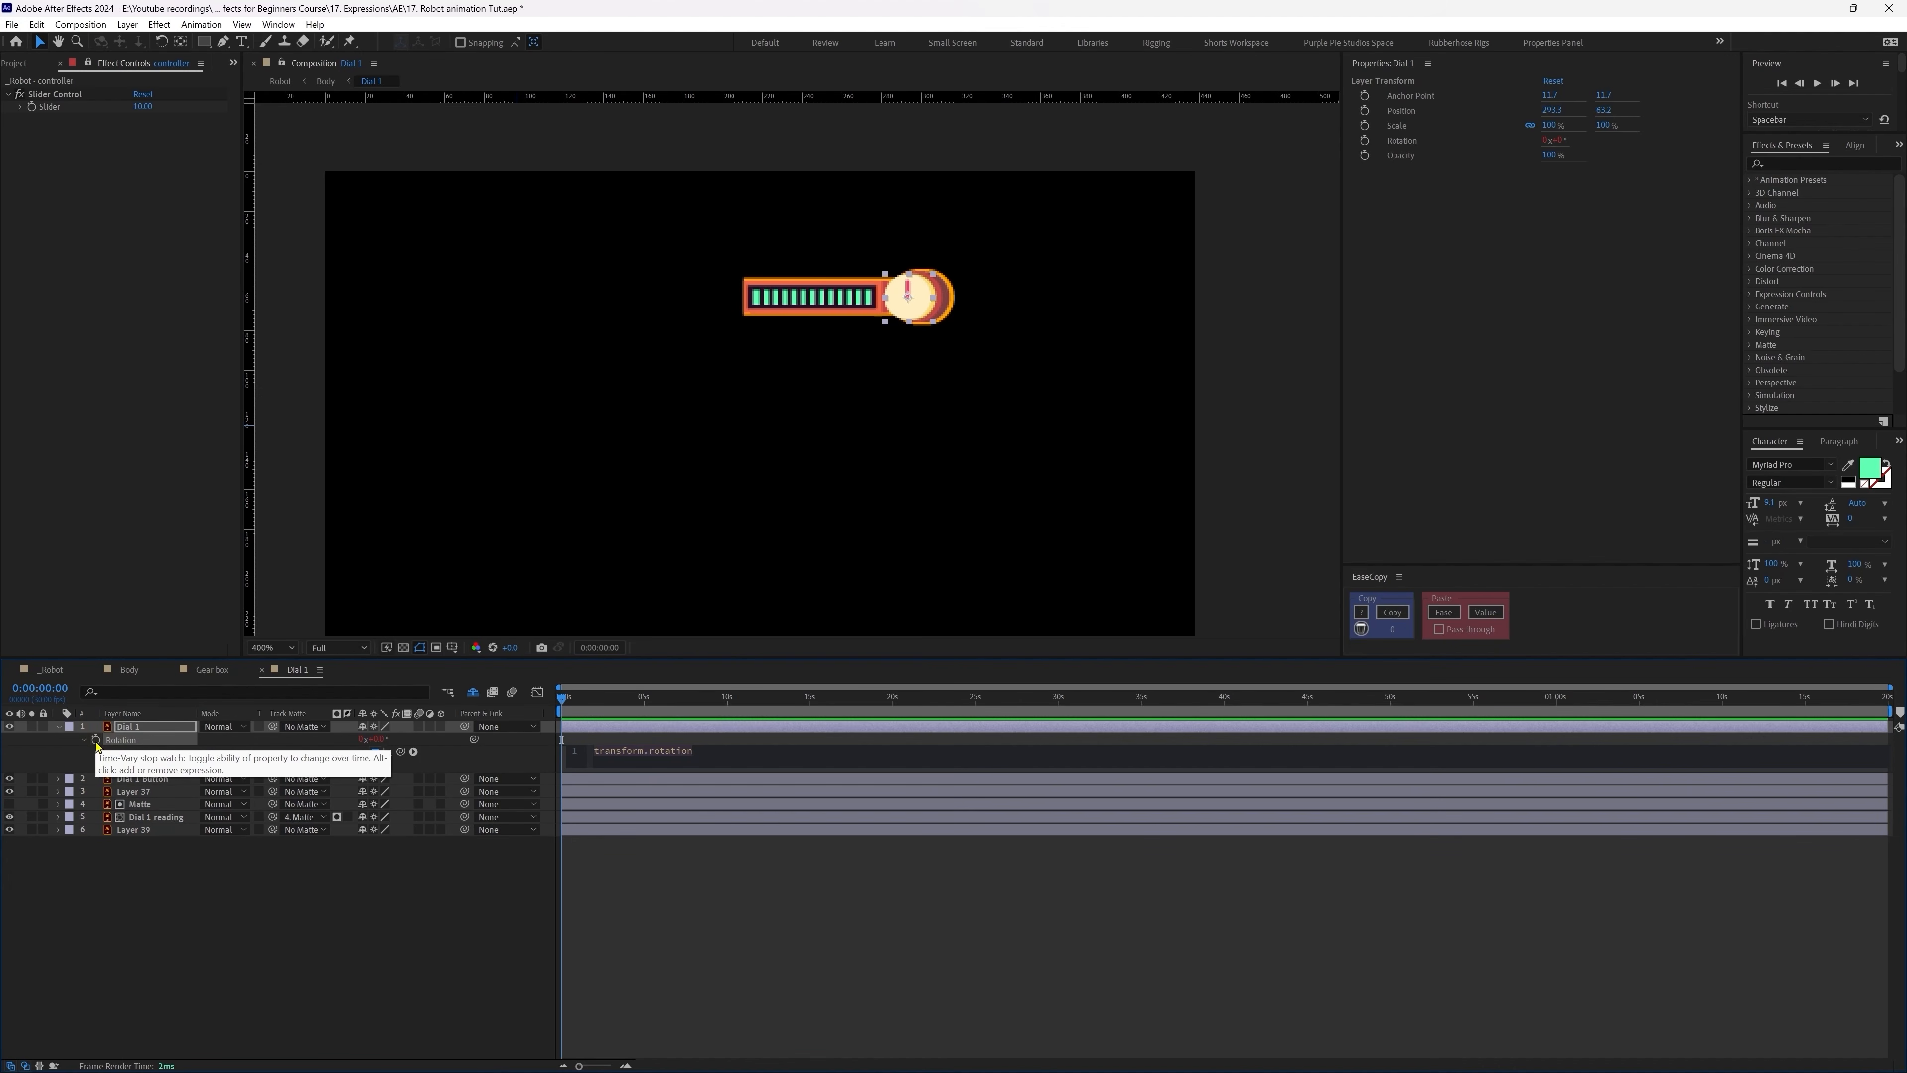
text(wiggl)
key(Return)
text(0)
key(KP_Enter)
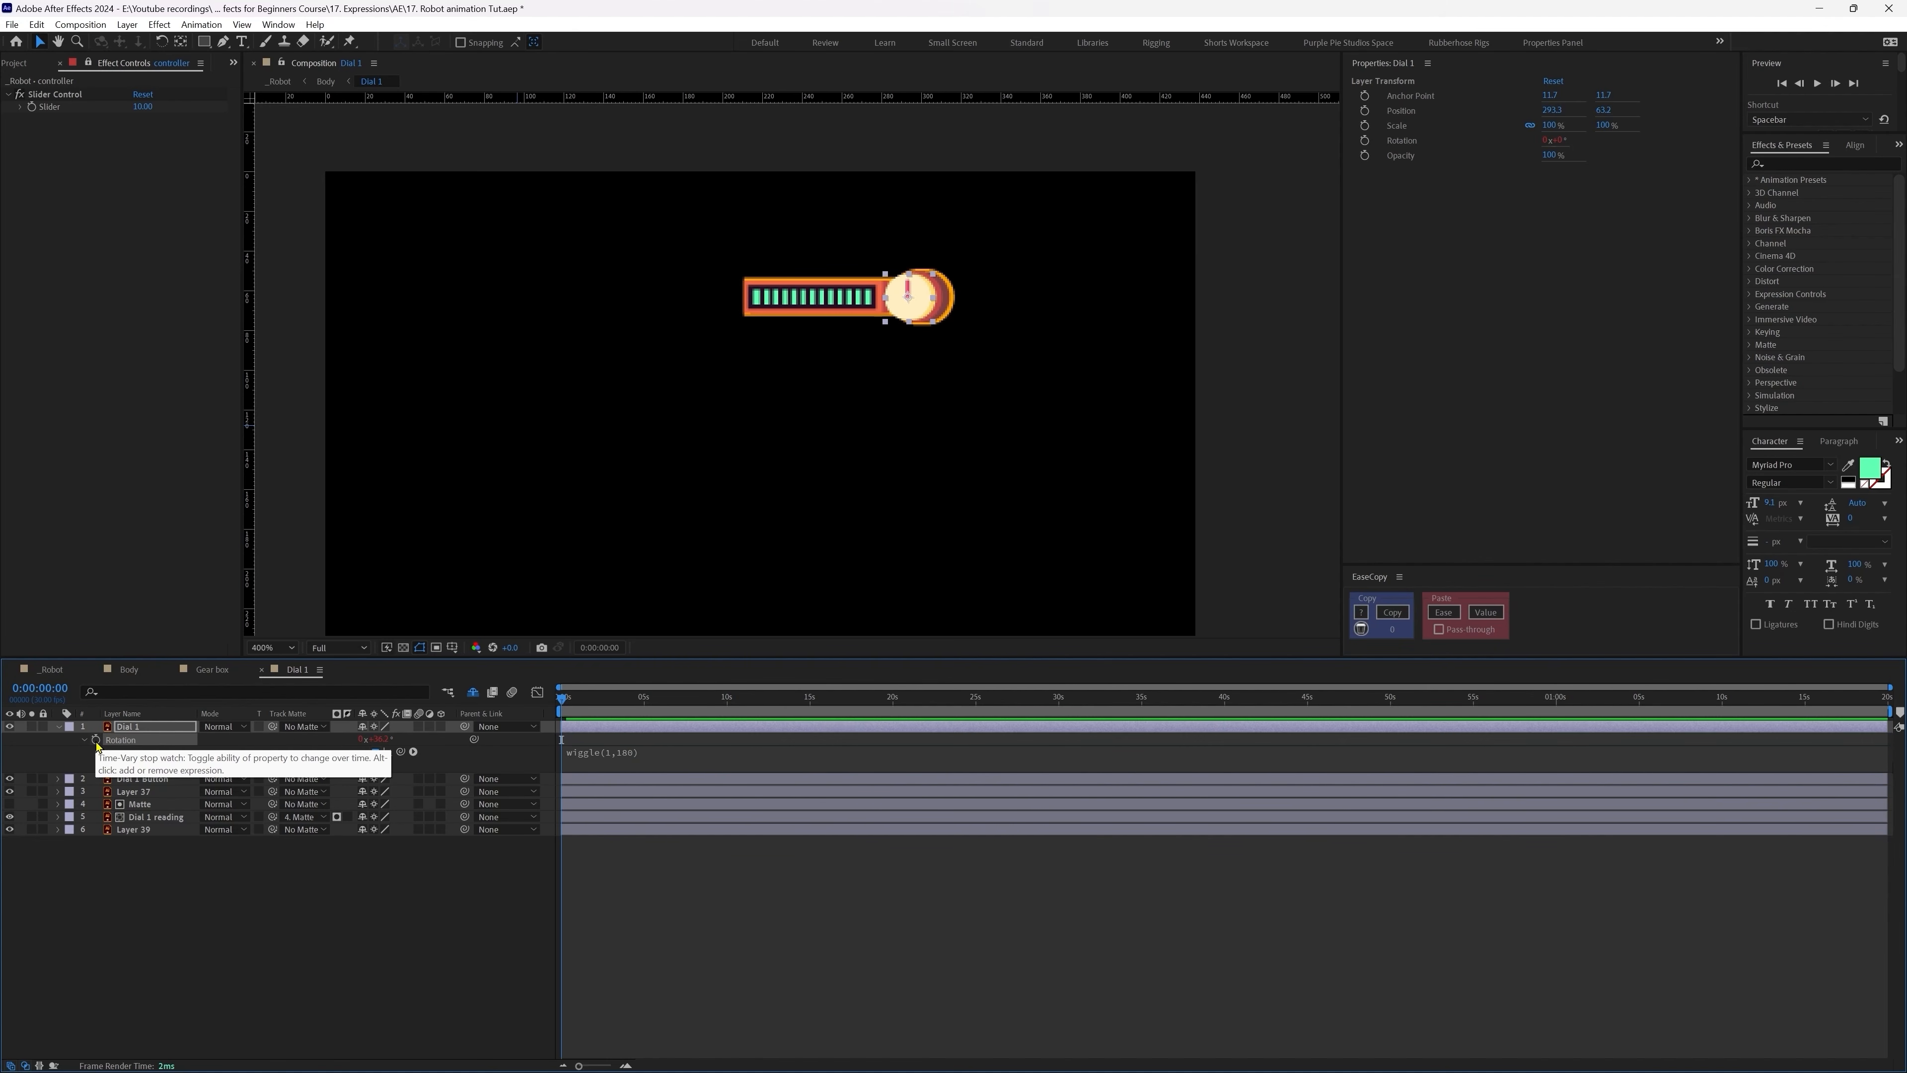
Step: Copy Gear 1's posterizeTime line above the dial's wiggle and preview the stepped jitter
click(208, 671)
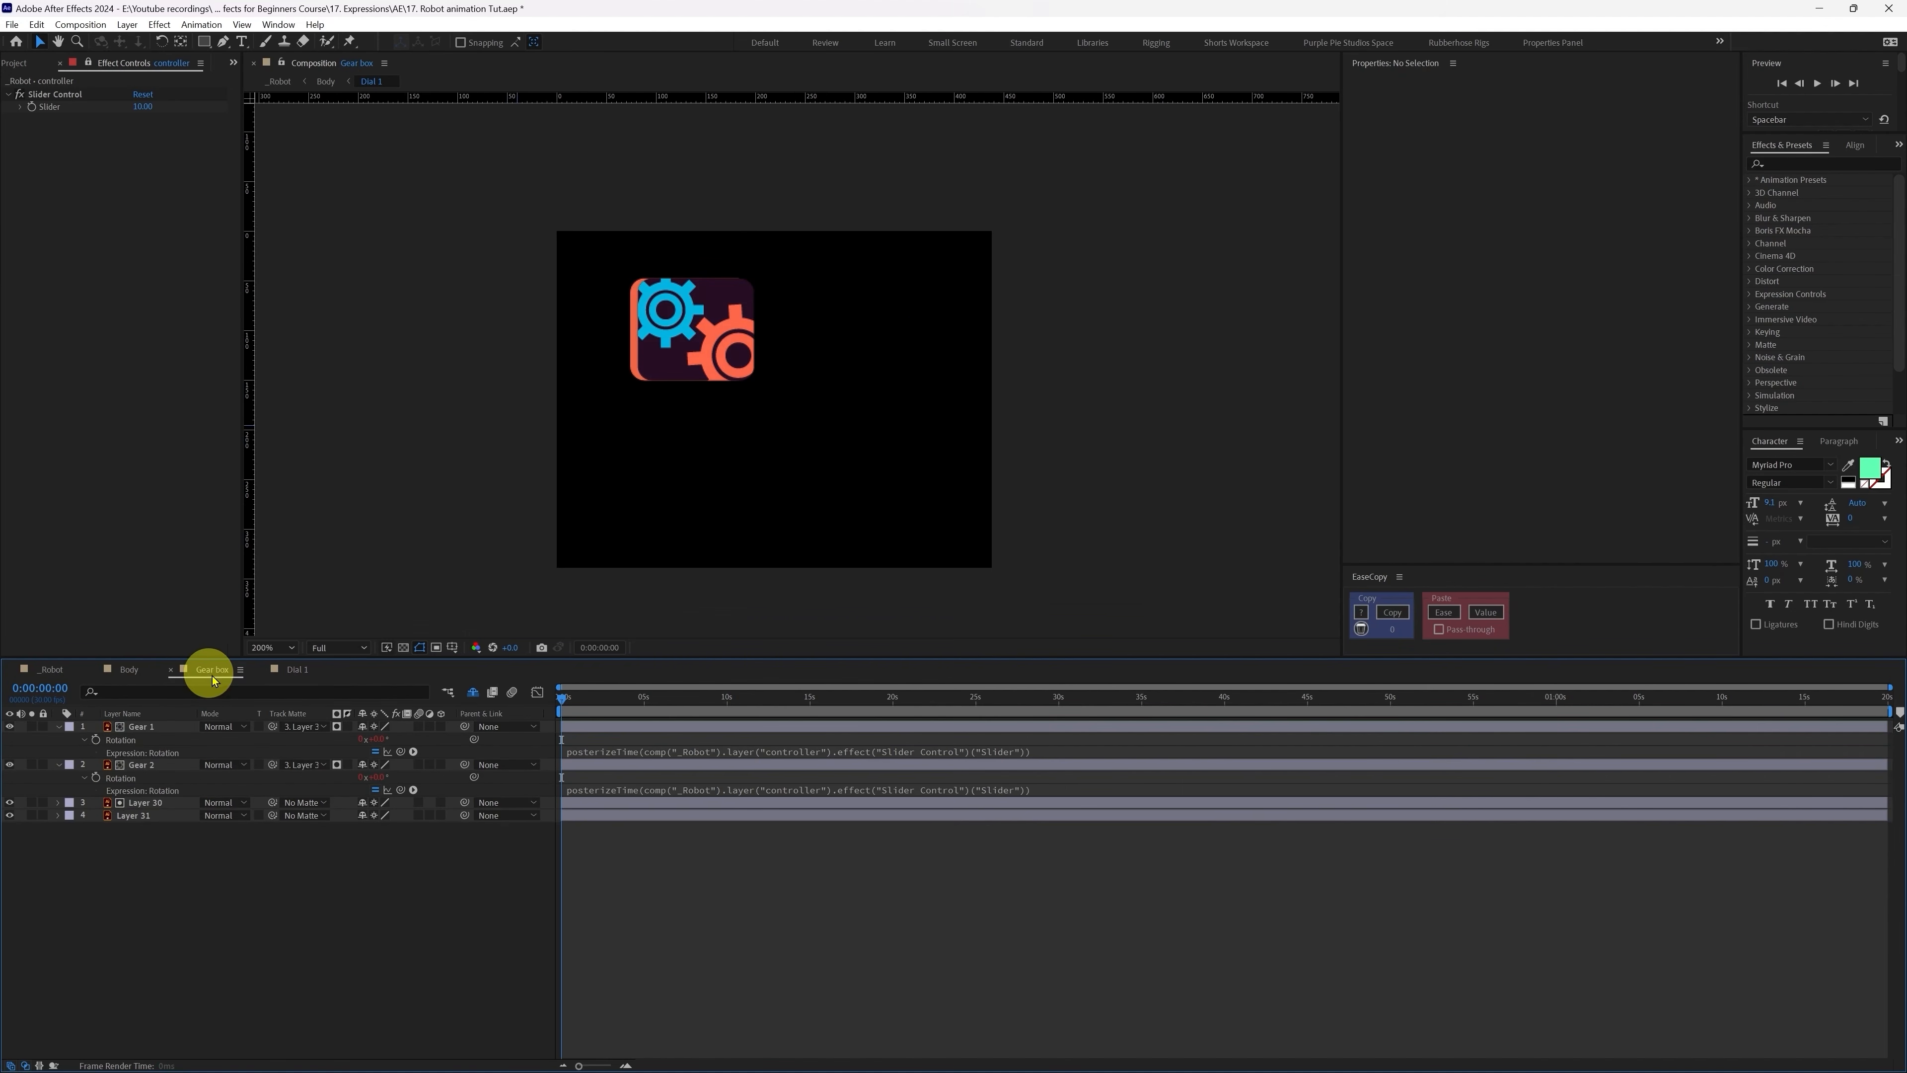
click(724, 747)
click(726, 749)
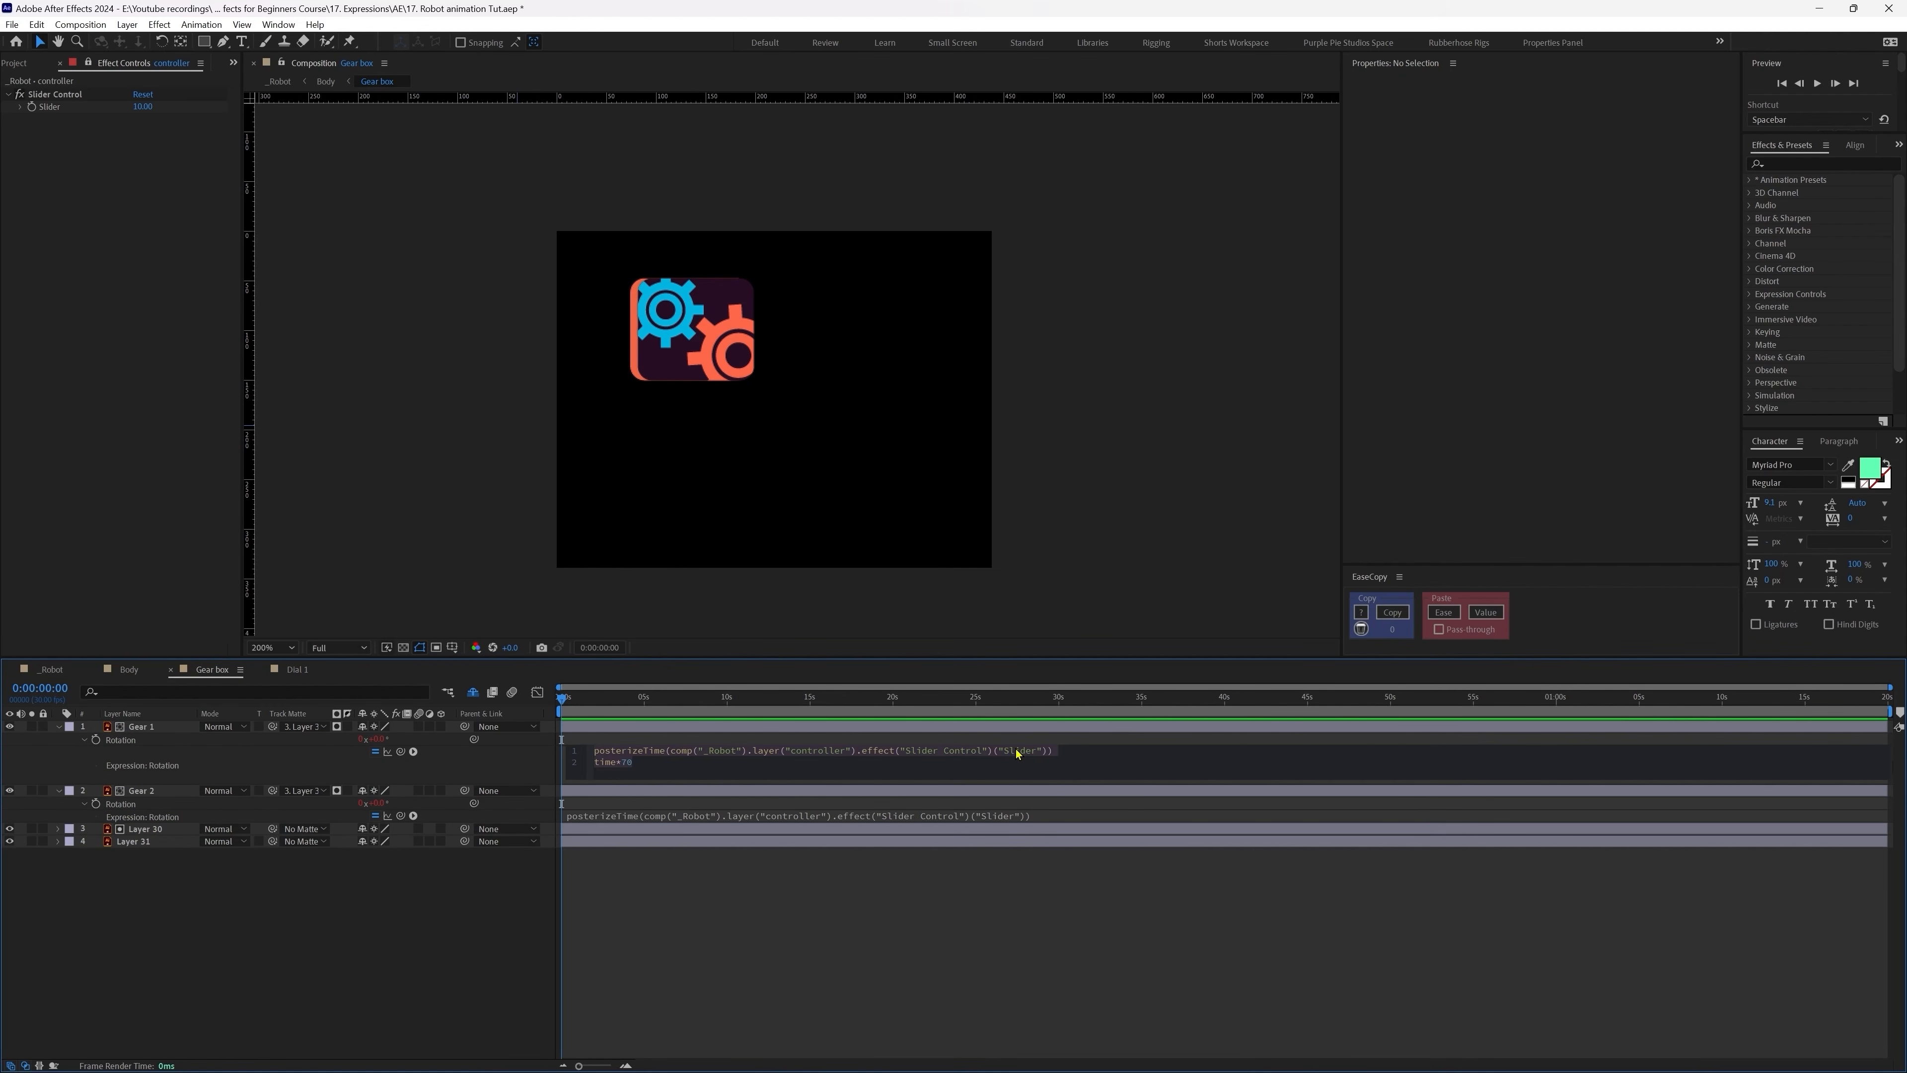
drag(1065, 752, 587, 750)
key(ctrl+c)
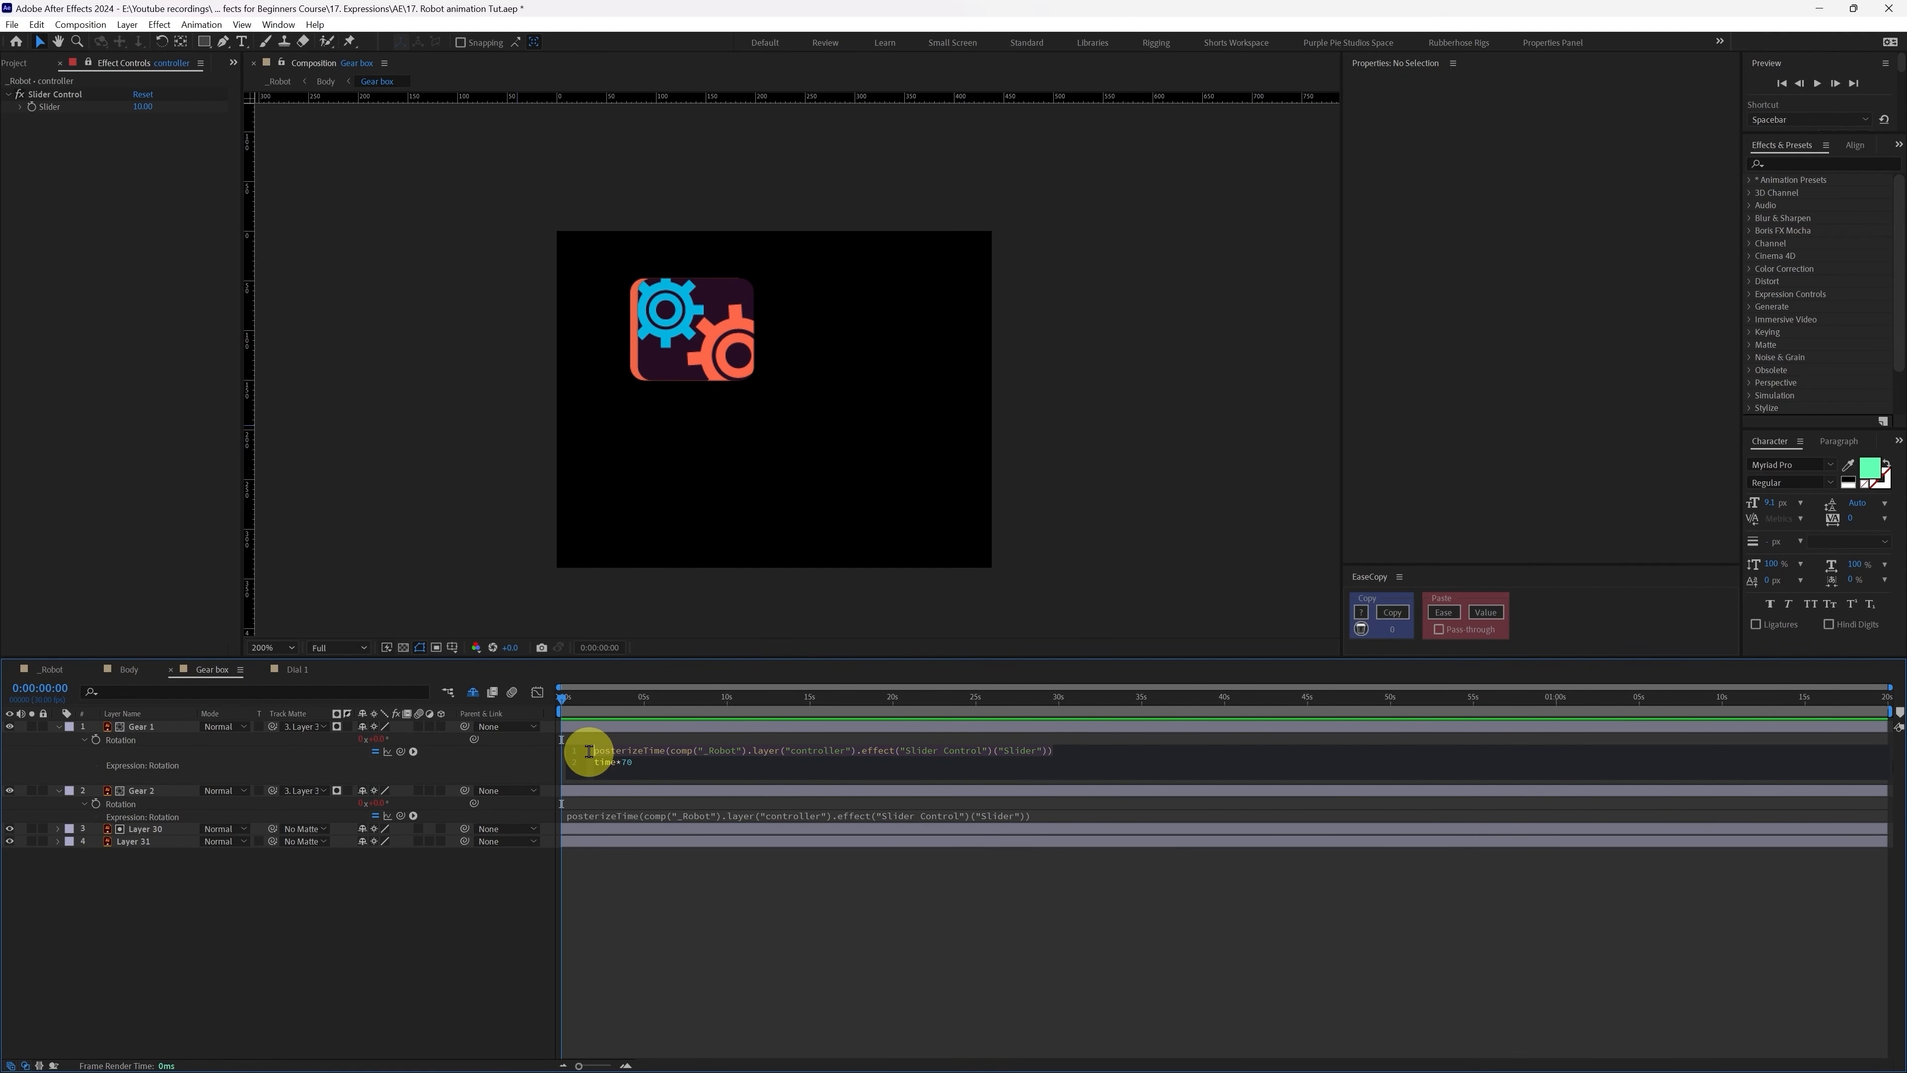
click(298, 669)
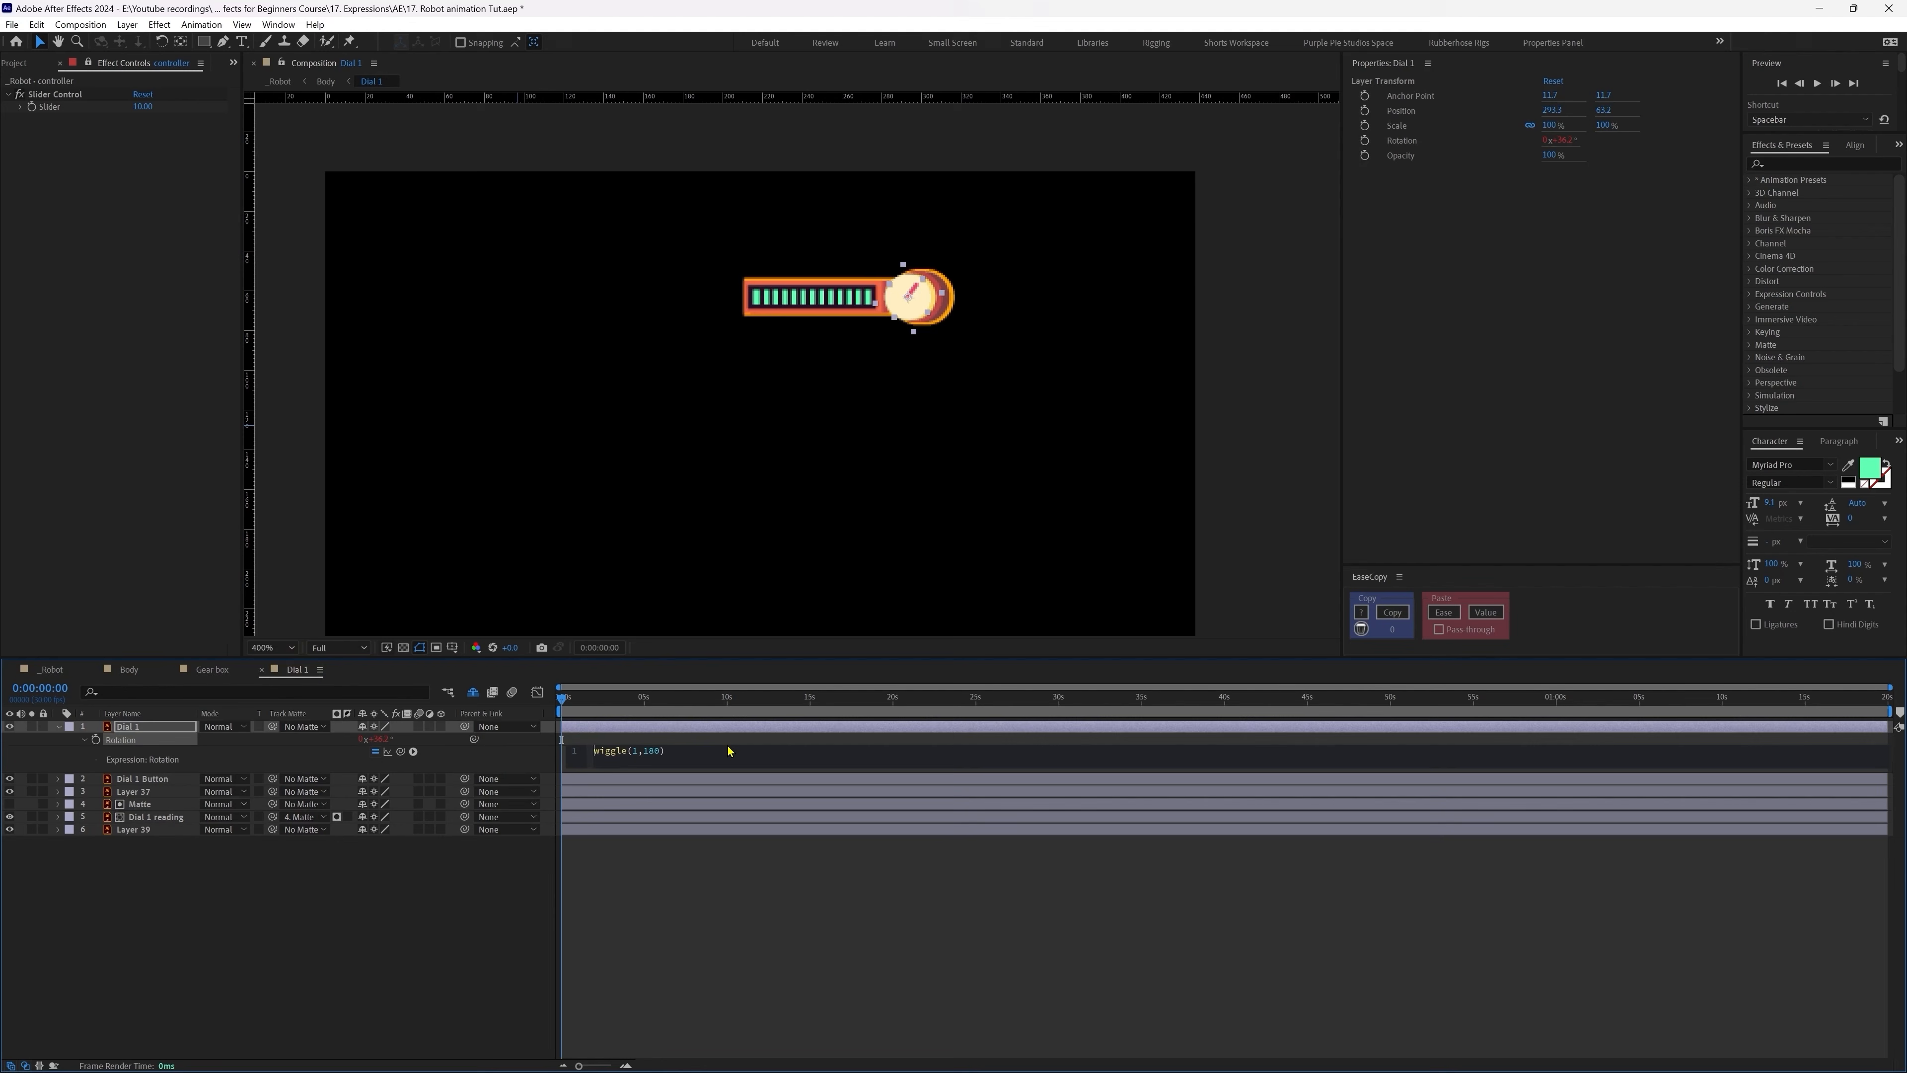
key(ctrl+v)
click(779, 919)
key(space)
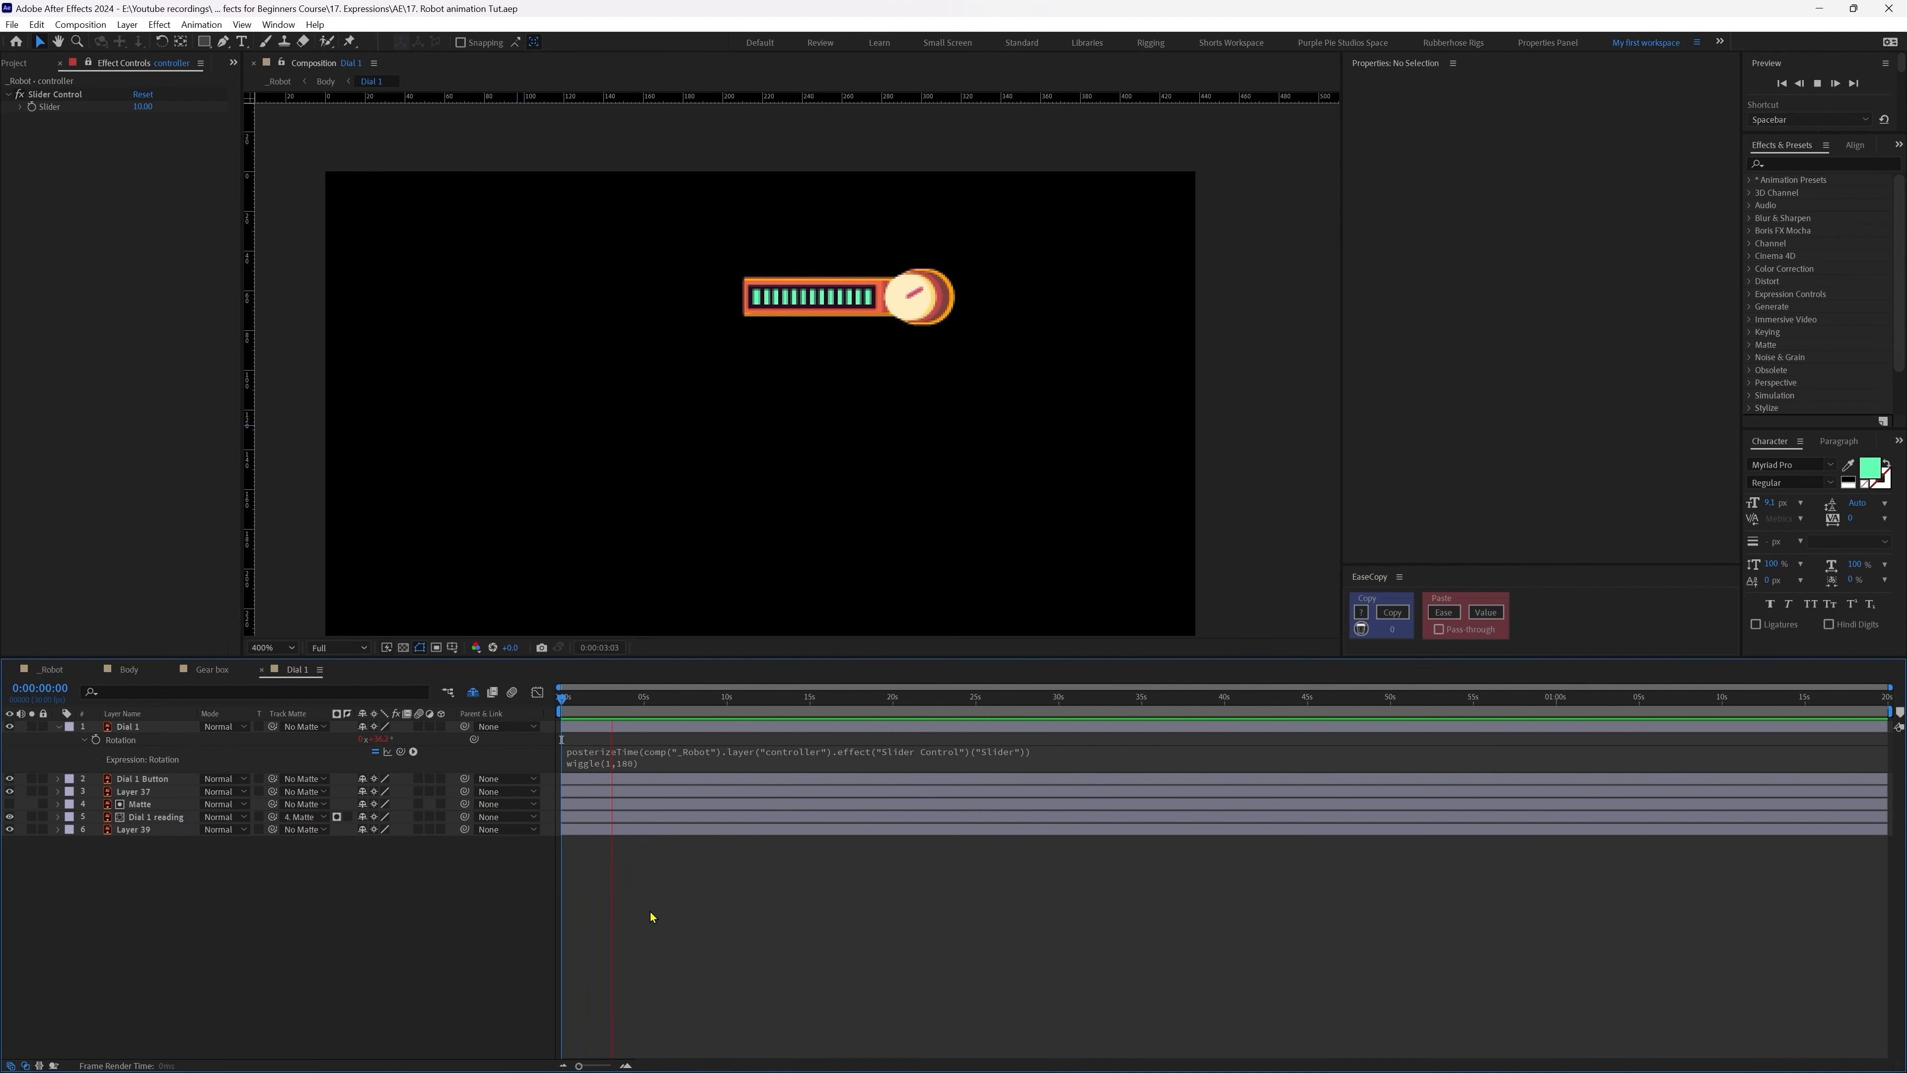
key(space)
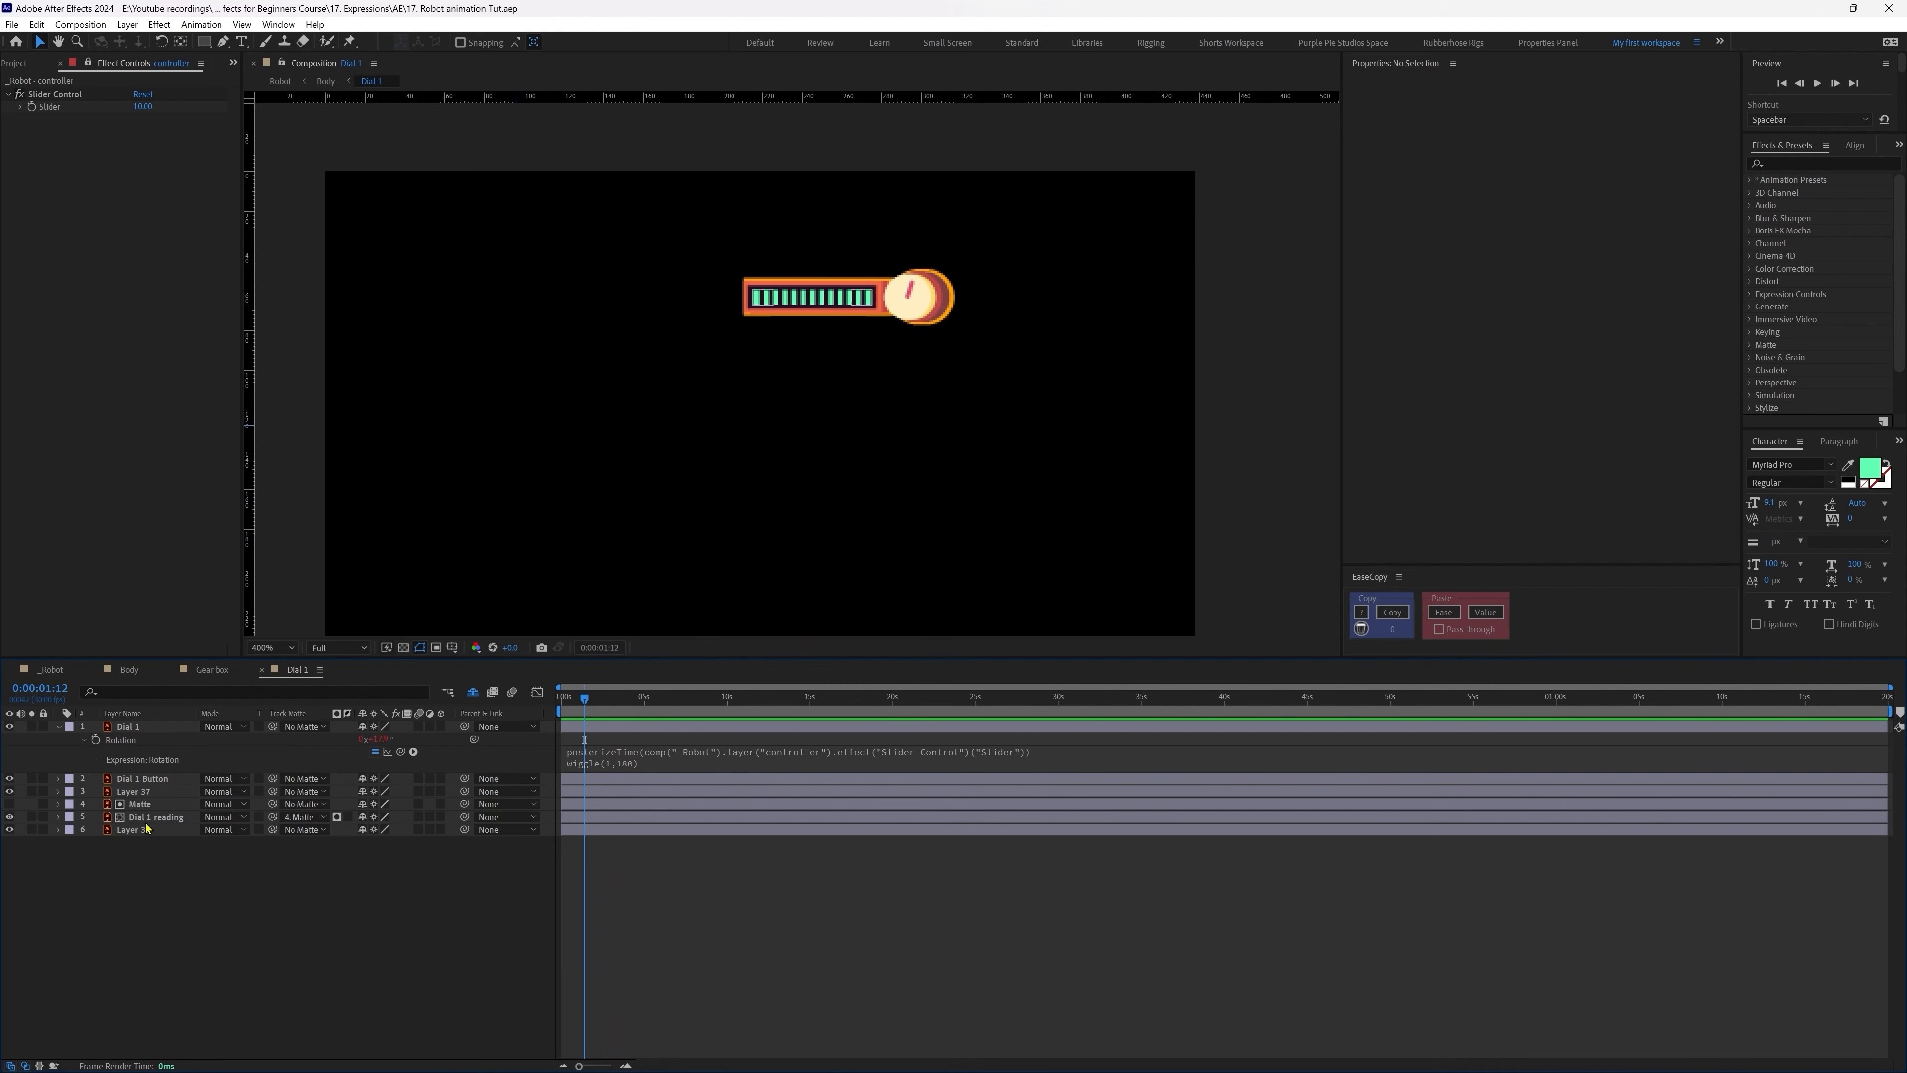
Step: Separate the Dial 1 reading layer's Position into X Position 245.0 and Y Position 63.2
click(150, 816)
mouse_move(846, 309)
mouse_down()
mouse_move(839, 295)
mouse_move(898, 299)
mouse_move(869, 302)
mouse_up()
key(ctrl+z)
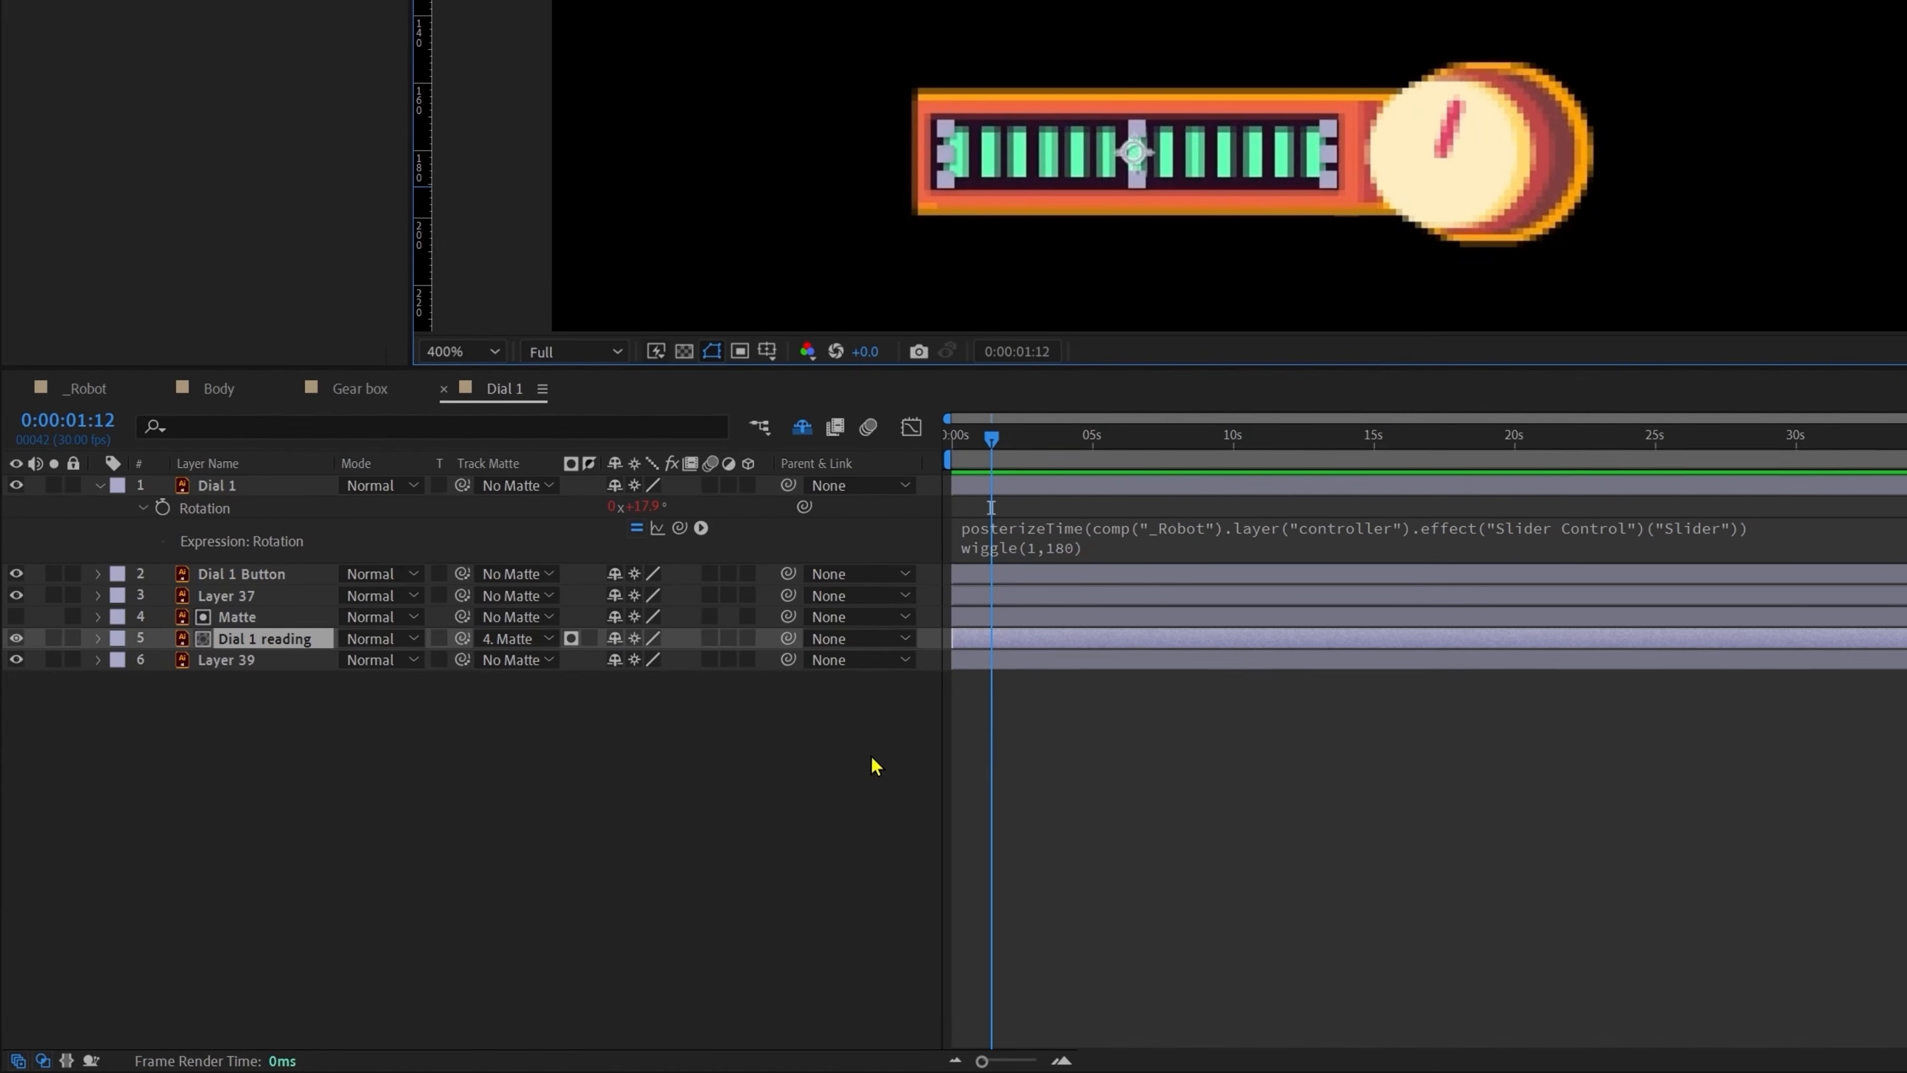
key(p)
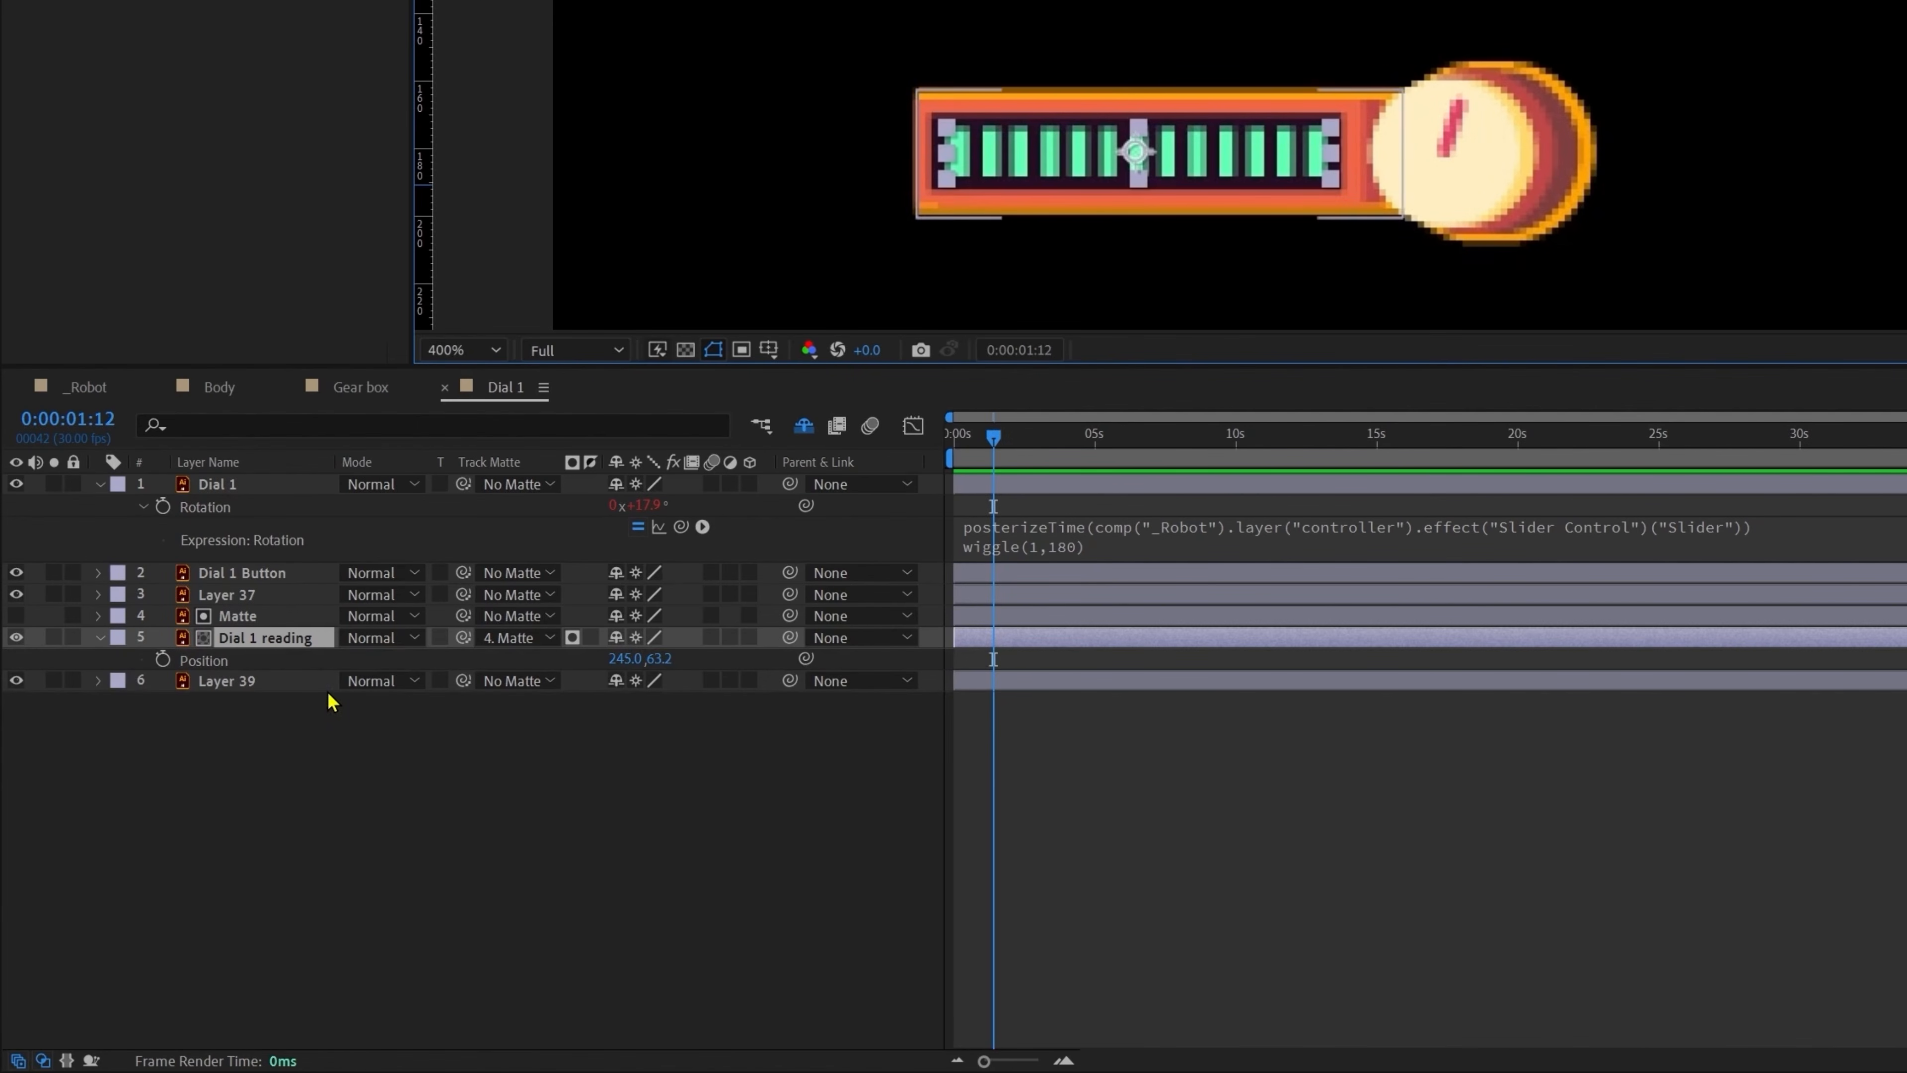
right_click(202, 664)
click(270, 728)
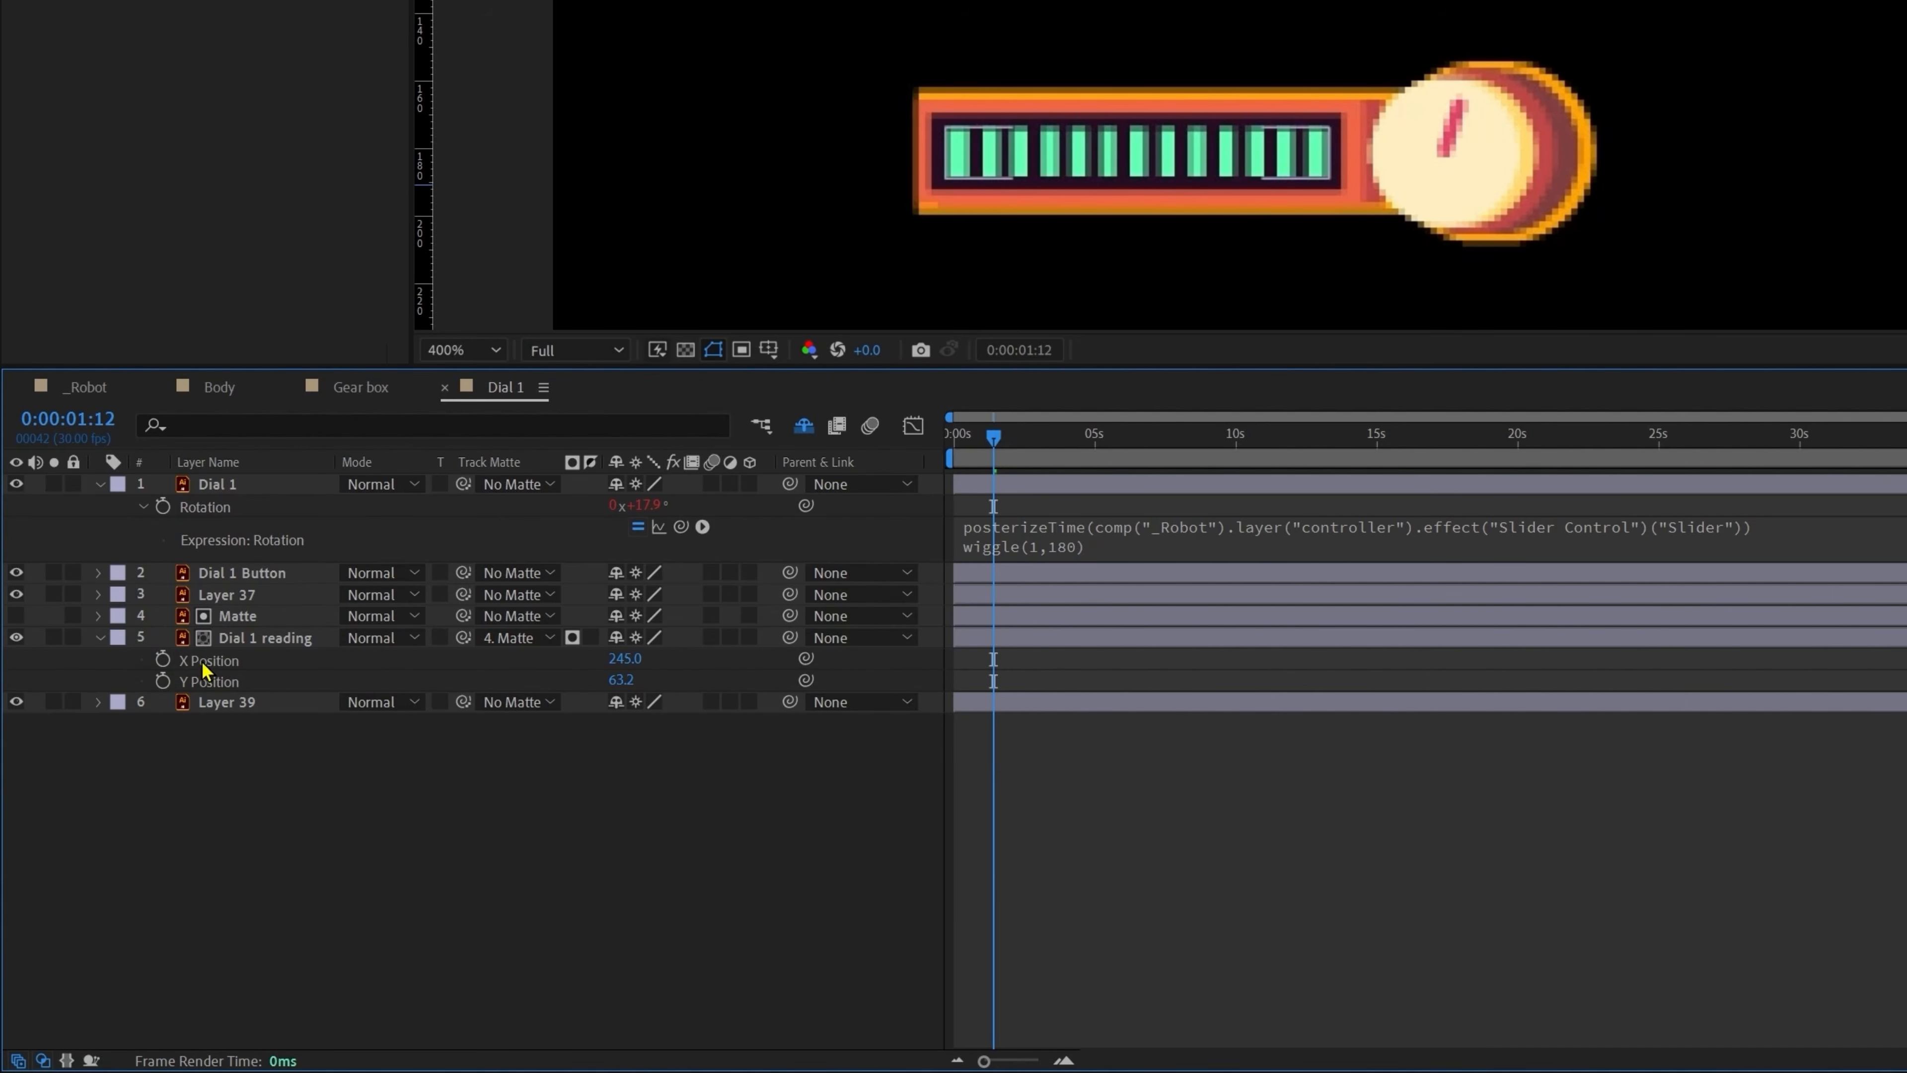
Step: Test the reading bars' horizontal range by dragging them right, then undo
alt+click(162, 660)
key(ctrl+z)
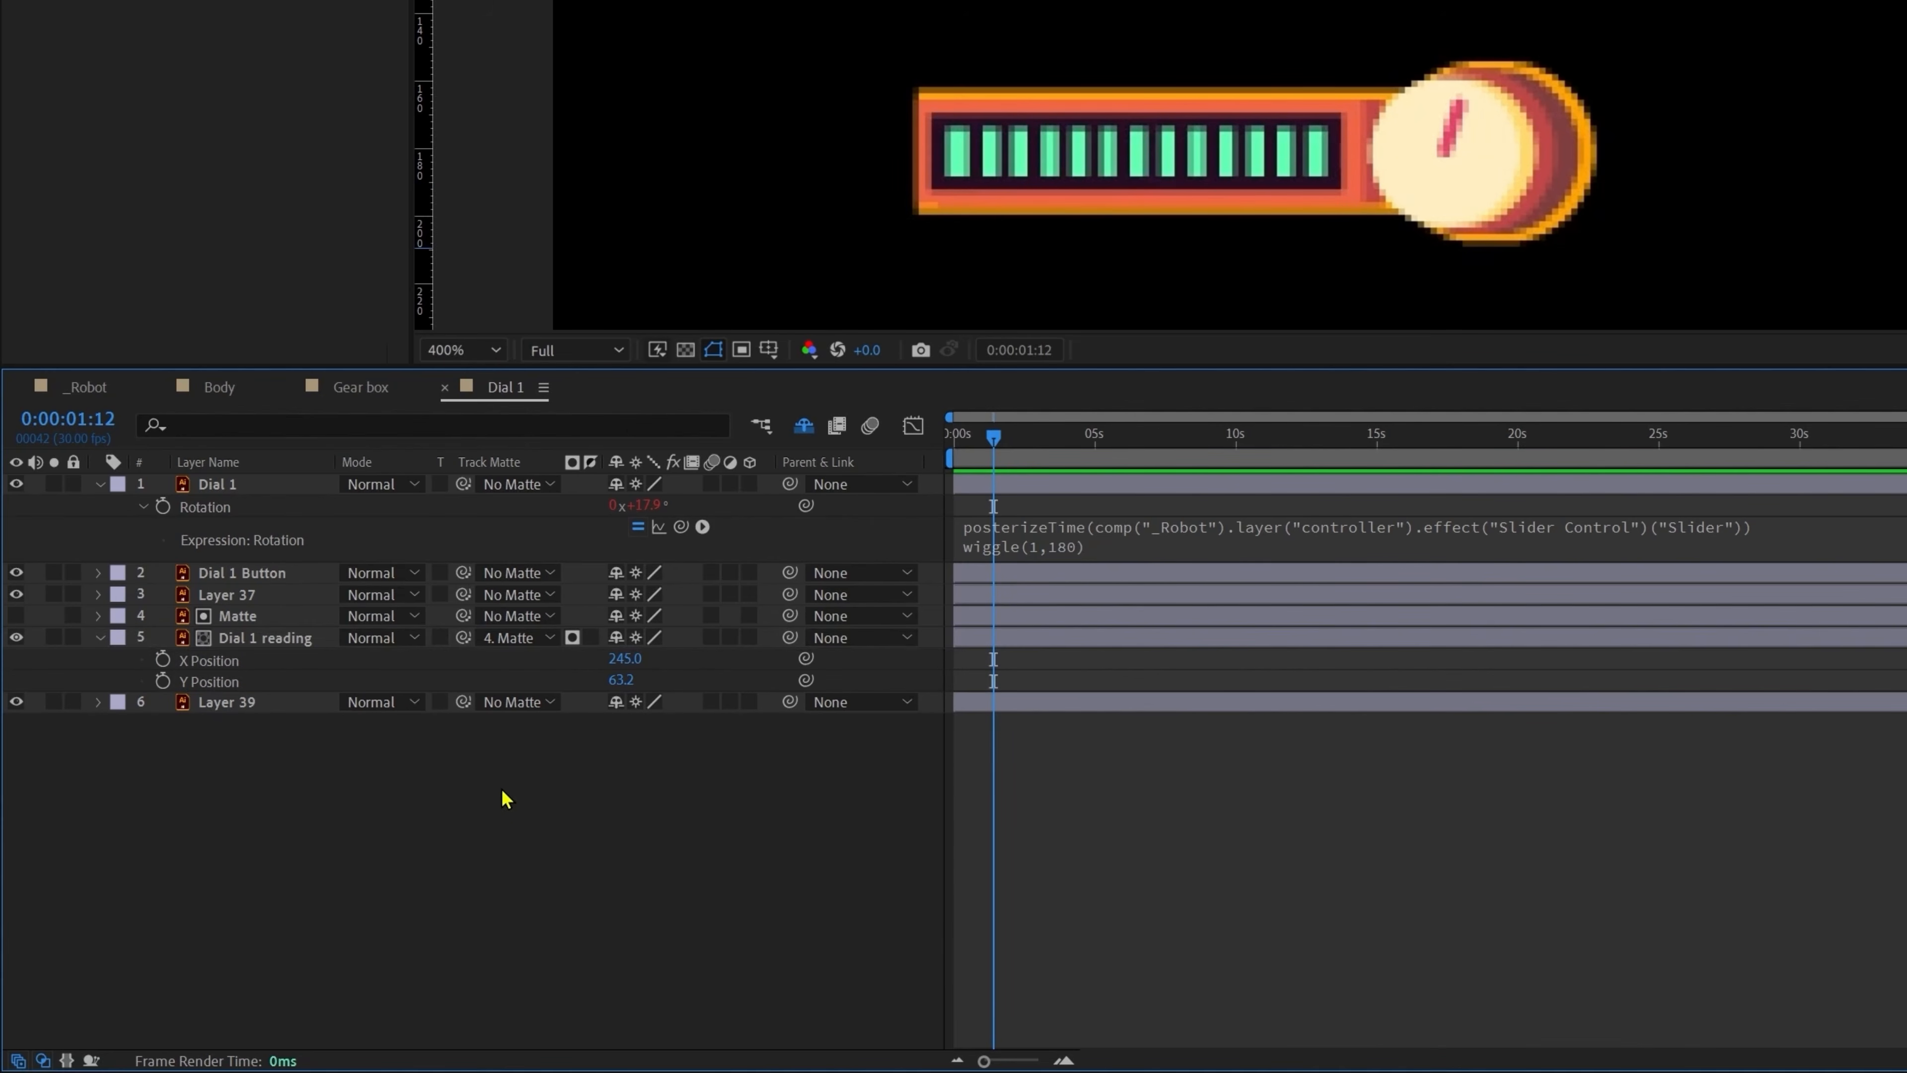
click(264, 639)
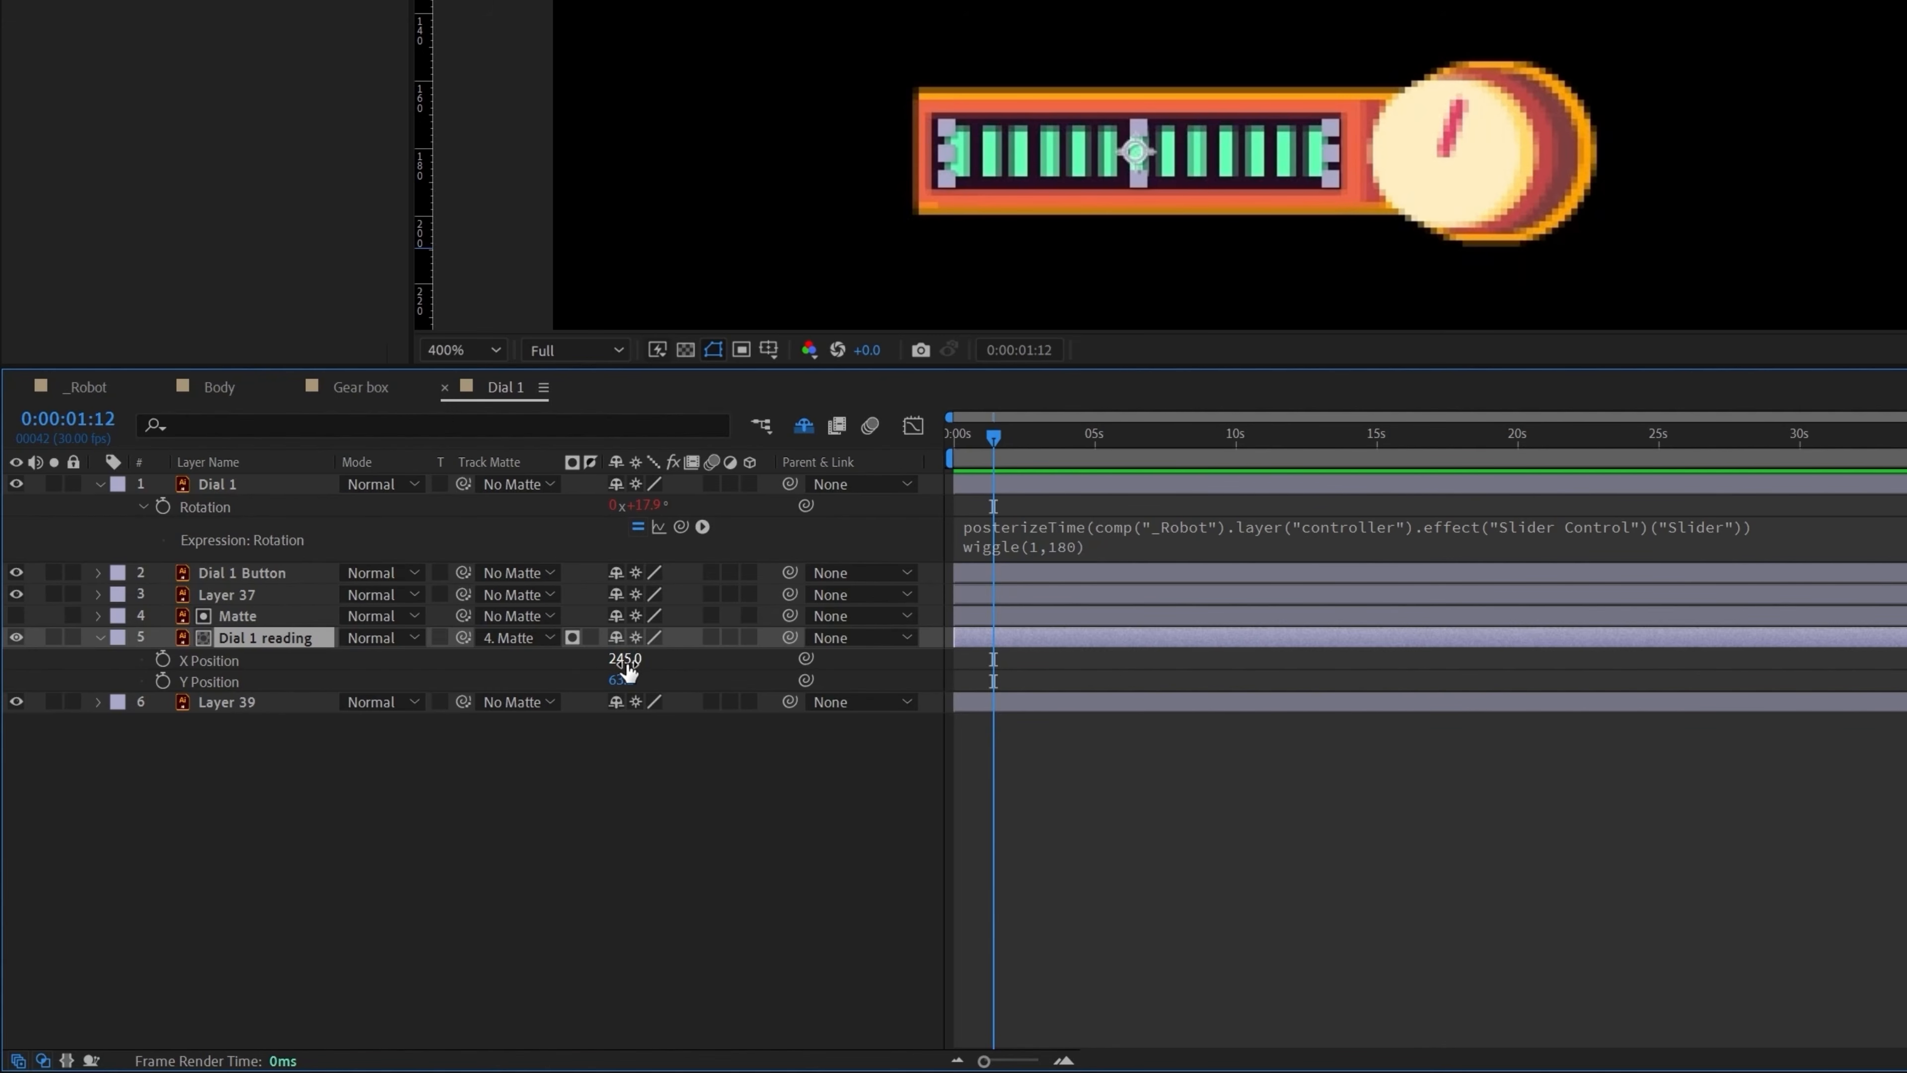
drag(1133, 157, 1597, 154)
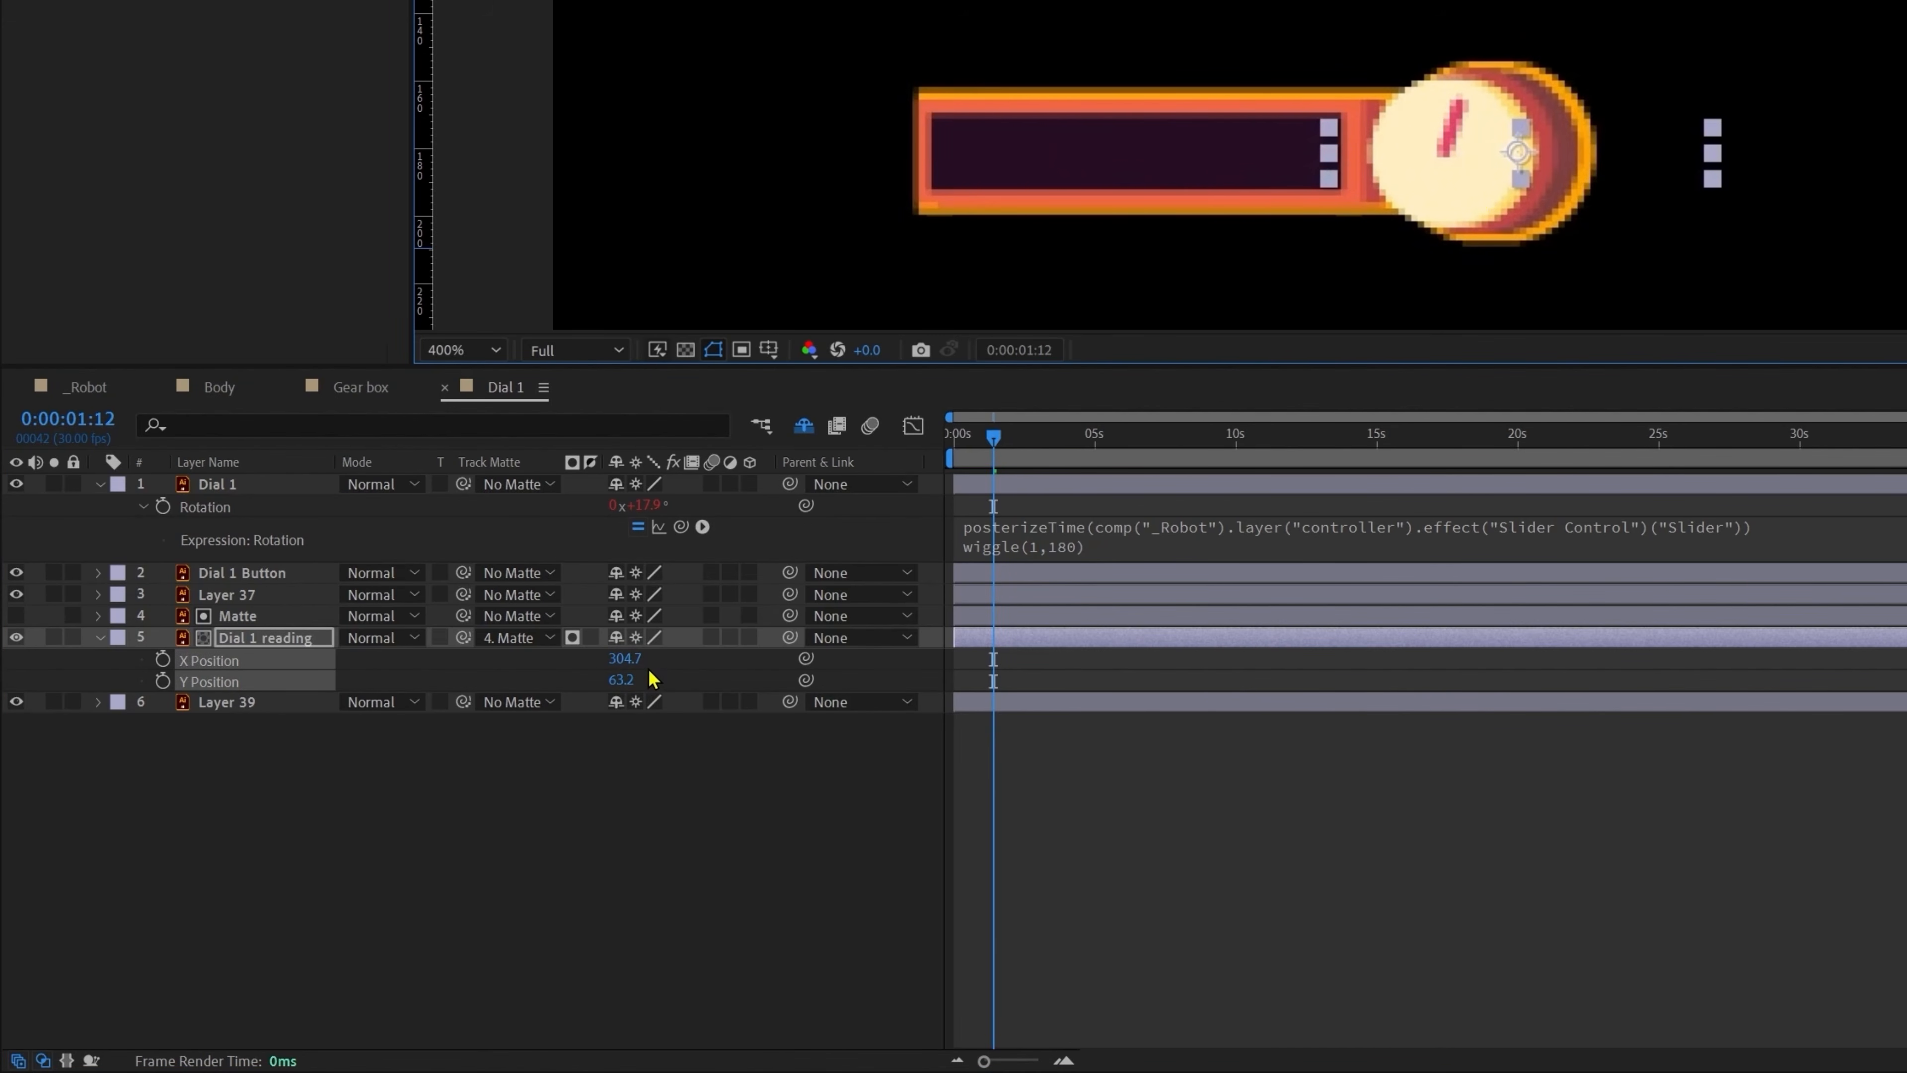
key(ctrl+z)
key(ctrl+z)
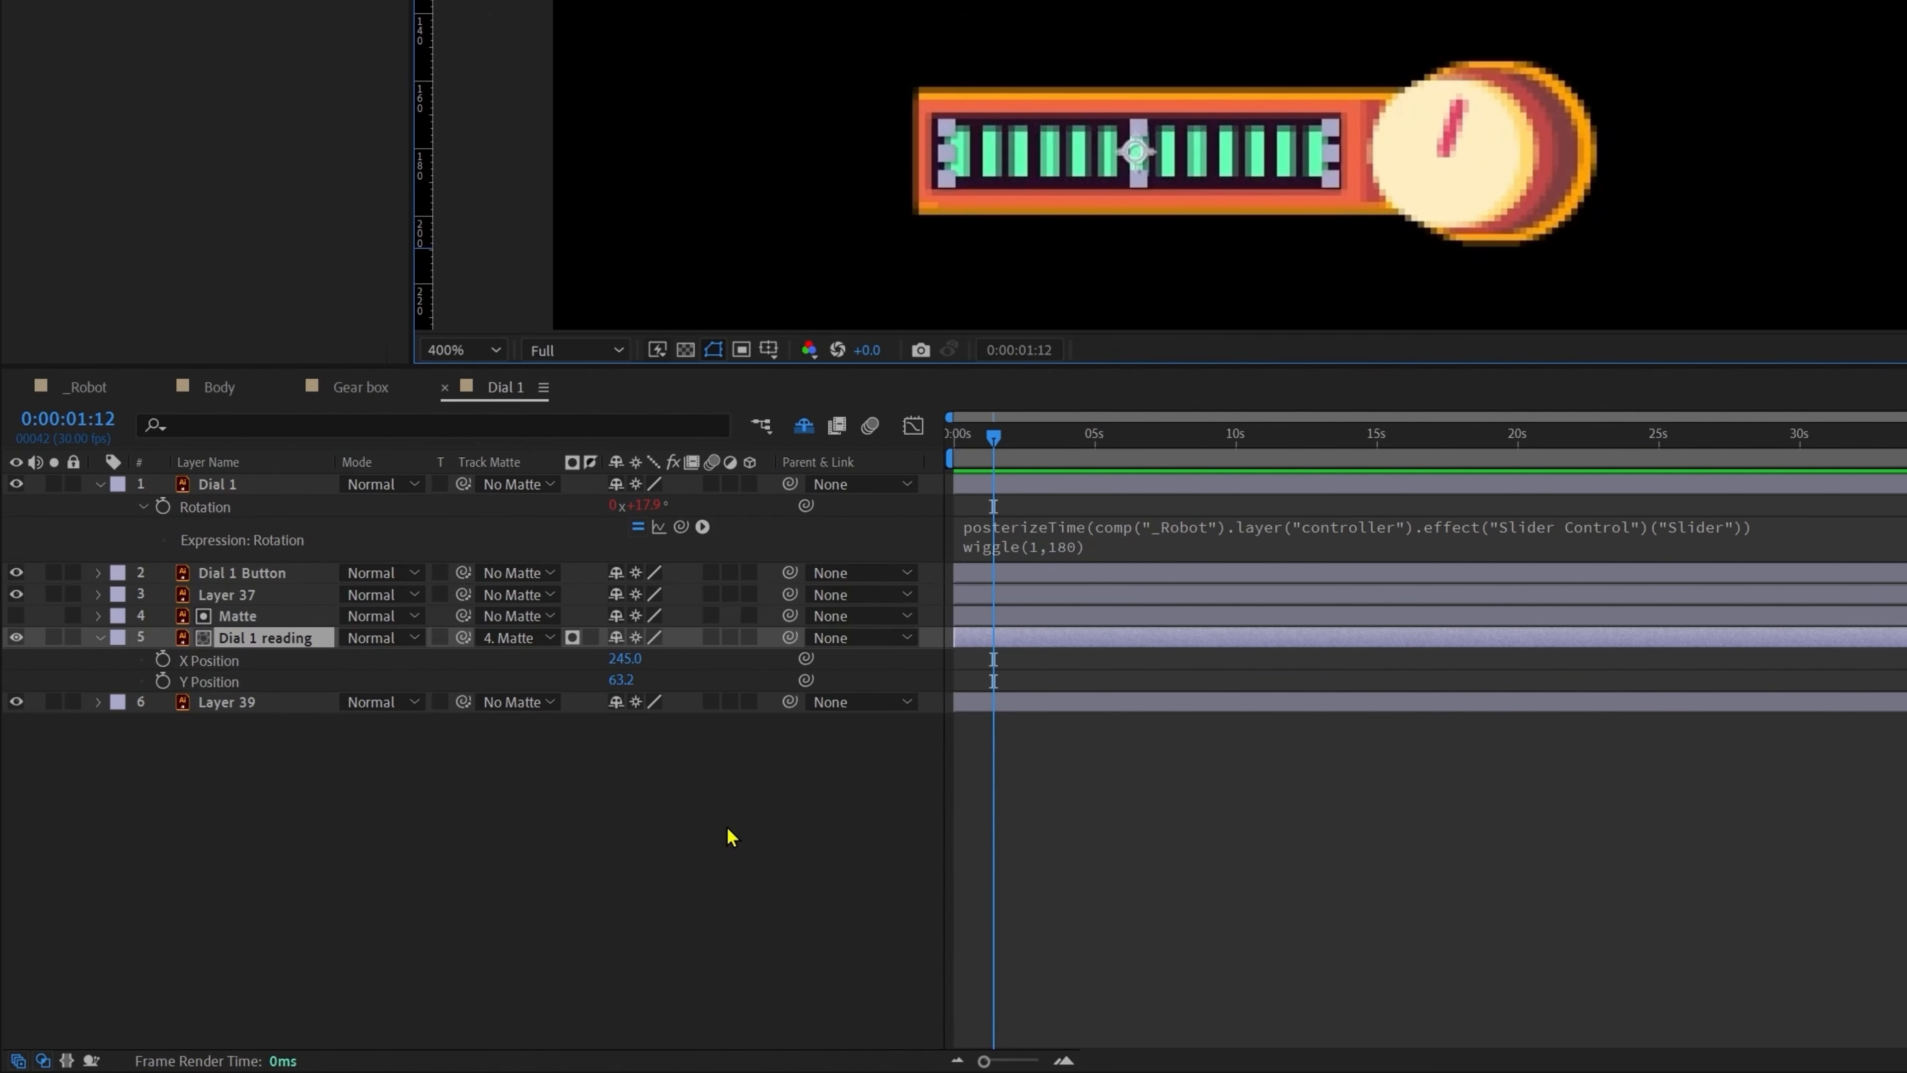
Step: Drive the reading's X Position with linear(Dial 1 rotation, -180, 180, 245, 305)
alt+click(163, 660)
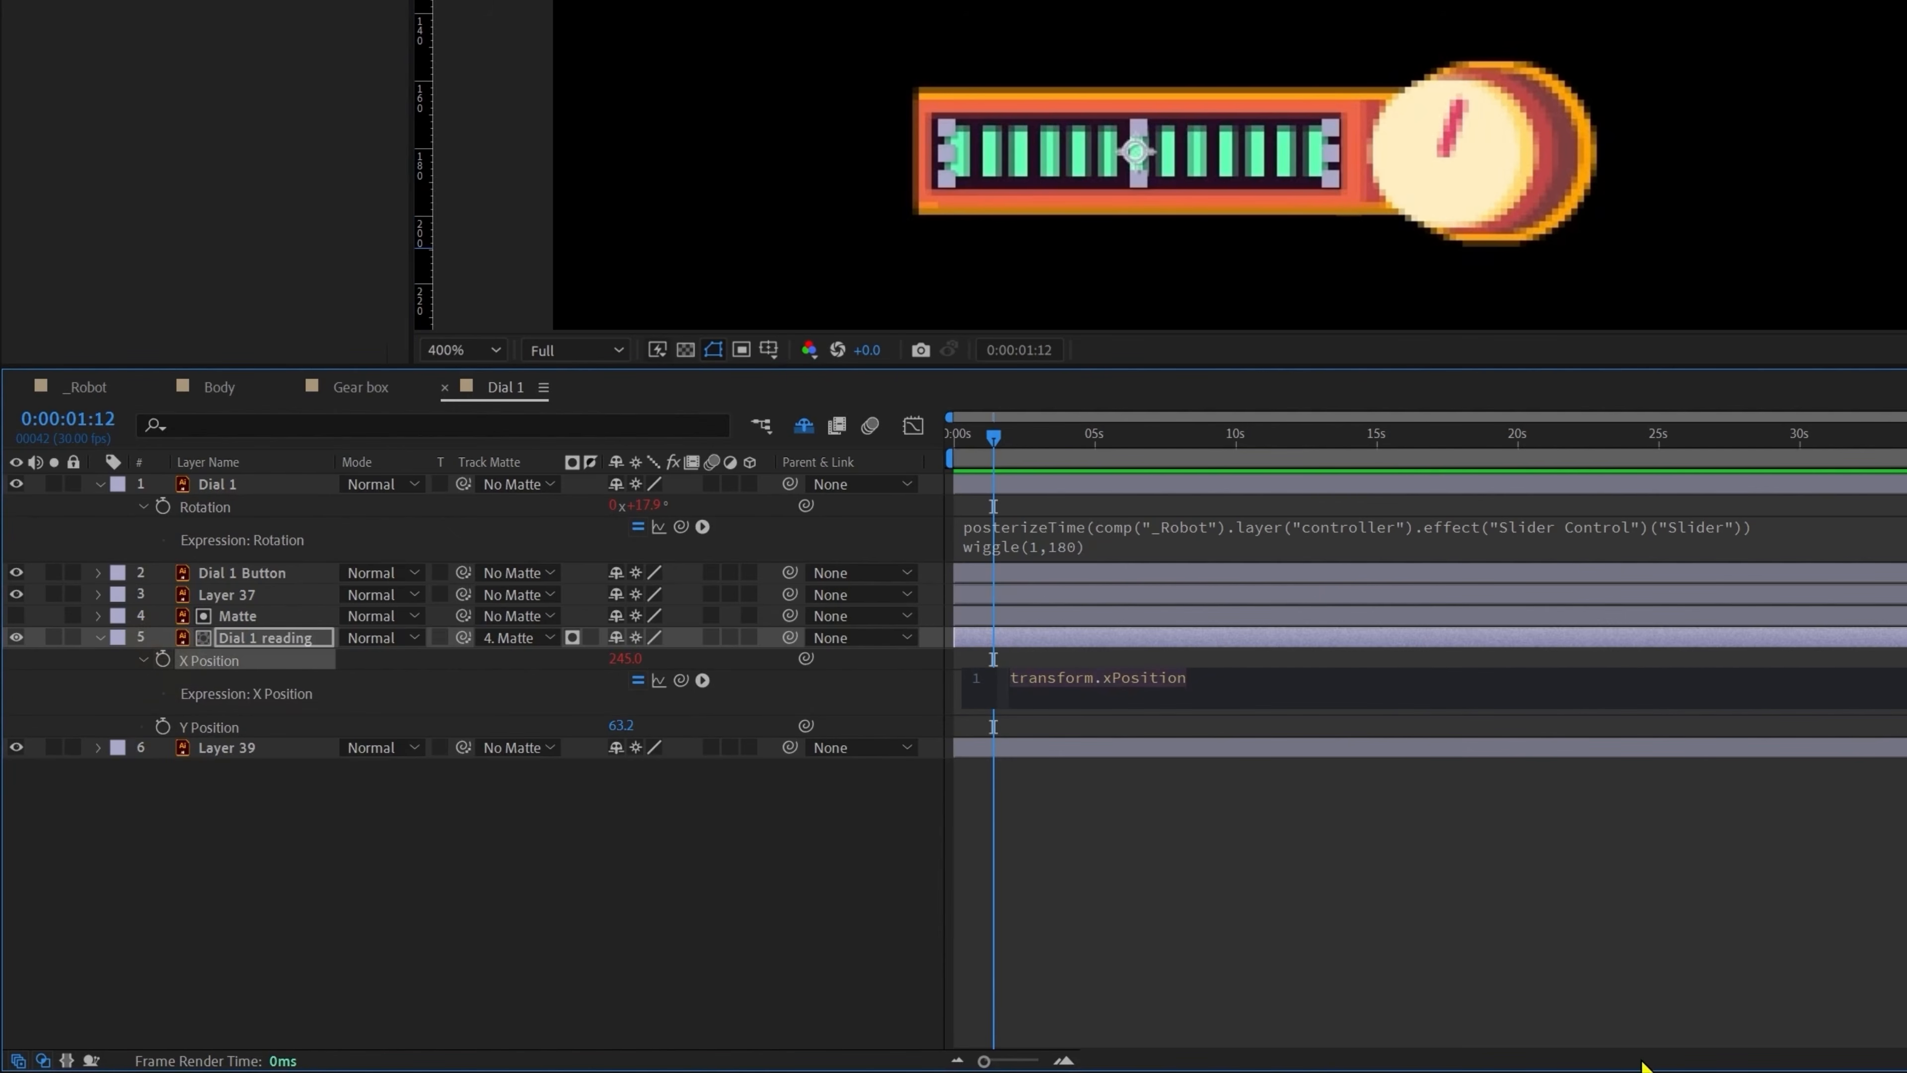
text(linear()
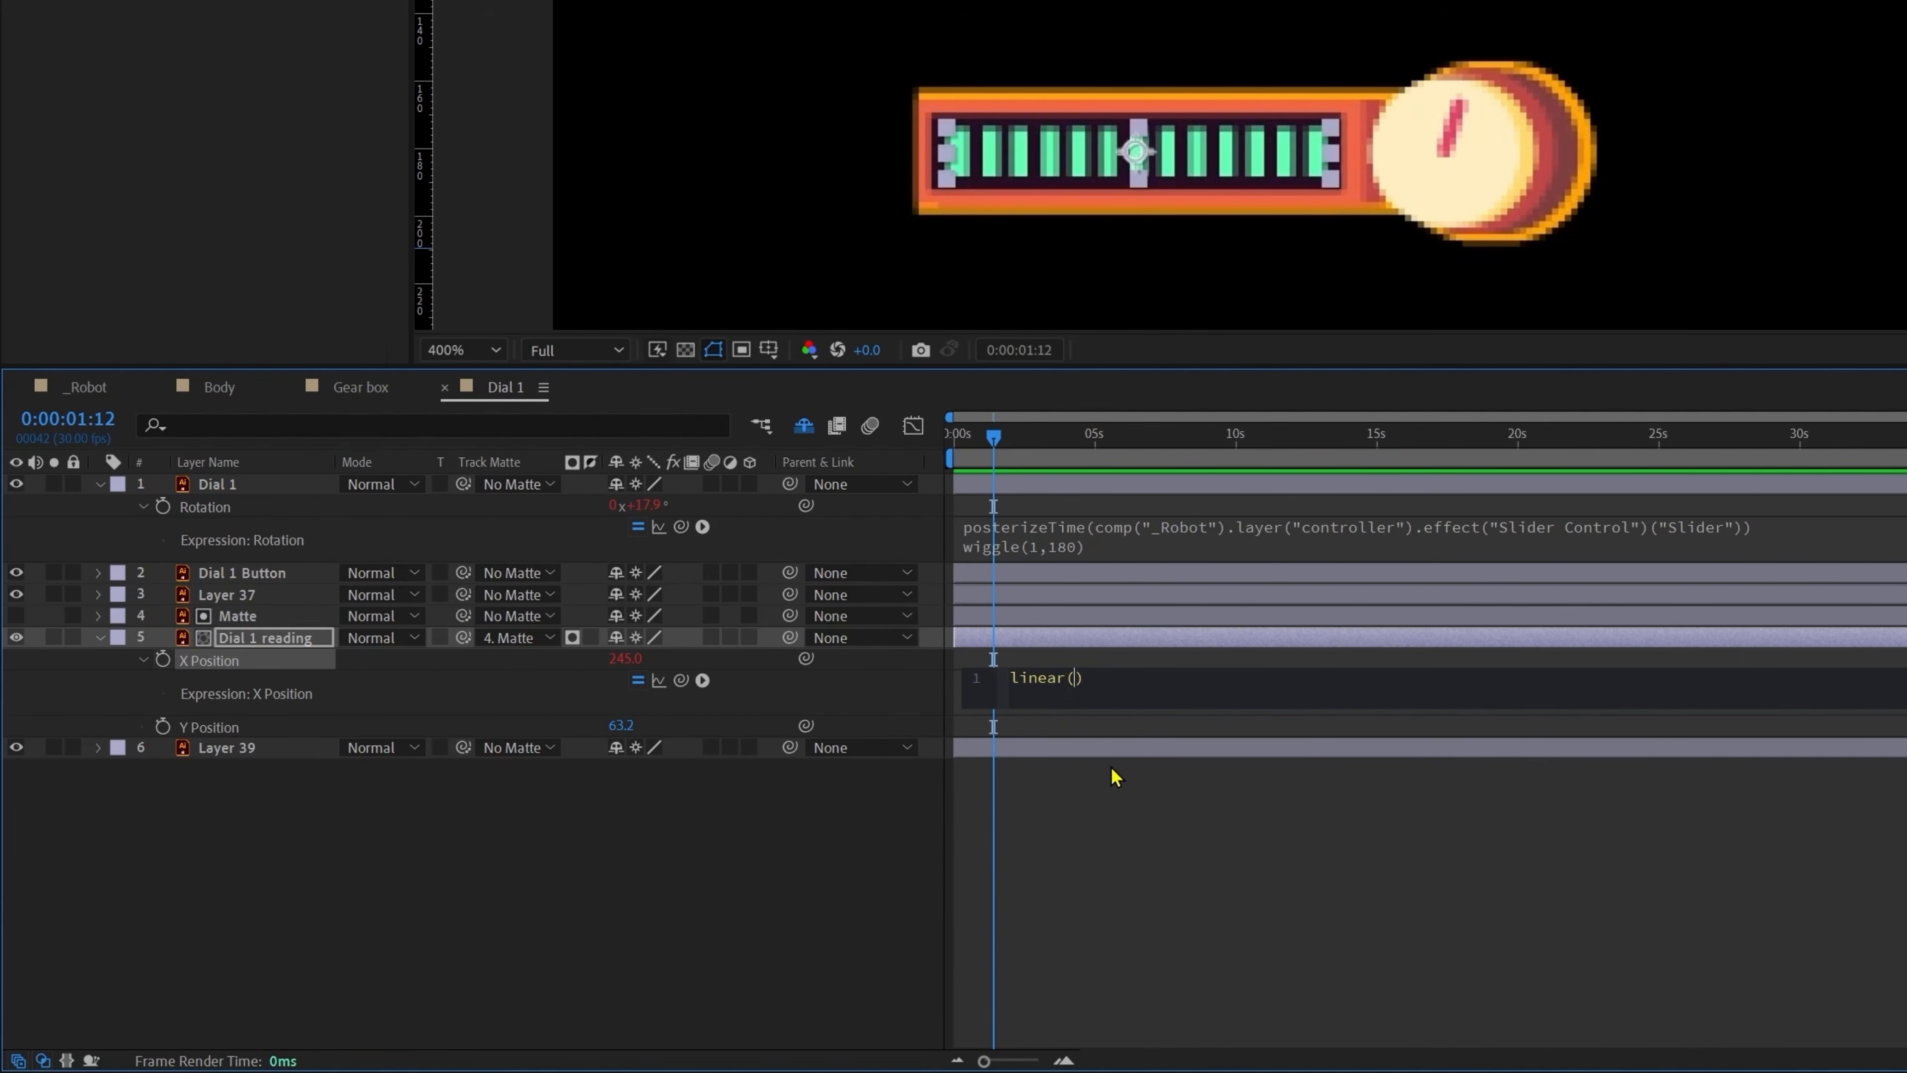
drag(680, 678, 276, 505)
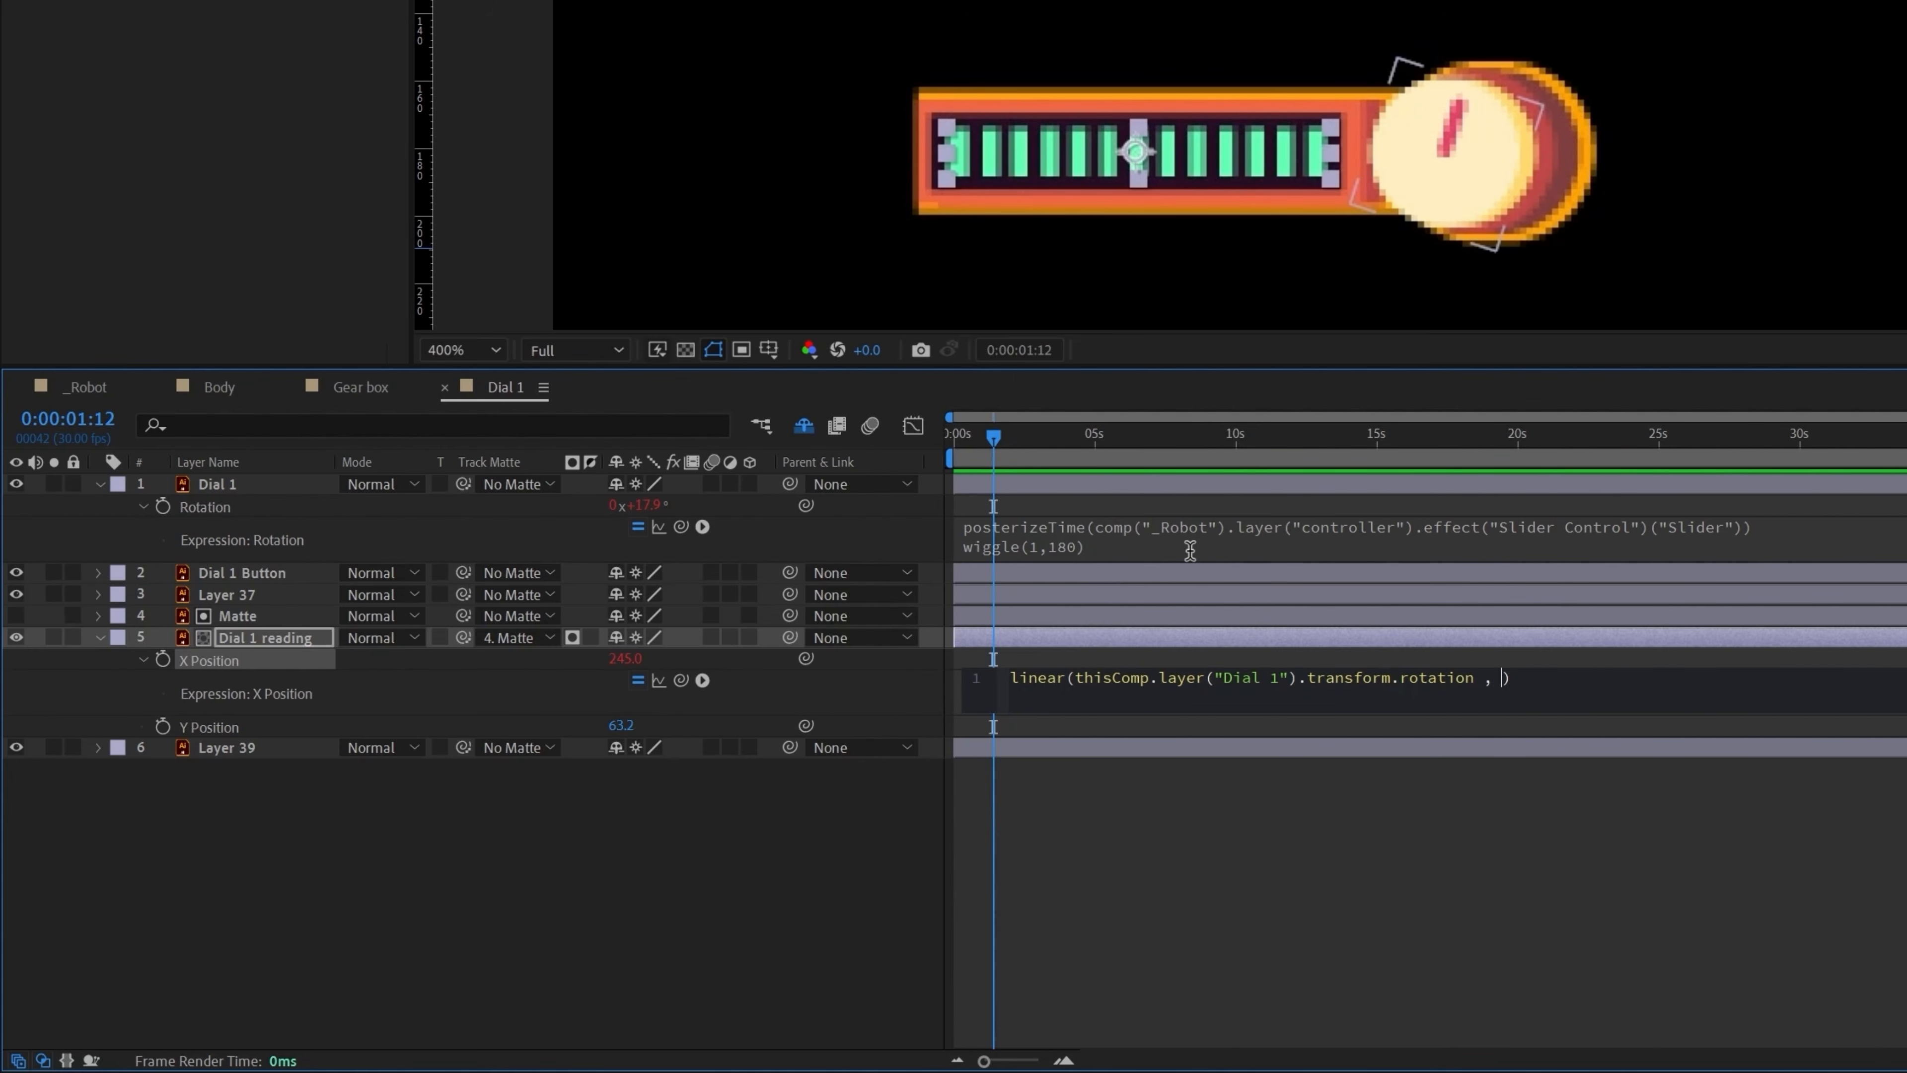
text(-180, 180)
click(1584, 677)
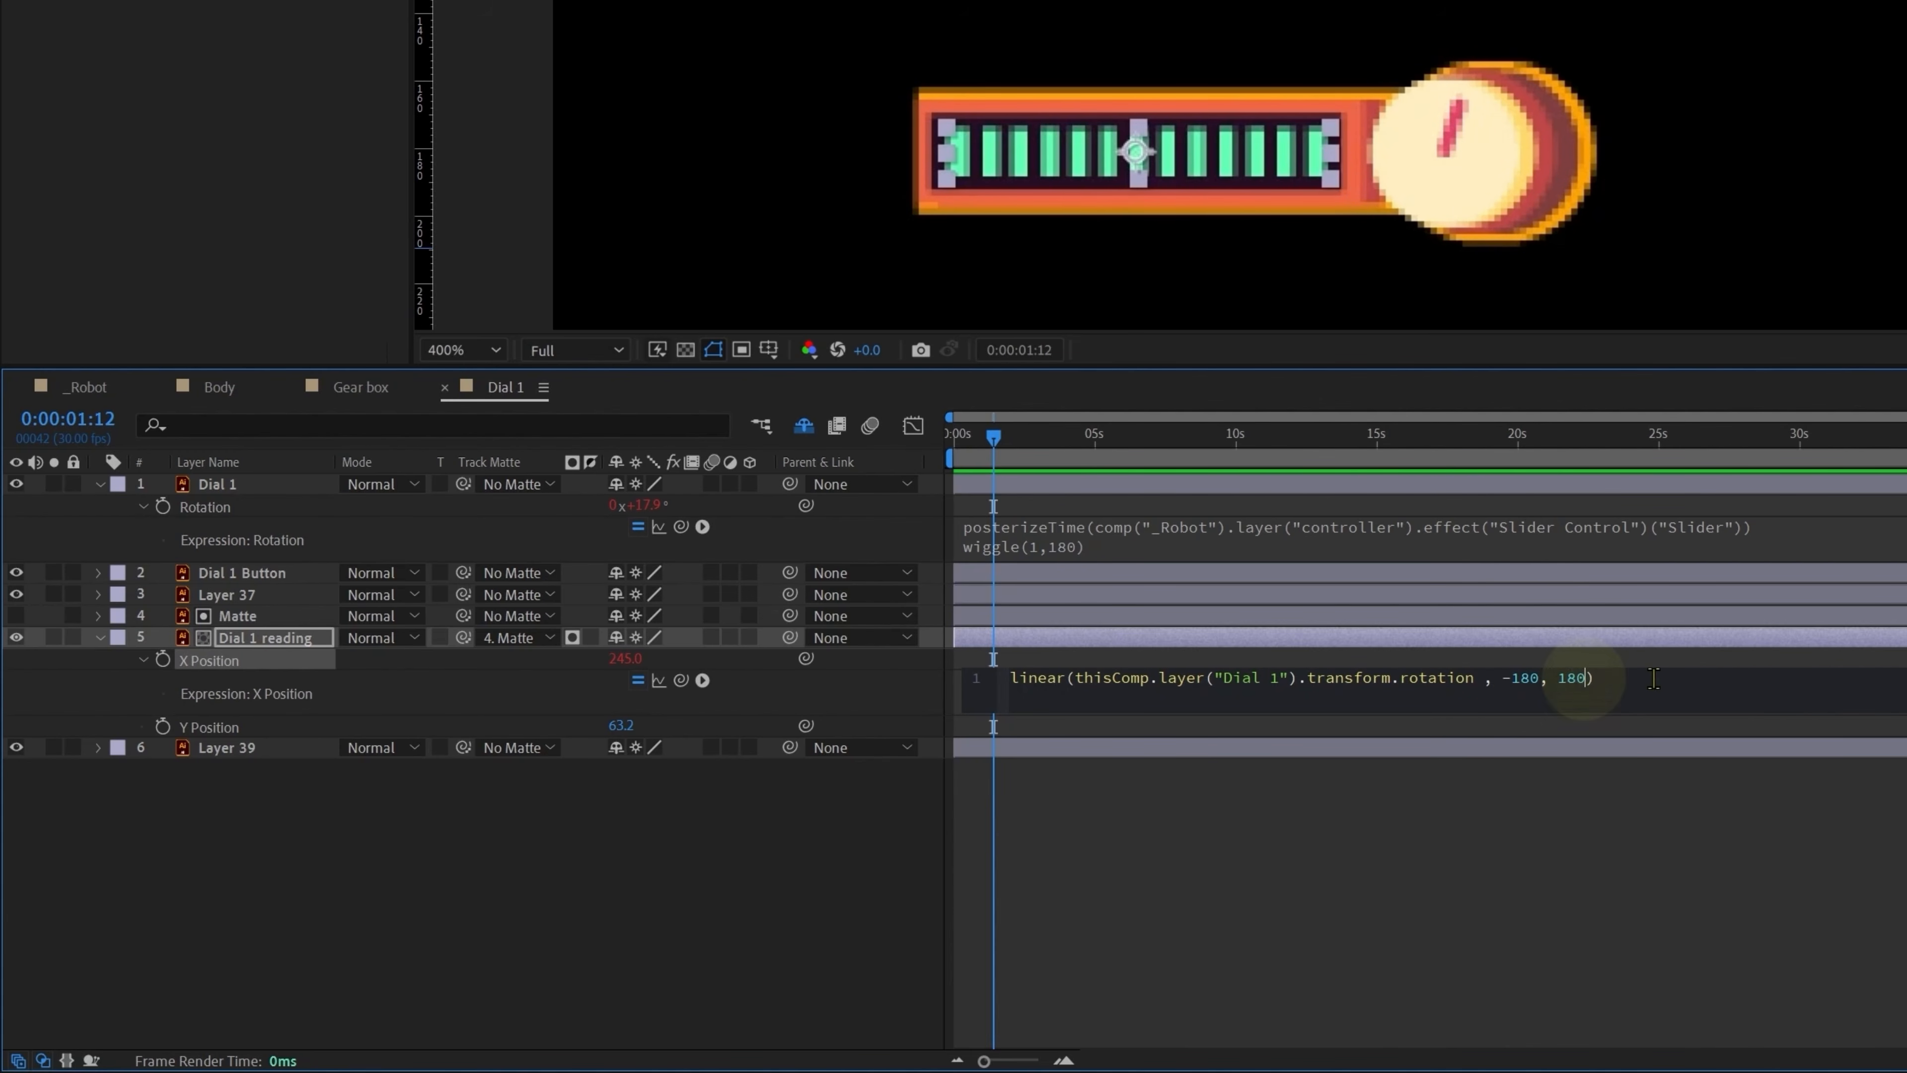
text(,)
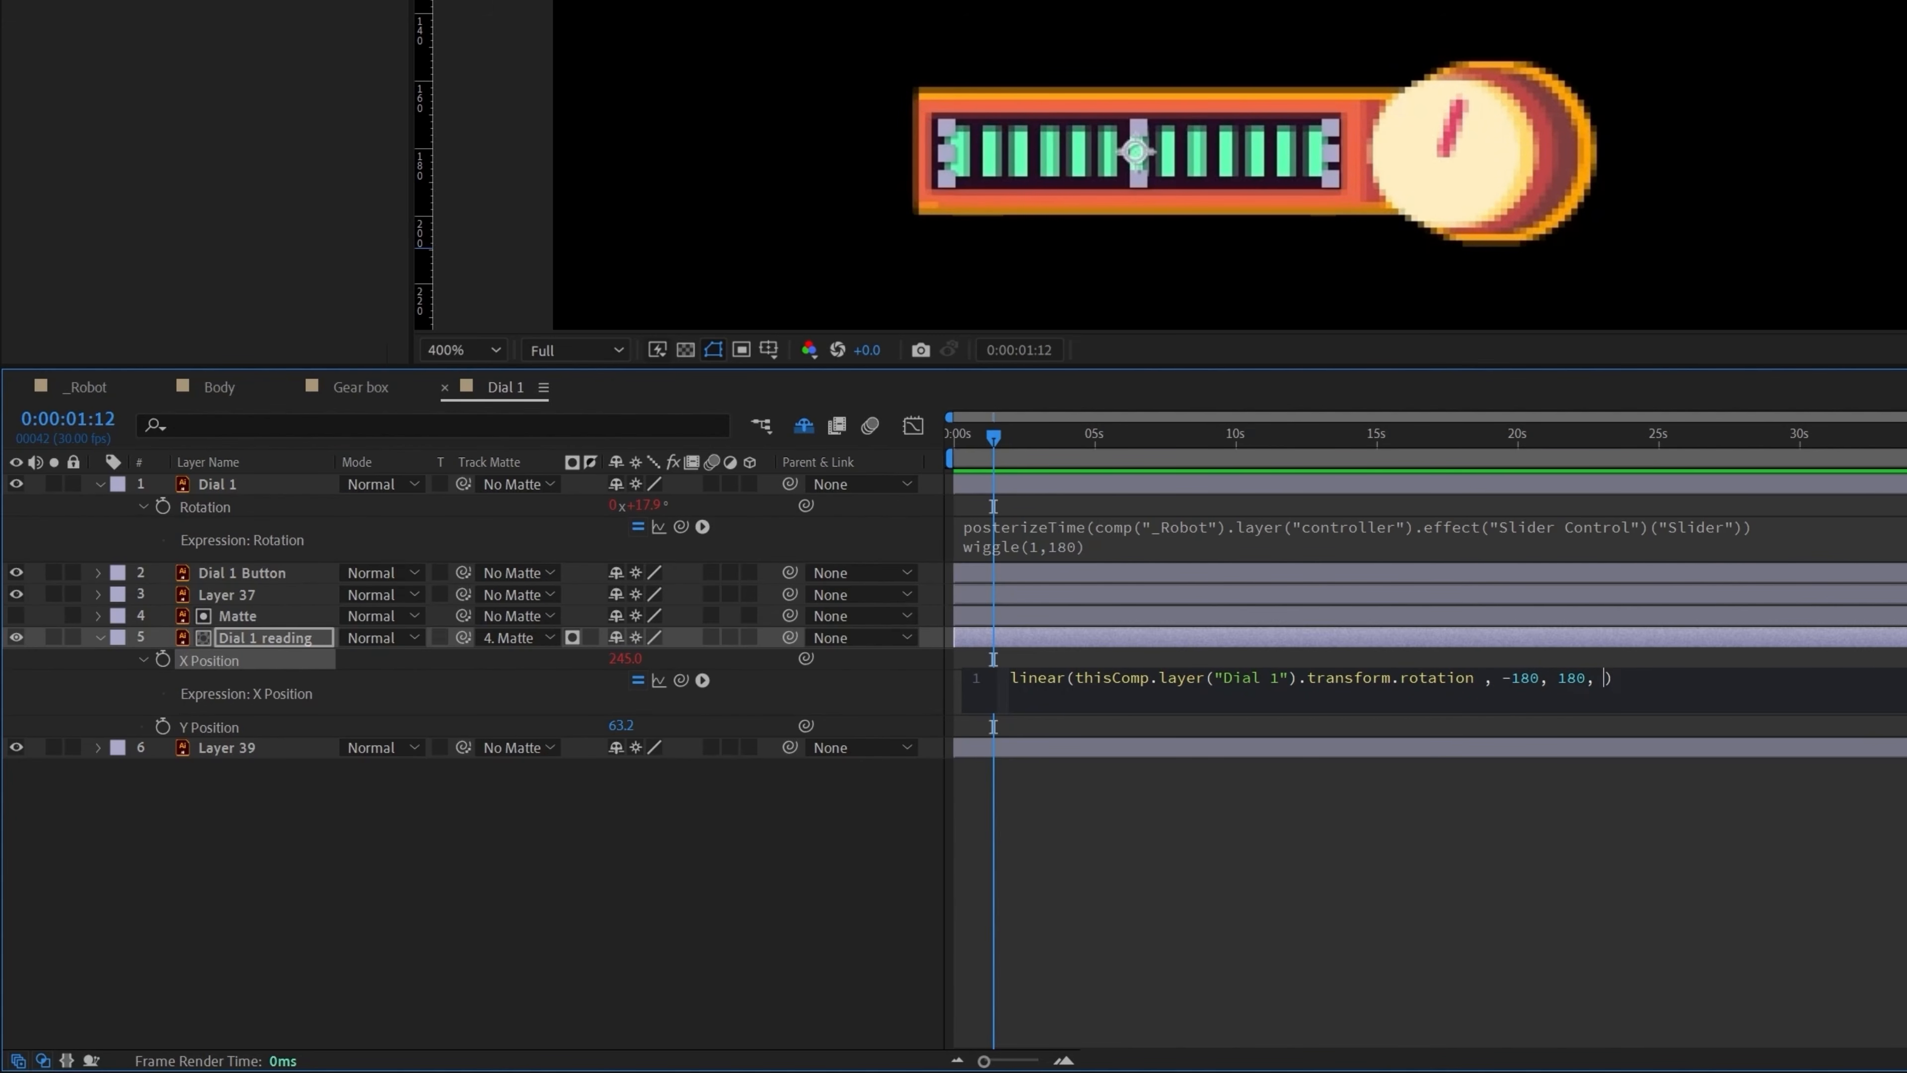
text(245, 305)
key(KP_Enter)
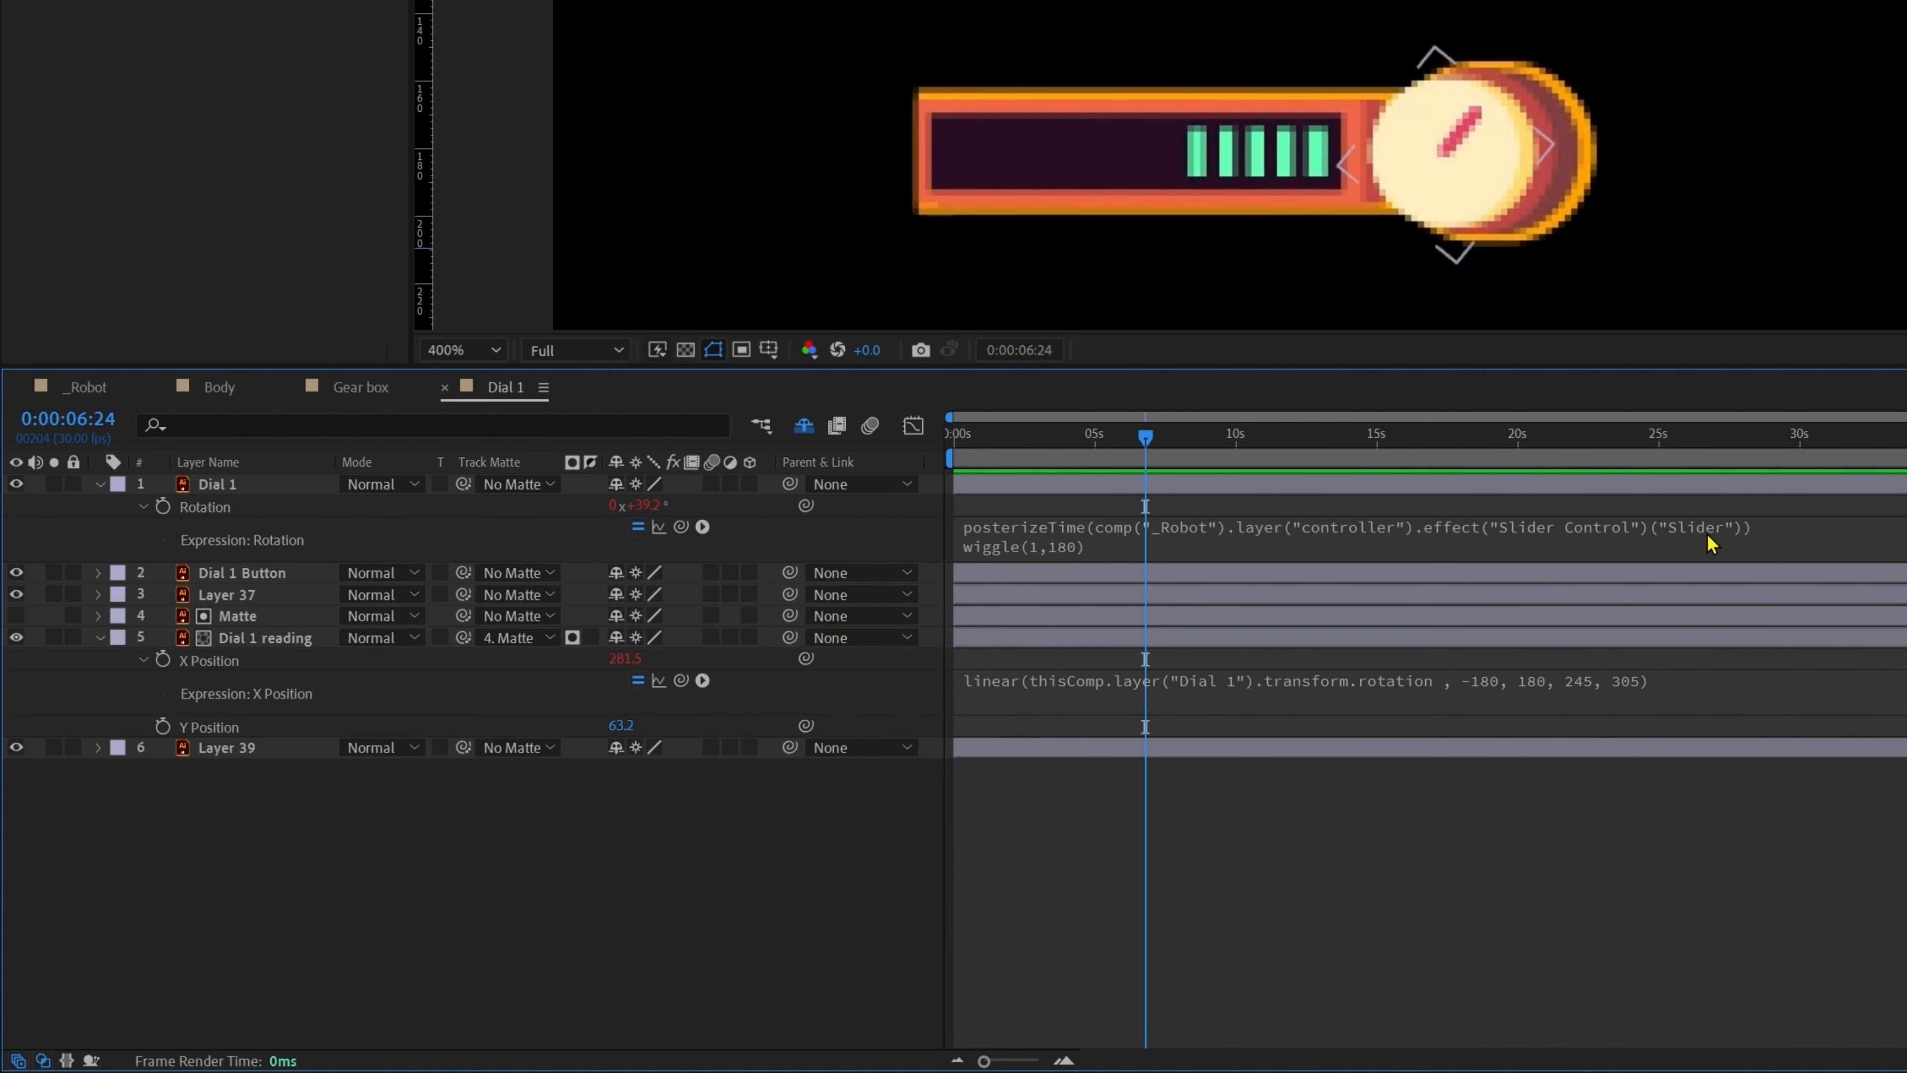
Step: Add a new first line to the X Position expression for the posterizeTime code
click(1709, 530)
key(ctrl+c)
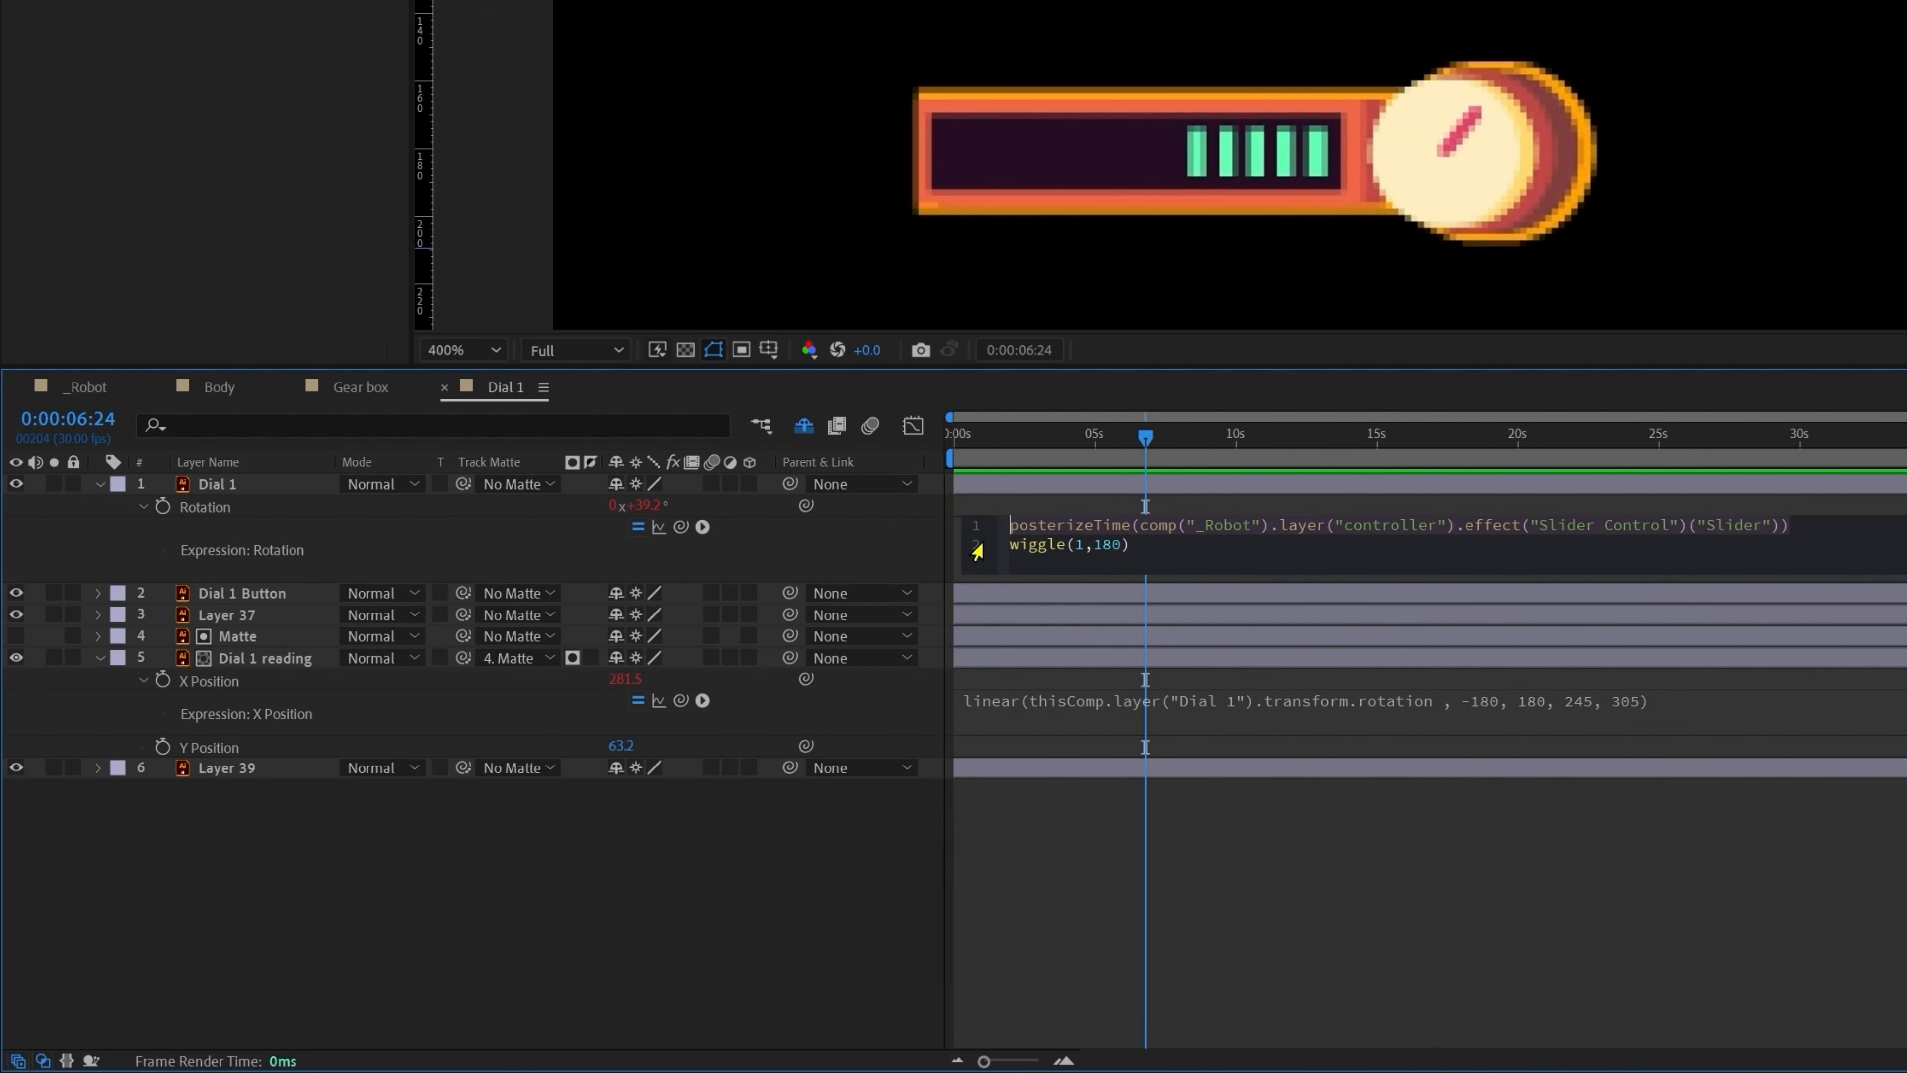
click(1083, 703)
click(1215, 682)
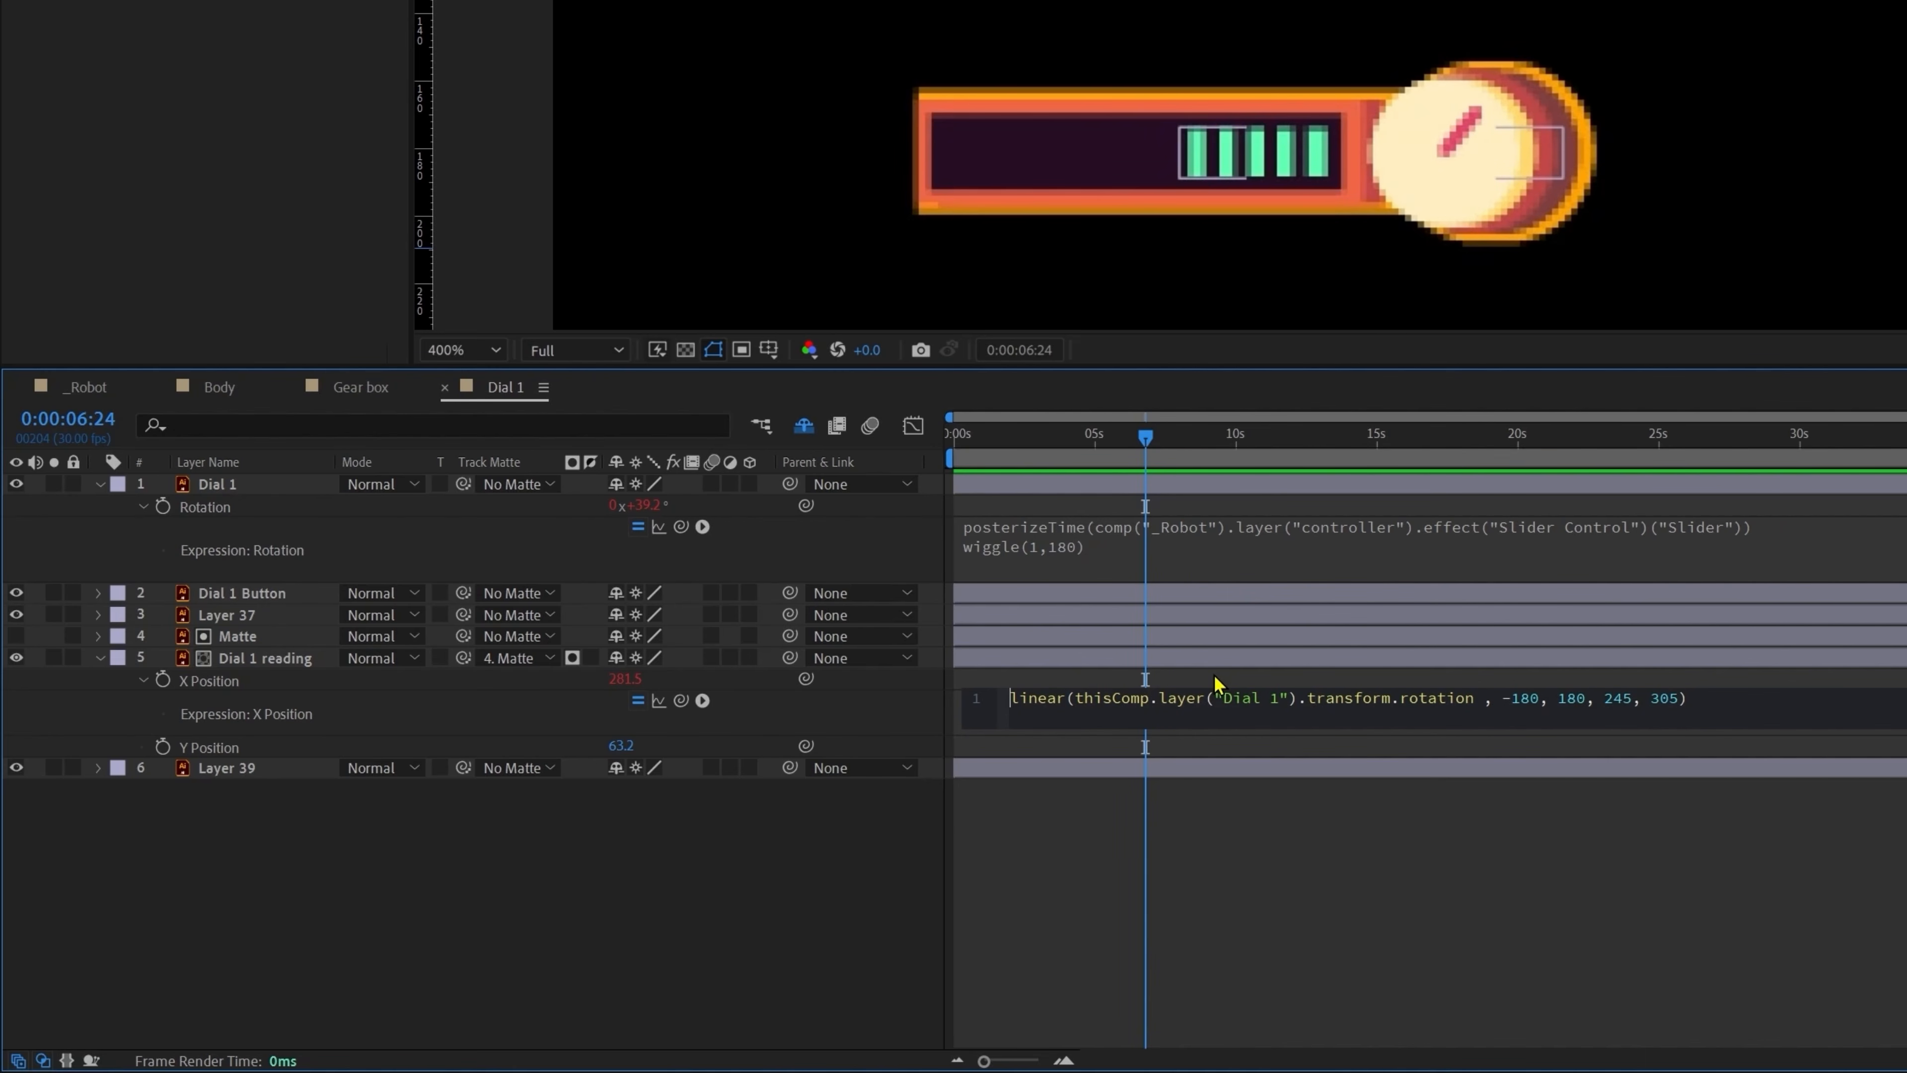
key(Return)
Step: Finish the two-line posterizeTime + linear X Position expression, then open the Metre reading comp
key(Up)
key(ctrl+v)
click(1280, 905)
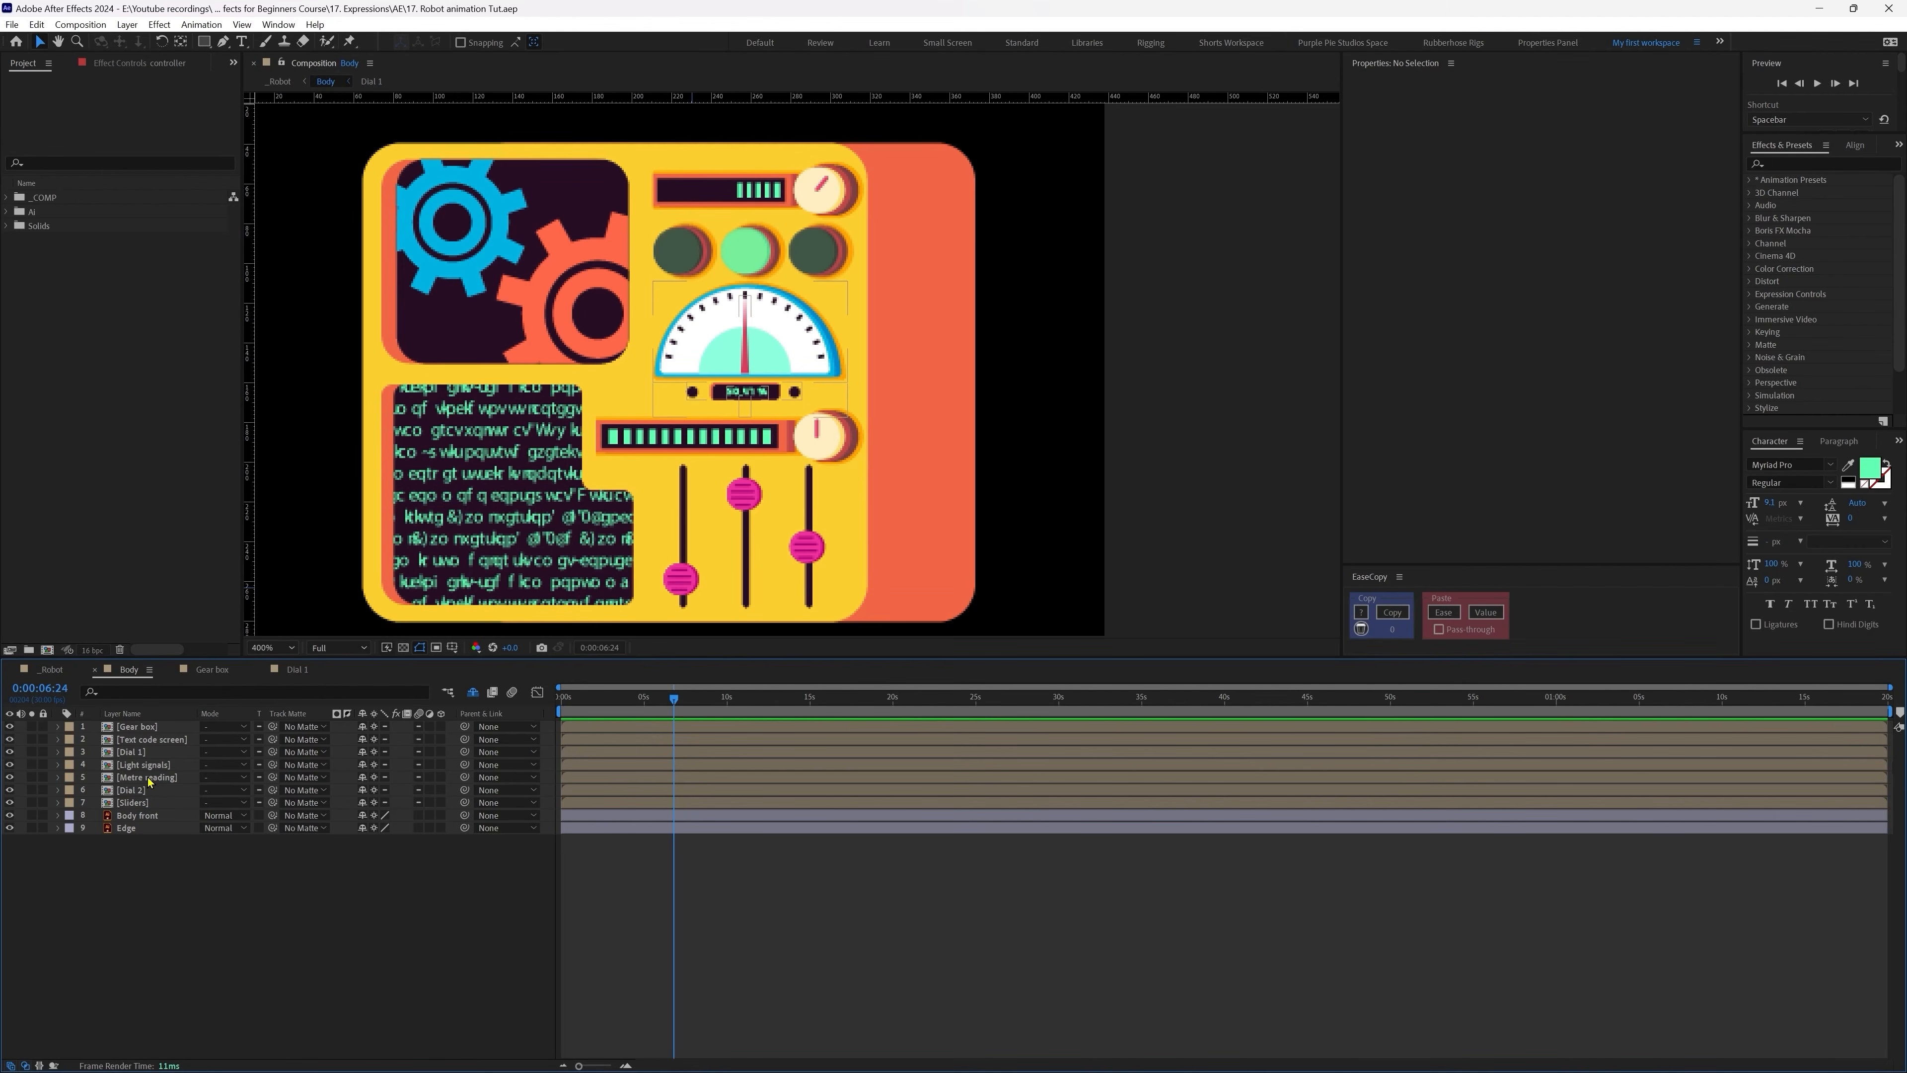
double_click(141, 775)
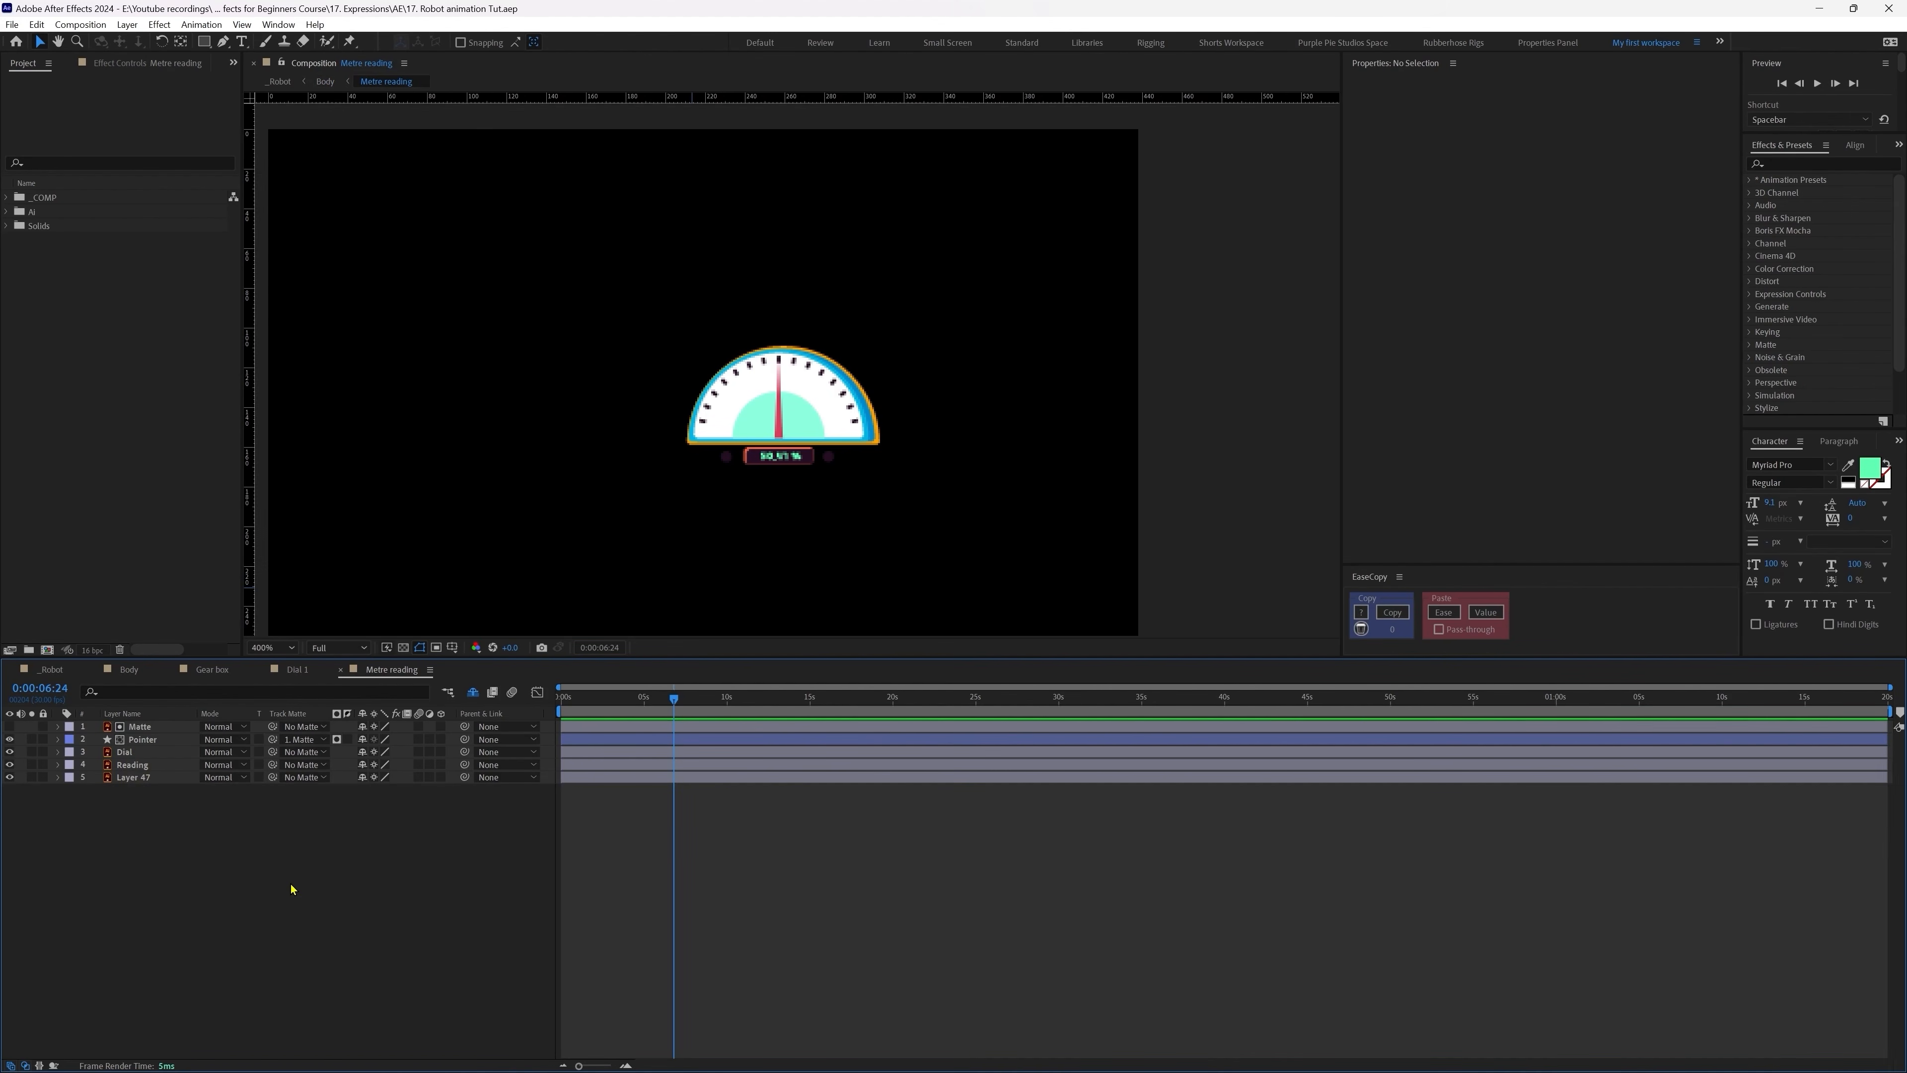
Step: Give the Pointer needle's Rotation a posterizeTime line plus wiggle(1,76)
click(145, 741)
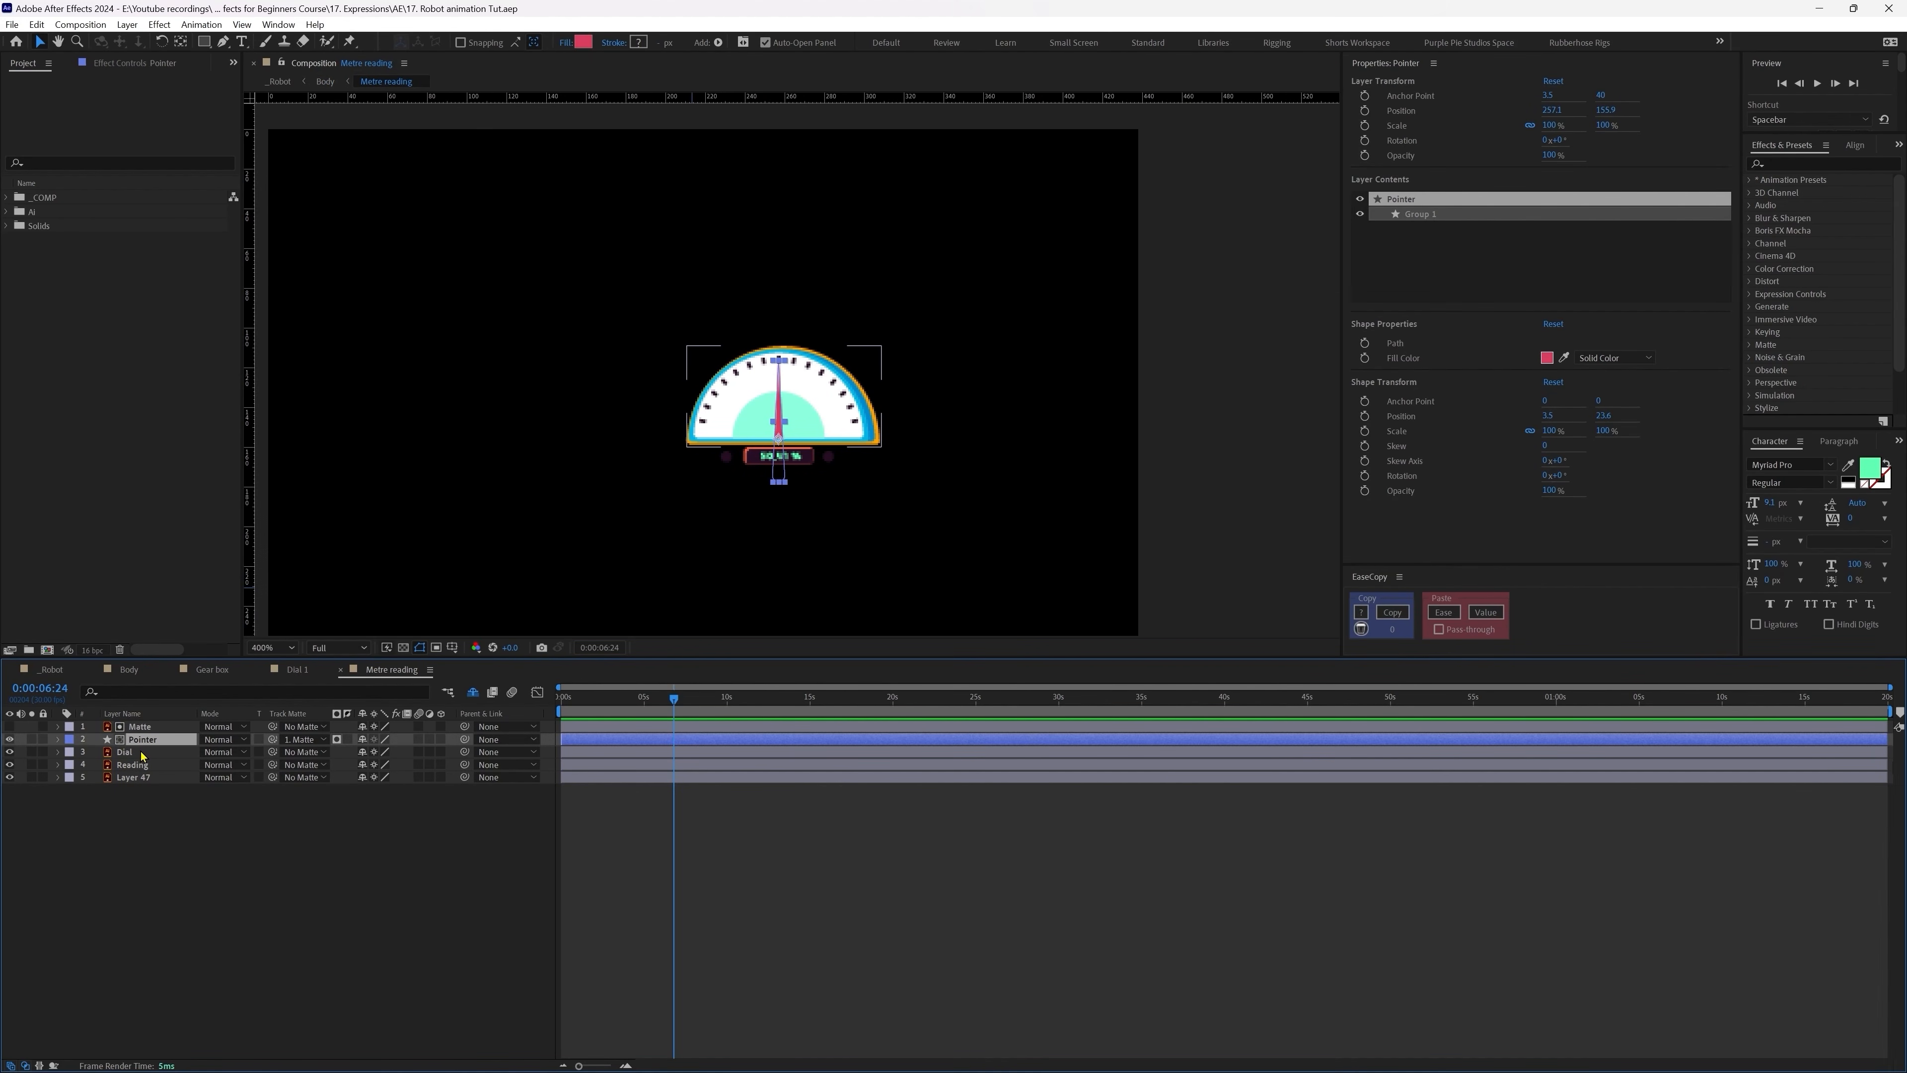
key(r)
alt+click(94, 753)
text(wigg)
key(Return)
text(1,7))
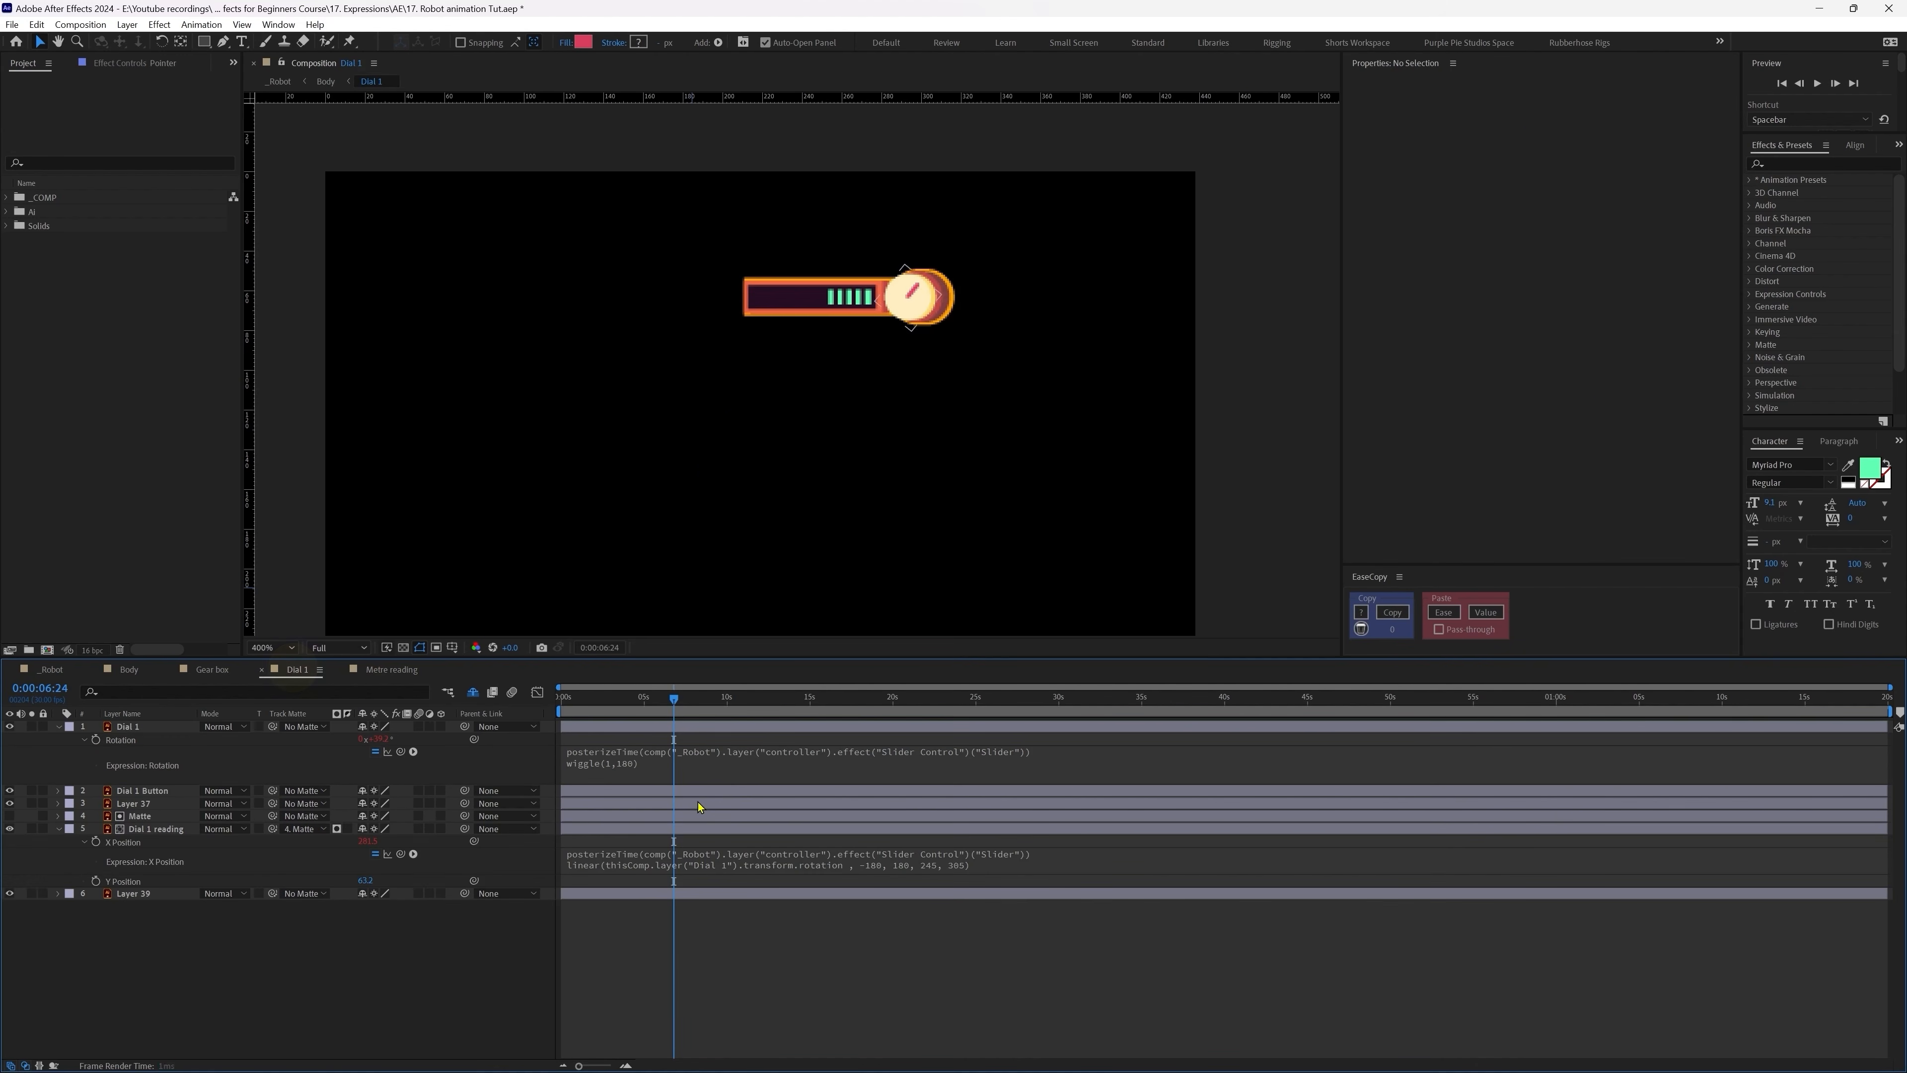
click(732, 745)
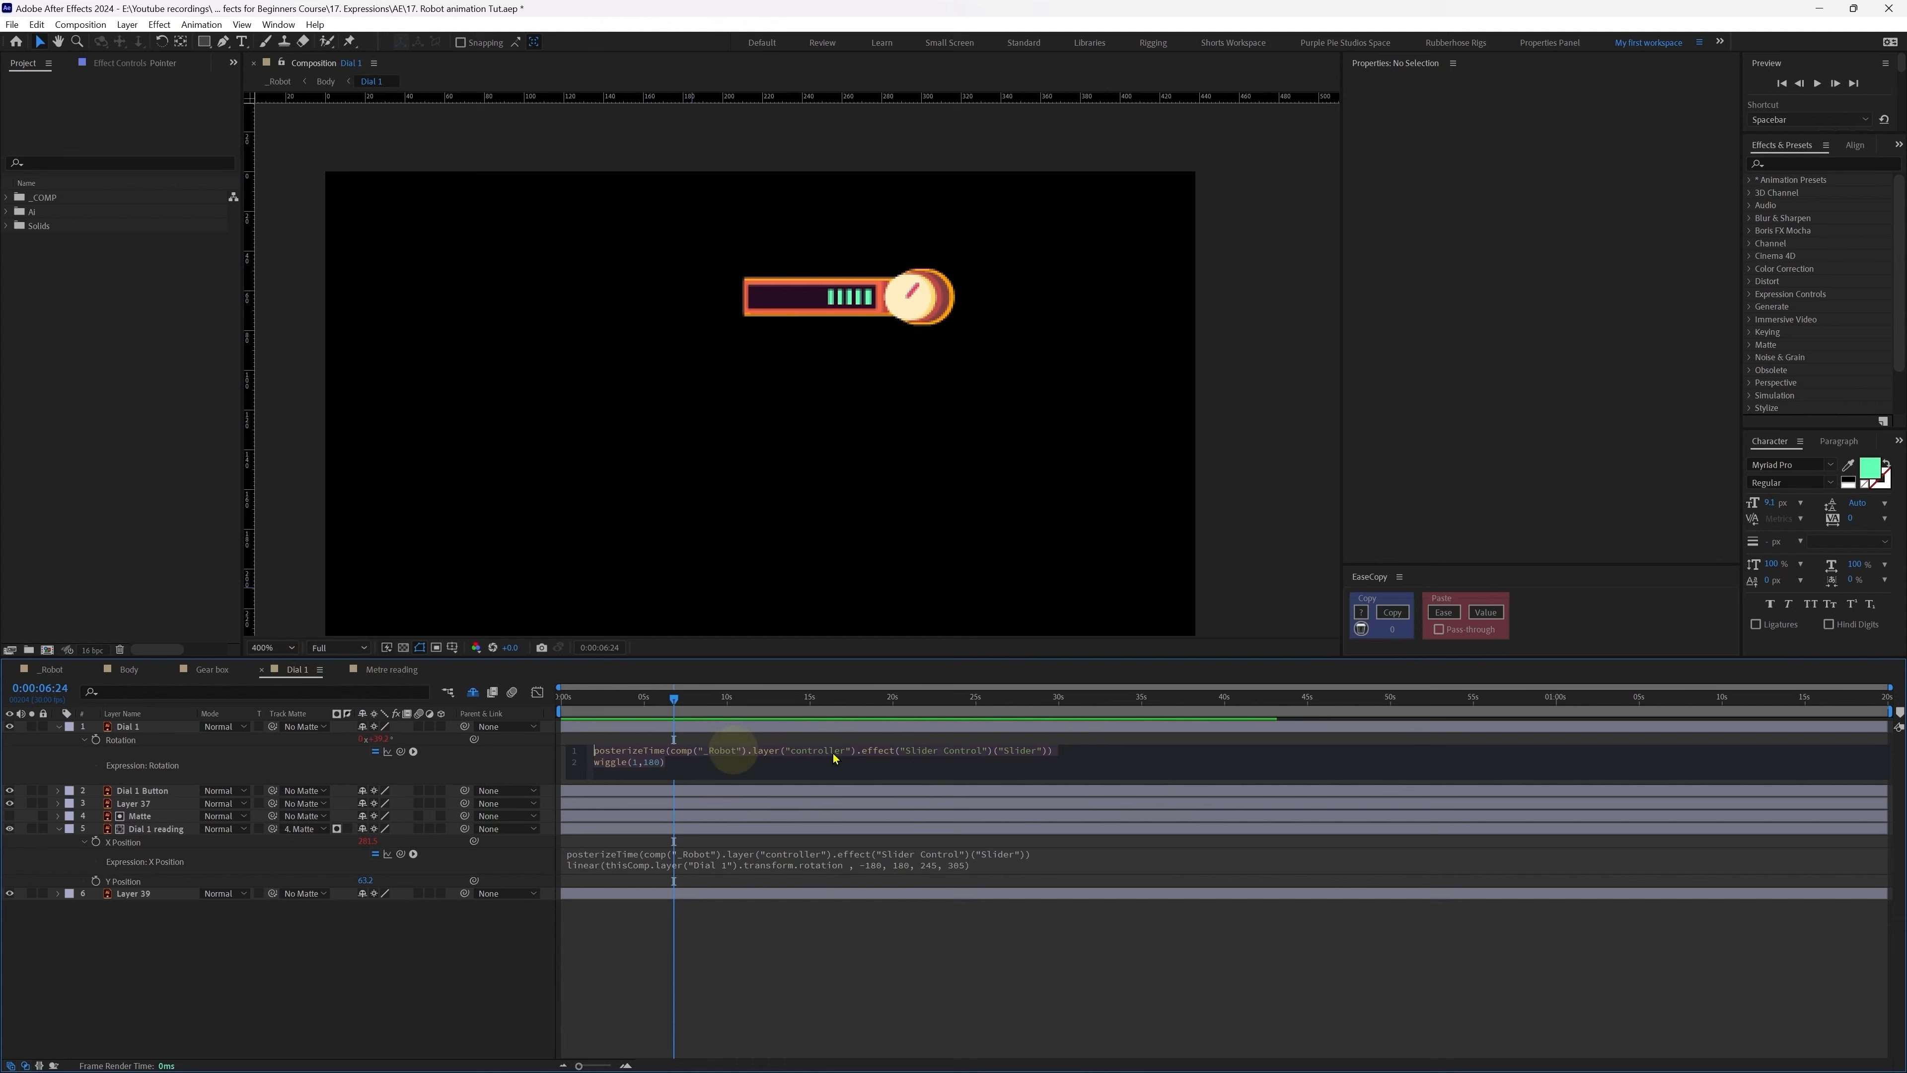
click(1070, 750)
click(567, 750)
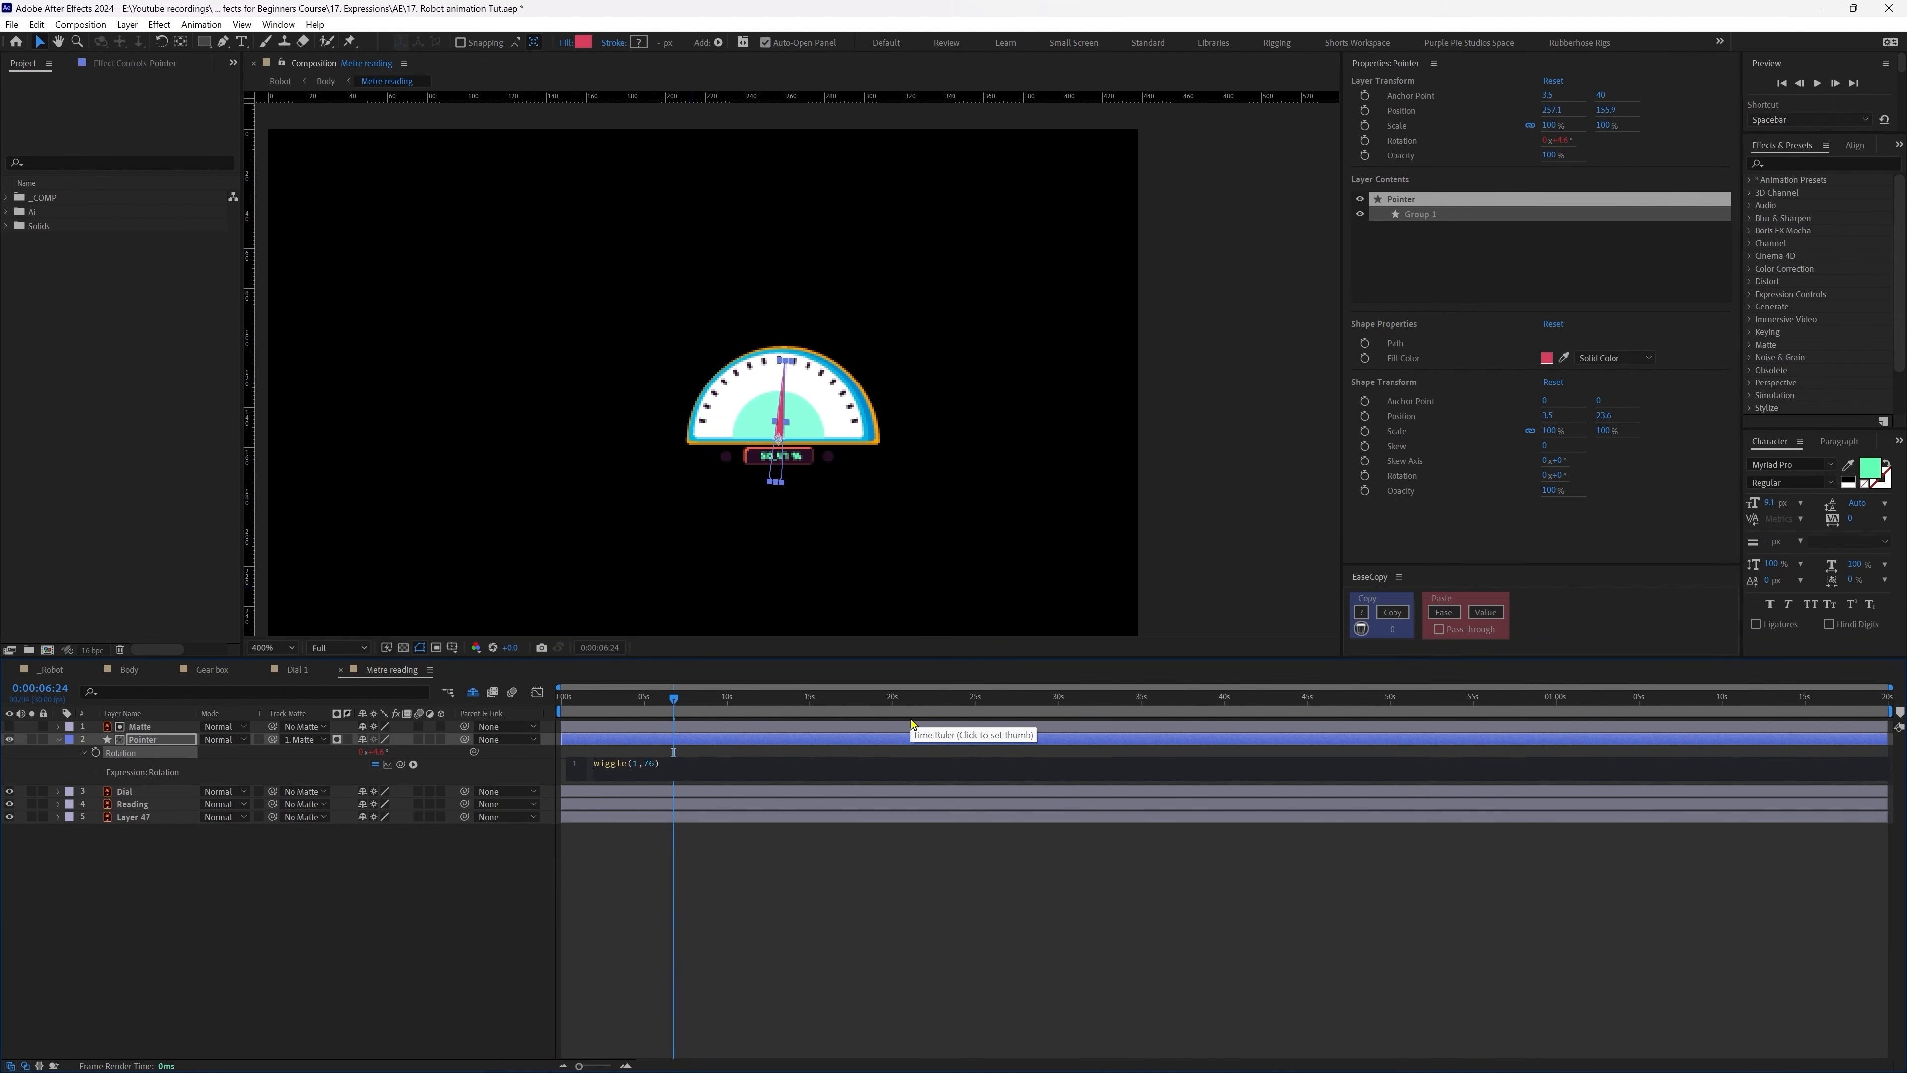
key(Return)
key(ctrl+v)
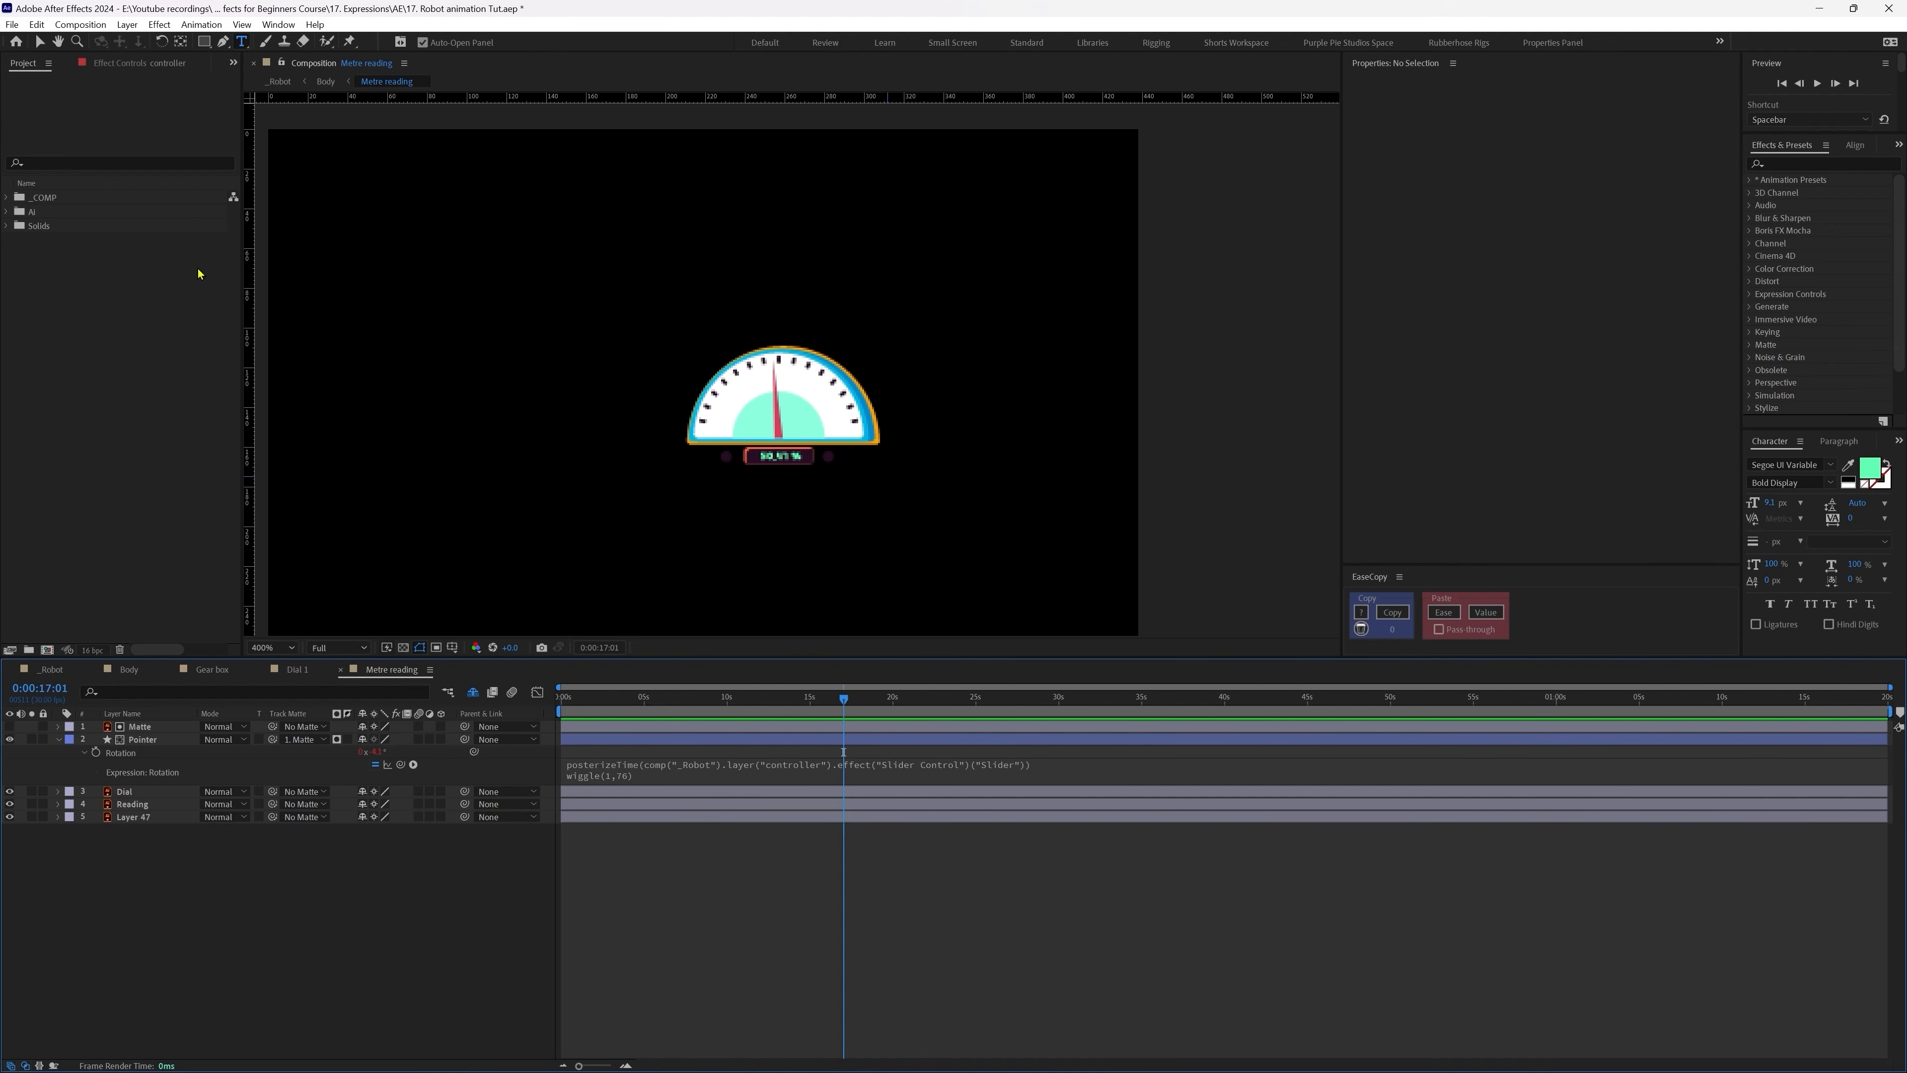
Step: Create an empty text layer and apply a Slider Control effect to it
click(630, 498)
click(1781, 163)
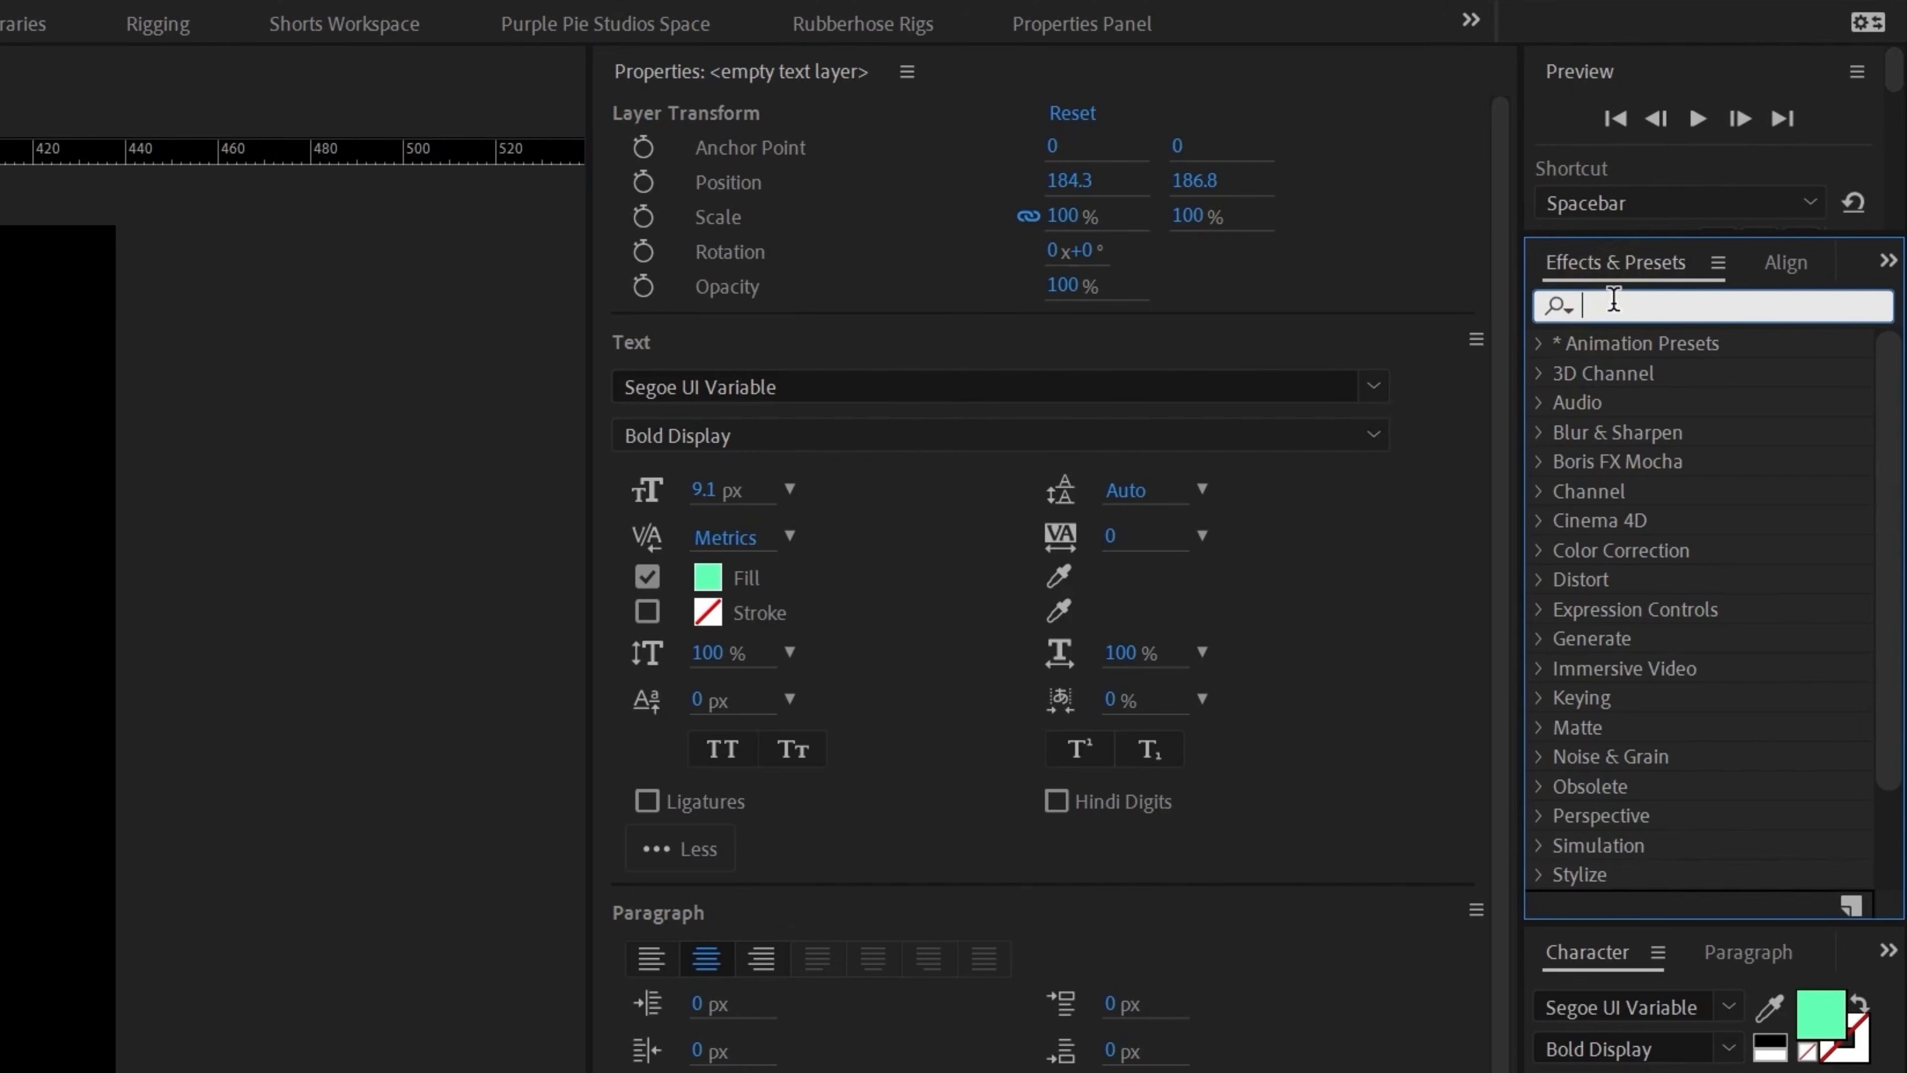
text(slider)
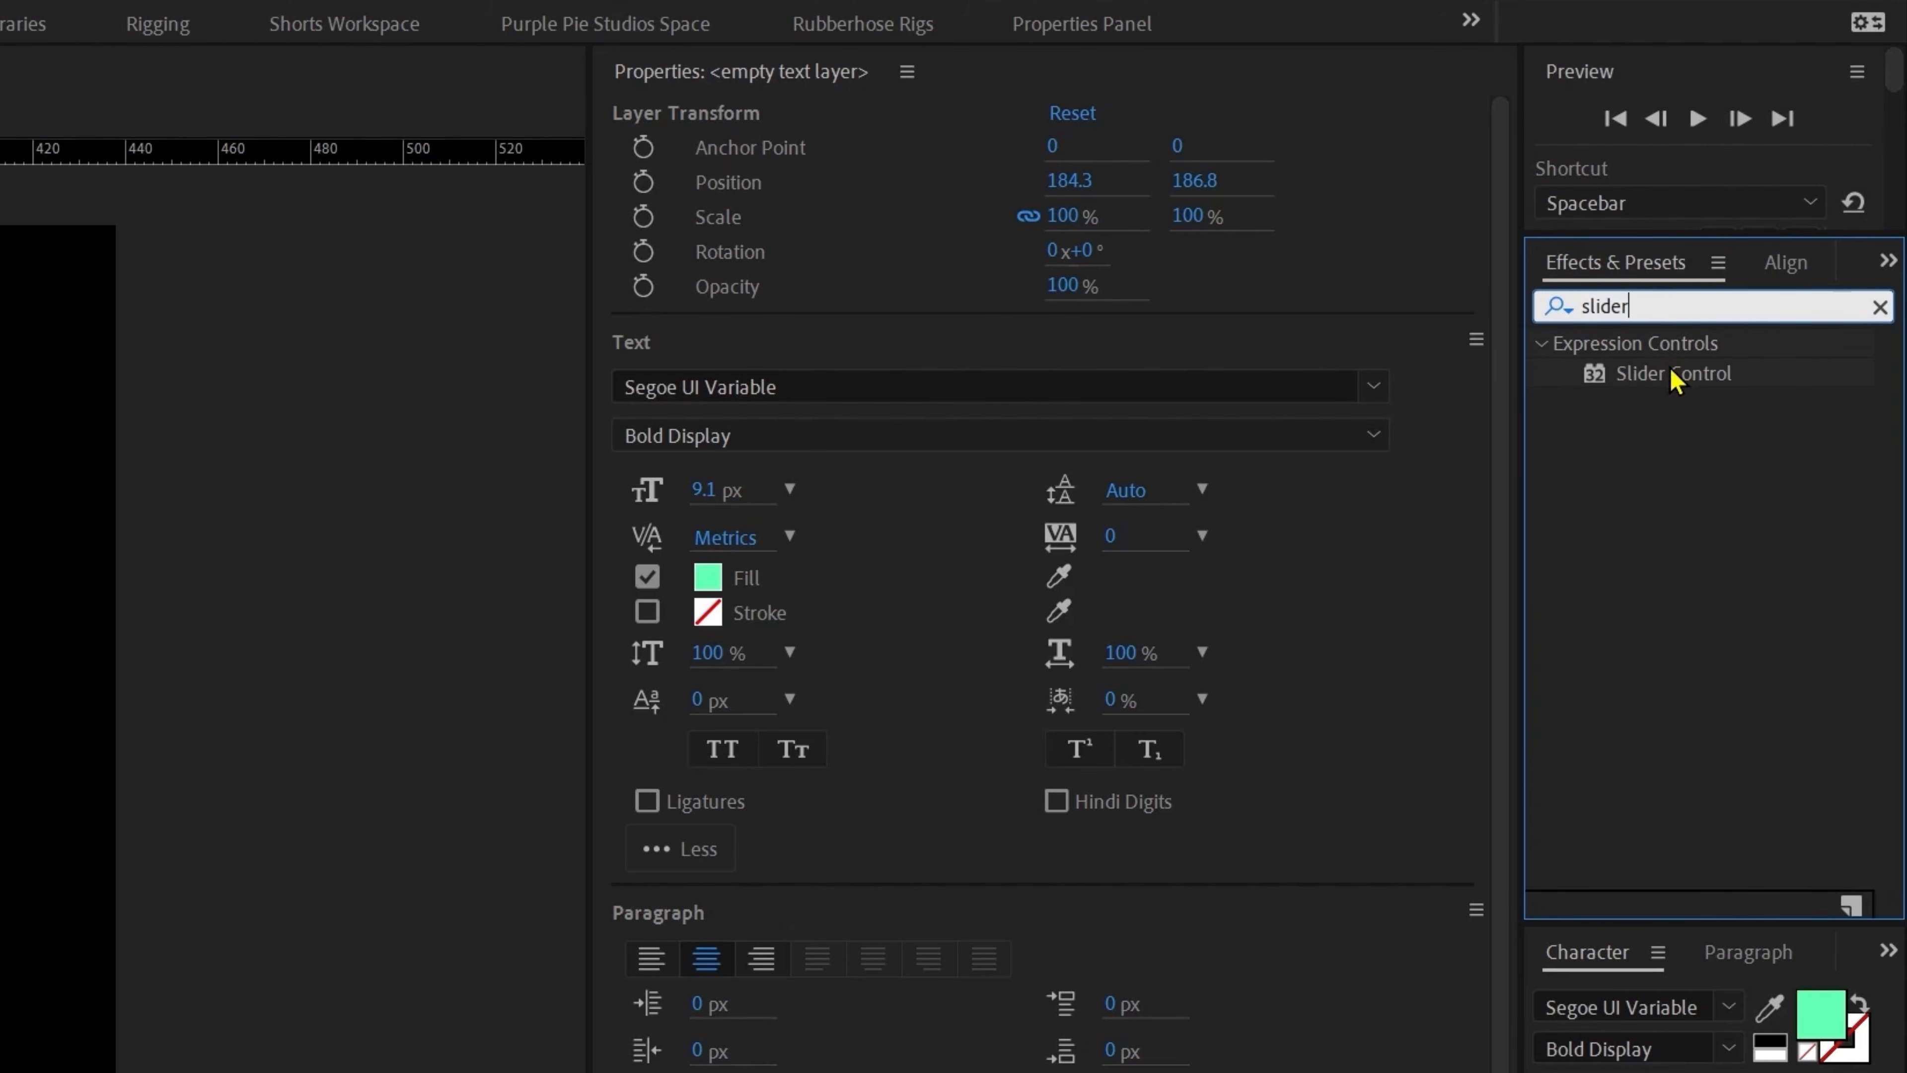
double_click(1674, 374)
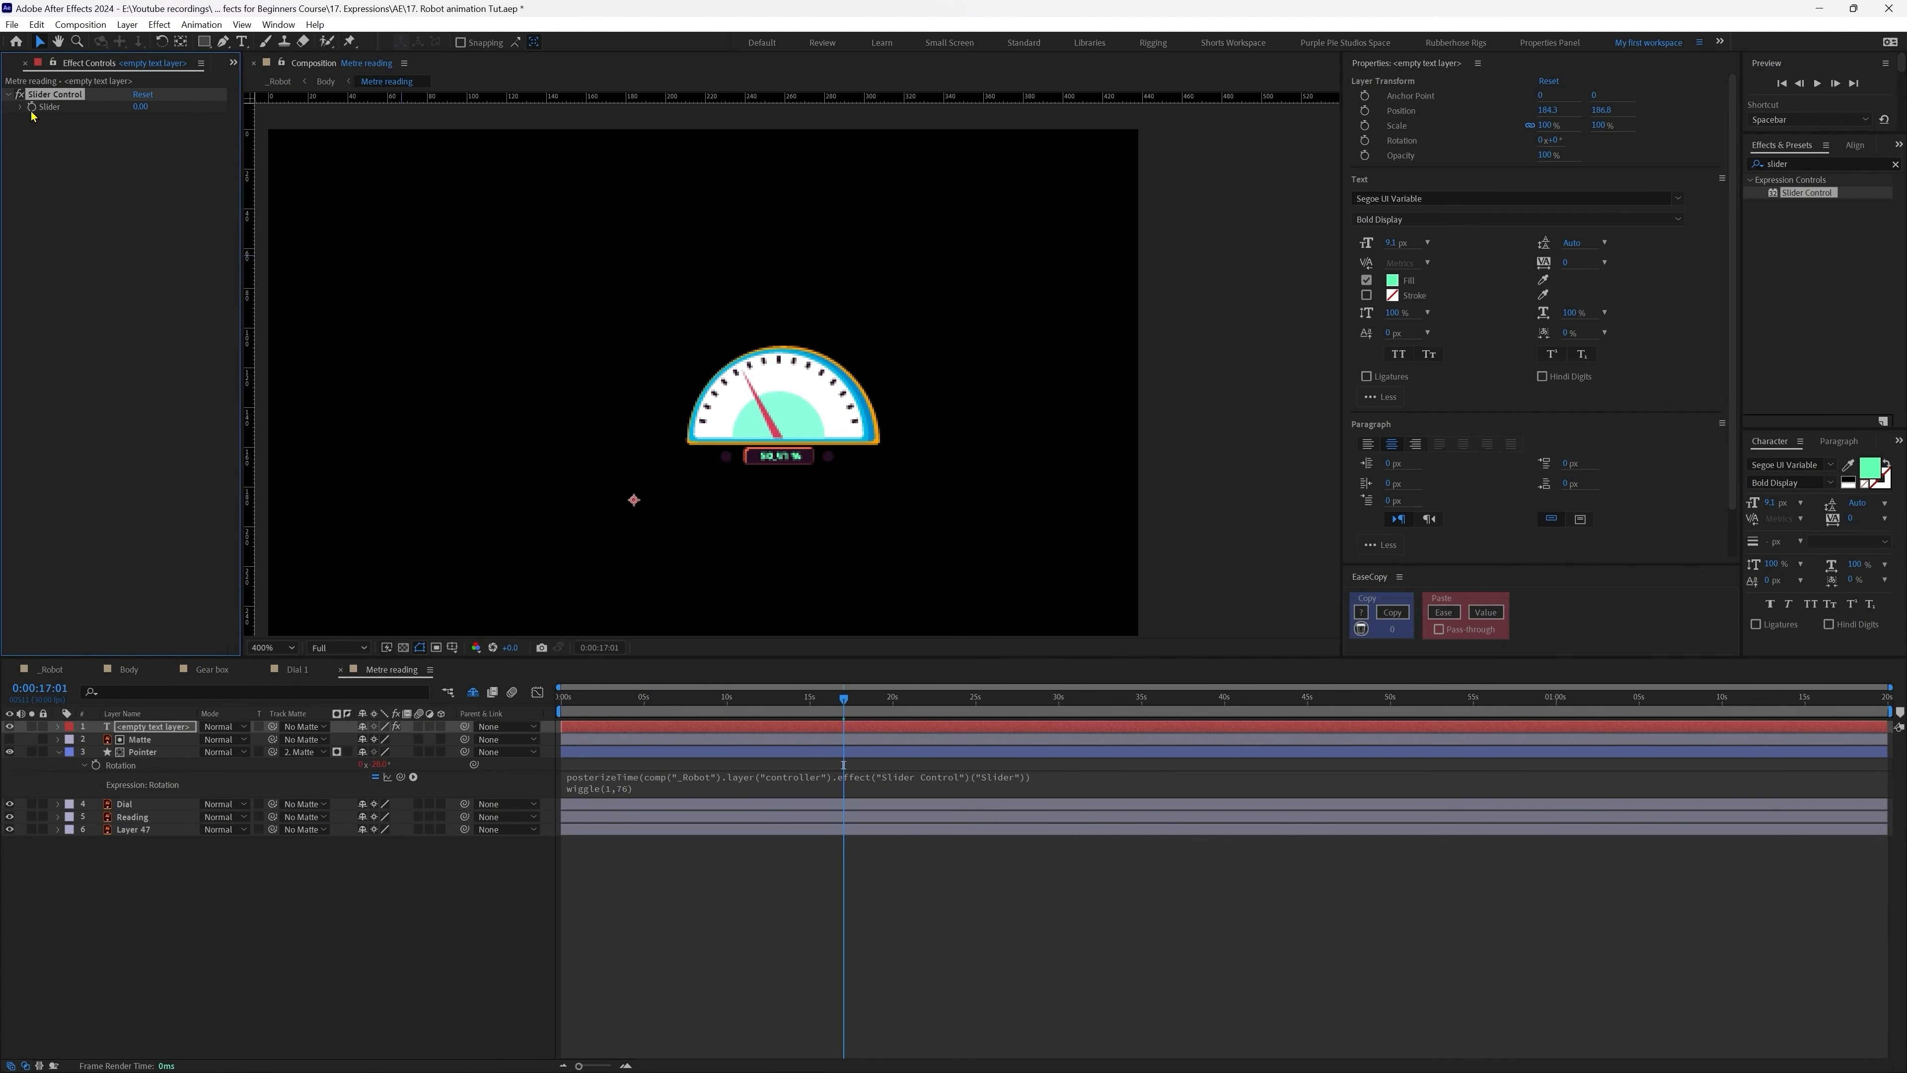
Step: Set the Slider to linear(Pointer rotation, -76, 76, 0, 100)
alt+click(32, 107)
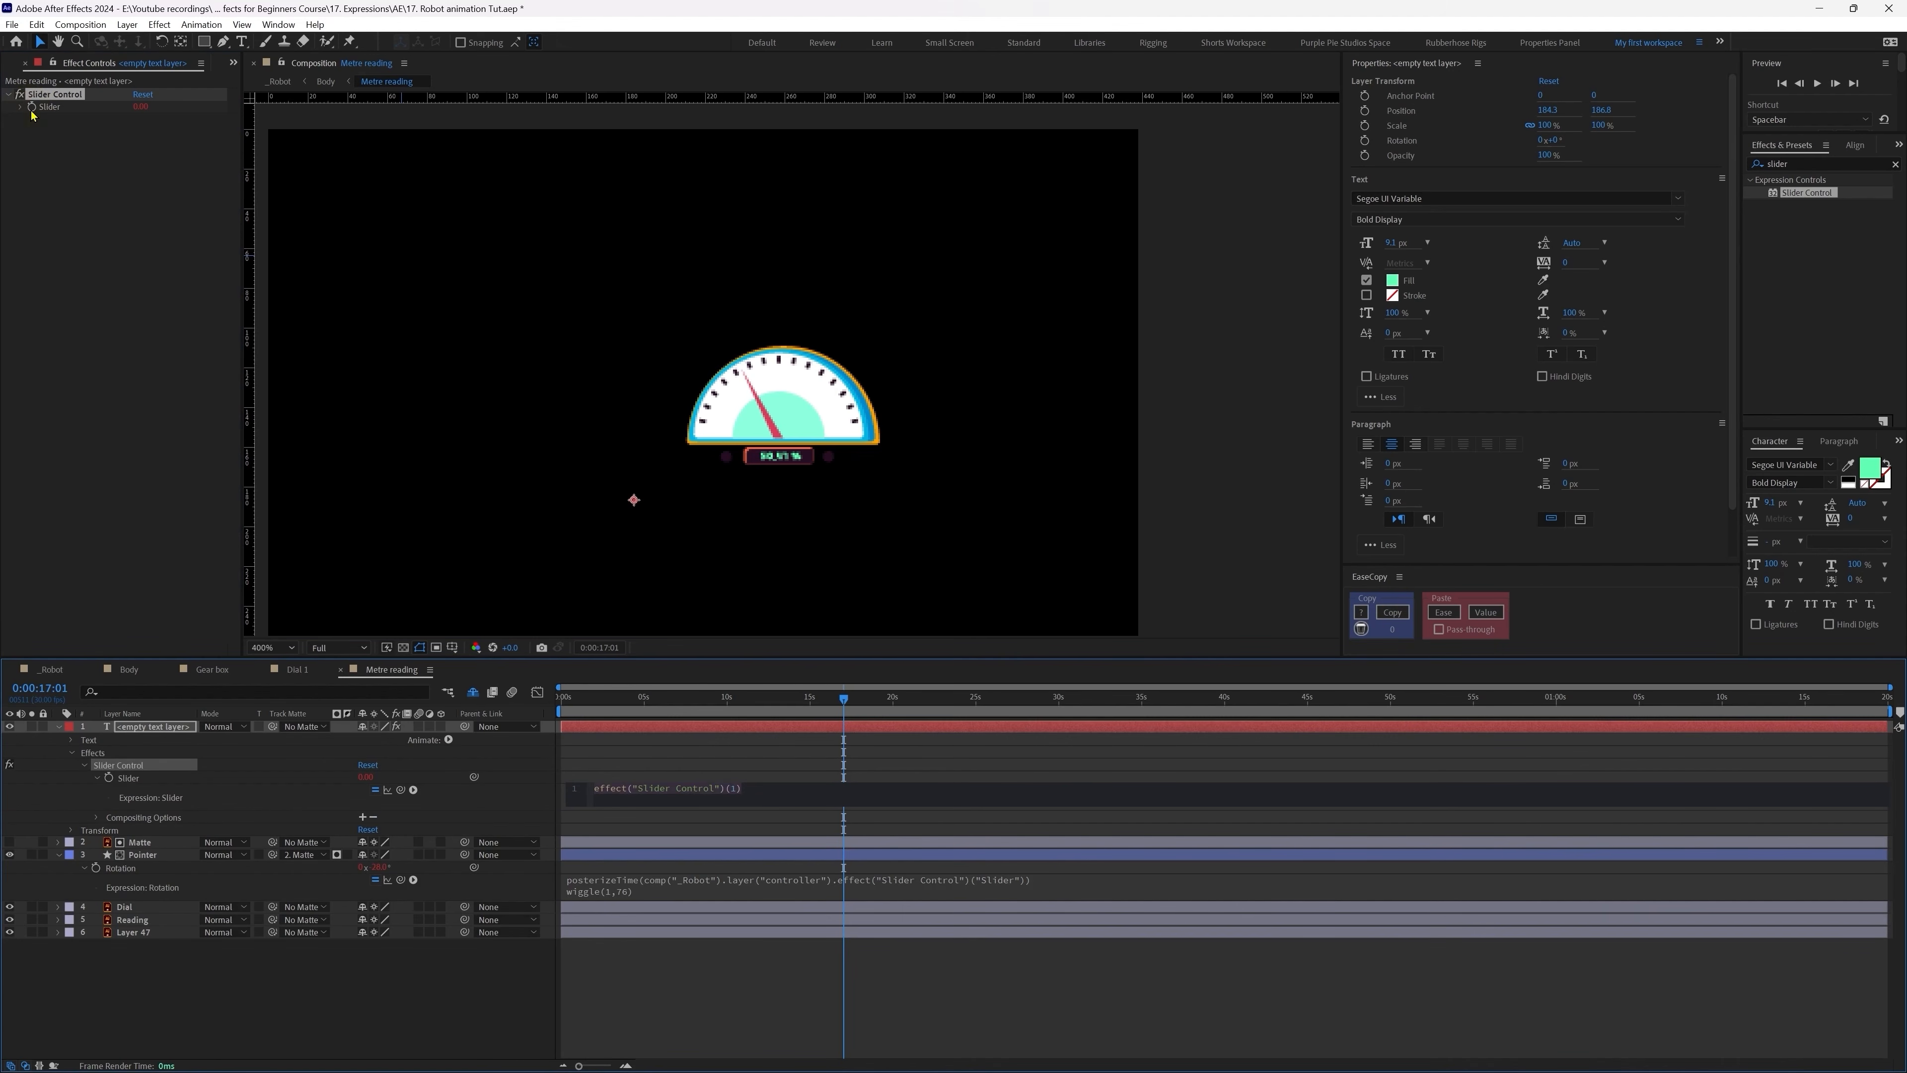
text(linear())
key(Down)
key(Down)
key(Down)
key(Down)
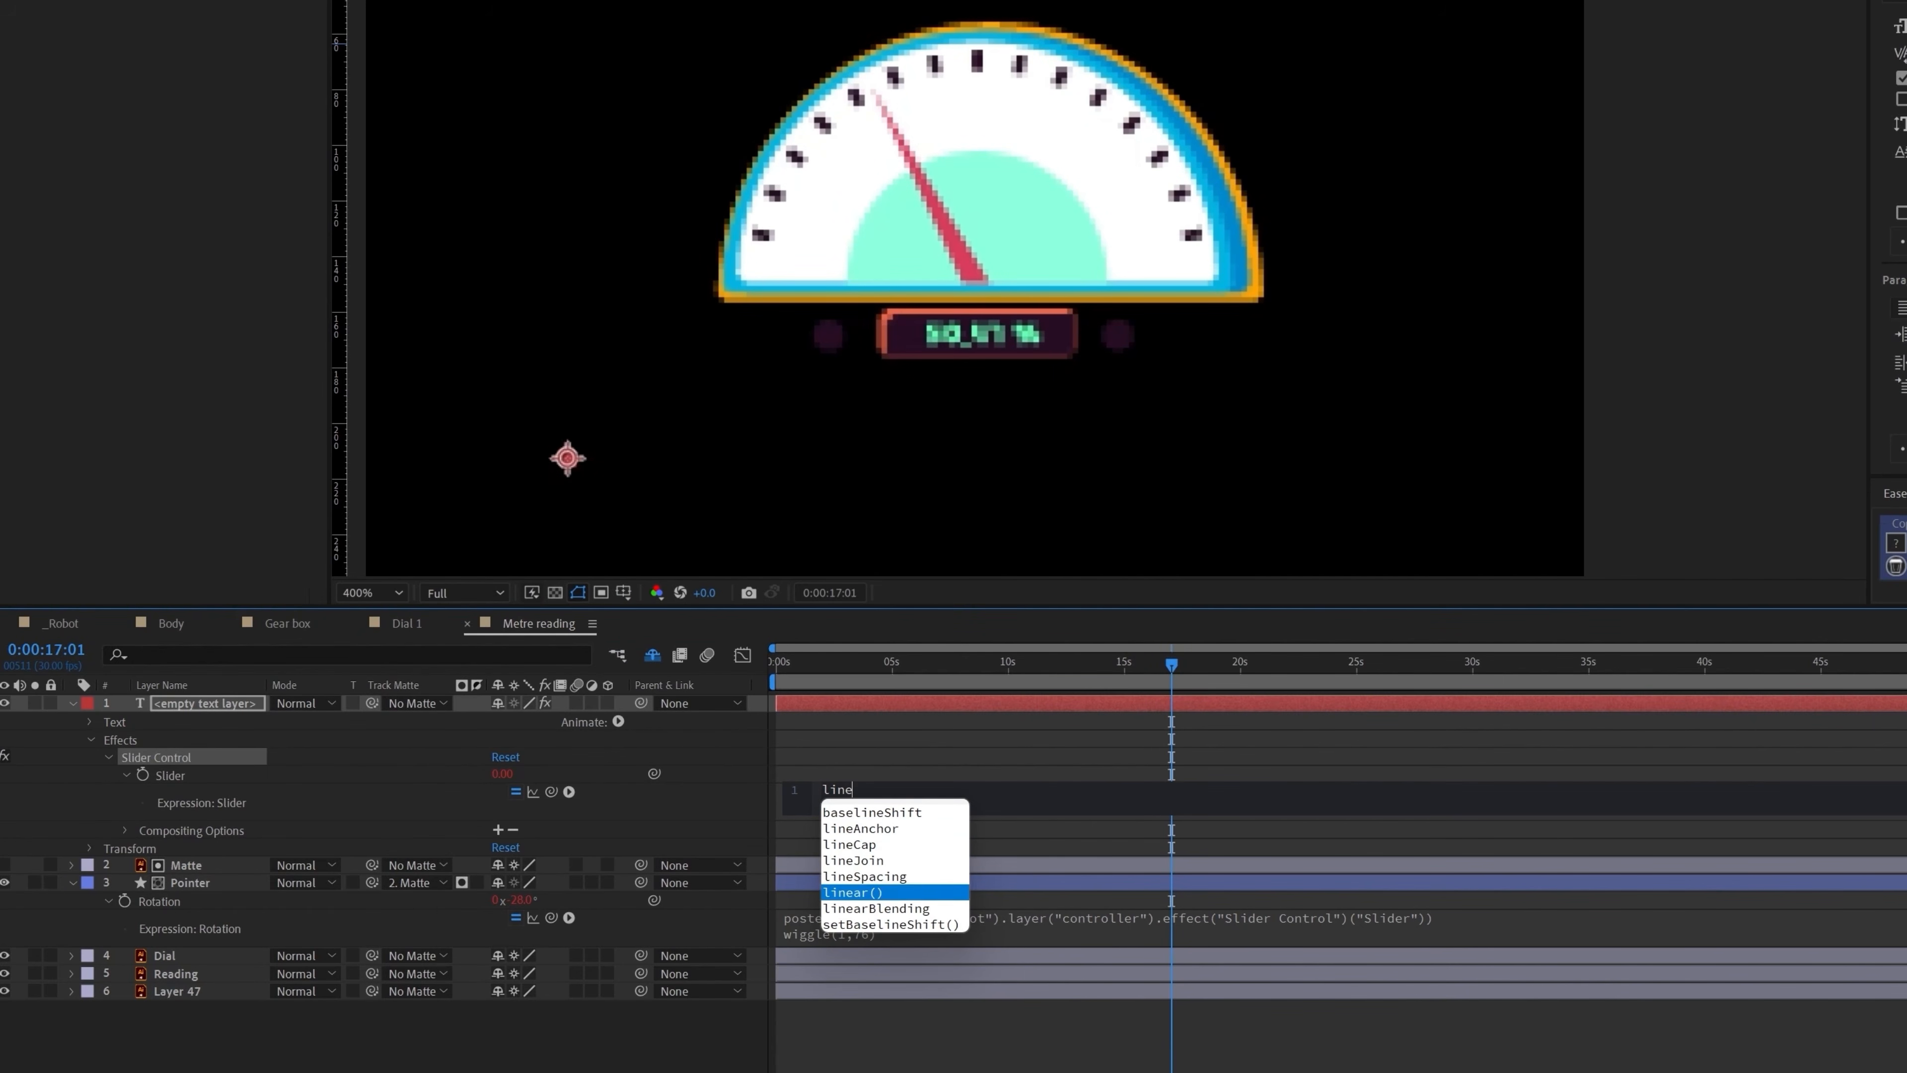
key(Return)
drag(552, 791, 233, 902)
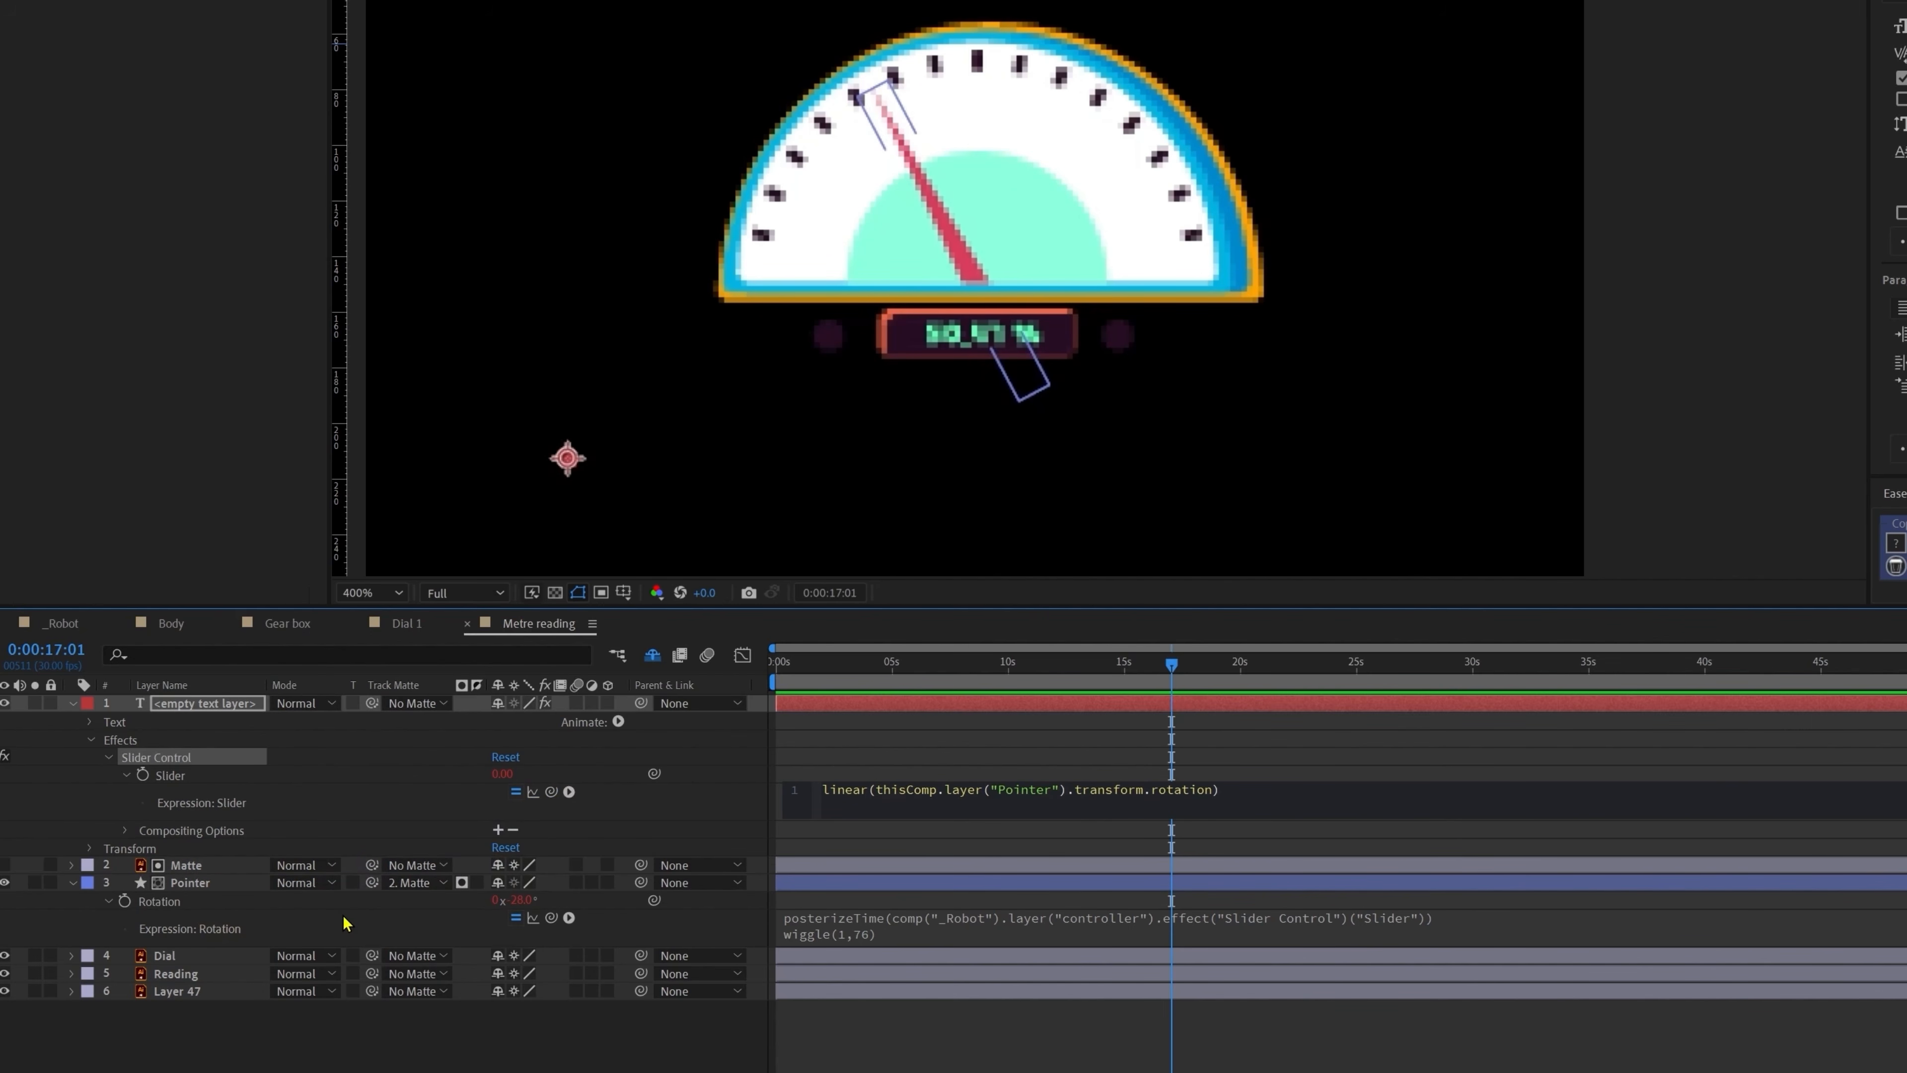
text(, -76, 76, 0, 100)
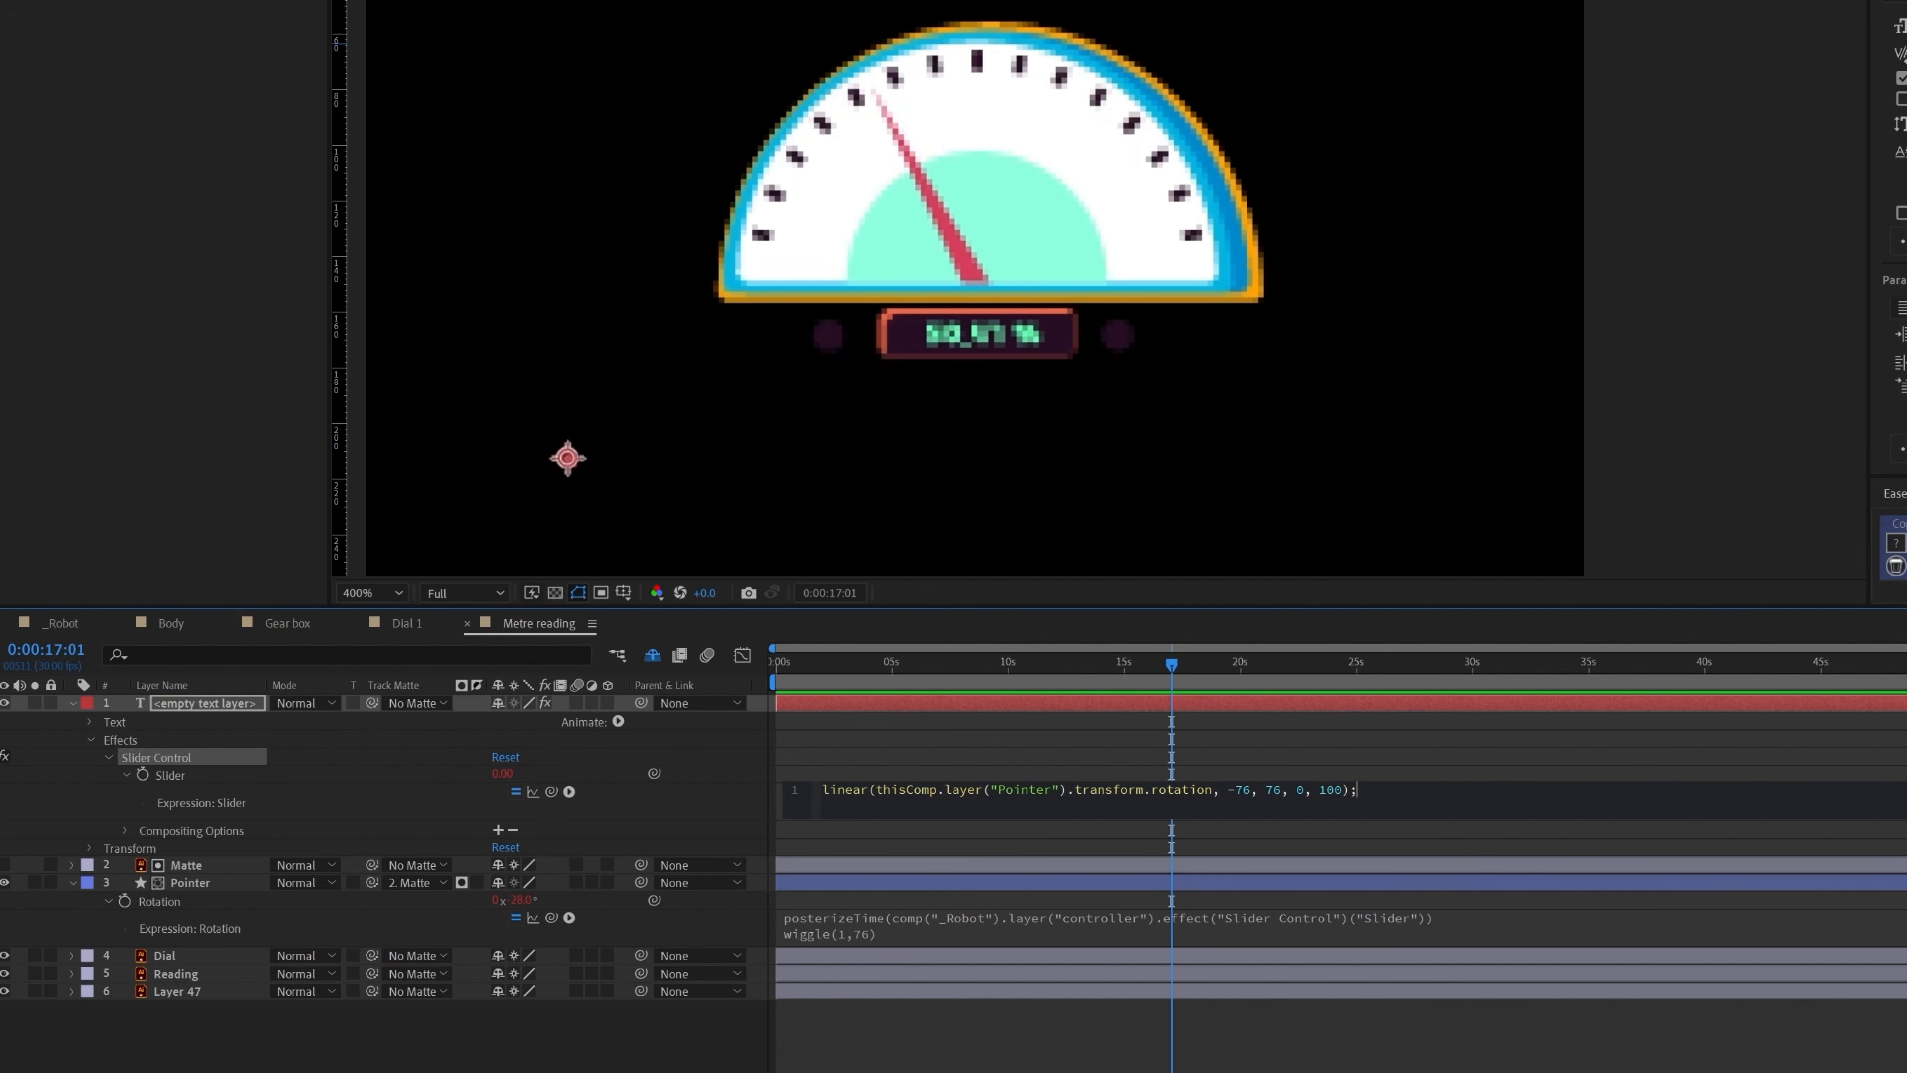
click(913, 745)
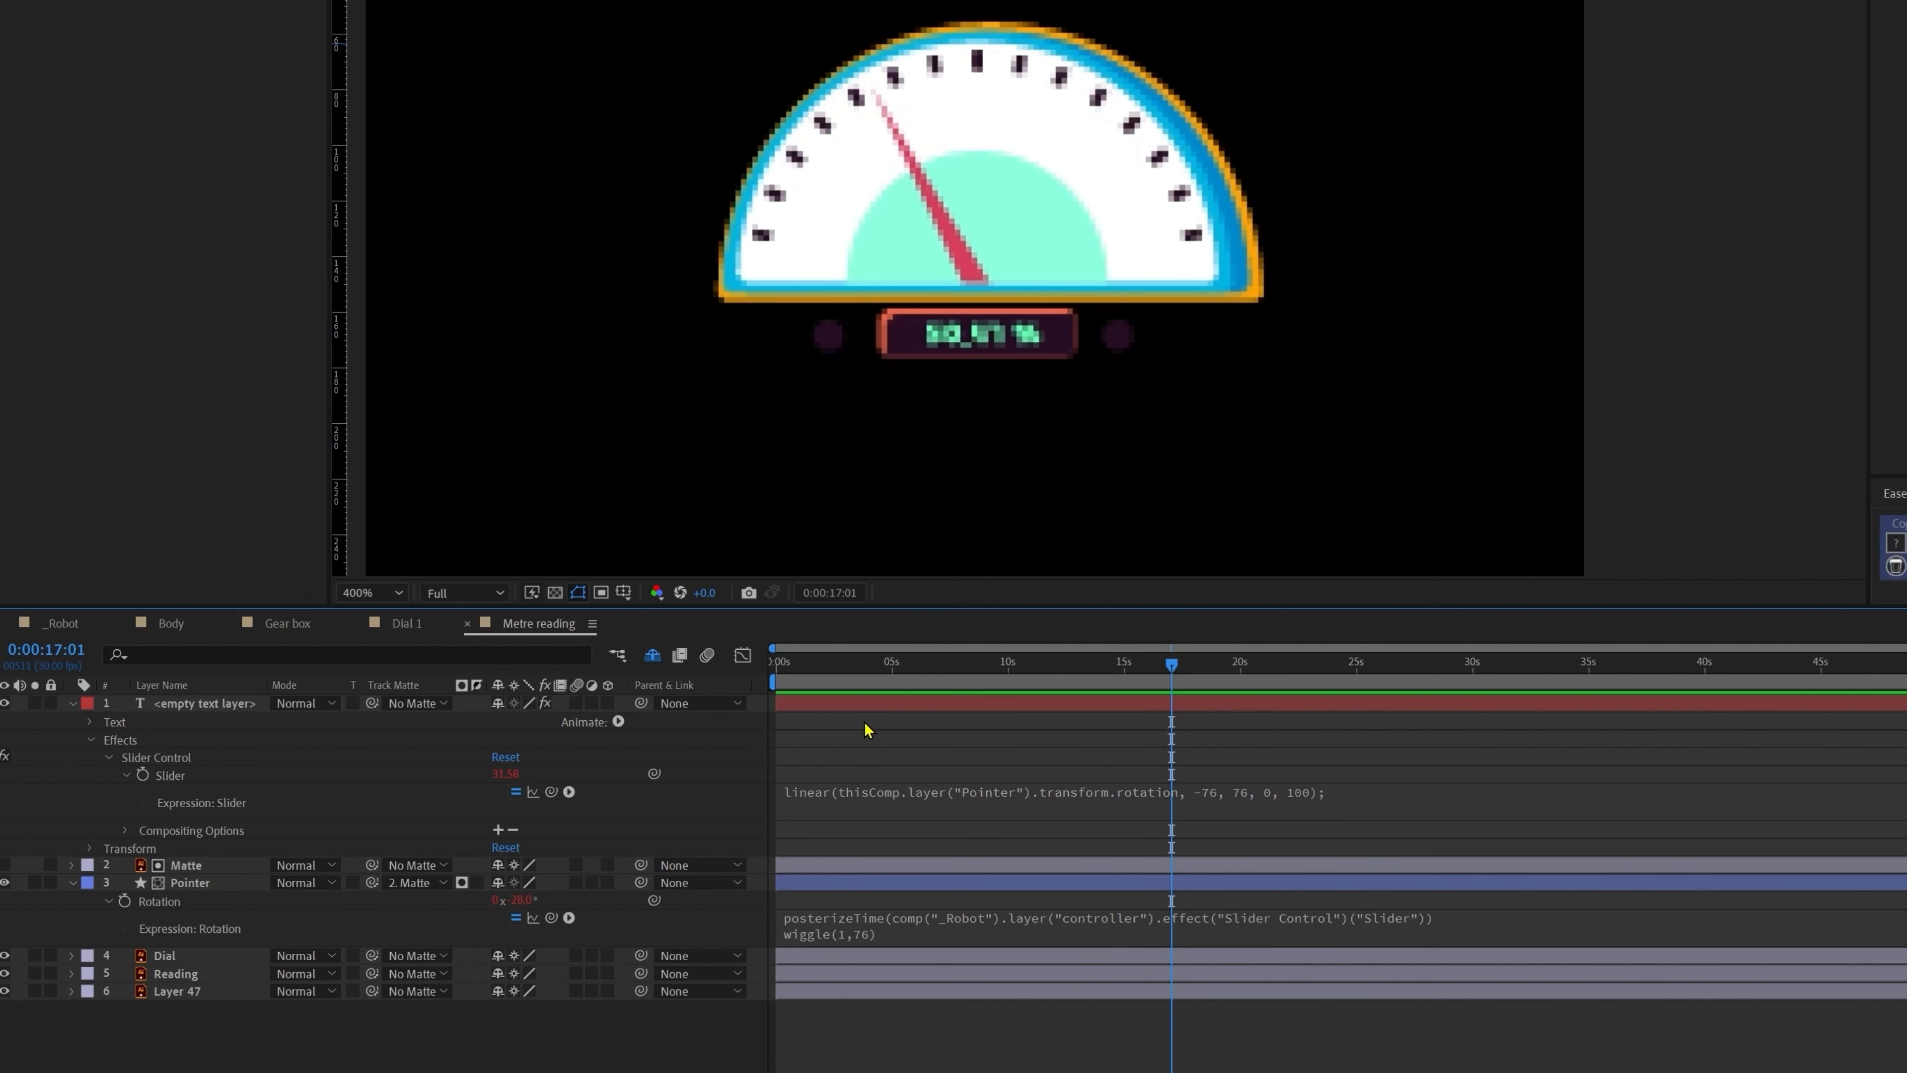
Step: Set the text layer's Source Text to Math.round(Slider) + "%"
click(90, 722)
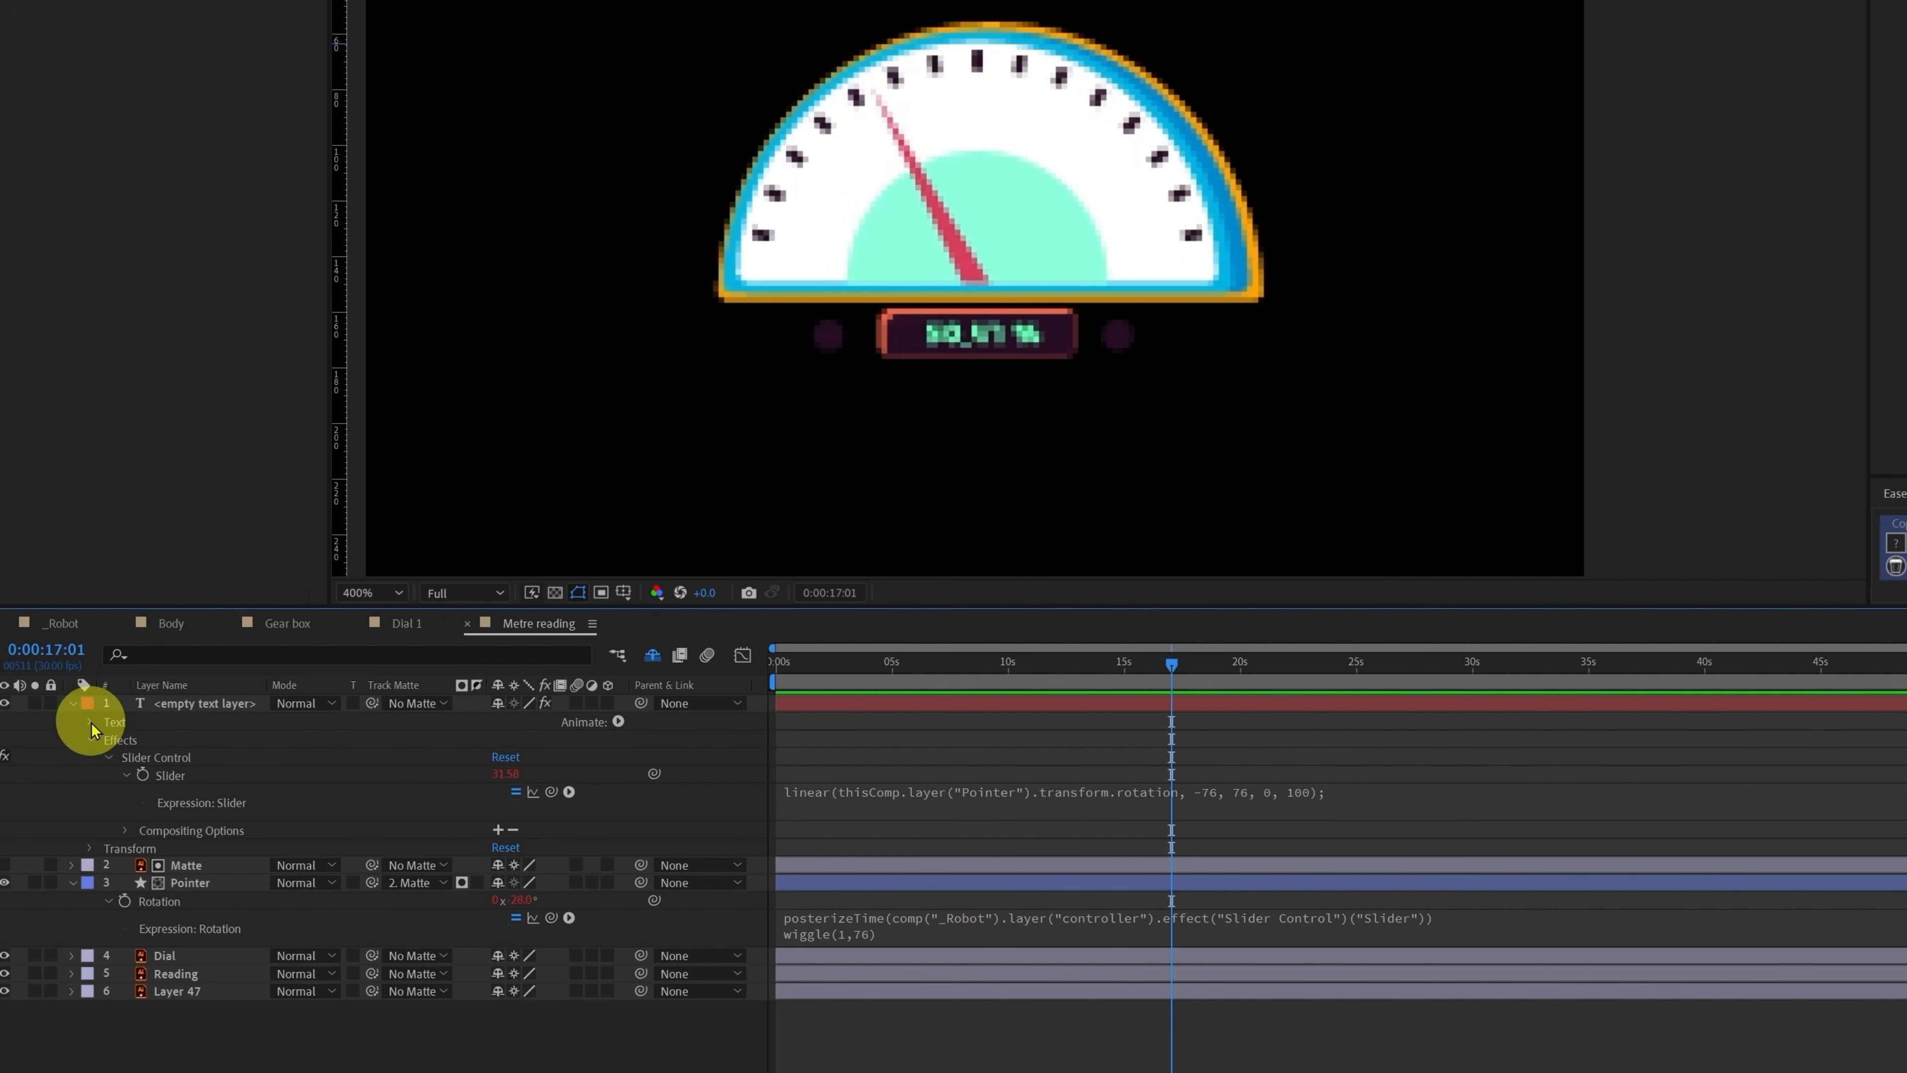
click(172, 742)
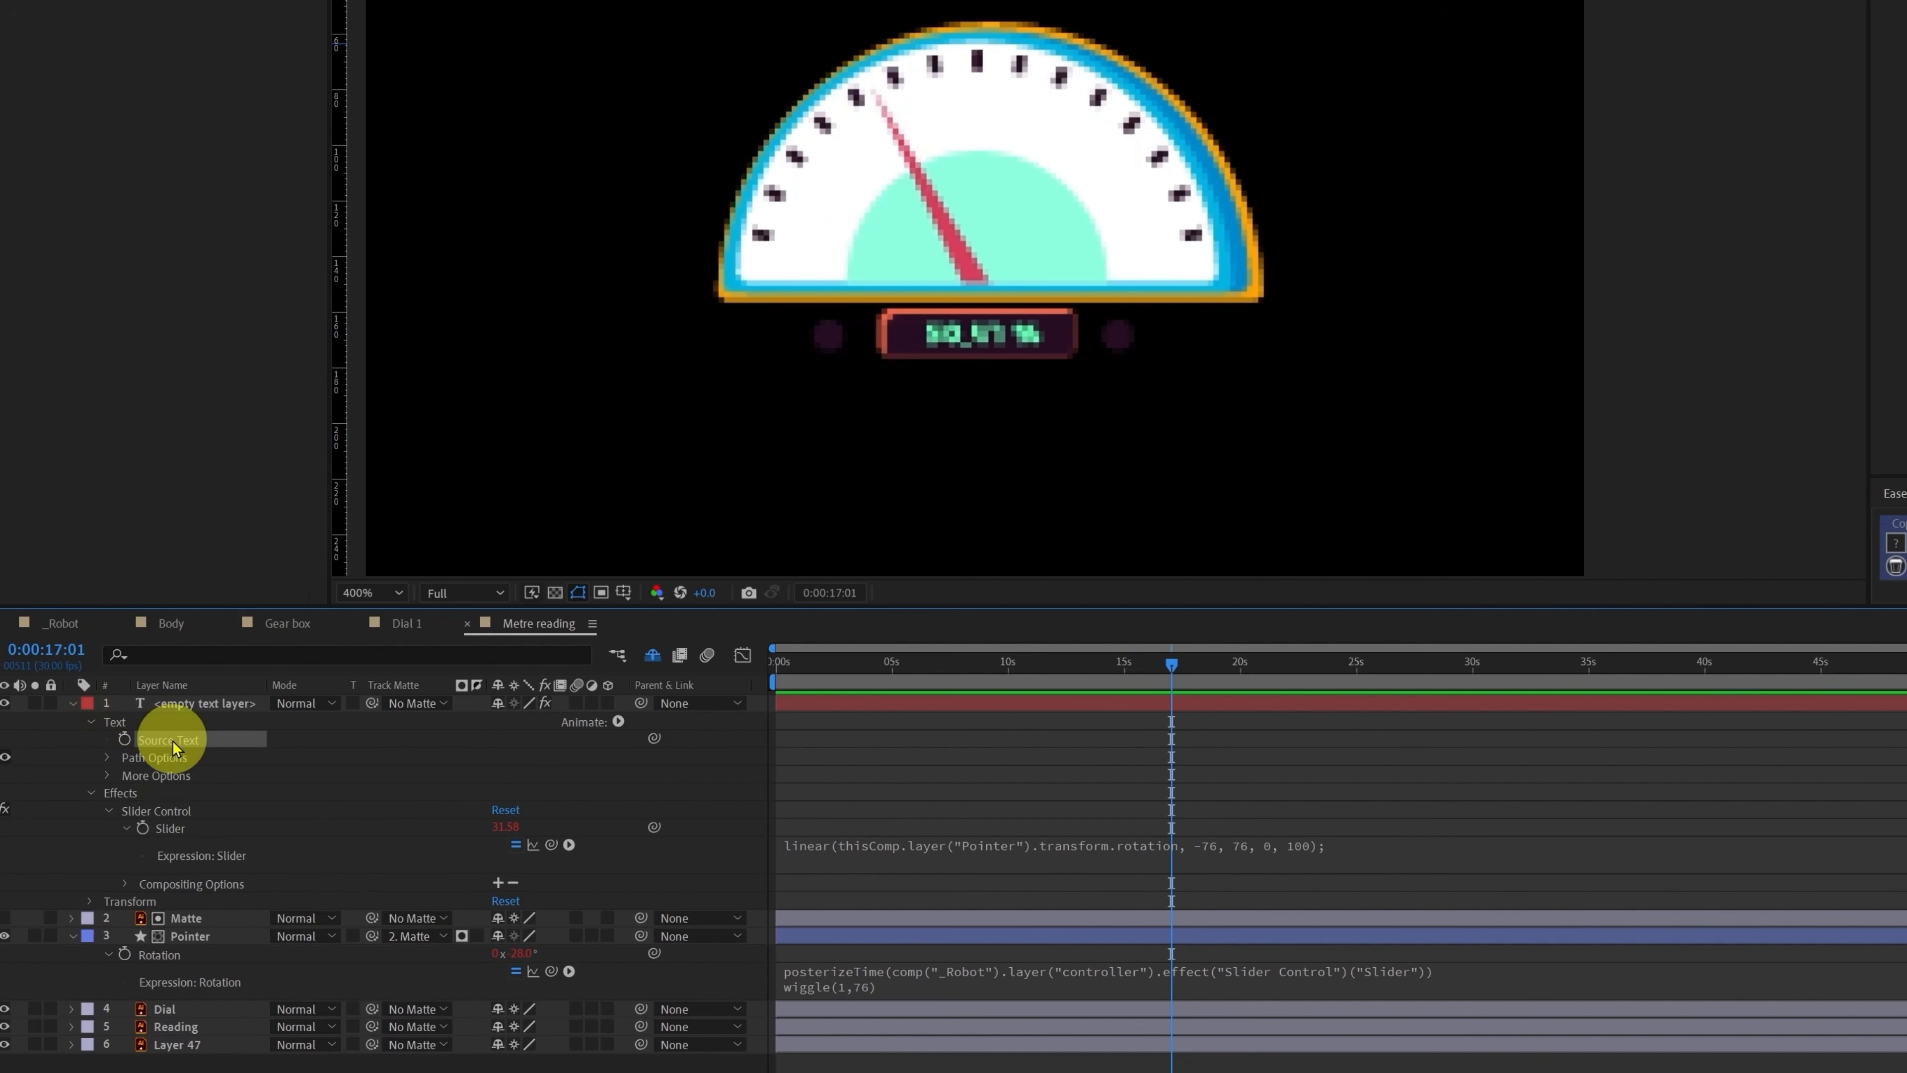
alt+click(124, 739)
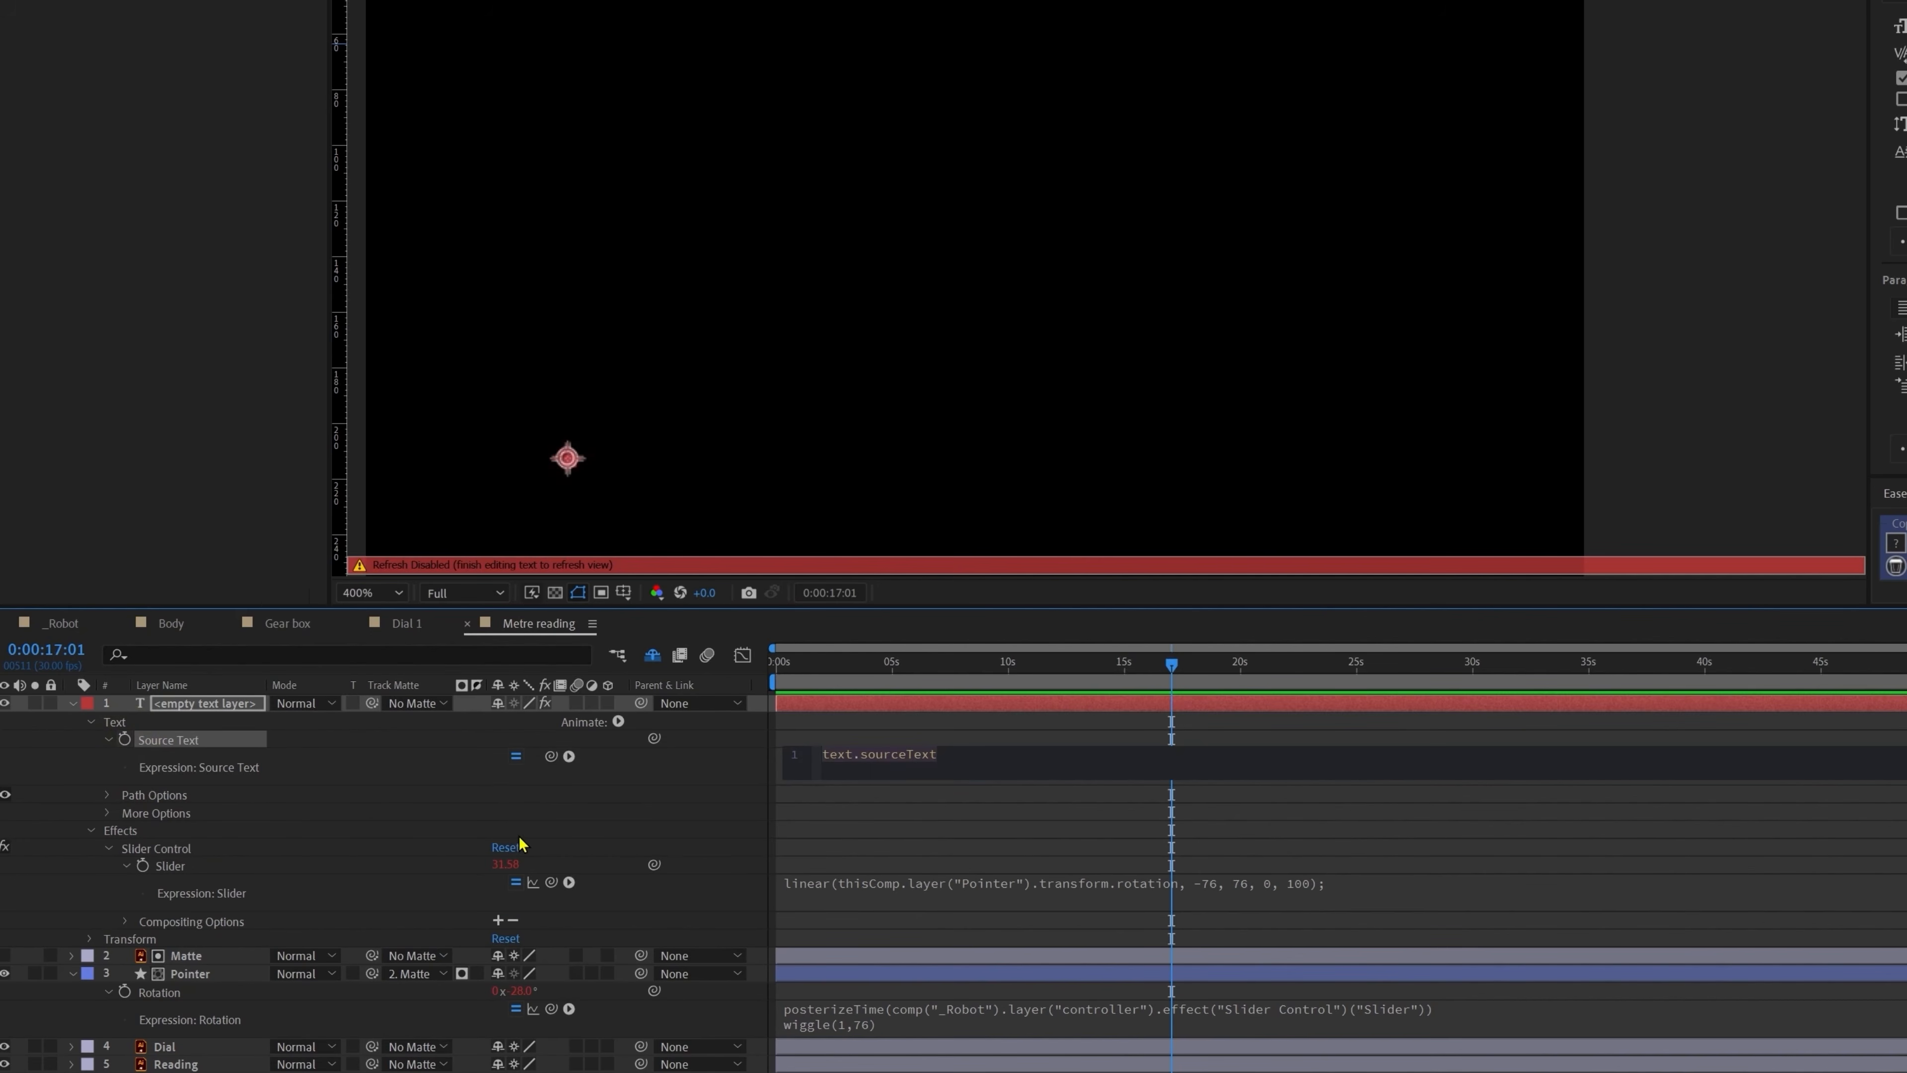
text(Math.round()
drag(551, 756, 216, 879)
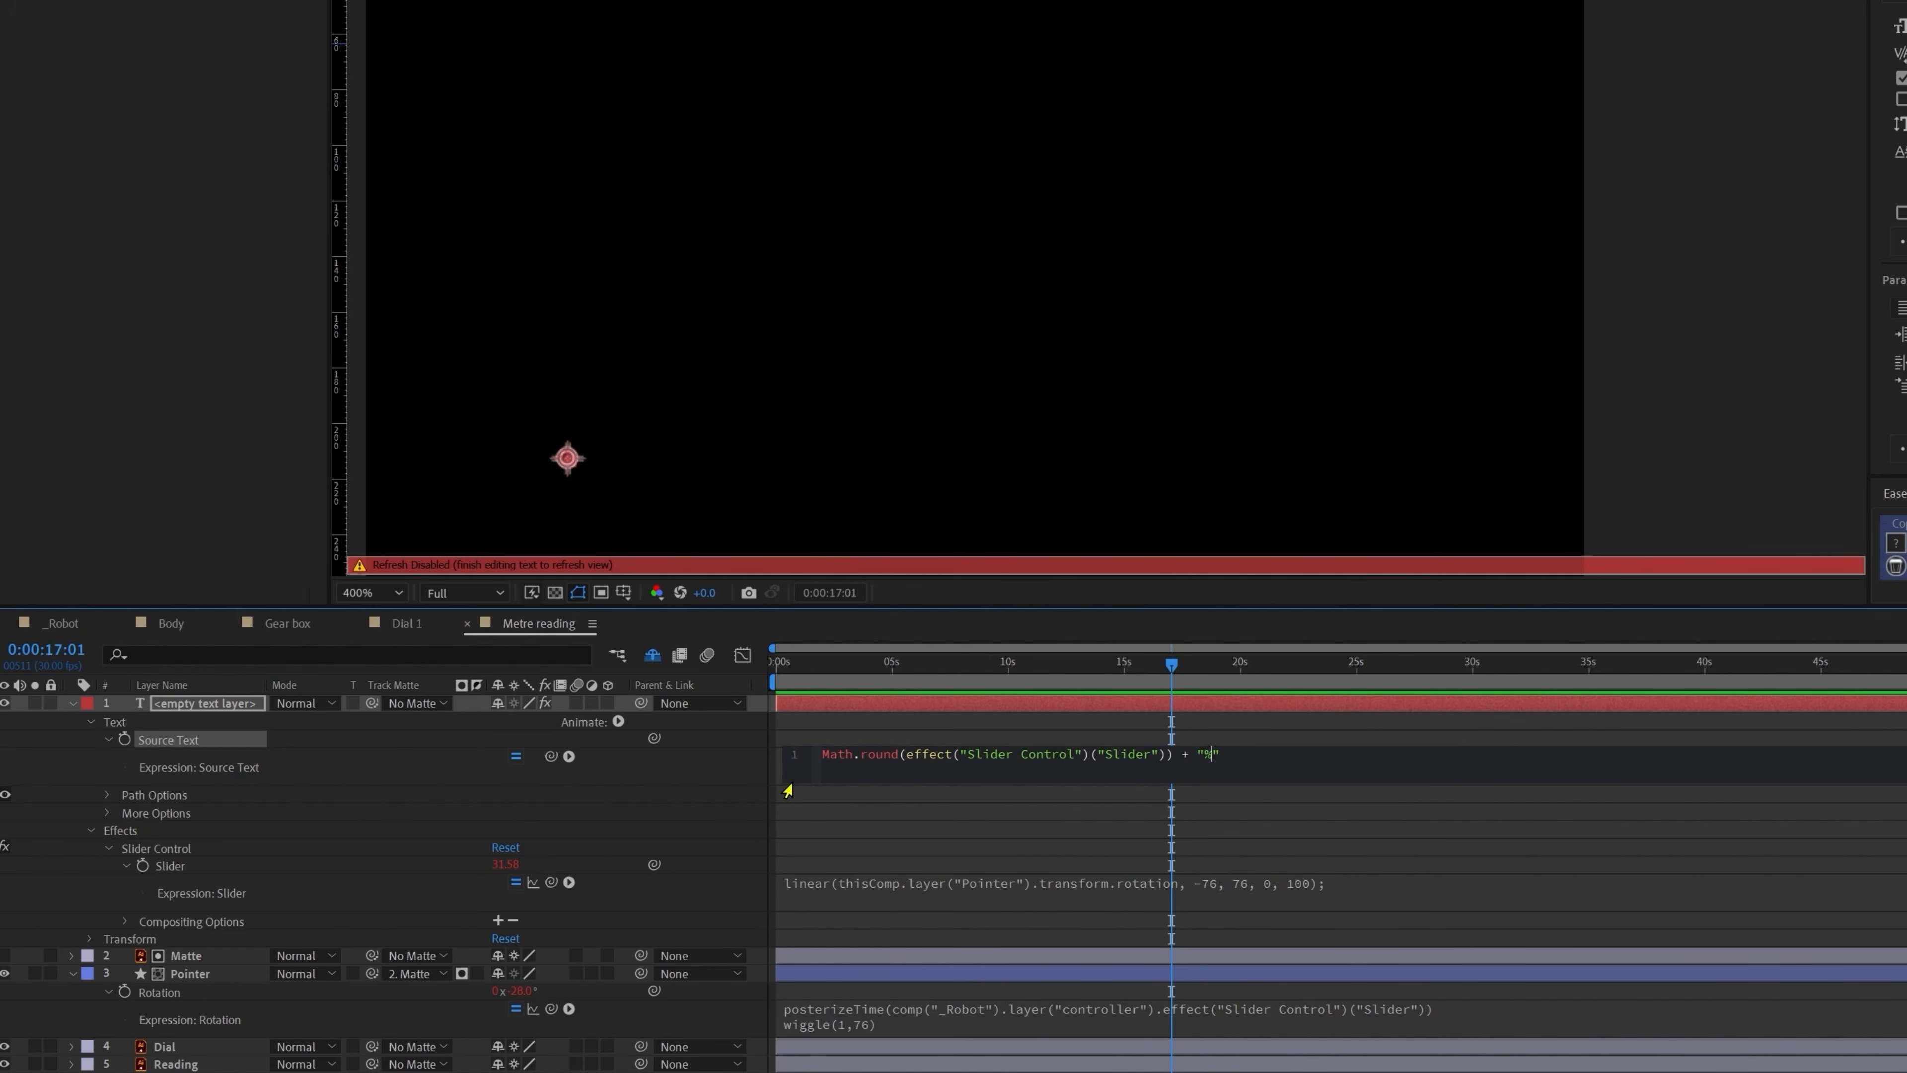
click(983, 830)
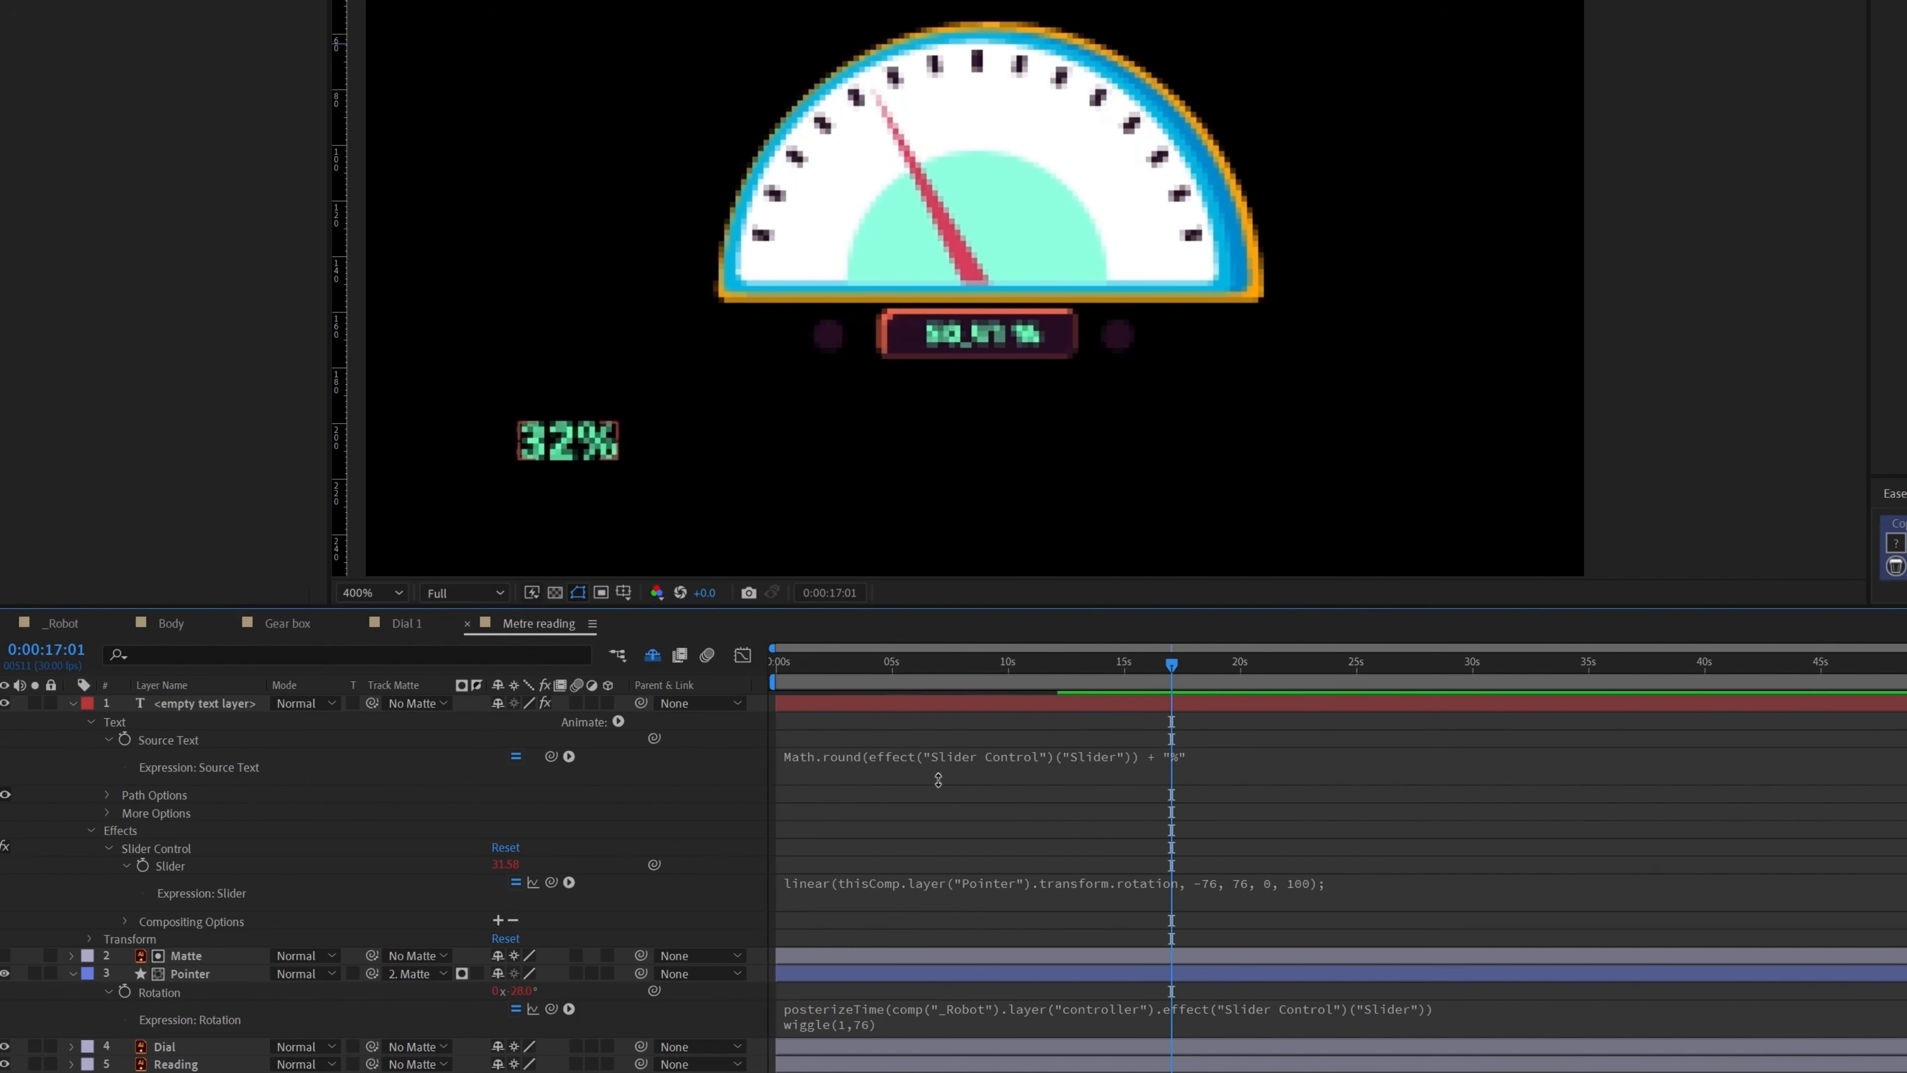
Step: Preview the gauge reading from 0s, then reopen the Source Text expression
click(819, 665)
drag(818, 665, 745, 661)
key(space)
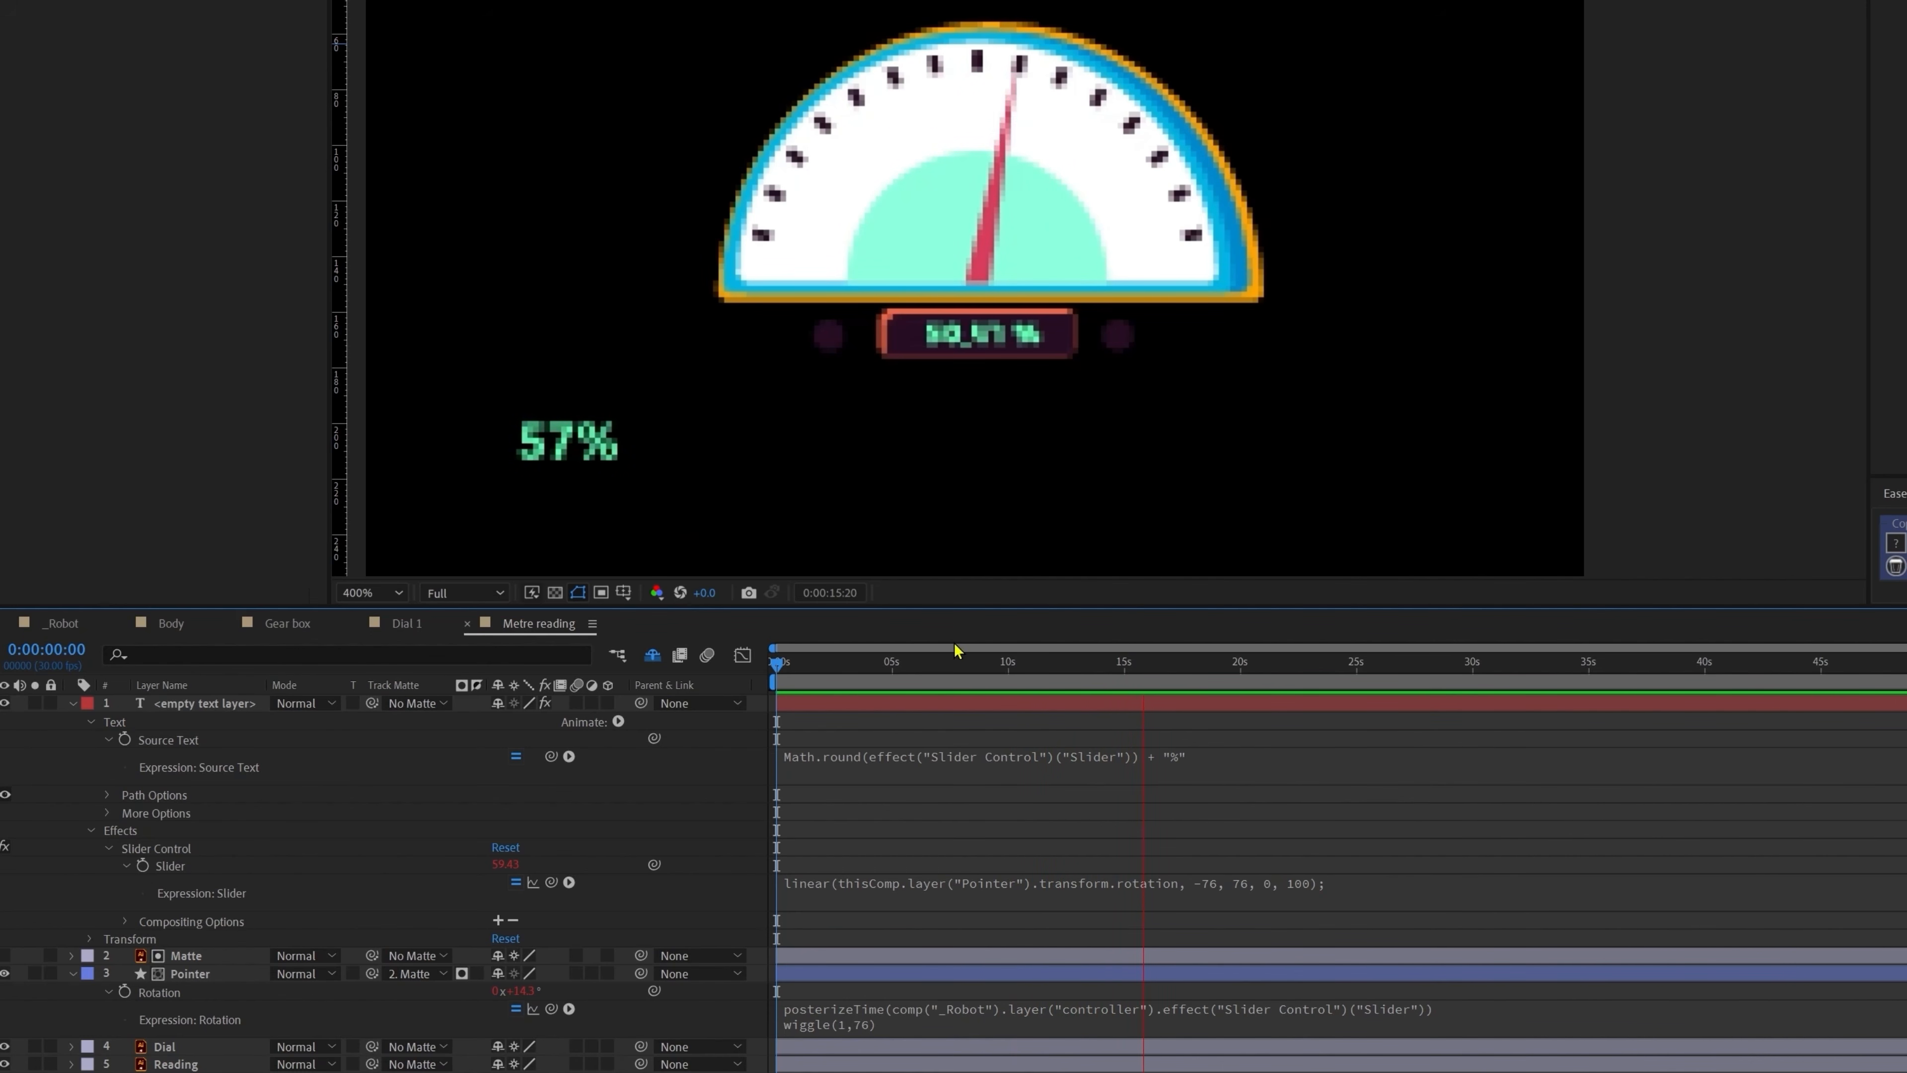
key(space)
click(1023, 758)
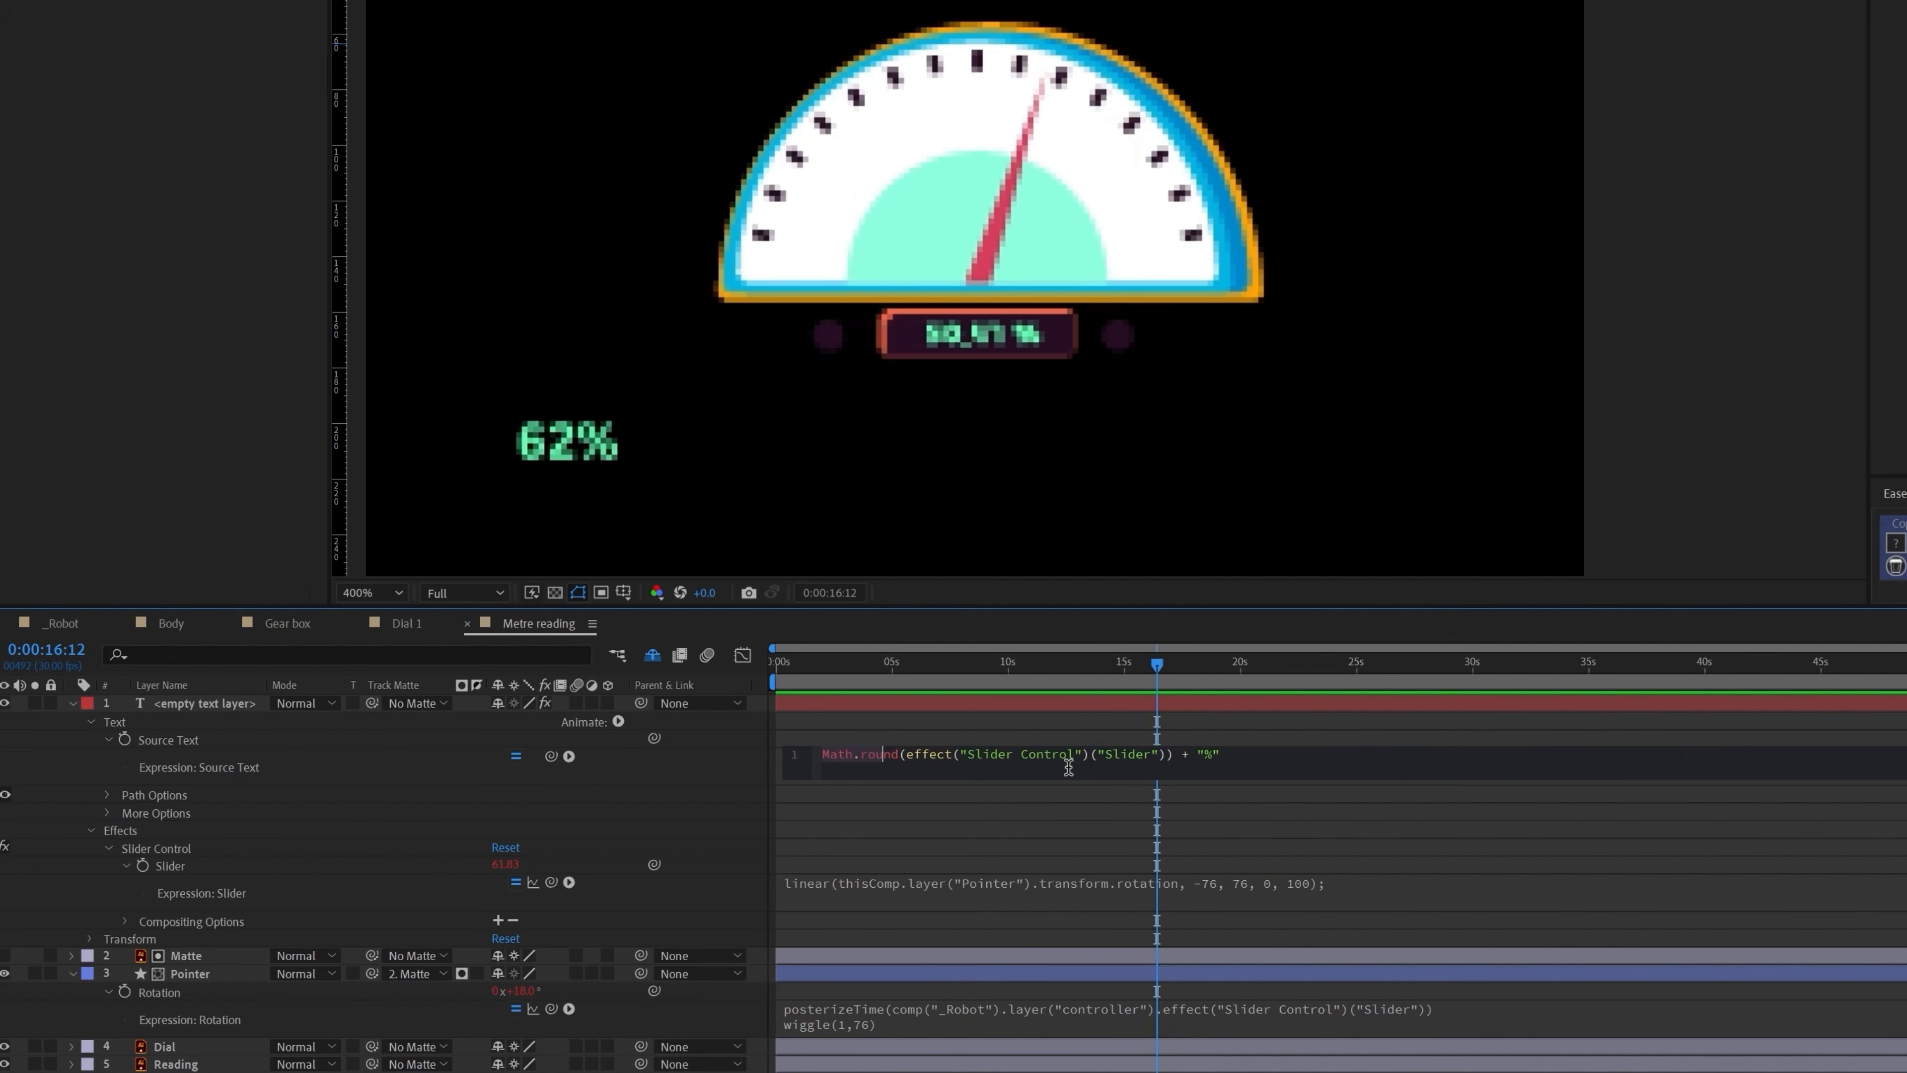
Step: Replace Math.round with Slider .value.toFixed(2) to show two decimals
key(BackSpace)
key(BackSpace)
key(BackSpace)
key(BackSpace)
key(BackSpace)
key(BackSpace)
key(BackSpace)
key(BackSpace)
key(BackSpace)
key(BackSpace)
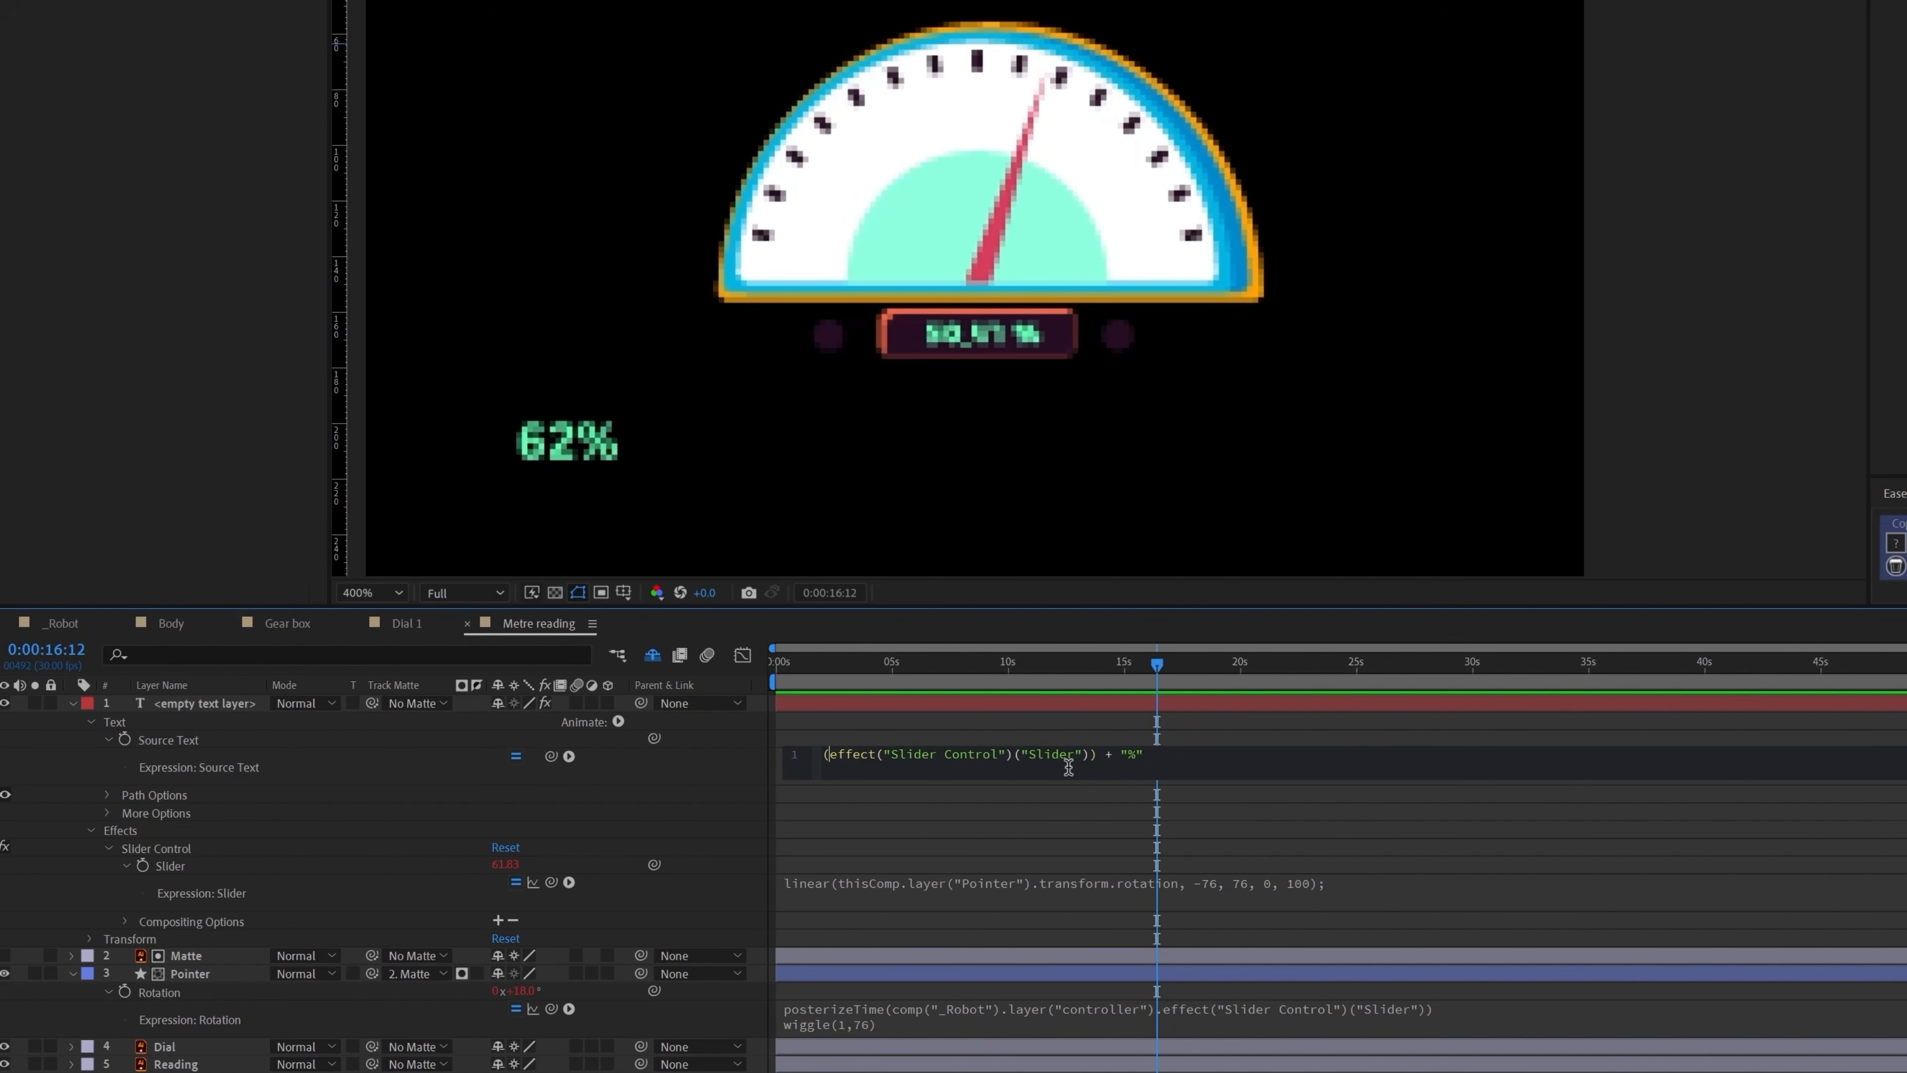
key(Right)
key(Right)
key(Right)
key(Right)
key(Right)
key(Right)
key(Right)
key(Right)
key(Right)
key(Right)
key(Right)
key(Right)
key(Right)
key(Right)
key(Right)
key(Right)
key(Right)
key(Right)
key(Right)
text(value.toFixed()
text(2)
click(1022, 847)
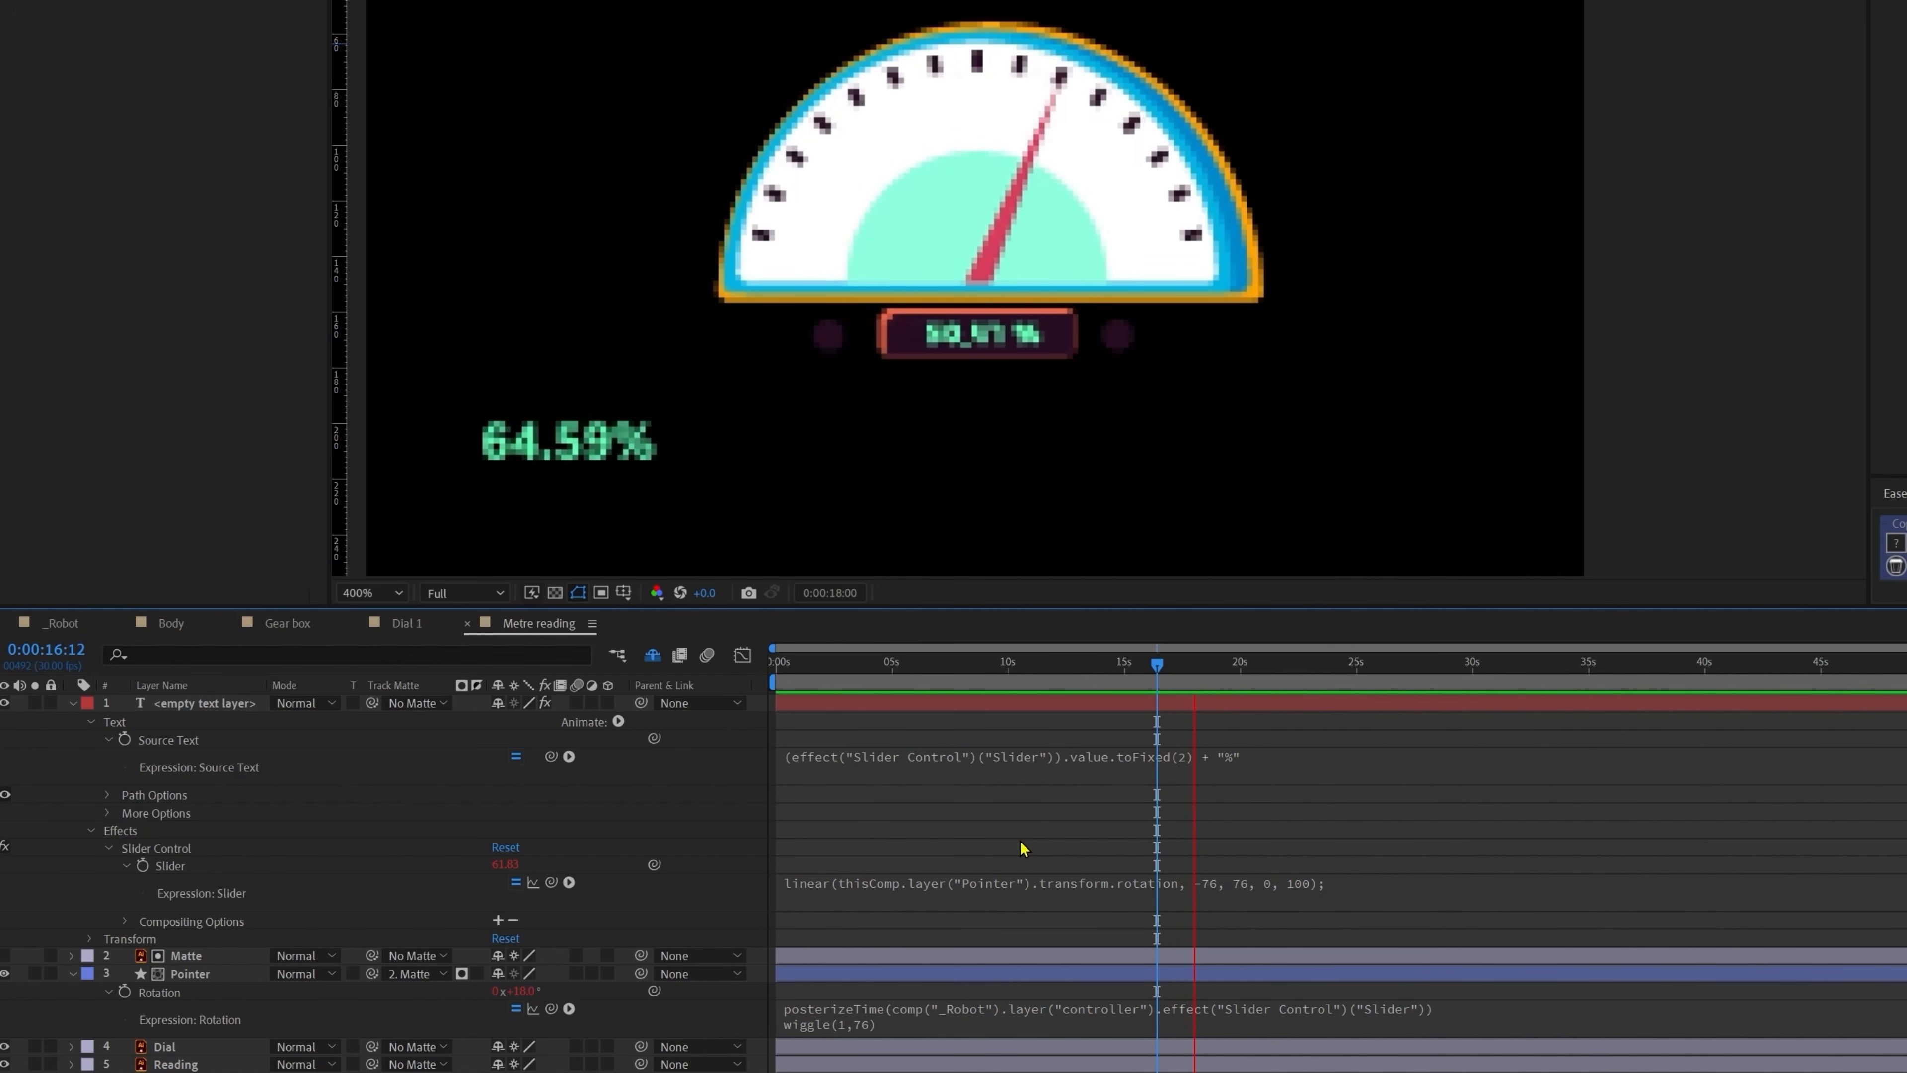
key(space)
Step: Move the percentage text into the reading box, hide the old Reading layer, and preview
click(226, 703)
drag(571, 449, 976, 350)
key(Up)
key(Right)
key(Right)
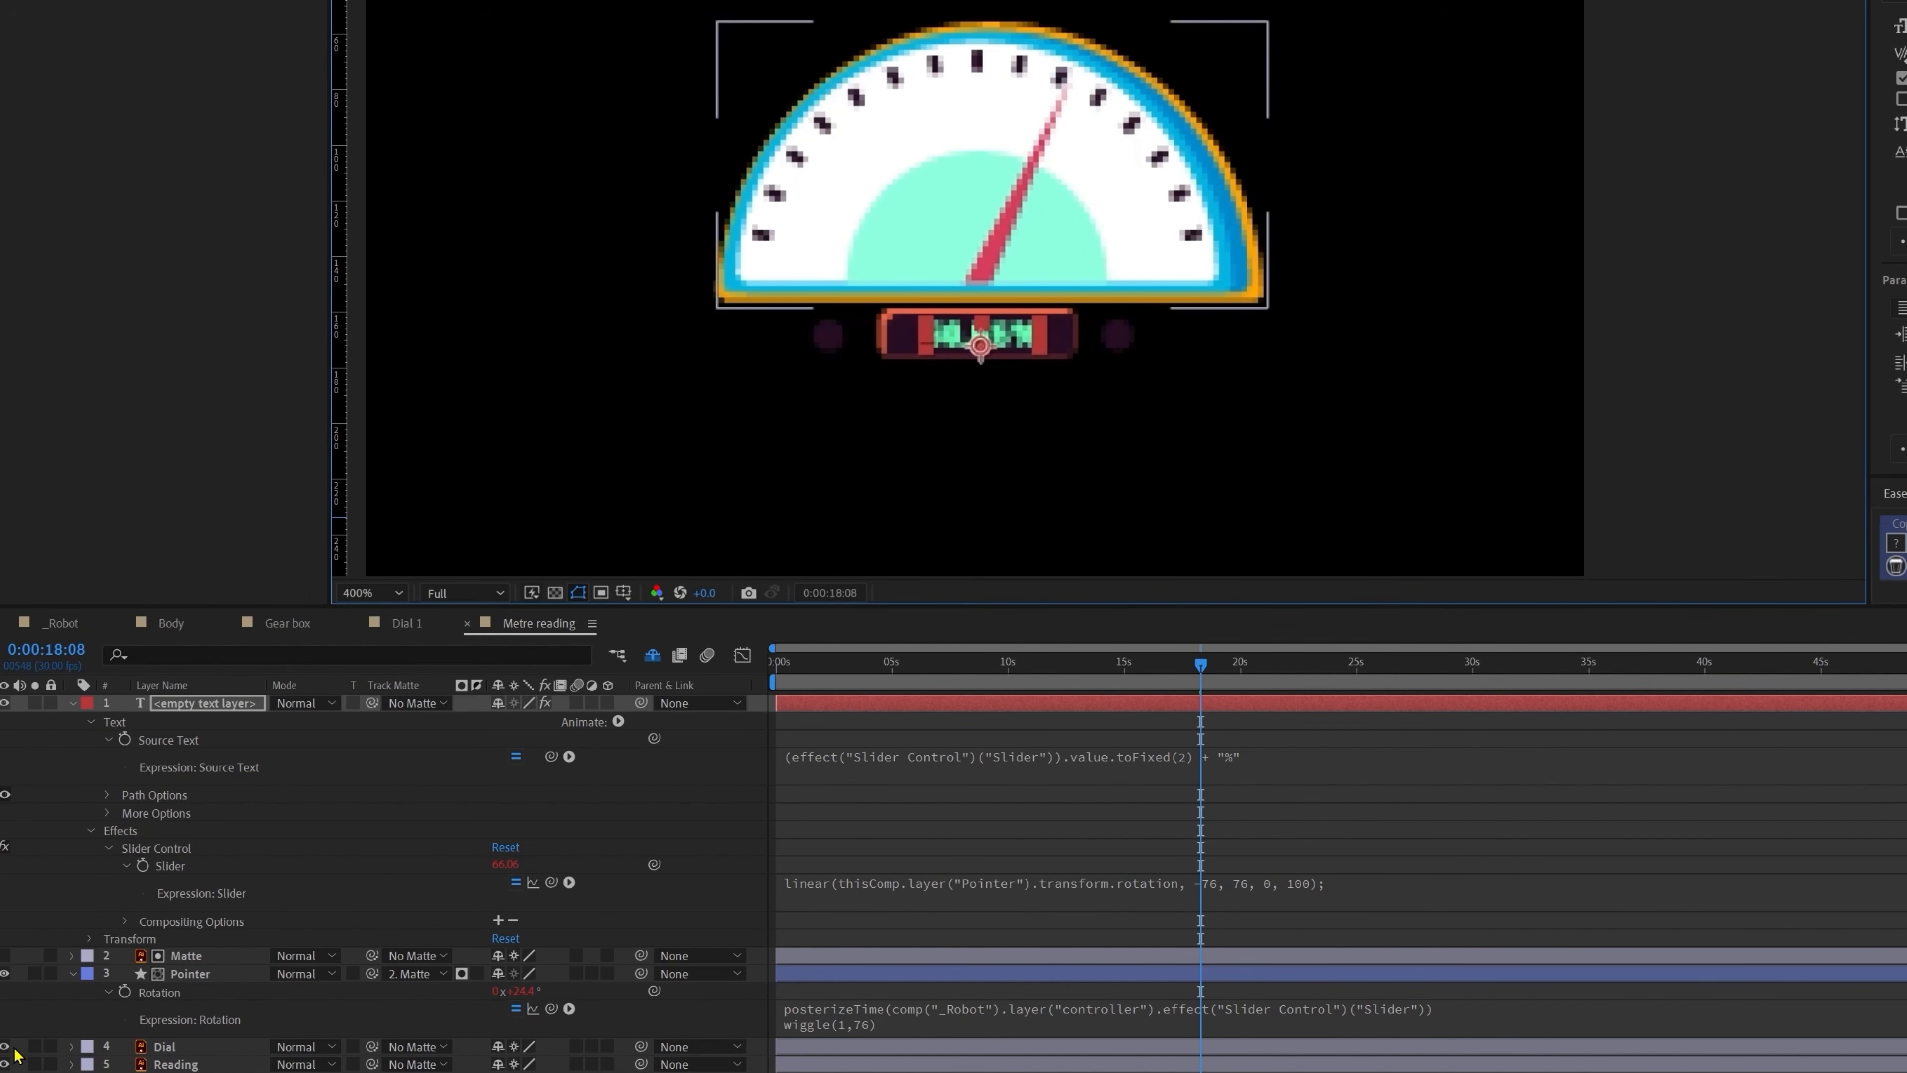
click(5, 1063)
click(882, 838)
key(space)
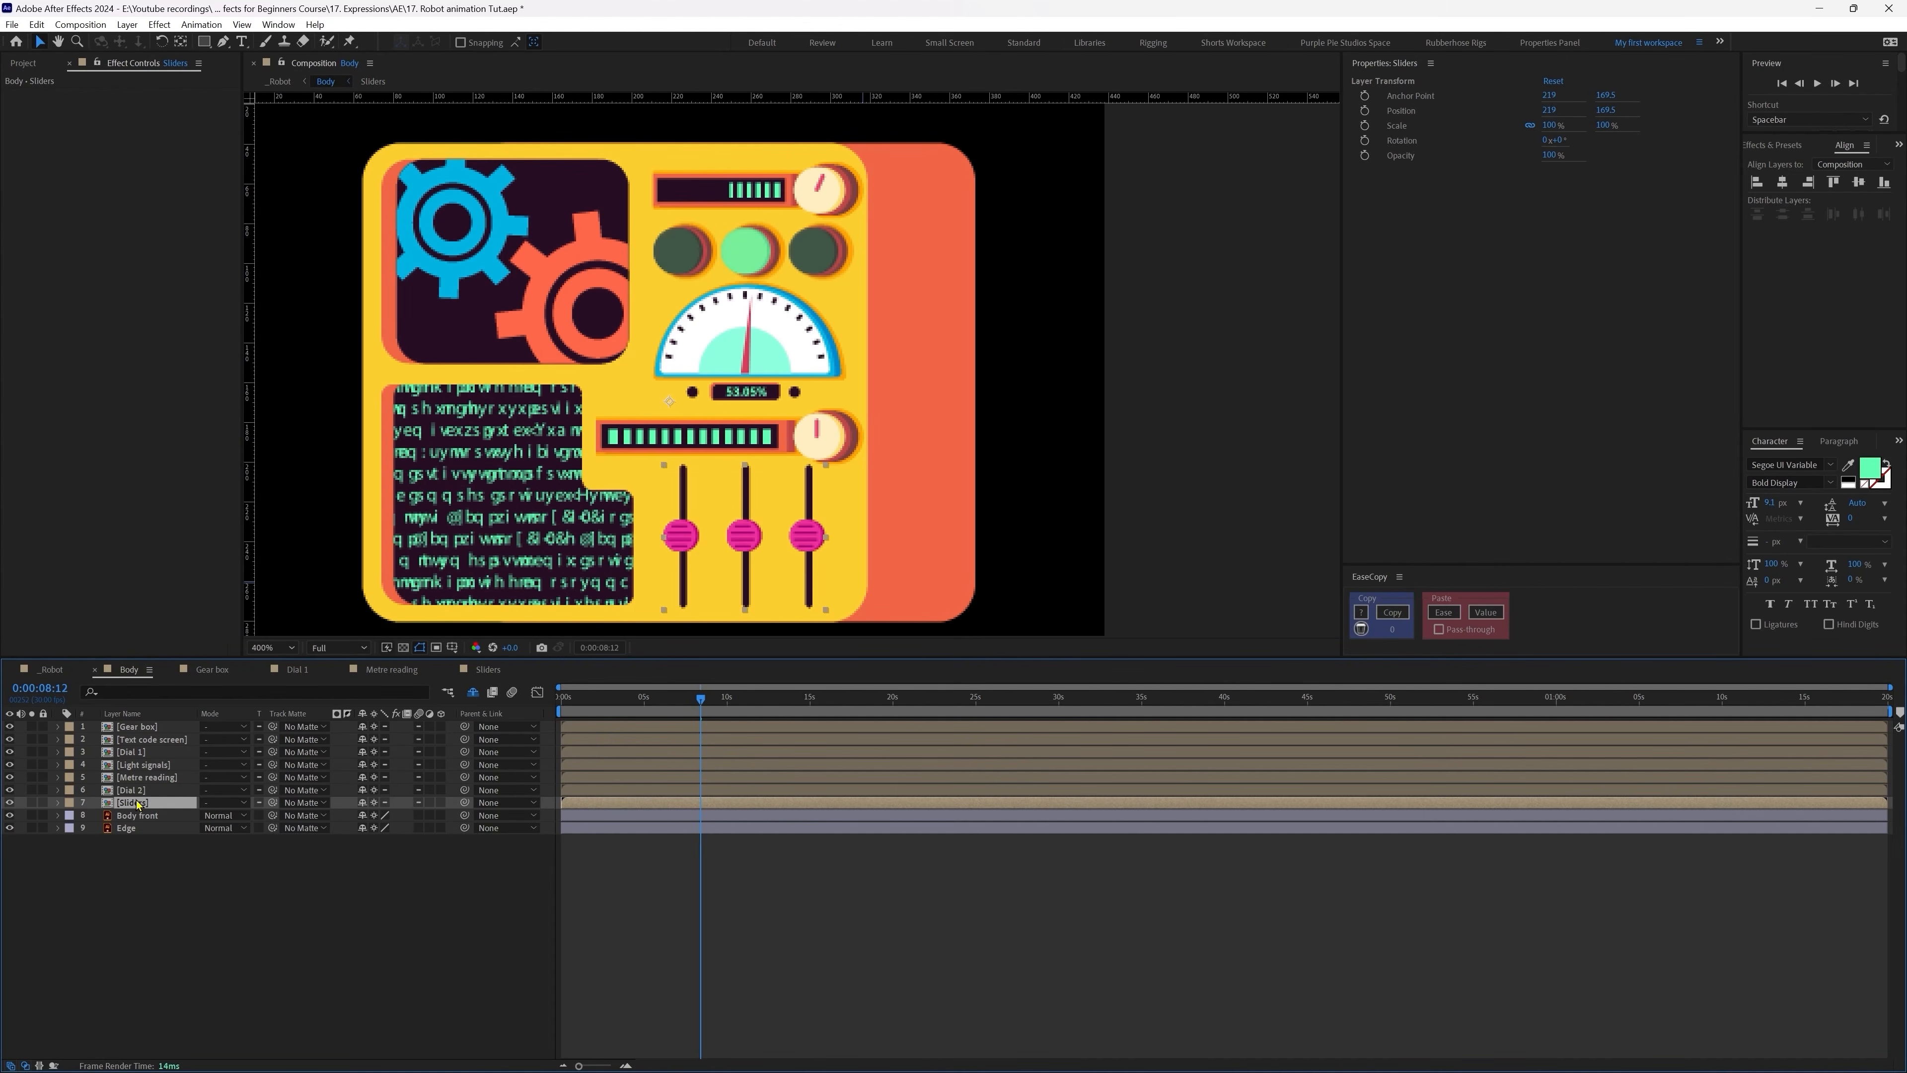
Step: In the Sliders comp, separate Slider 1, 2 and 3 Position into X and Y
double_click(138, 793)
shift+click(140, 752)
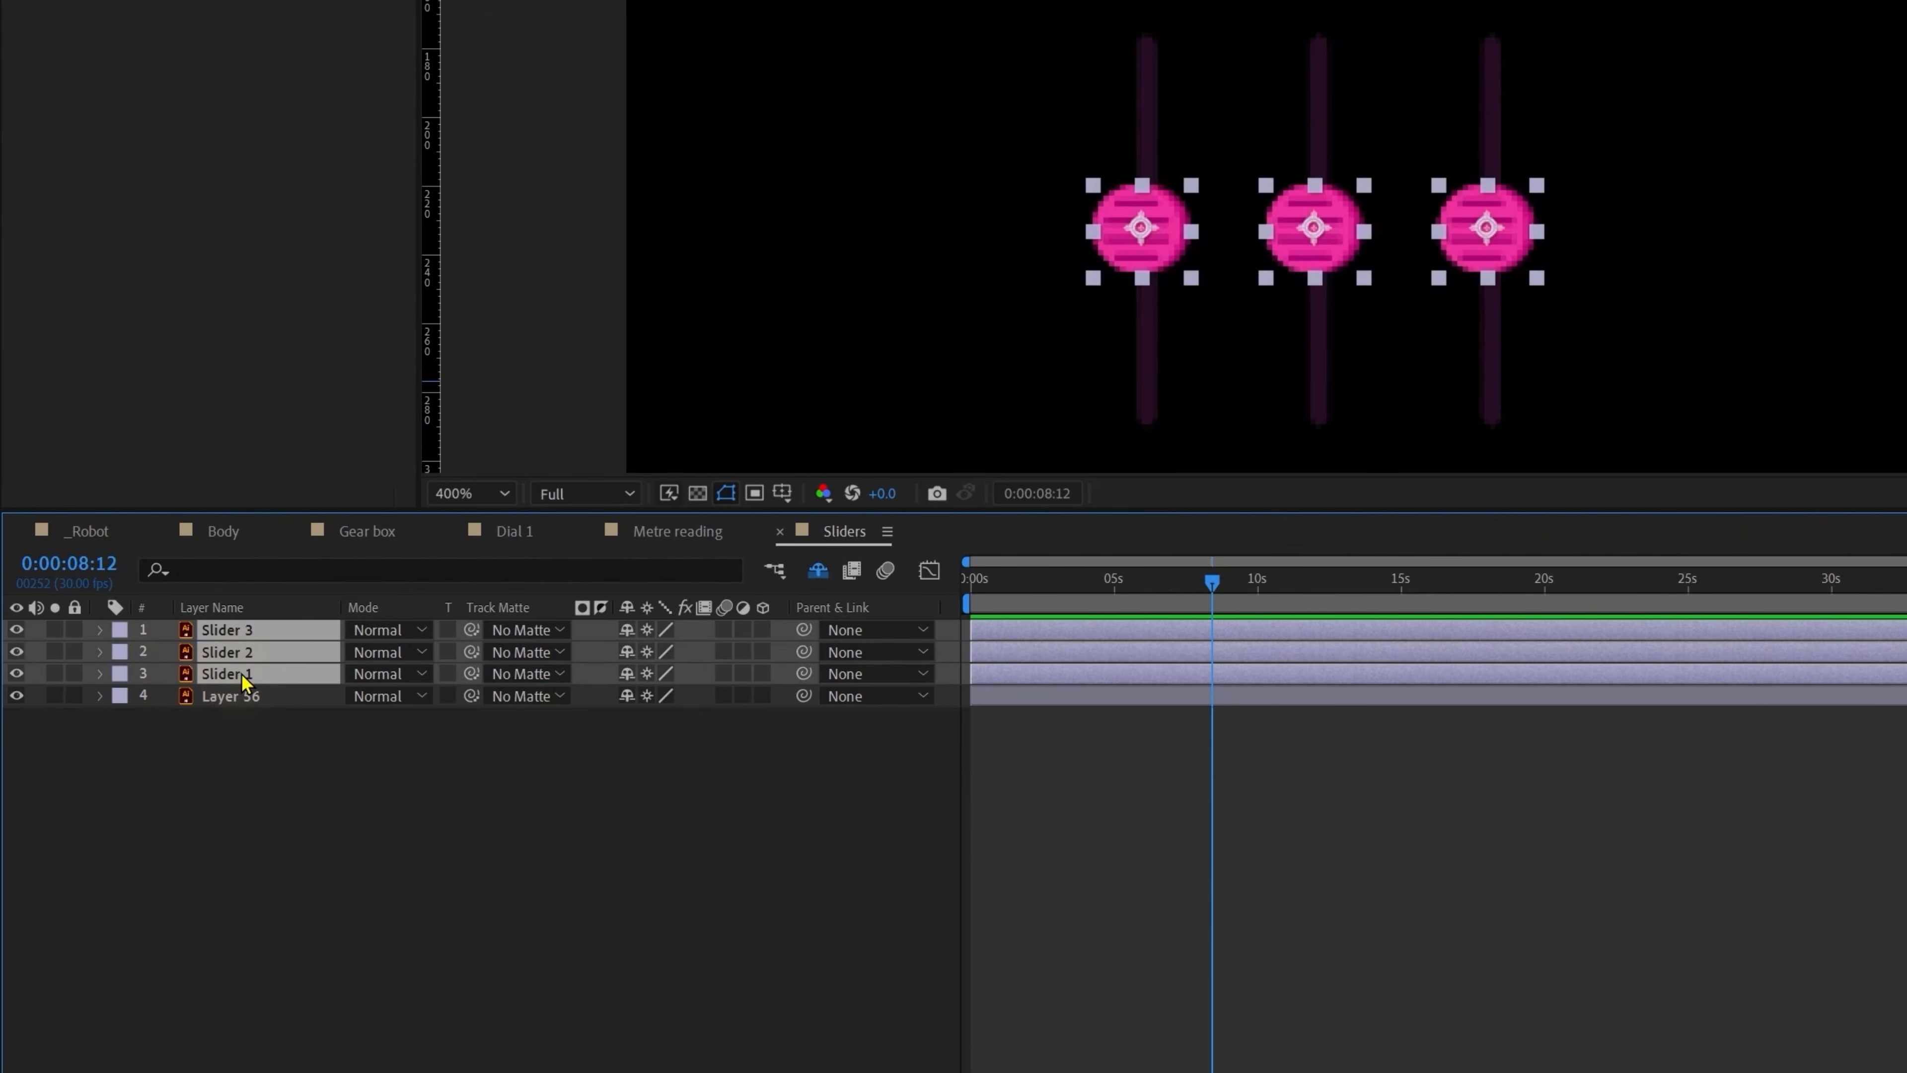
key(p)
drag(133, 646, 225, 752)
right_click(226, 751)
click(298, 818)
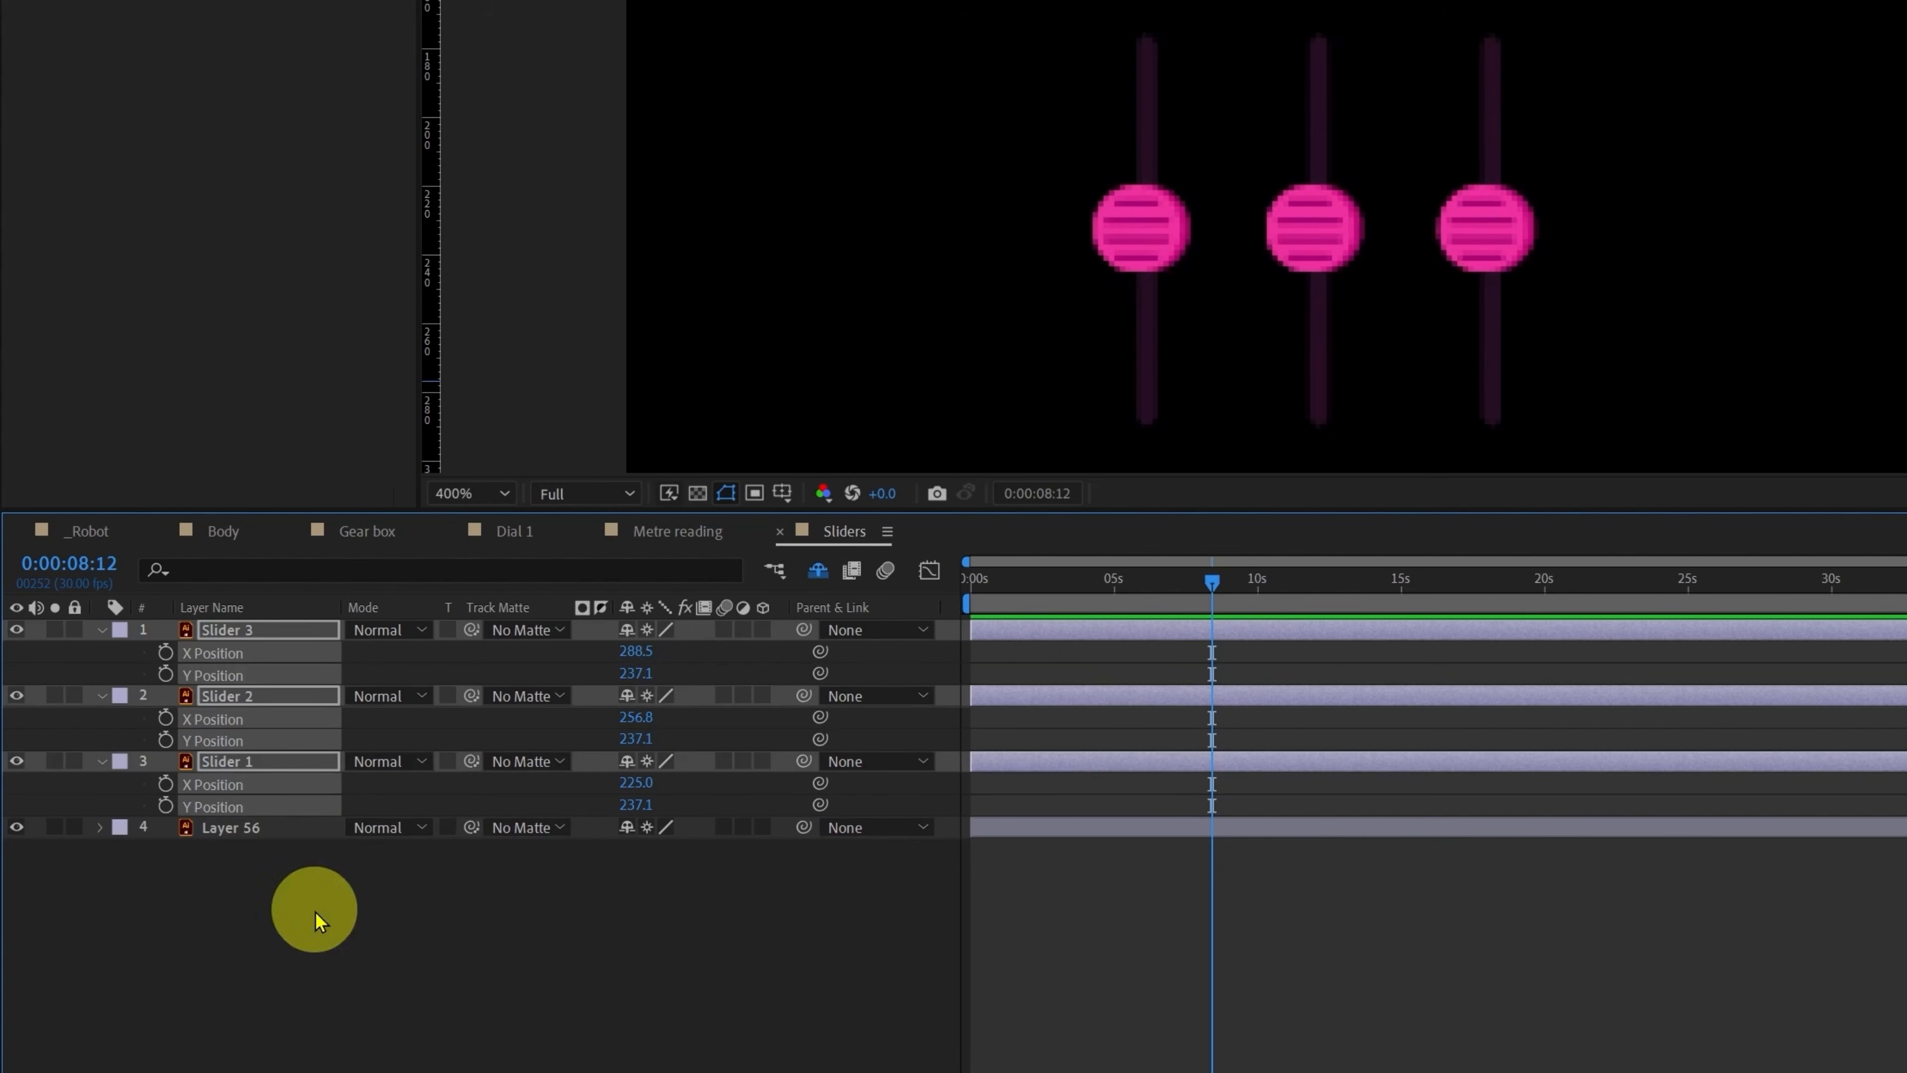
Step: Test the right knob's travel up and down its track, undoing each move
click(319, 696)
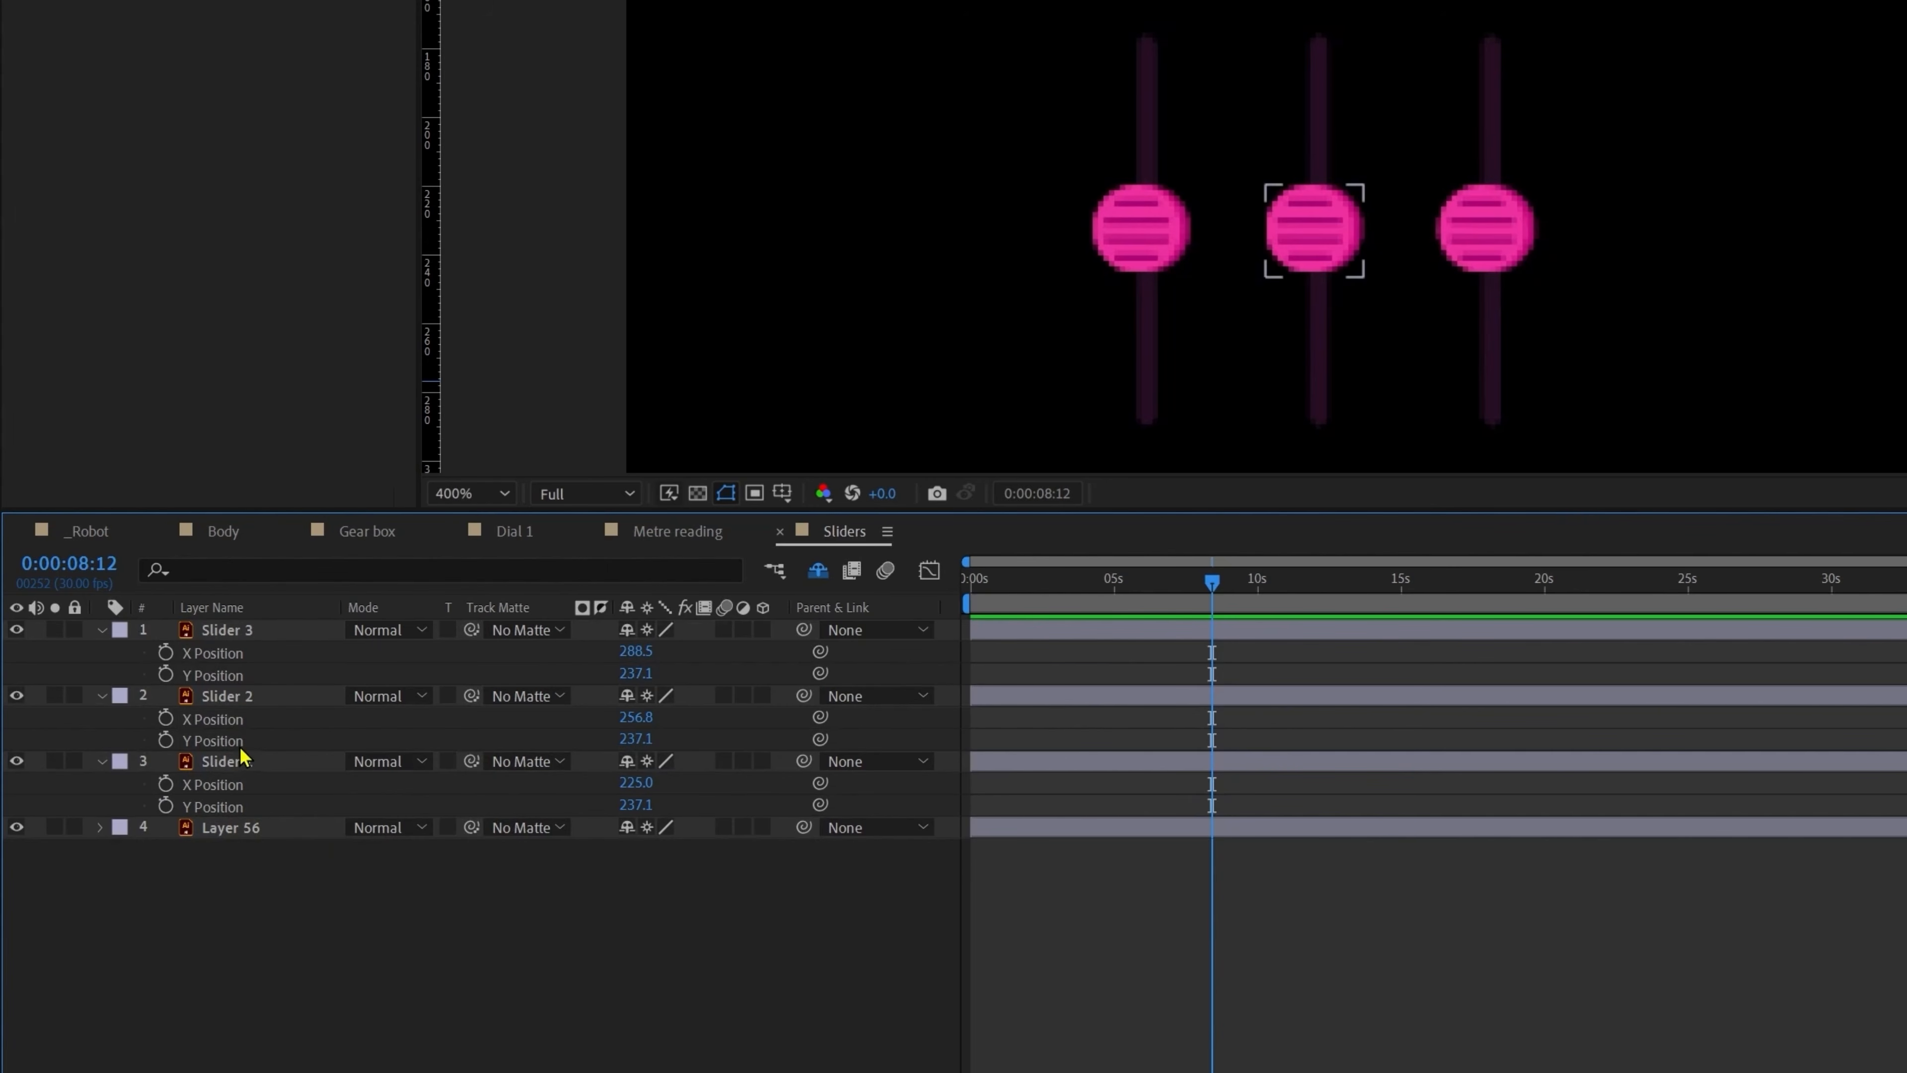
click(245, 633)
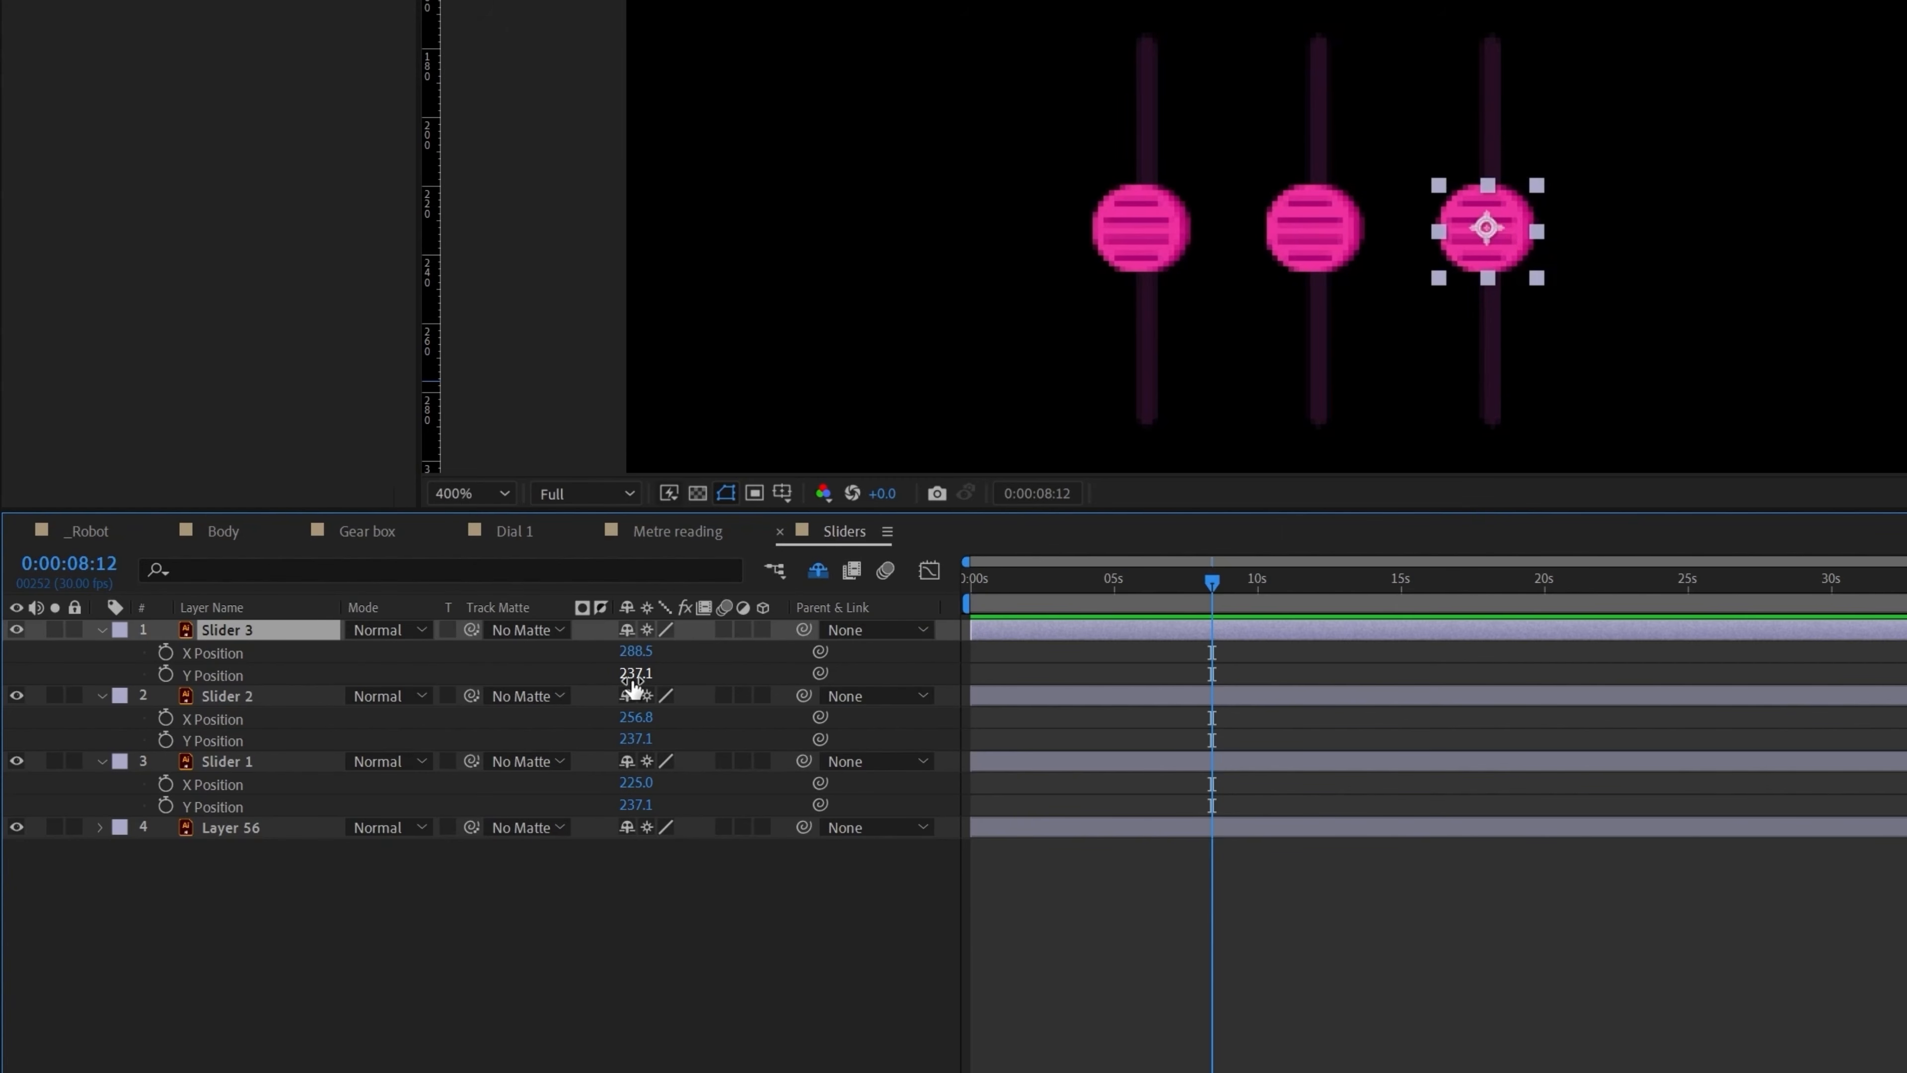
drag(1509, 242, 1505, 104)
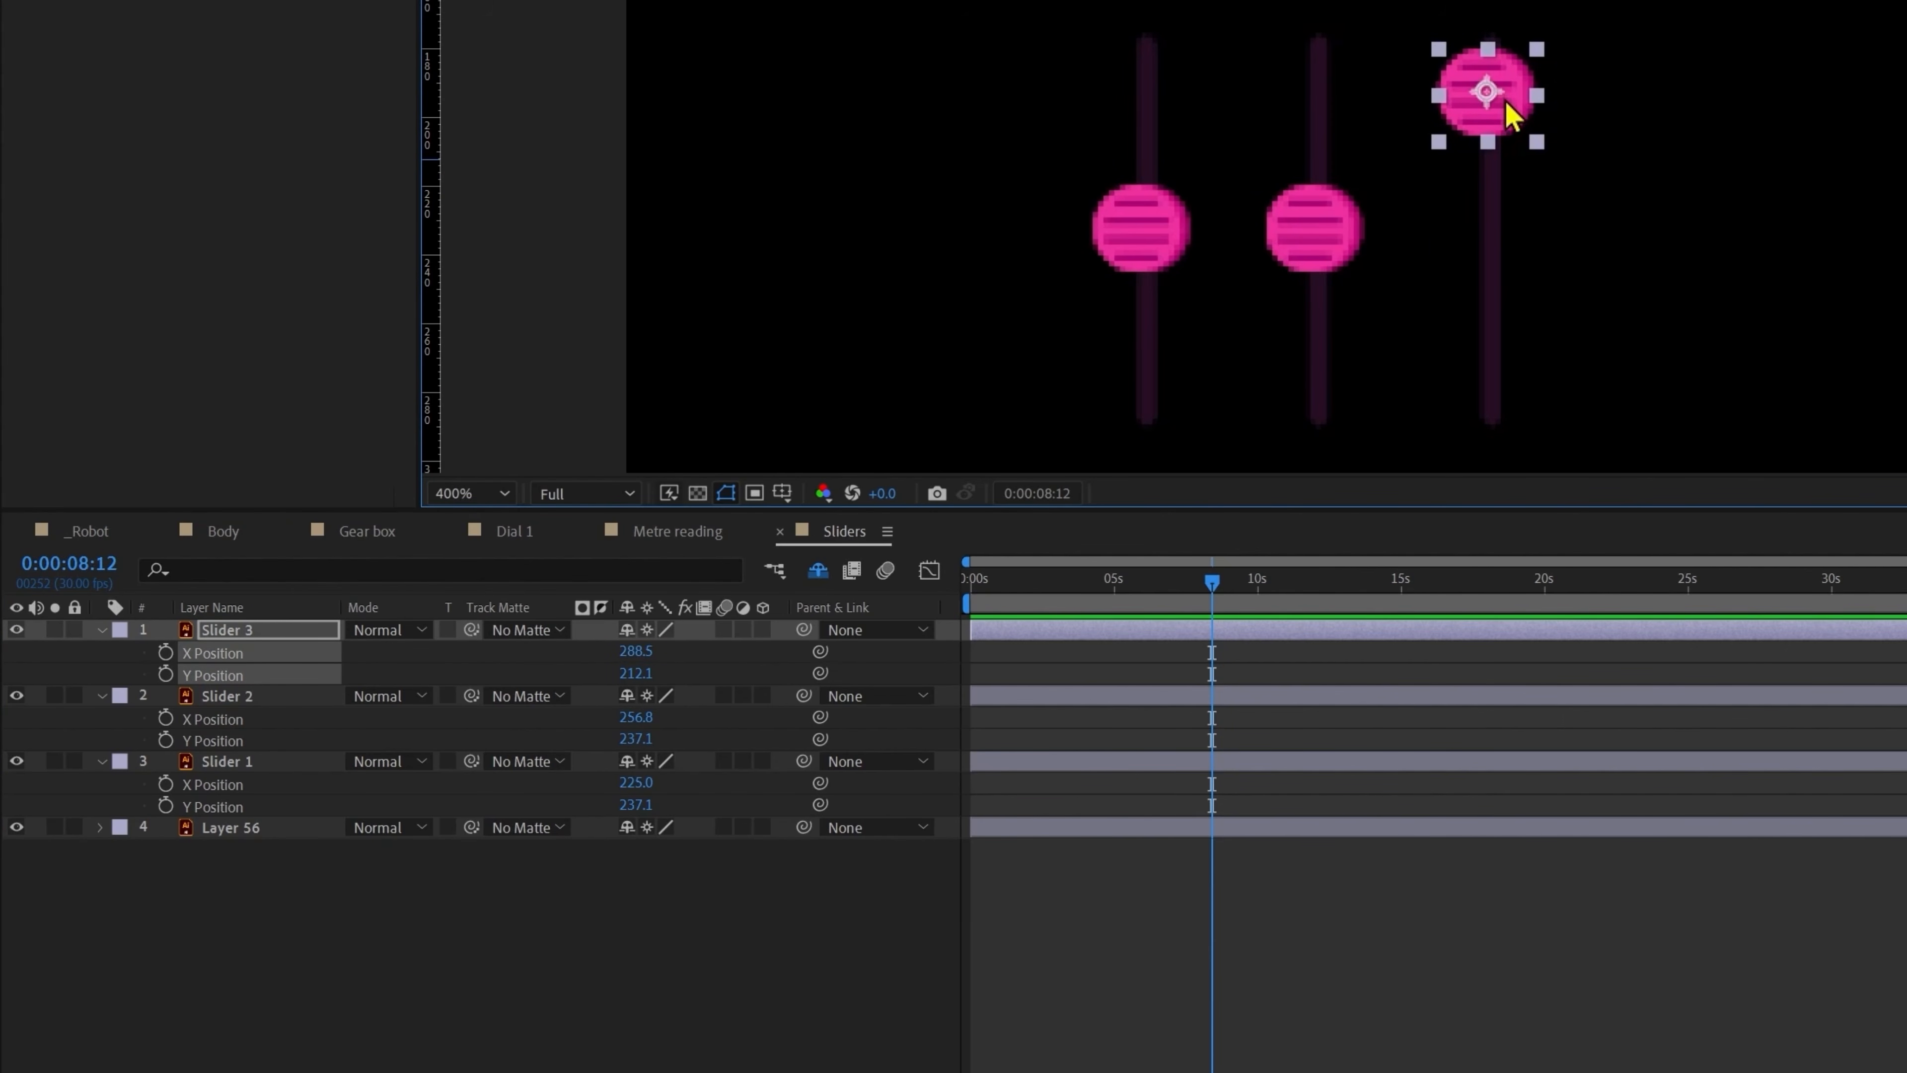
key(ctrl+z)
drag(1499, 237, 1497, 372)
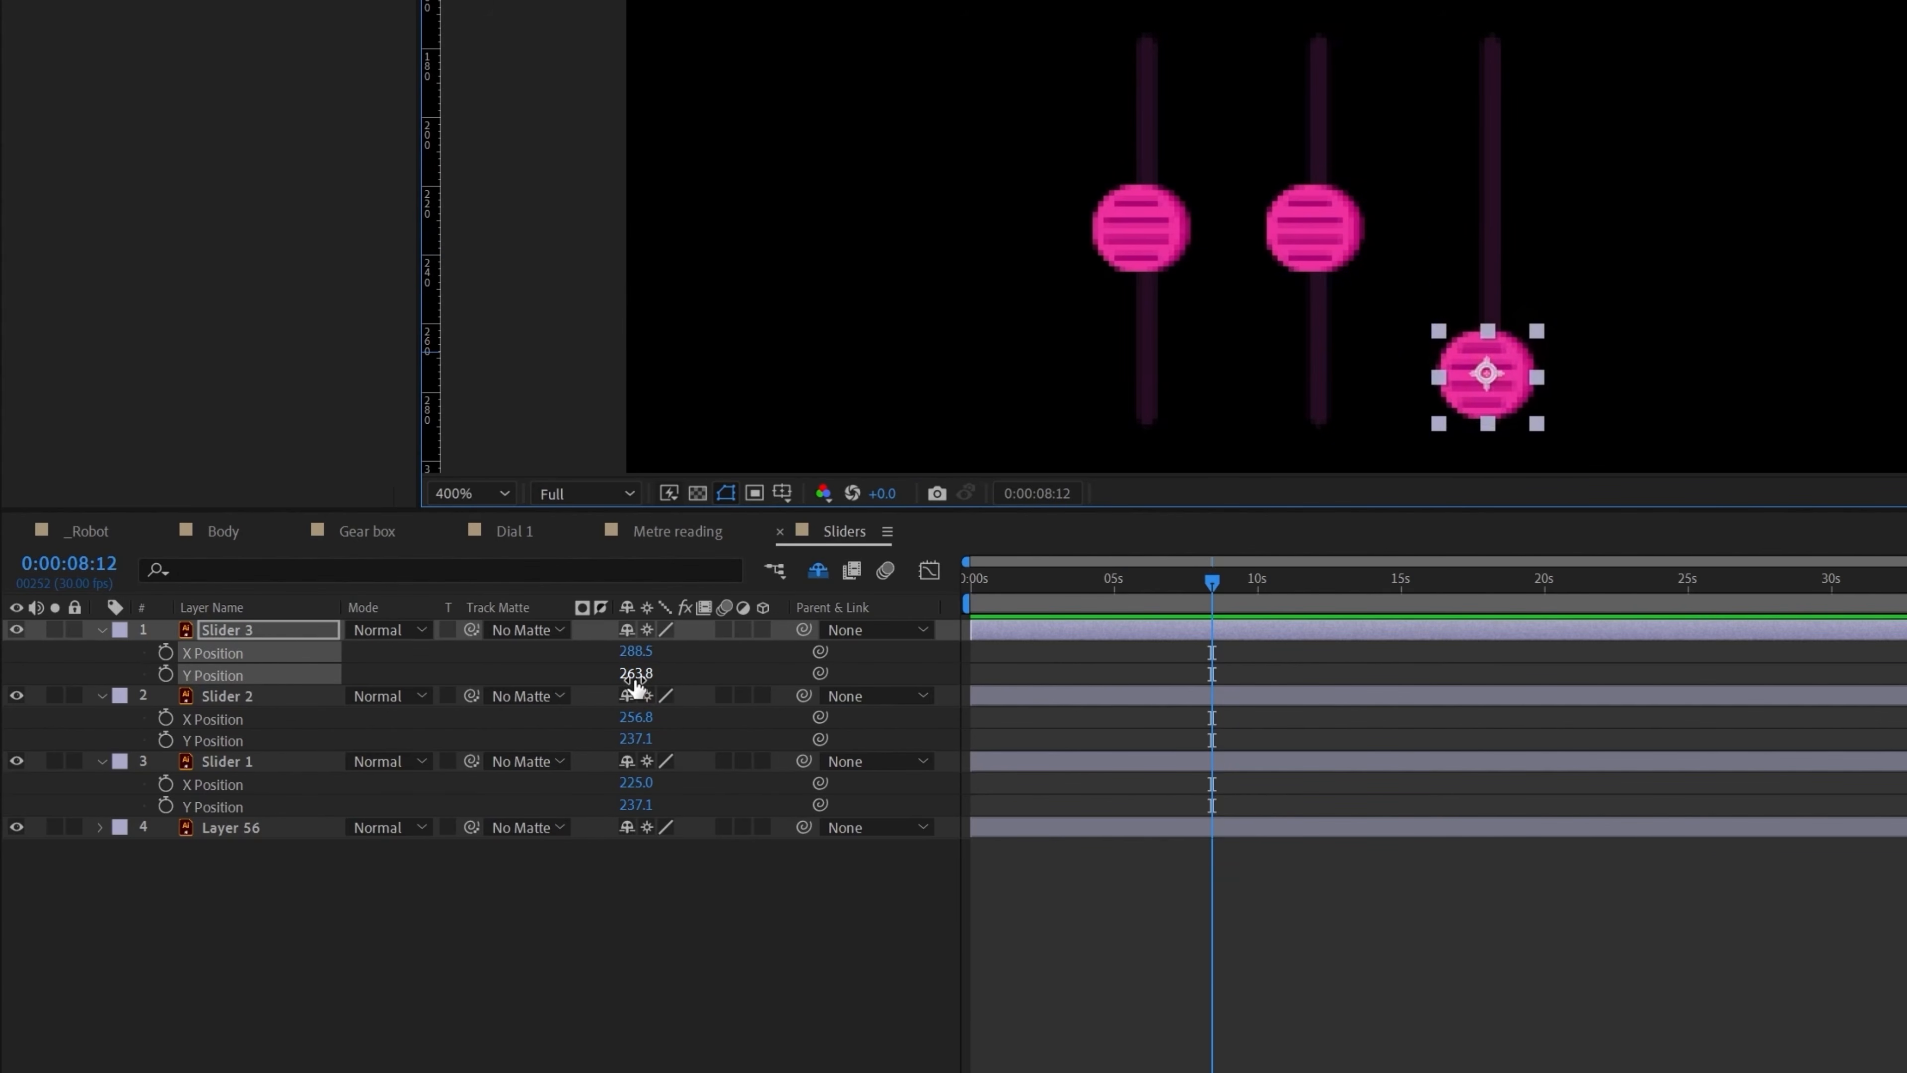
key(ctrl+z)
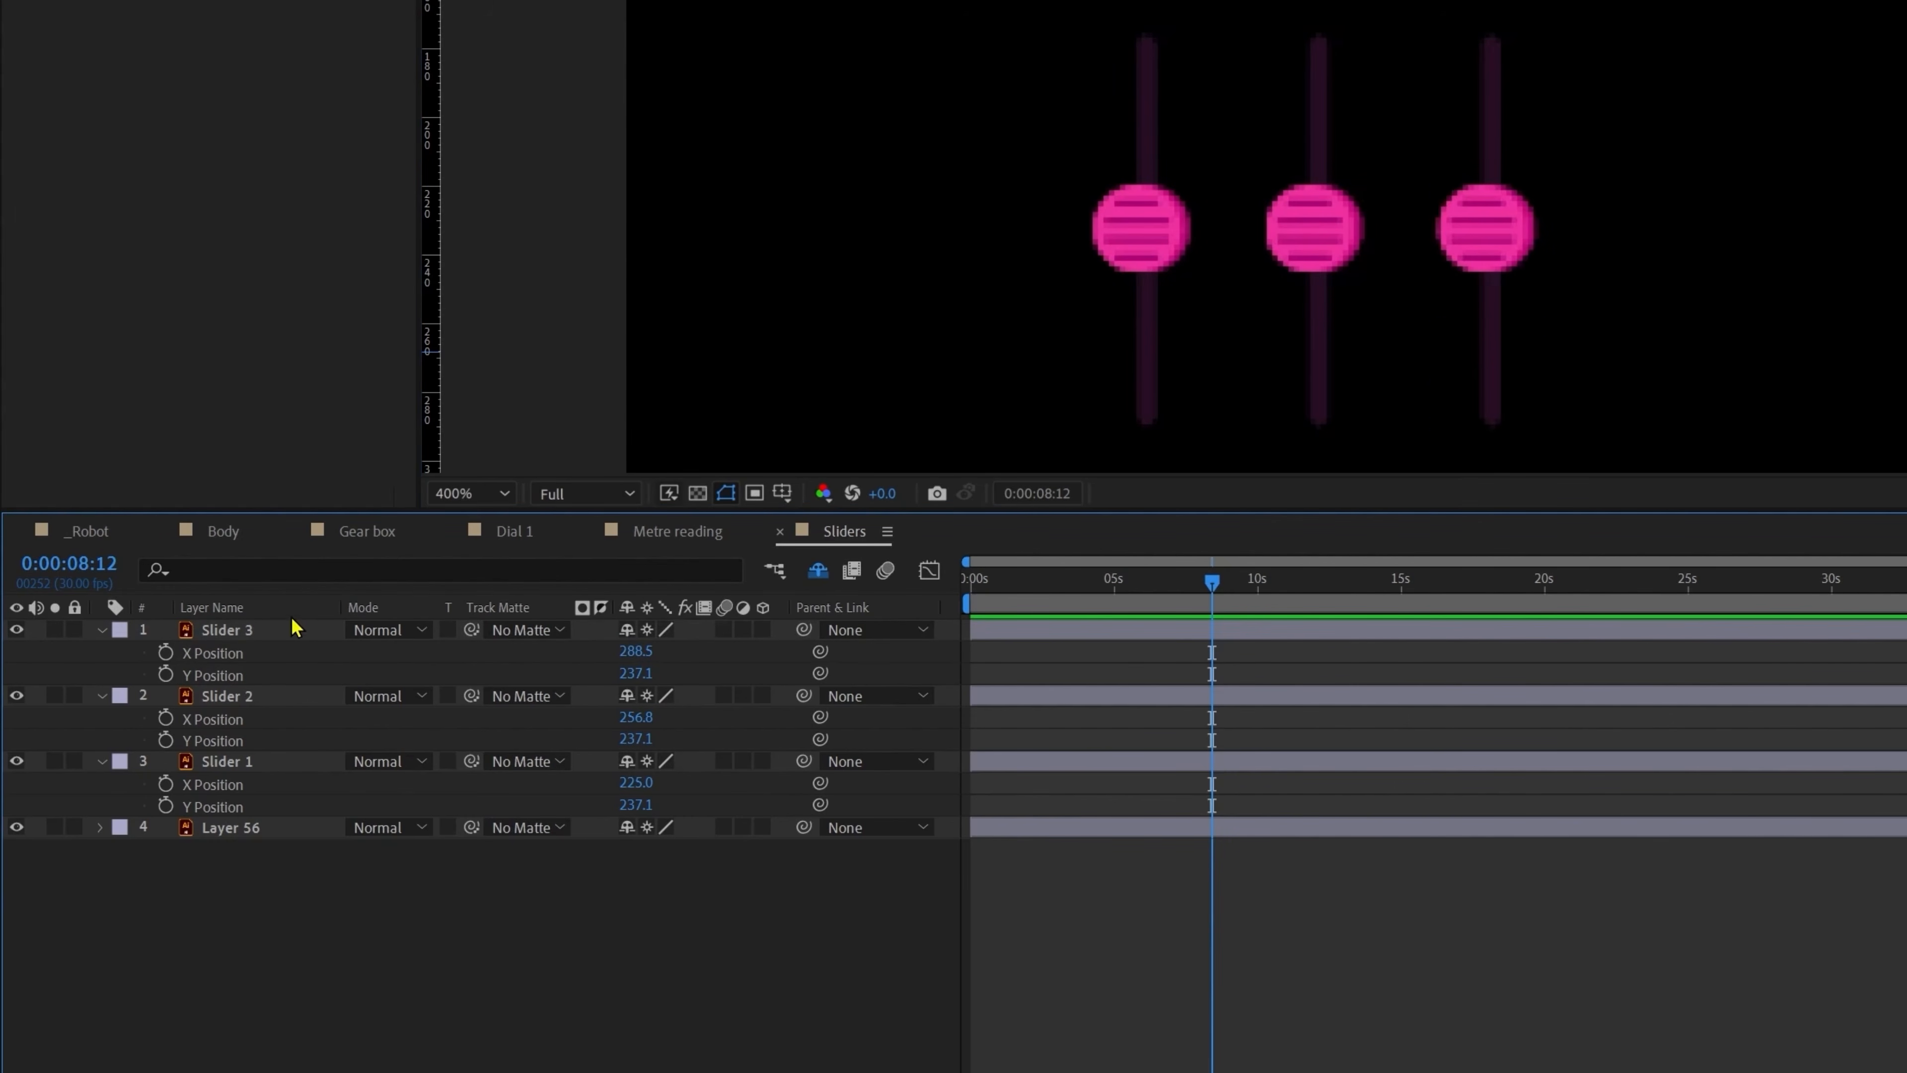
click(231, 634)
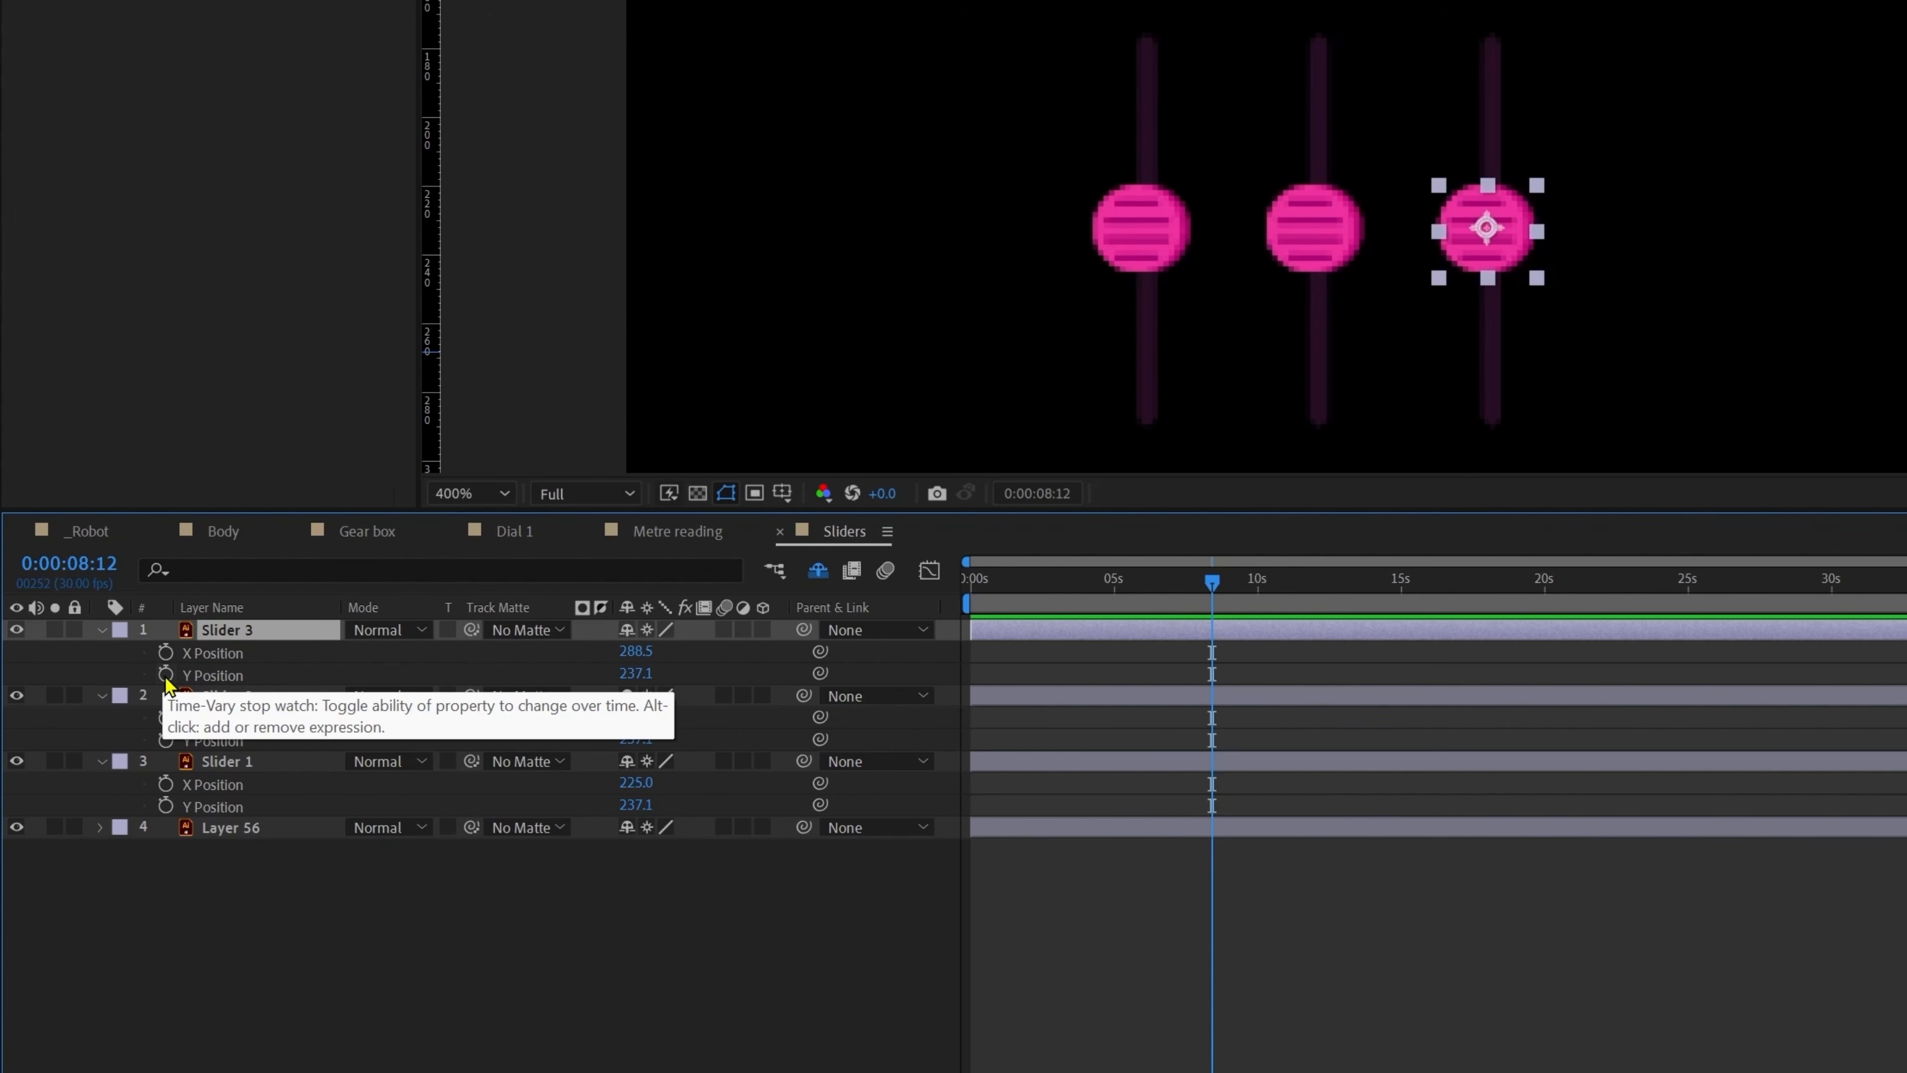
Step: Give Slider 3's Y Position Math.sin(time*2) * 28 + value and preview the bobbing knob
alt+click(166, 674)
text(Math)
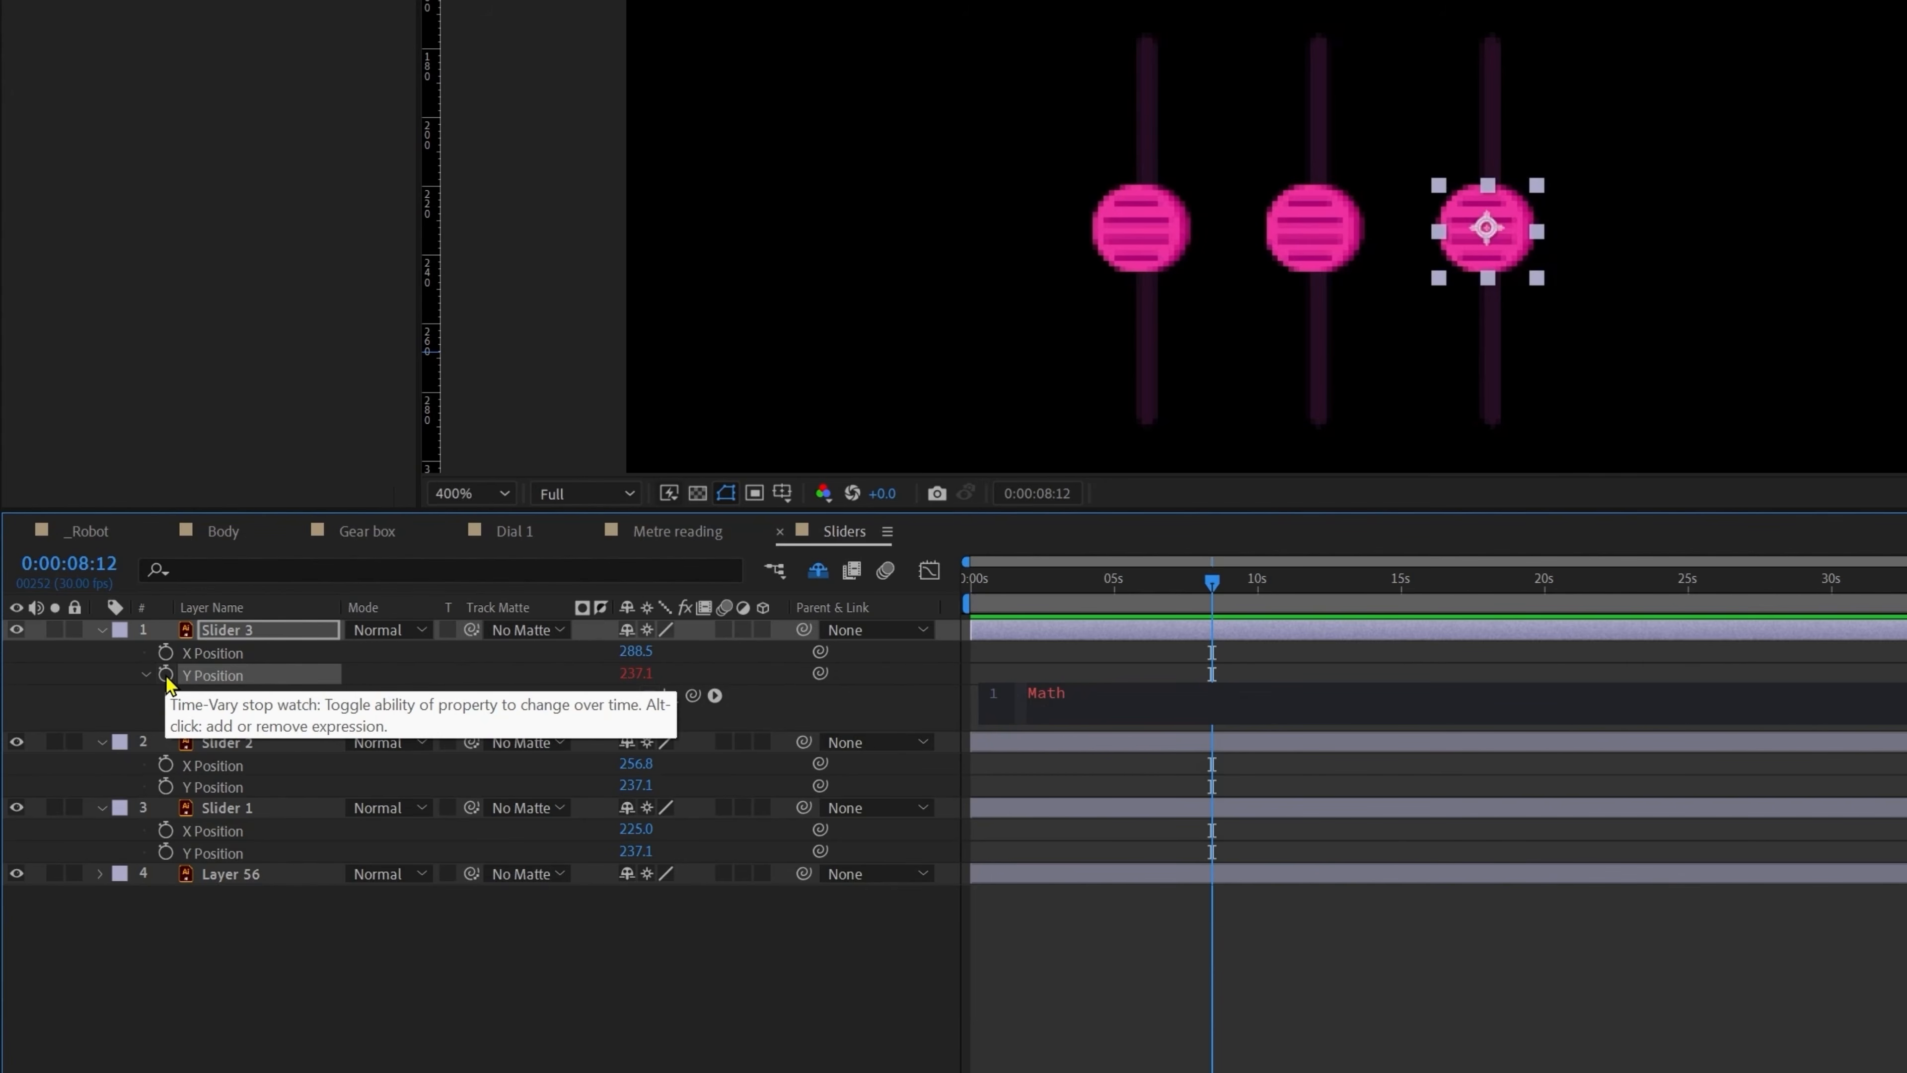
text(.sin(time)
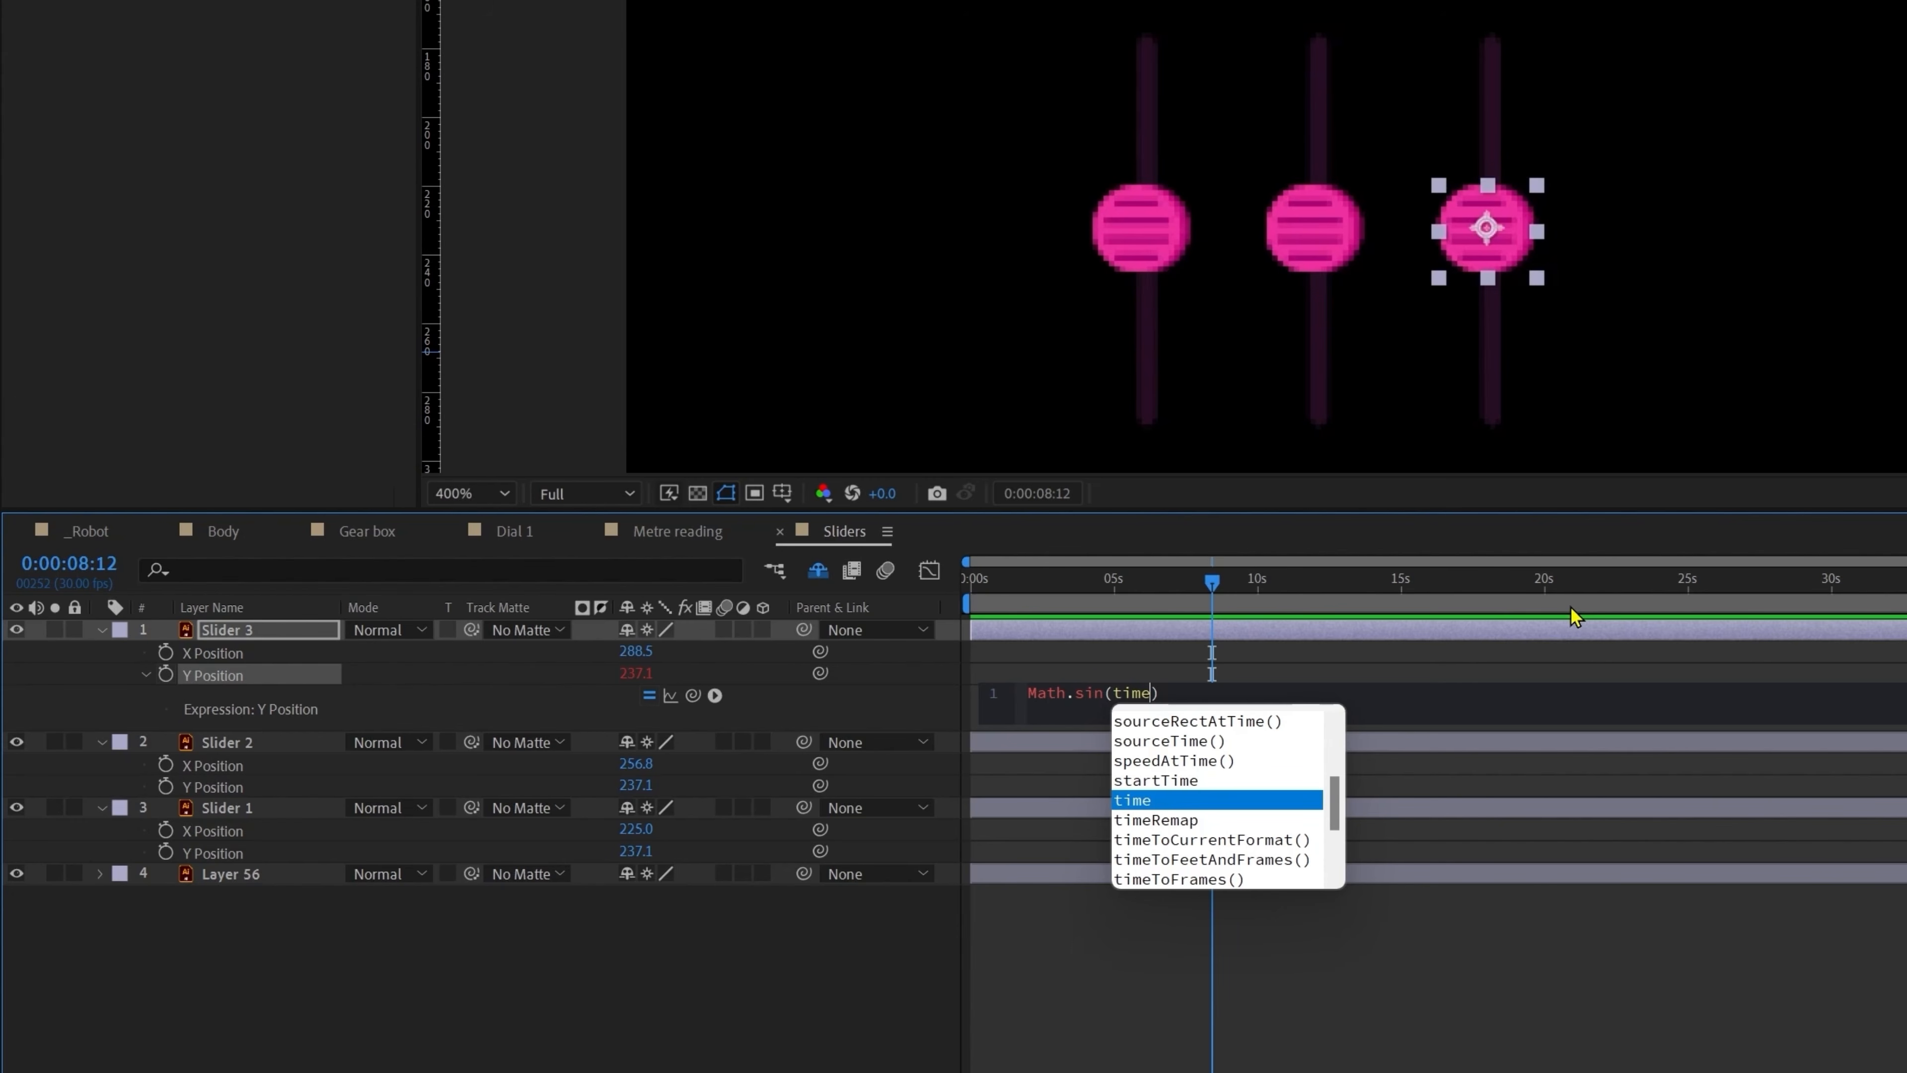
text(*)
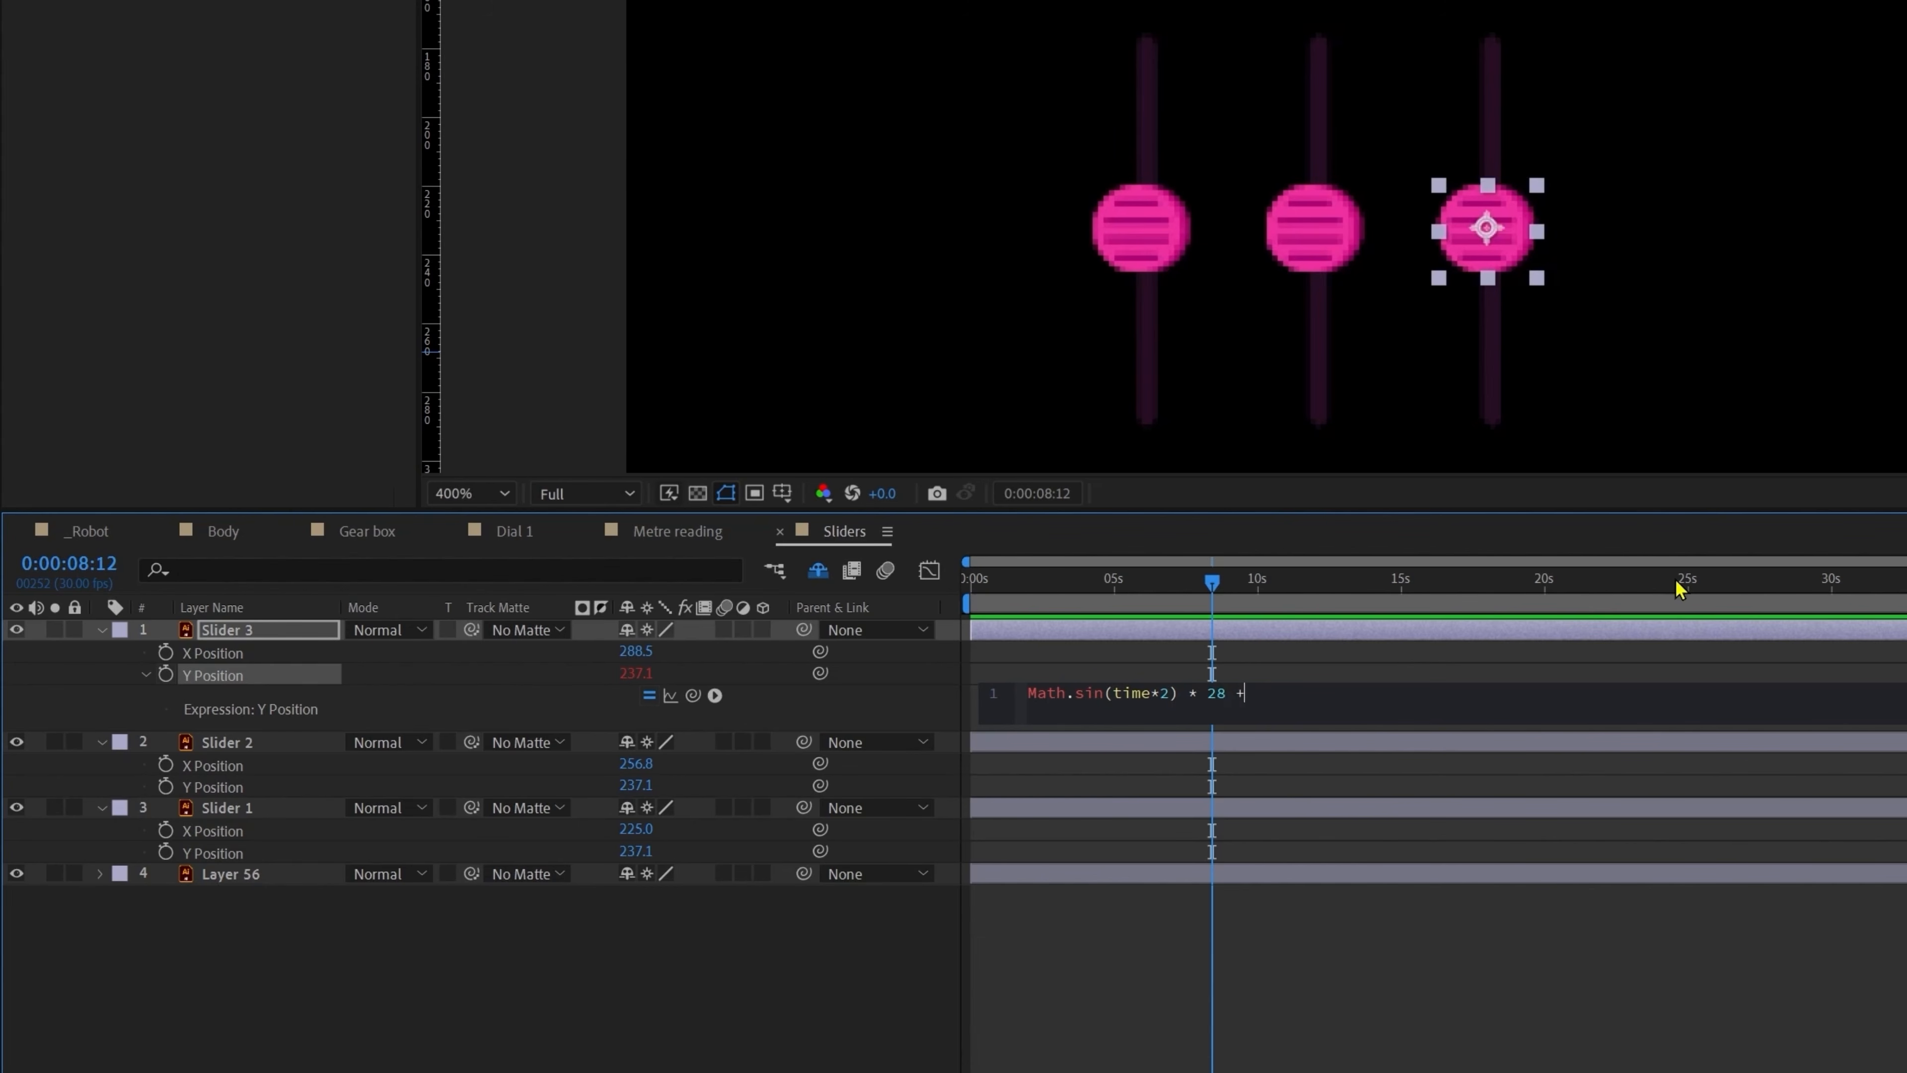
text(+value;)
click(1374, 977)
key(space)
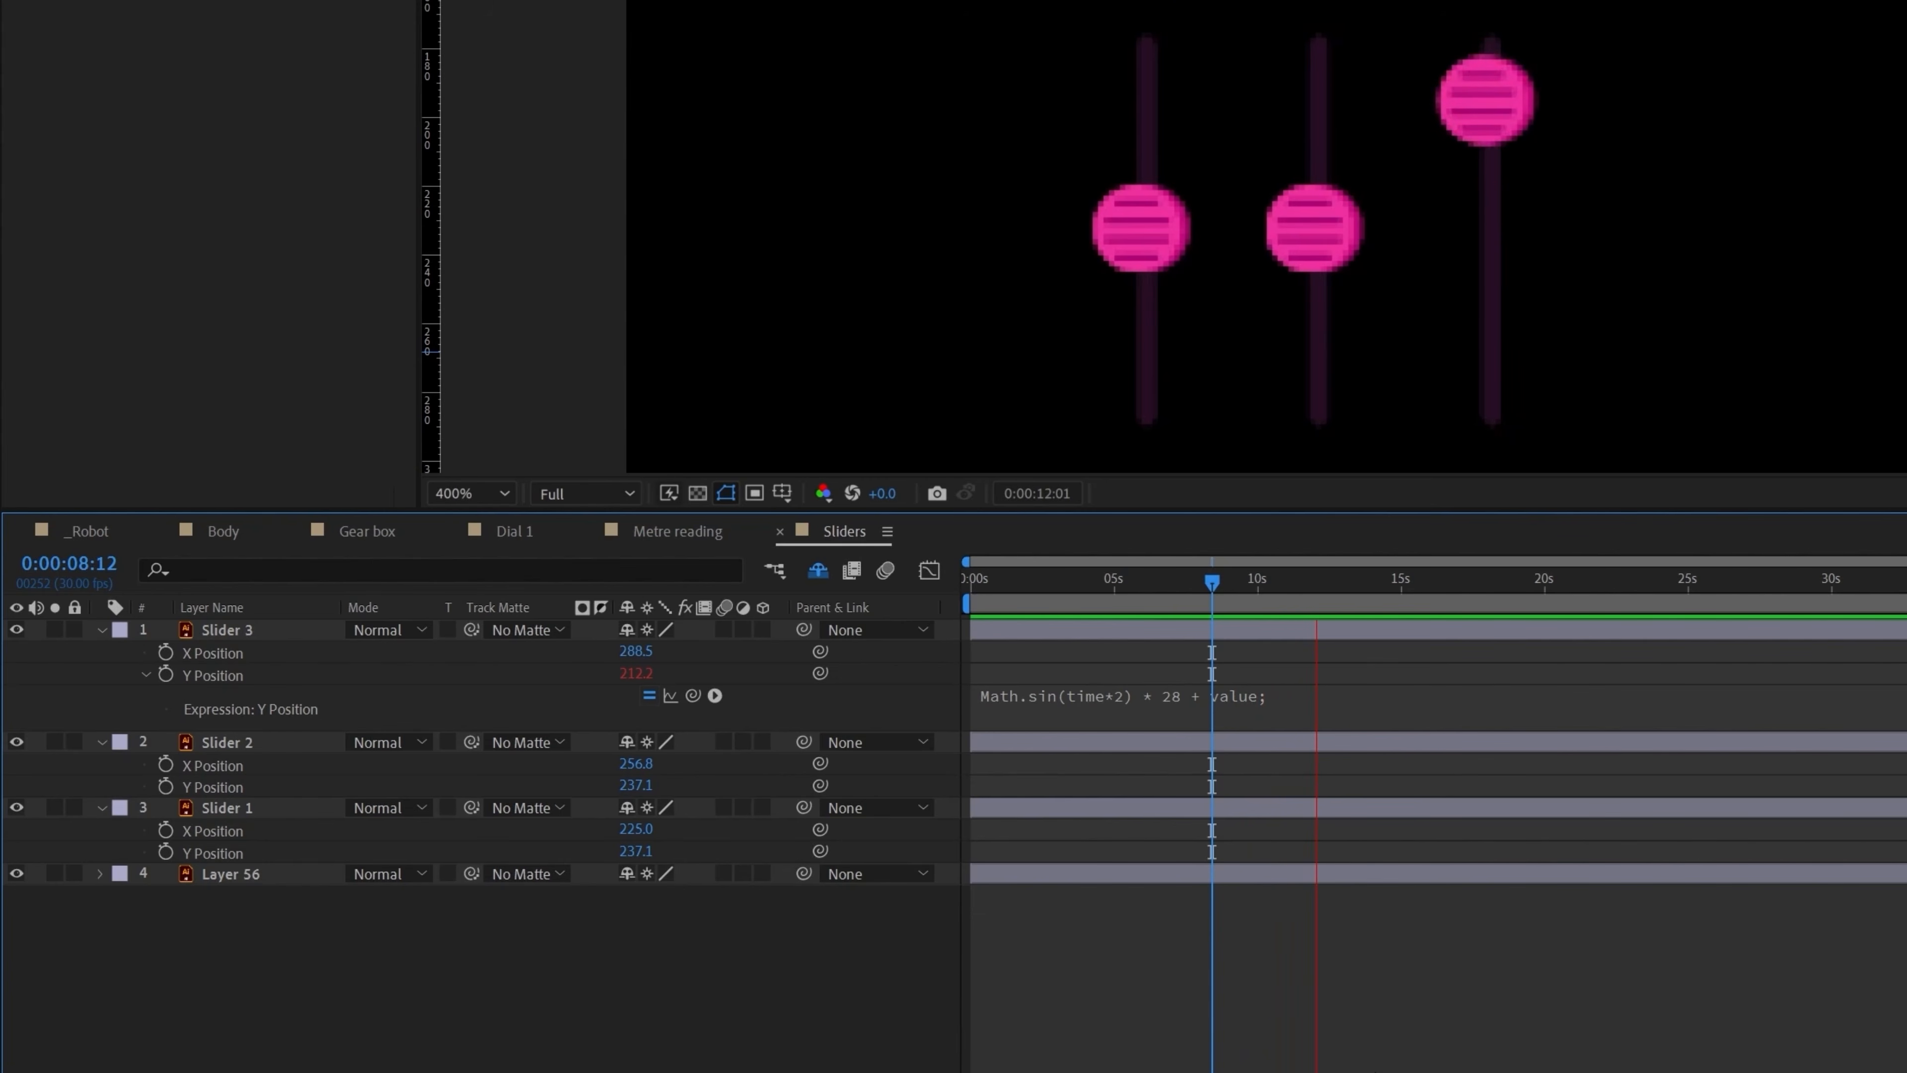
Step: Copy the Pointer's posterizeTime line above Slider 3's sine expression
click(713, 533)
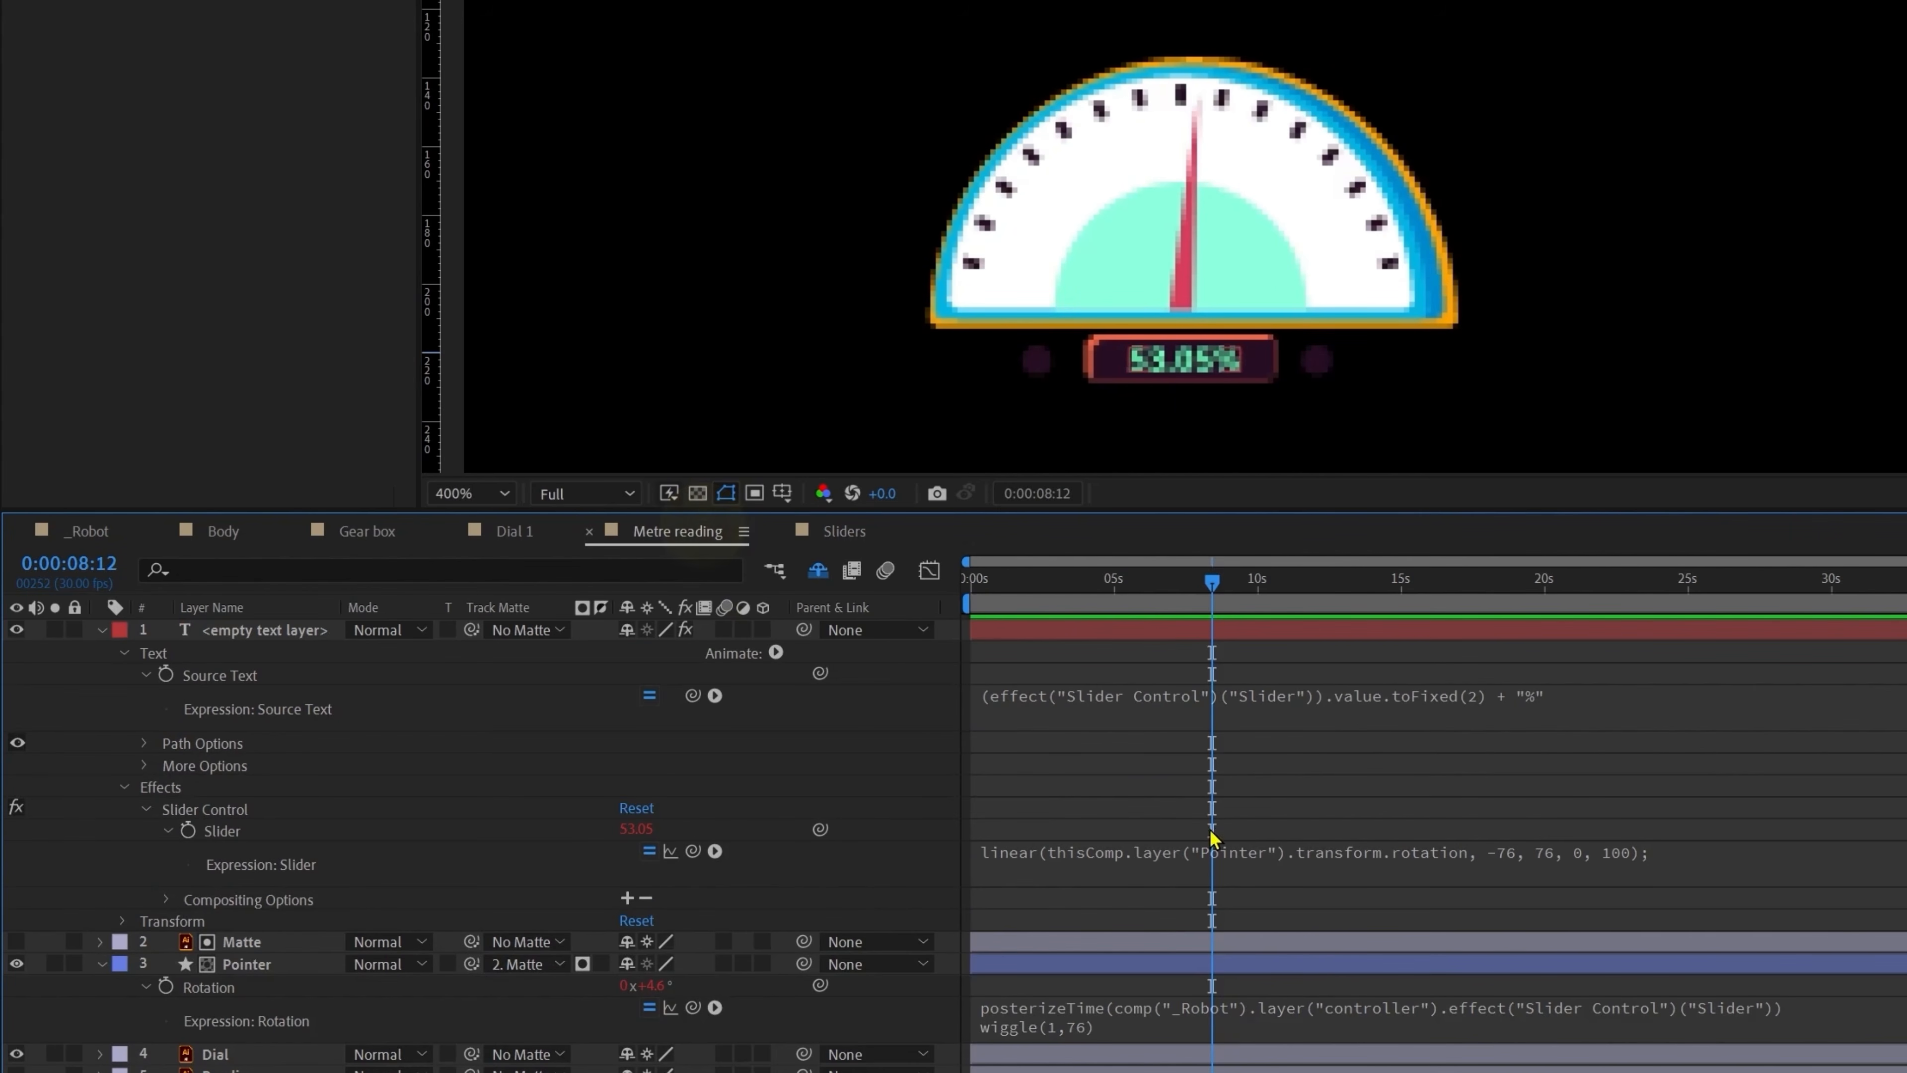
click(1316, 1010)
drag(1855, 1008, 991, 993)
key(ctrl+c)
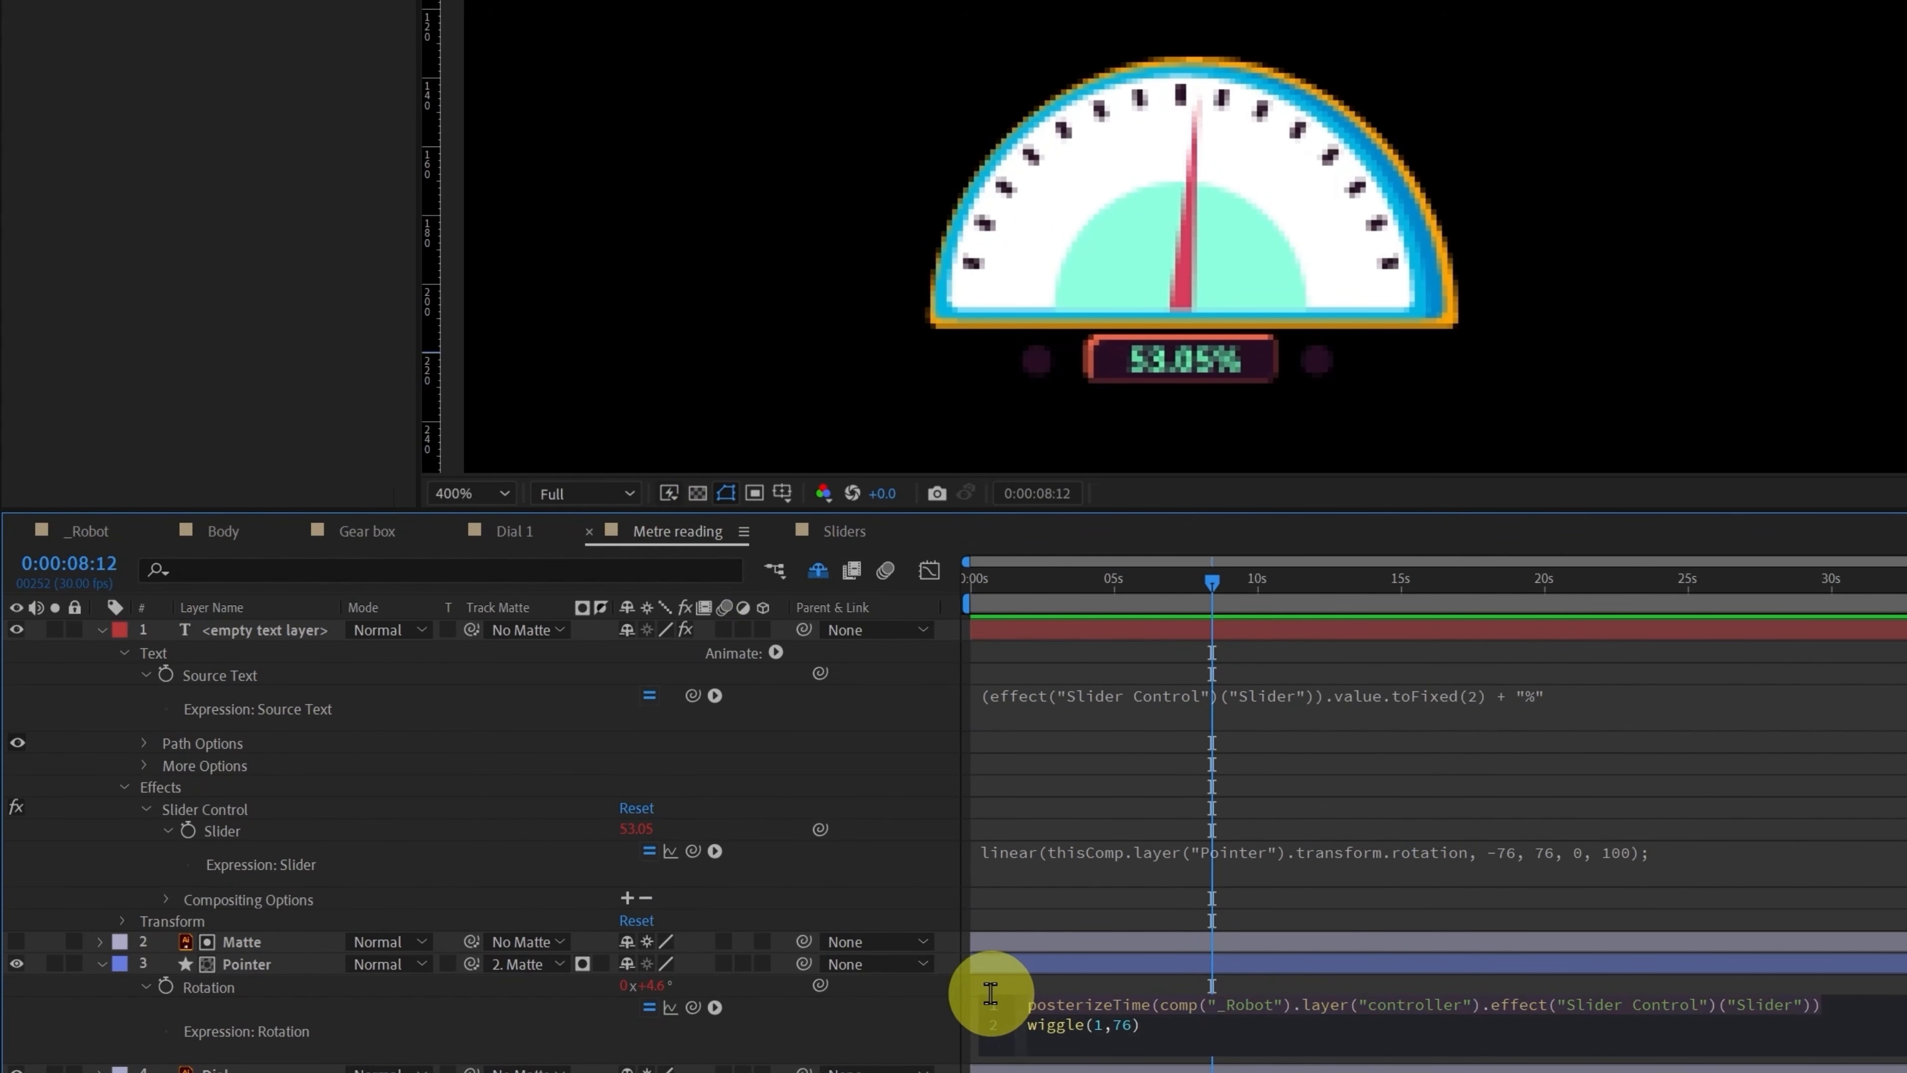
click(826, 529)
click(1034, 691)
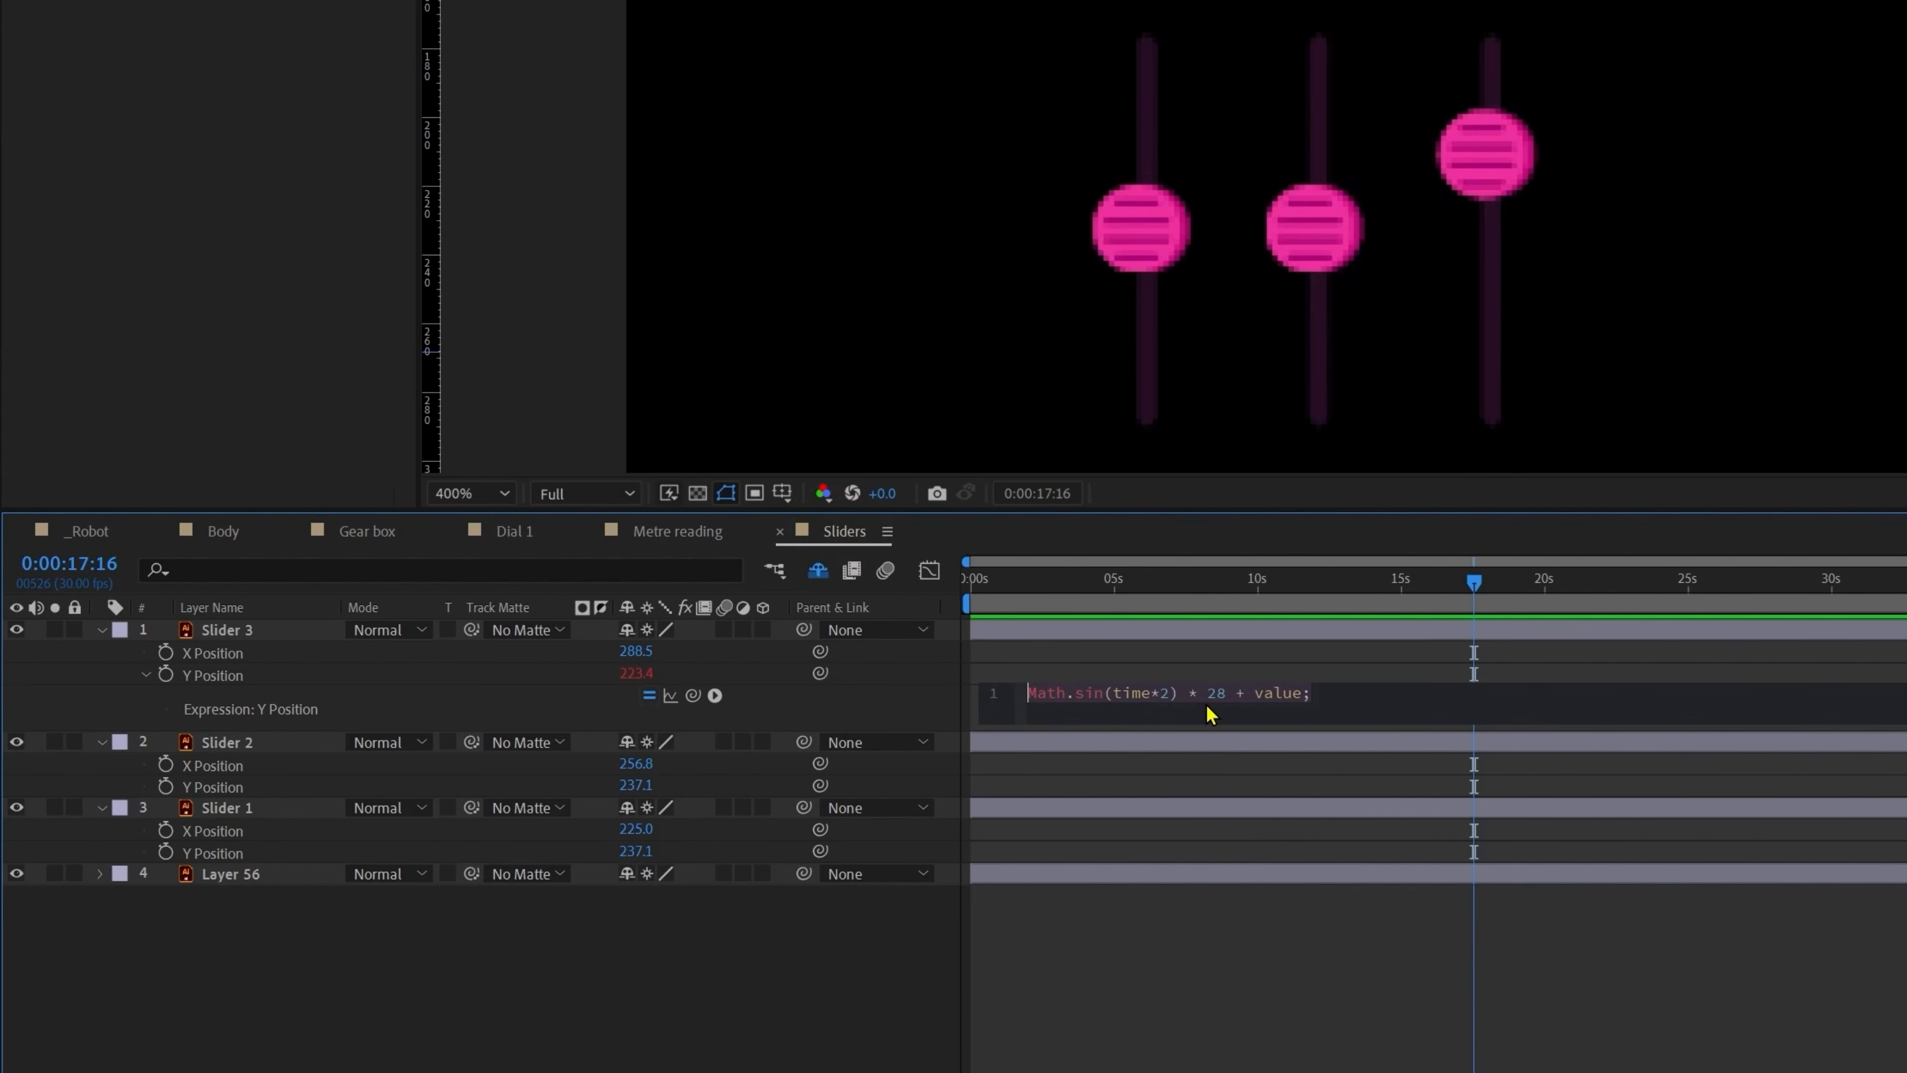
key(ctrl+v)
click(1541, 1021)
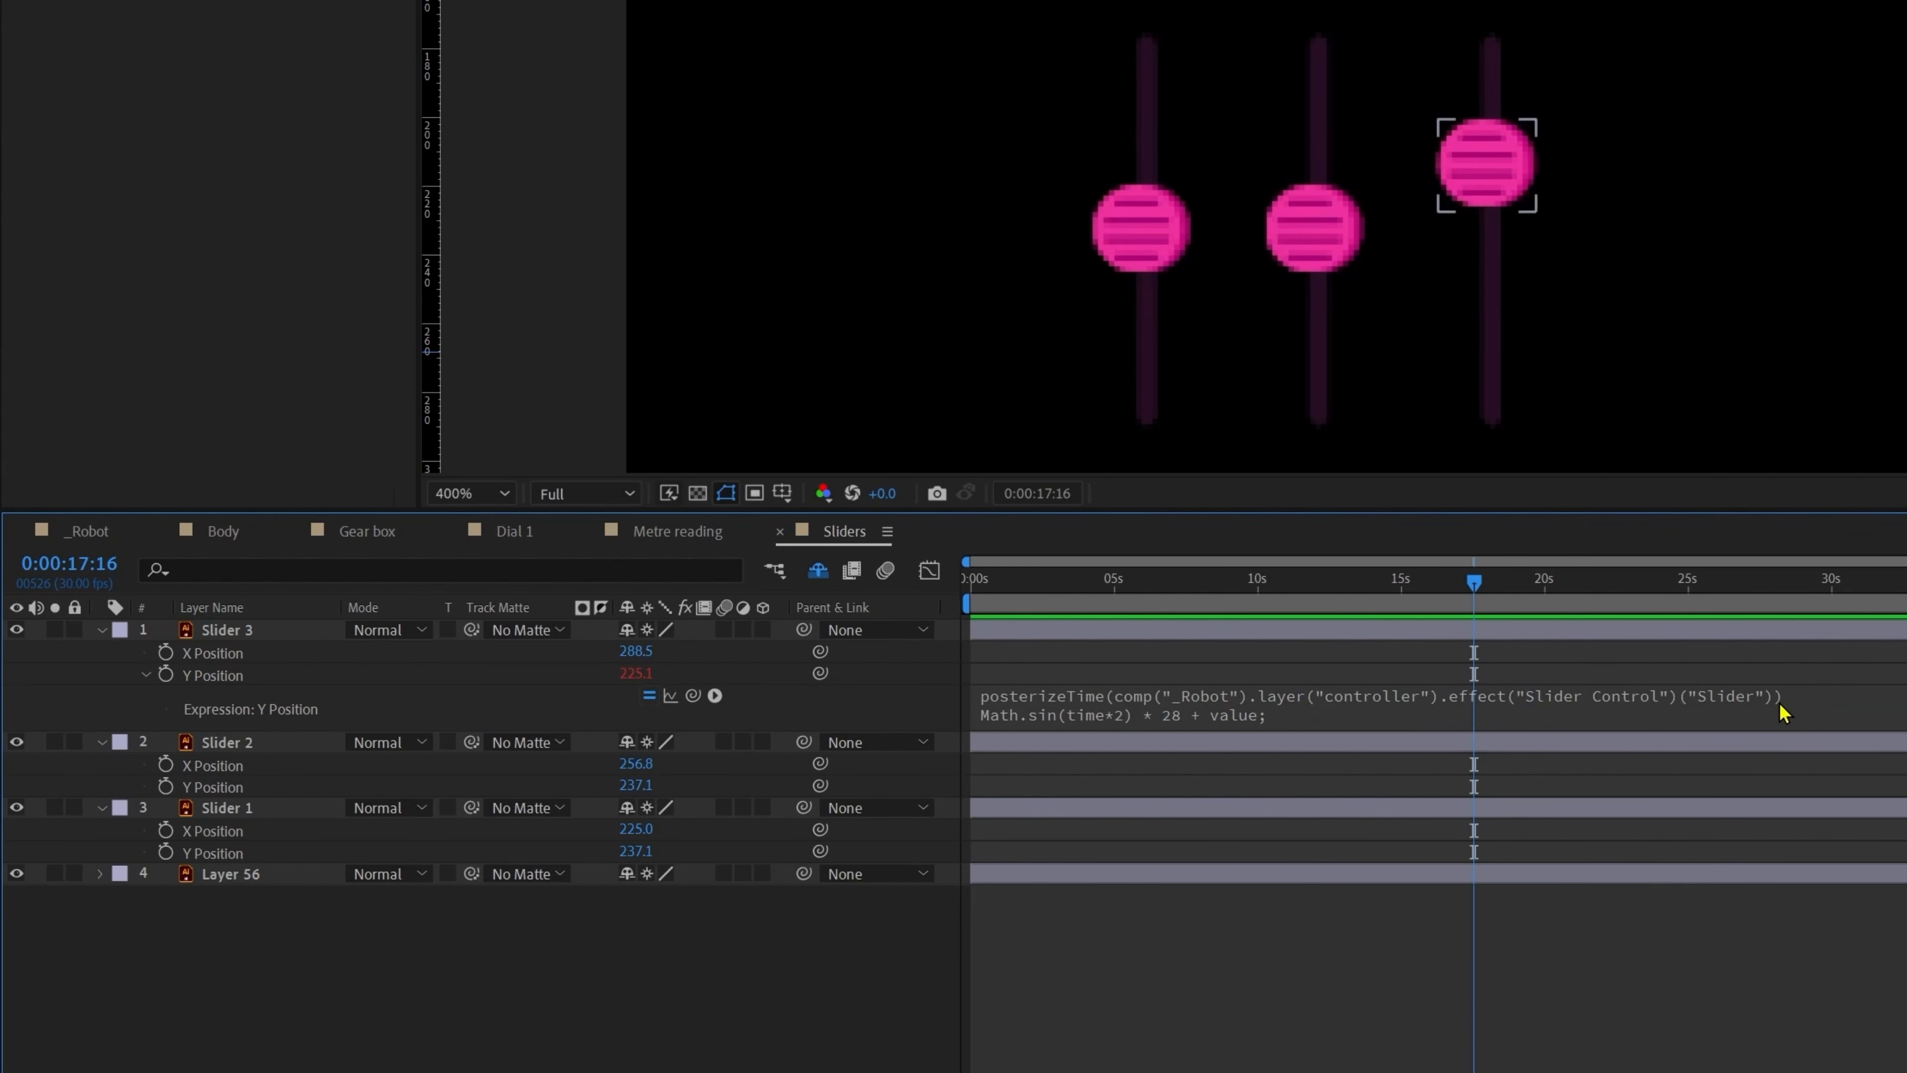
click(1781, 710)
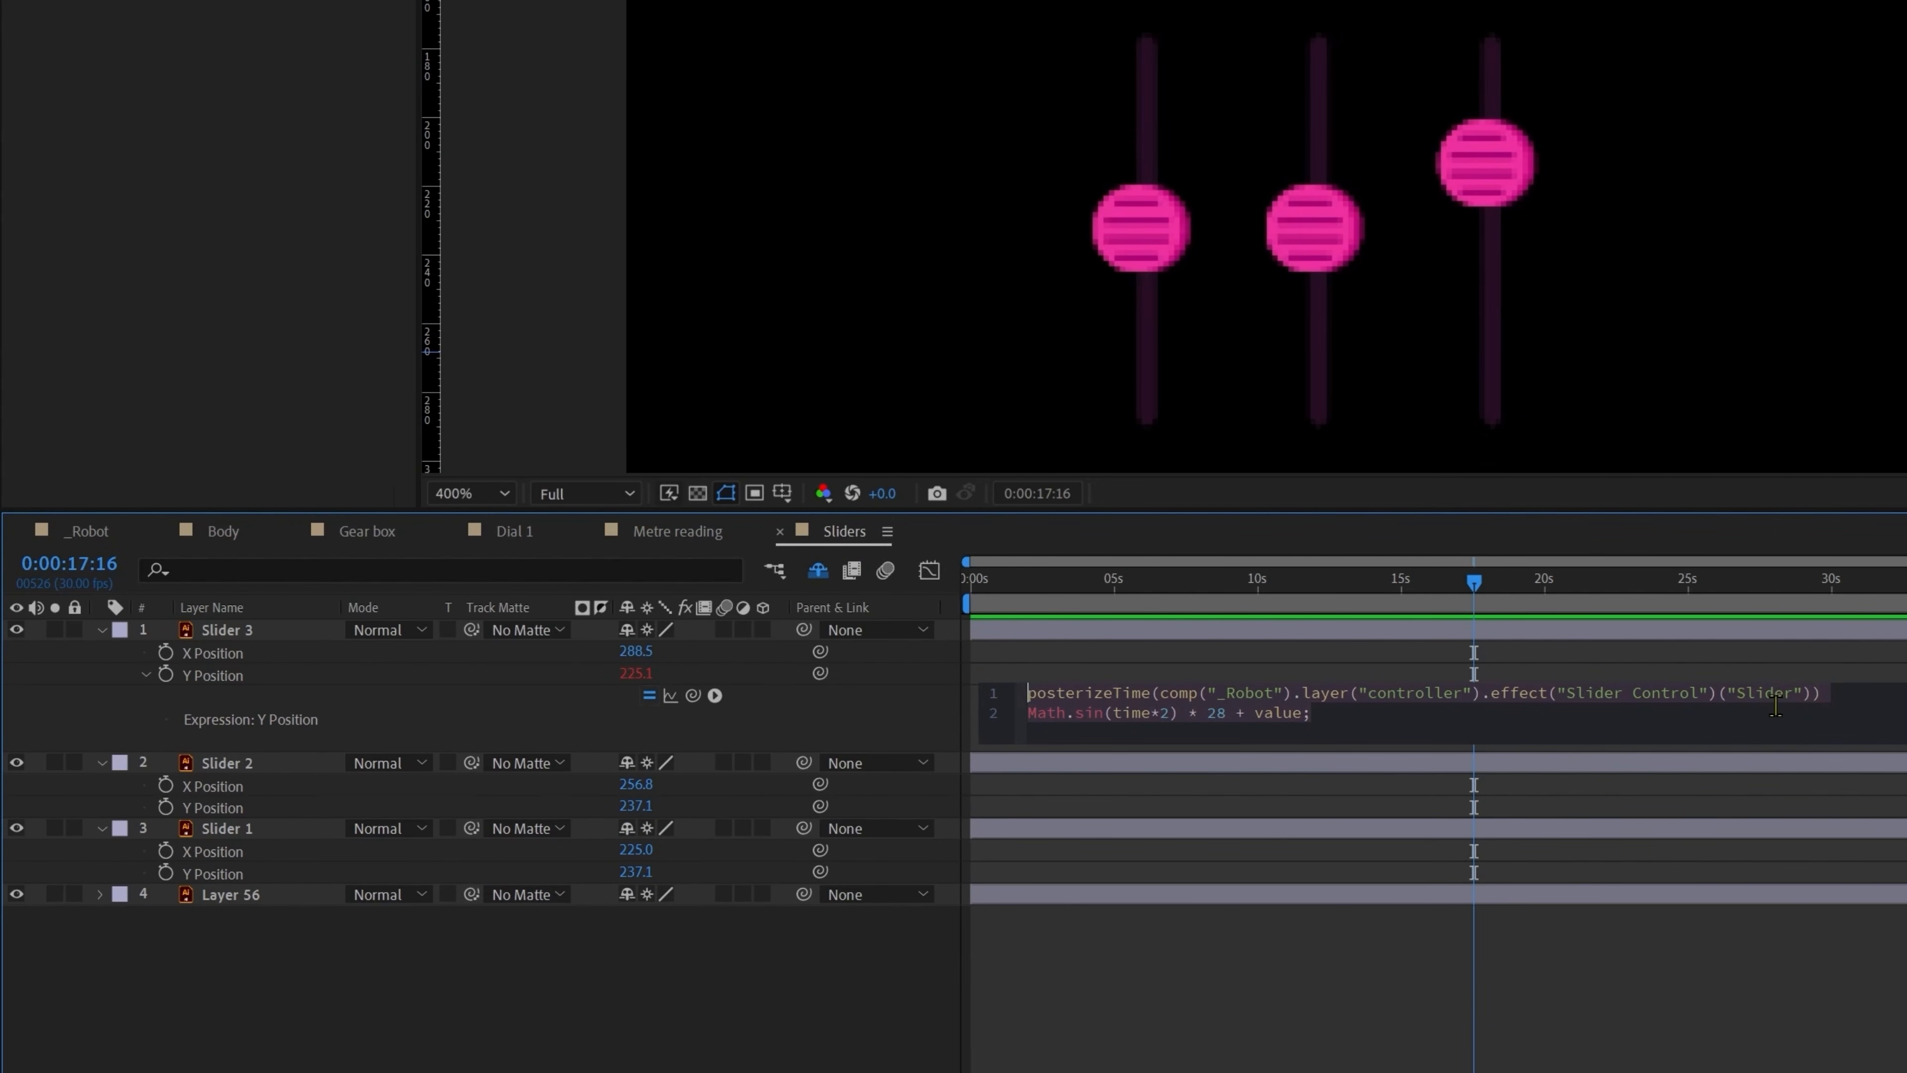
click(1575, 1008)
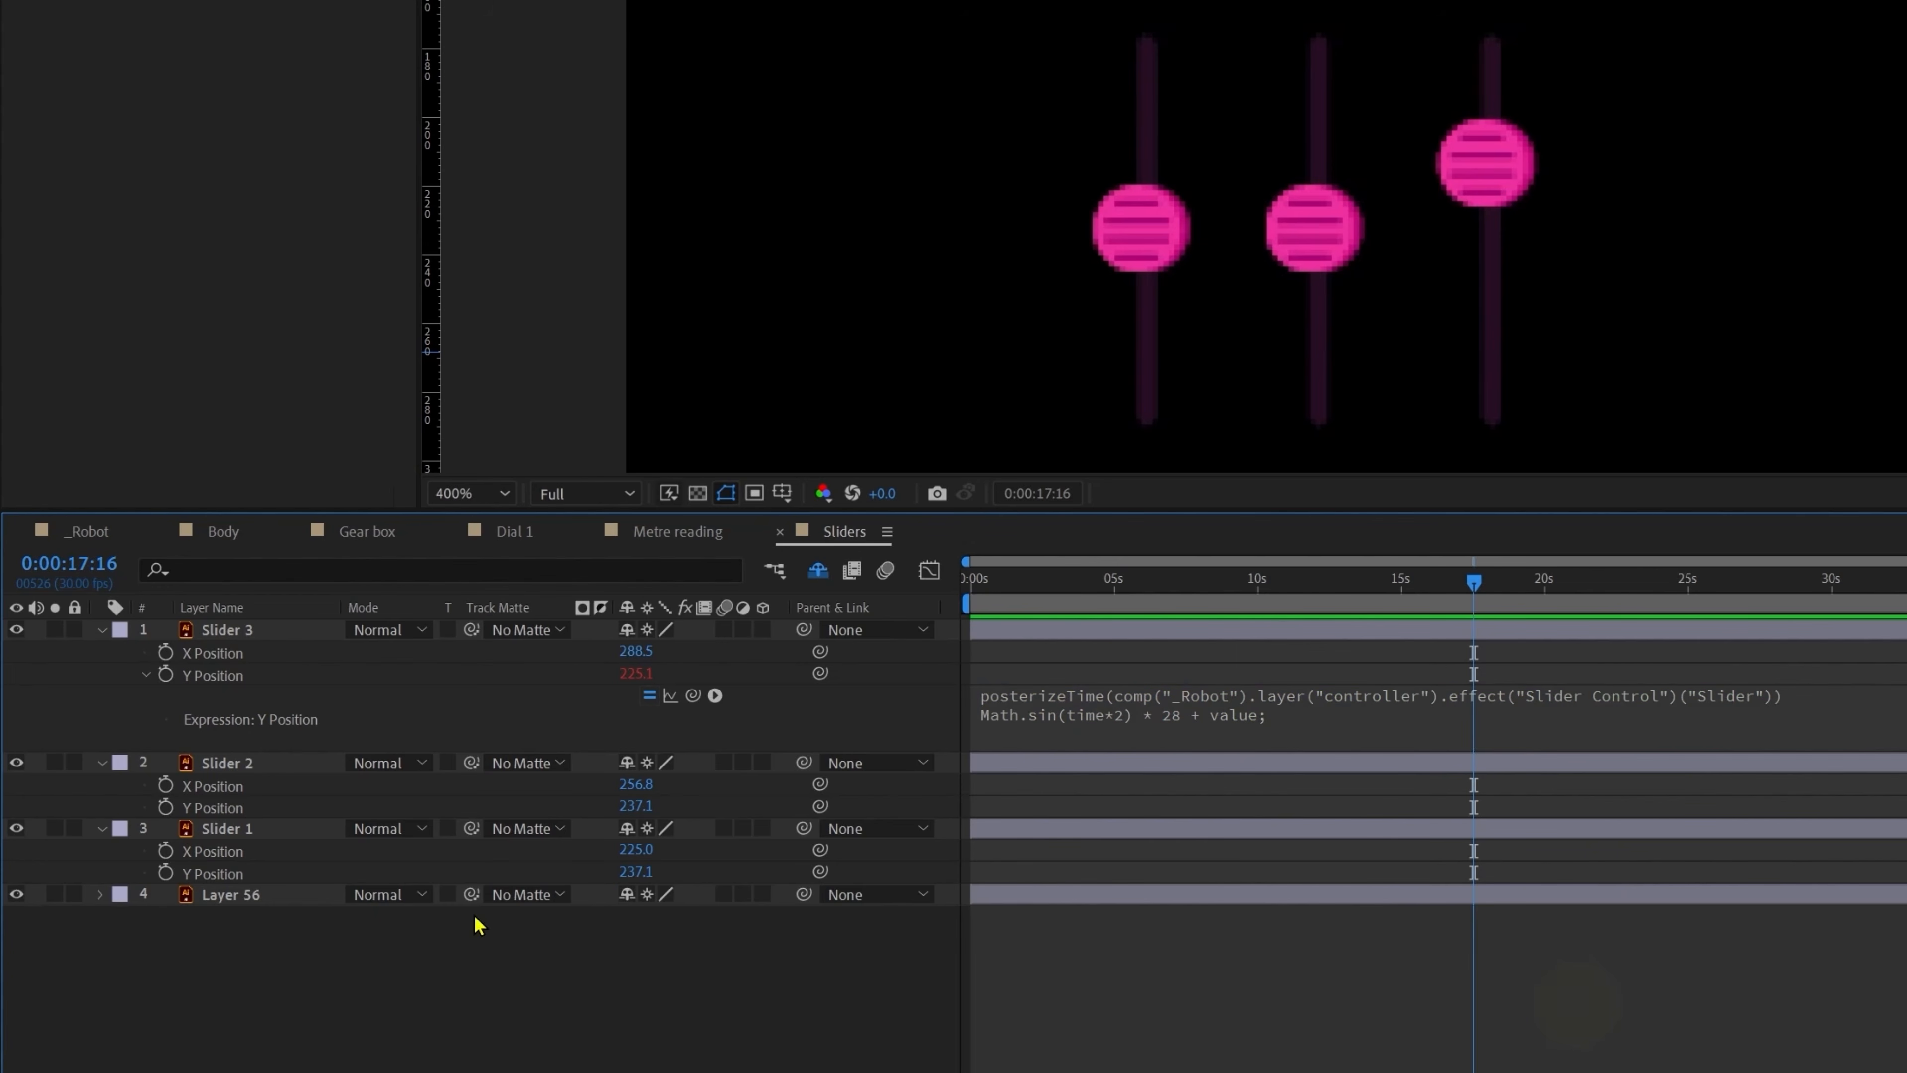
Step: Paste the posterized sine expression into Slider 2 and Slider 1 Y Position
alt+click(165, 806)
text(posterizeTime(comp("_Robot").layer("controller").effect("Slider Control")("Slider")) Math.sin(time*2) * 28 + value;)
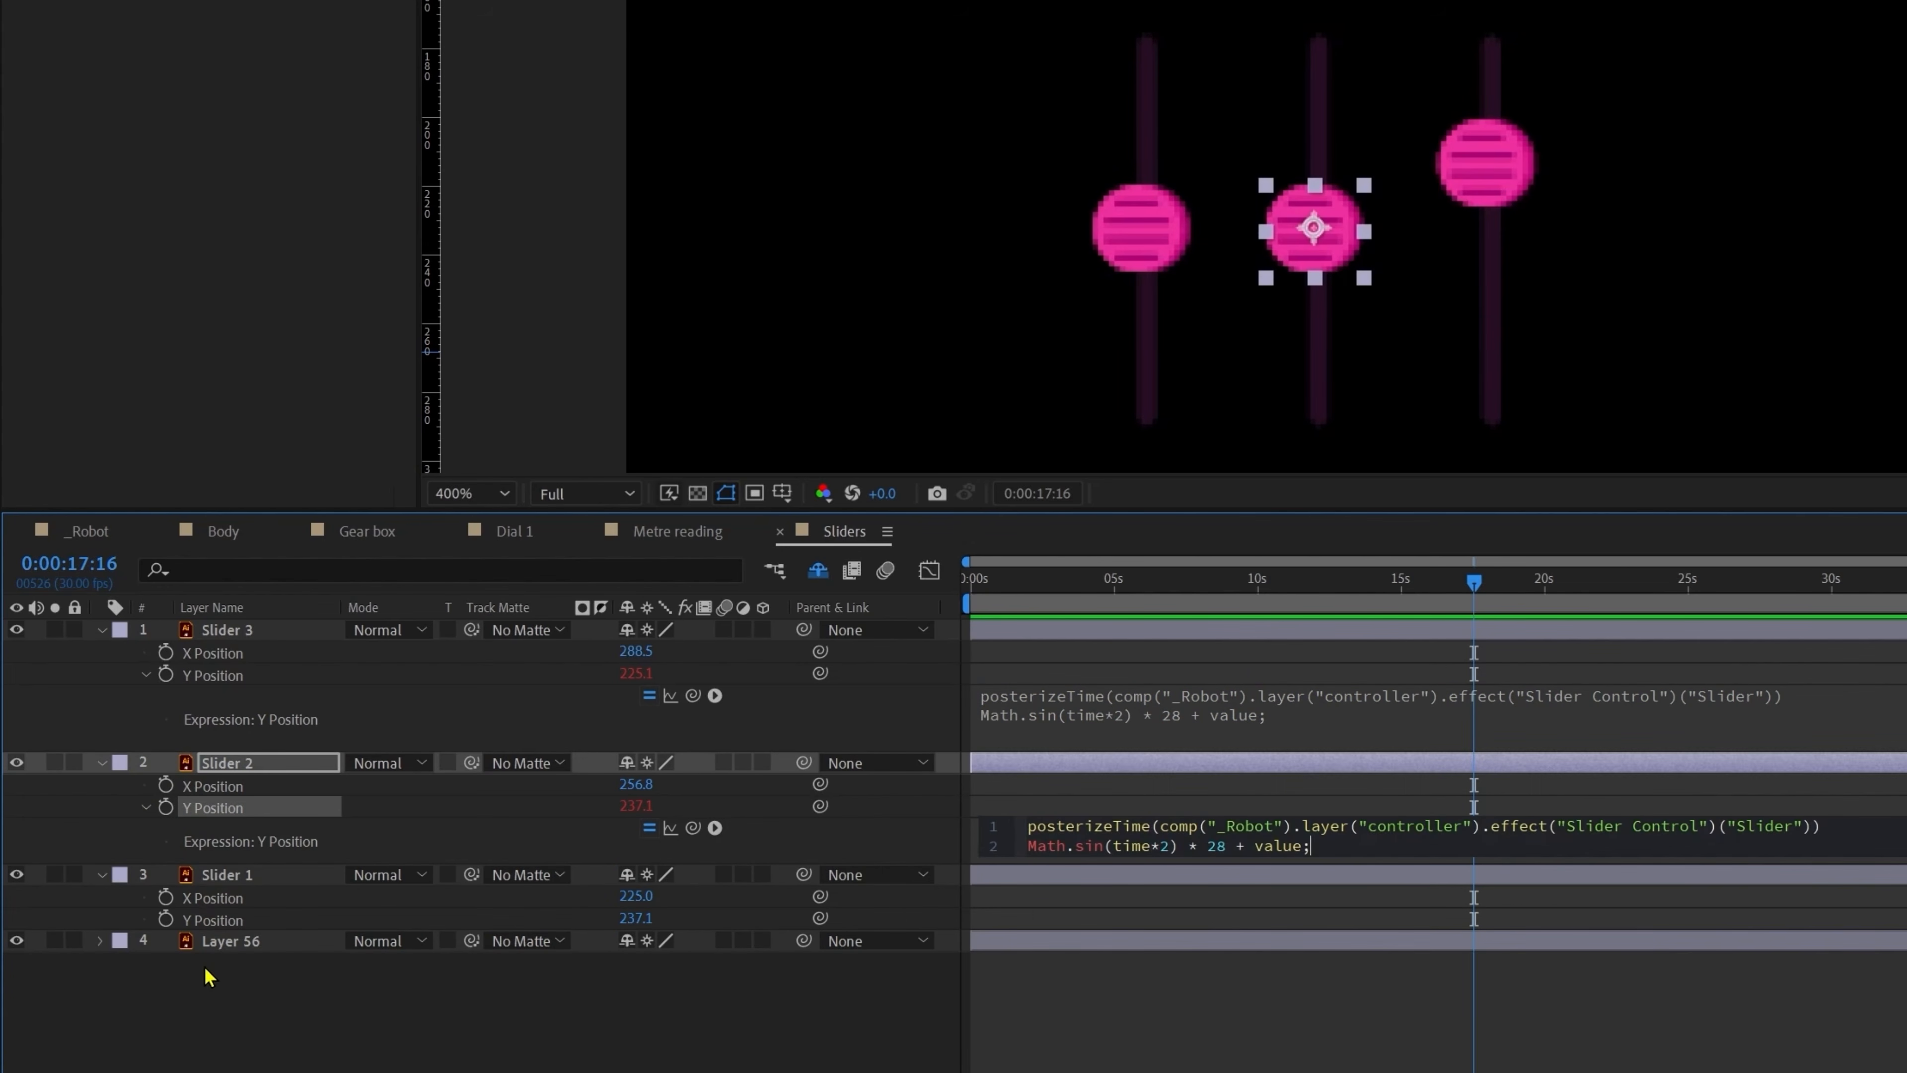
alt+click(165, 918)
text(posterizeTime(comp("_Robot").layer("controller").effect("Slider Control")("Slider")) Math.sin(time*2) * 28 + value;)
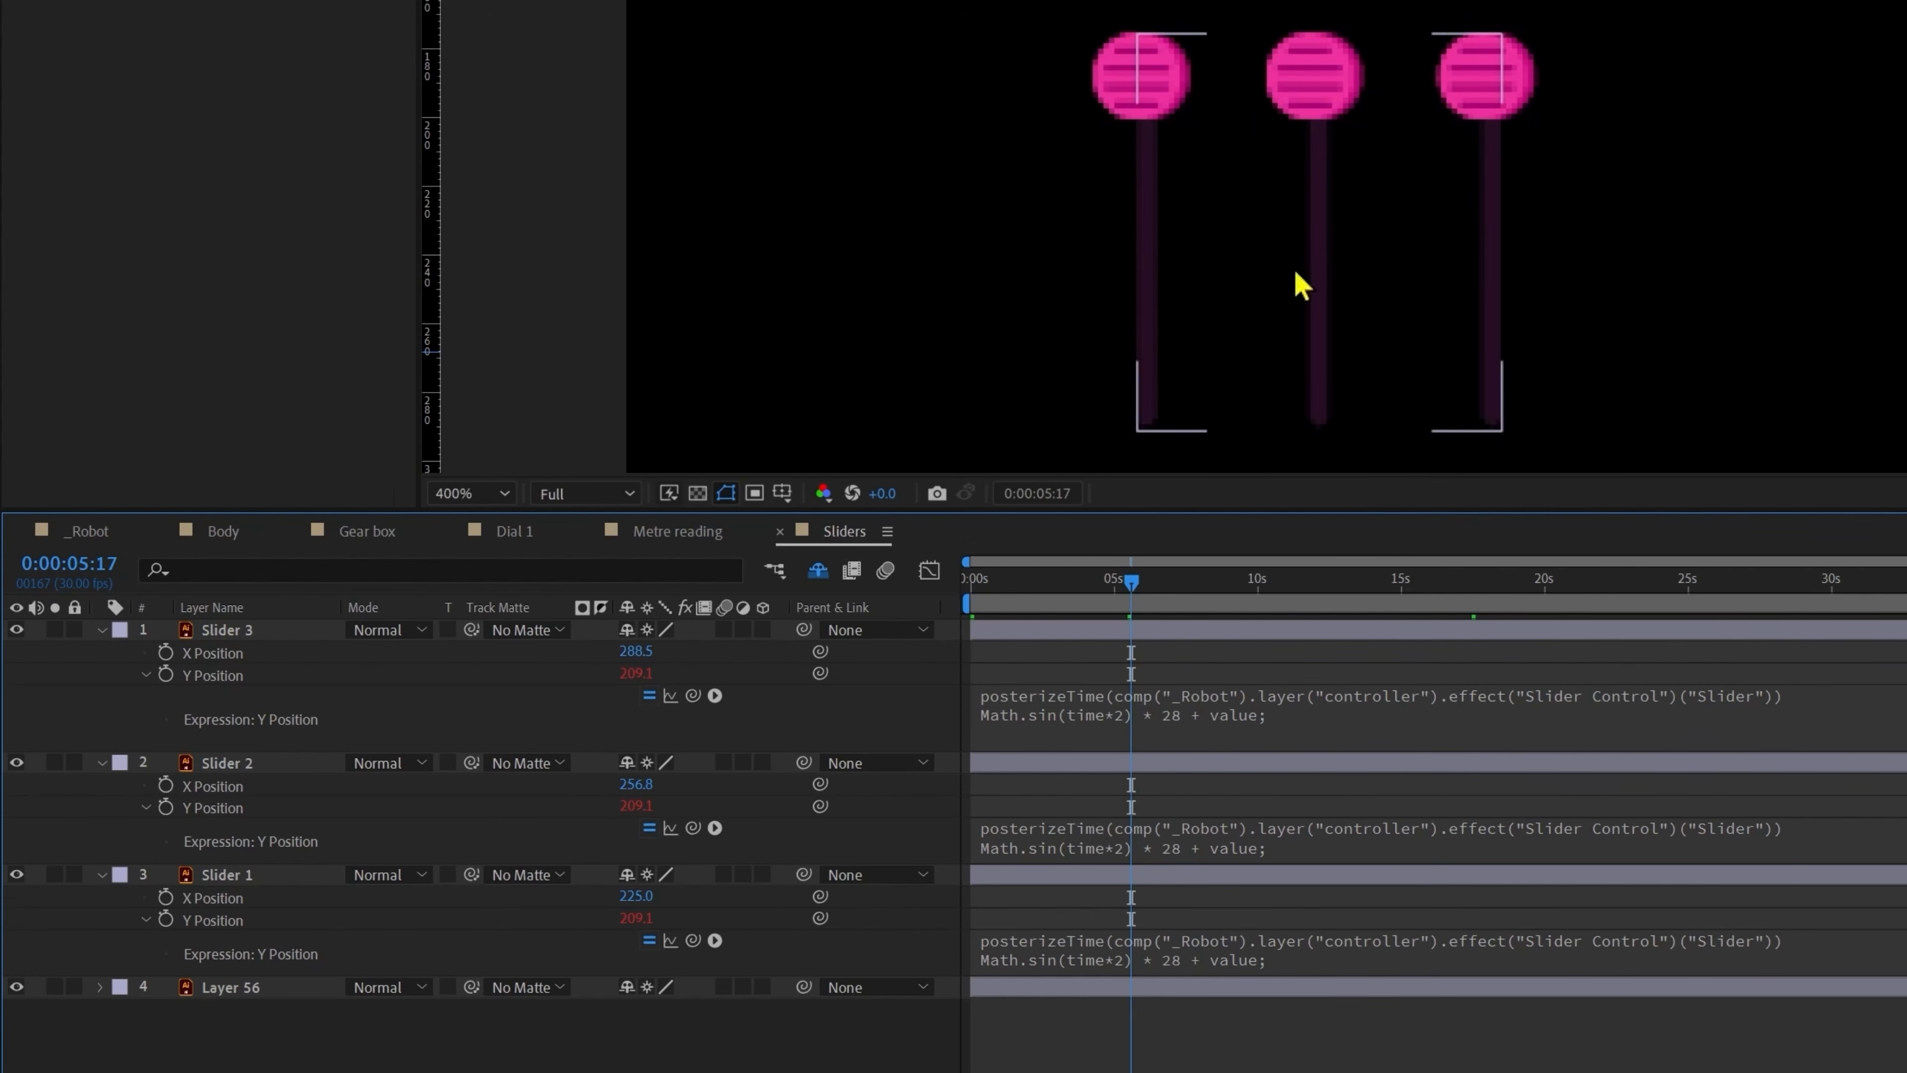
drag(1150, 583, 1210, 605)
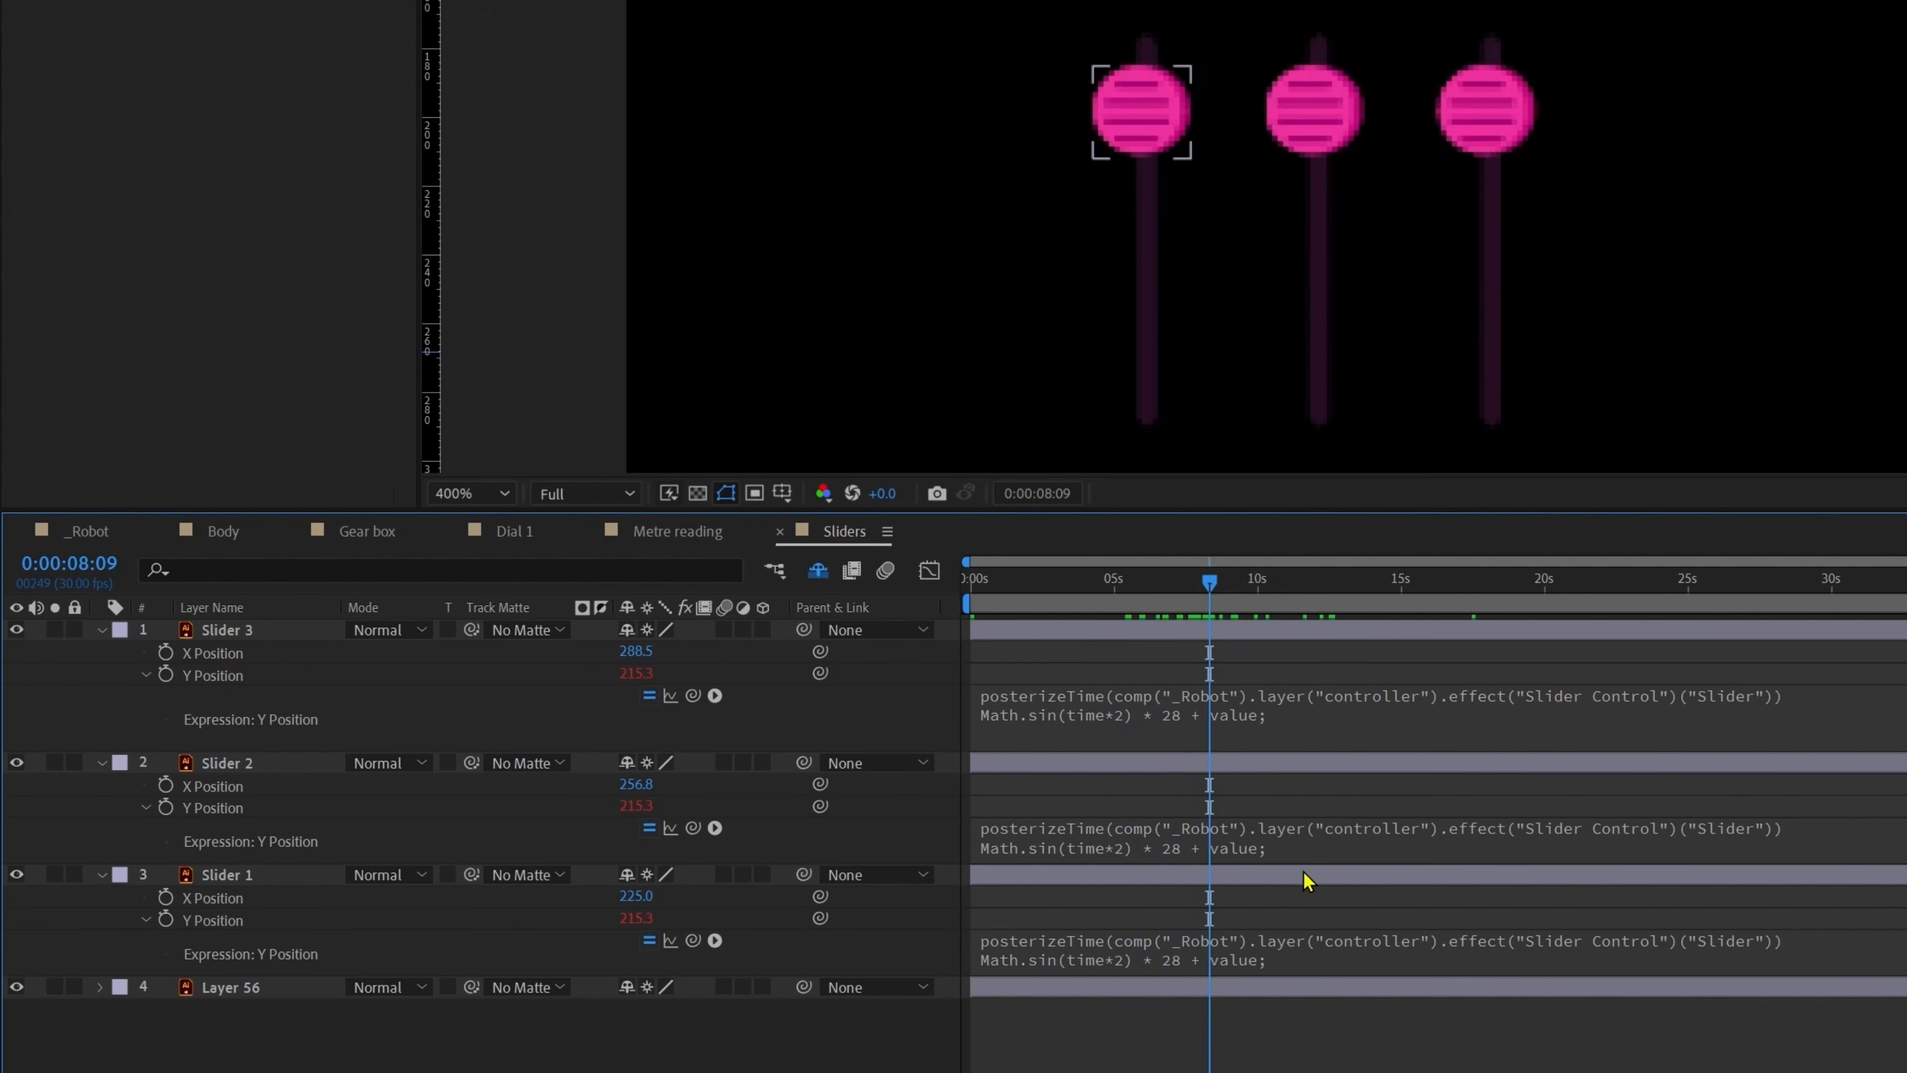
Step: Change Slider 2's expression from Math.sin to Math.cos and preview the offset motion
click(1104, 847)
click(1102, 841)
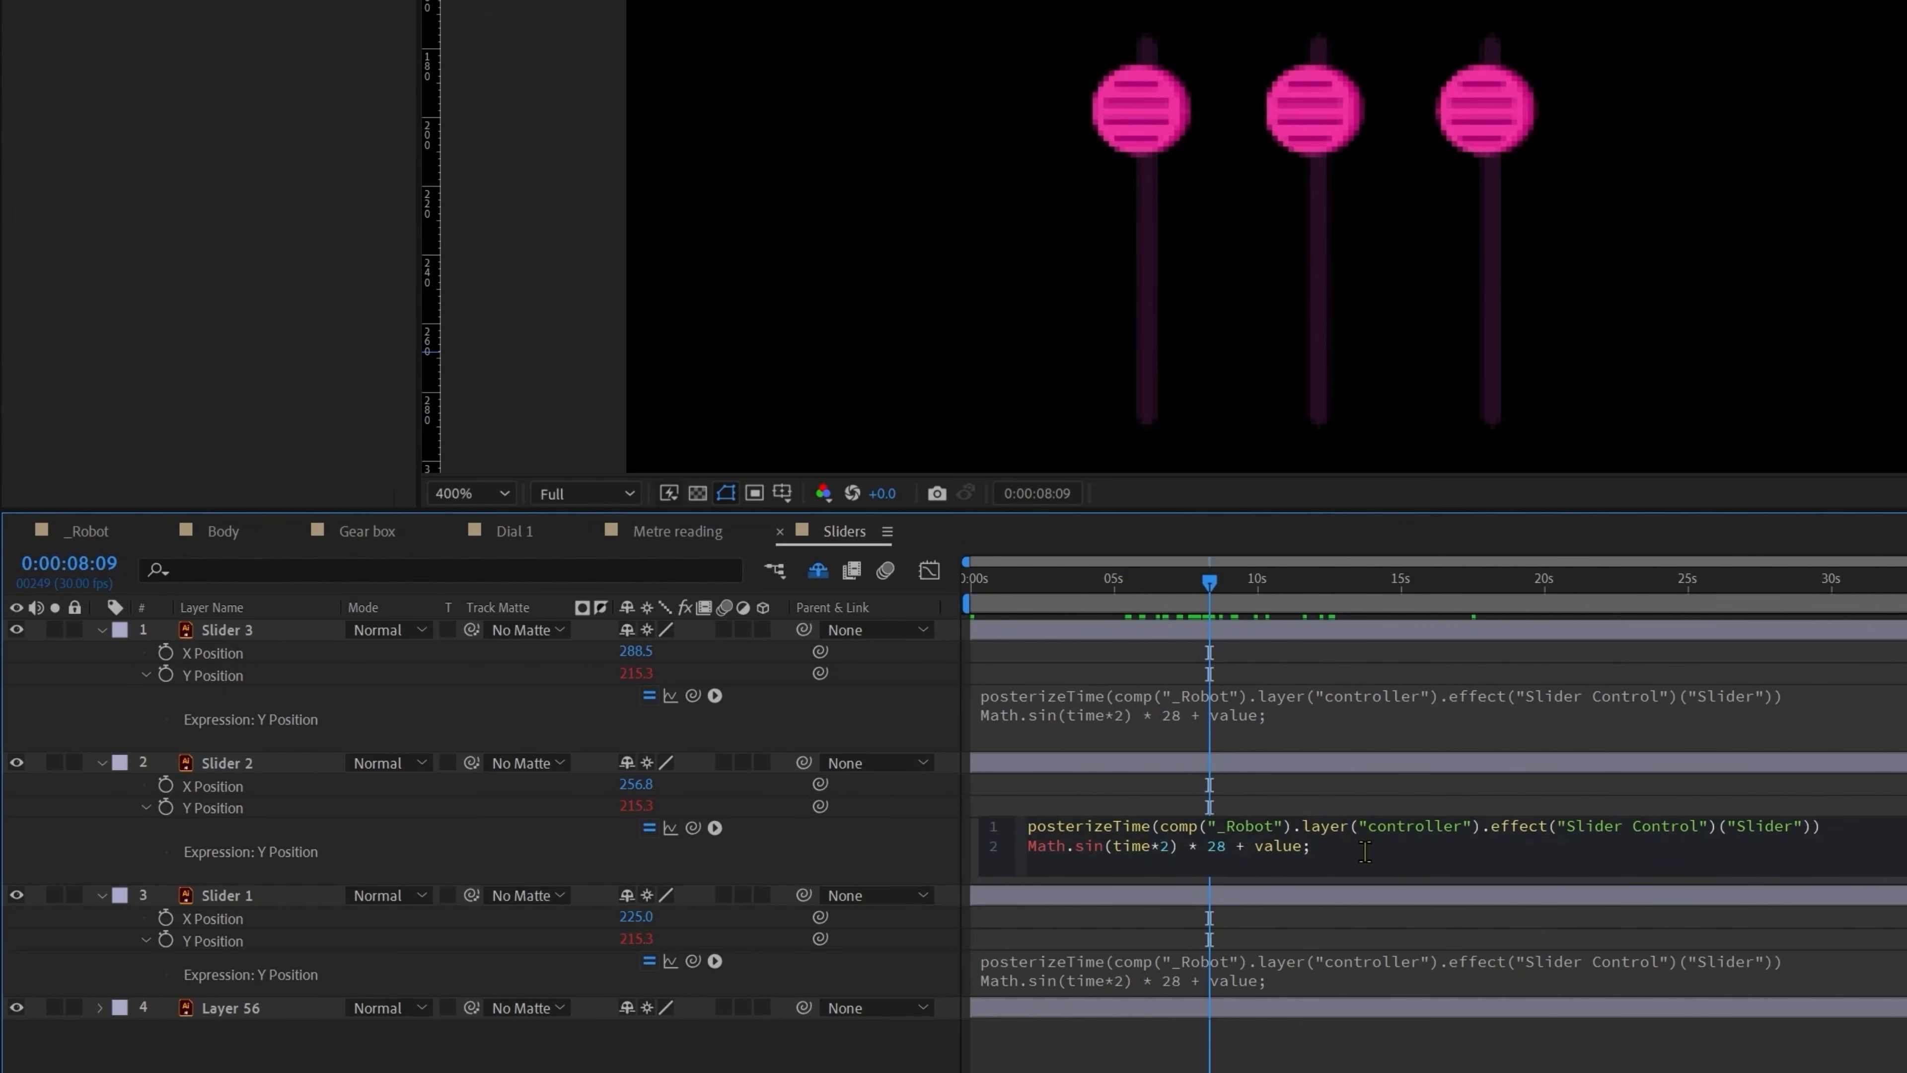
key(ctrl+shift+Left)
text(cos)
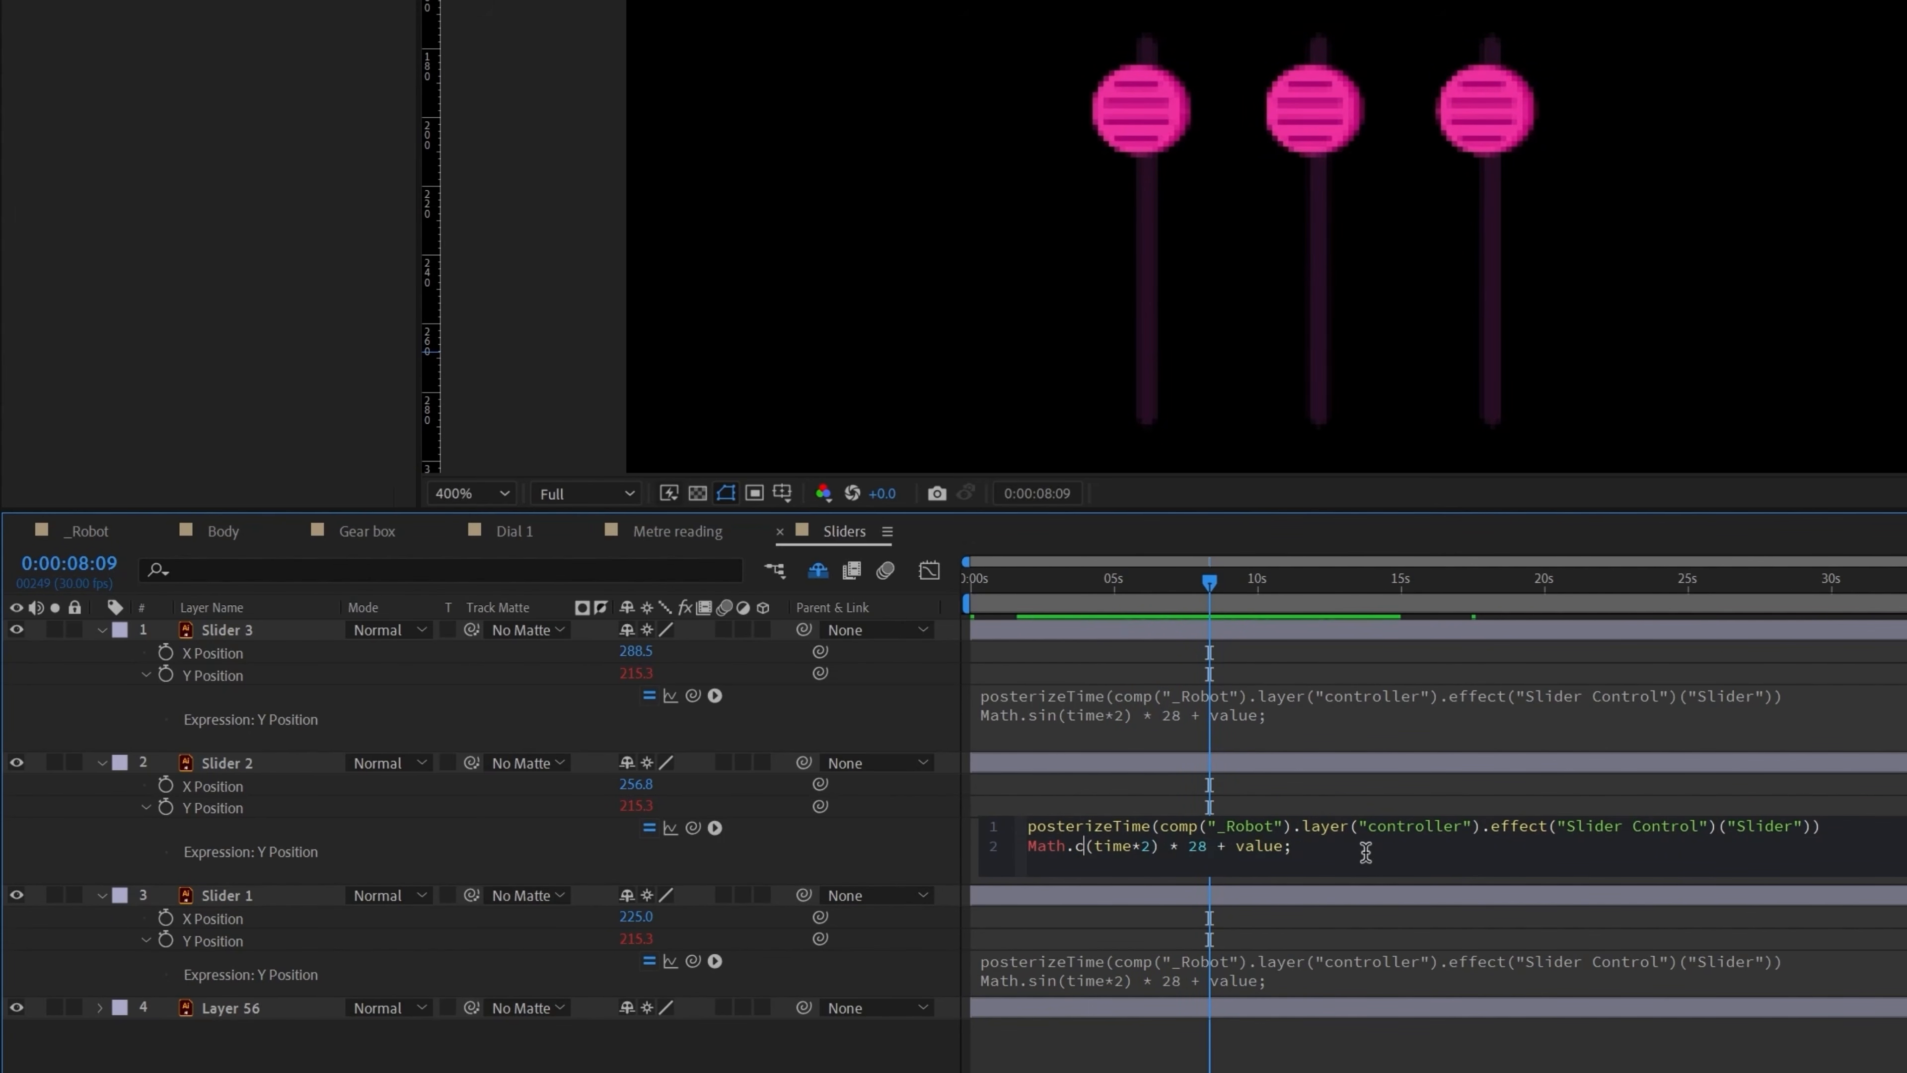
key(Return)
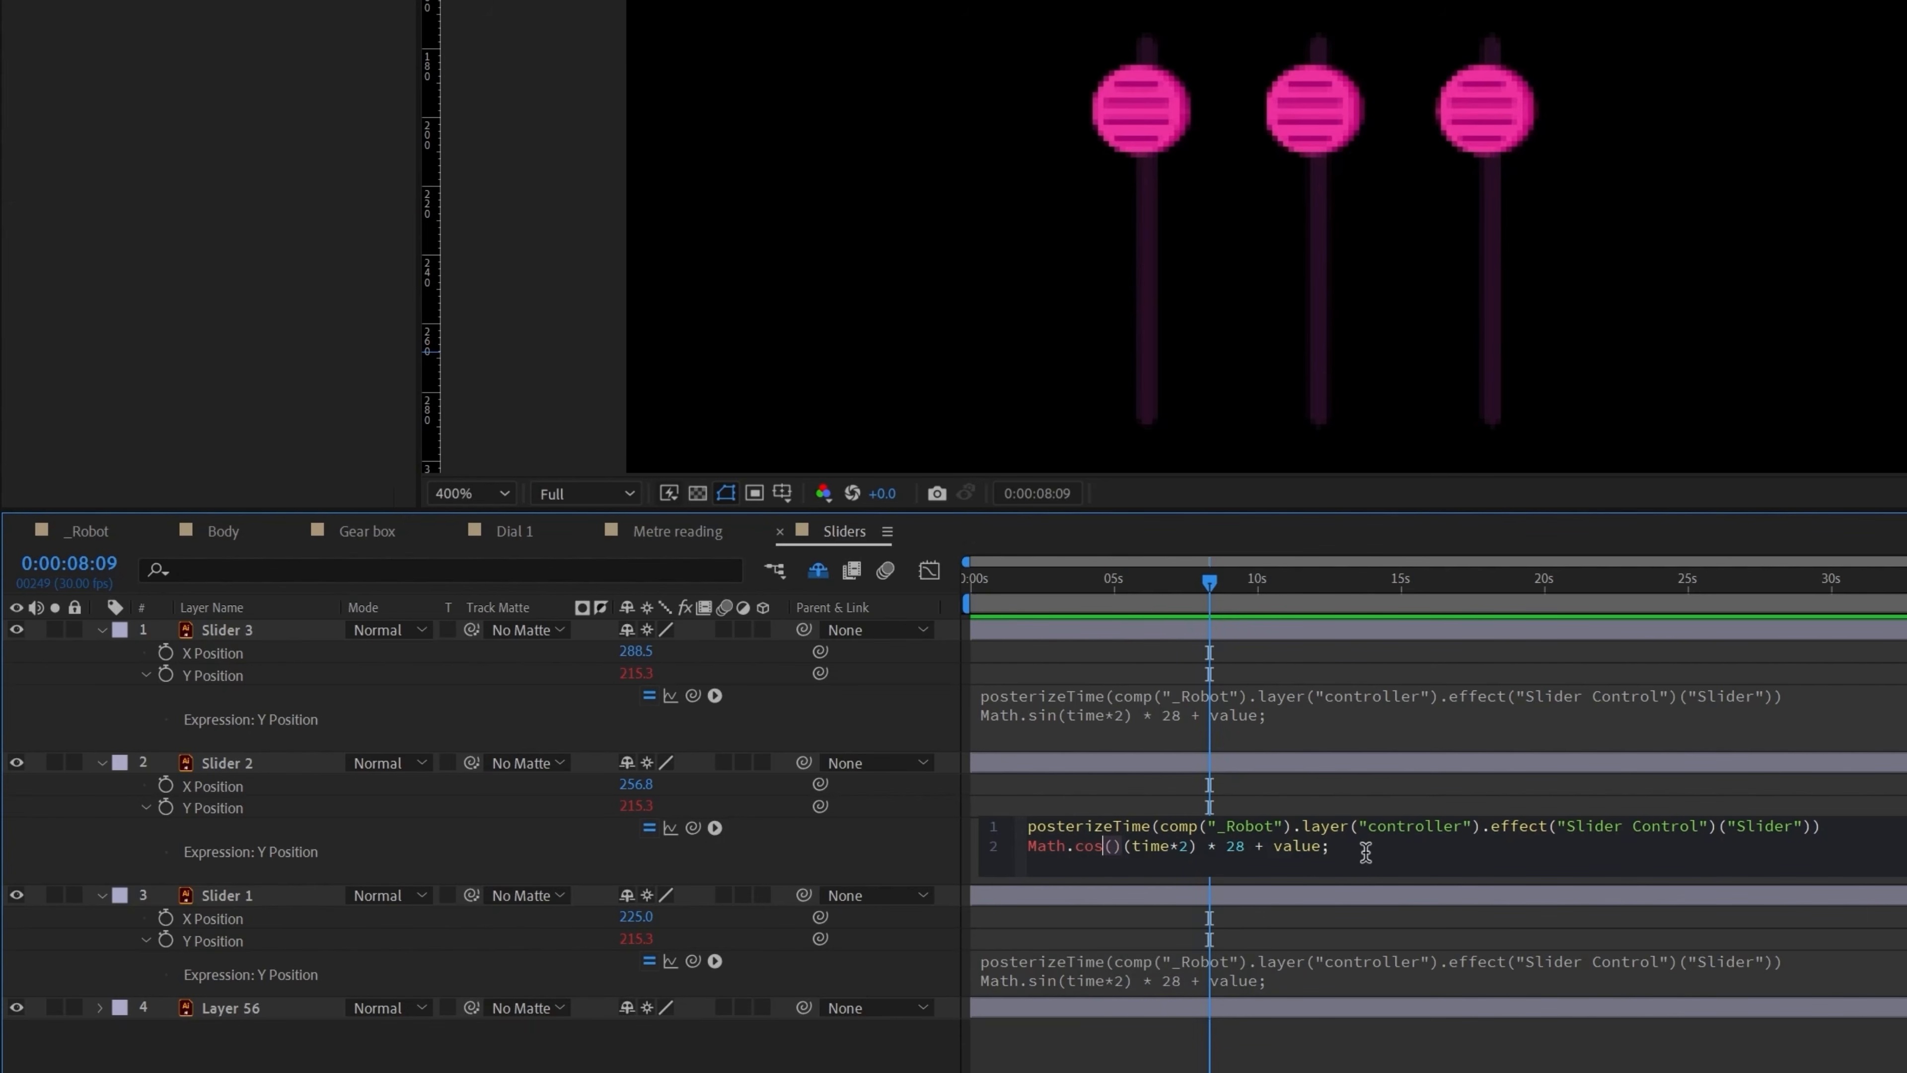
key(BackSpace)
click(1260, 1054)
key(space)
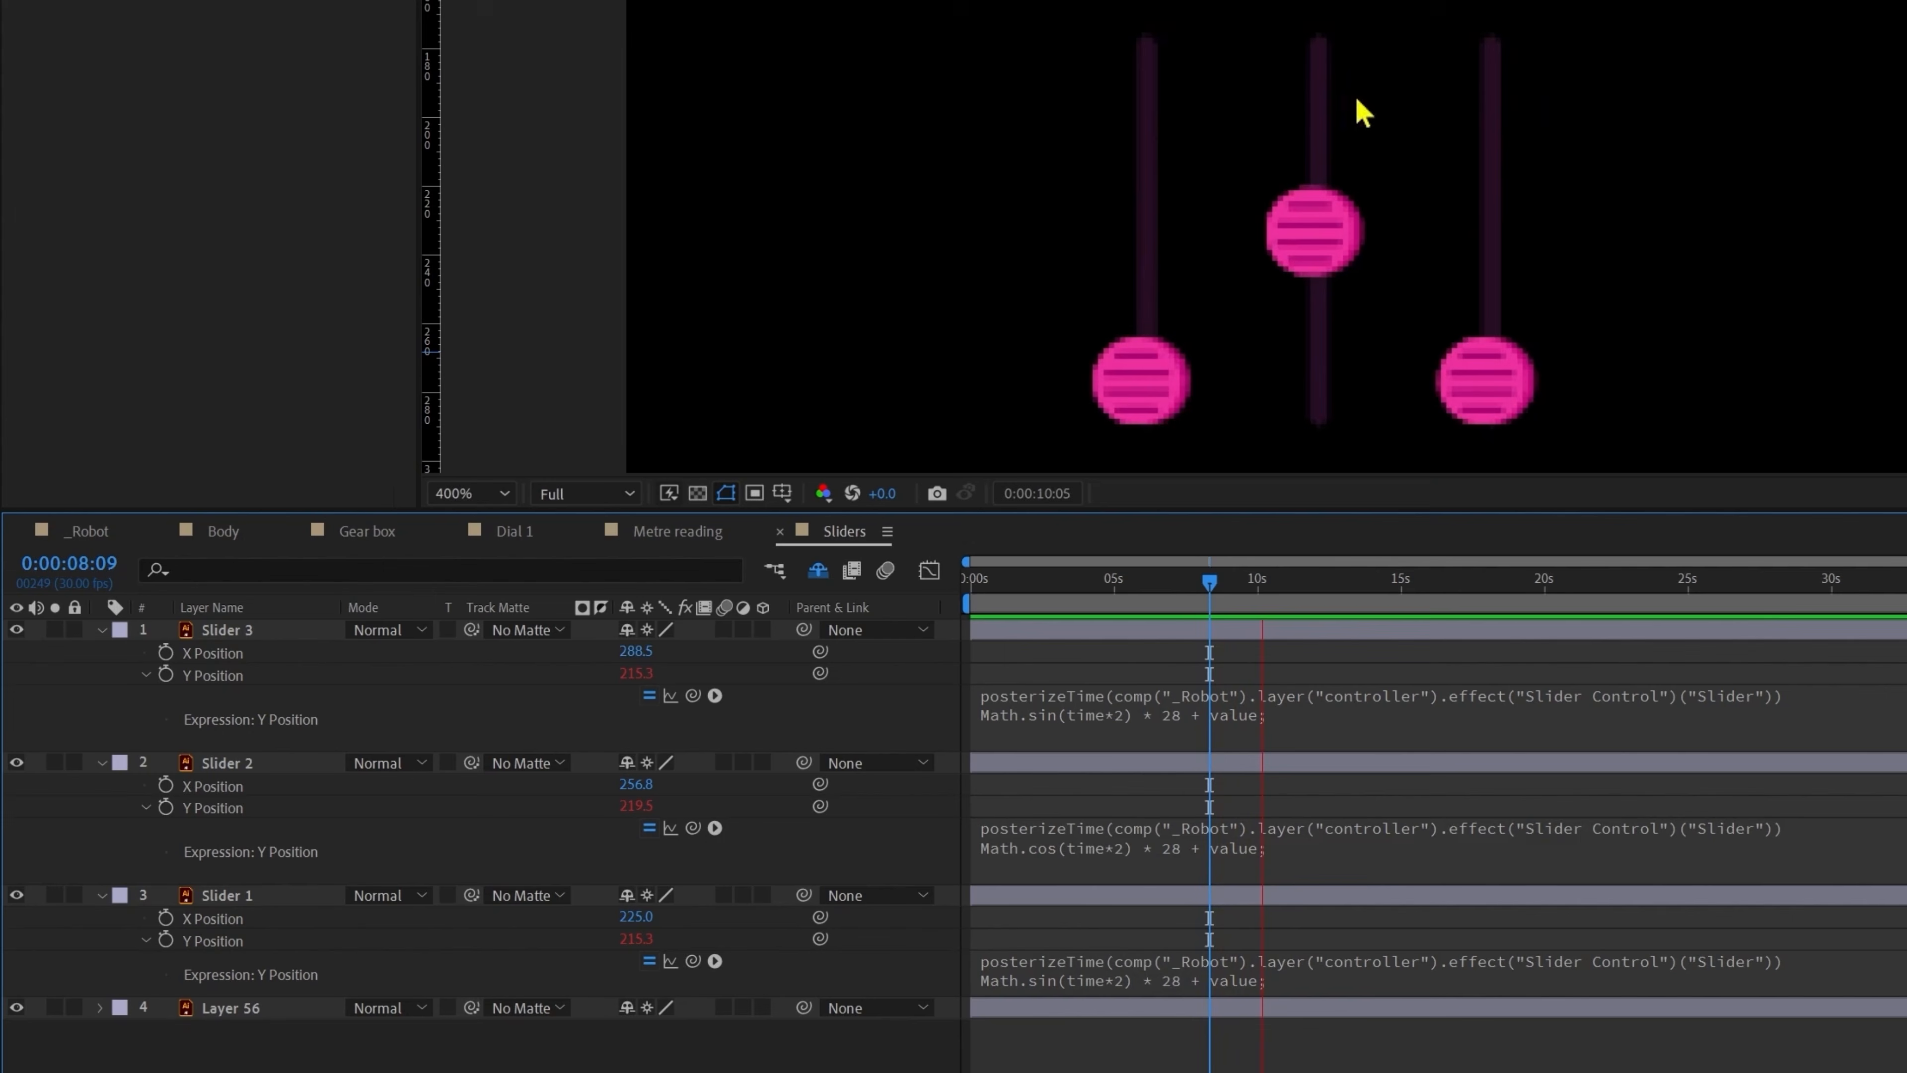
click(305, 921)
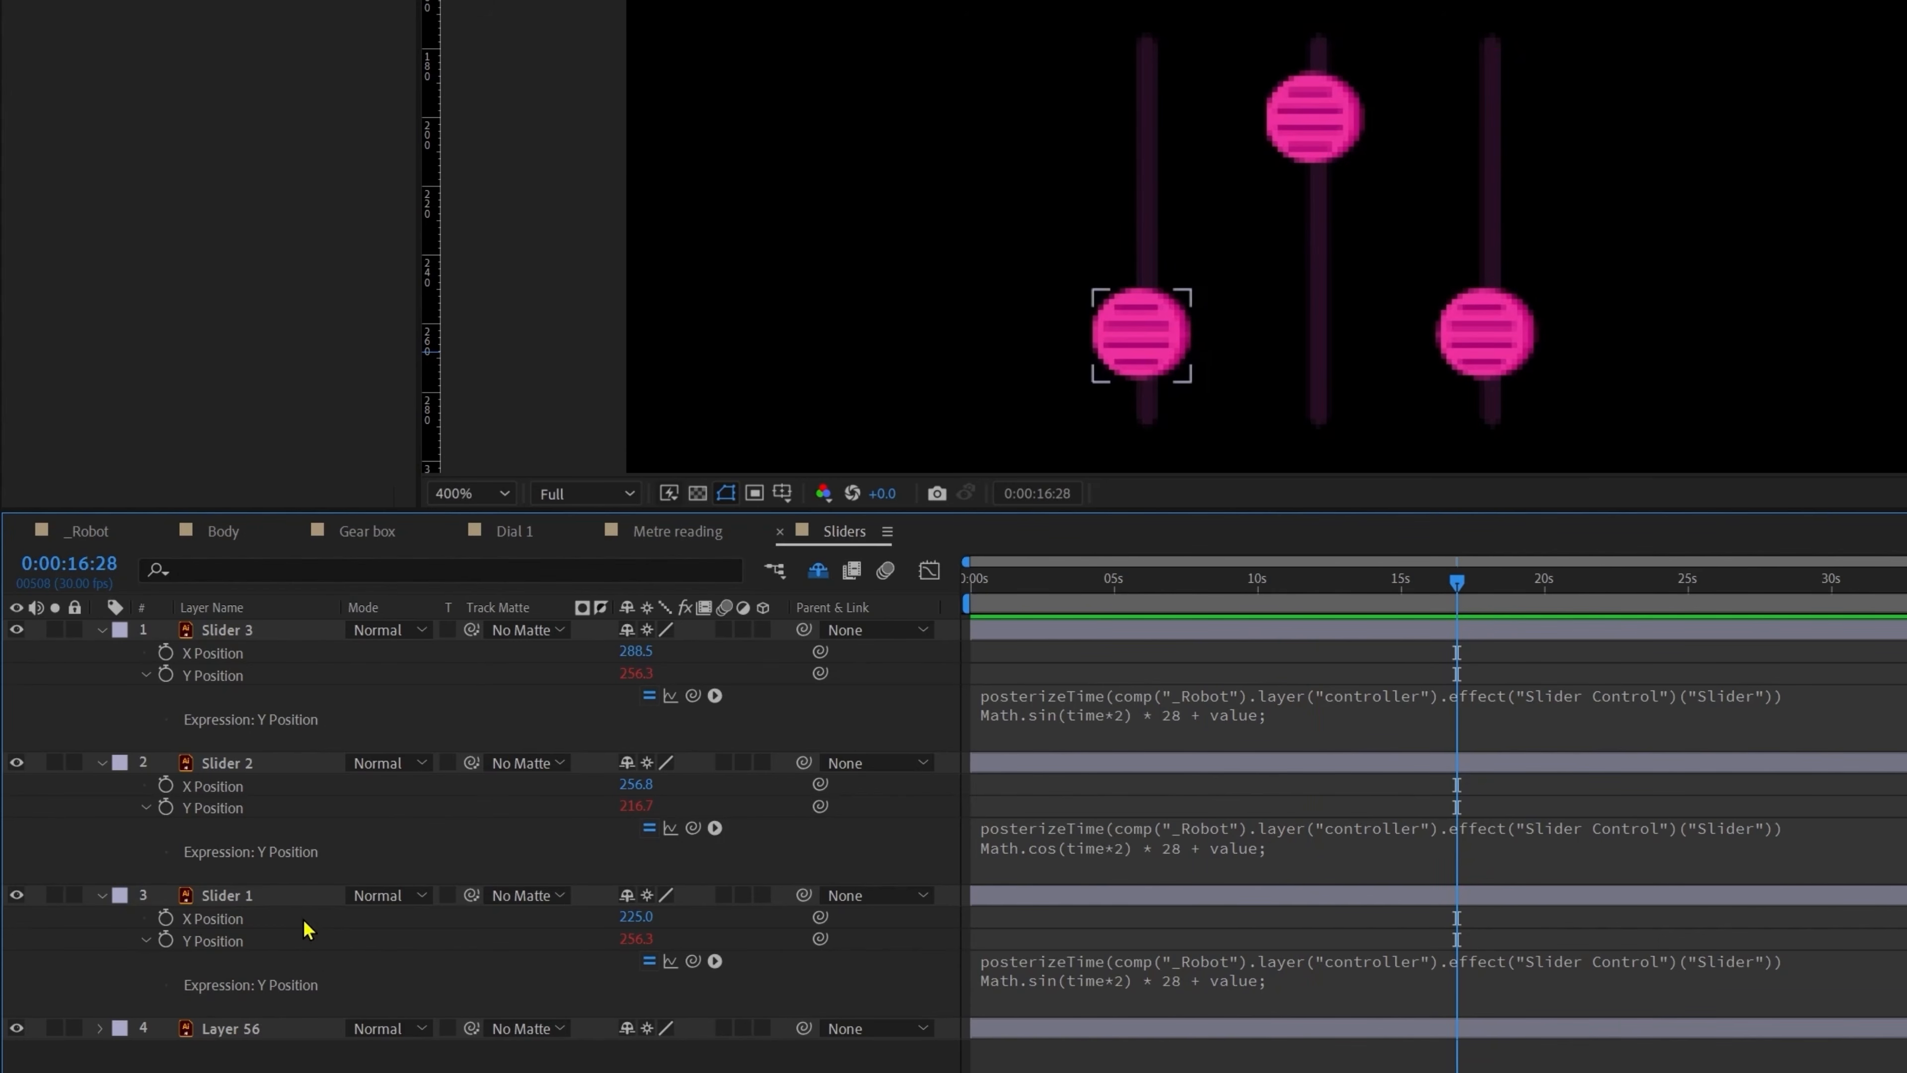
Step: Add a minus sign to Slider 1's Y Position expression
click(295, 904)
click(1201, 985)
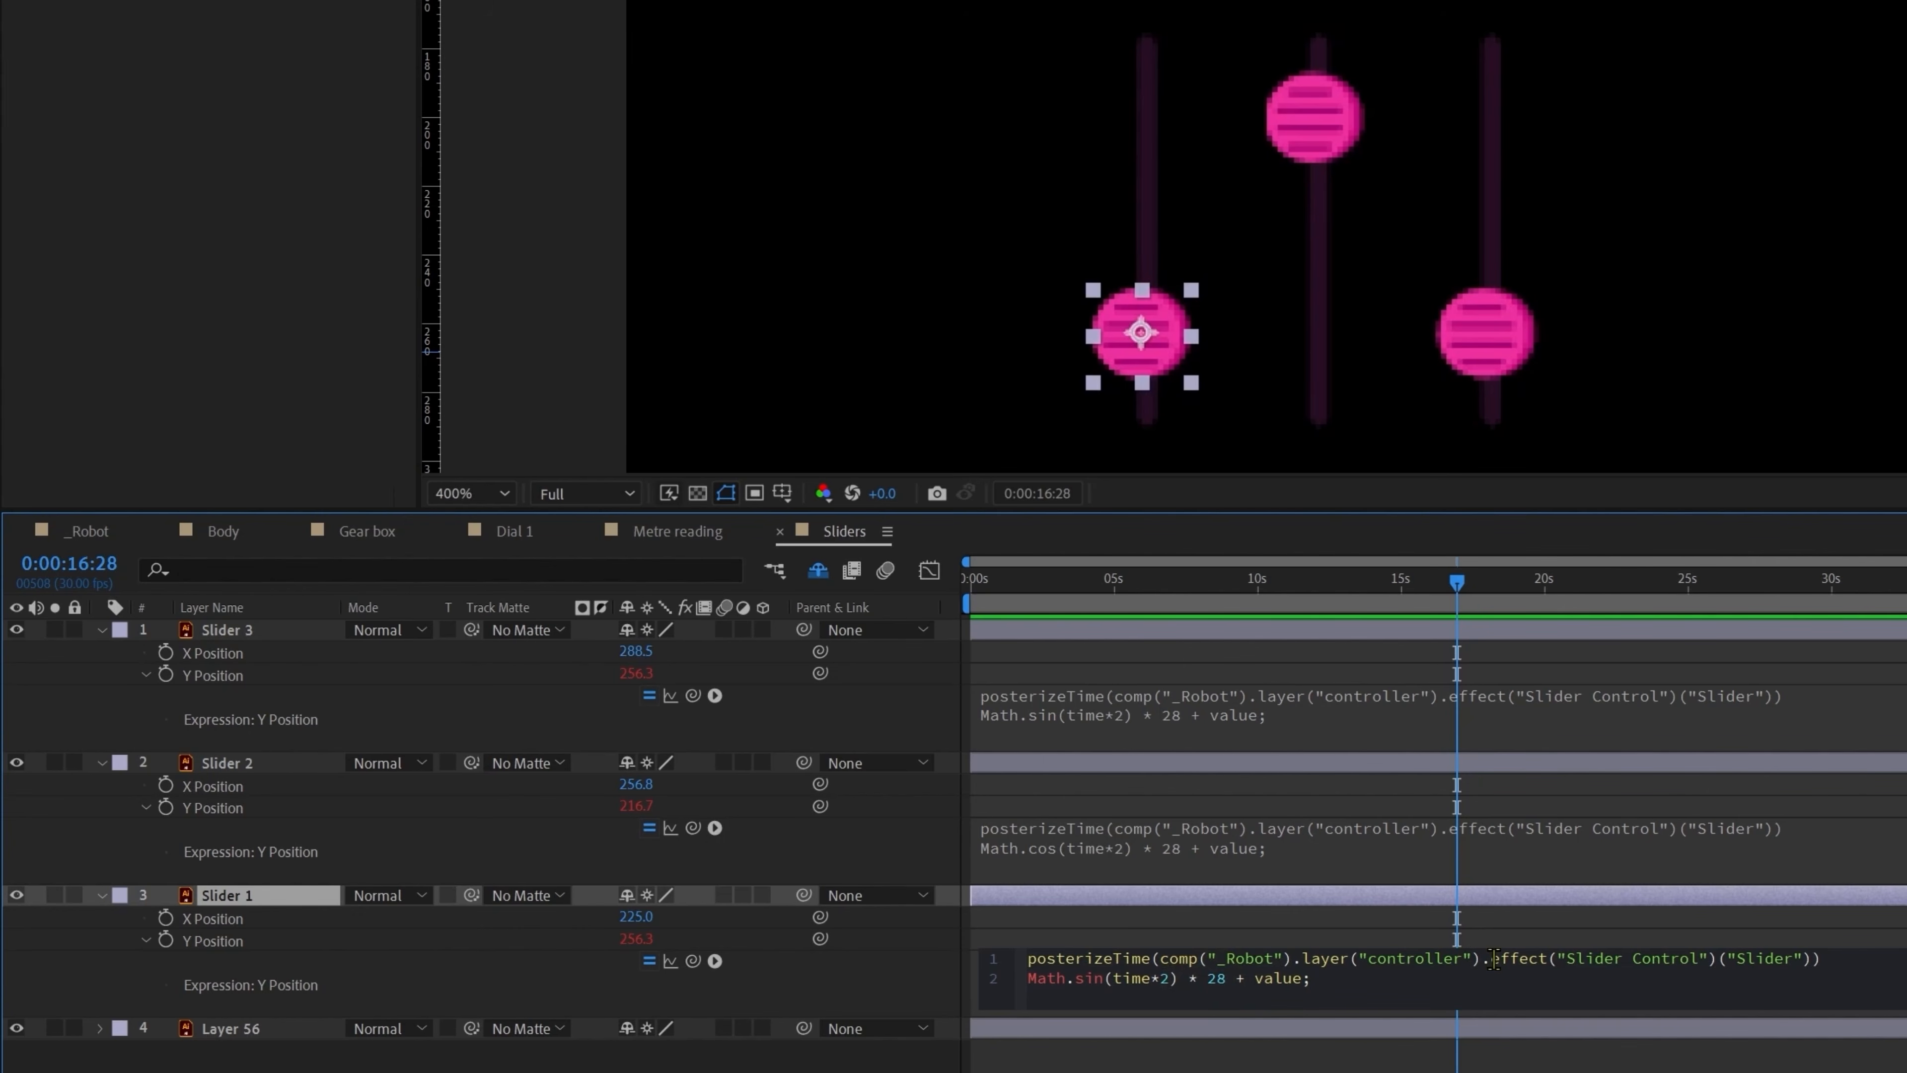
text(-)
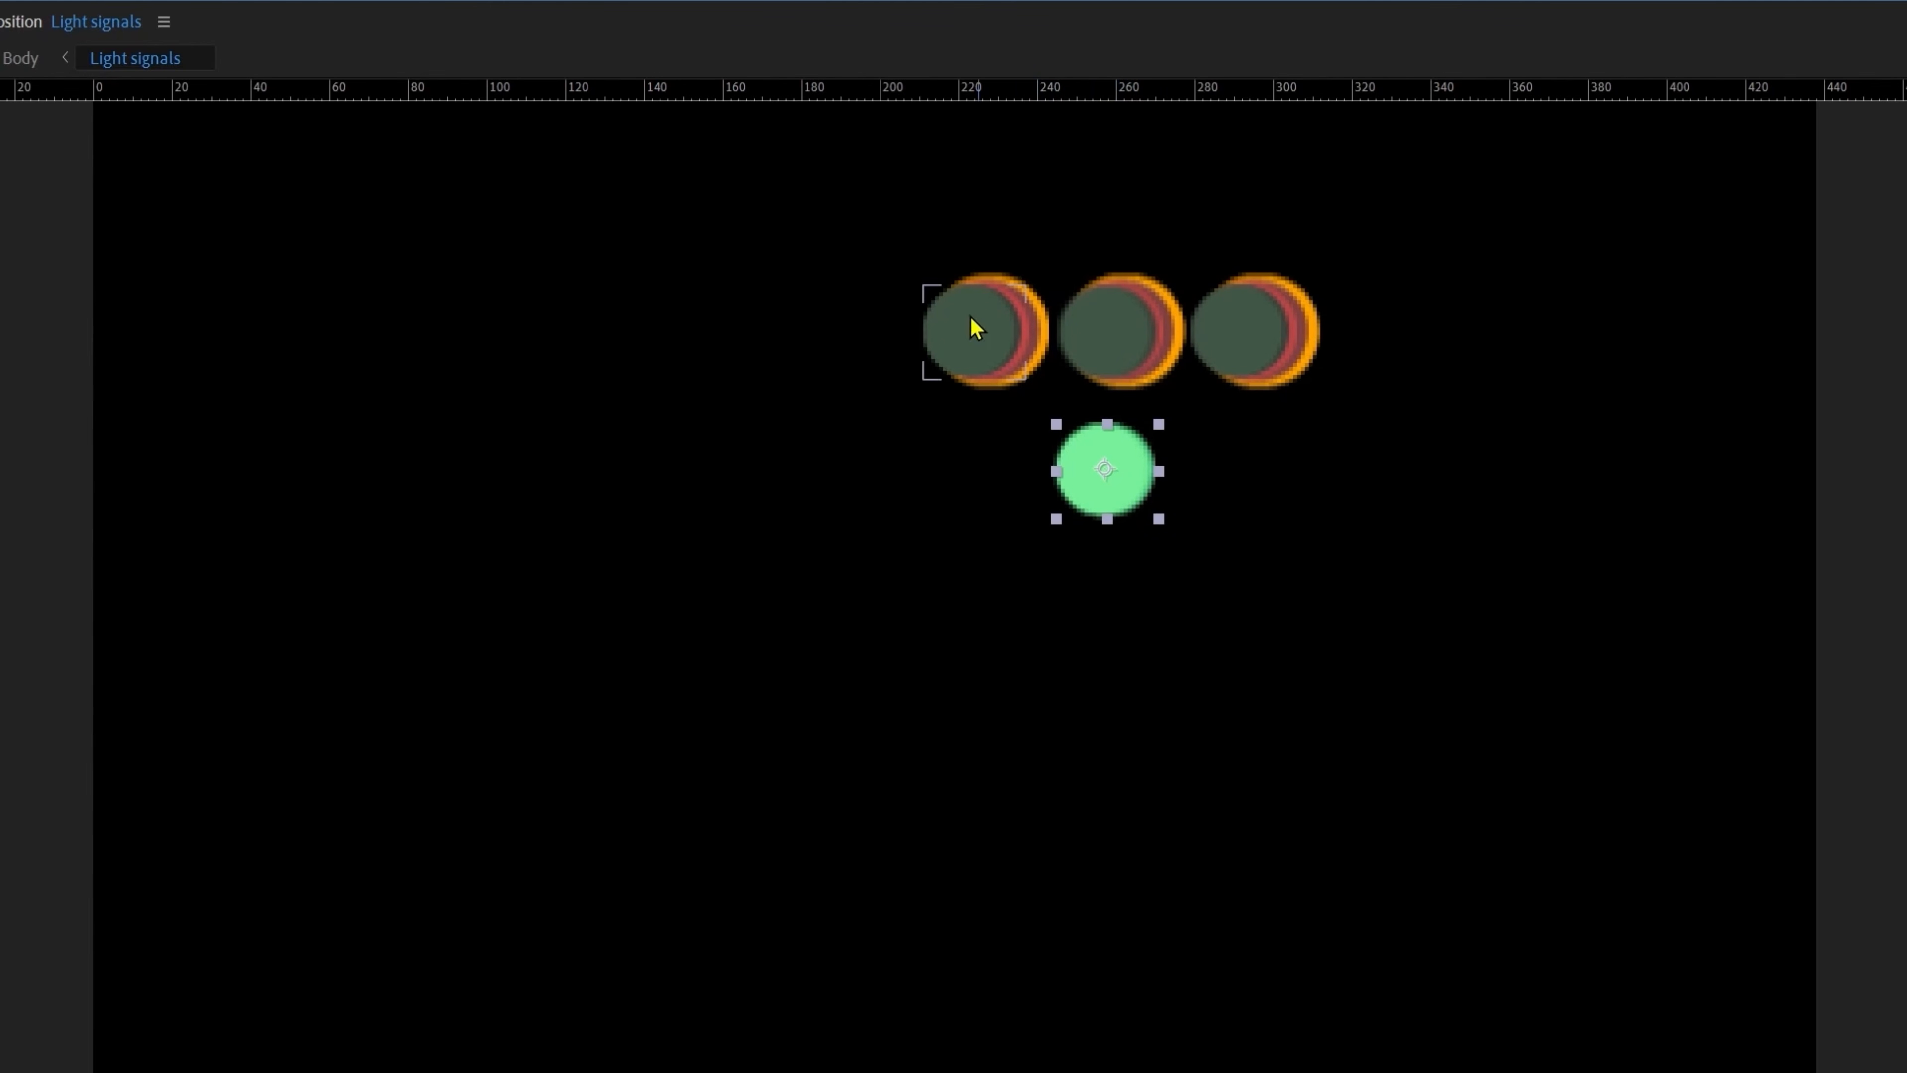
Step: Undo the last light move and apply a Slider Control effect to the Light on layer
key(ctrl+z)
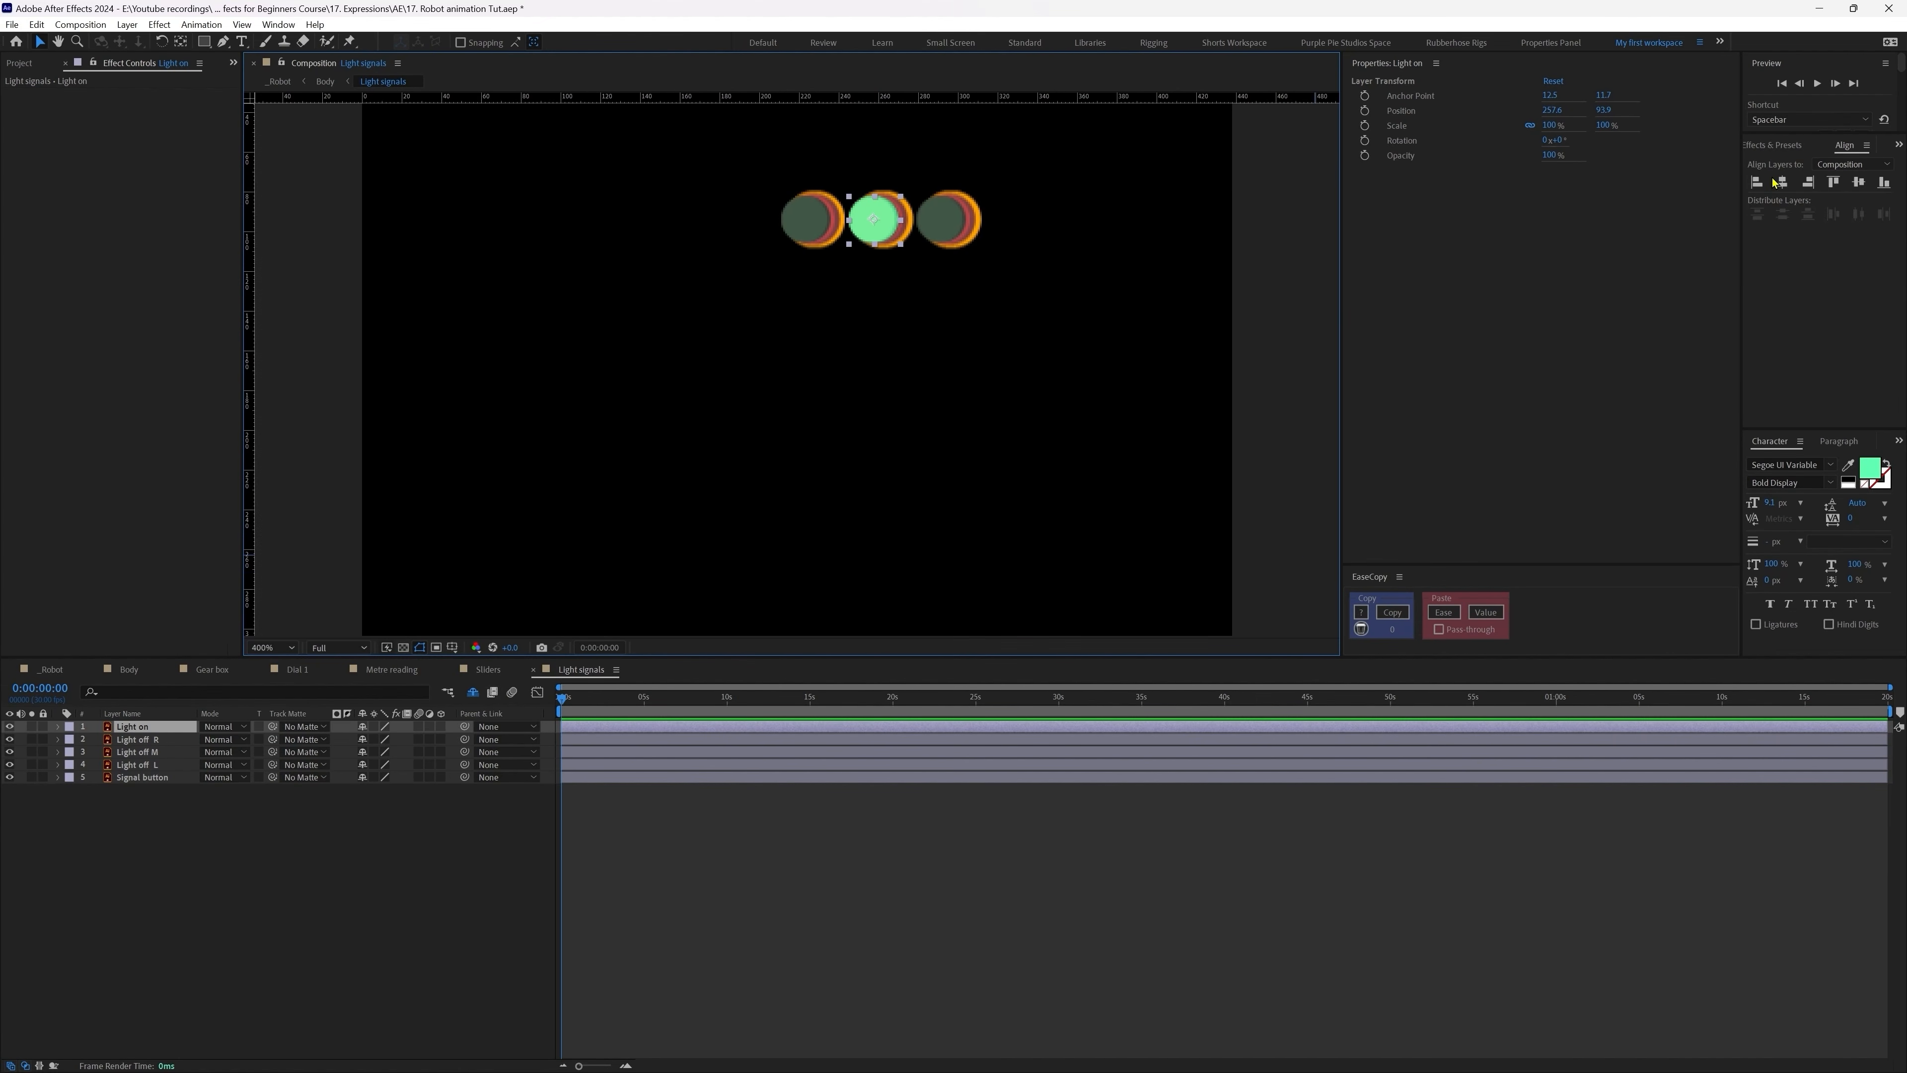
click(1769, 145)
click(1760, 161)
text(slider)
double_click(1805, 192)
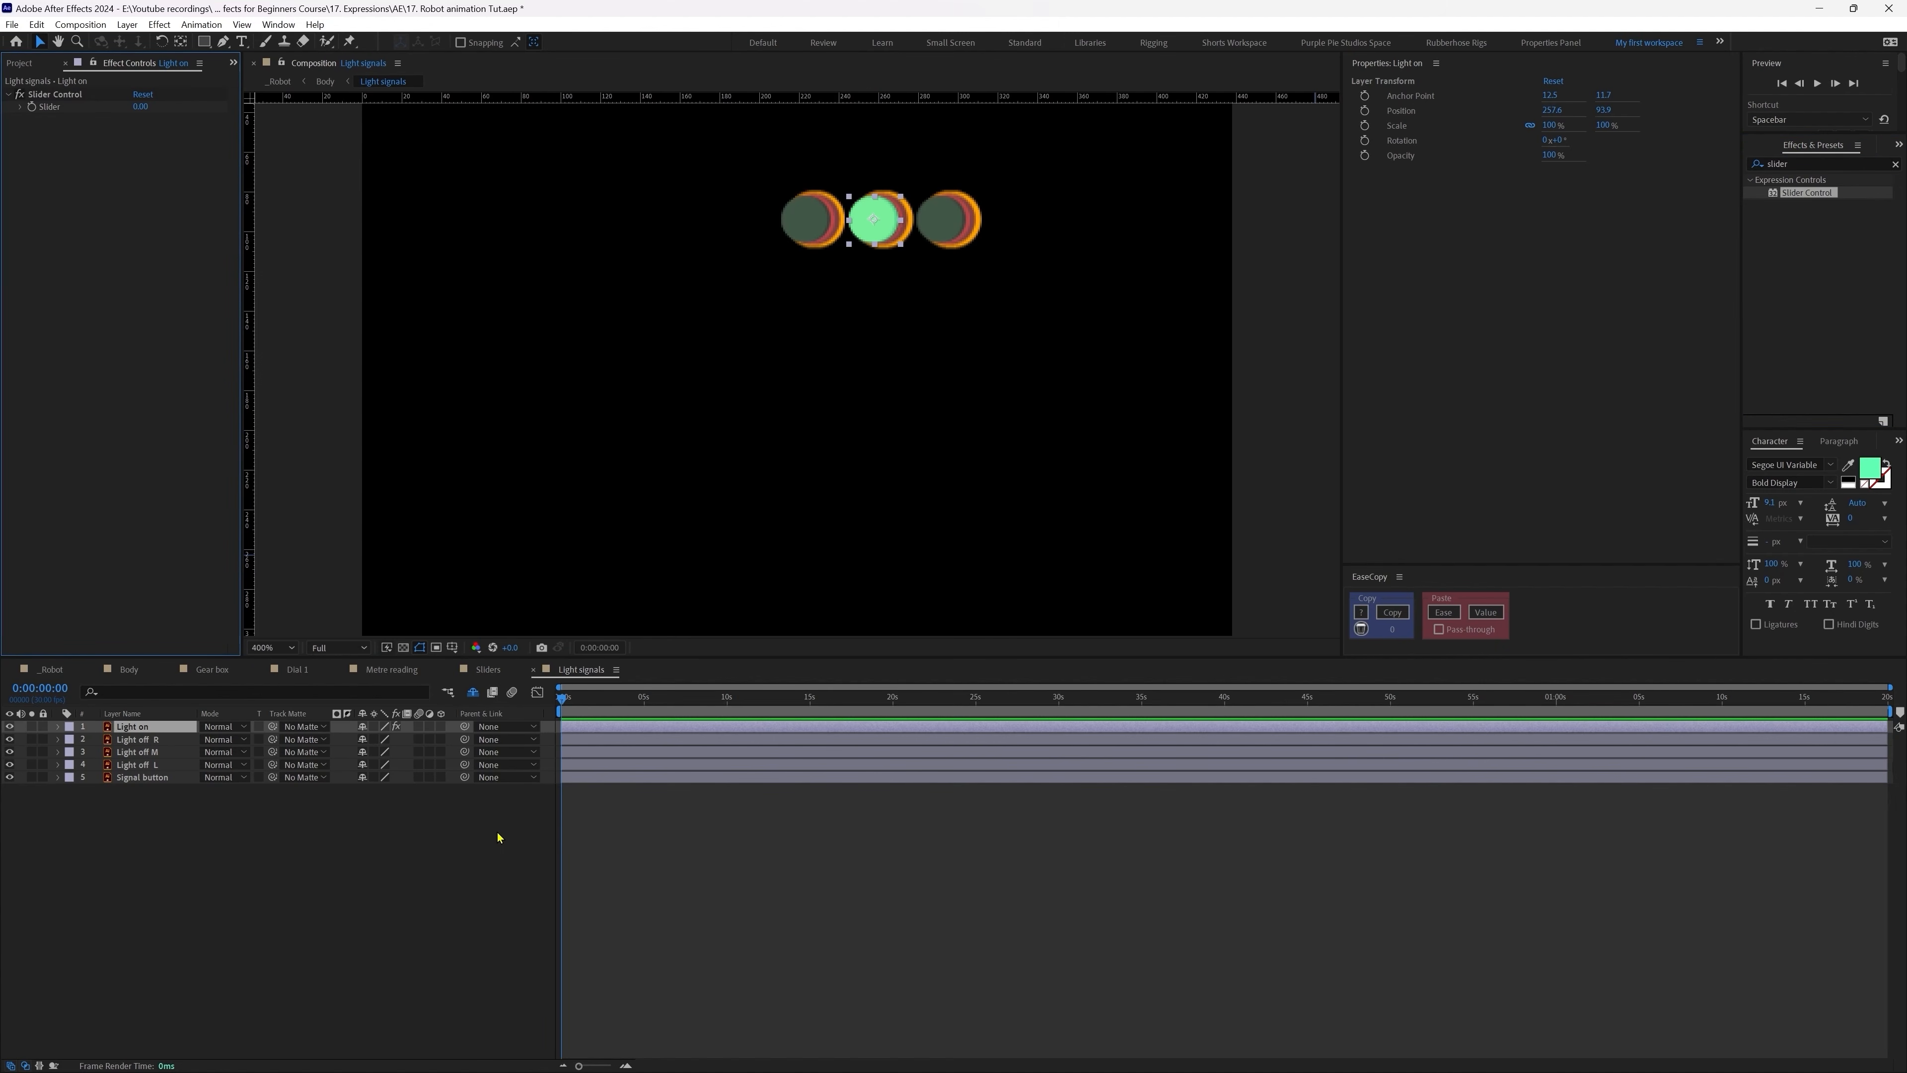
Step: Drive the Slider with Math.round(random(0,2)) and scrub the timeline to check its values
alt+click(32, 107)
click(668, 776)
text(M)
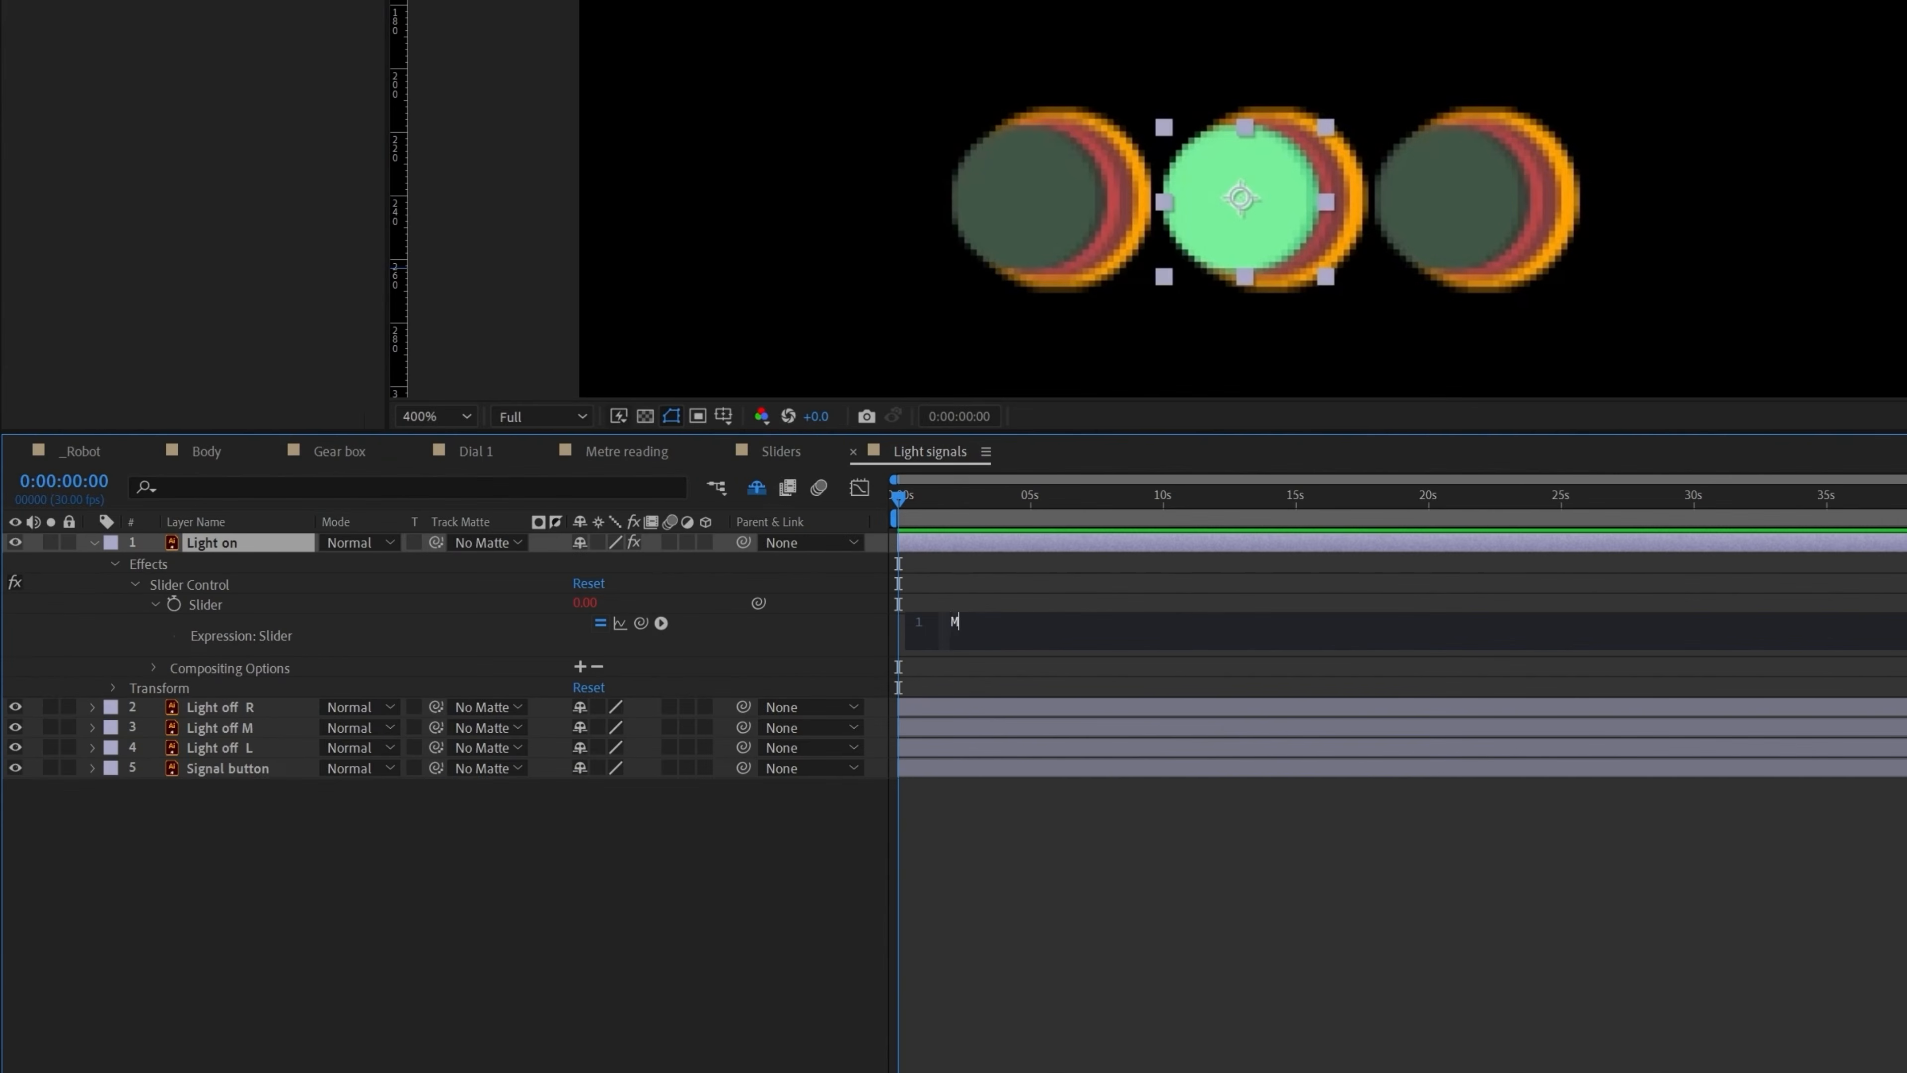
text(ath.round(random())
text(0,2)))
click(1158, 889)
click(945, 511)
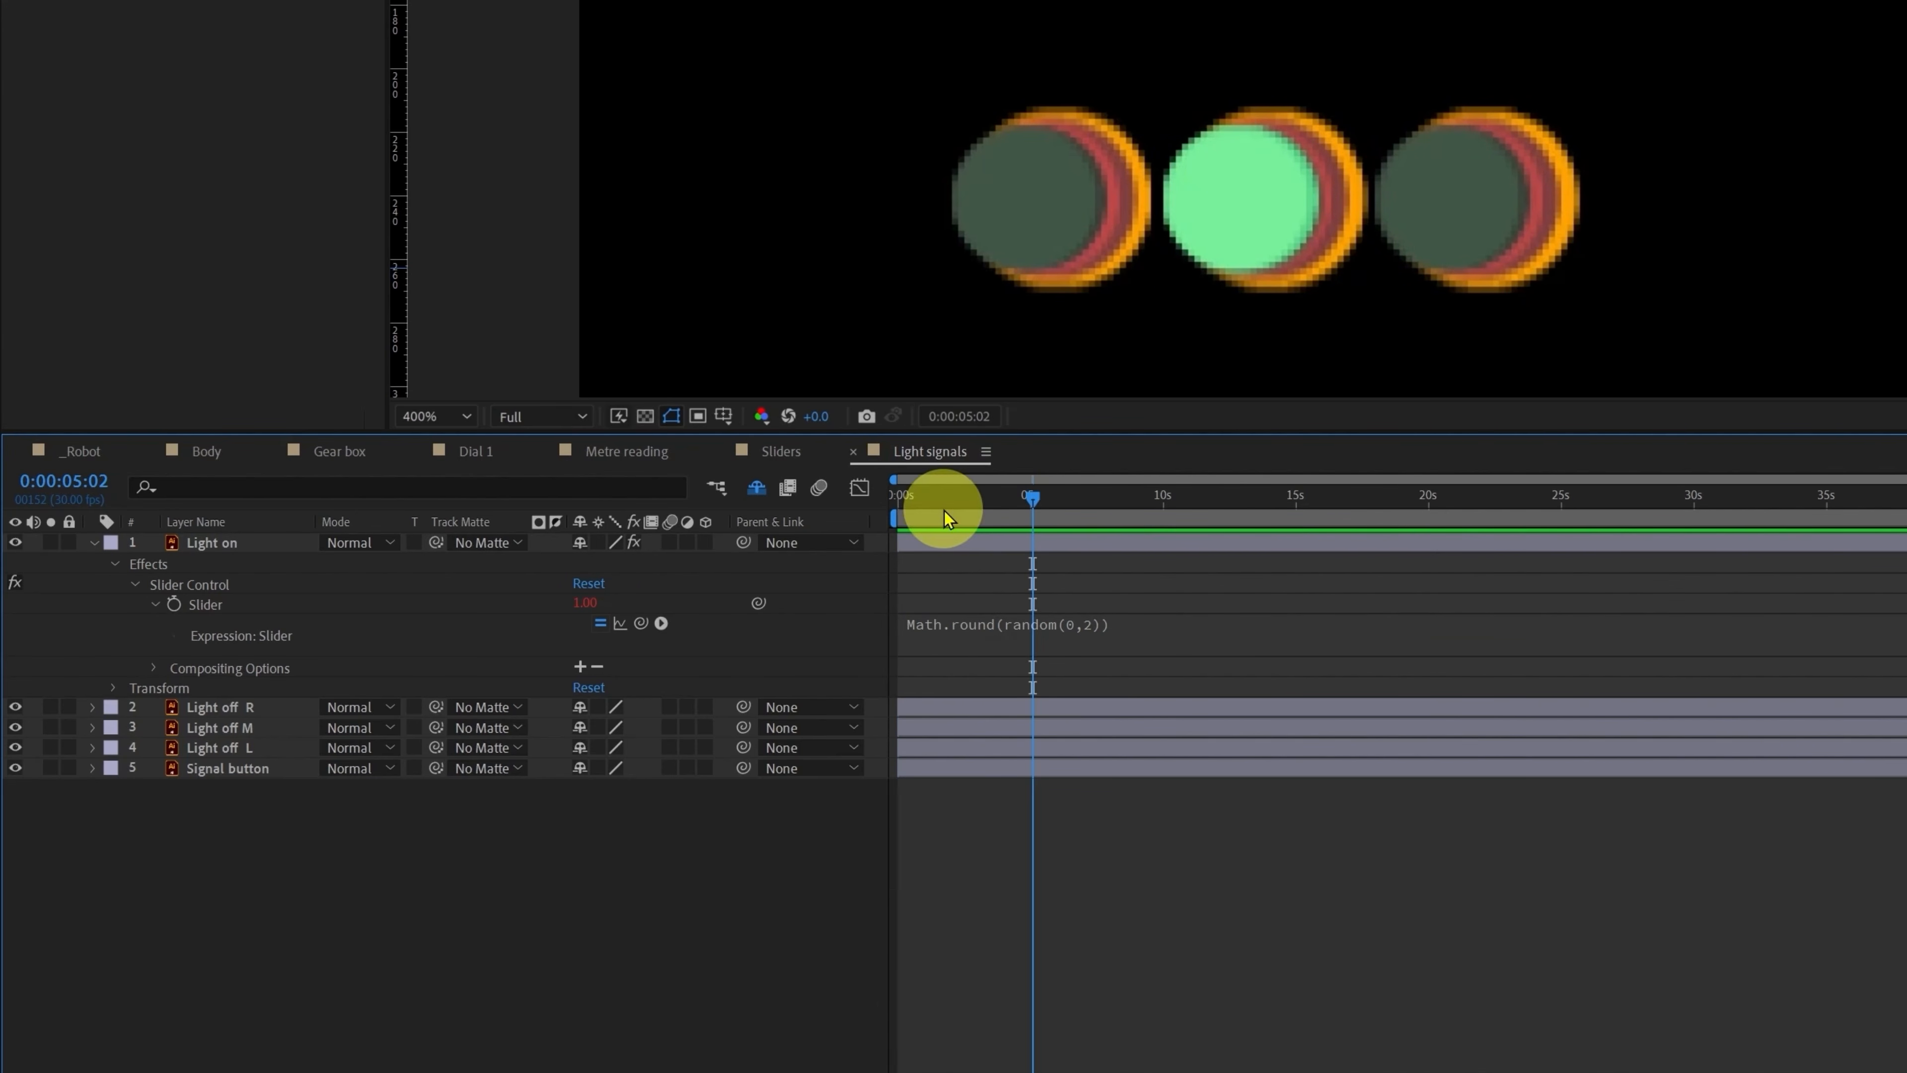
mouse_move(945, 512)
mouse_down()
mouse_move(914, 516)
mouse_move(1020, 516)
mouse_move(969, 519)
mouse_up()
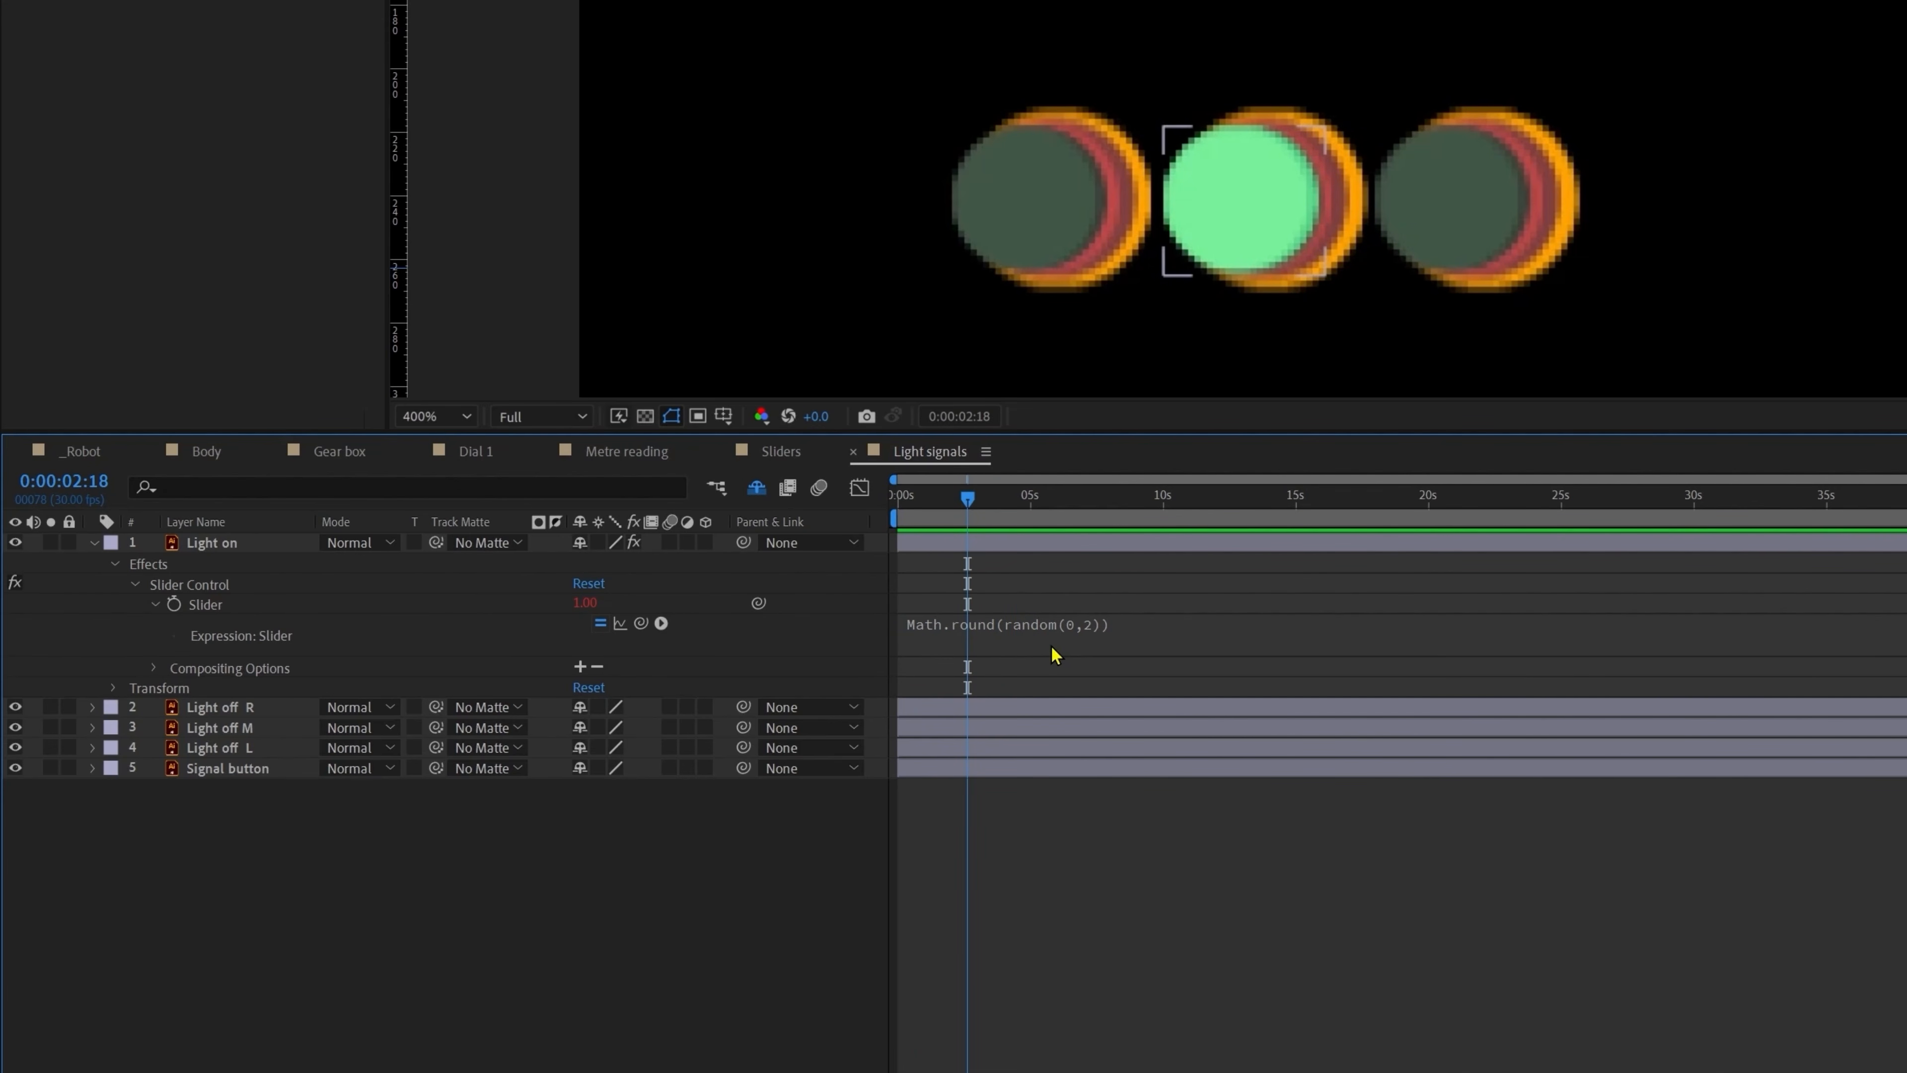
click(260, 543)
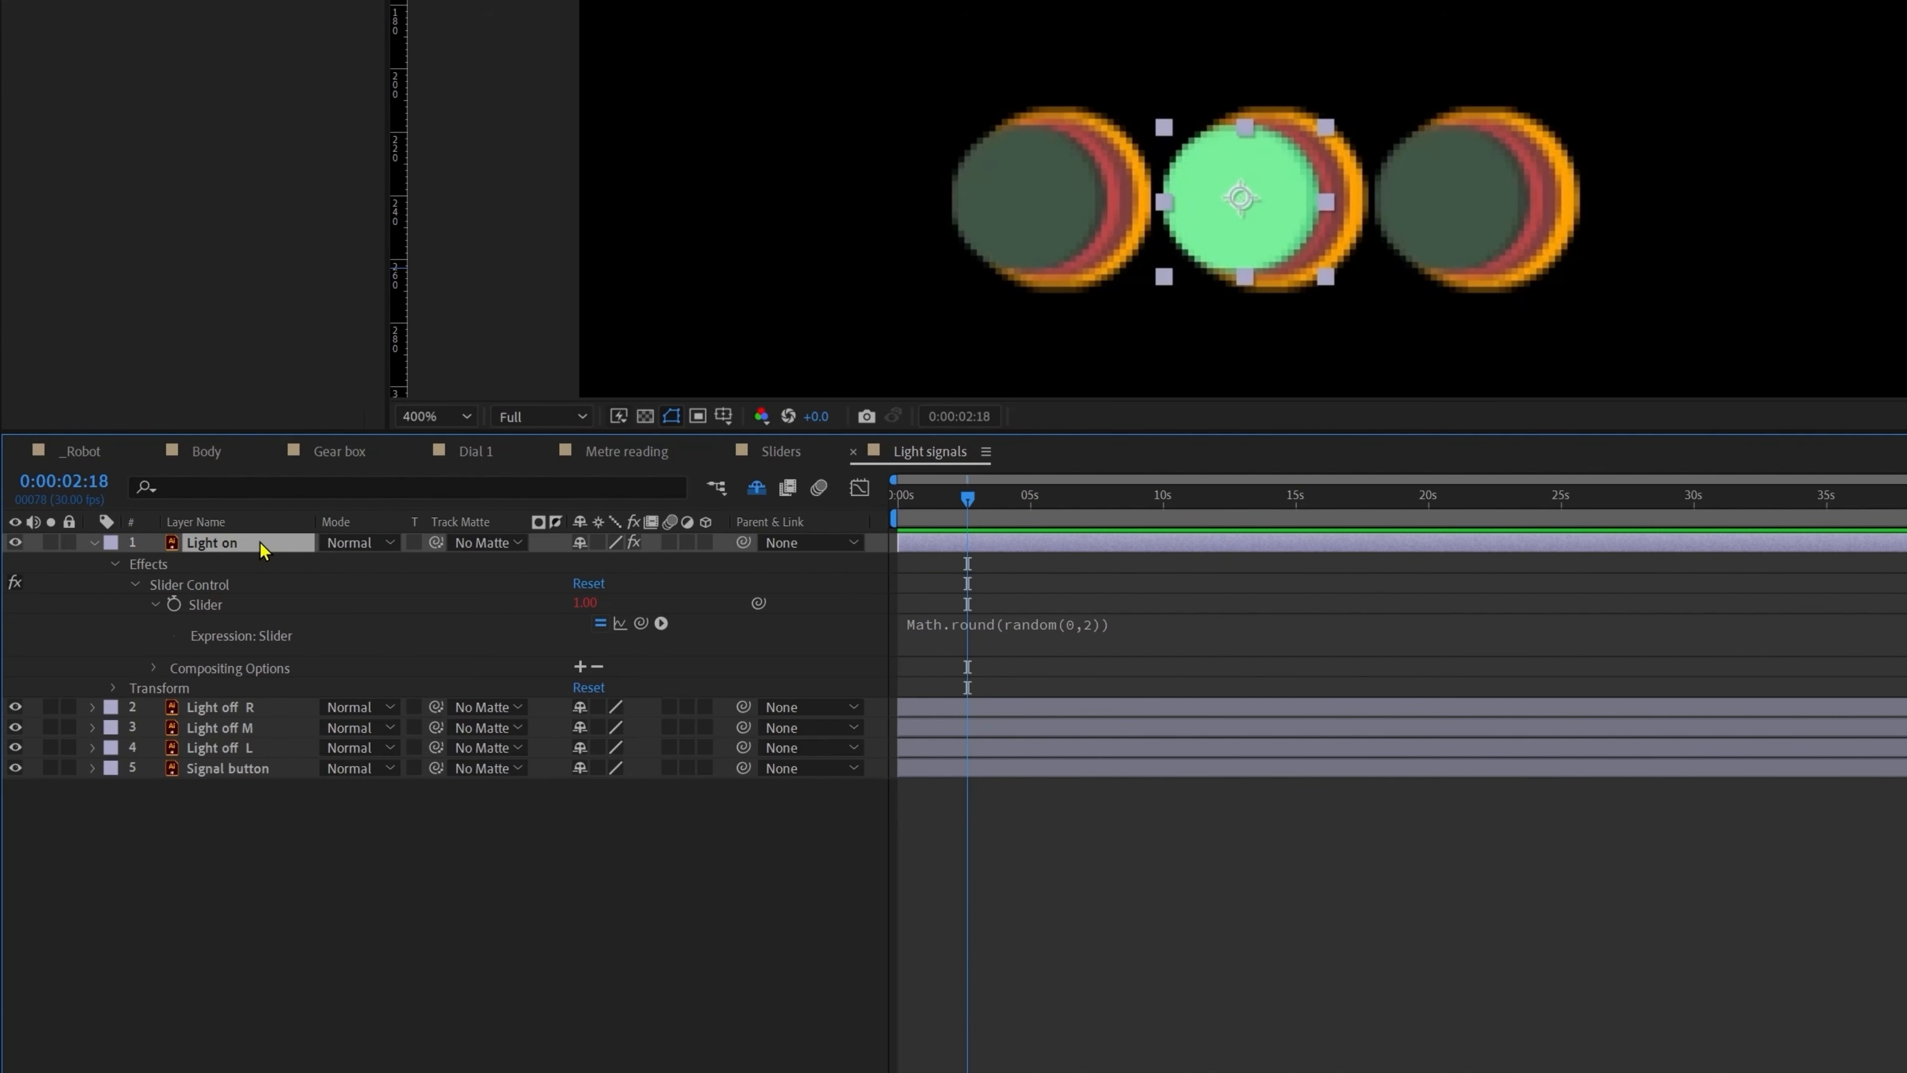
Step: Start Light on's Position expression with var posSlider linked to the Slider and an empty if(posSlider == 1) block
key(p)
alt+click(154, 563)
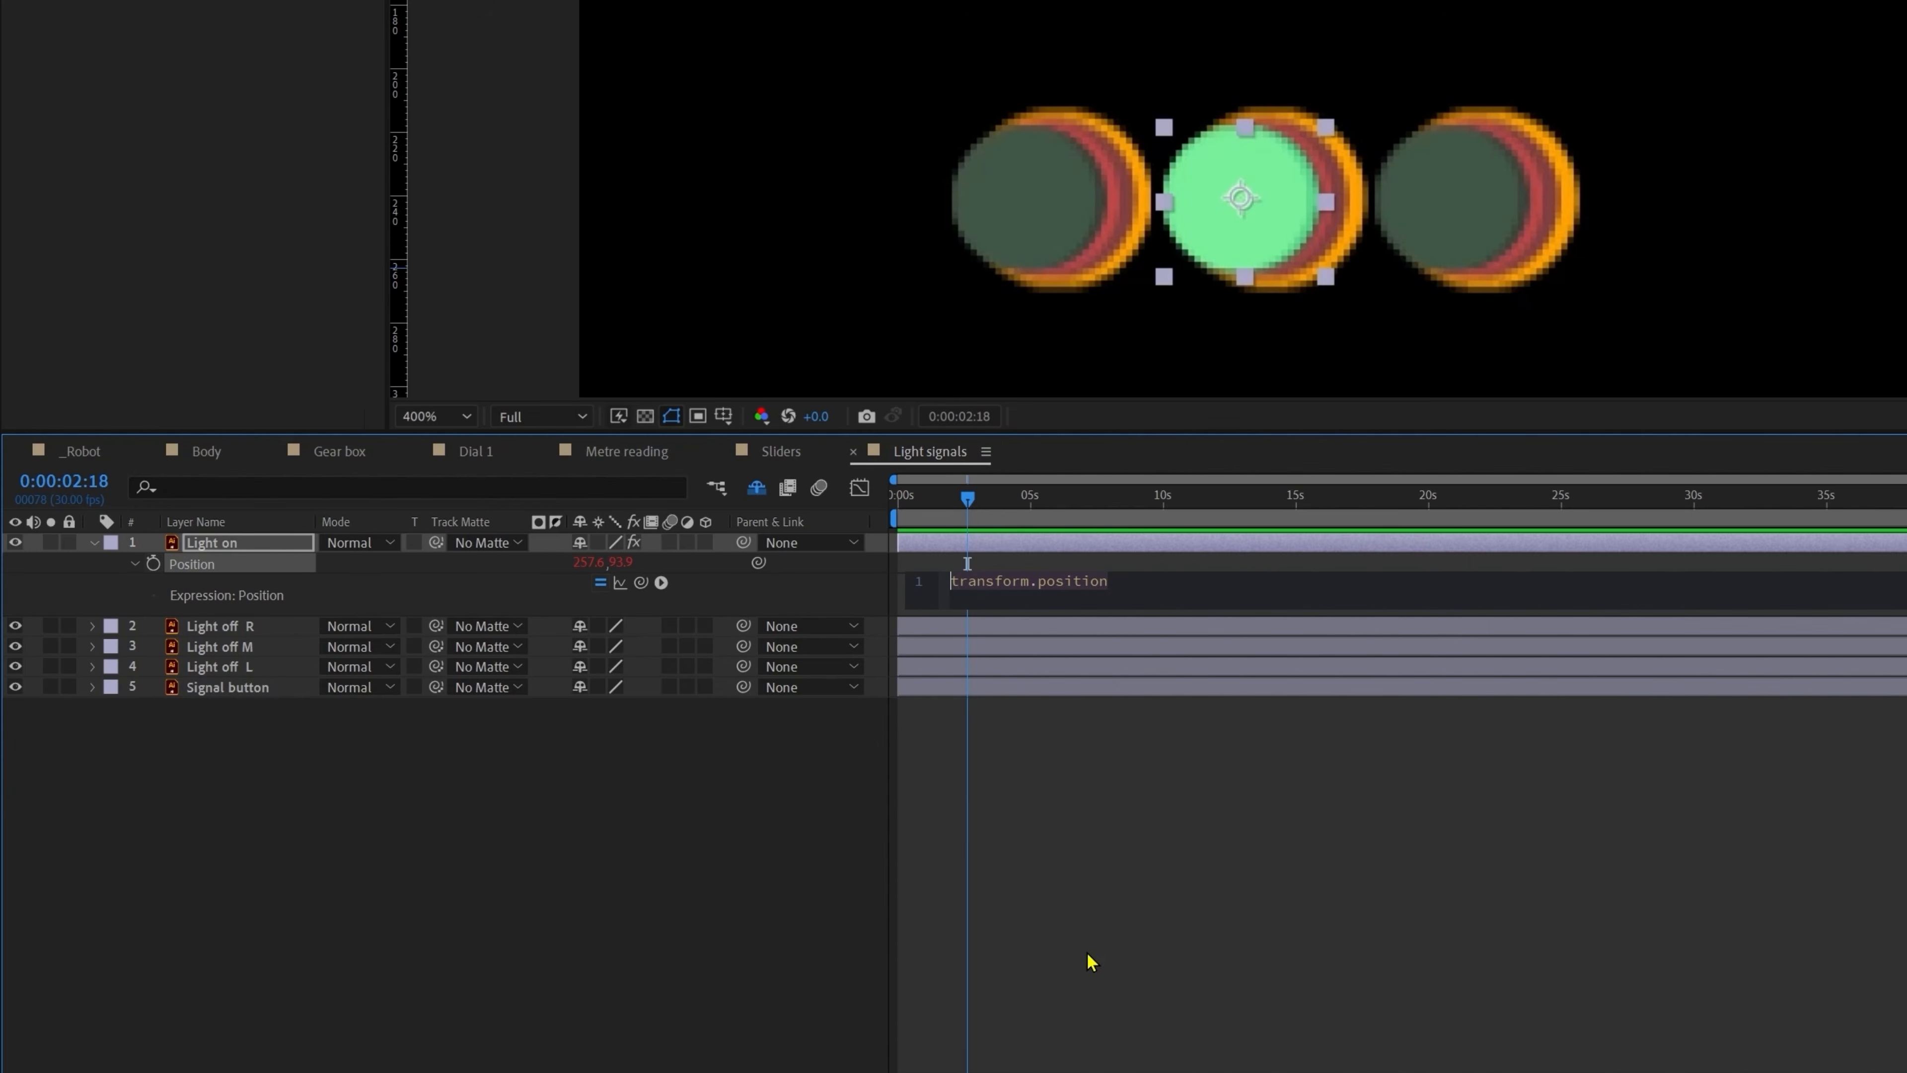
text(var)
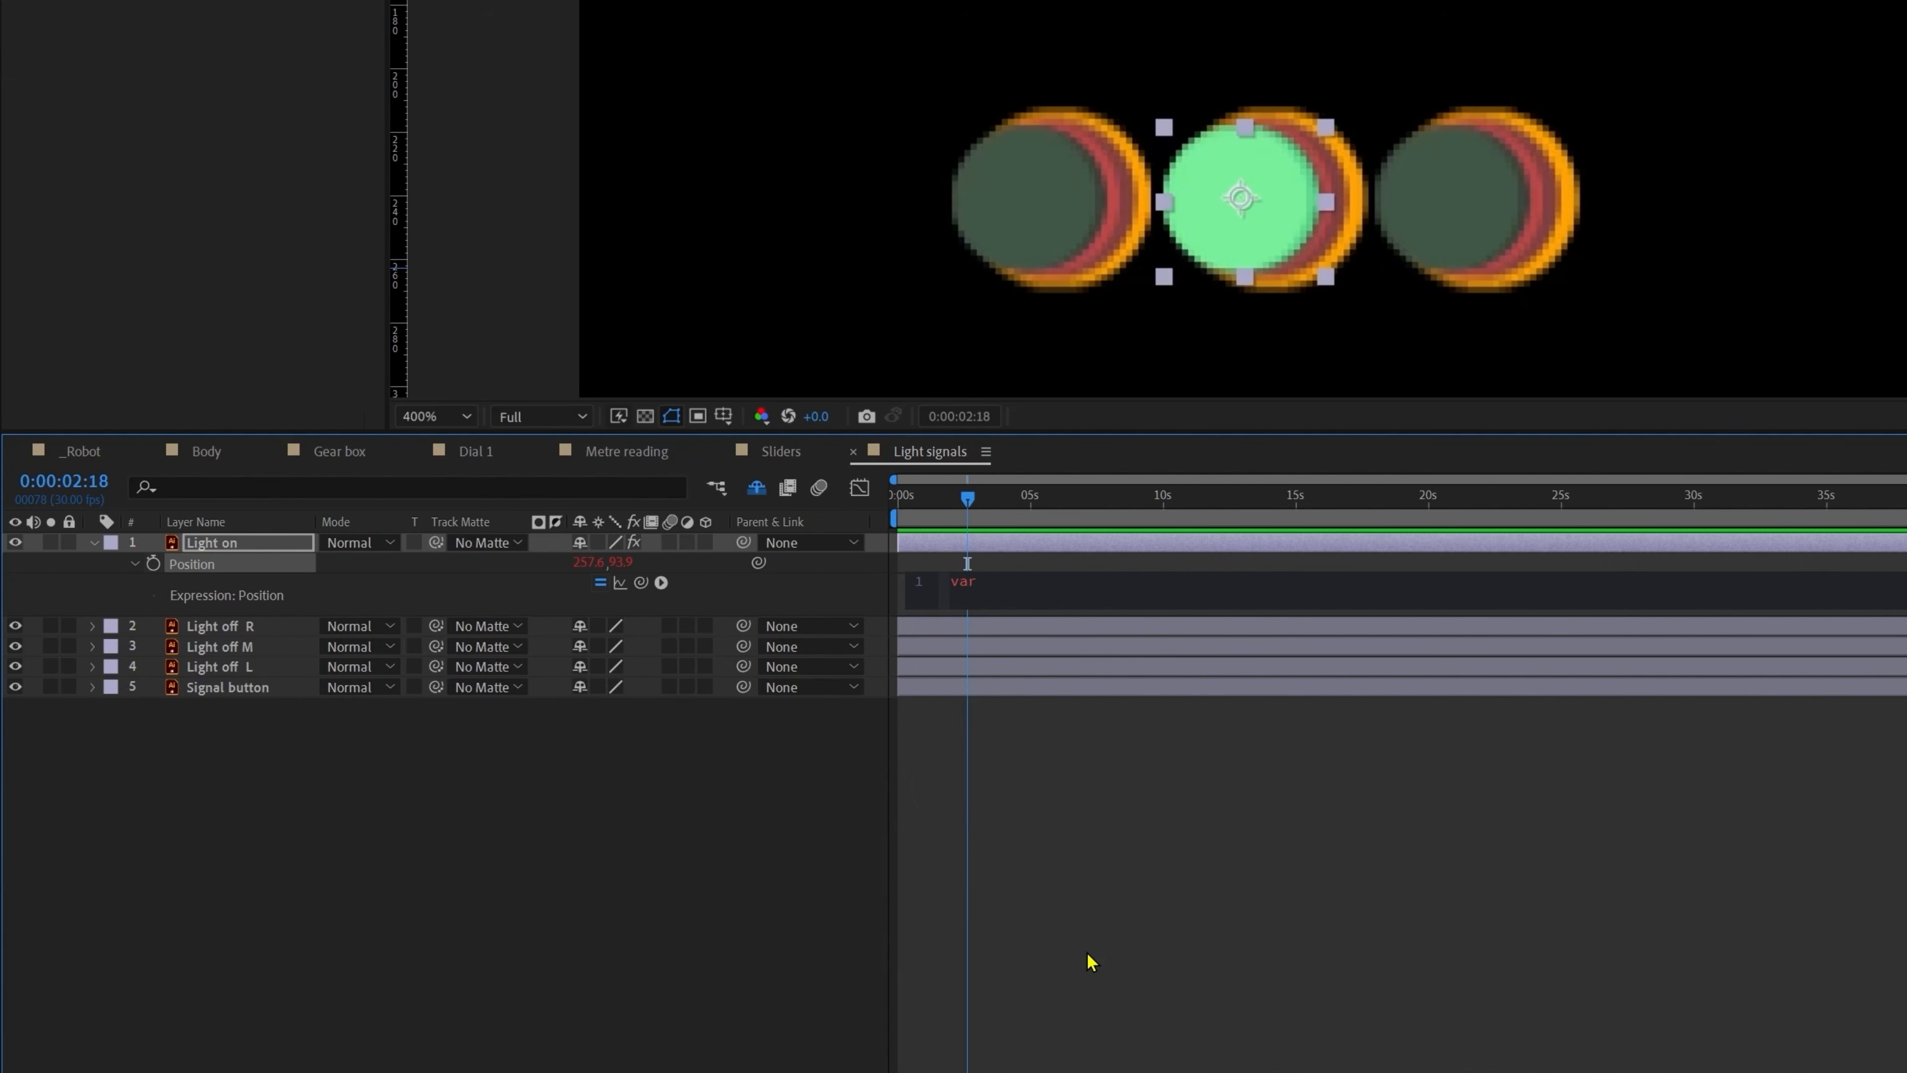
text( posSlider)
text(=)
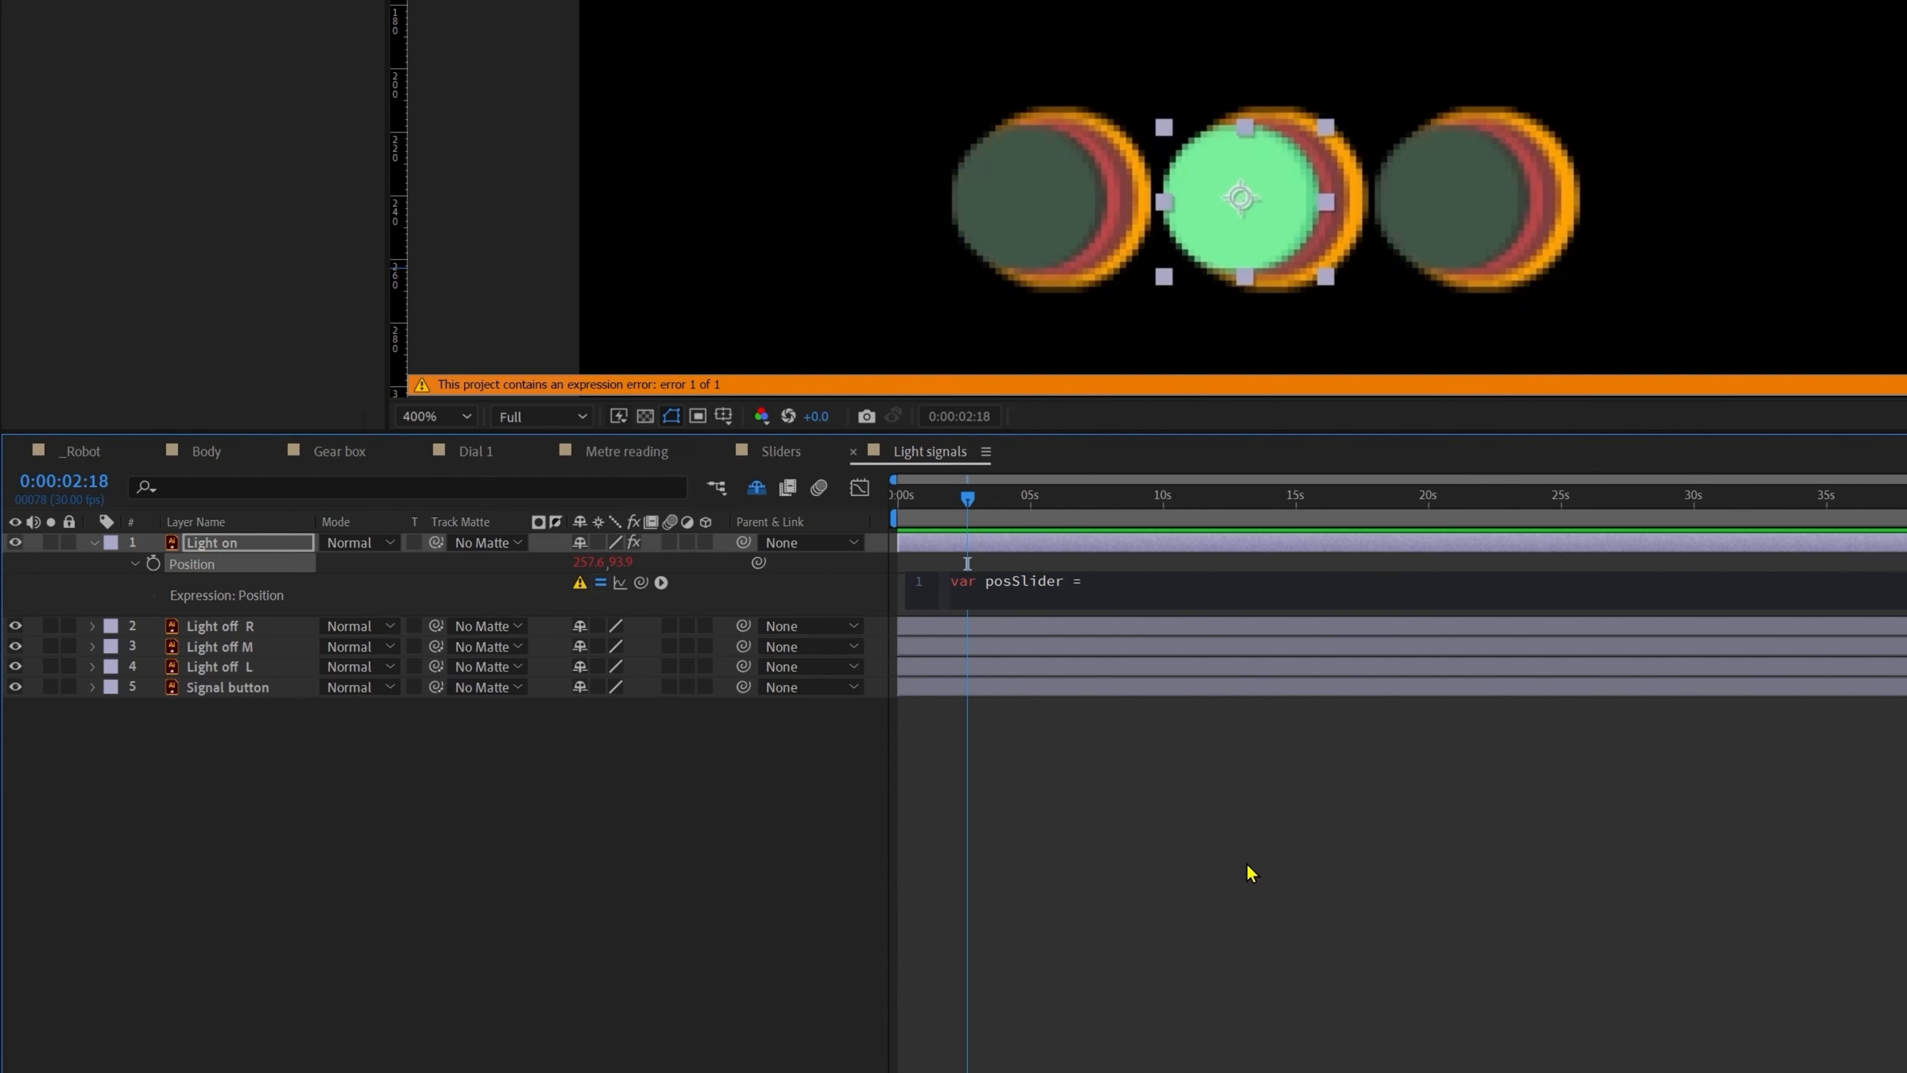
drag(643, 580, 82, 143)
text(;)
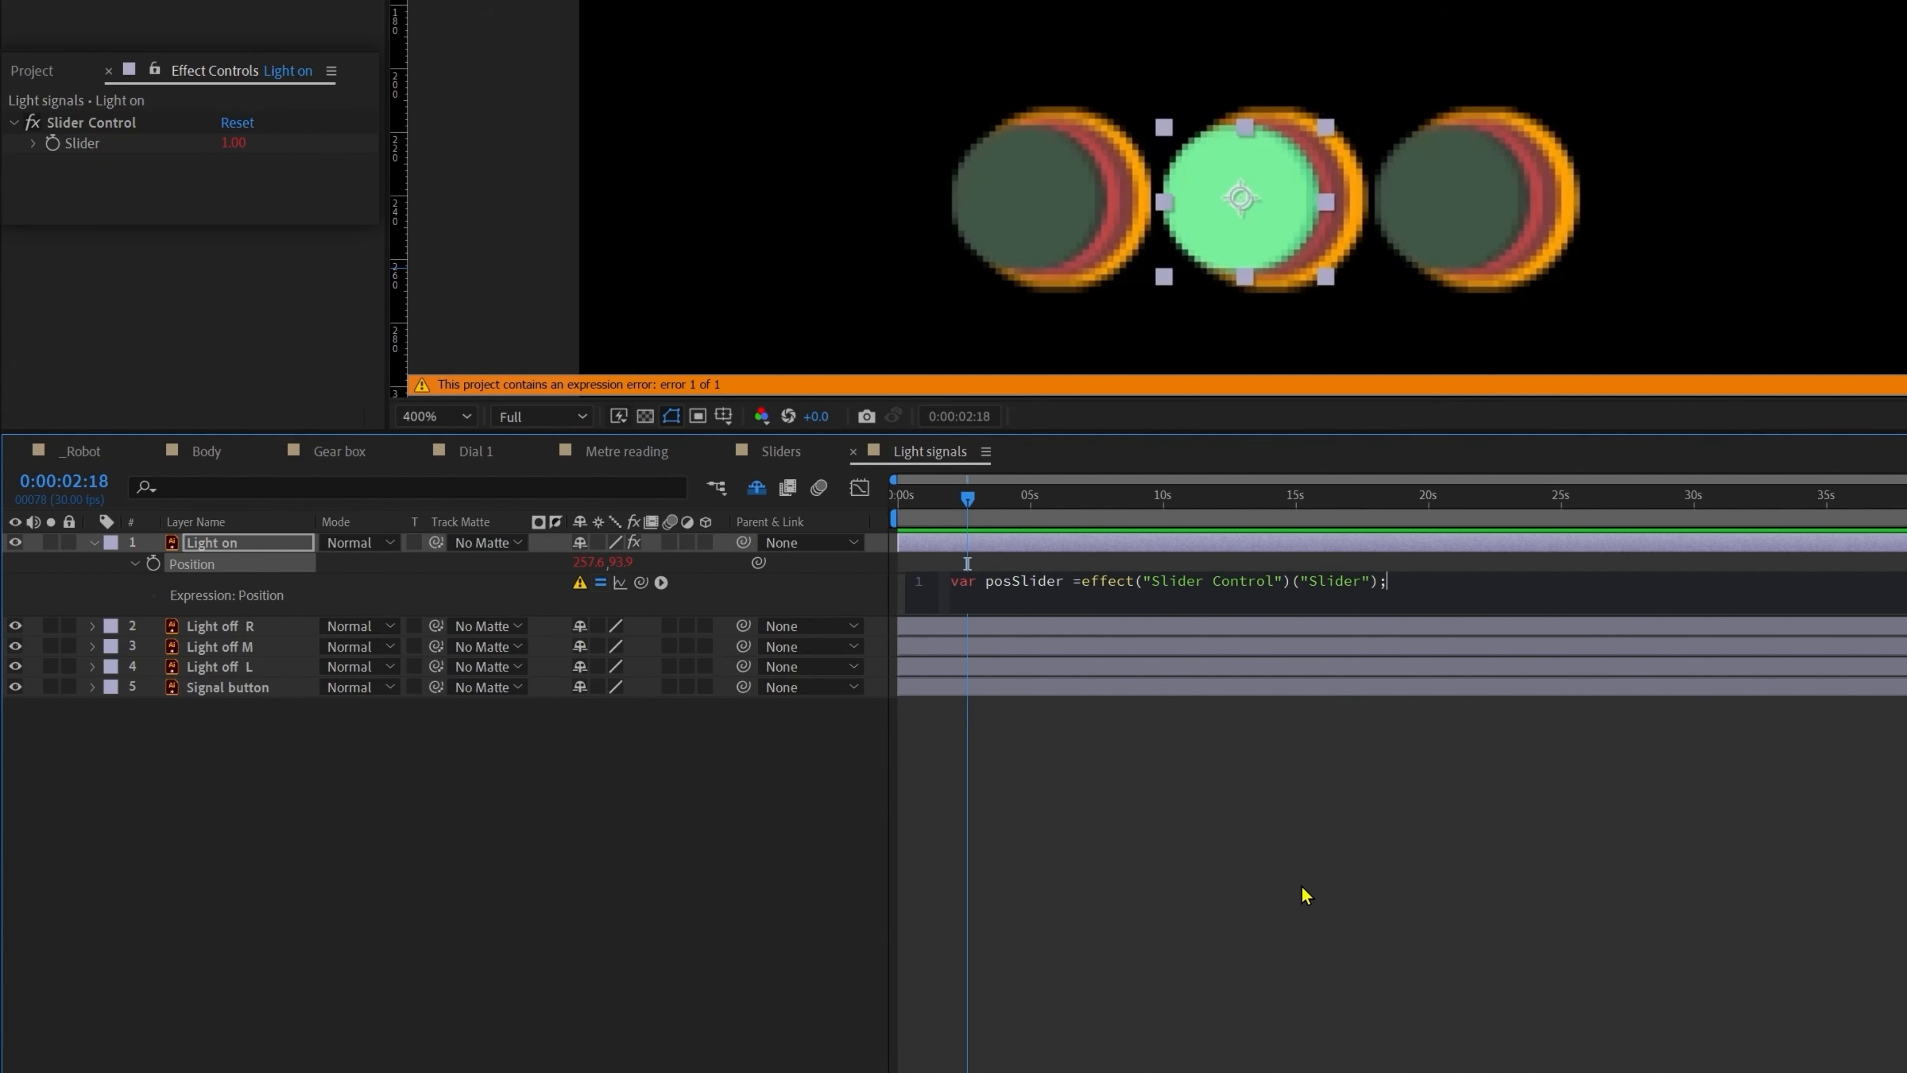
key(Return)
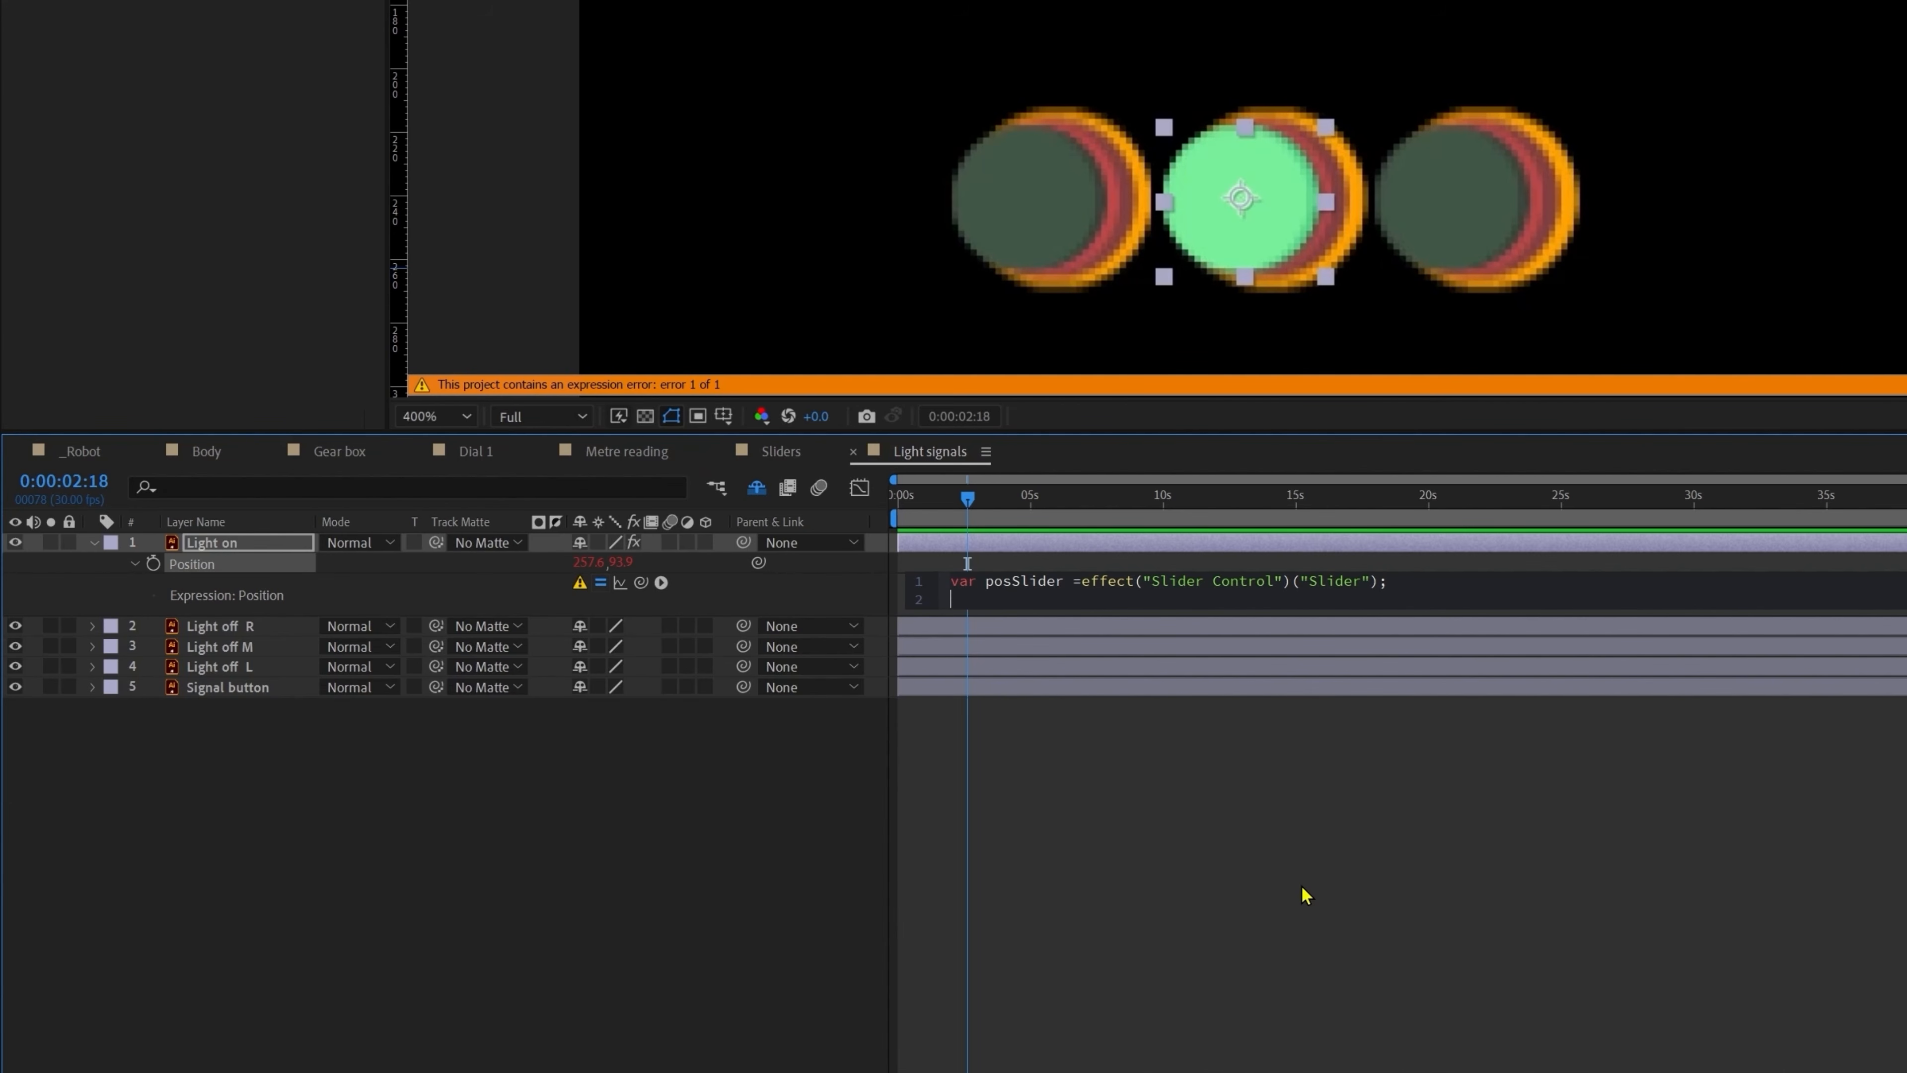
text(i)
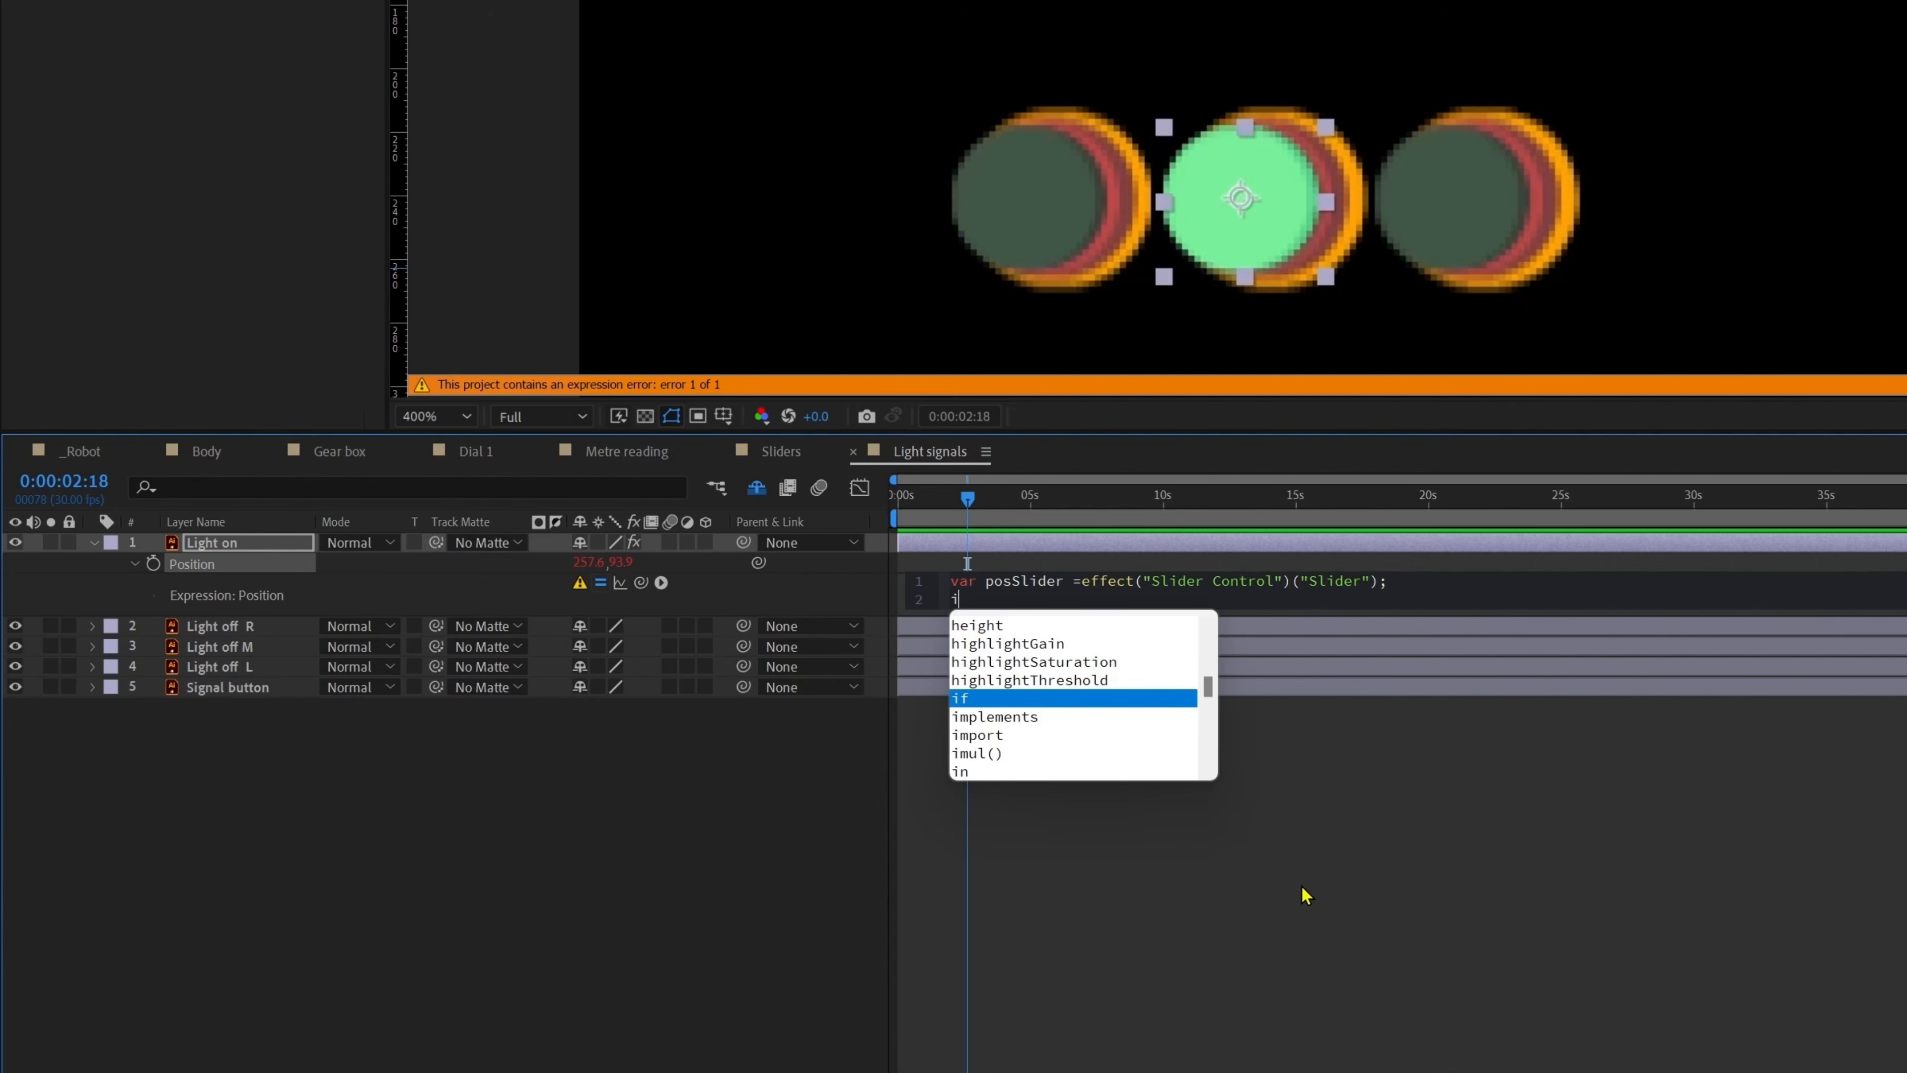
text(f()
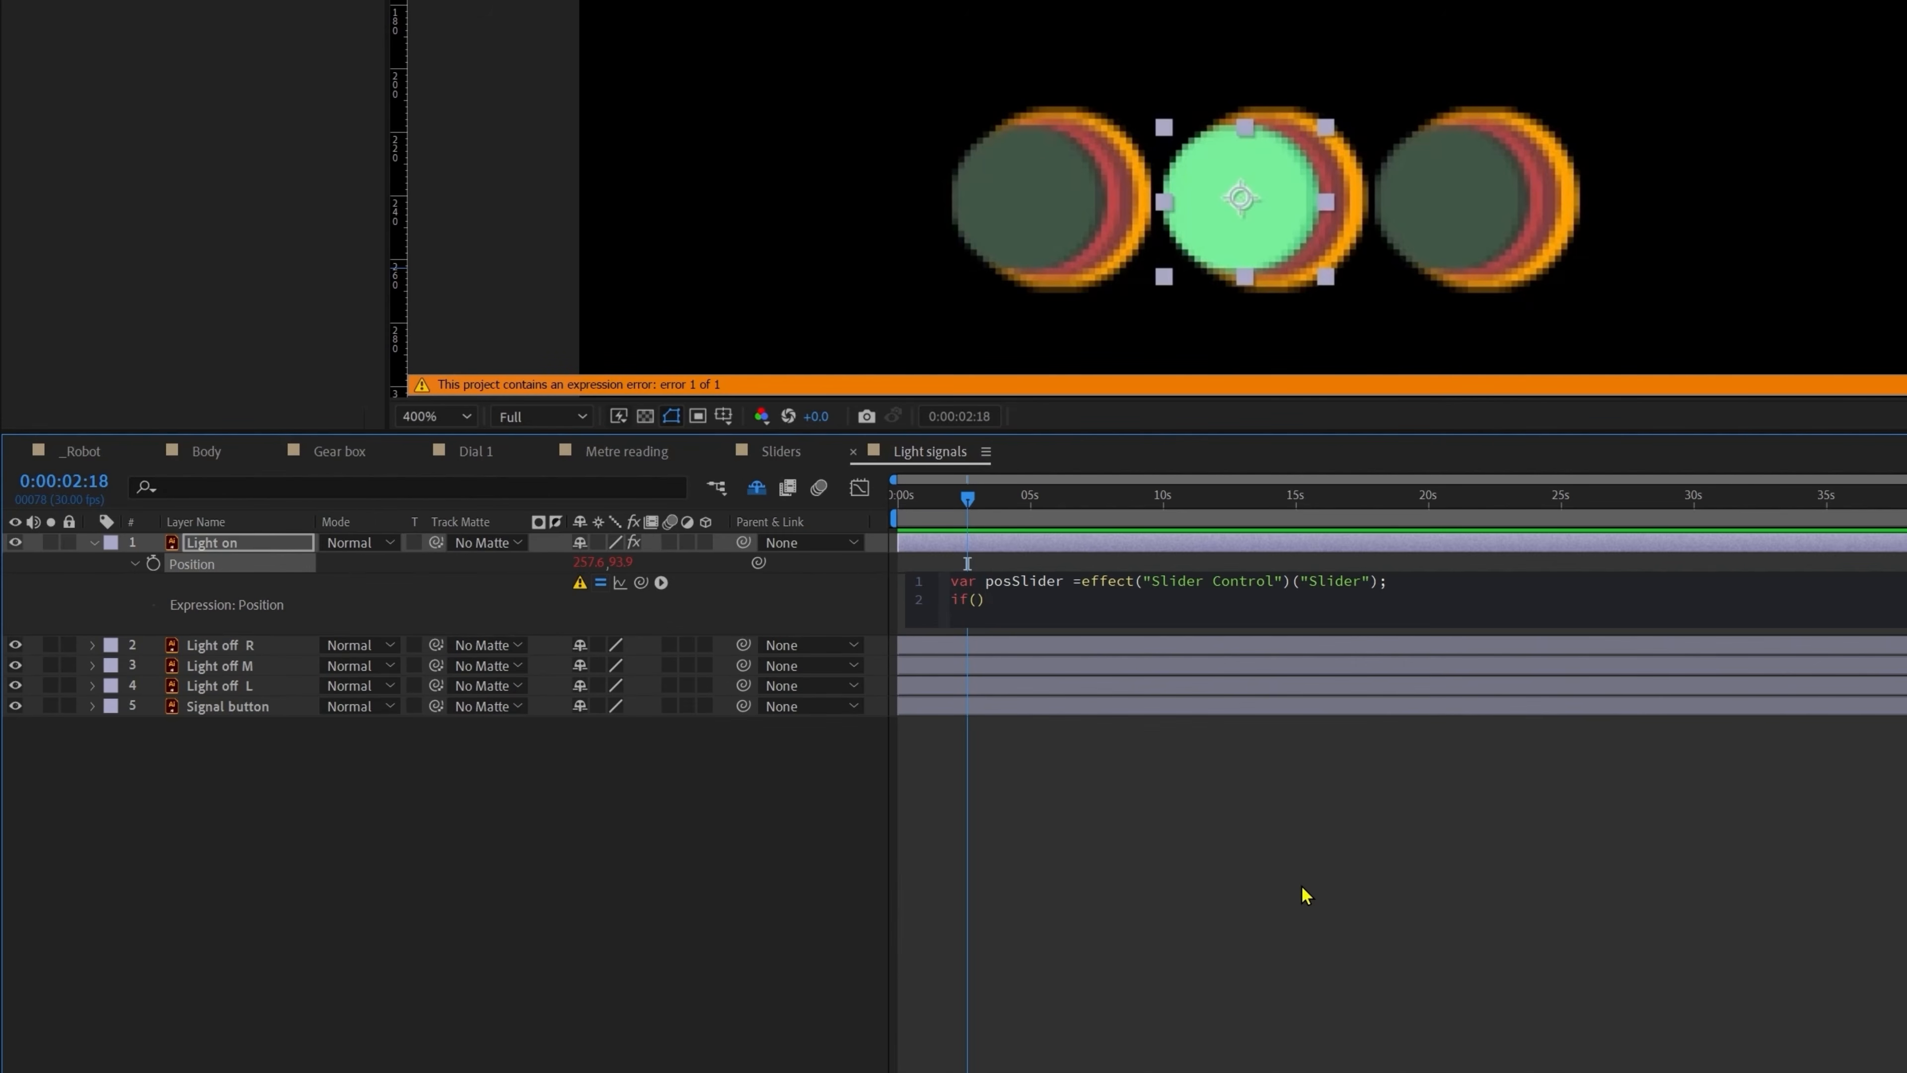
text(posSlider )
text(== 1) {)
text(})
key(Return)
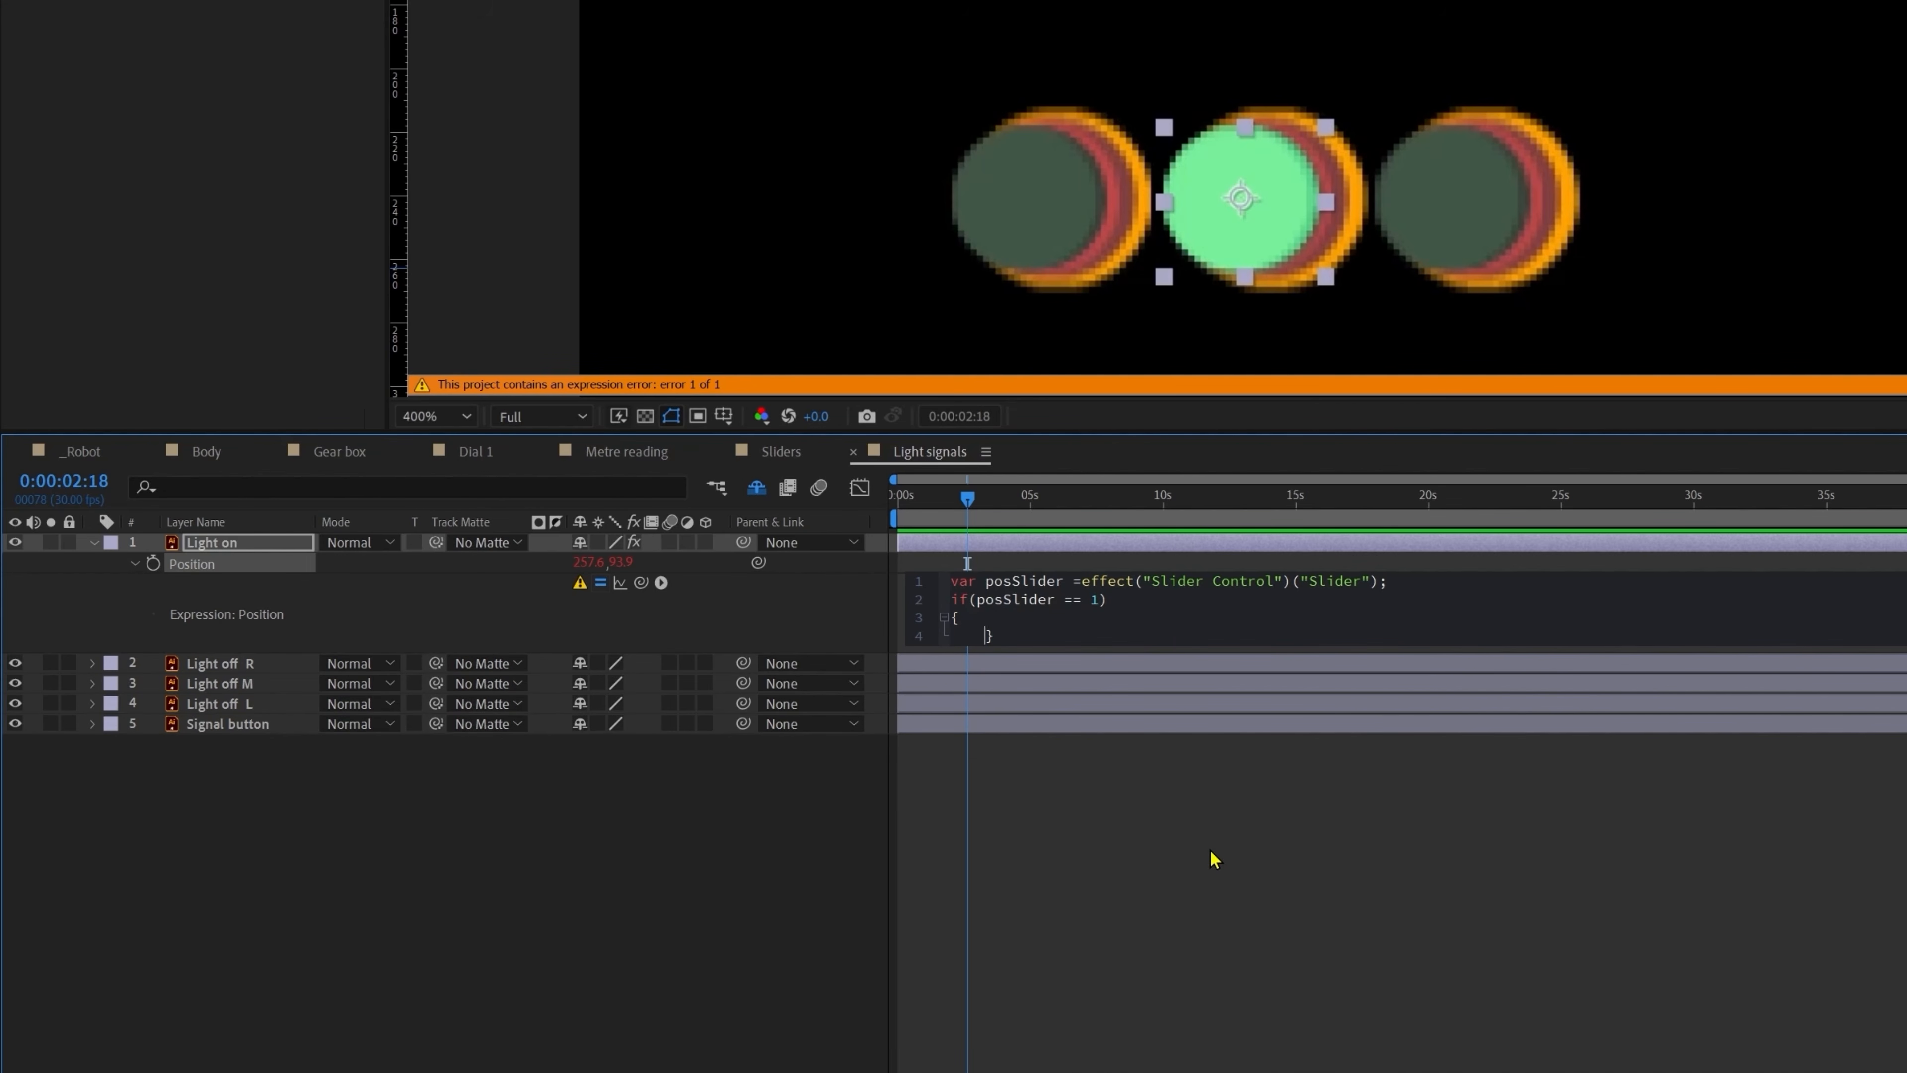
Step: Reveal the Position properties of the Light off L, M and R layers
click(260, 663)
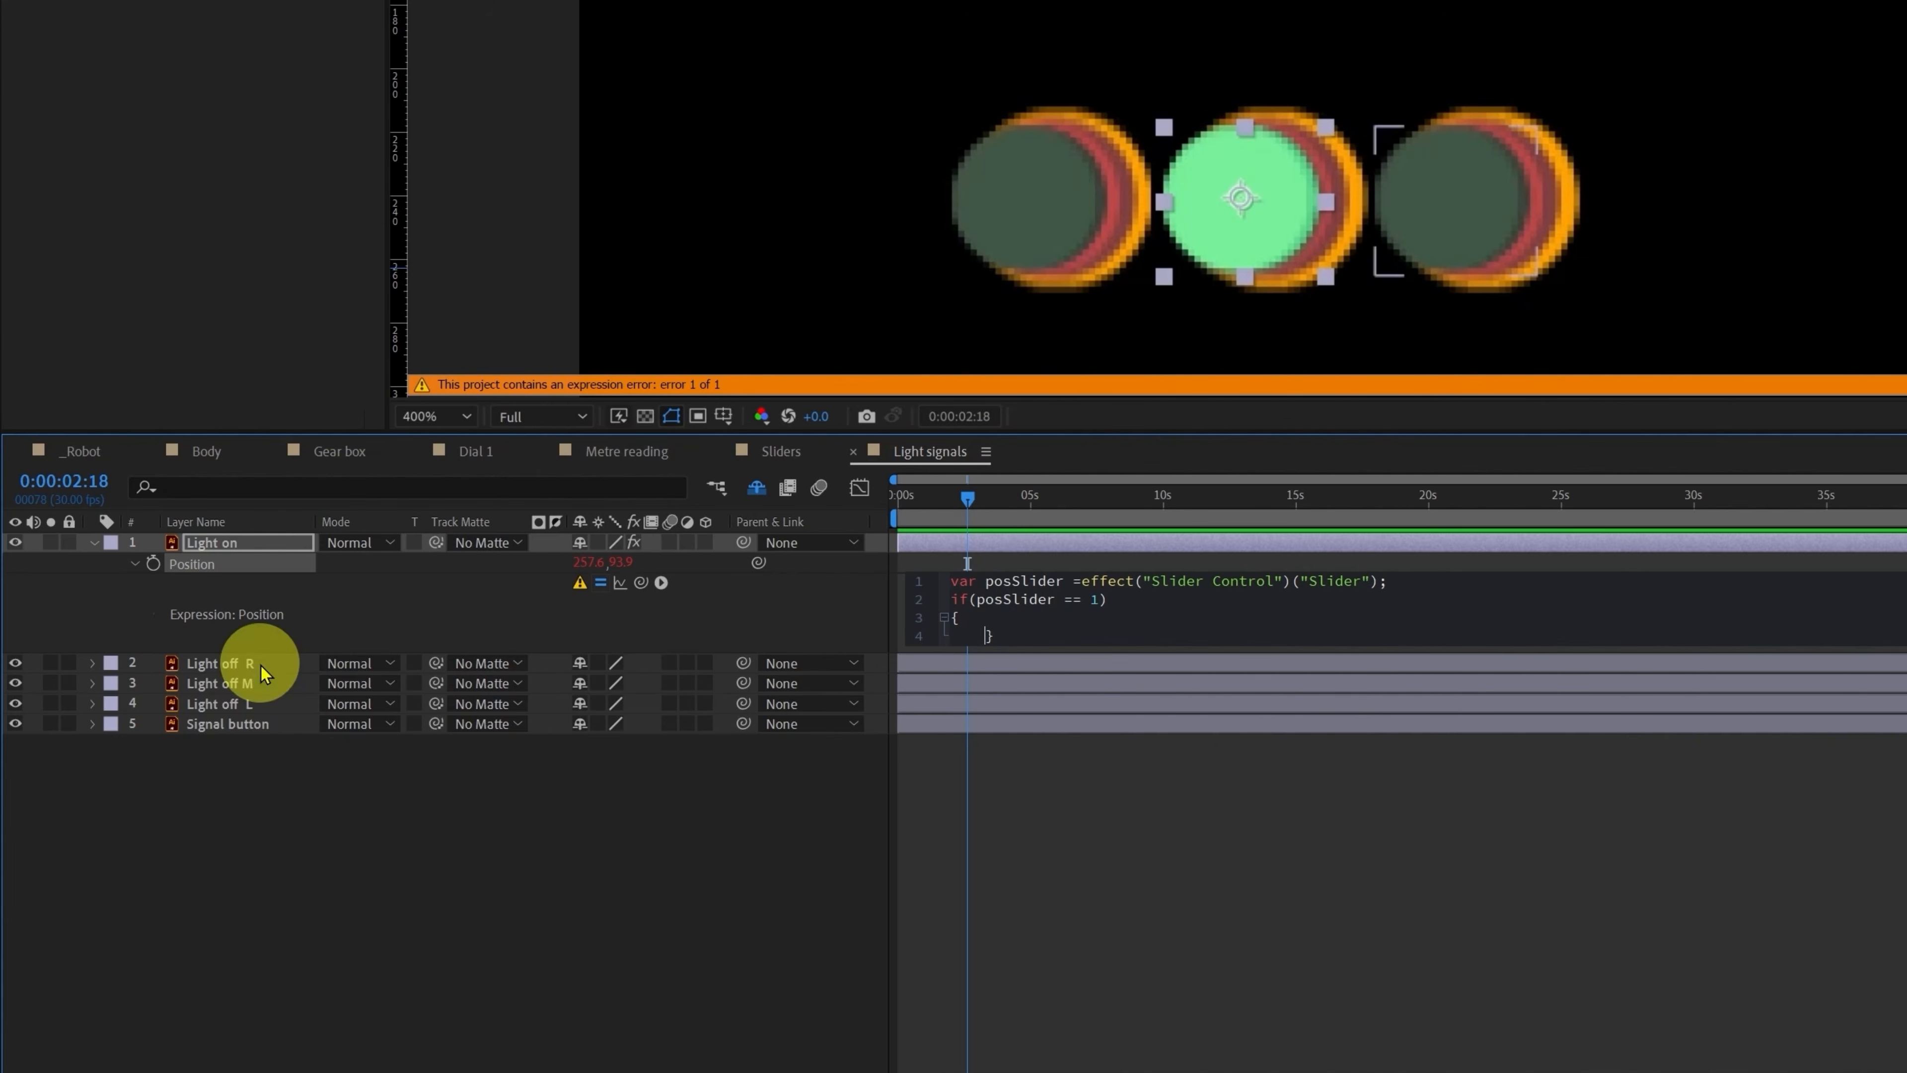
shift+click(233, 705)
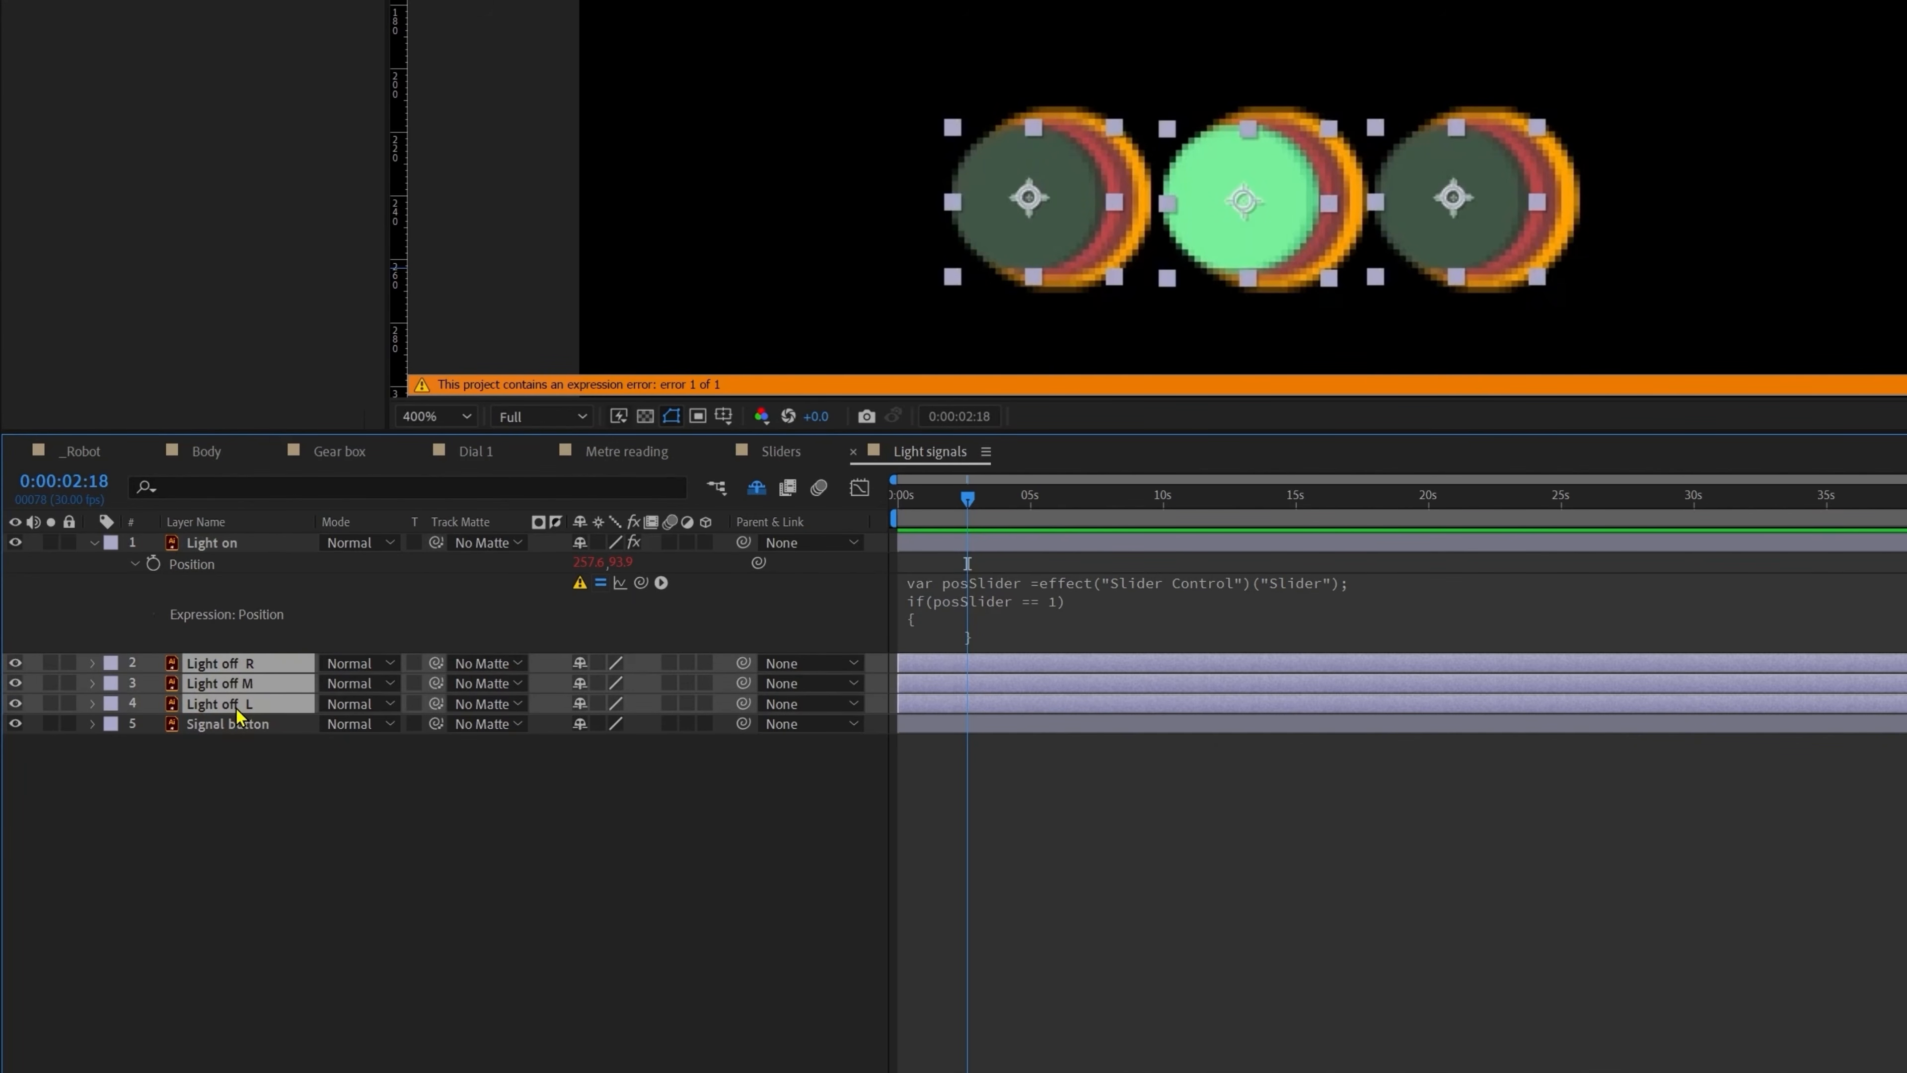
key(p)
click(381, 894)
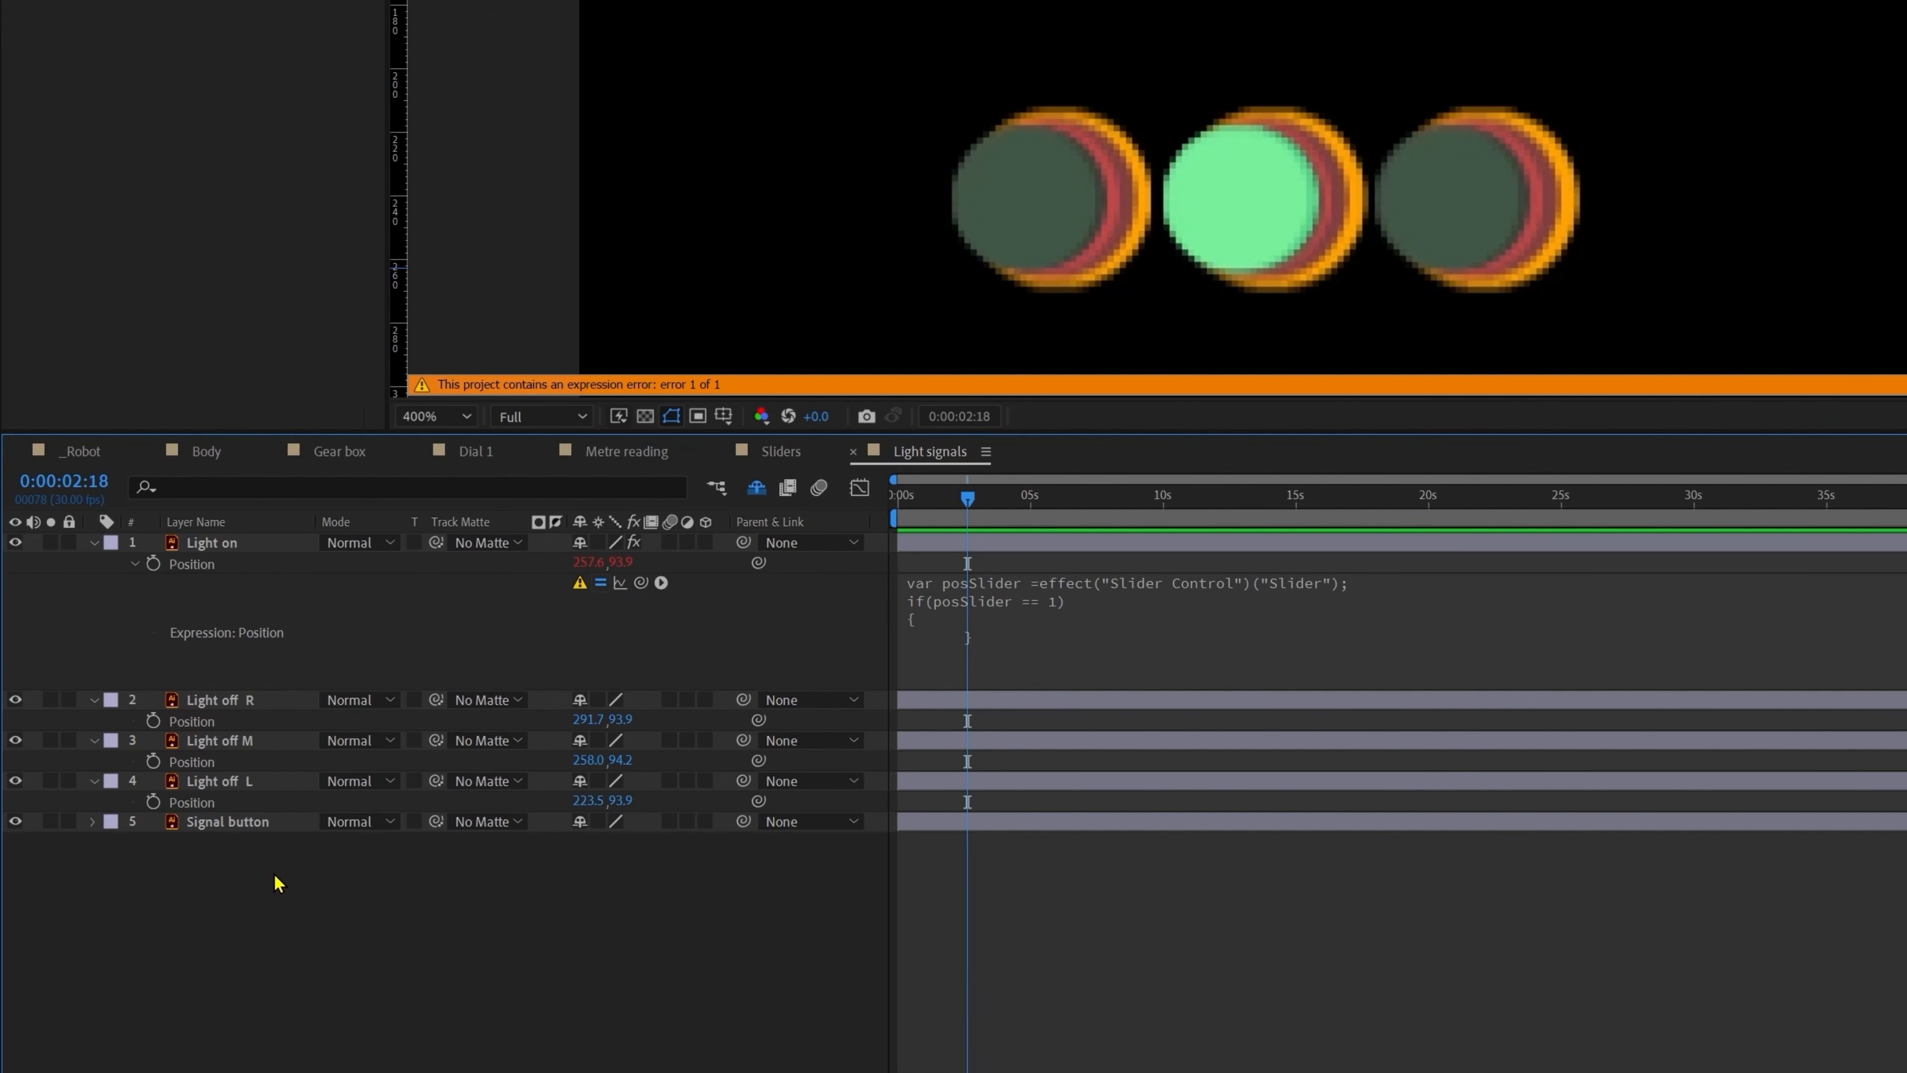
click(240, 781)
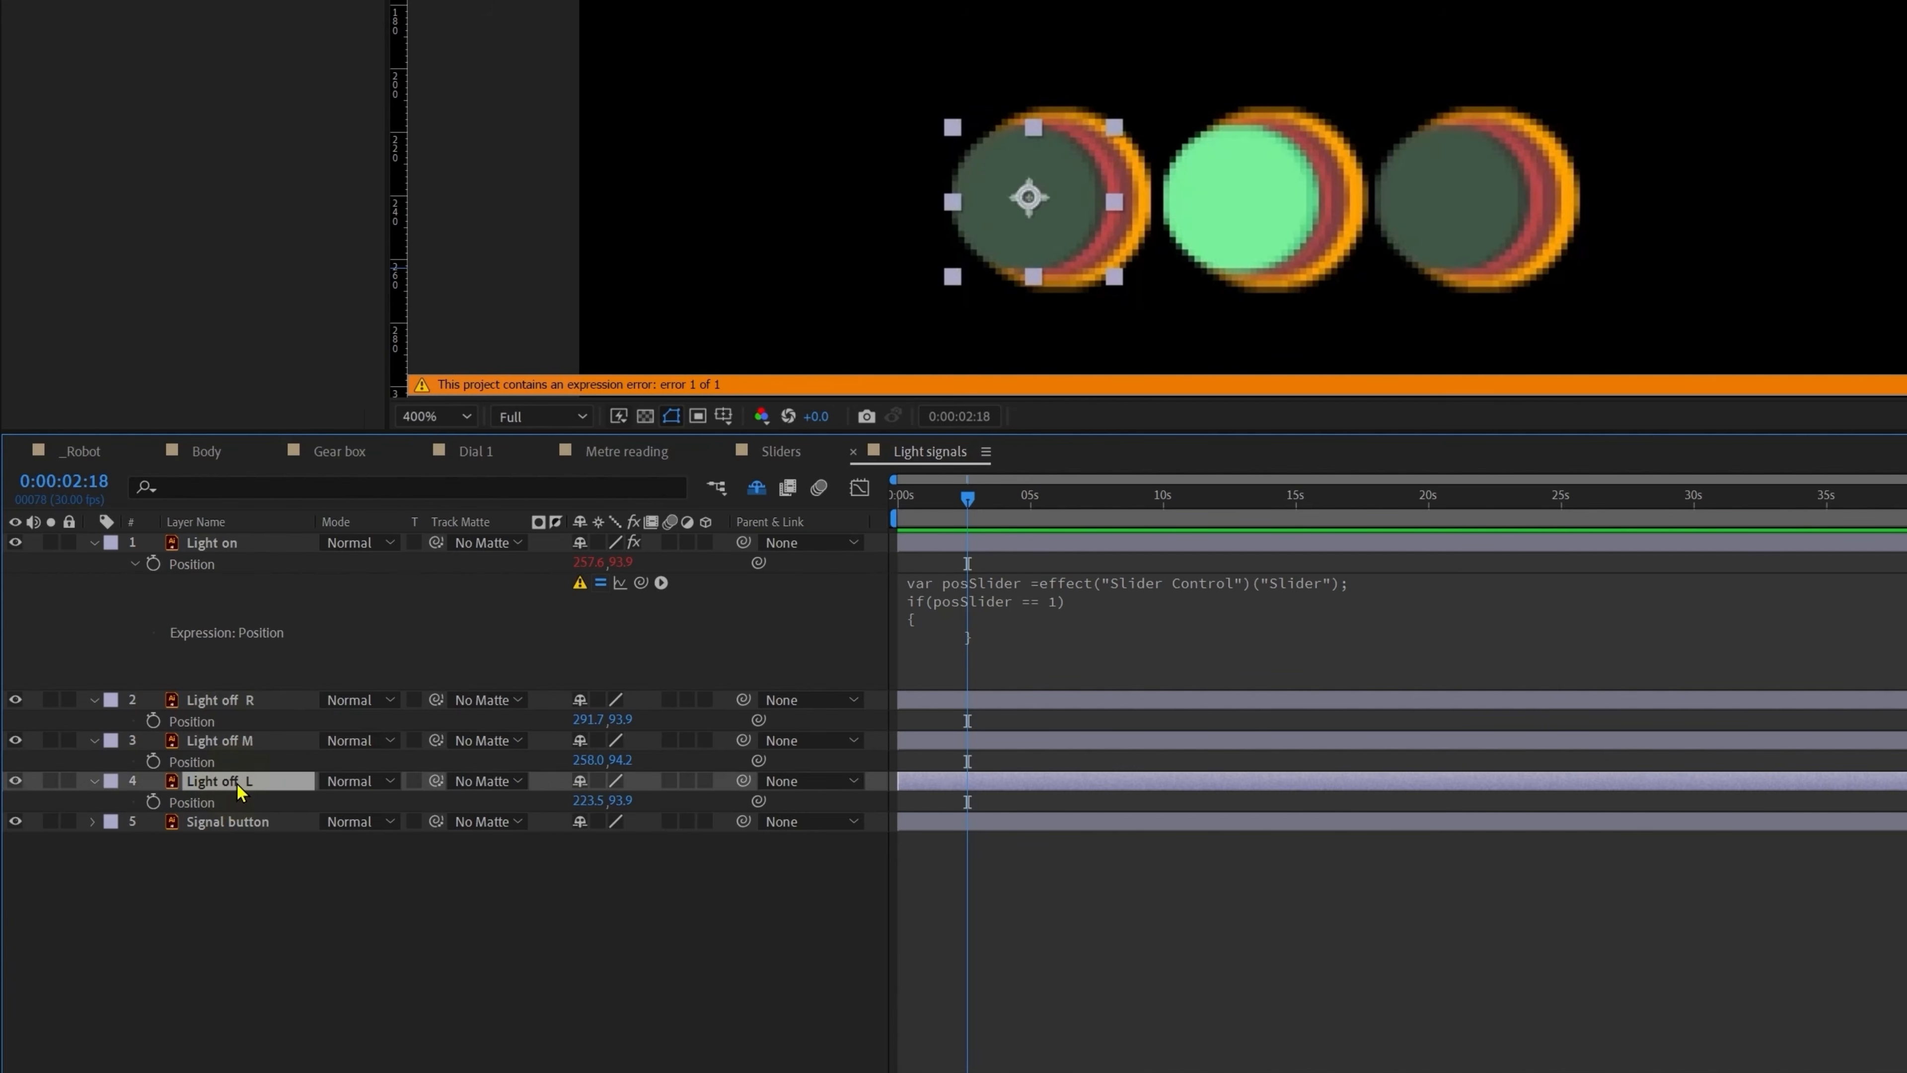
click(243, 740)
click(236, 703)
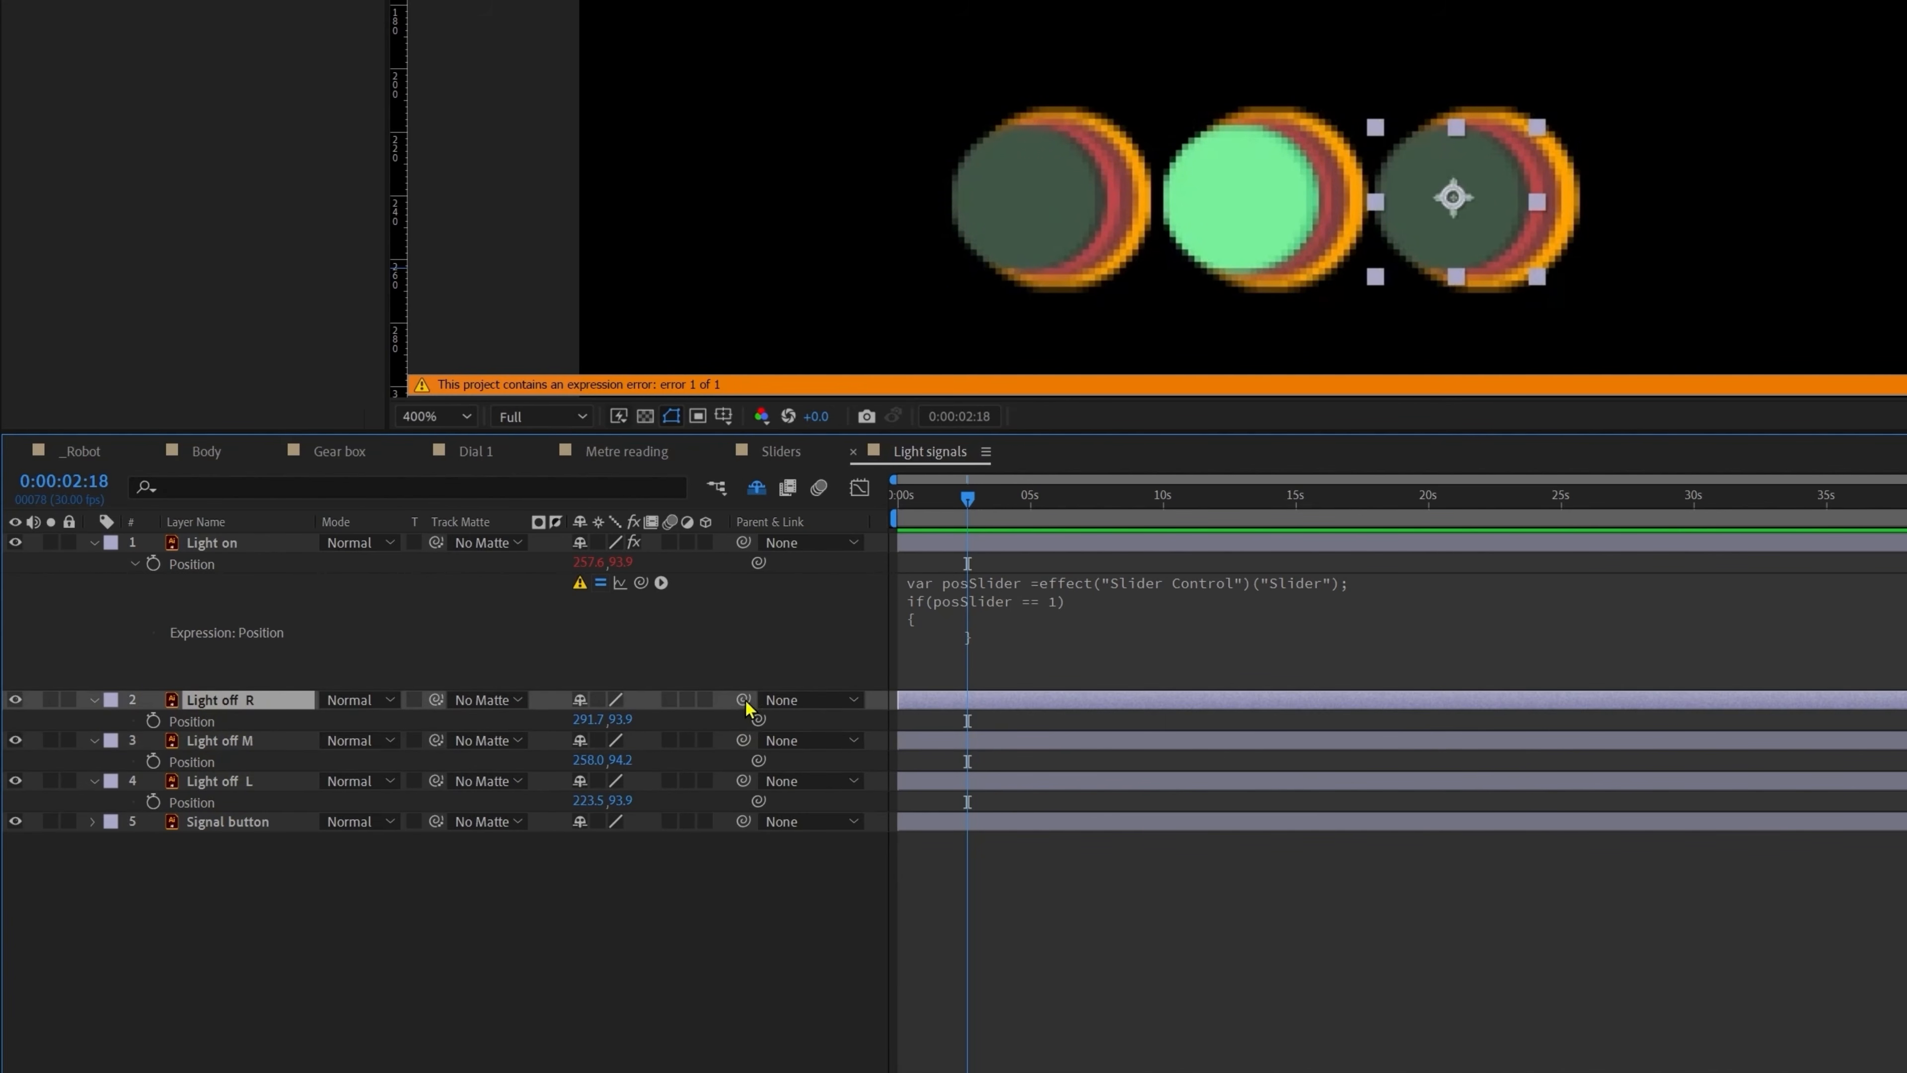
Step: Make the if block return Light off M's position and tidy the expression's line breaks
click(944, 645)
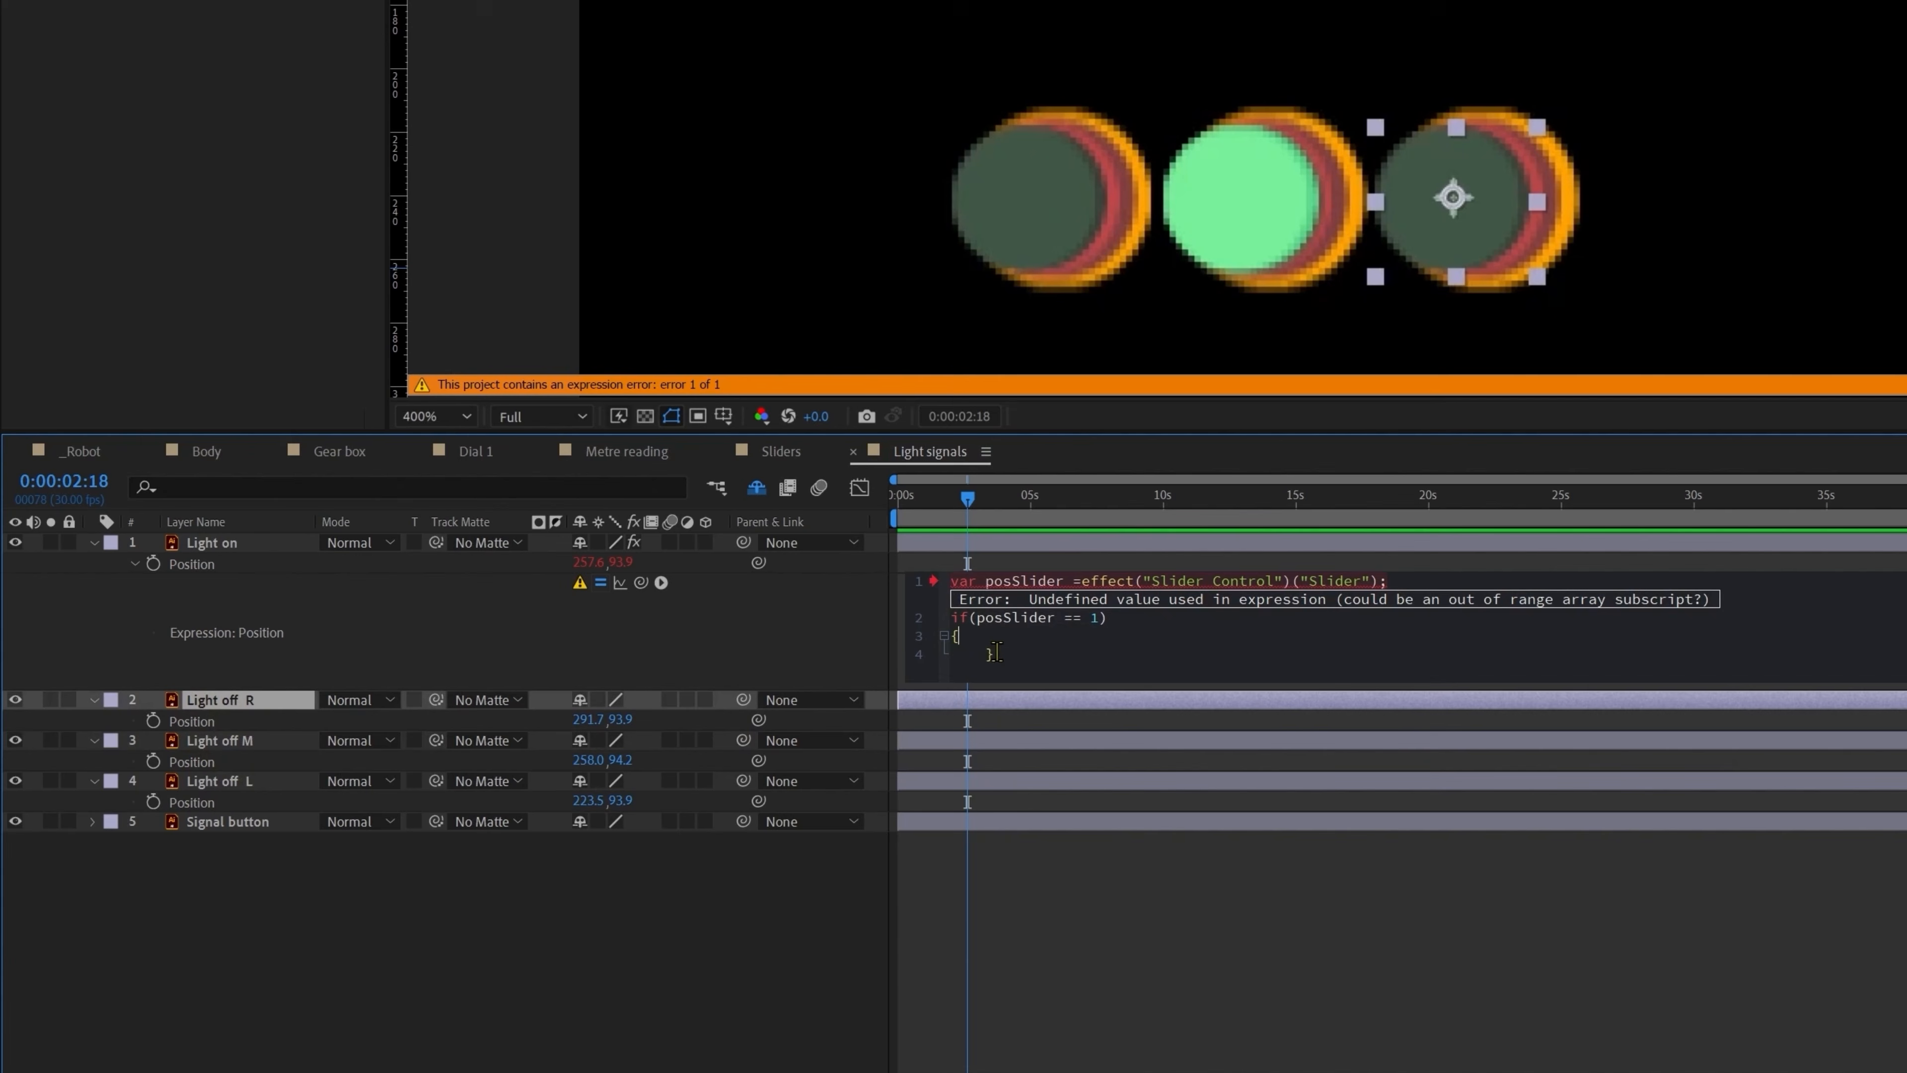
drag(640, 583, 196, 761)
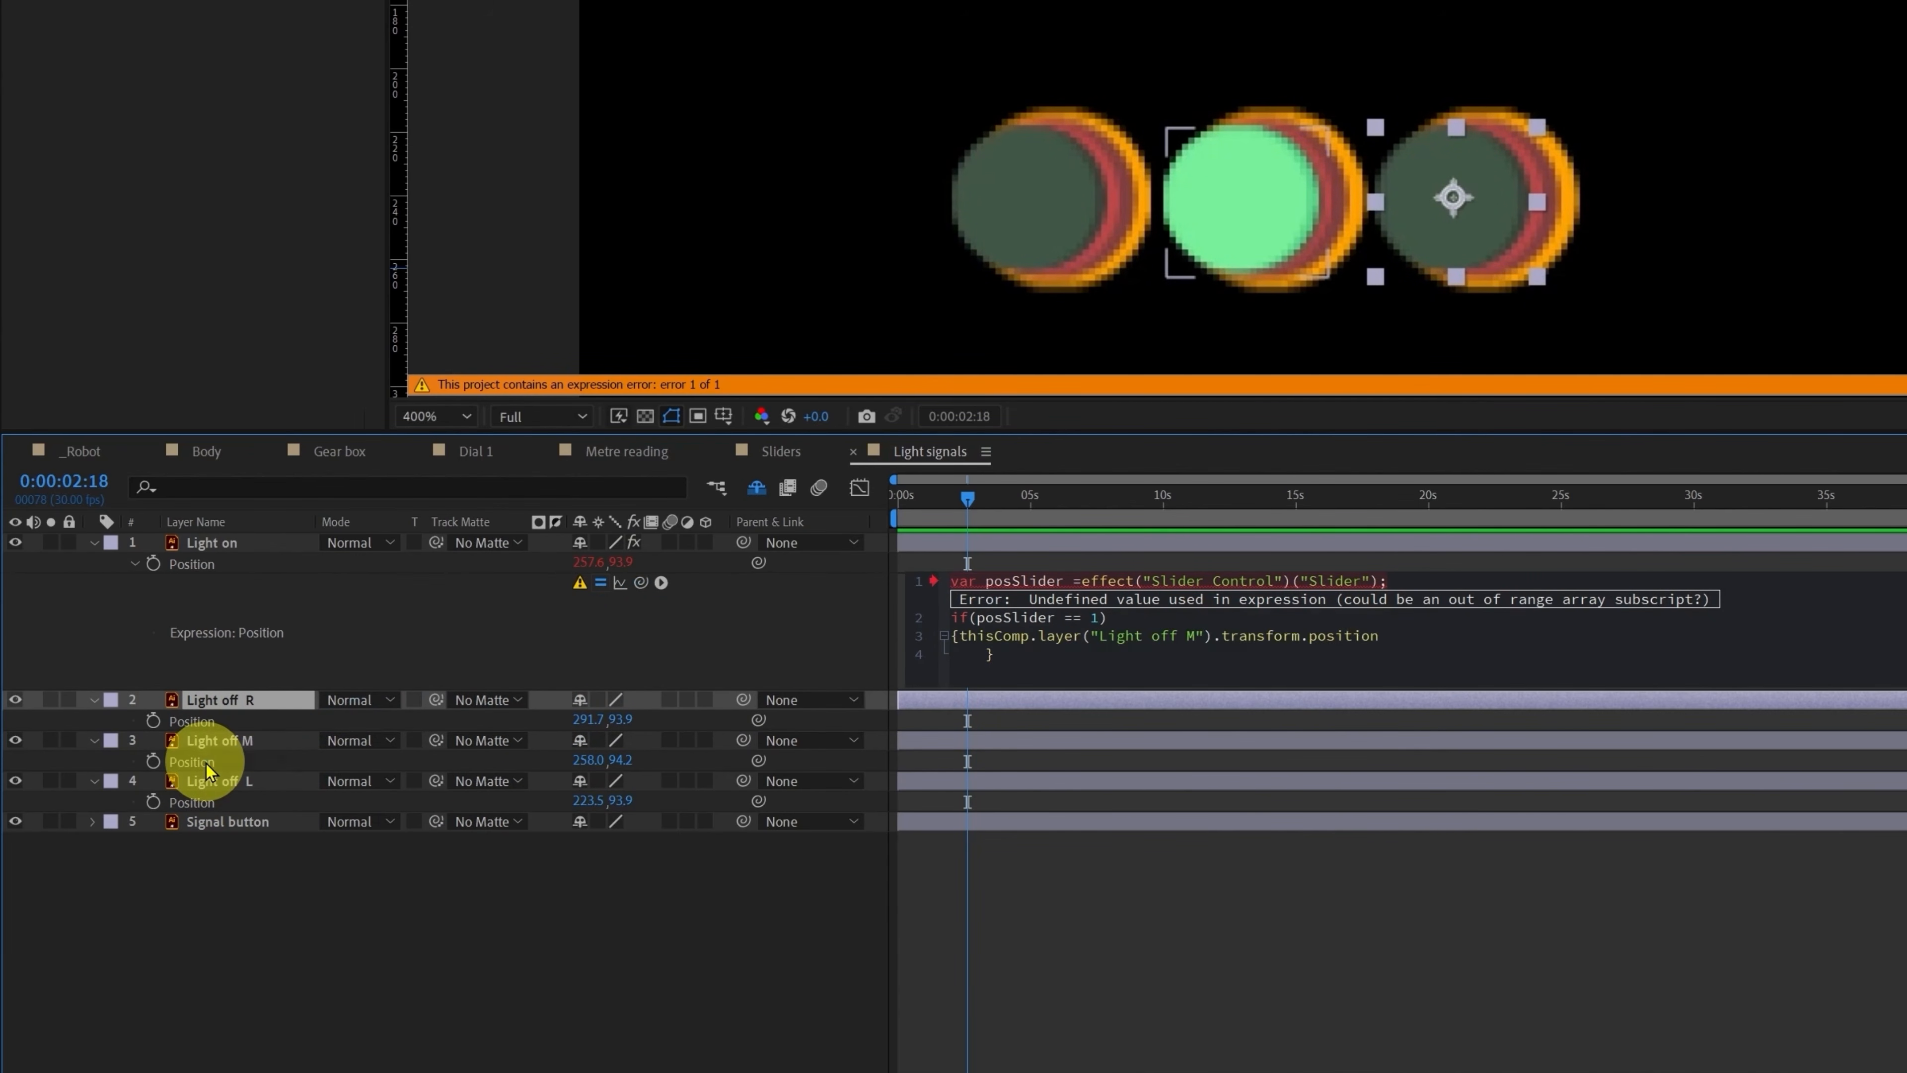
click(1068, 960)
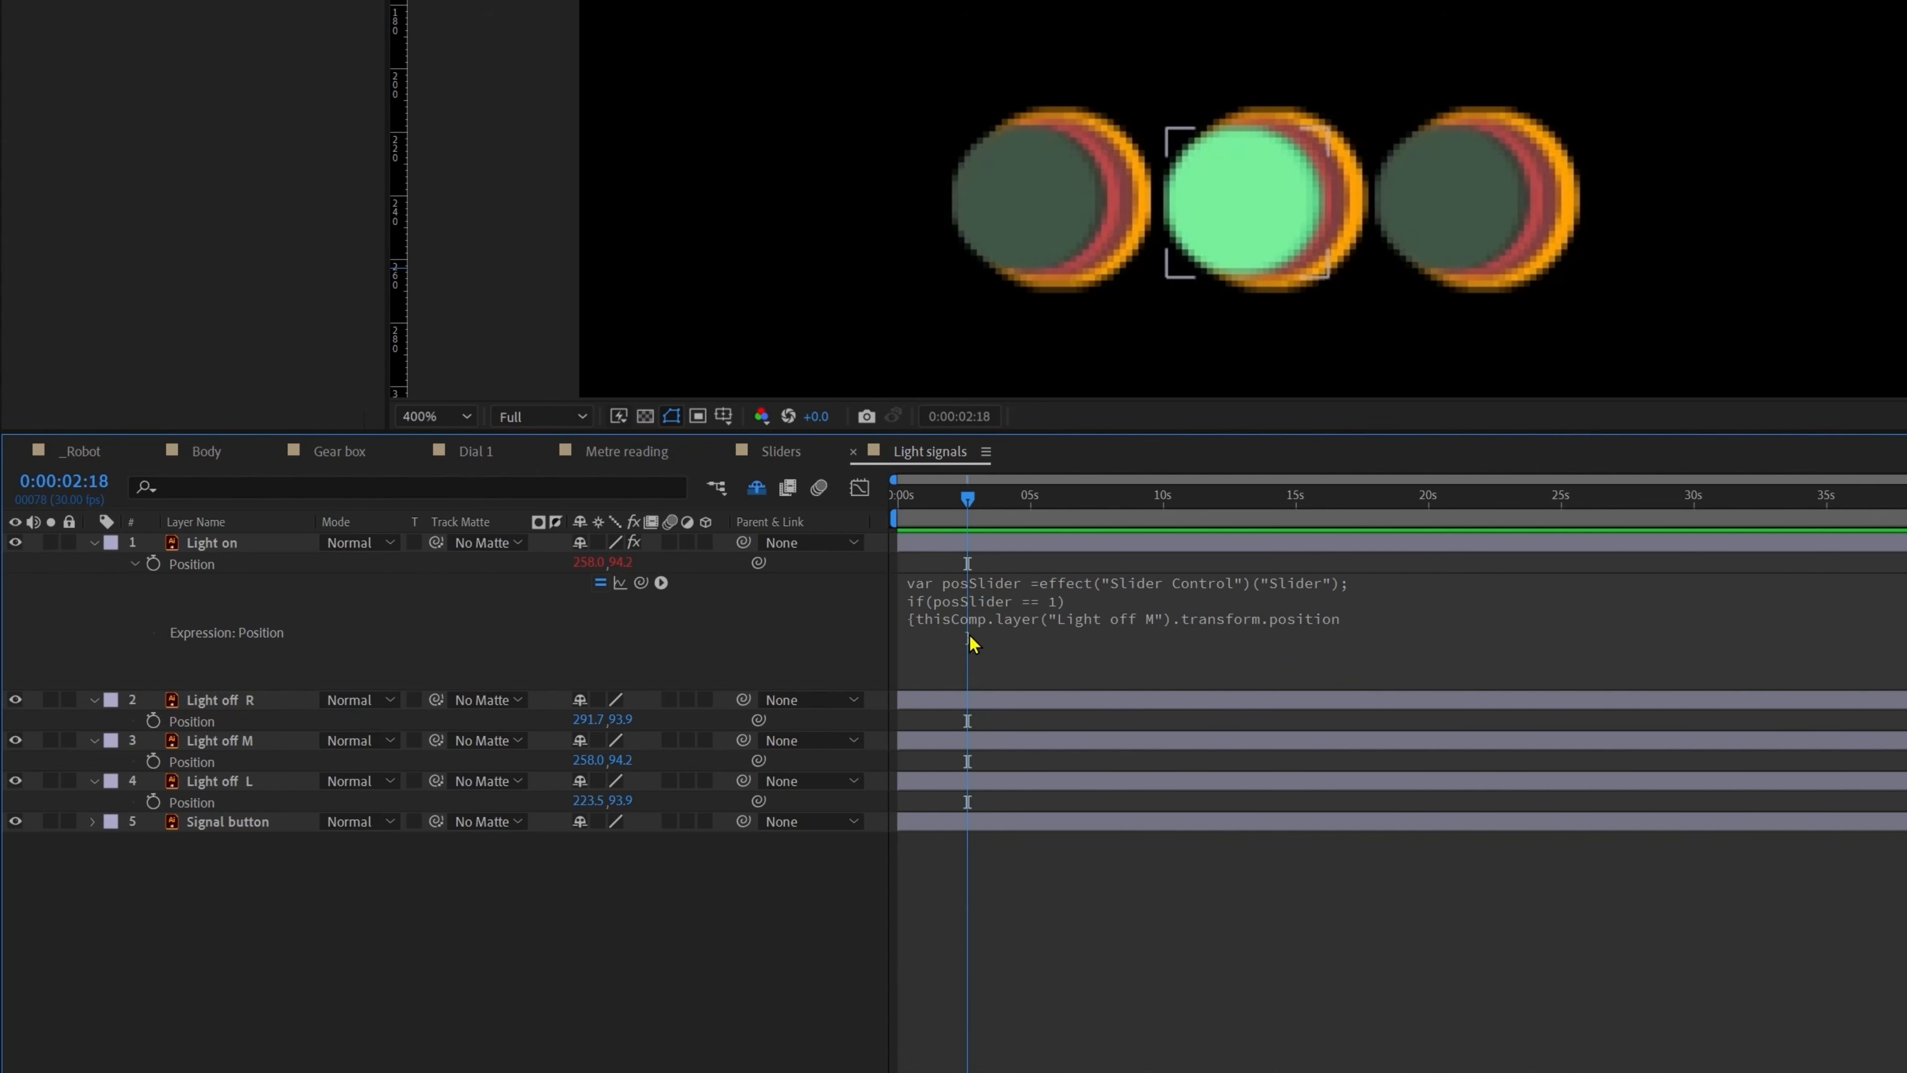
click(1276, 606)
key(Return)
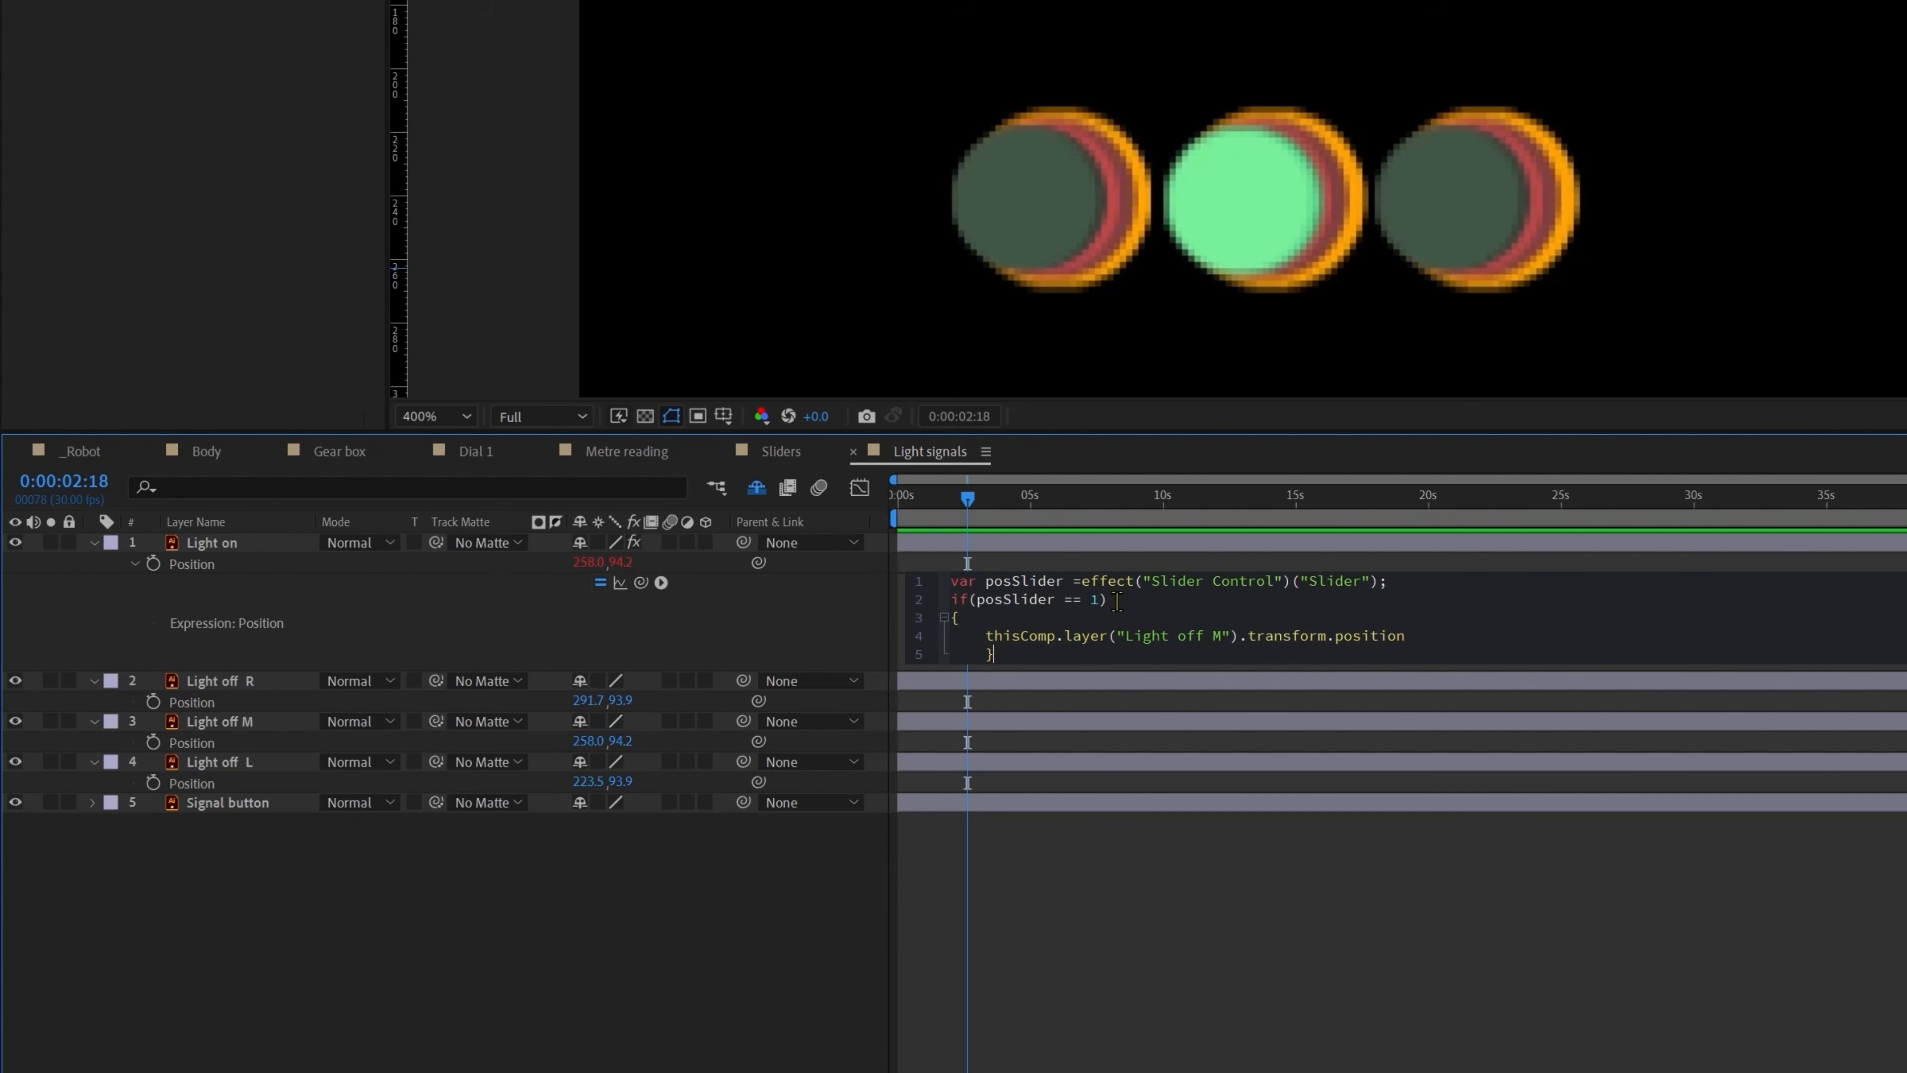
key(Return)
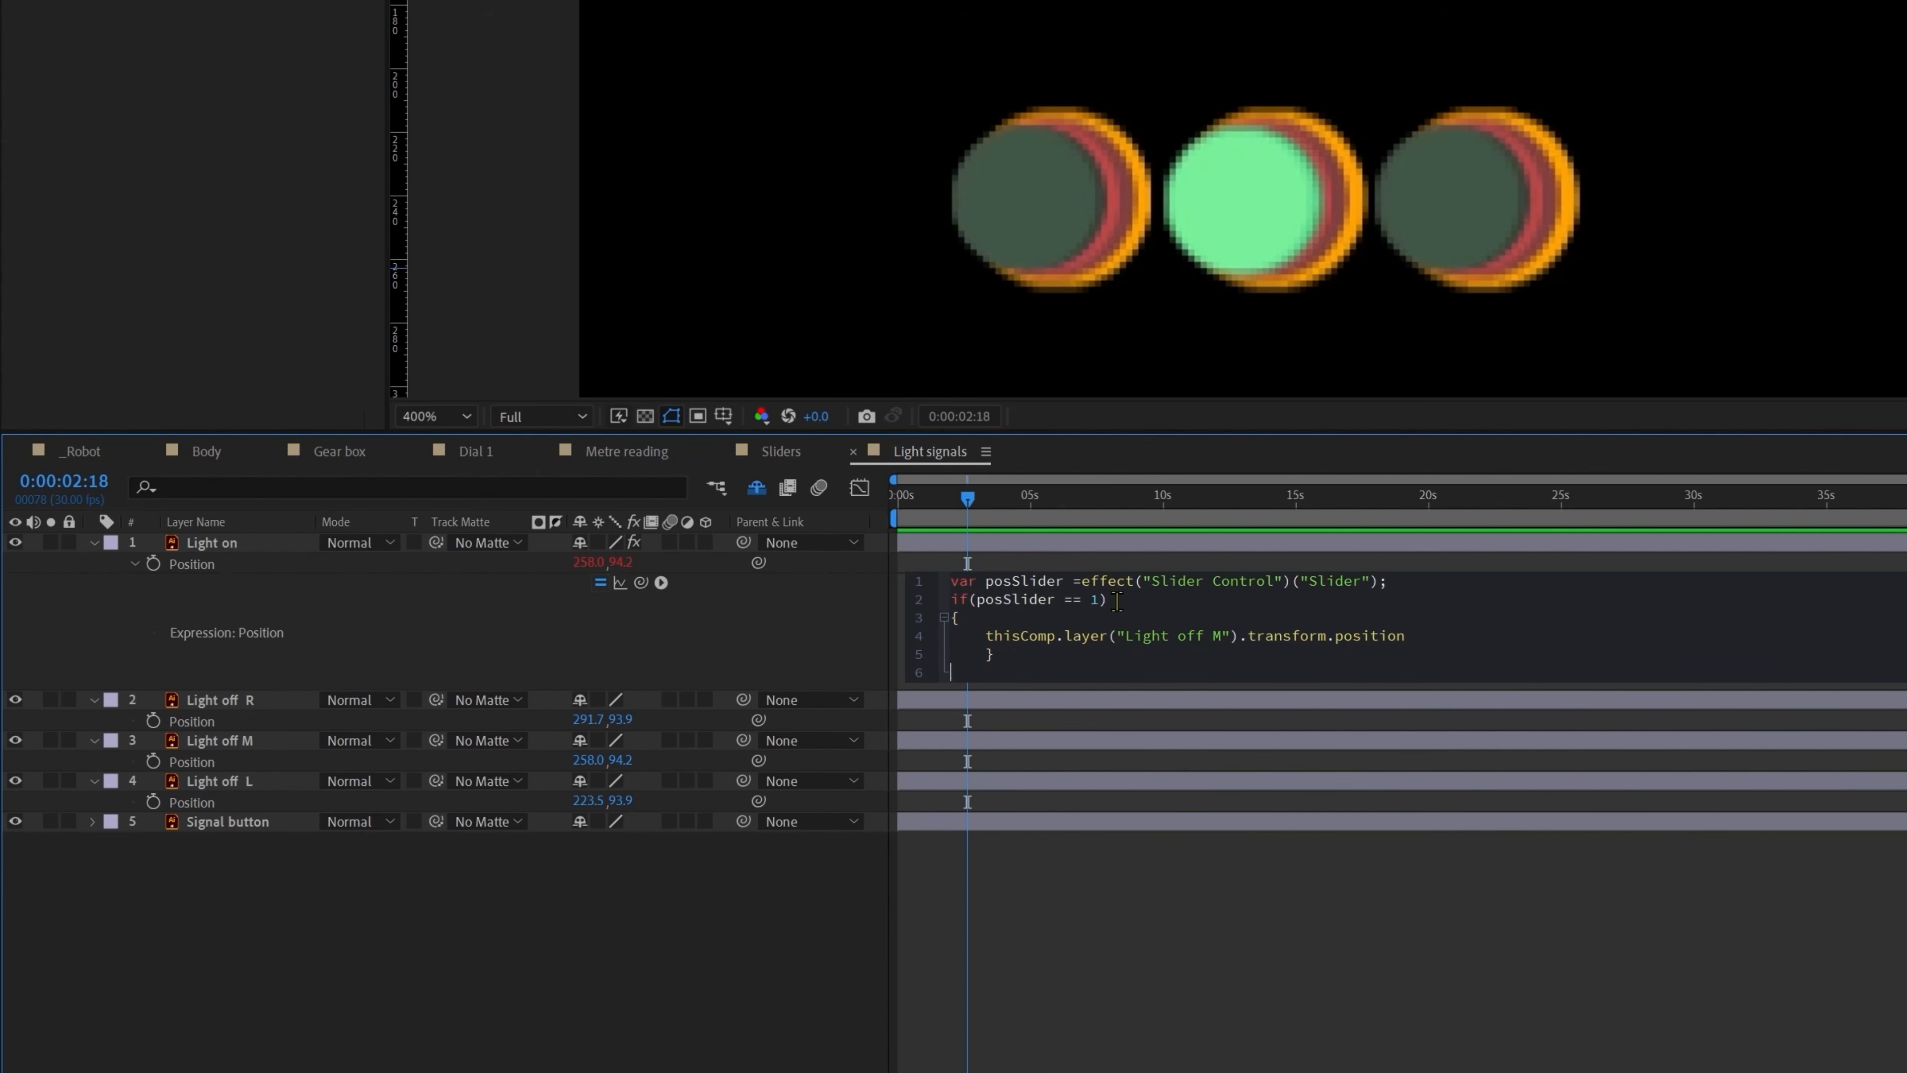
Step: Add an else if(posSlider == 2) branch that returns Light off R's position
text(else if()
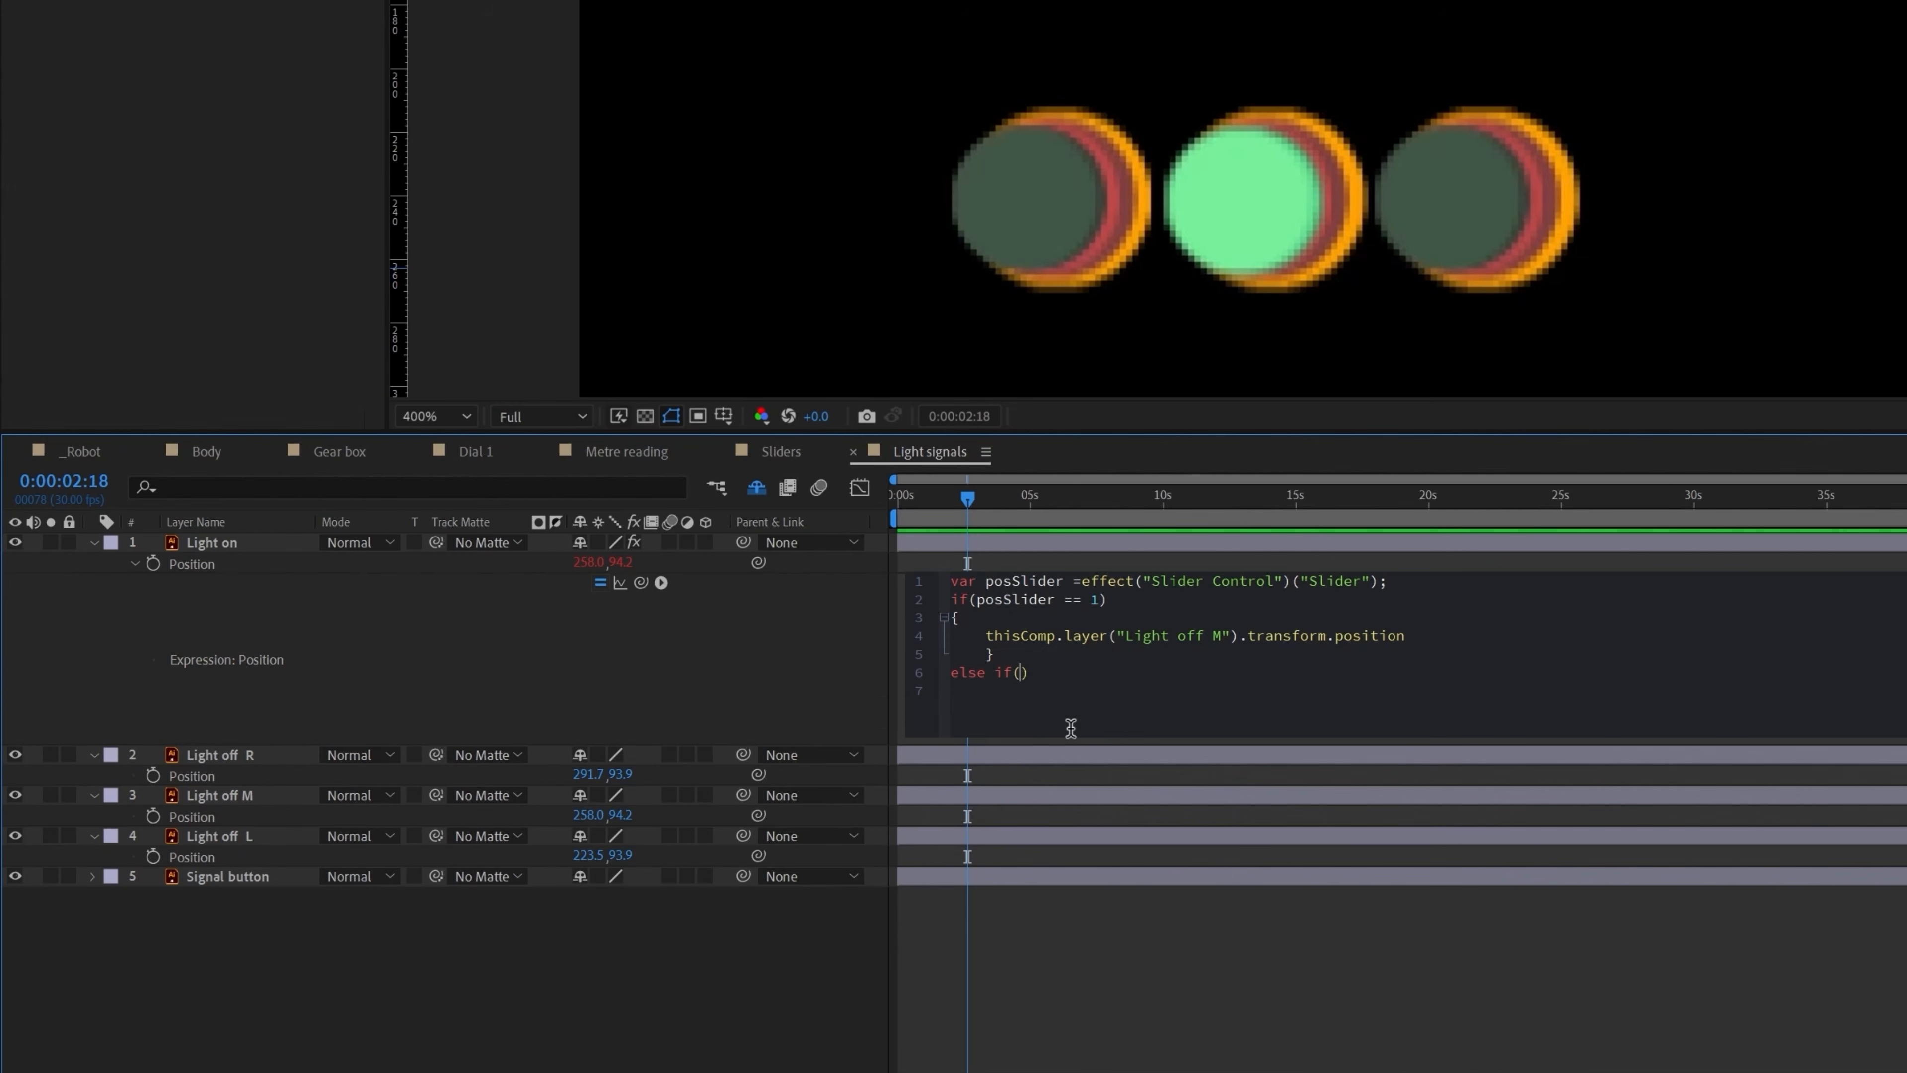
text(posSlider == 2)
click(1181, 675)
key(Return)
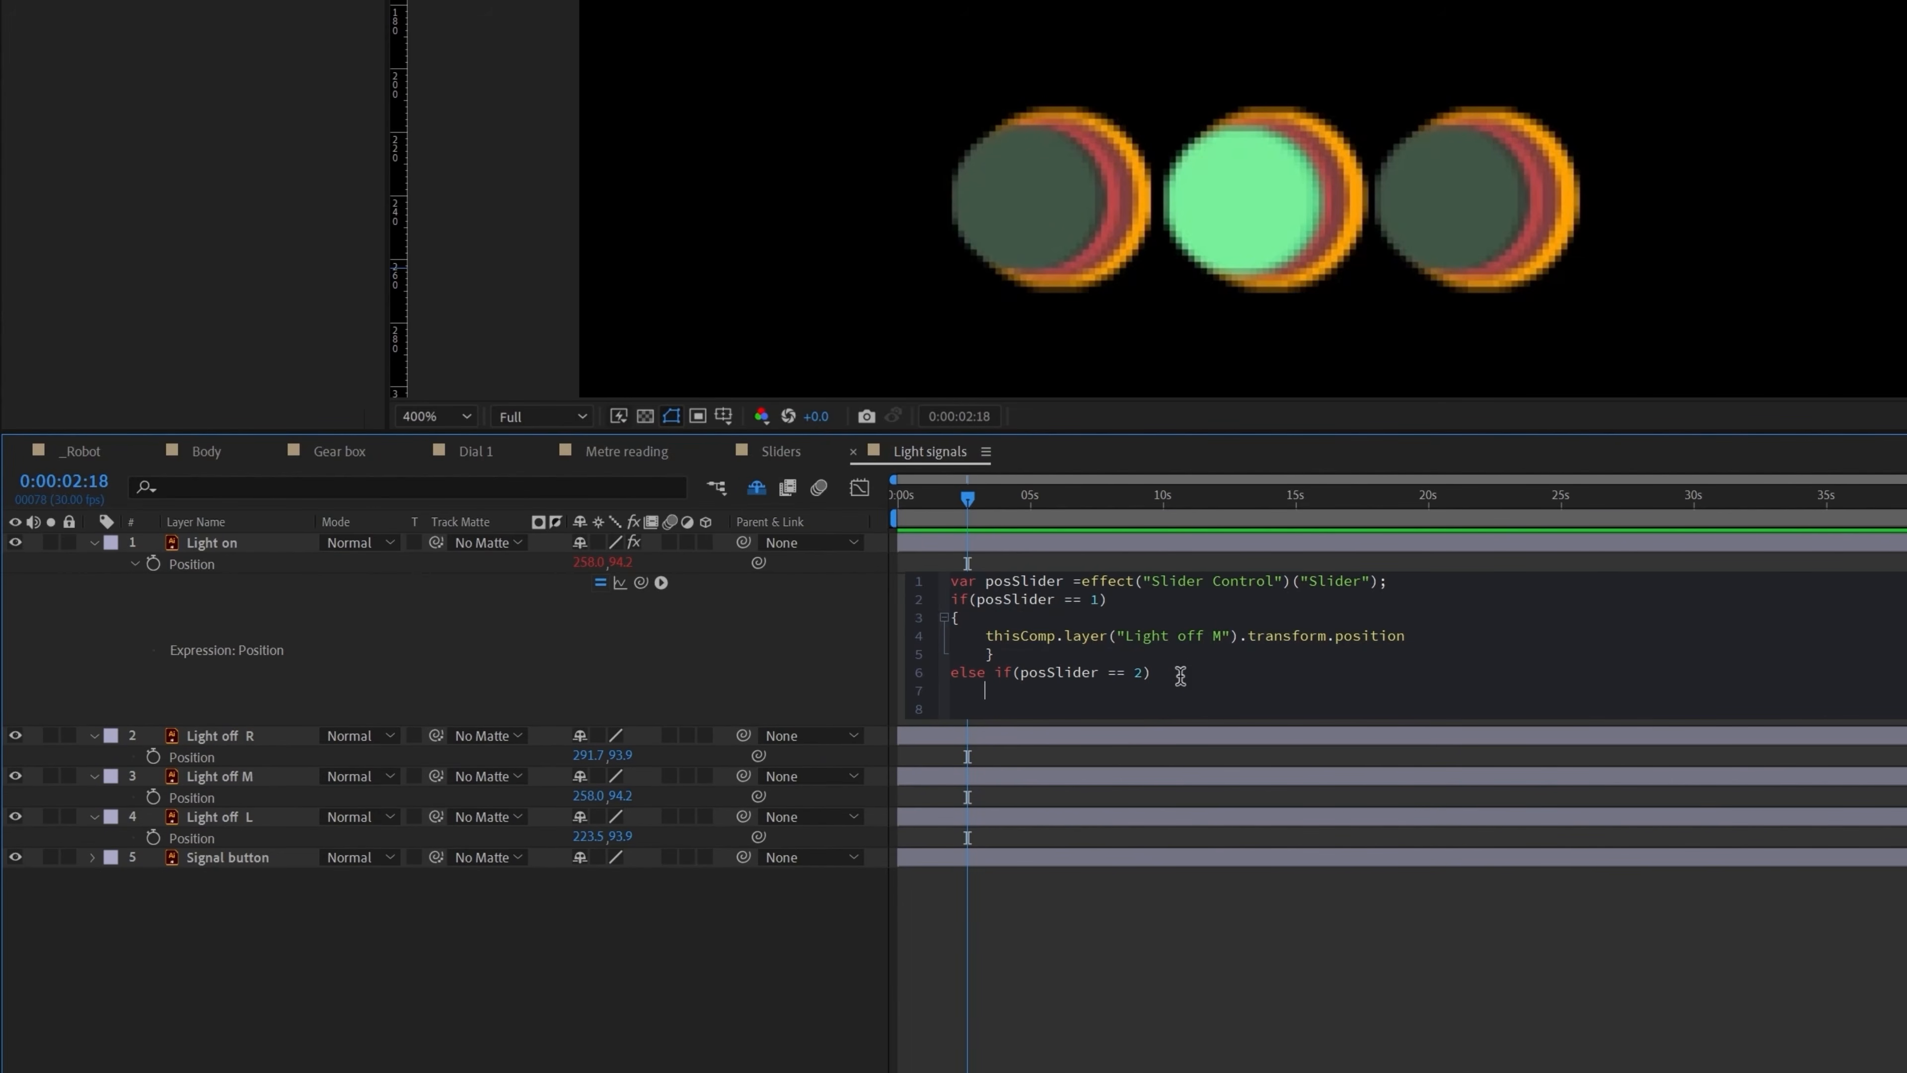
text({)
key(Return)
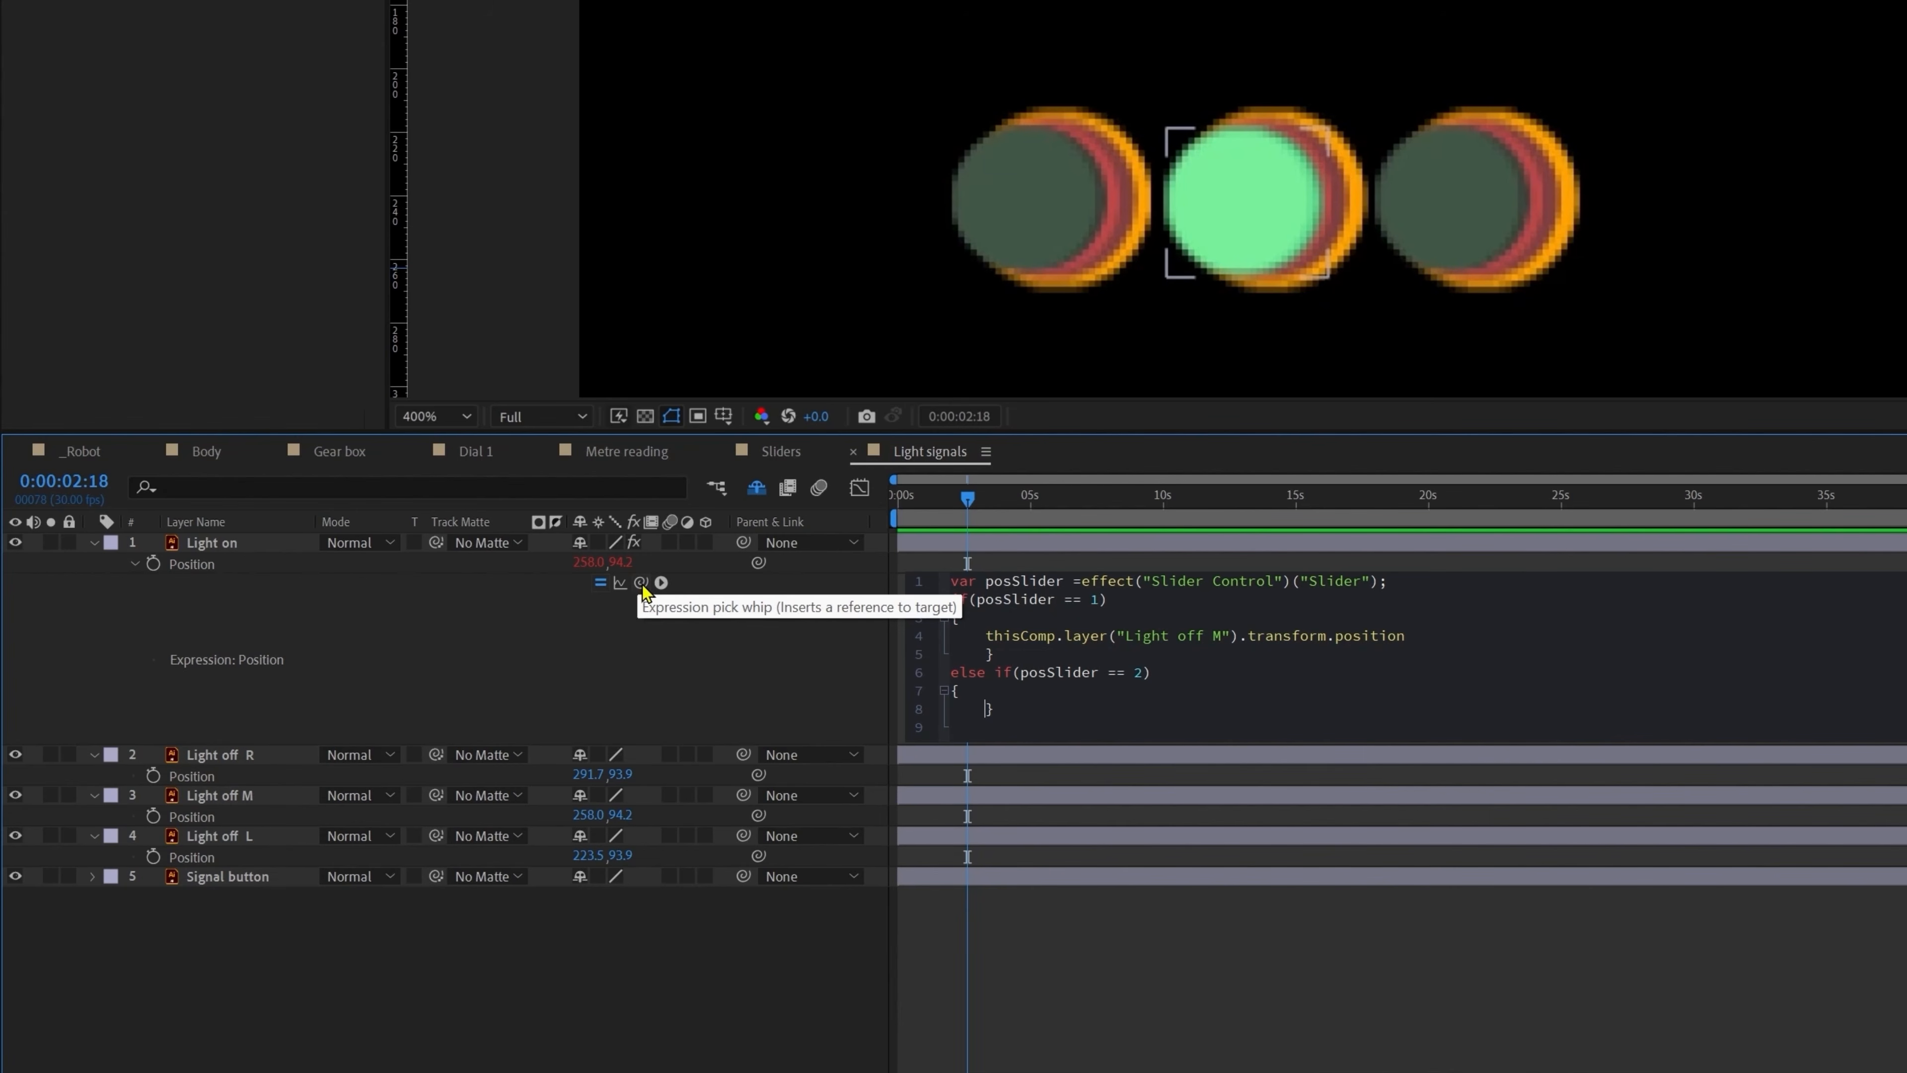
drag(640, 582, 212, 776)
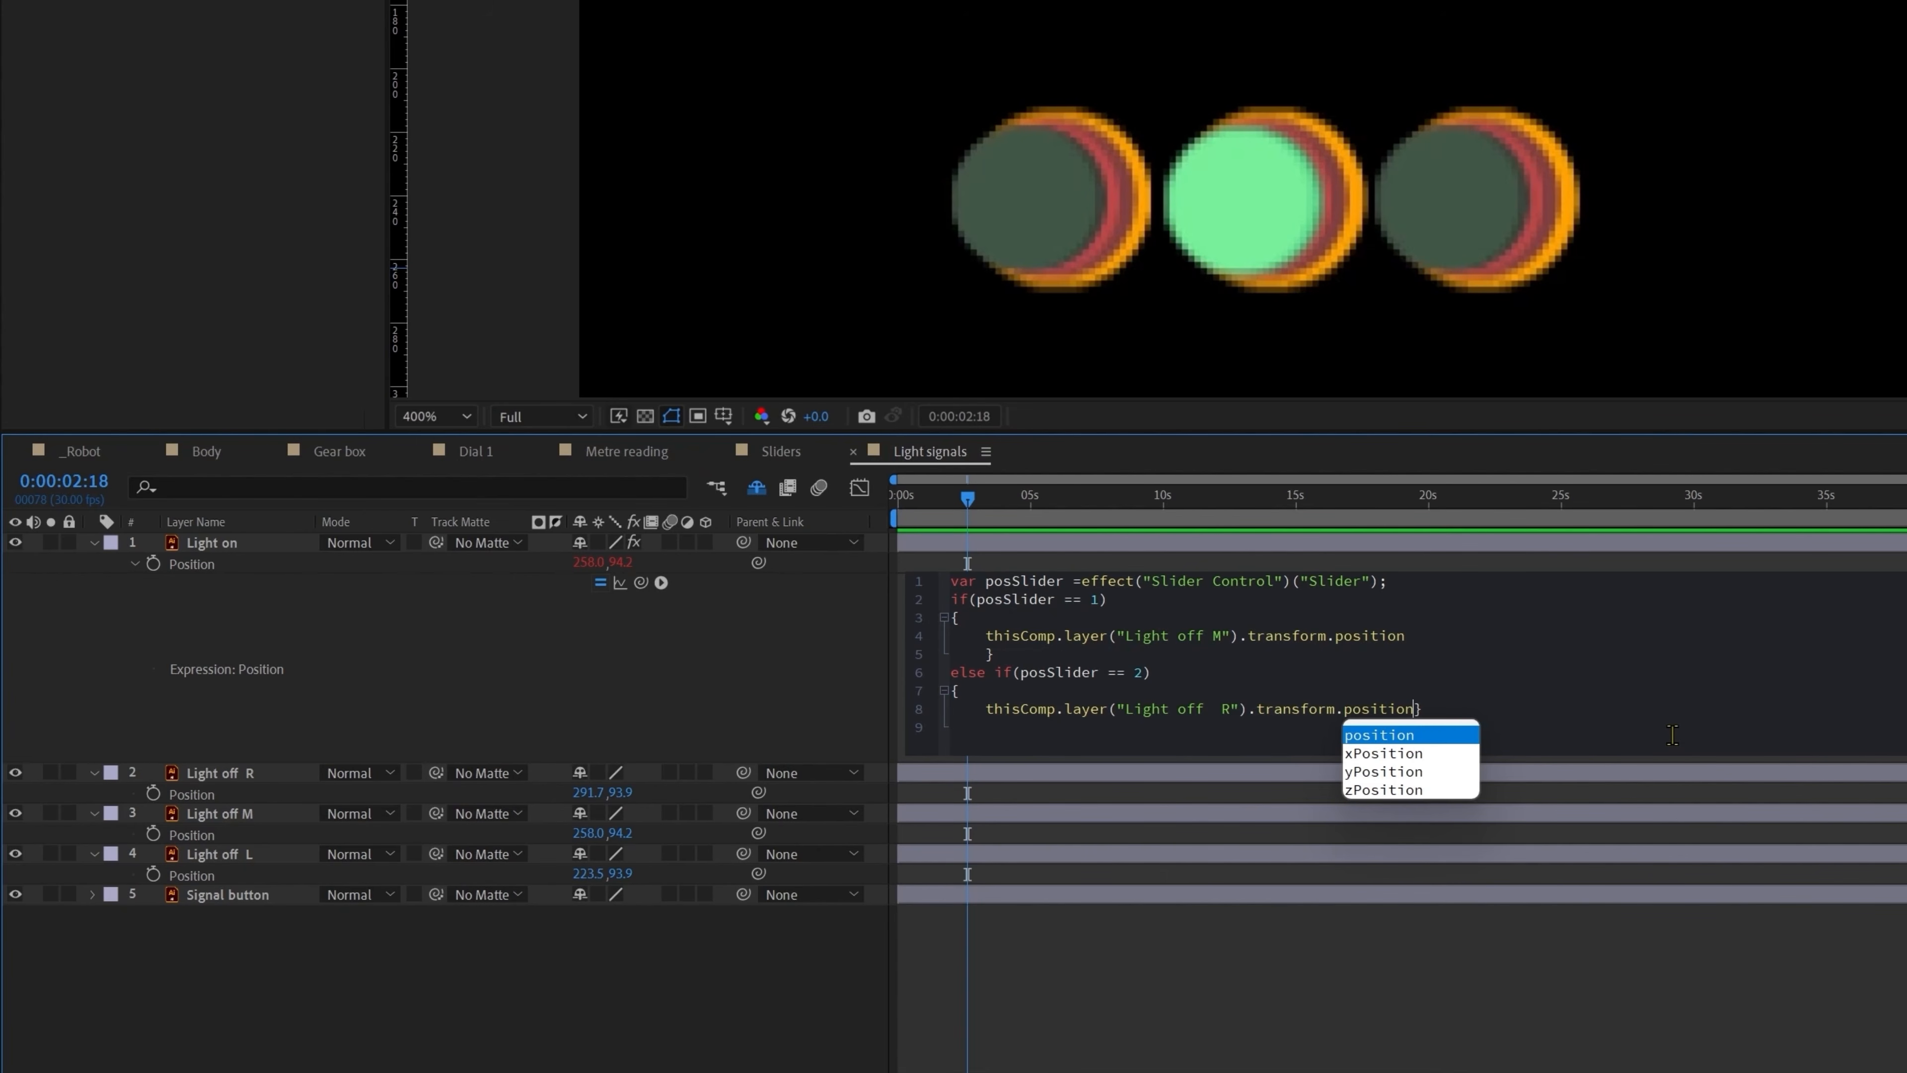
key(Return)
key(Return)
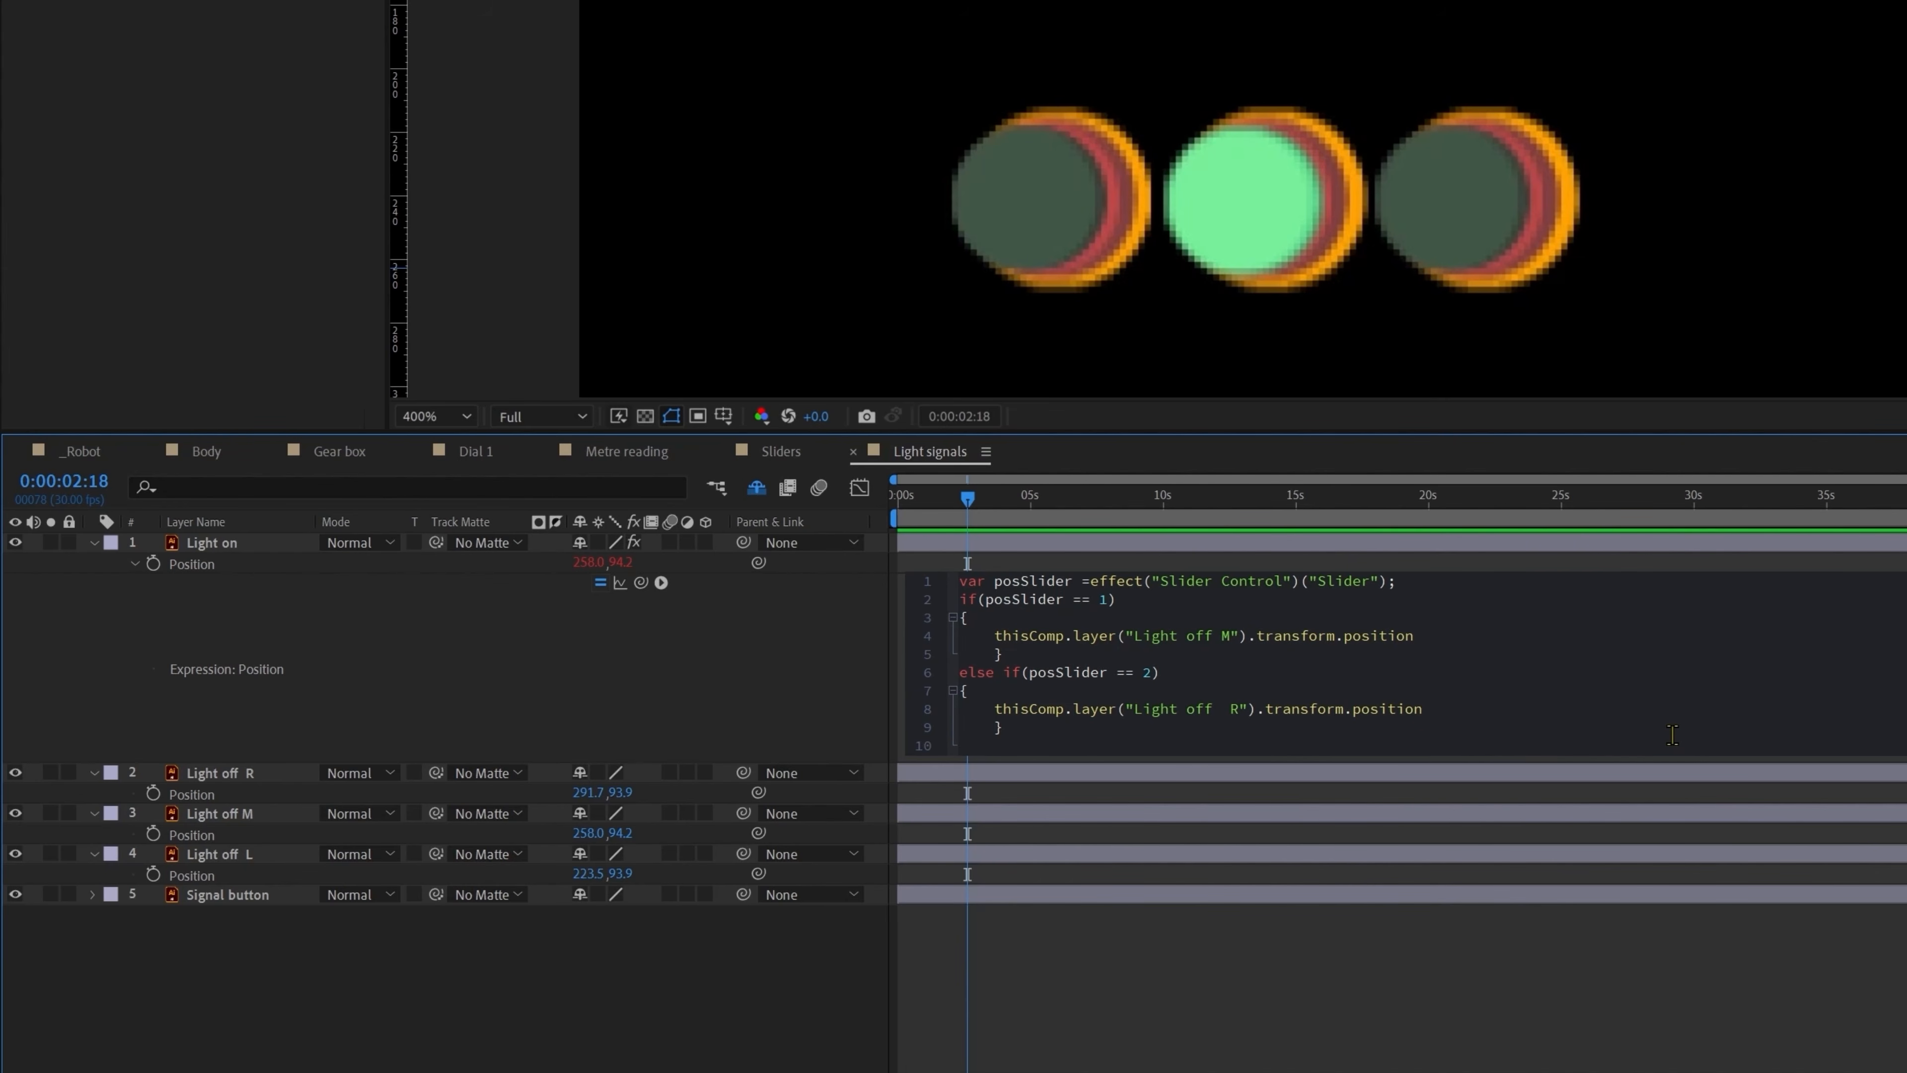
key(Return)
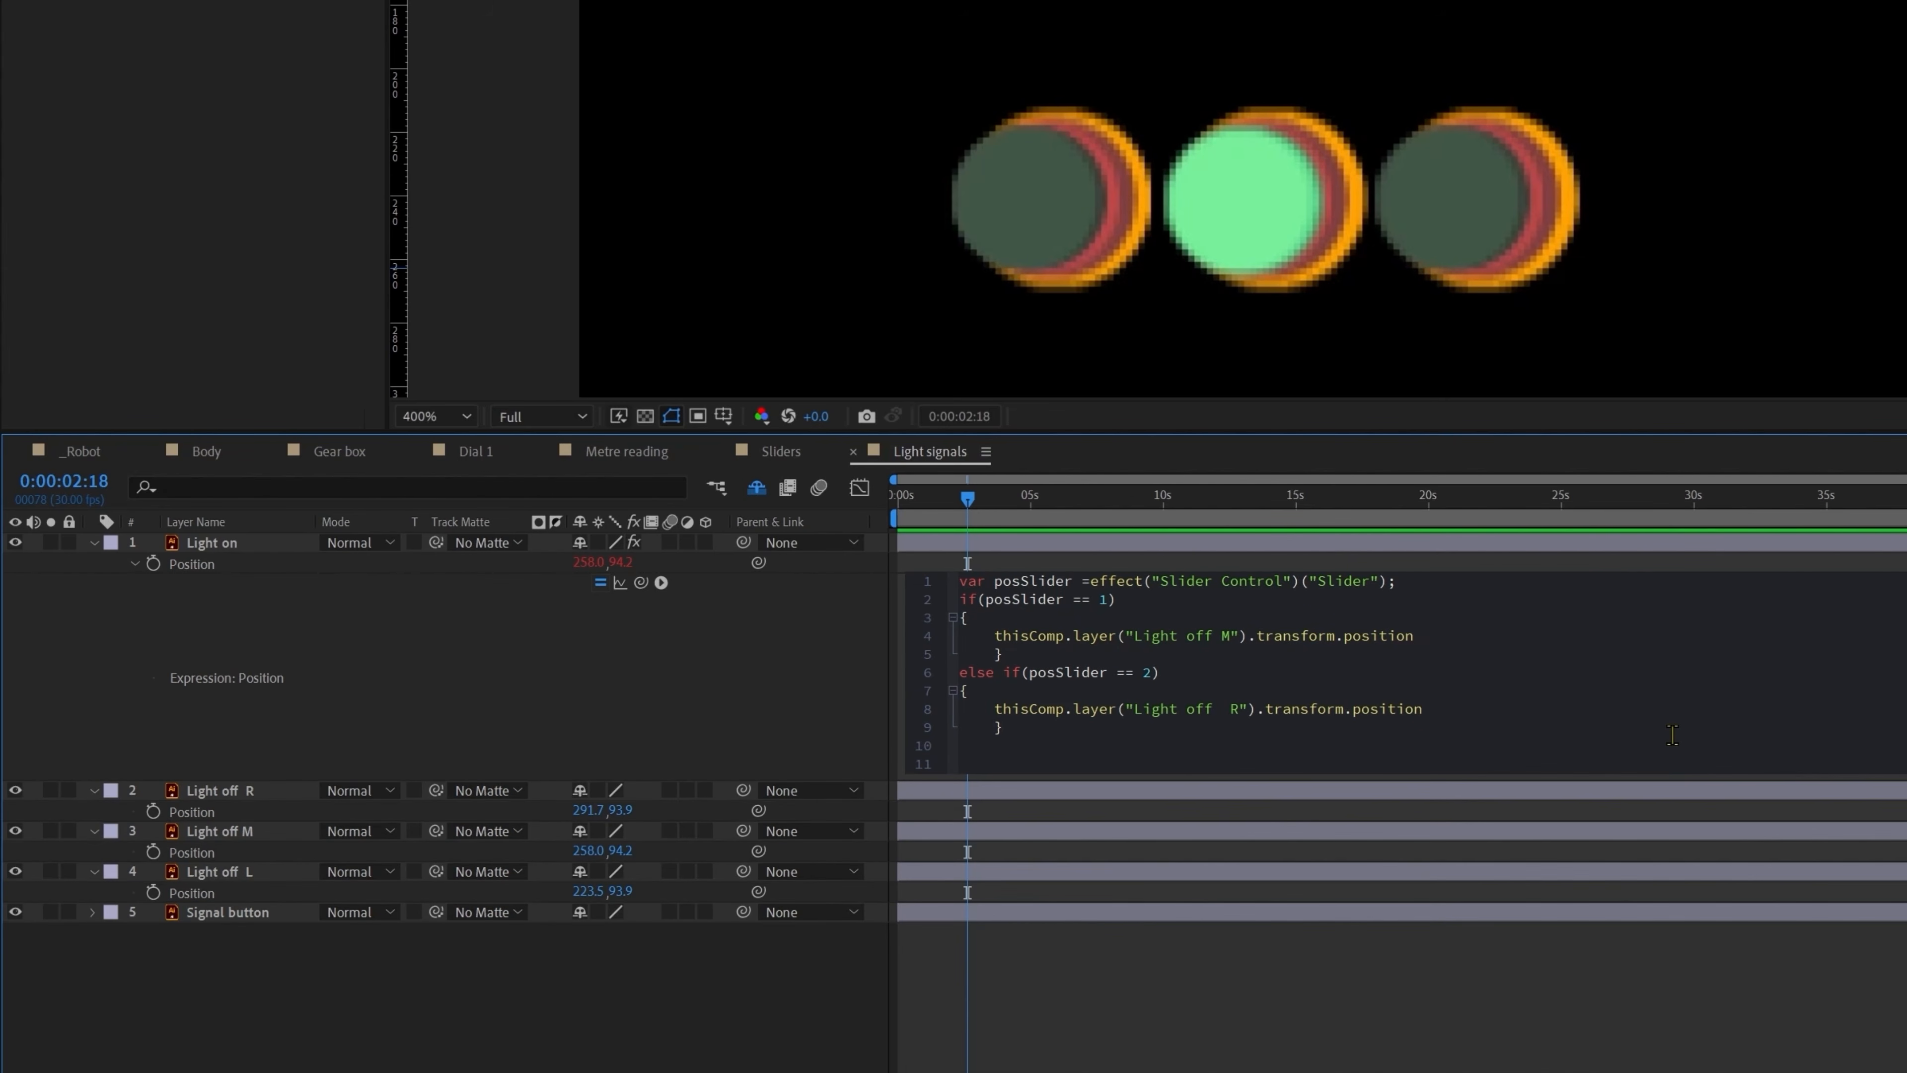
Step: Add a final else branch that returns Light off L's position
text(else)
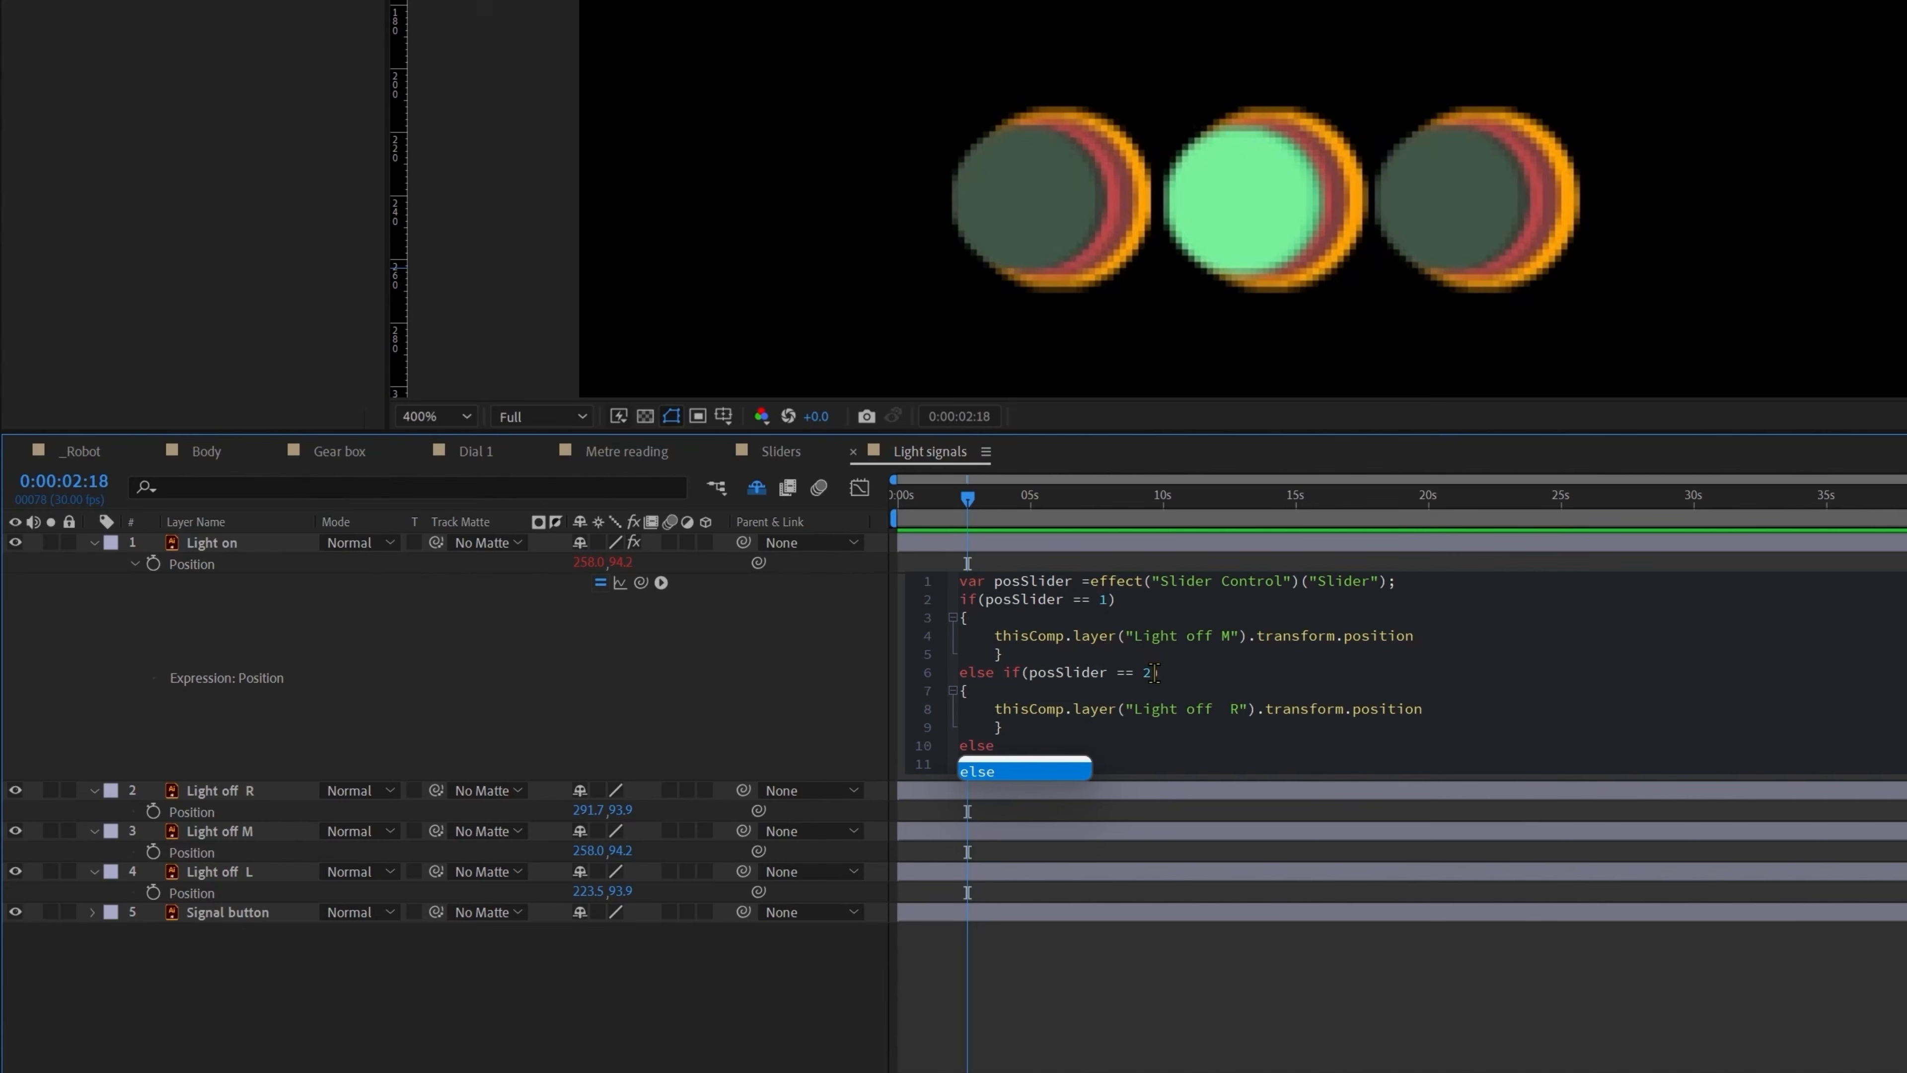
key(Return)
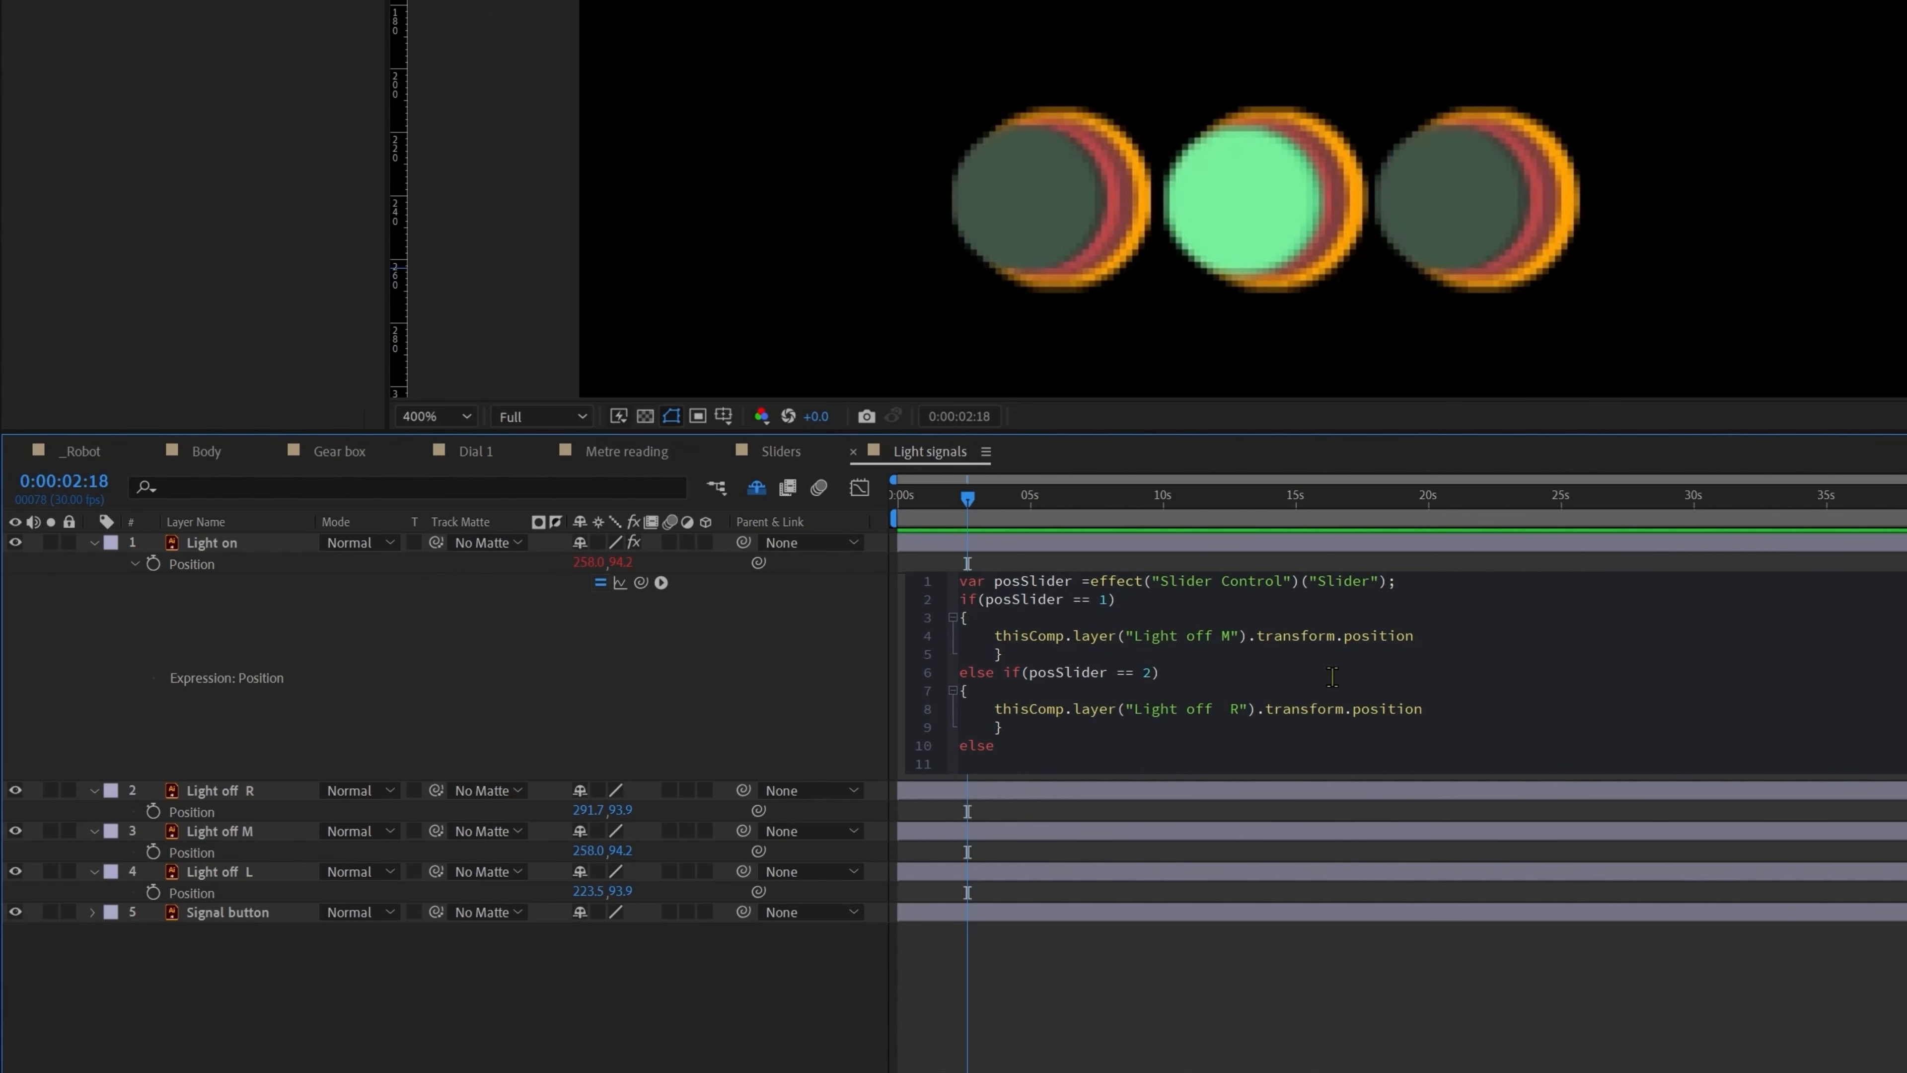
key(Return)
text({})
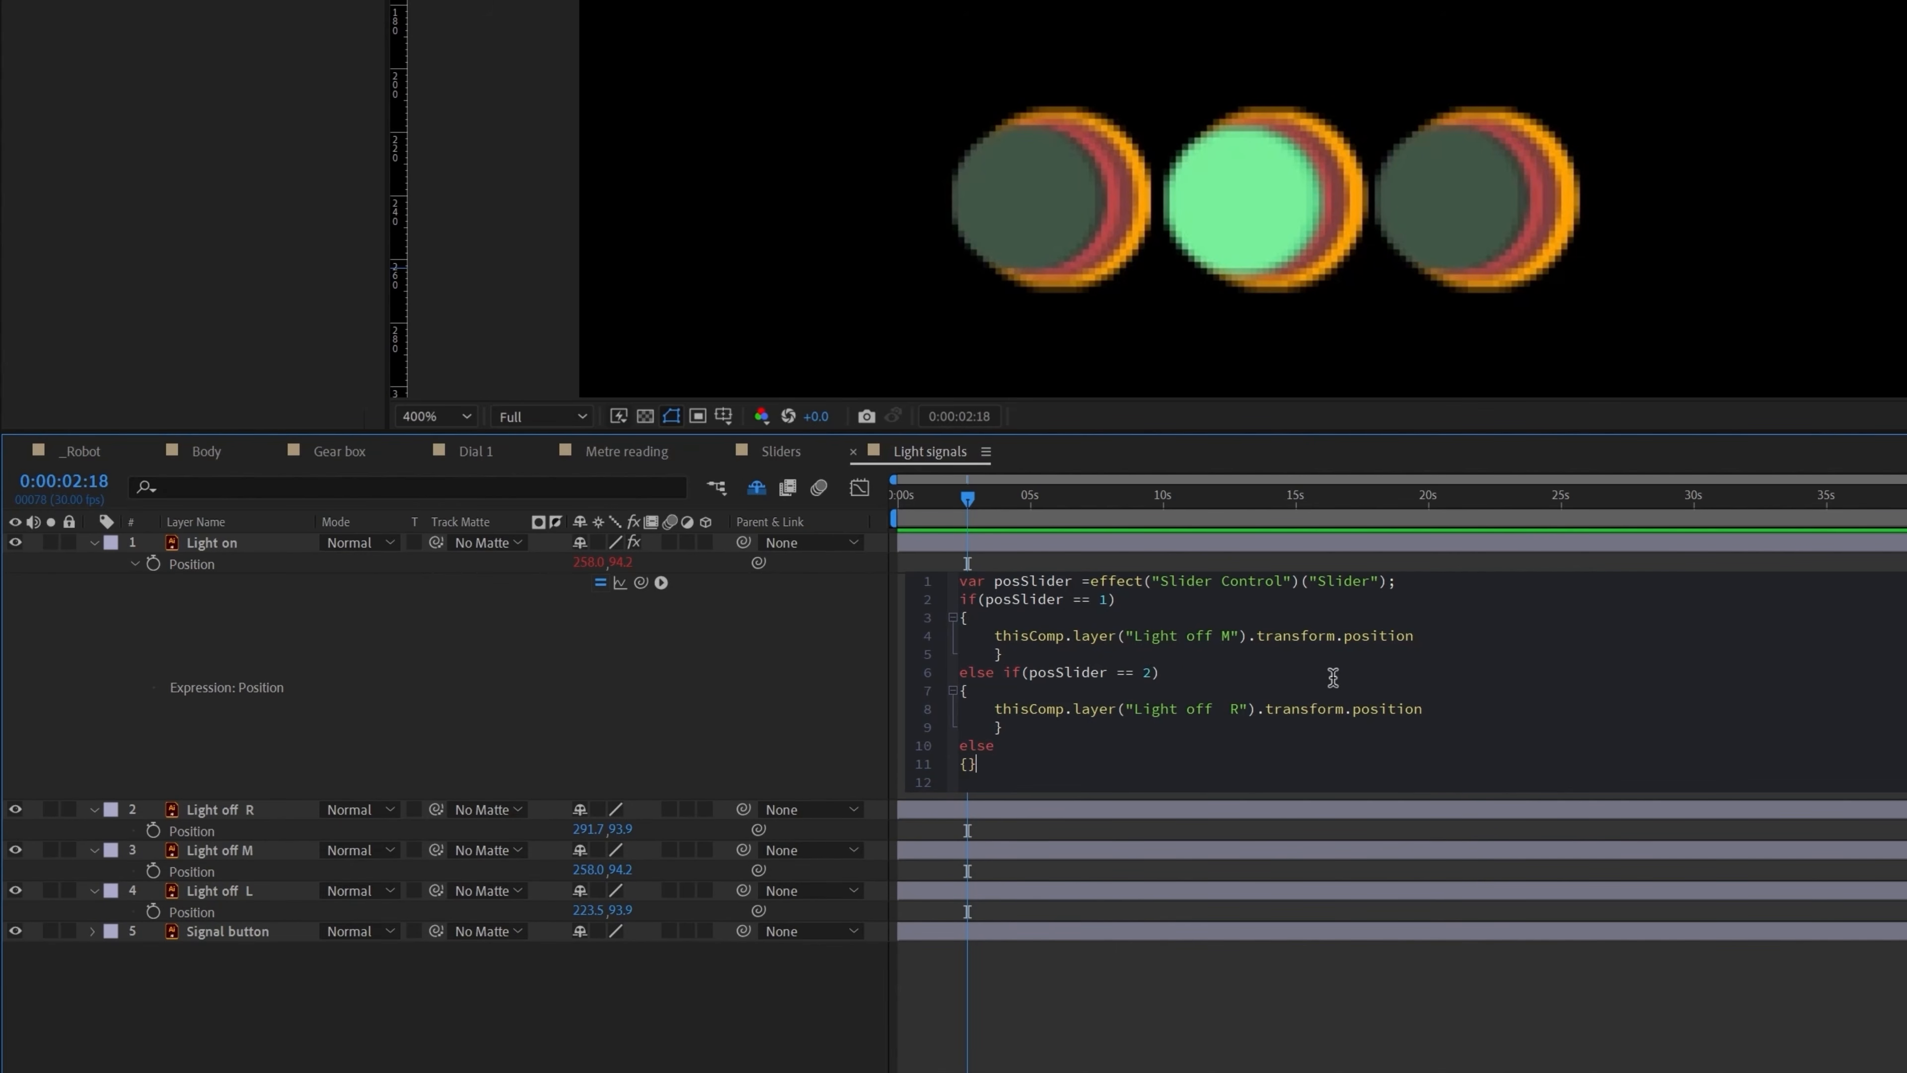
key(Return)
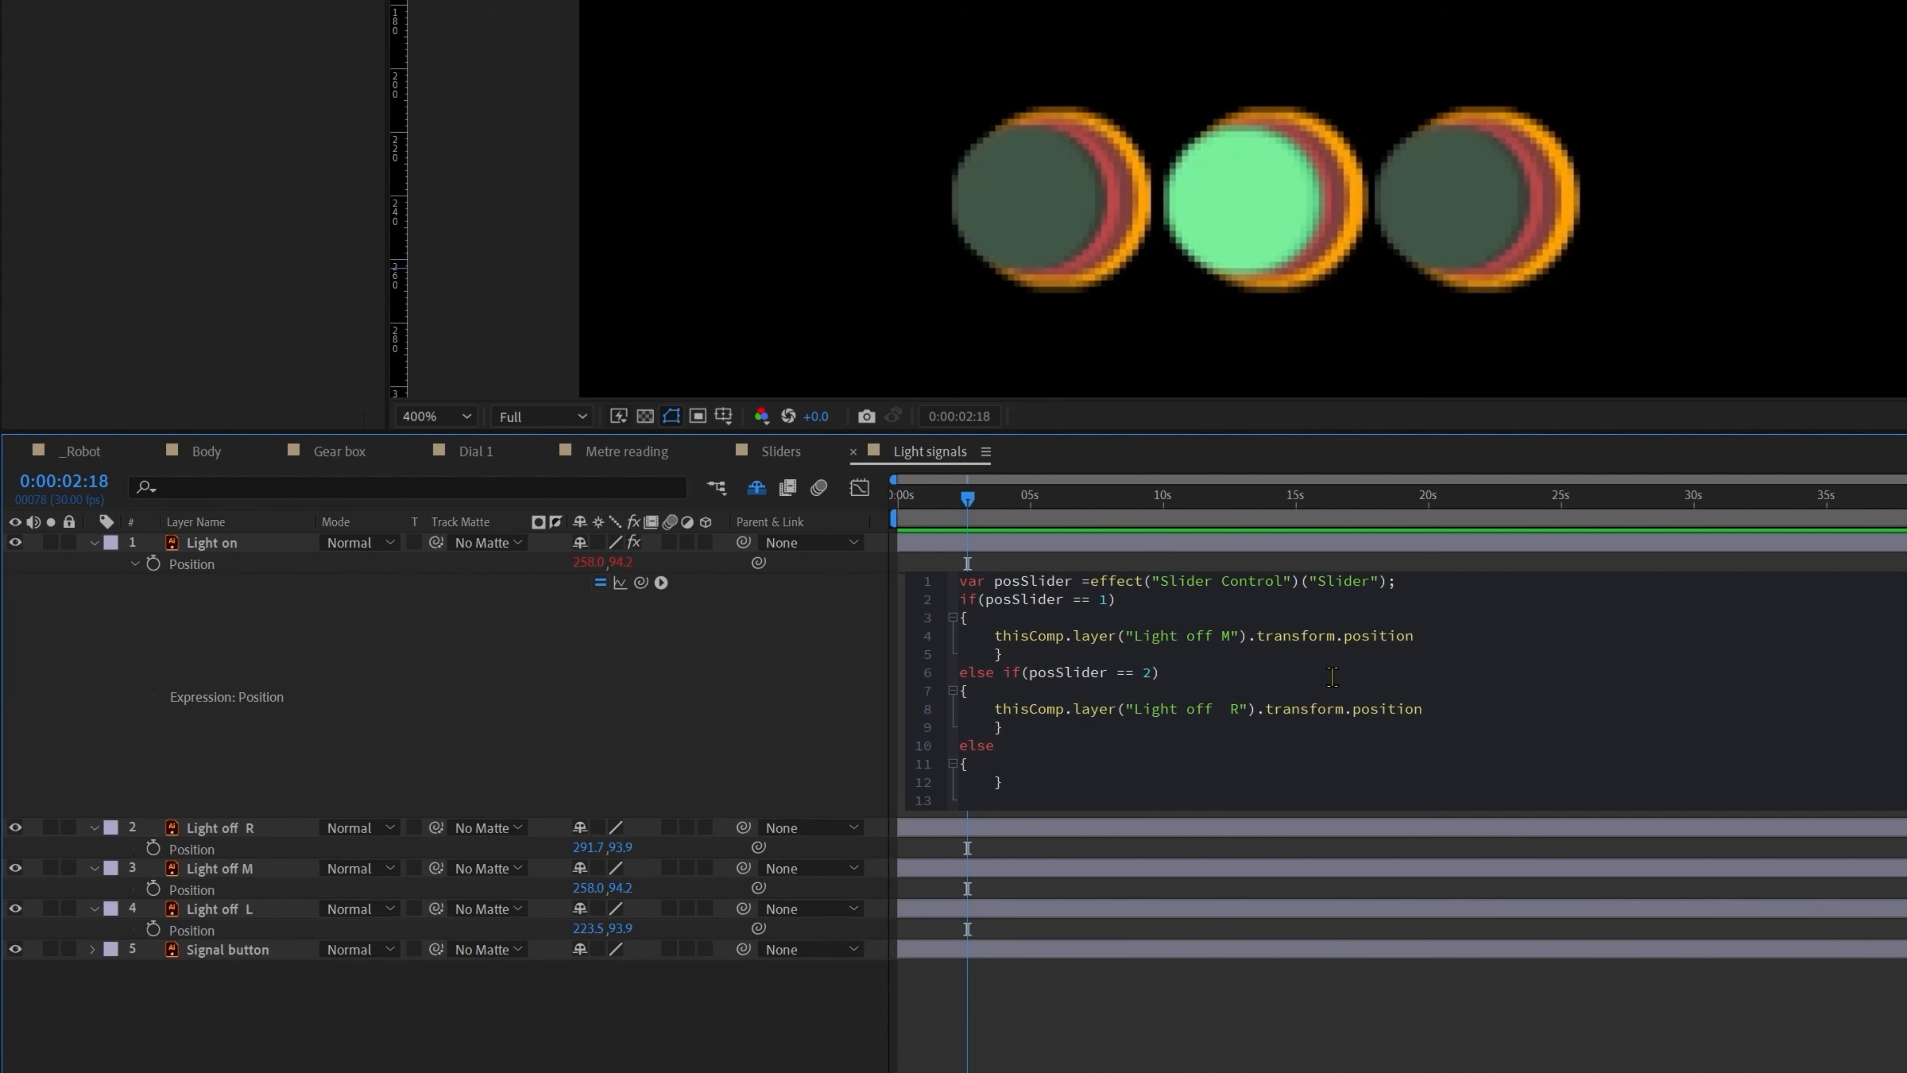
drag(641, 582, 214, 909)
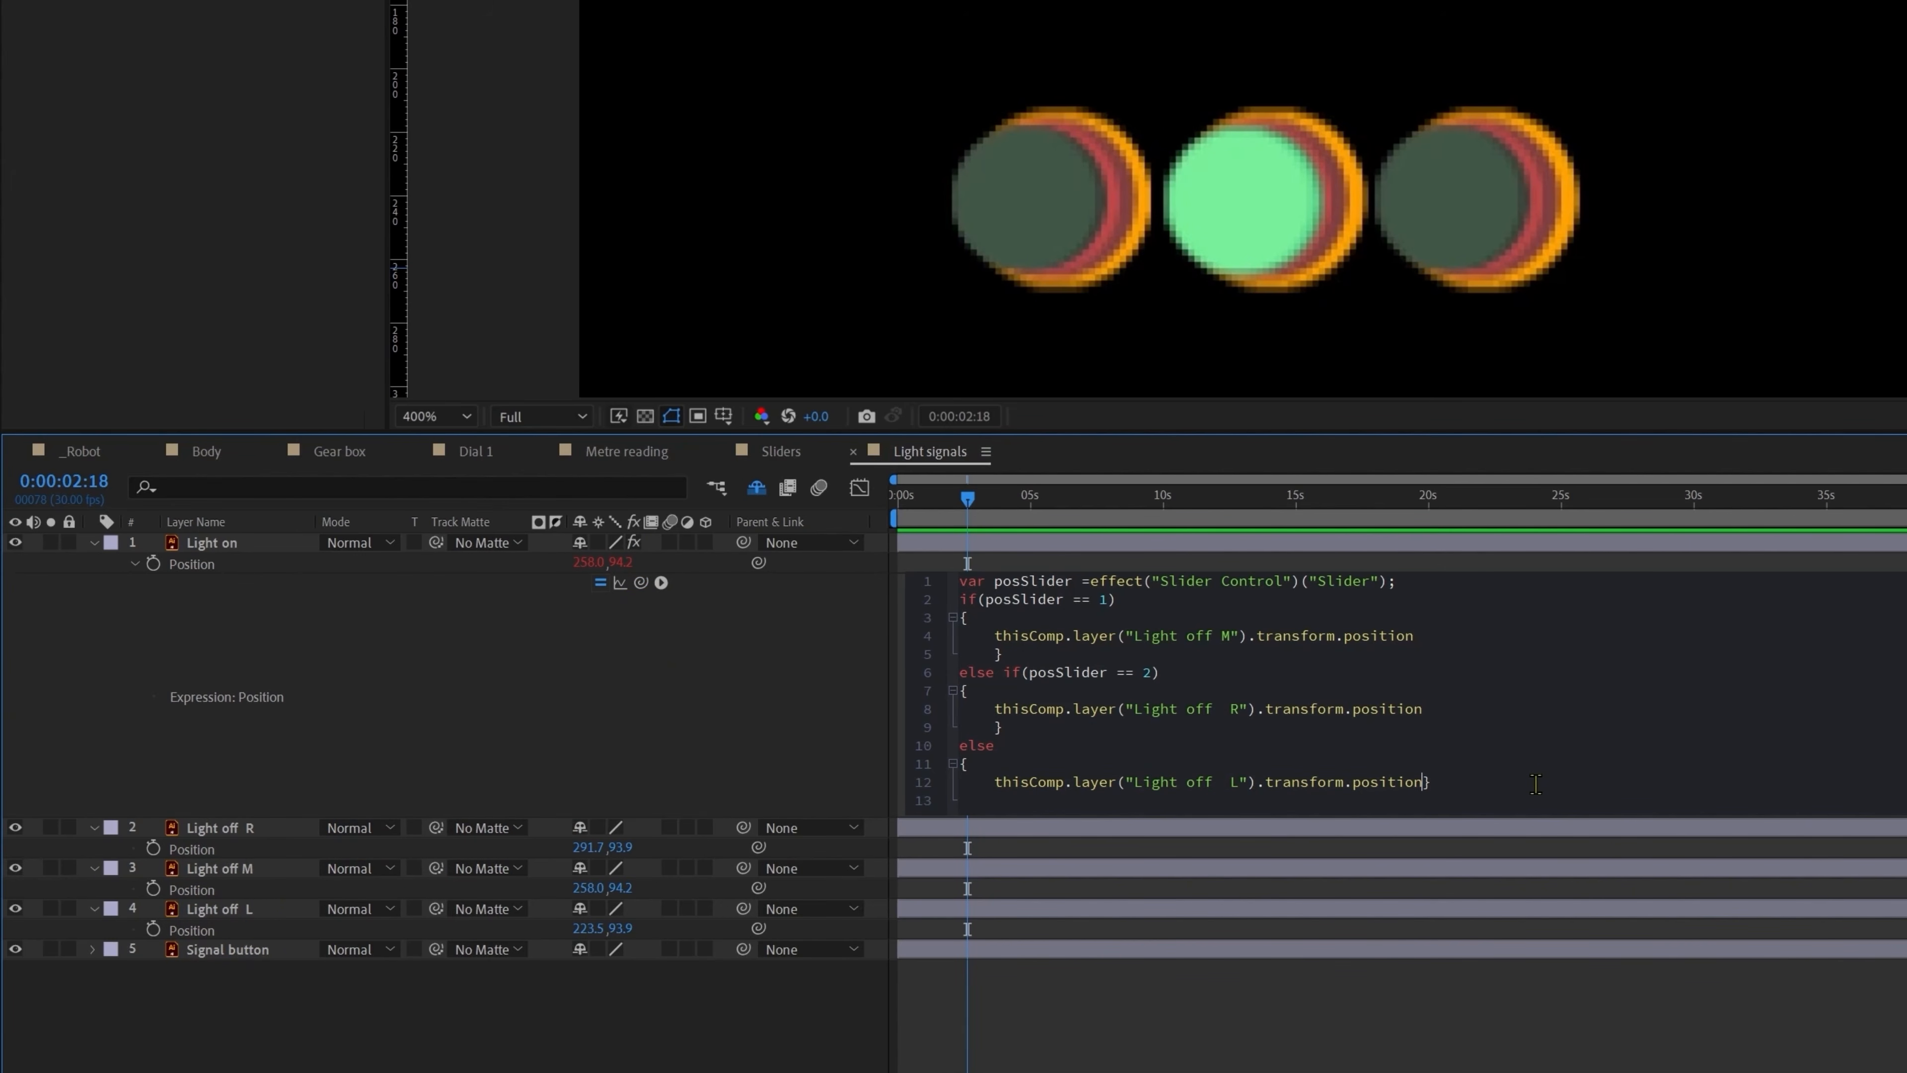
key(Return)
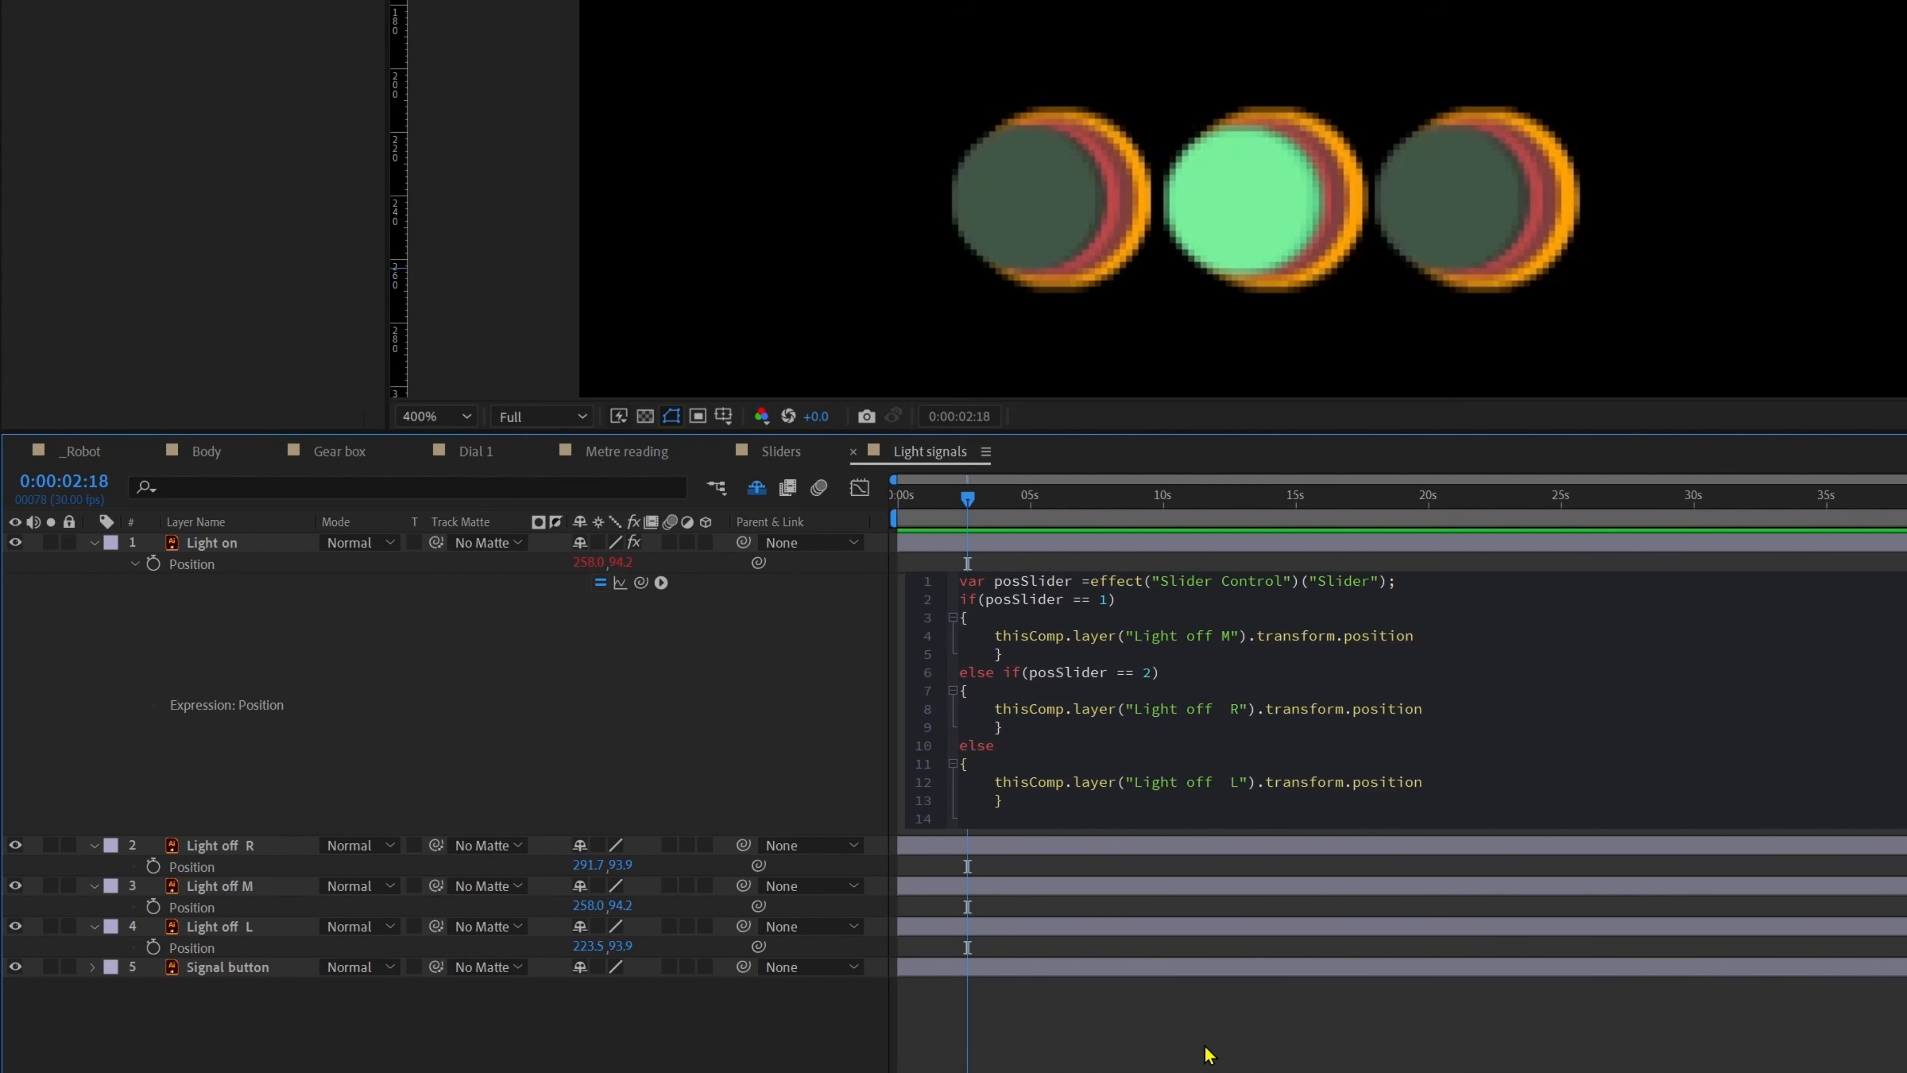
Step: Insert posterizeTime(12) as the first line of Light on's Position expression and preview the signal light
click(1214, 1026)
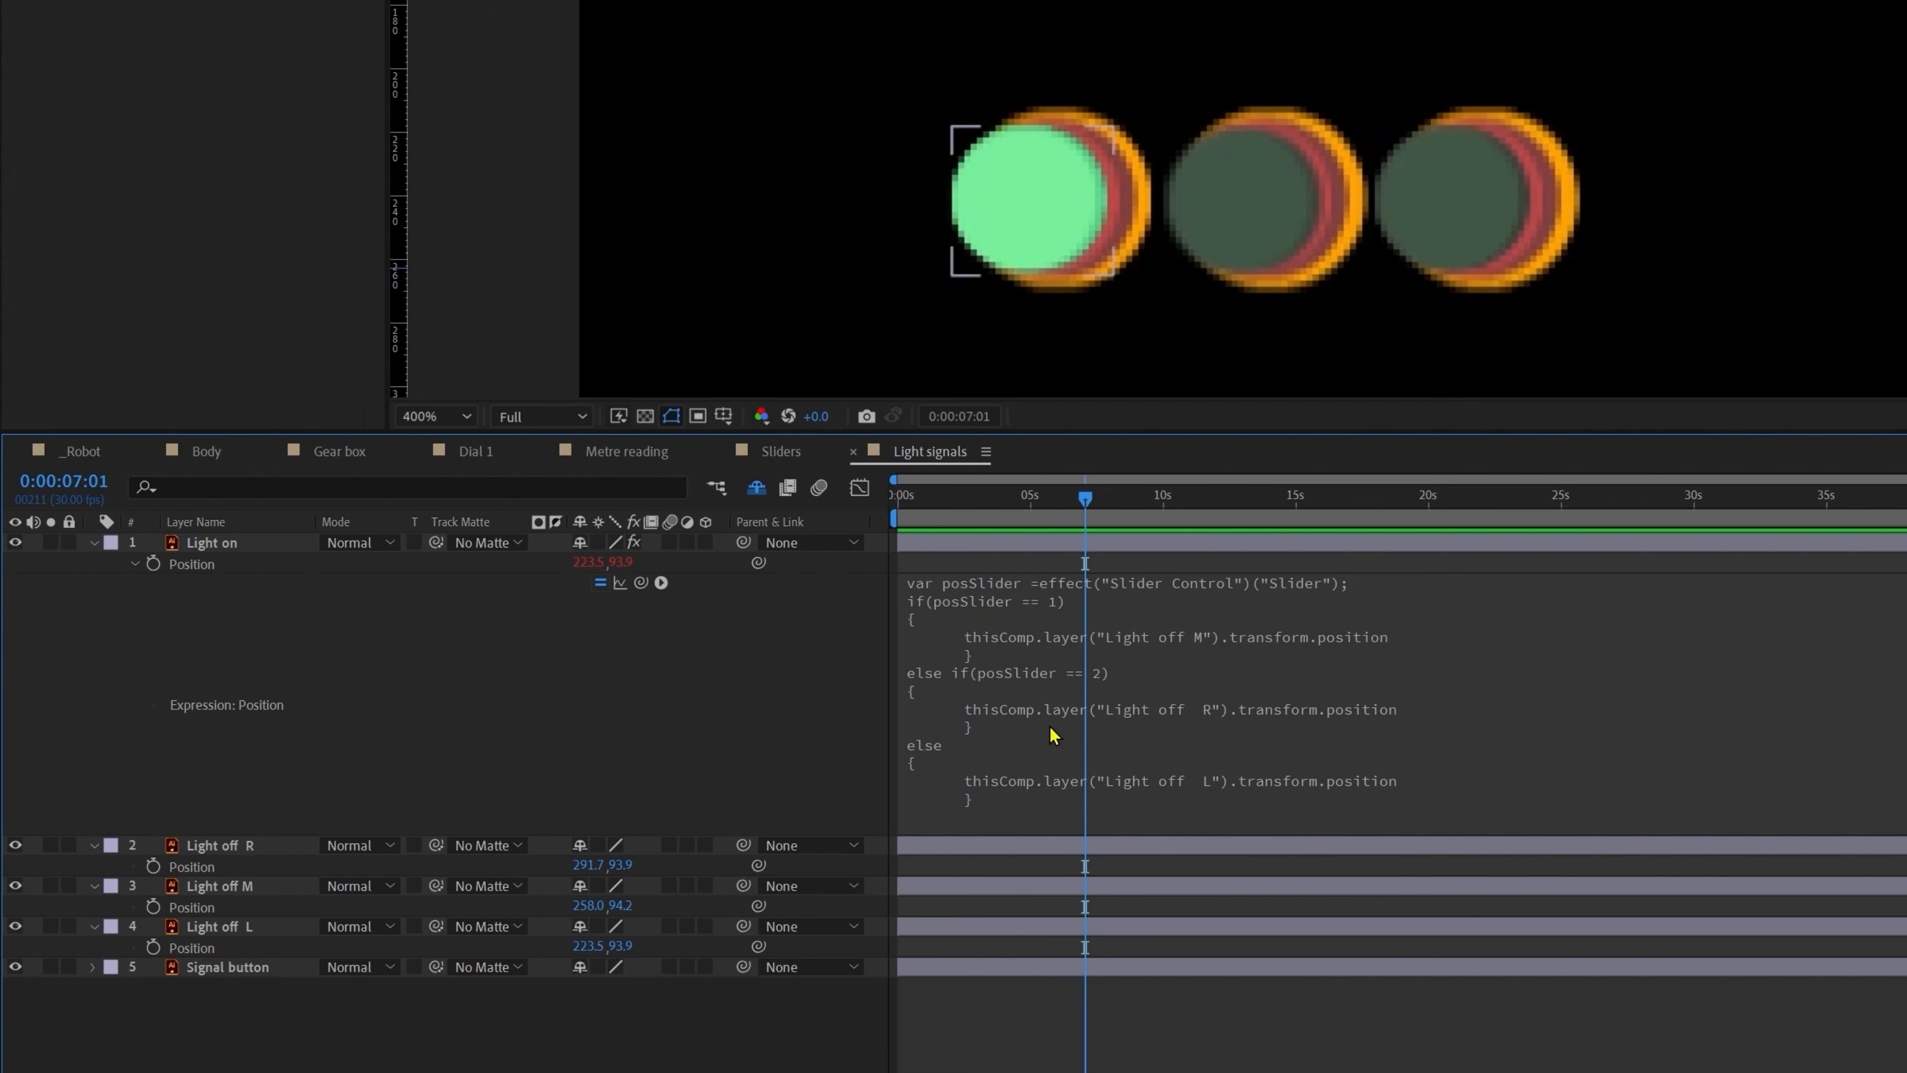
click(970, 604)
click(1416, 581)
key(Return)
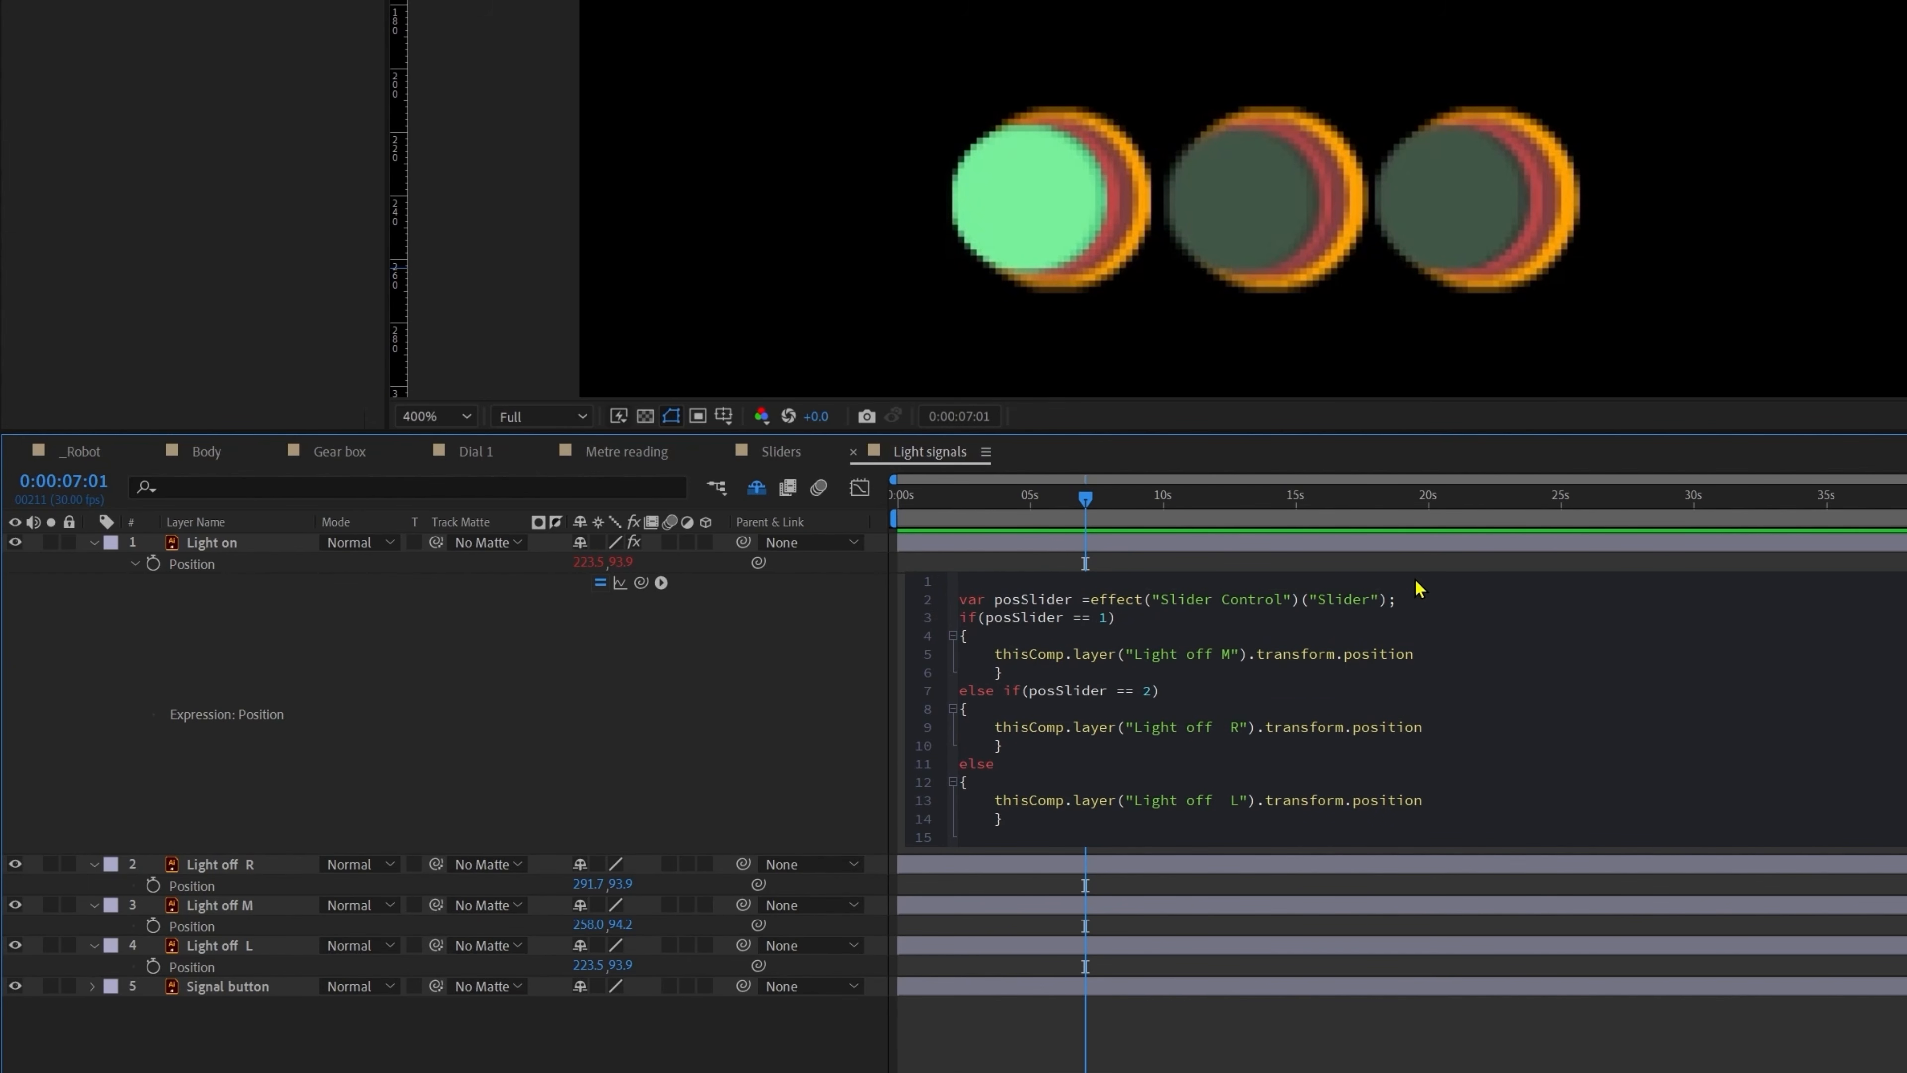
text(posterizeTime()12)
key(KP_Enter)
key(space)
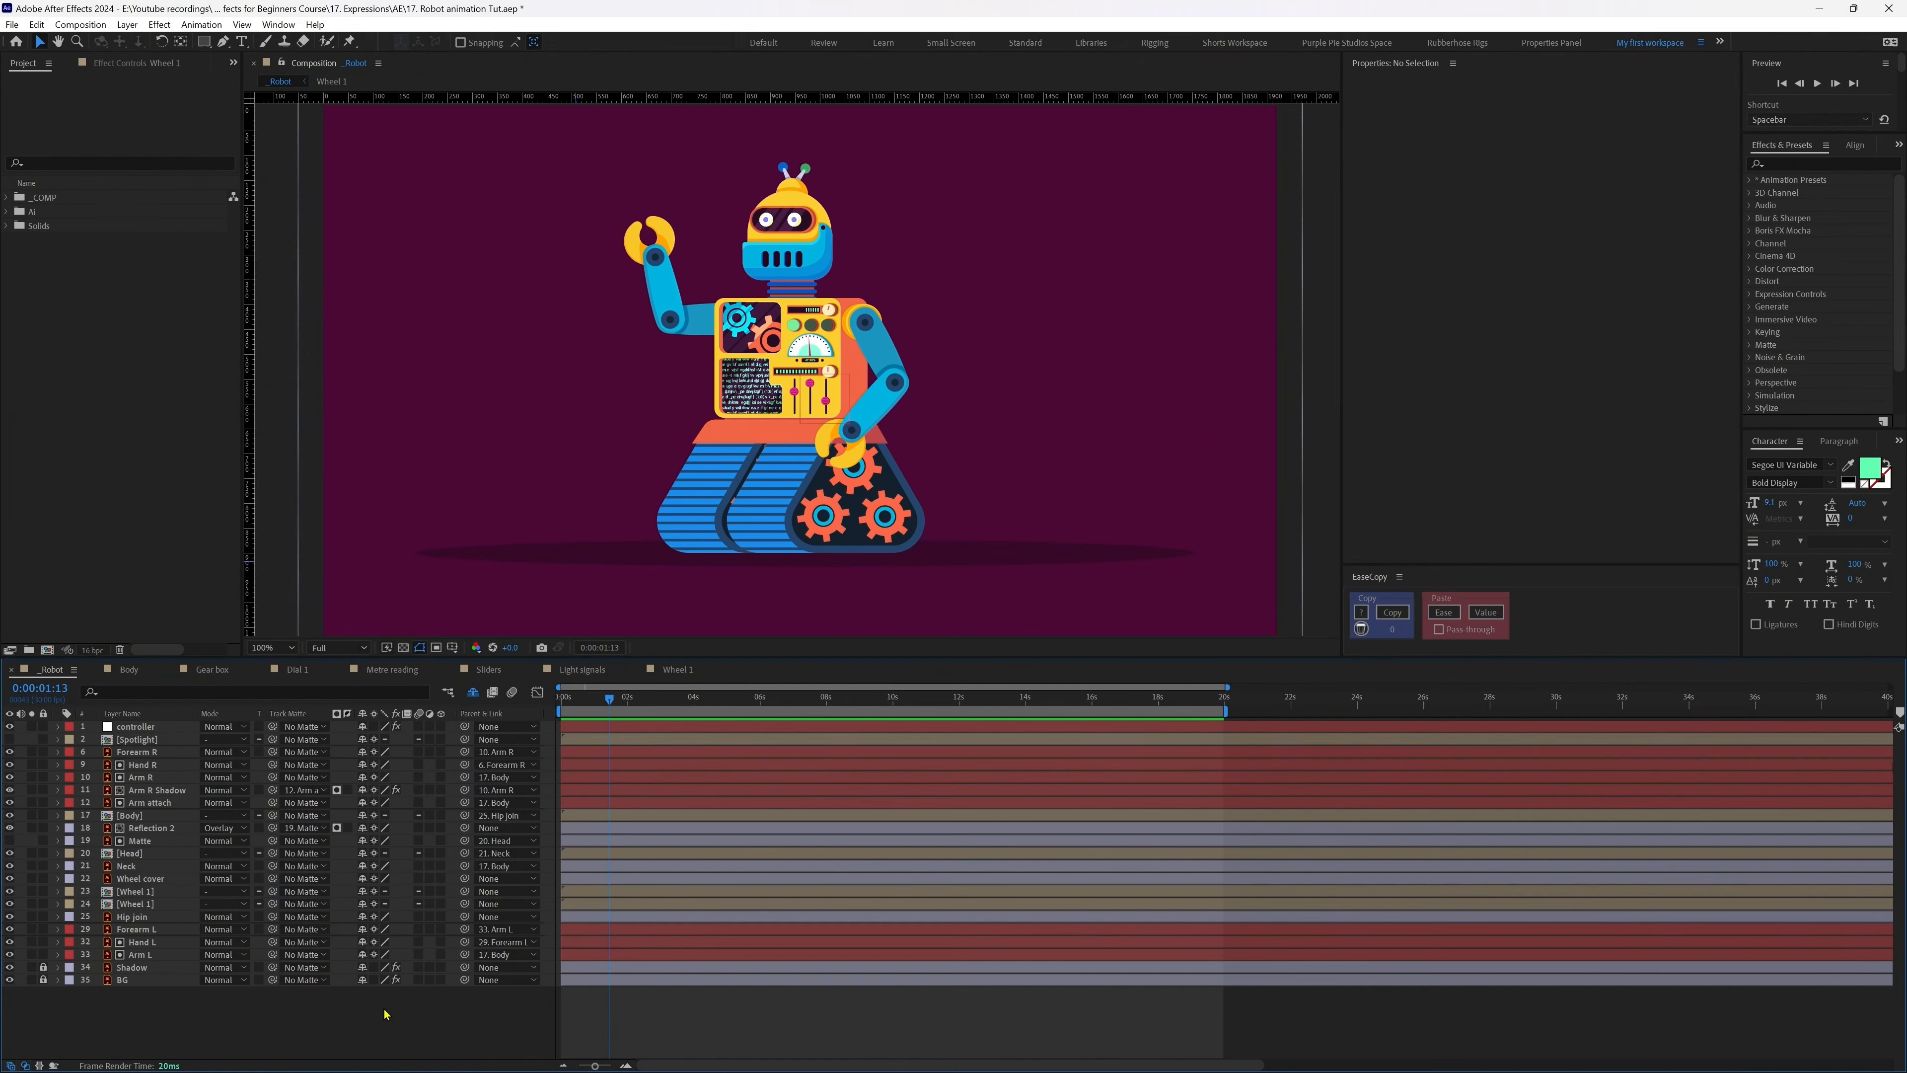
Step: Open the Wheel 1 precomp, preview the spinning gears, and undo an accidental Wheel stripes move
double_click(136, 893)
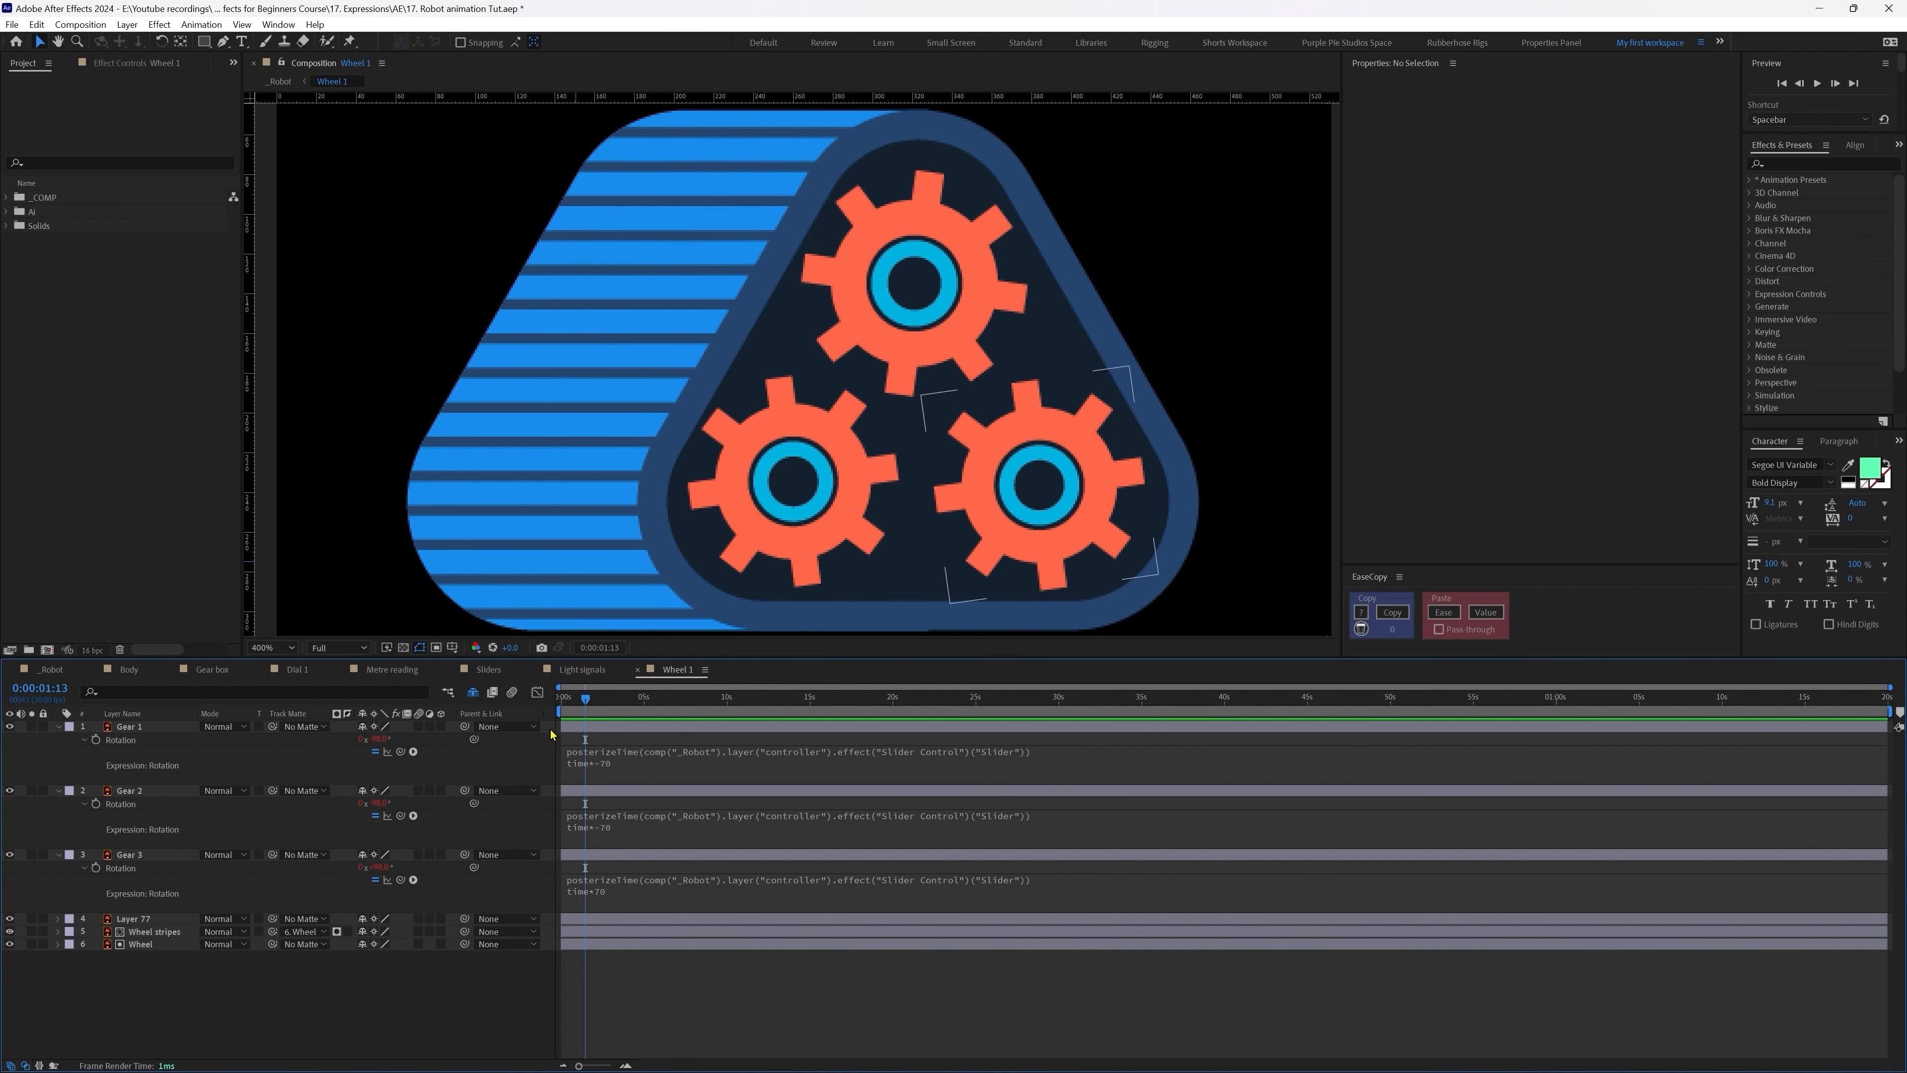
key(space)
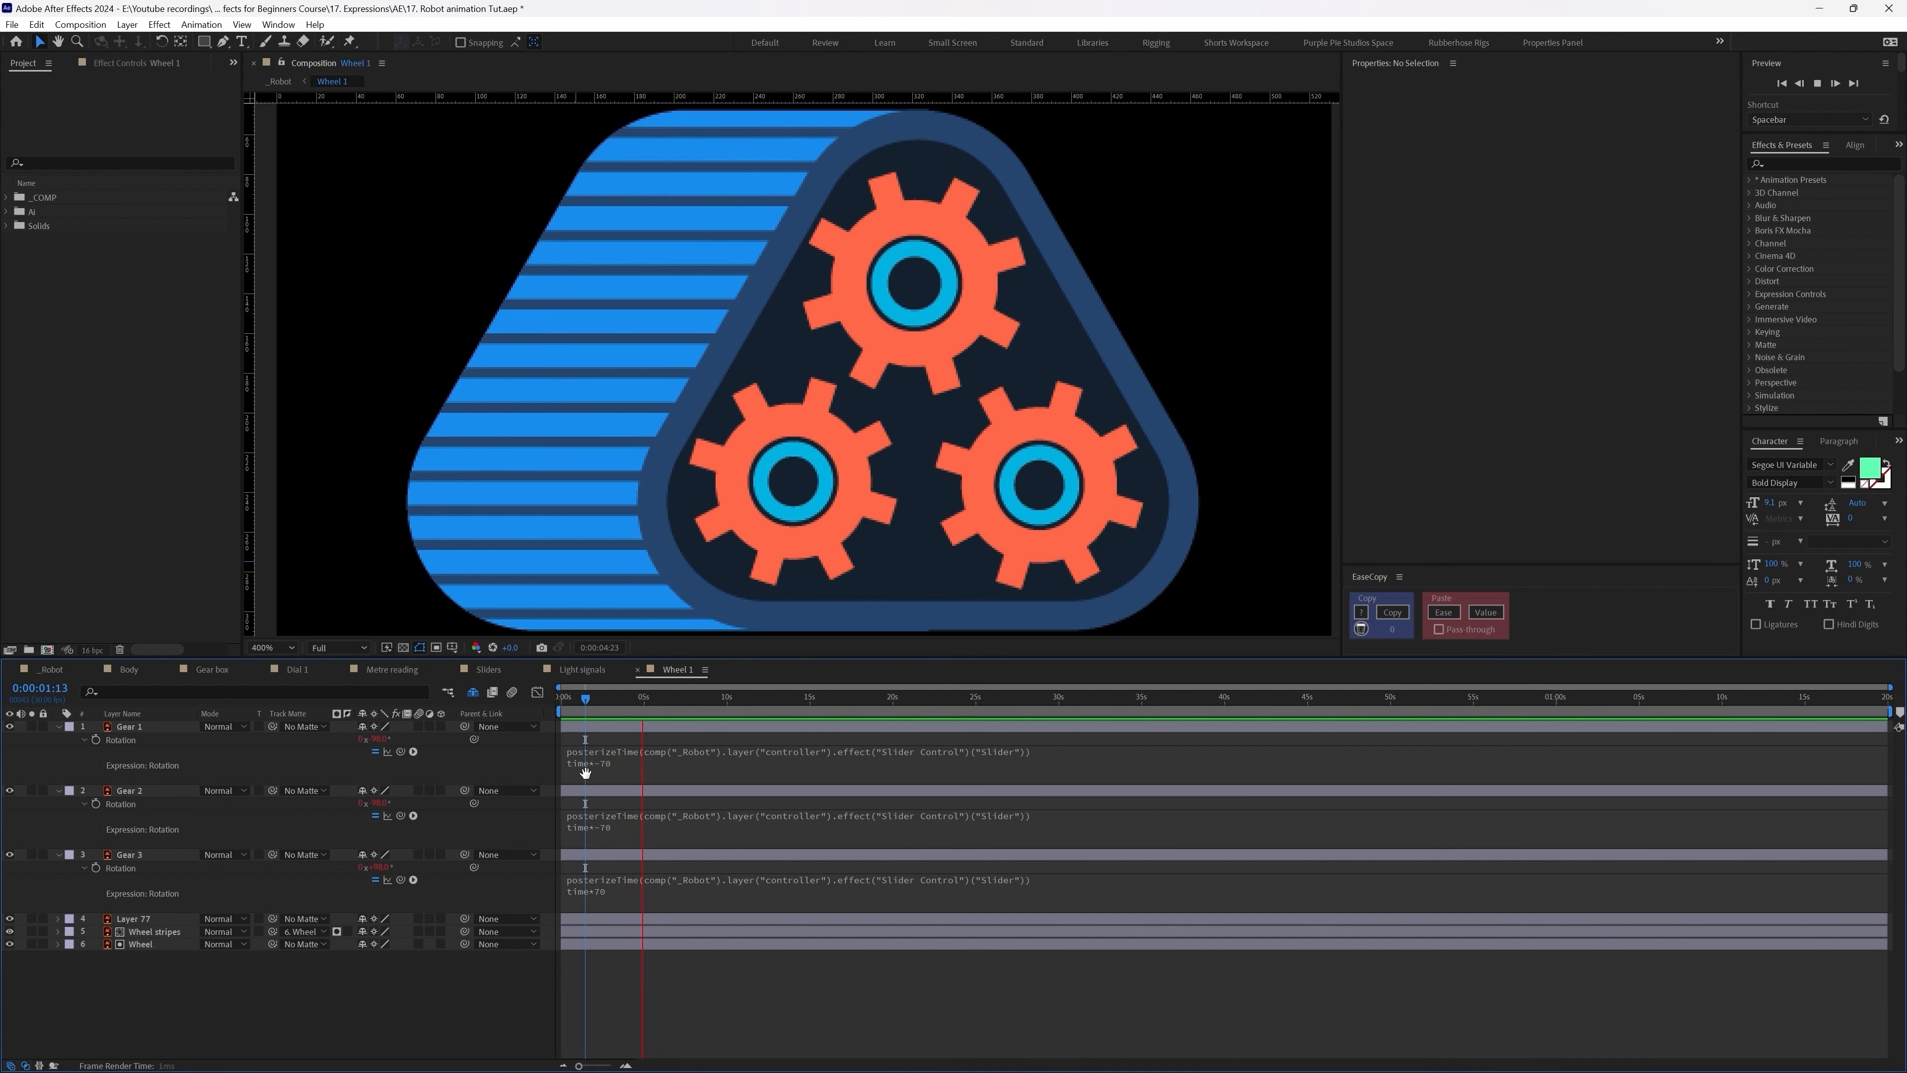
key(space)
click(154, 932)
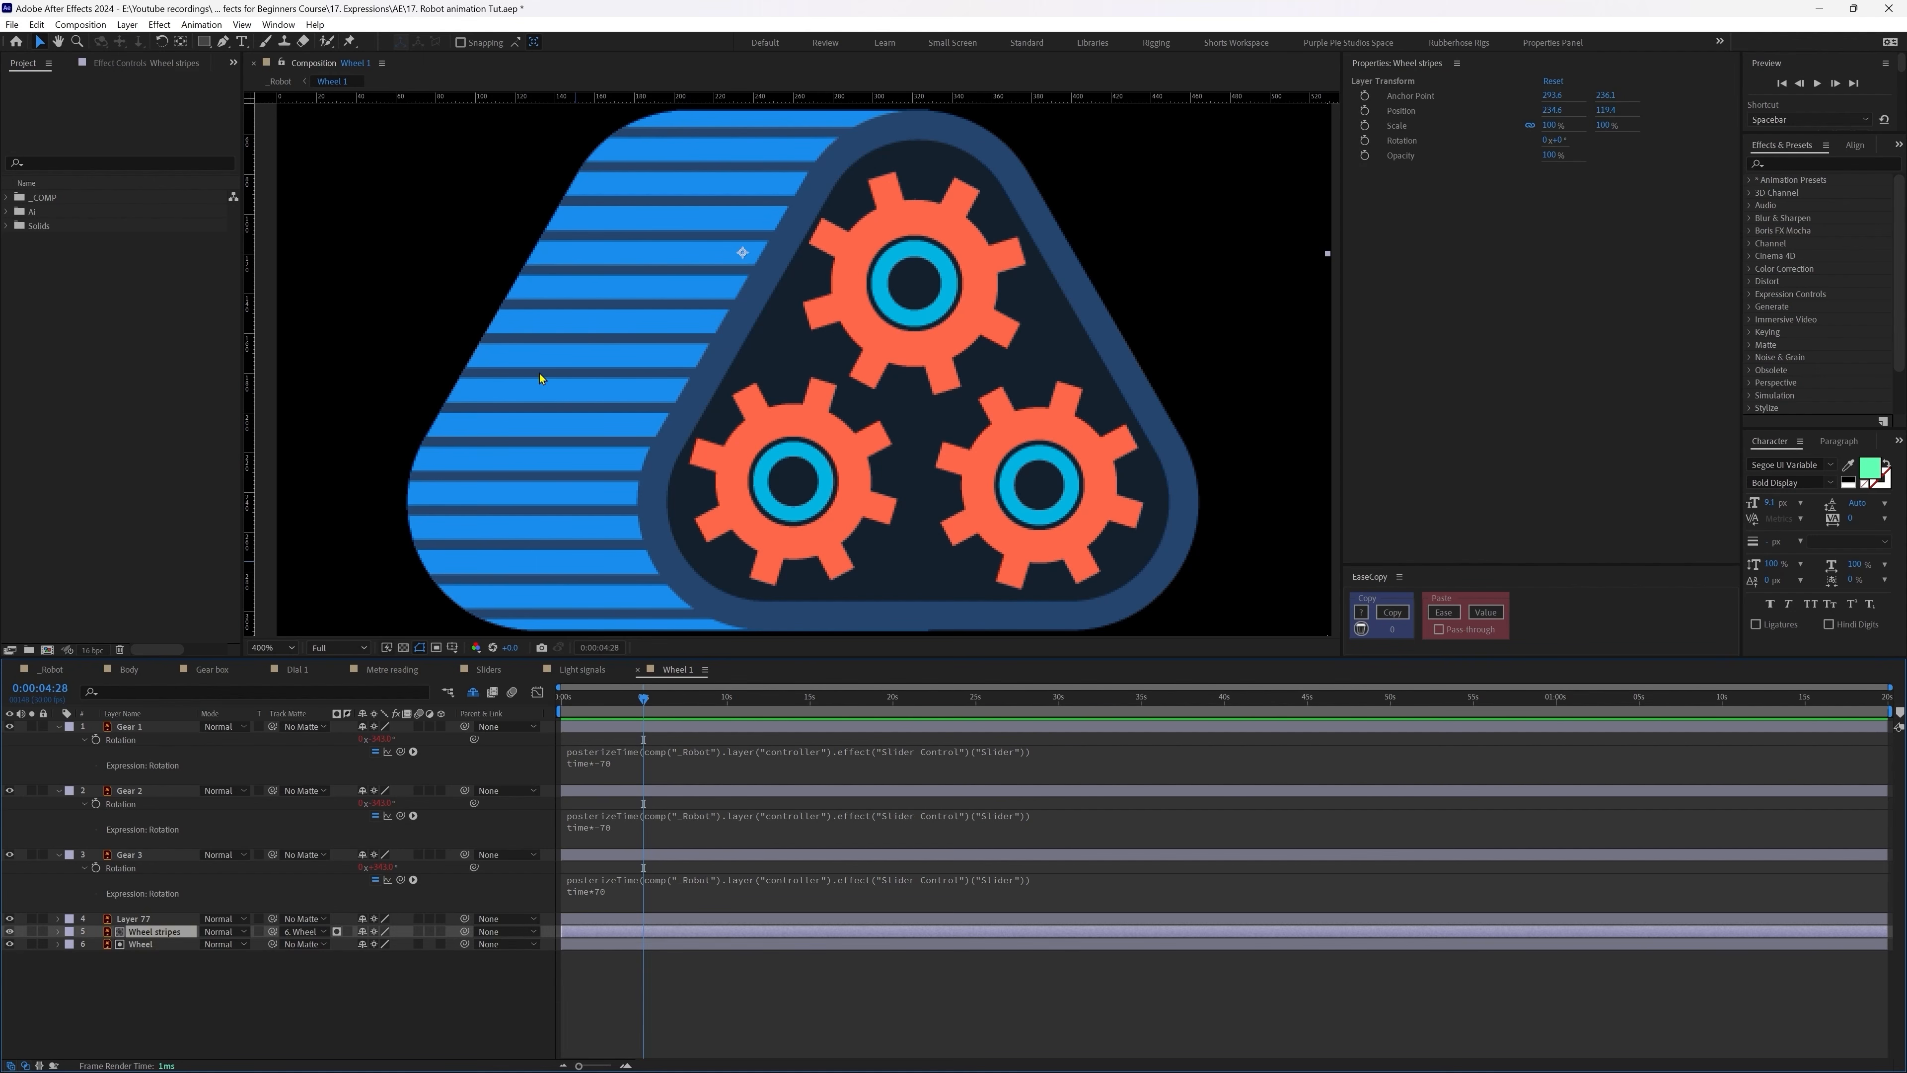
drag(540, 378, 600, 241)
key(ctrl+z)
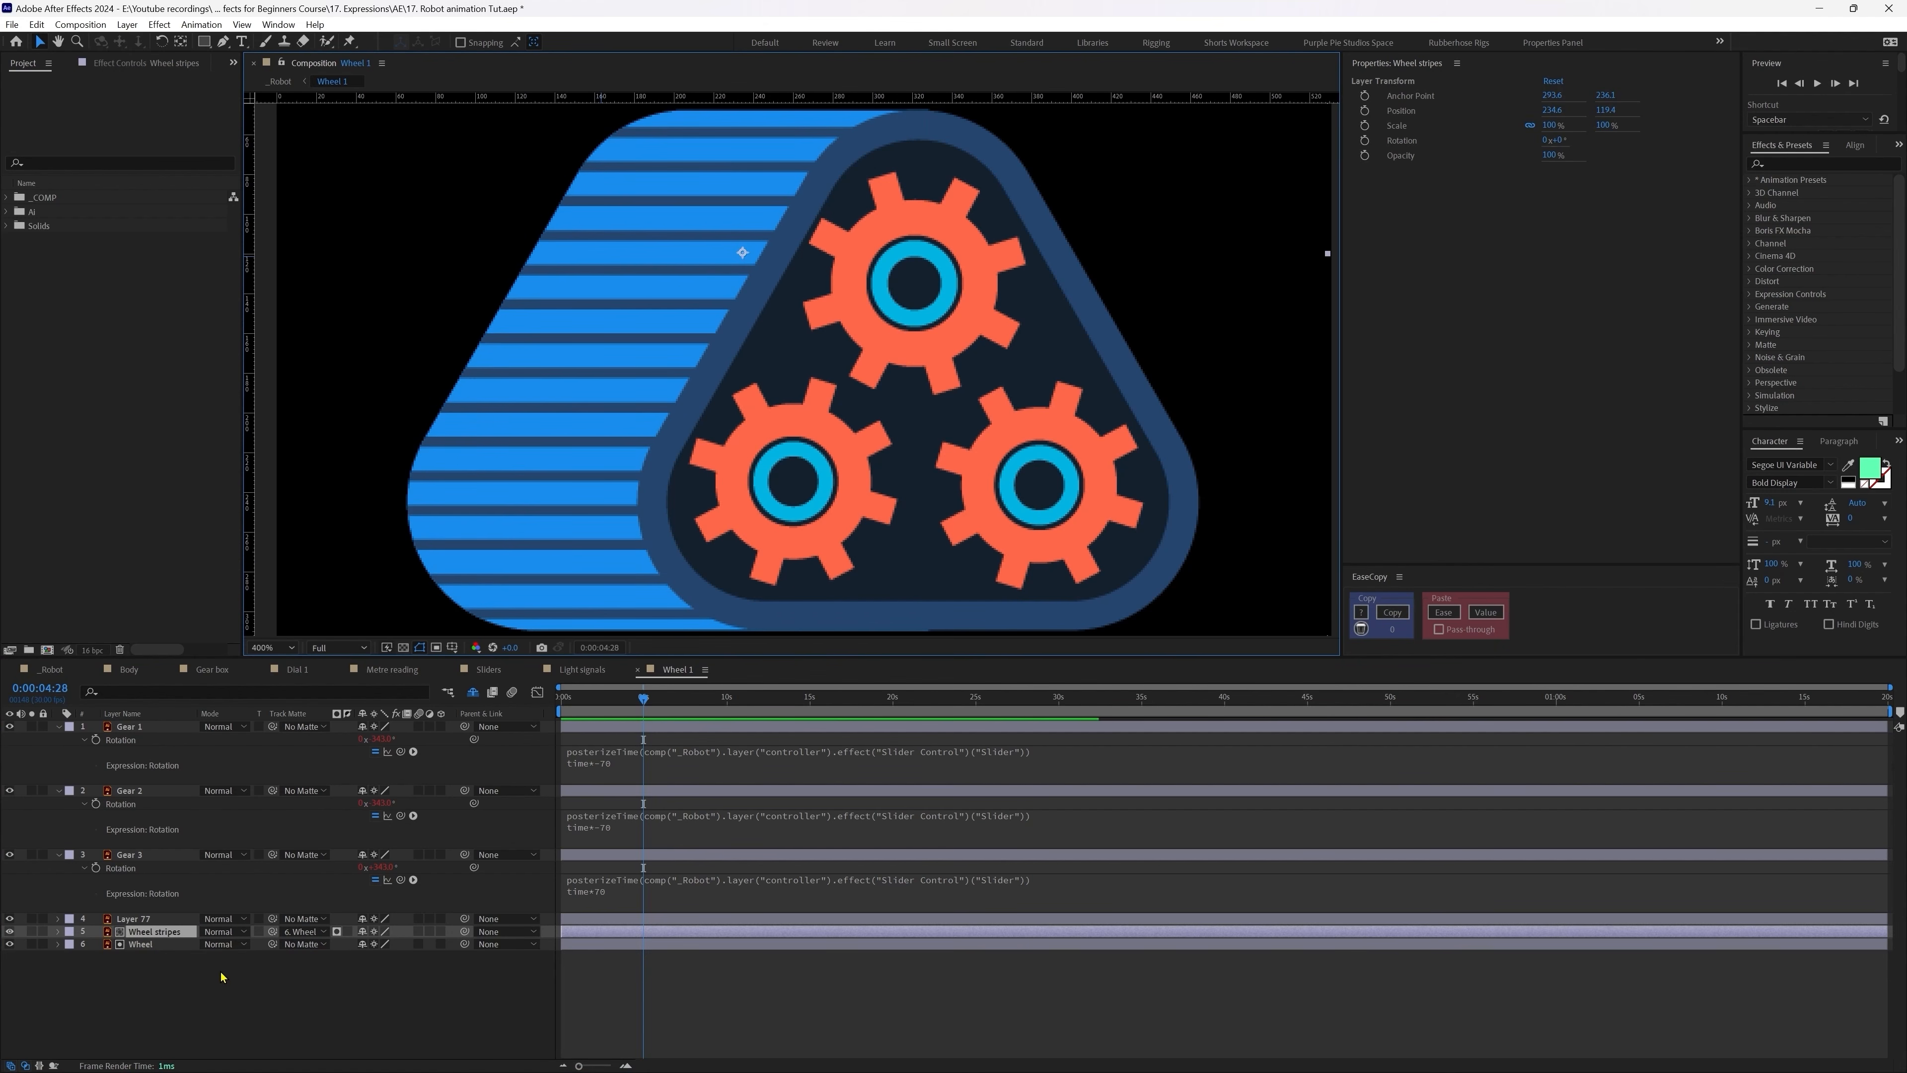
Step: Separate Wheel stripes' Position dimensions and set a Y Position keyframe at 0s
key(p)
right_click(132, 947)
click(259, 997)
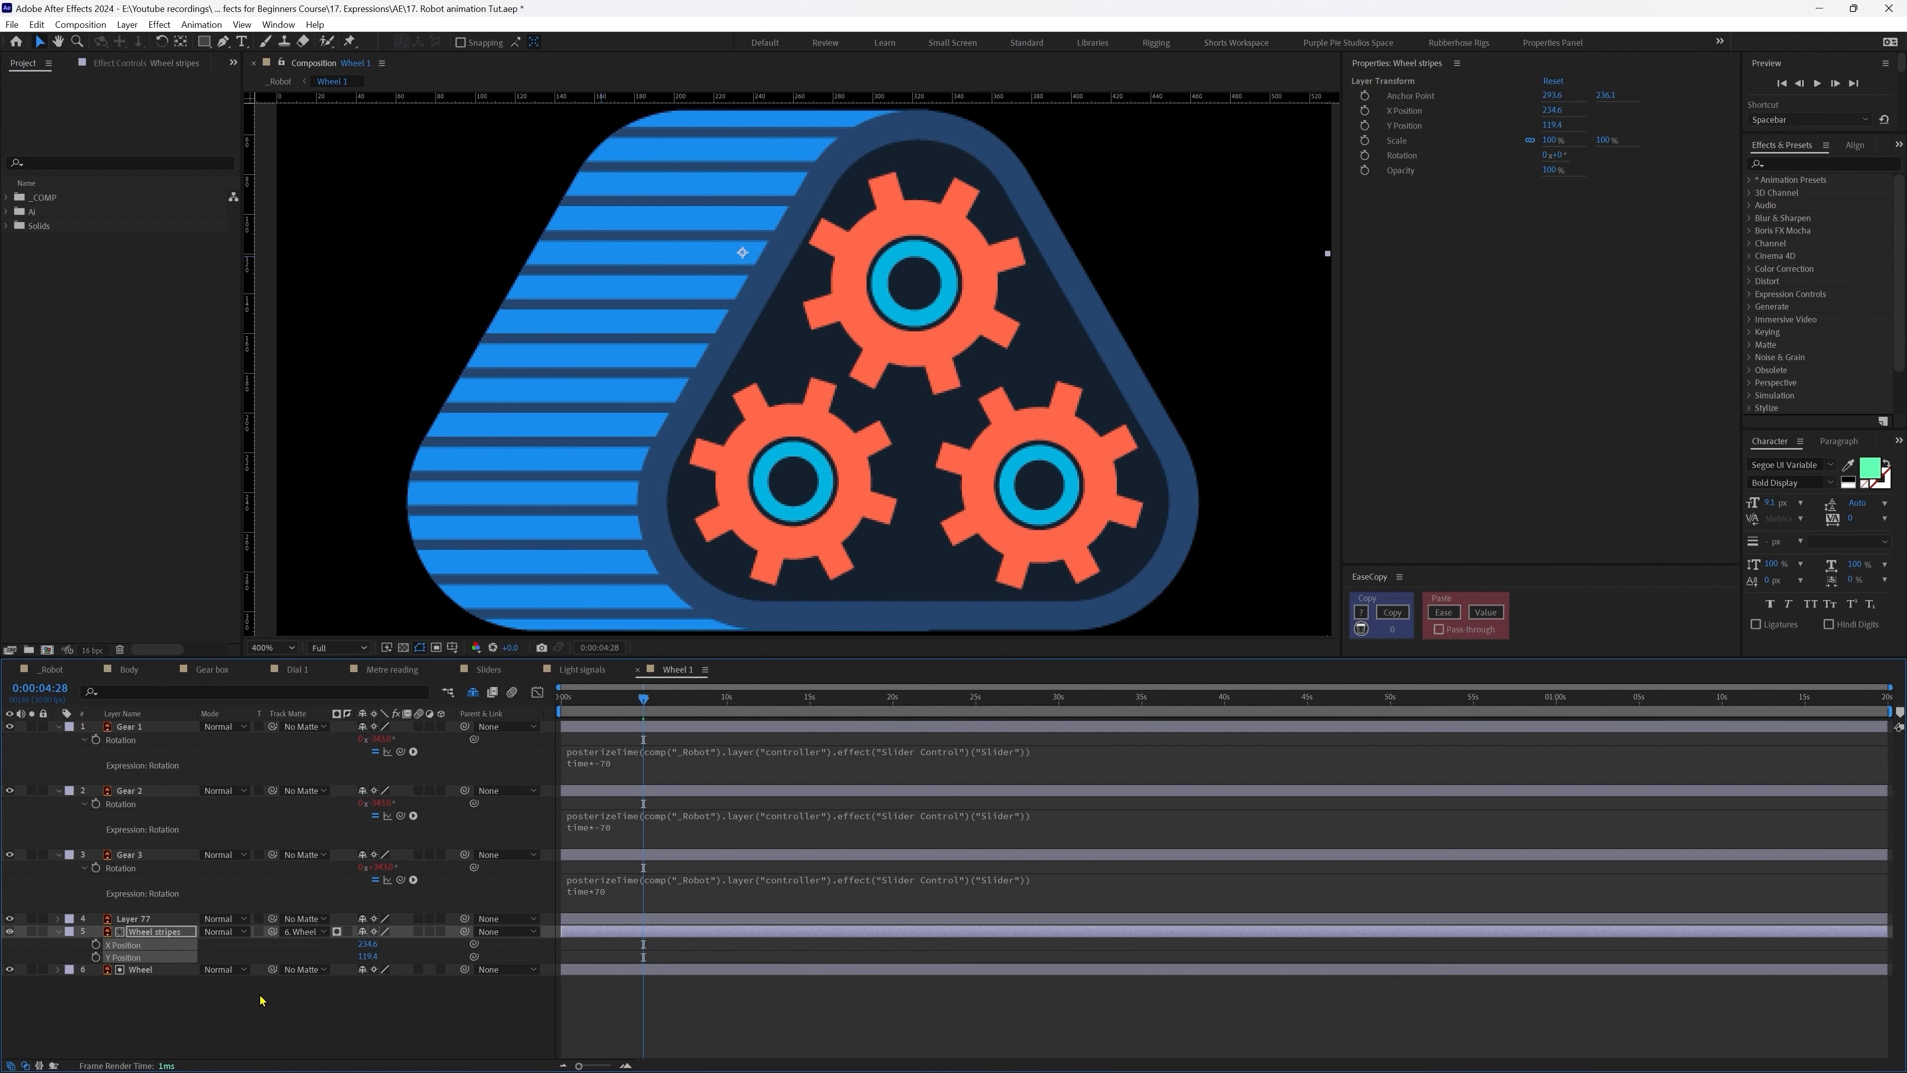
click(260, 1000)
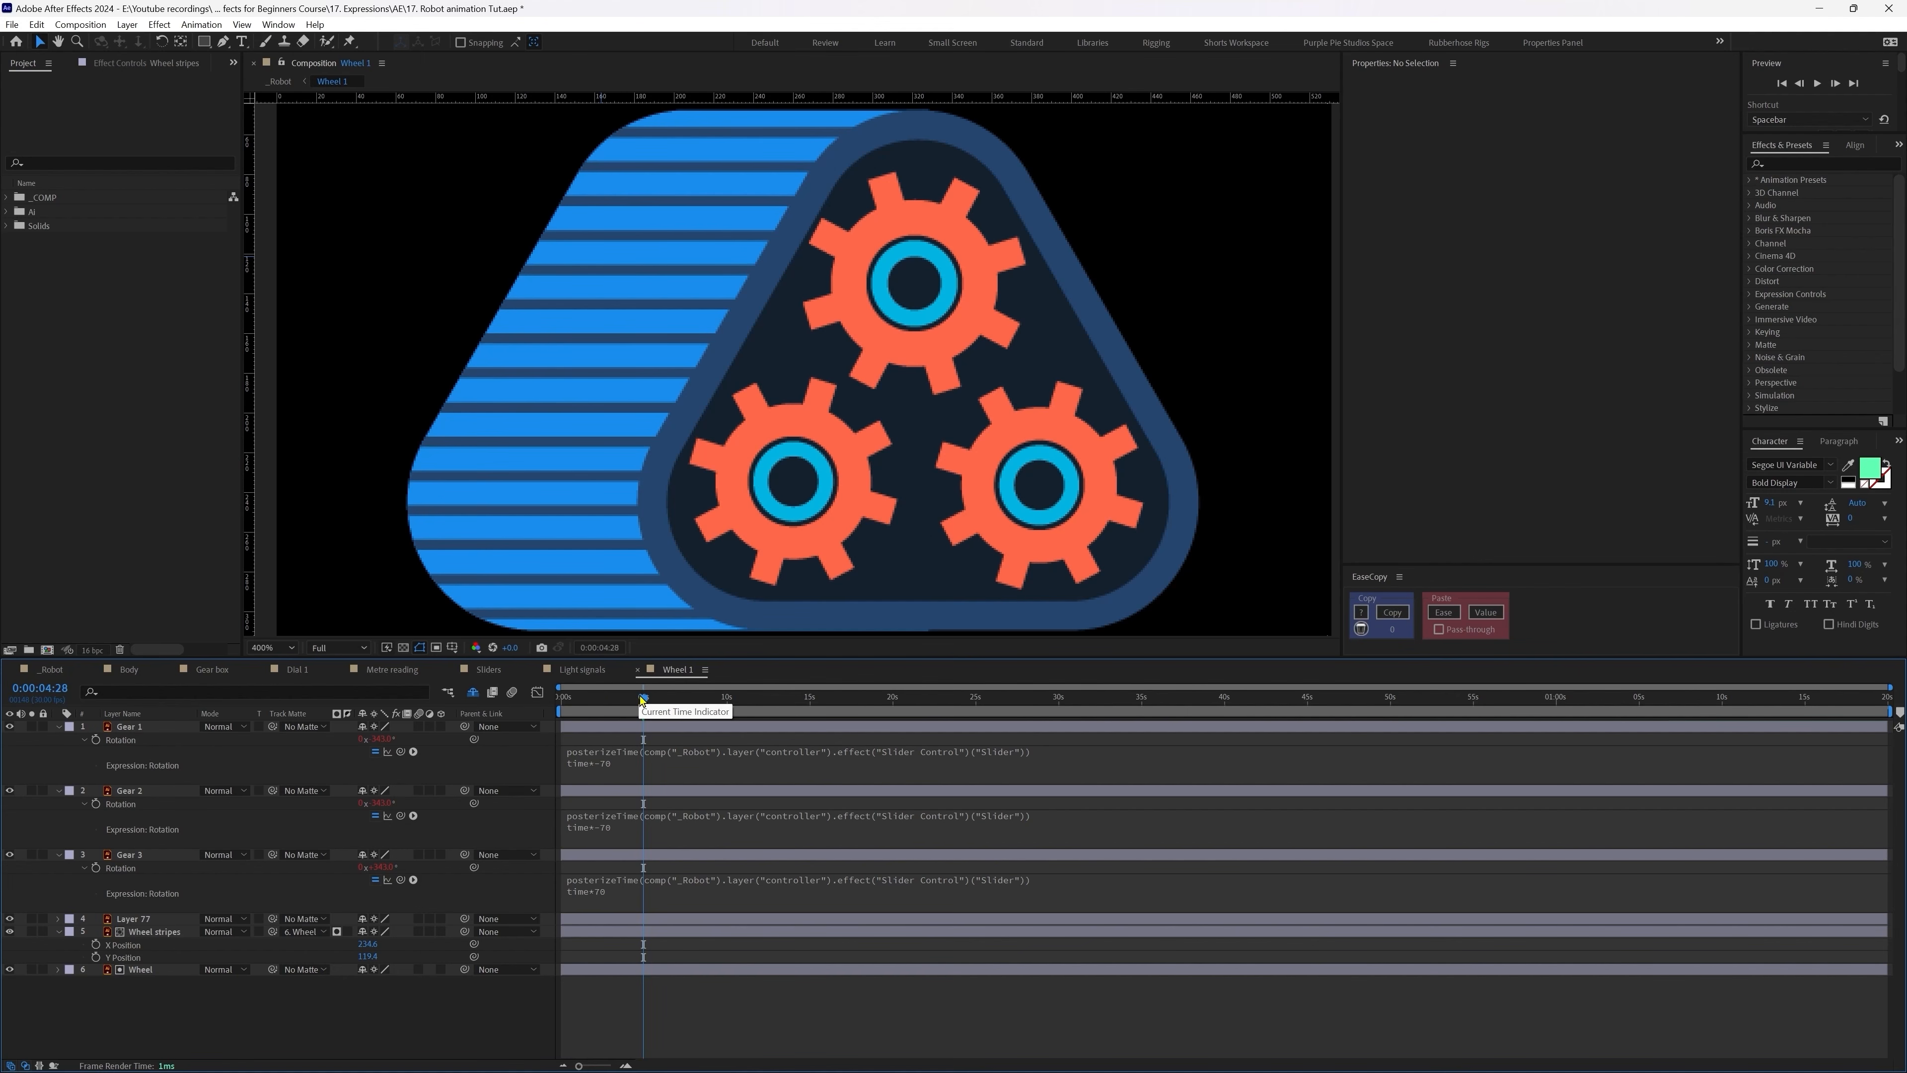
drag(644, 700, 478, 703)
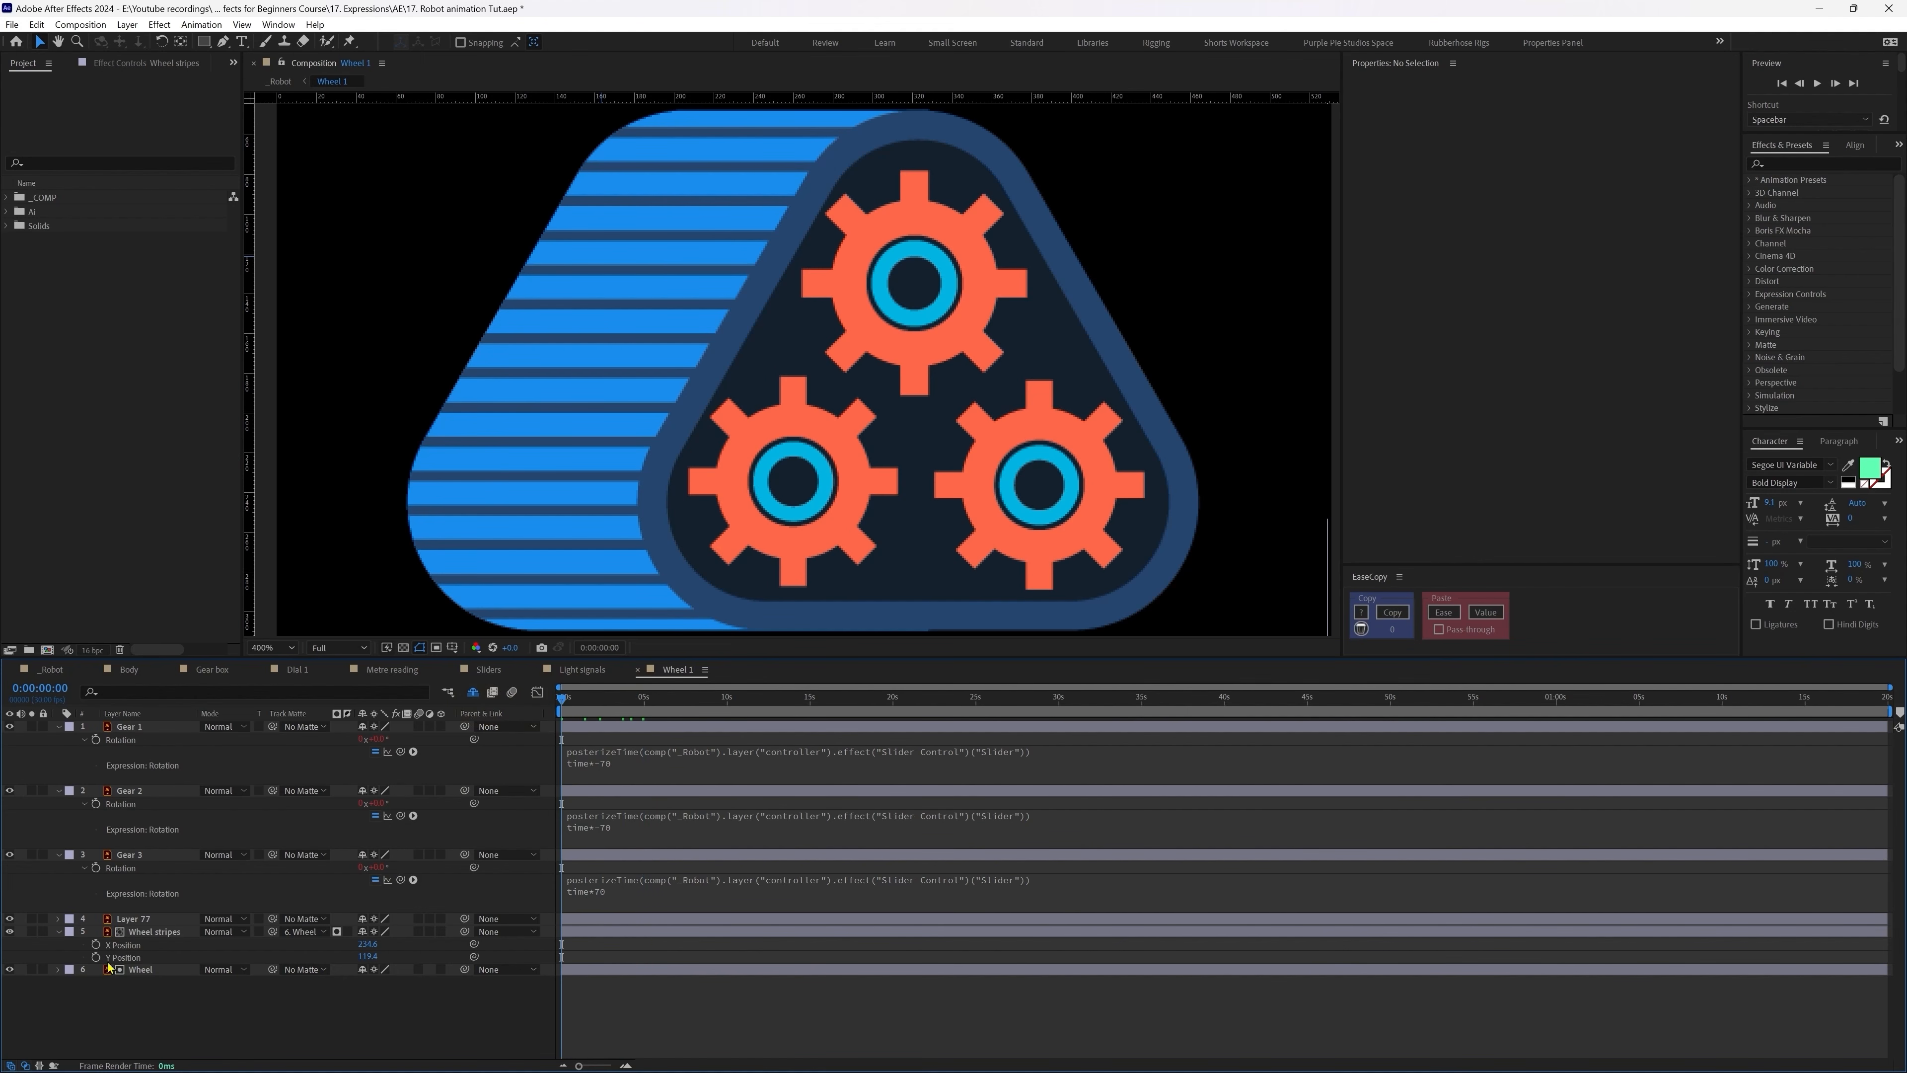
click(94, 960)
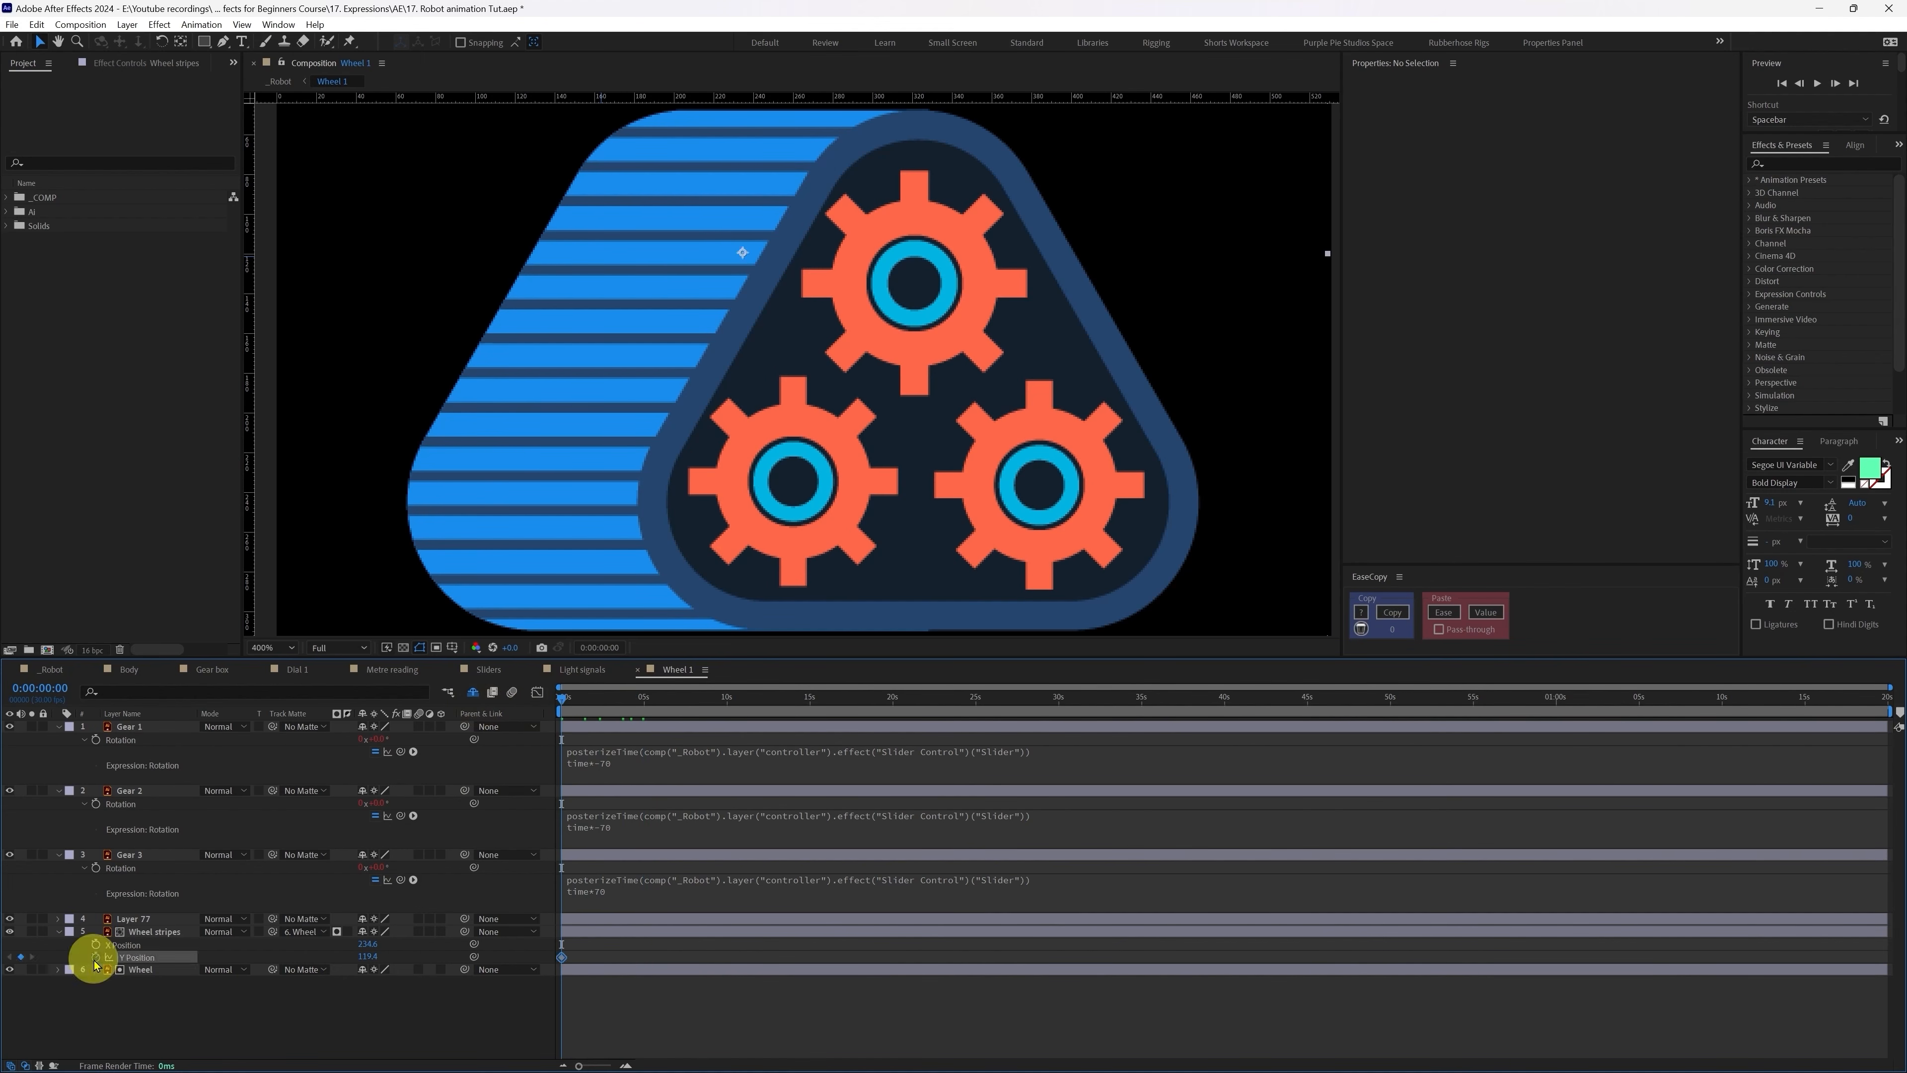
click(133, 1026)
Step: At 0:00:02:14, move the stripes down to Y Position 223.4, aligning with a horizontal guide
drag(590, 701, 602, 695)
click(146, 937)
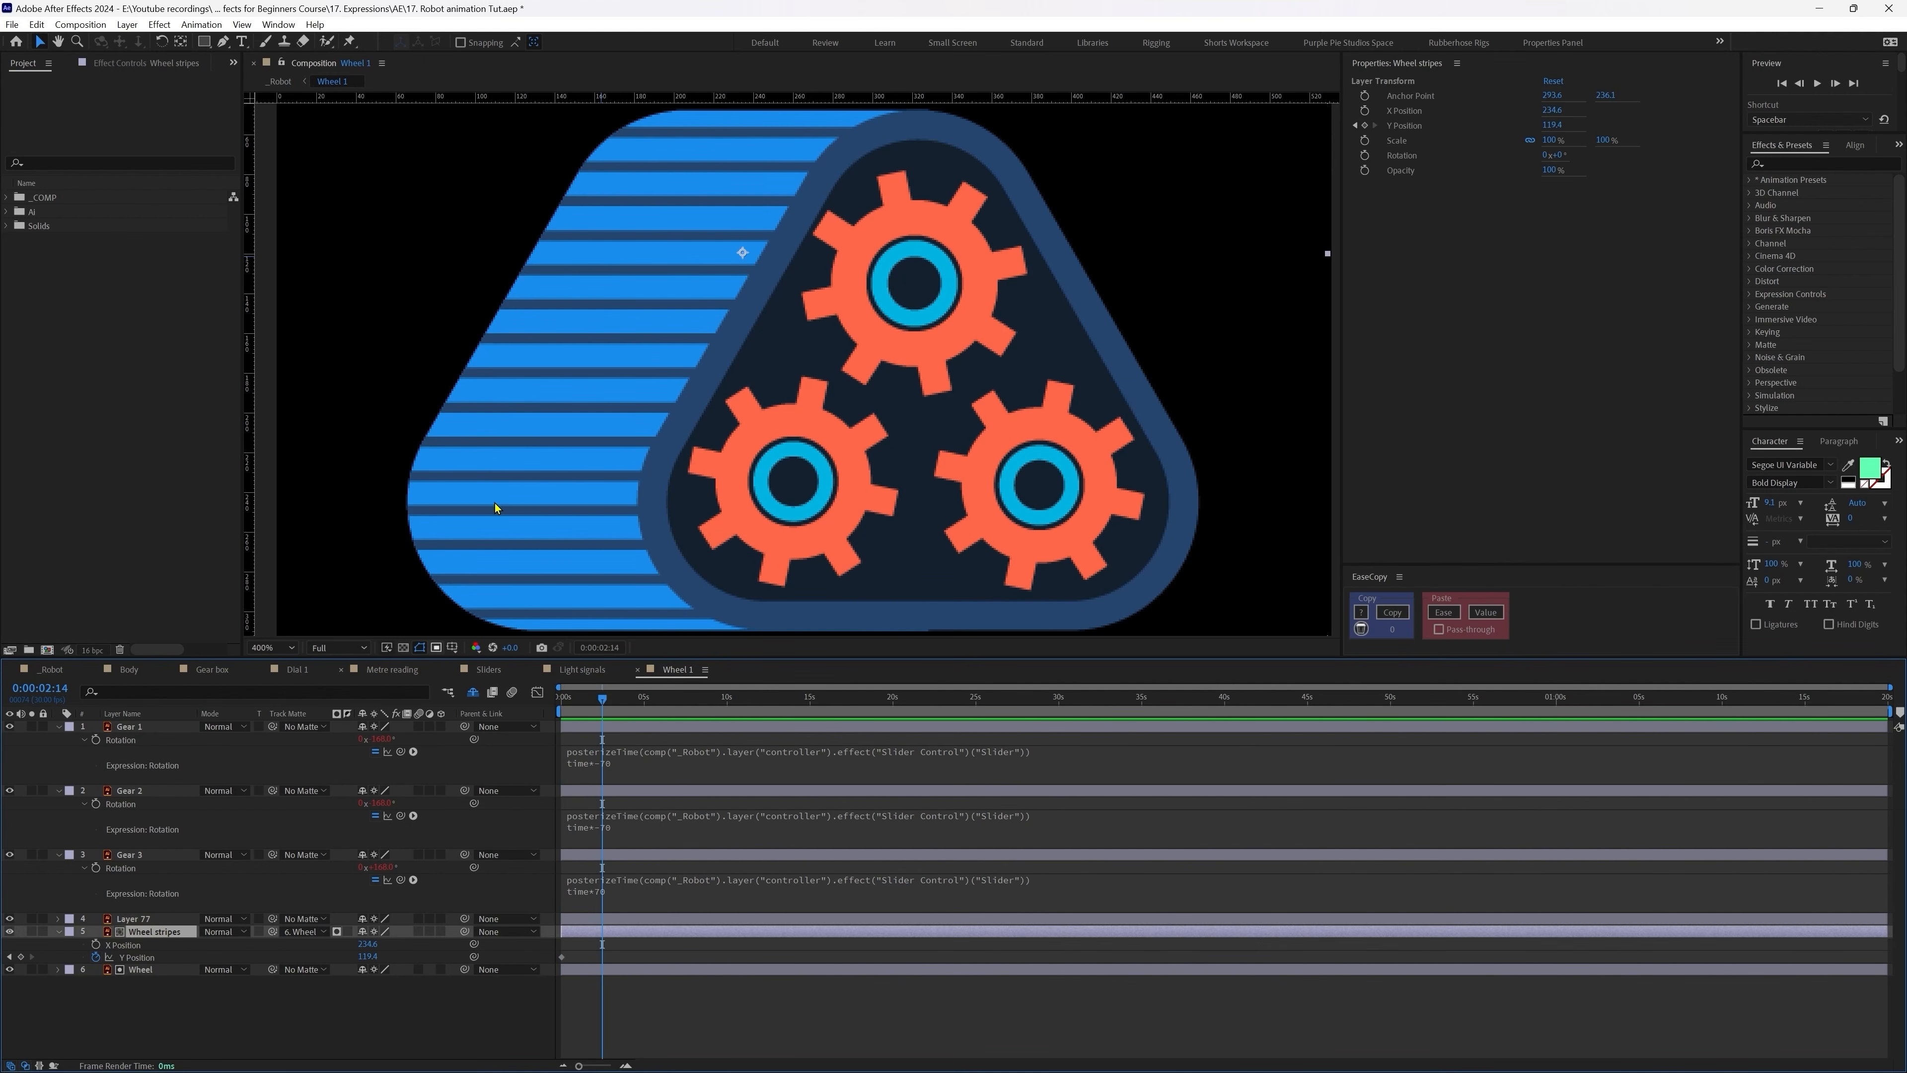
drag(575, 306, 546, 493)
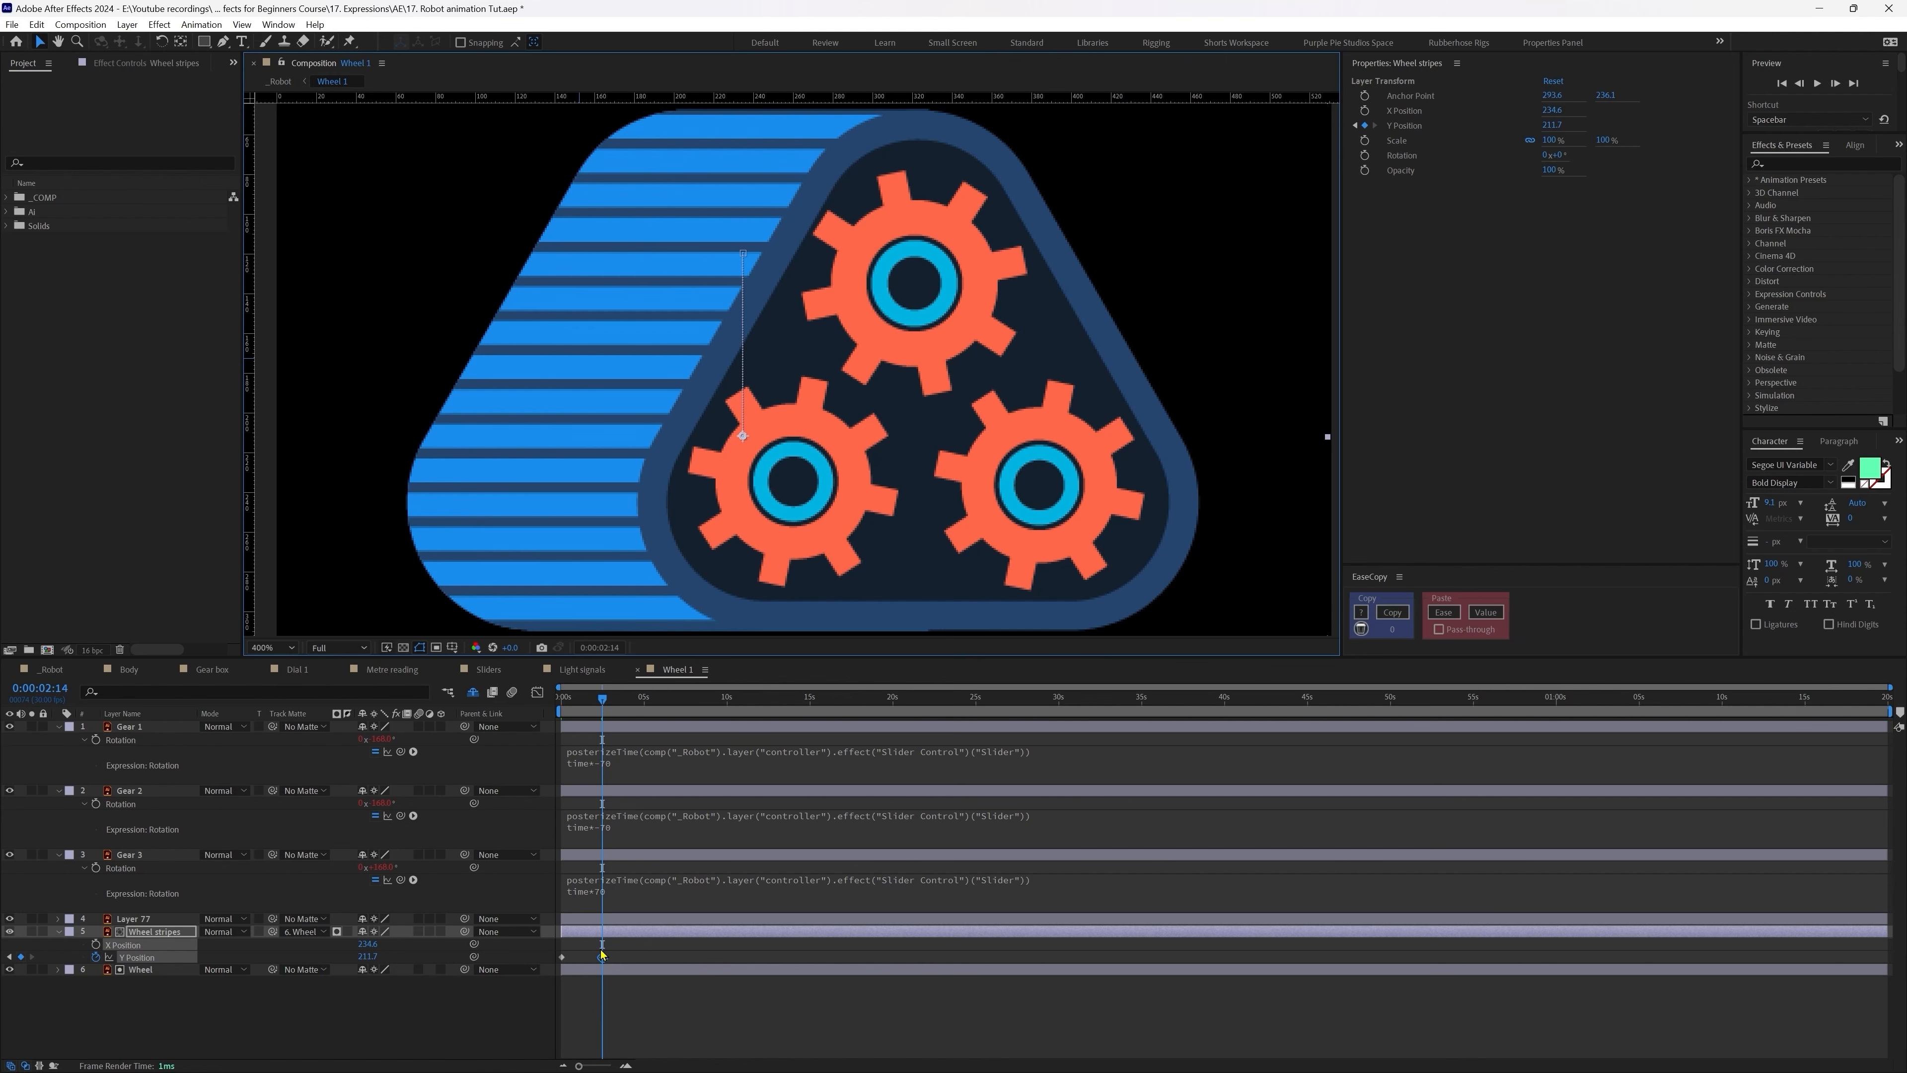
click(617, 990)
key(Home)
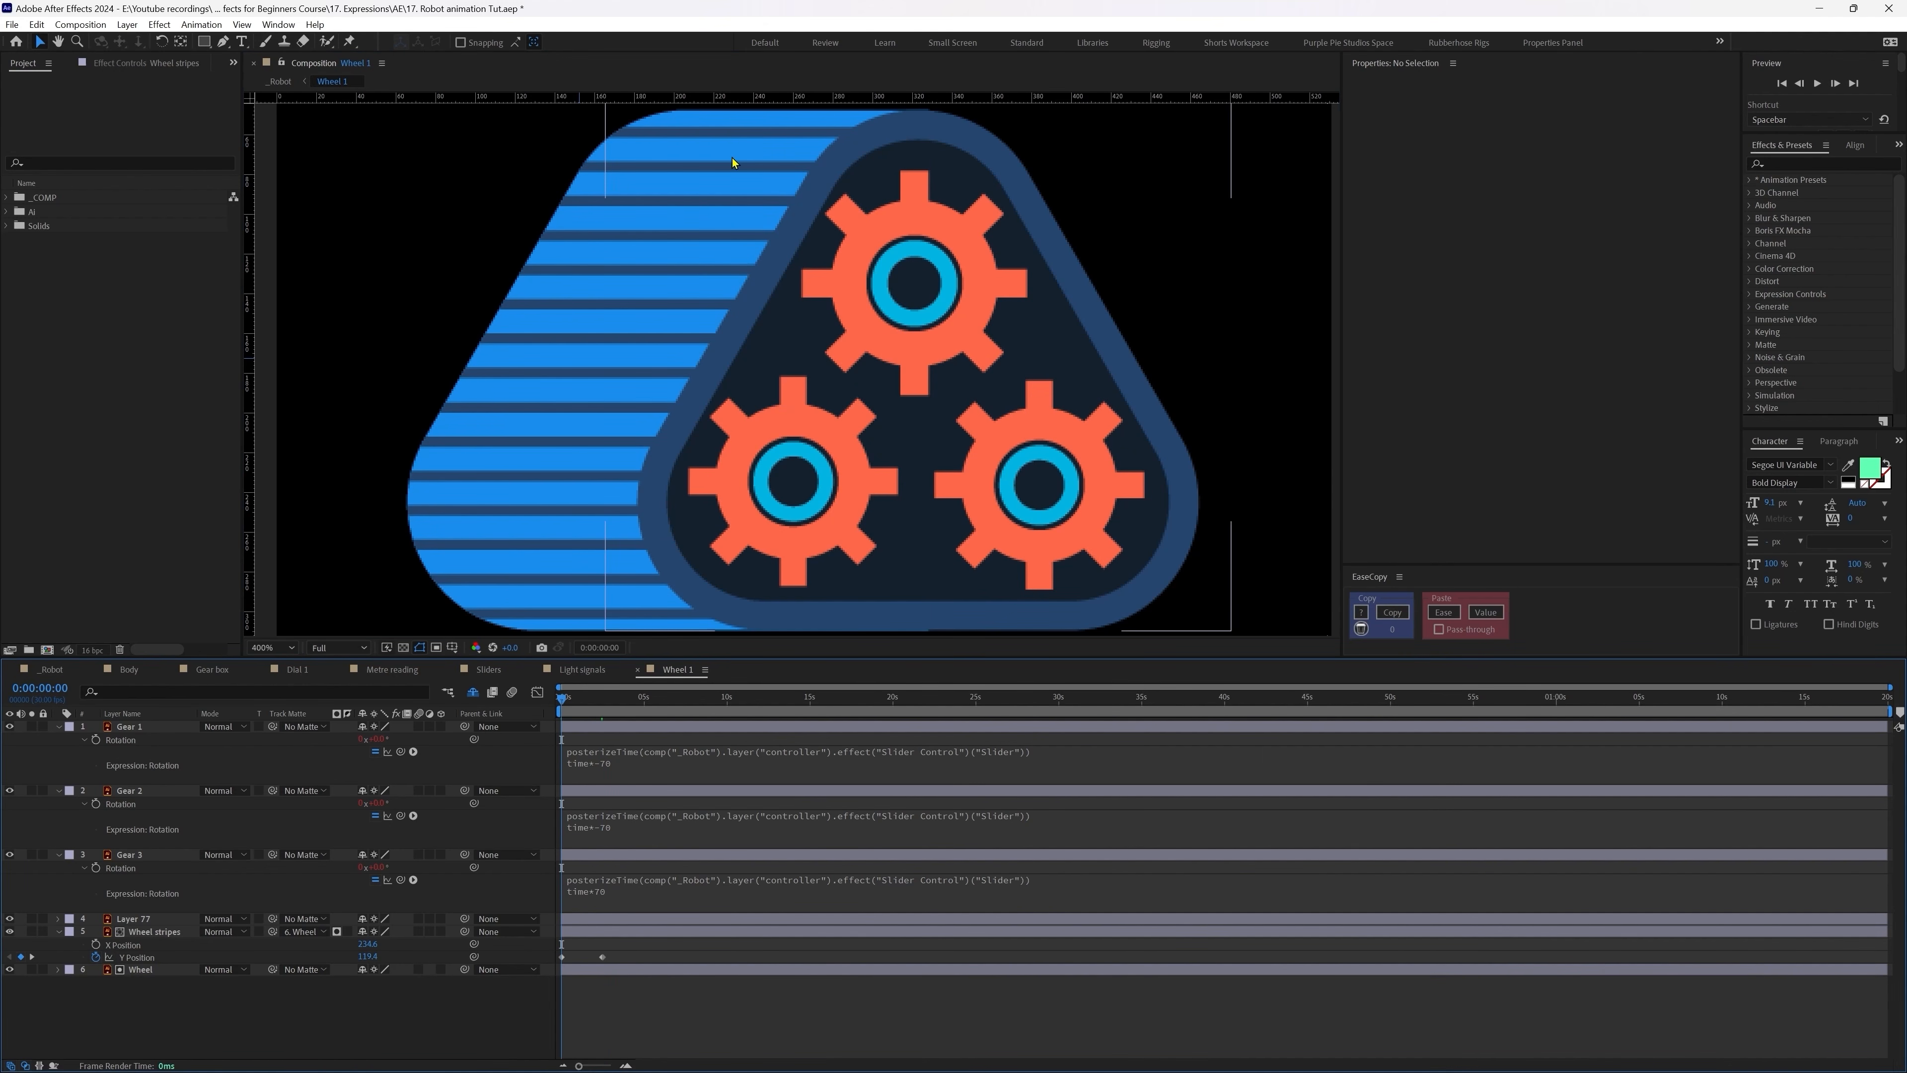
drag(750, 100, 706, 412)
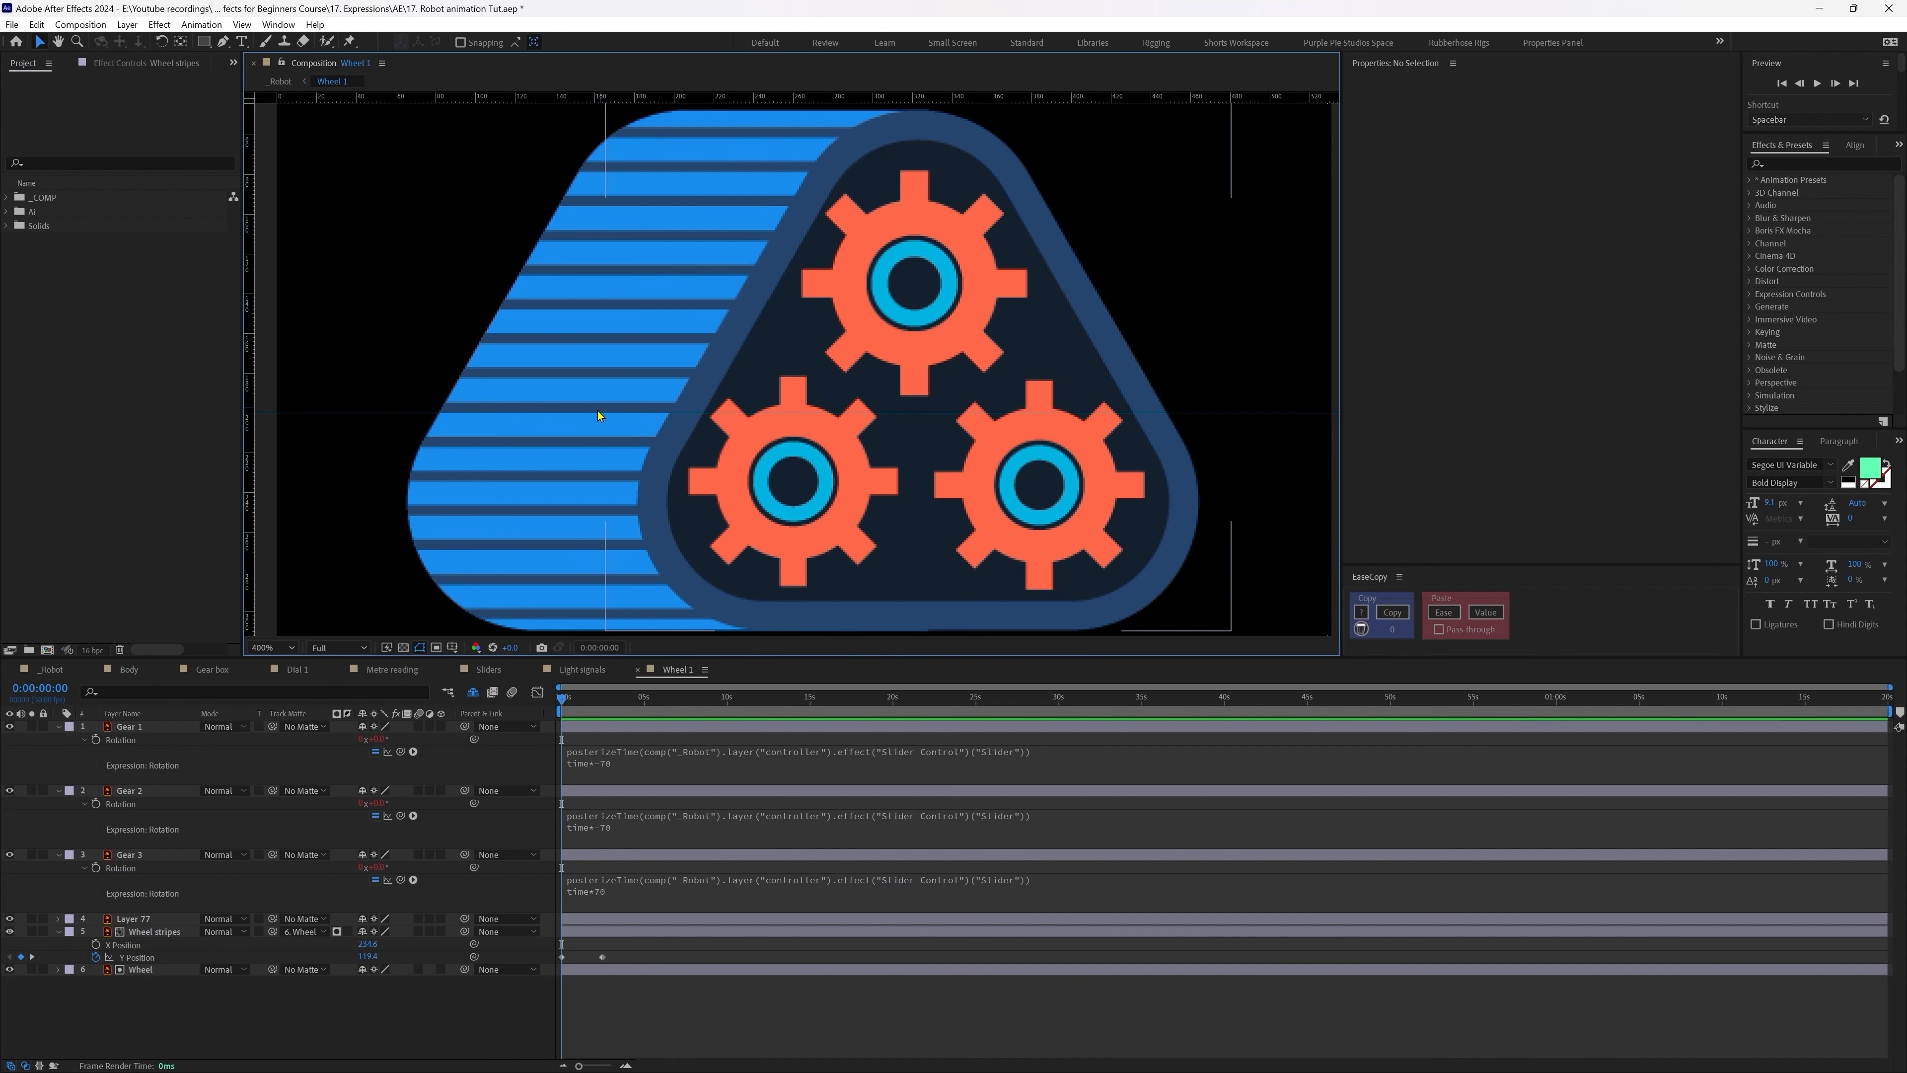
key(k)
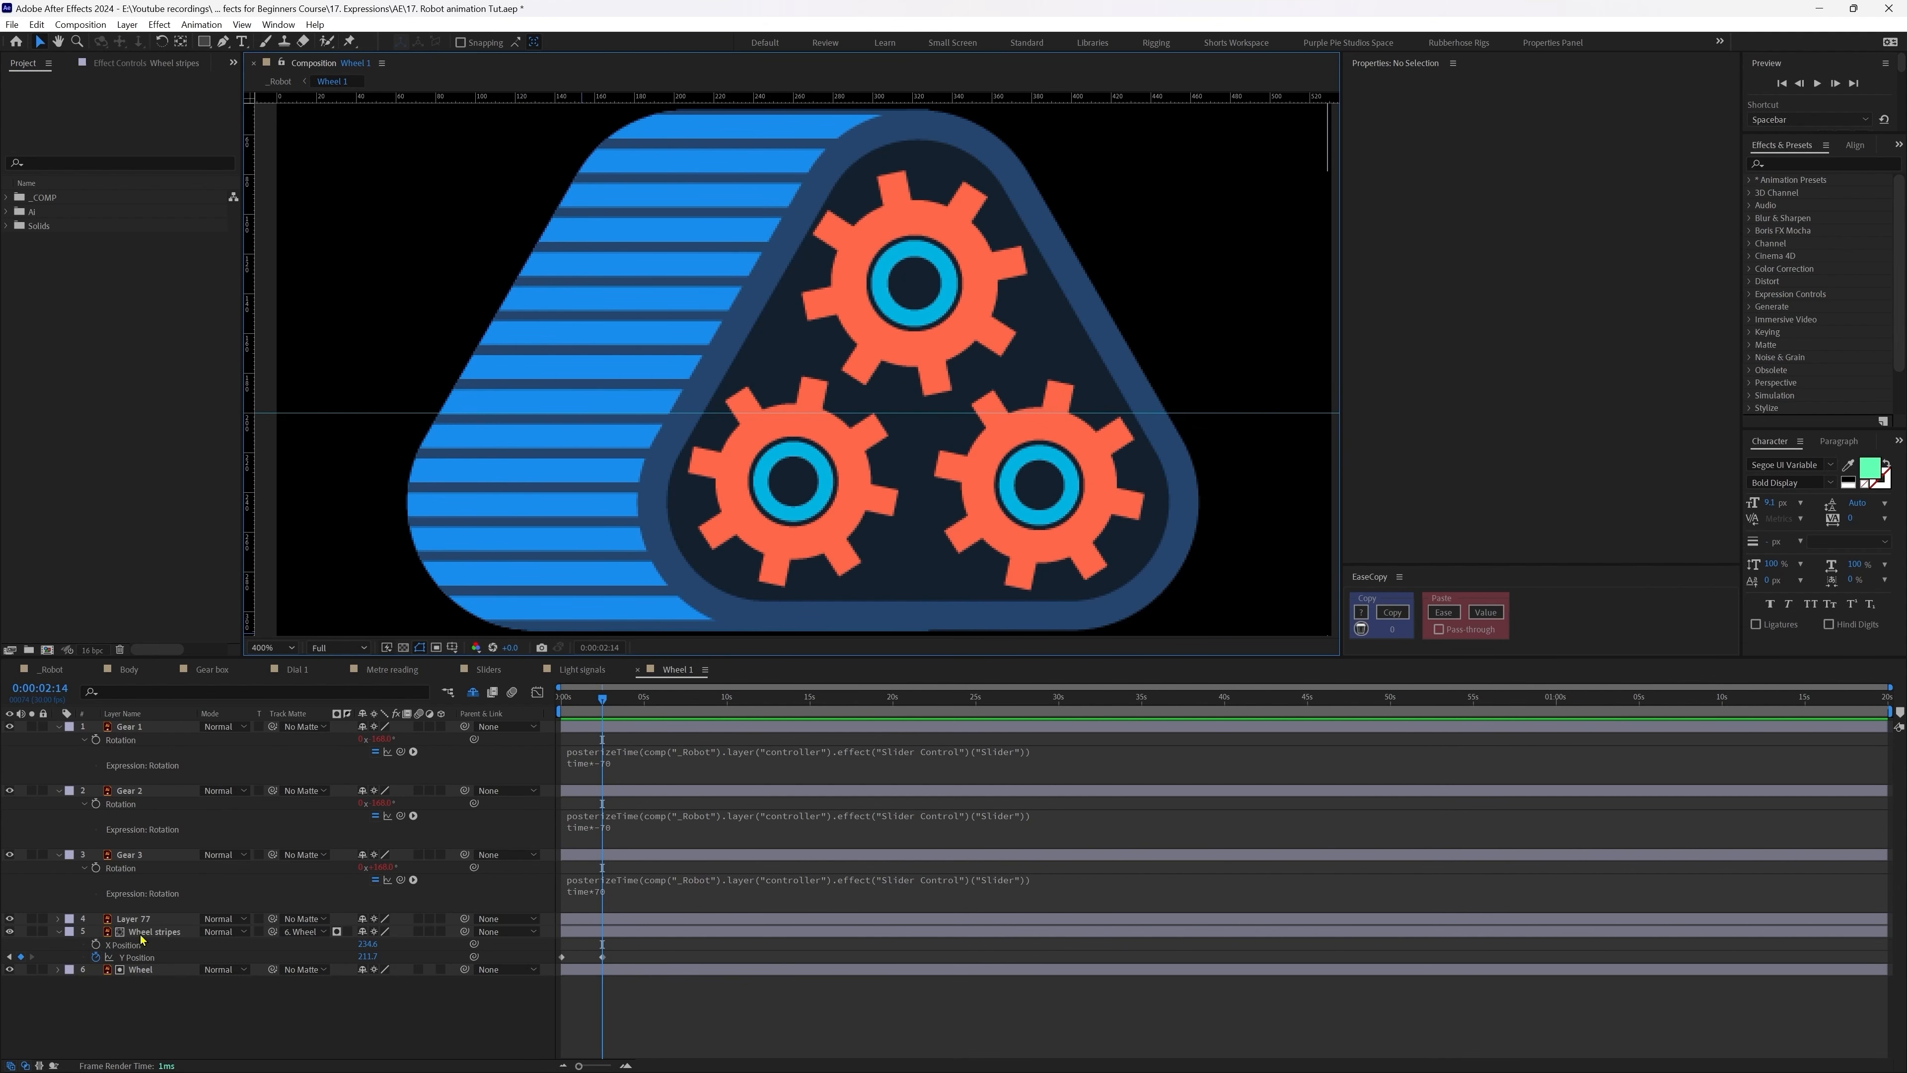
click(141, 935)
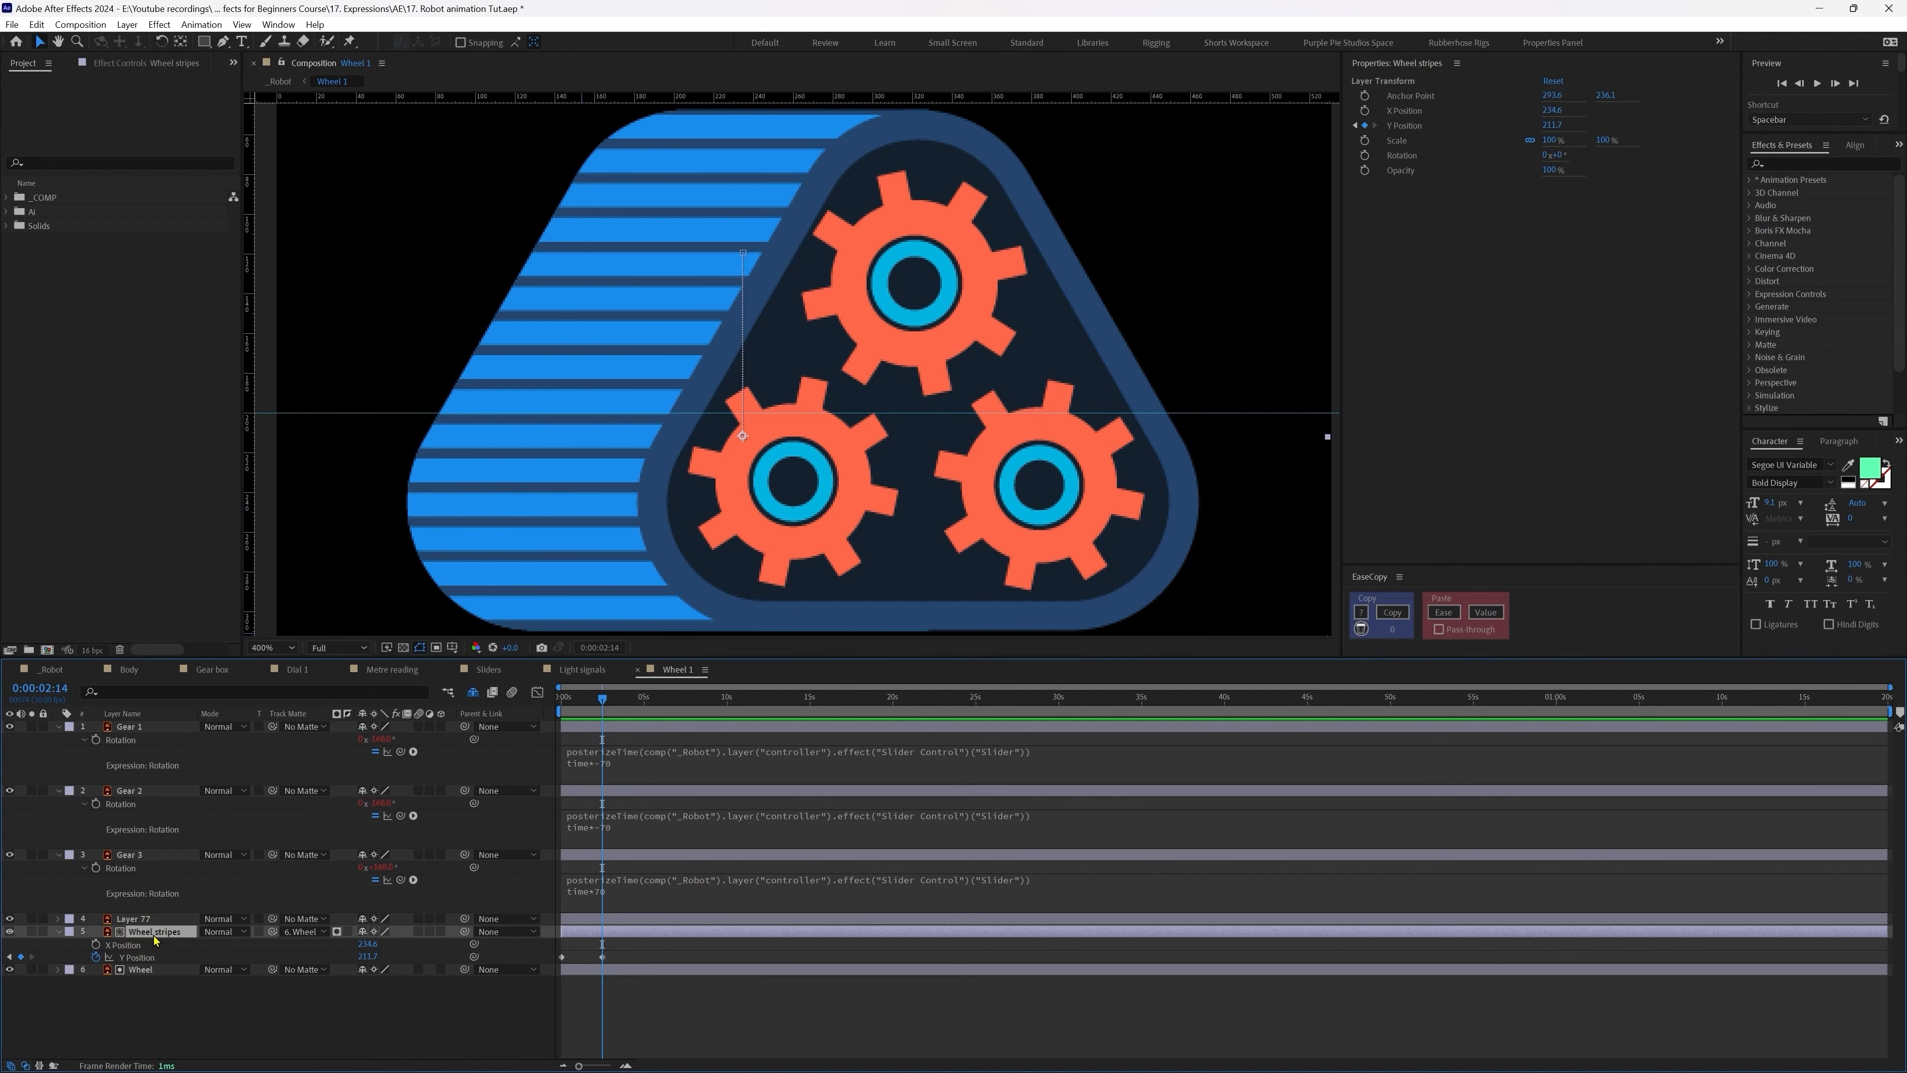
key(Down)
key(Down)
key(Down)
key(Down)
key(Down)
key(Down)
key(Down)
key(Down)
key(Down)
key(Down)
key(Down)
key(Down)
key(Down)
key(Down)
key(Down)
key(Down)
key(Down)
key(Down)
key(Down)
key(Down)
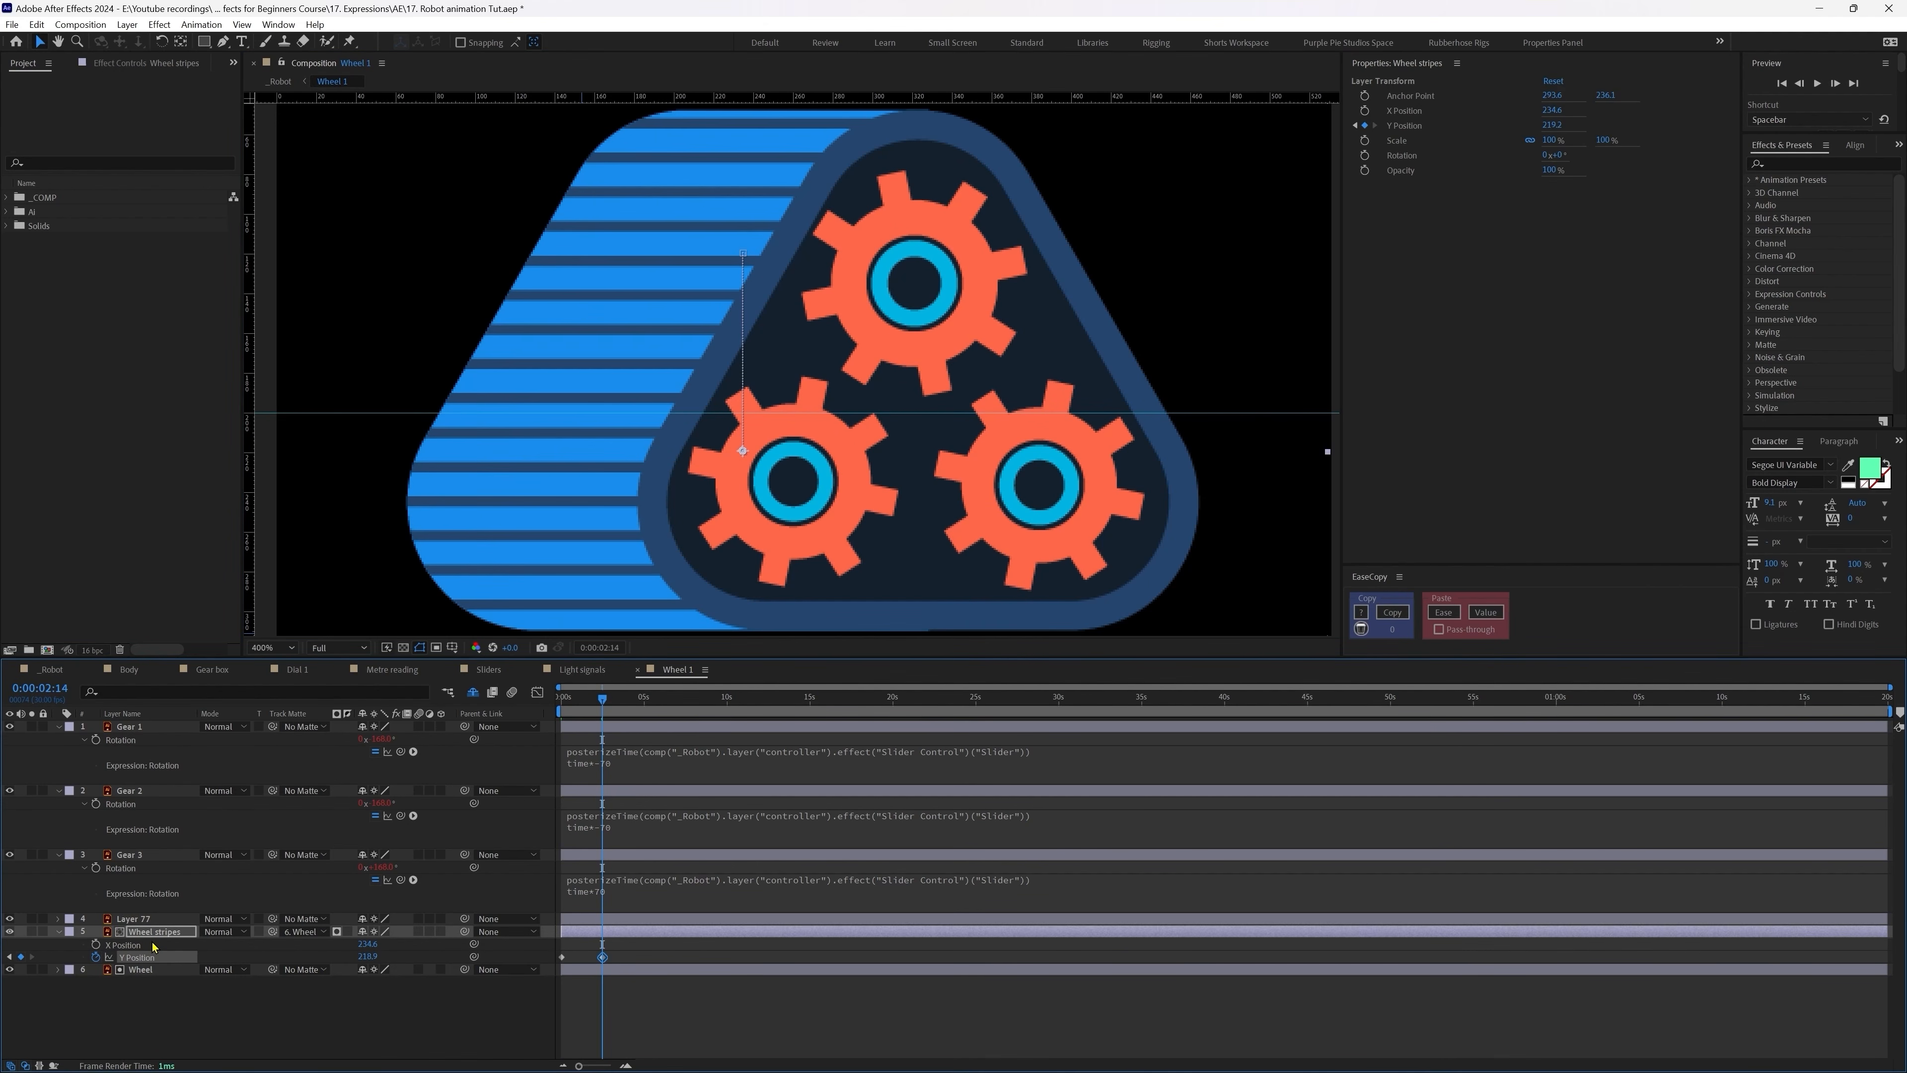
key(Down)
key(Down)
key(Down)
key(Down)
key(Down)
key(Down)
key(Down)
key(Down)
key(Down)
key(Down)
key(Down)
key(Down)
key(Down)
key(Down)
key(Down)
key(Down)
key(Down)
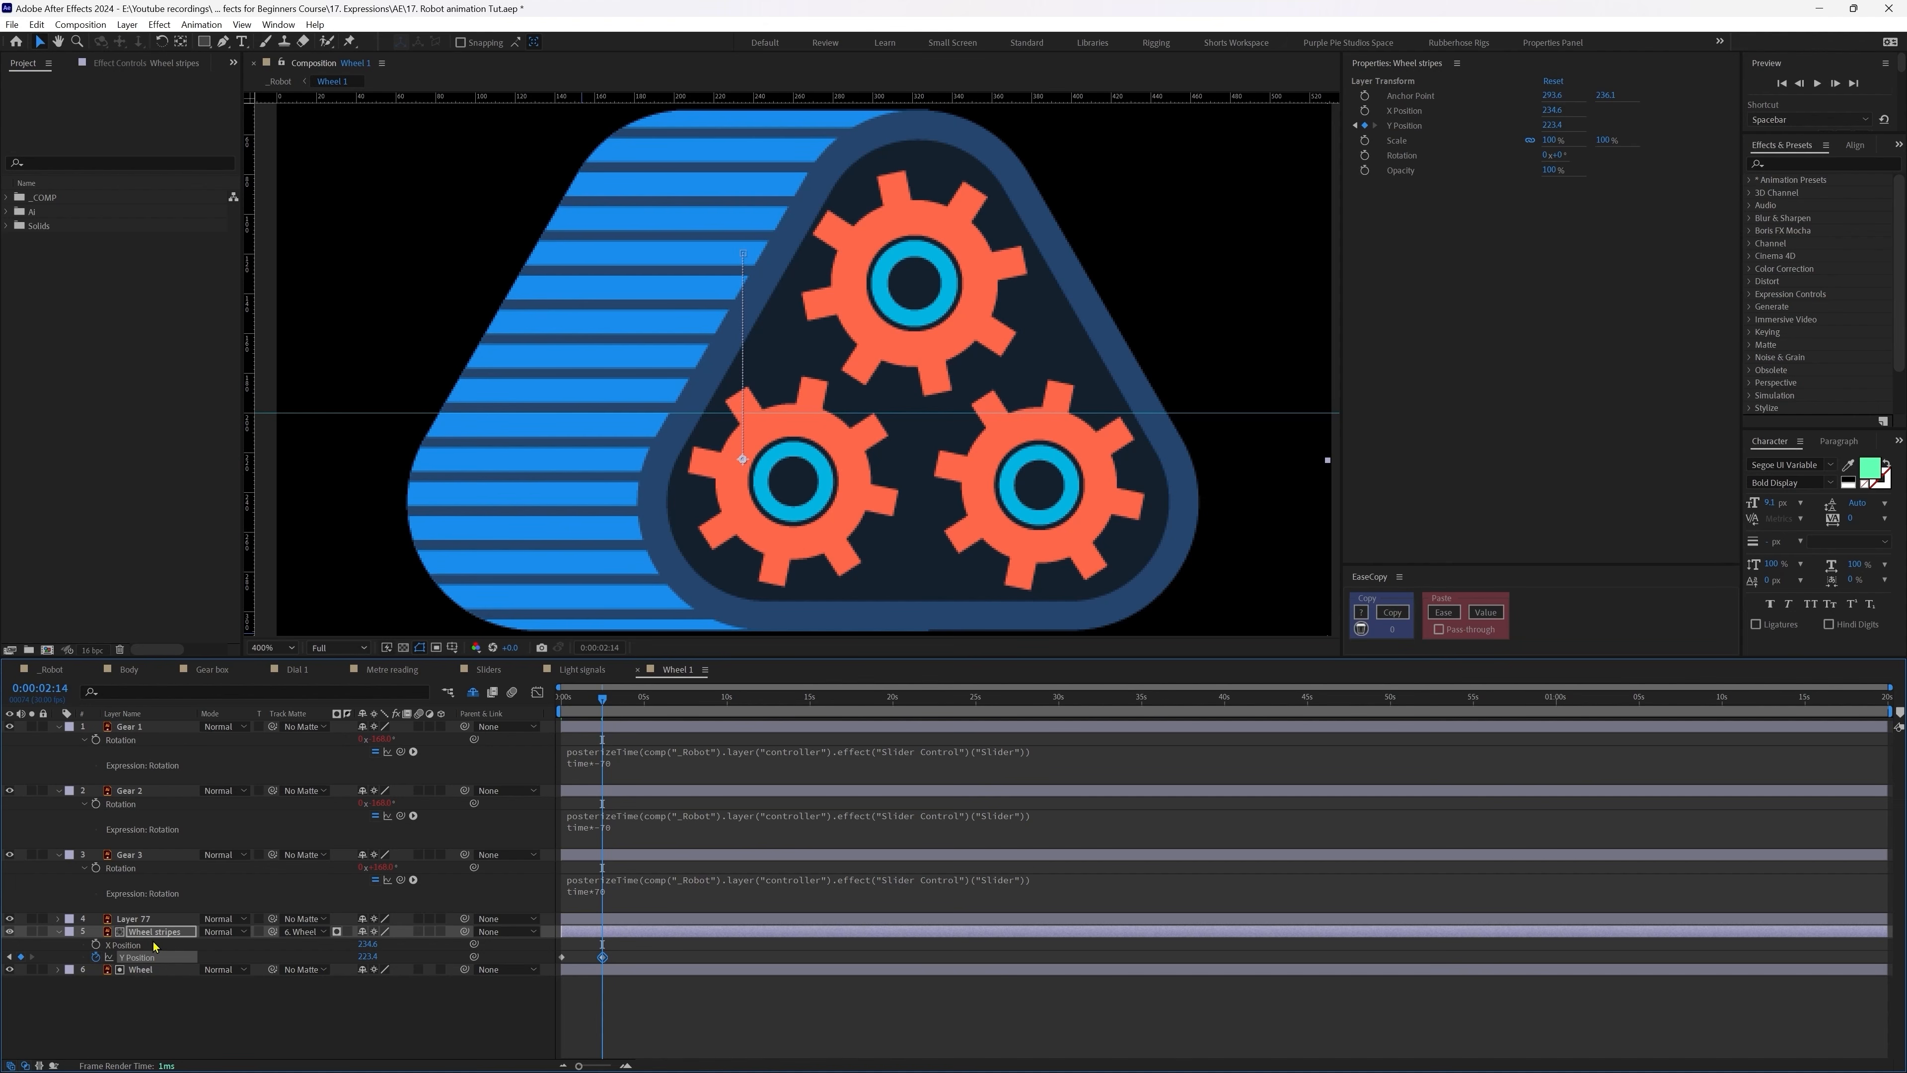
click(627, 991)
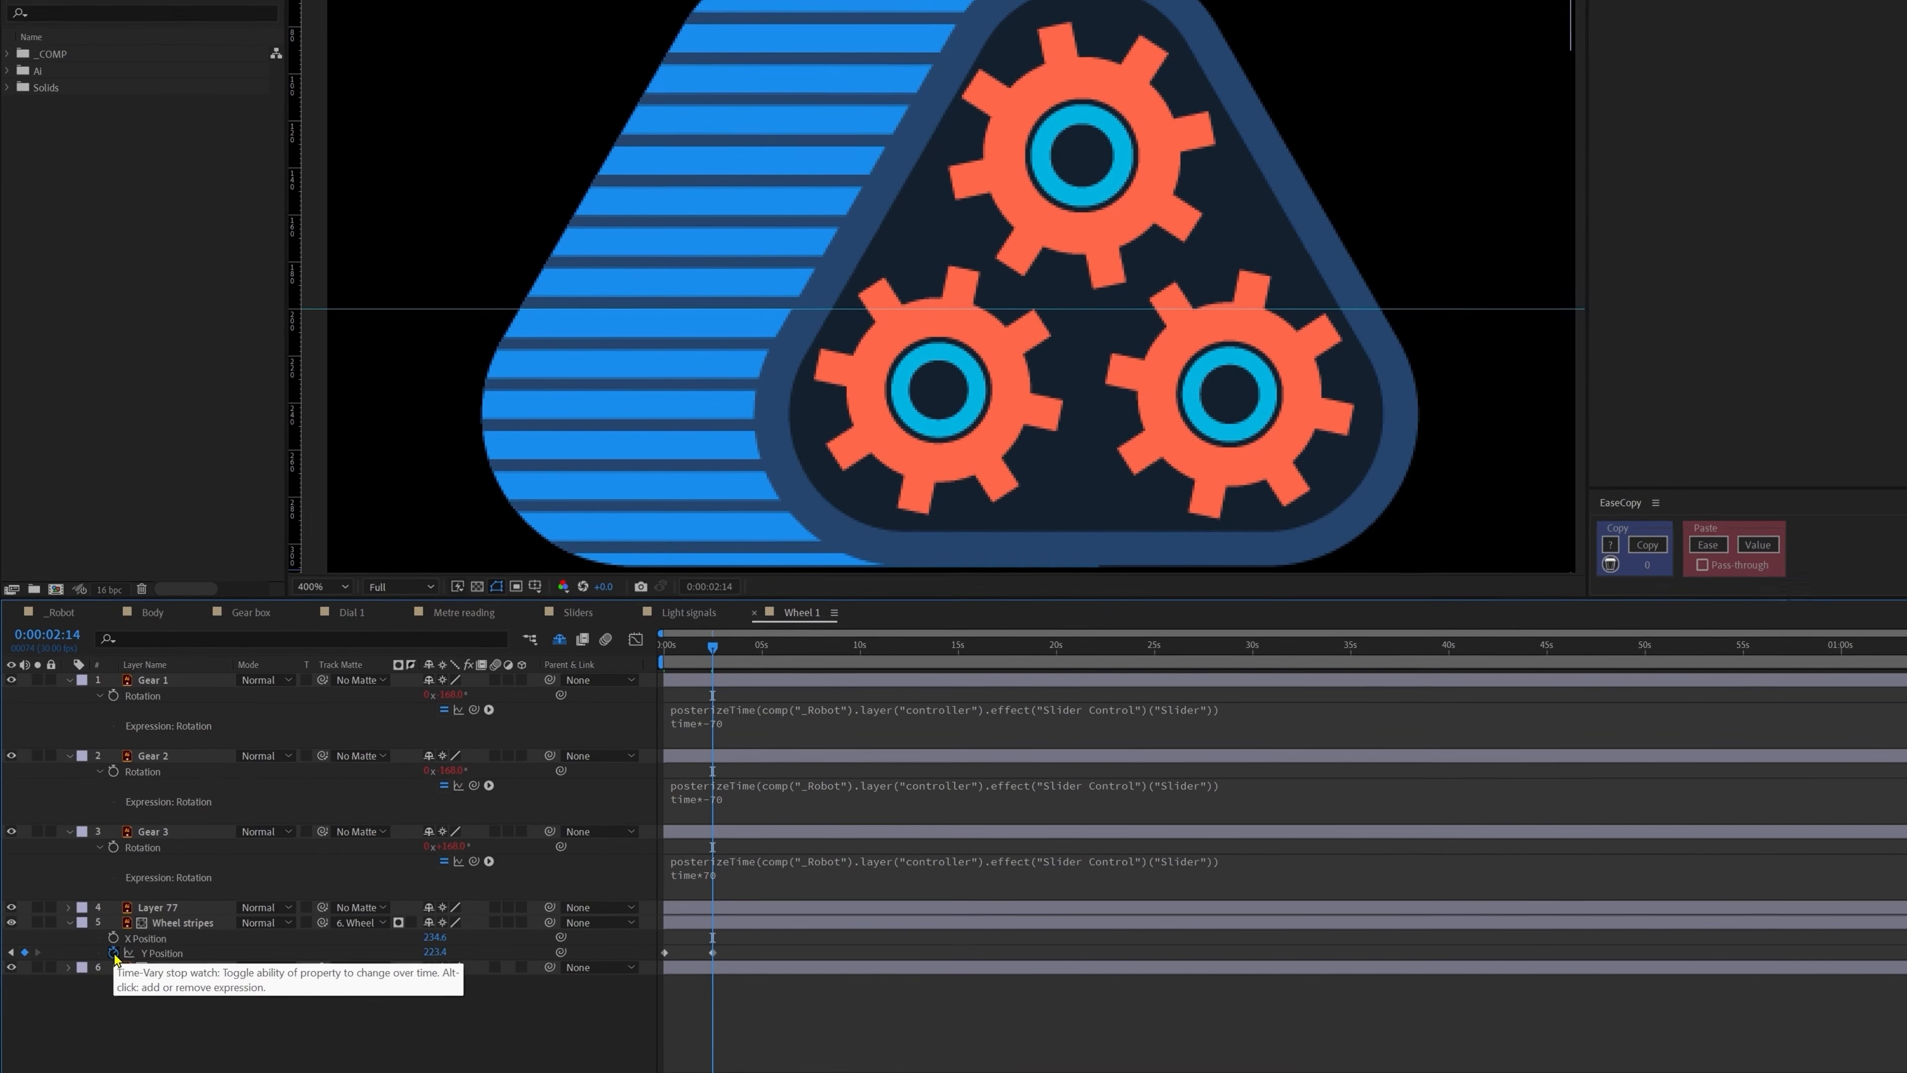
Step: Add a loopOut() expression to Wheel stripes' Y Position and preview the repeating slide
alt+click(114, 952)
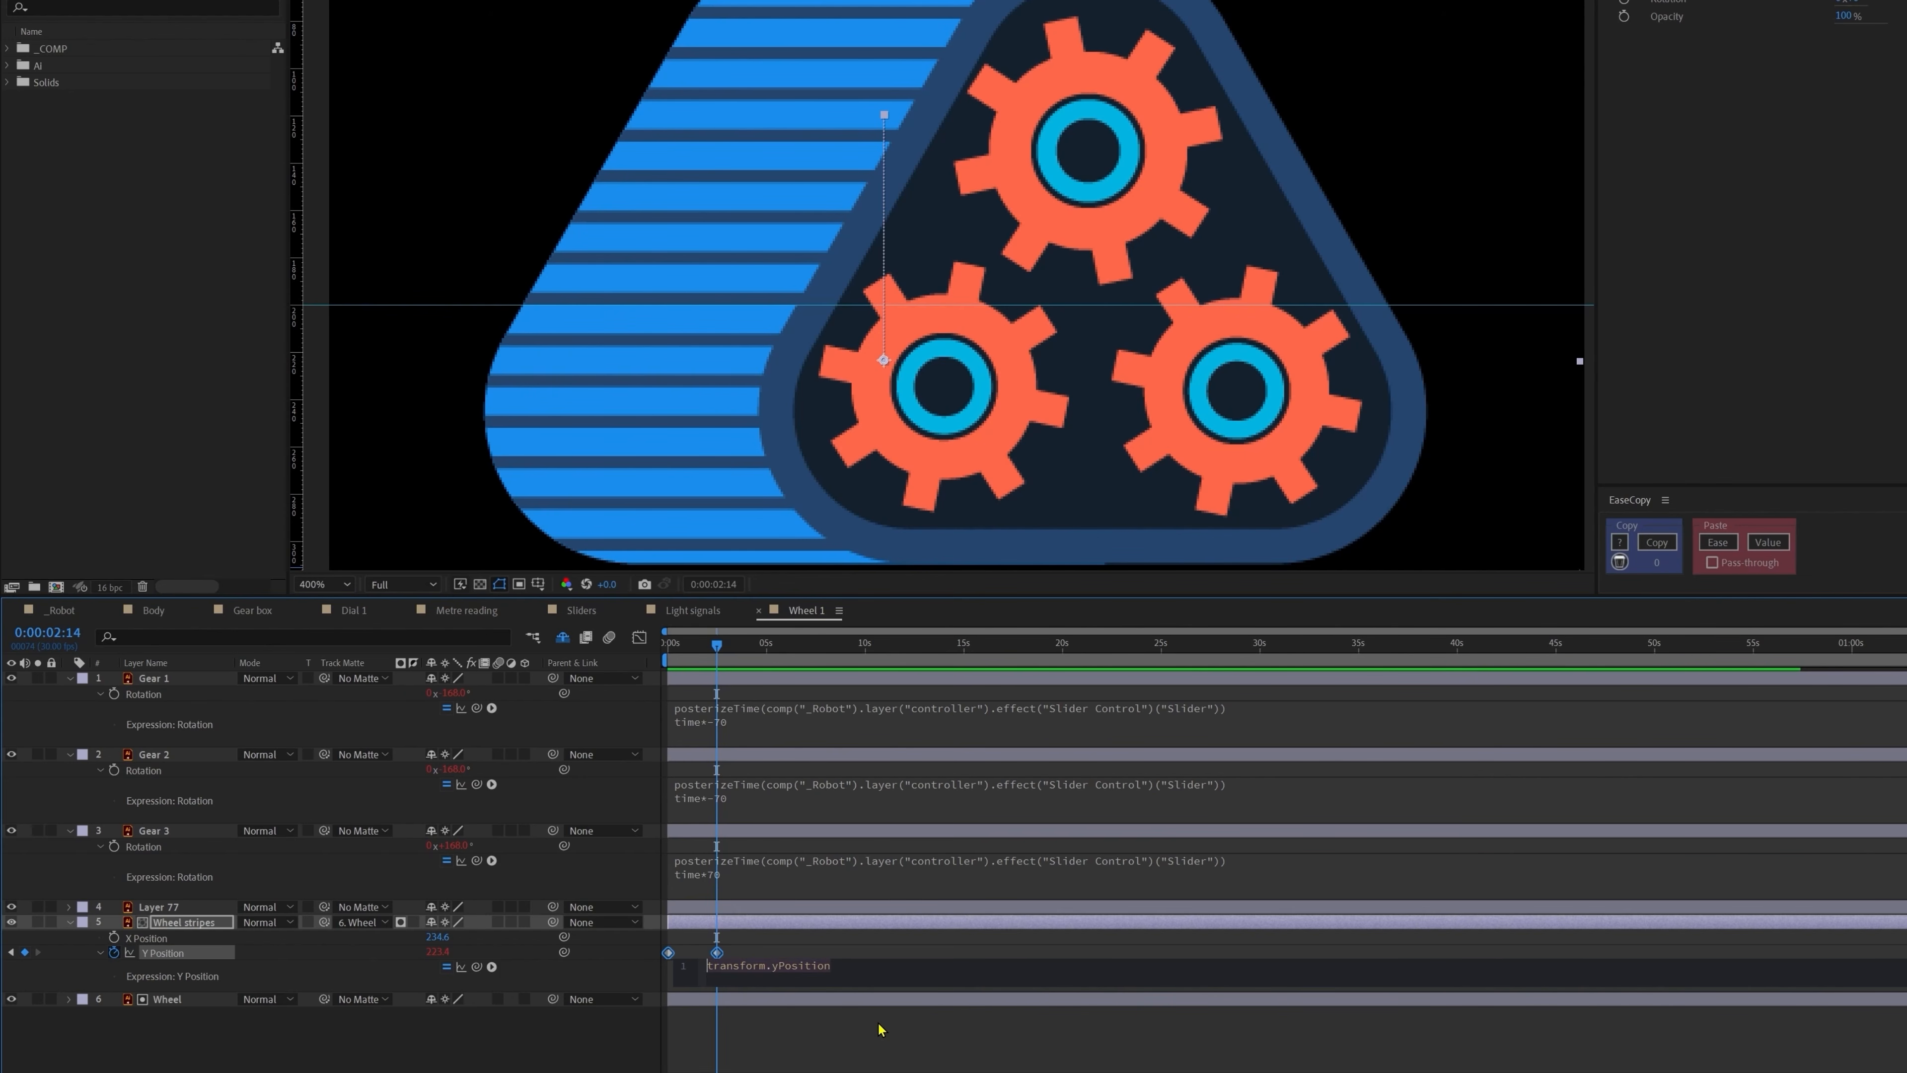
text(loopOut();)
click(826, 1035)
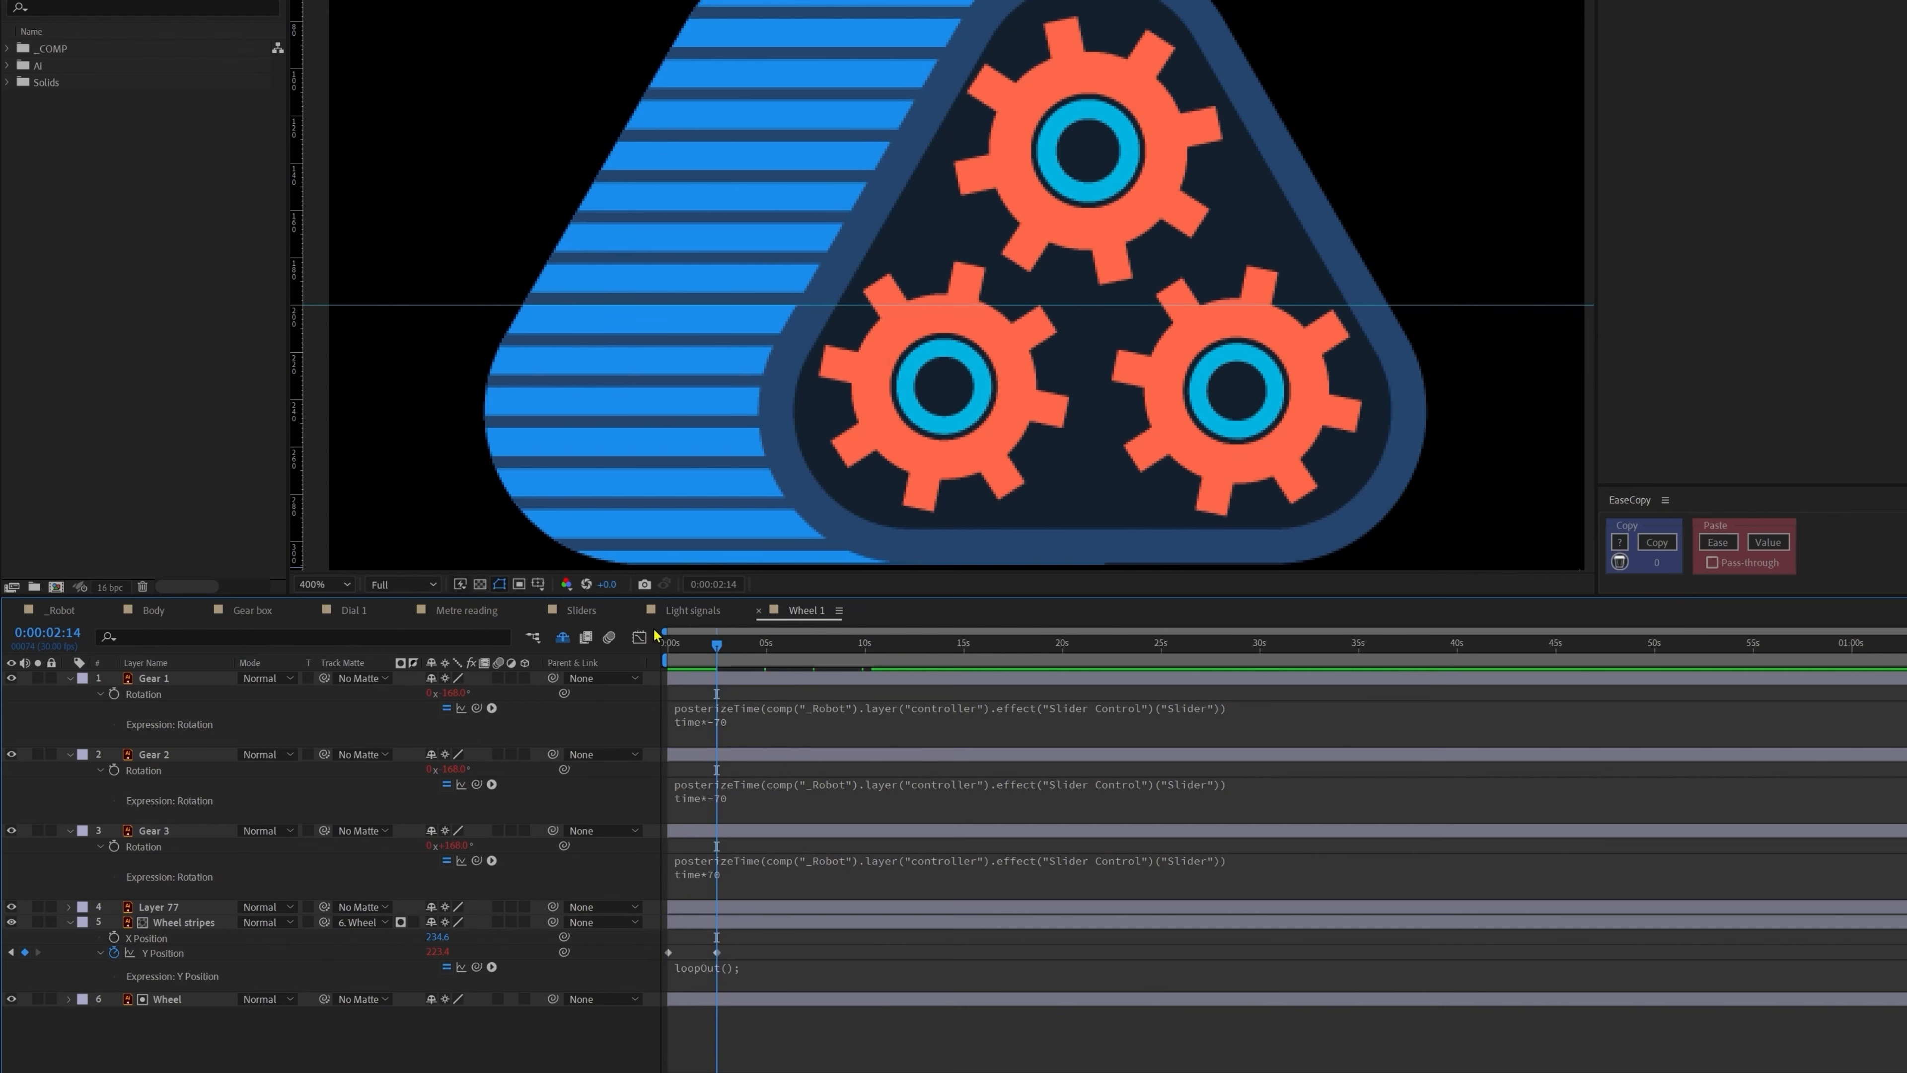
click(665, 651)
click(753, 1047)
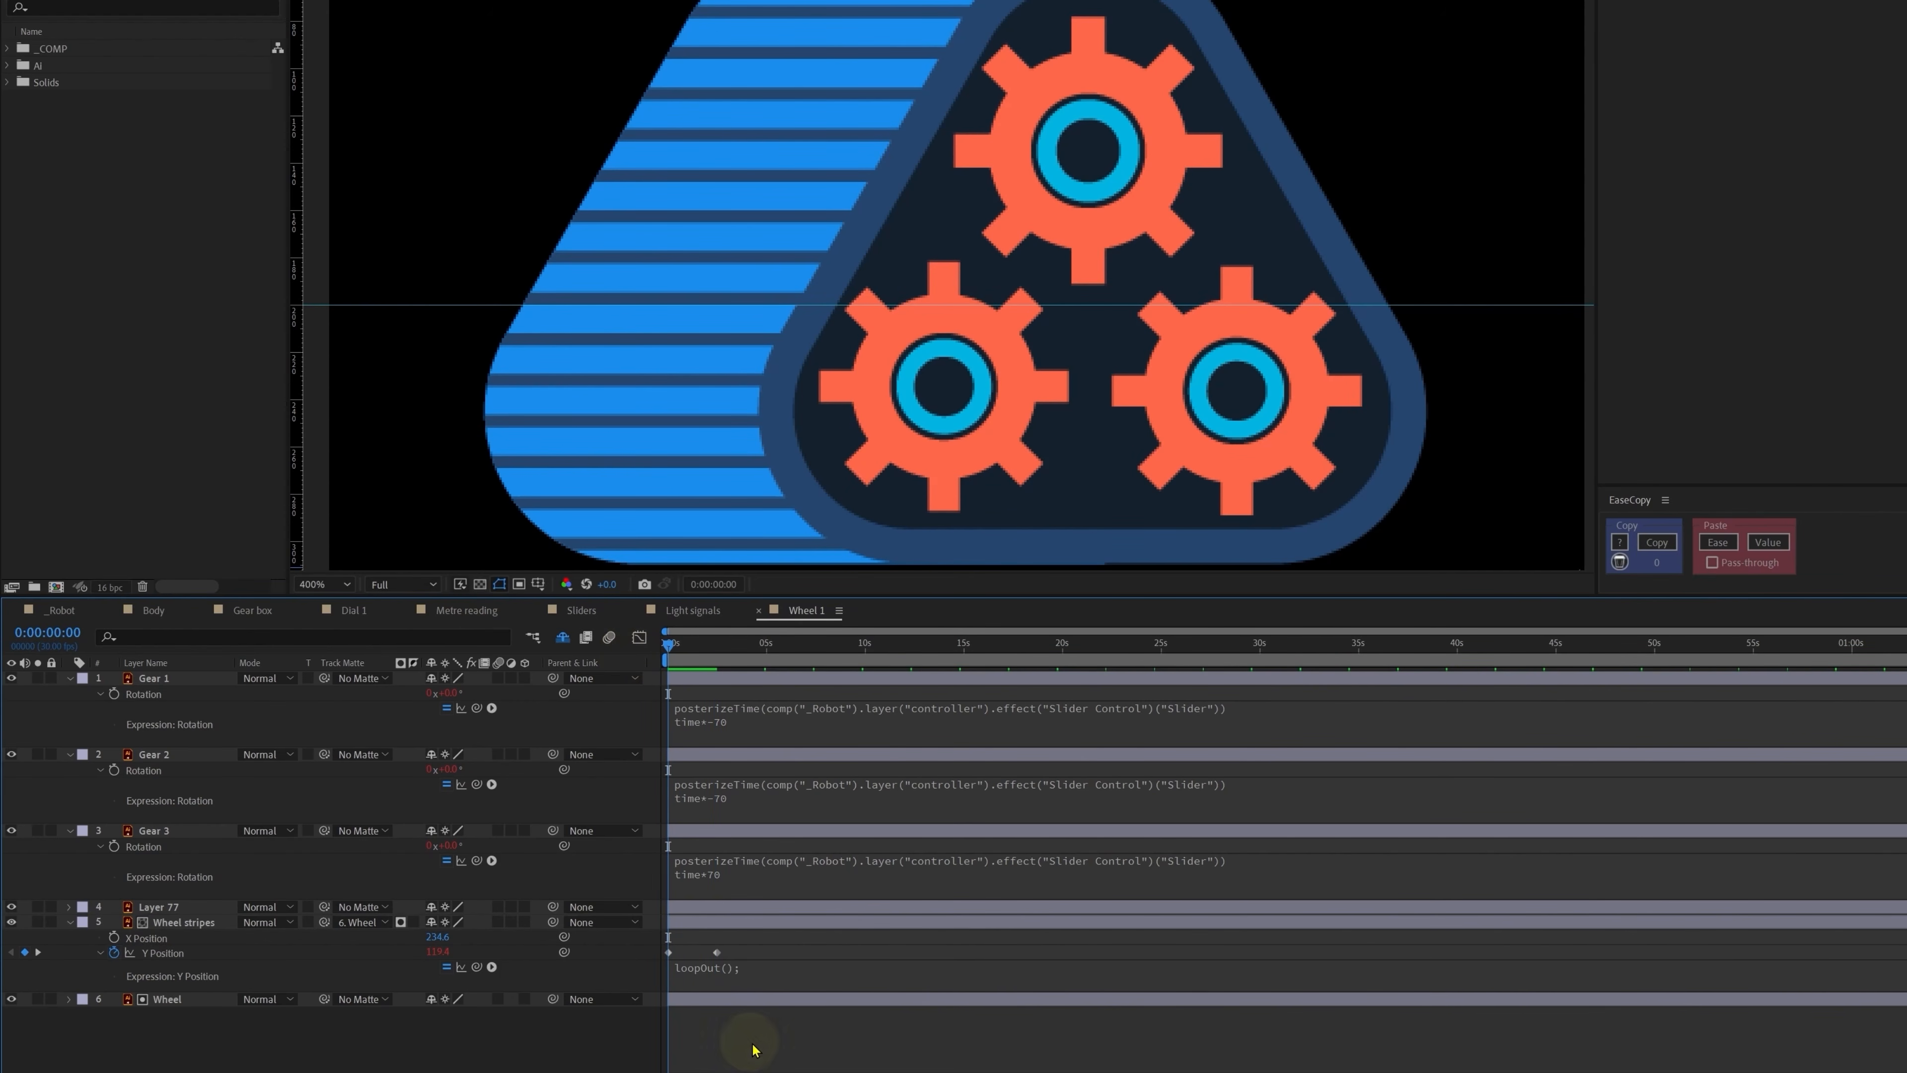
key(space)
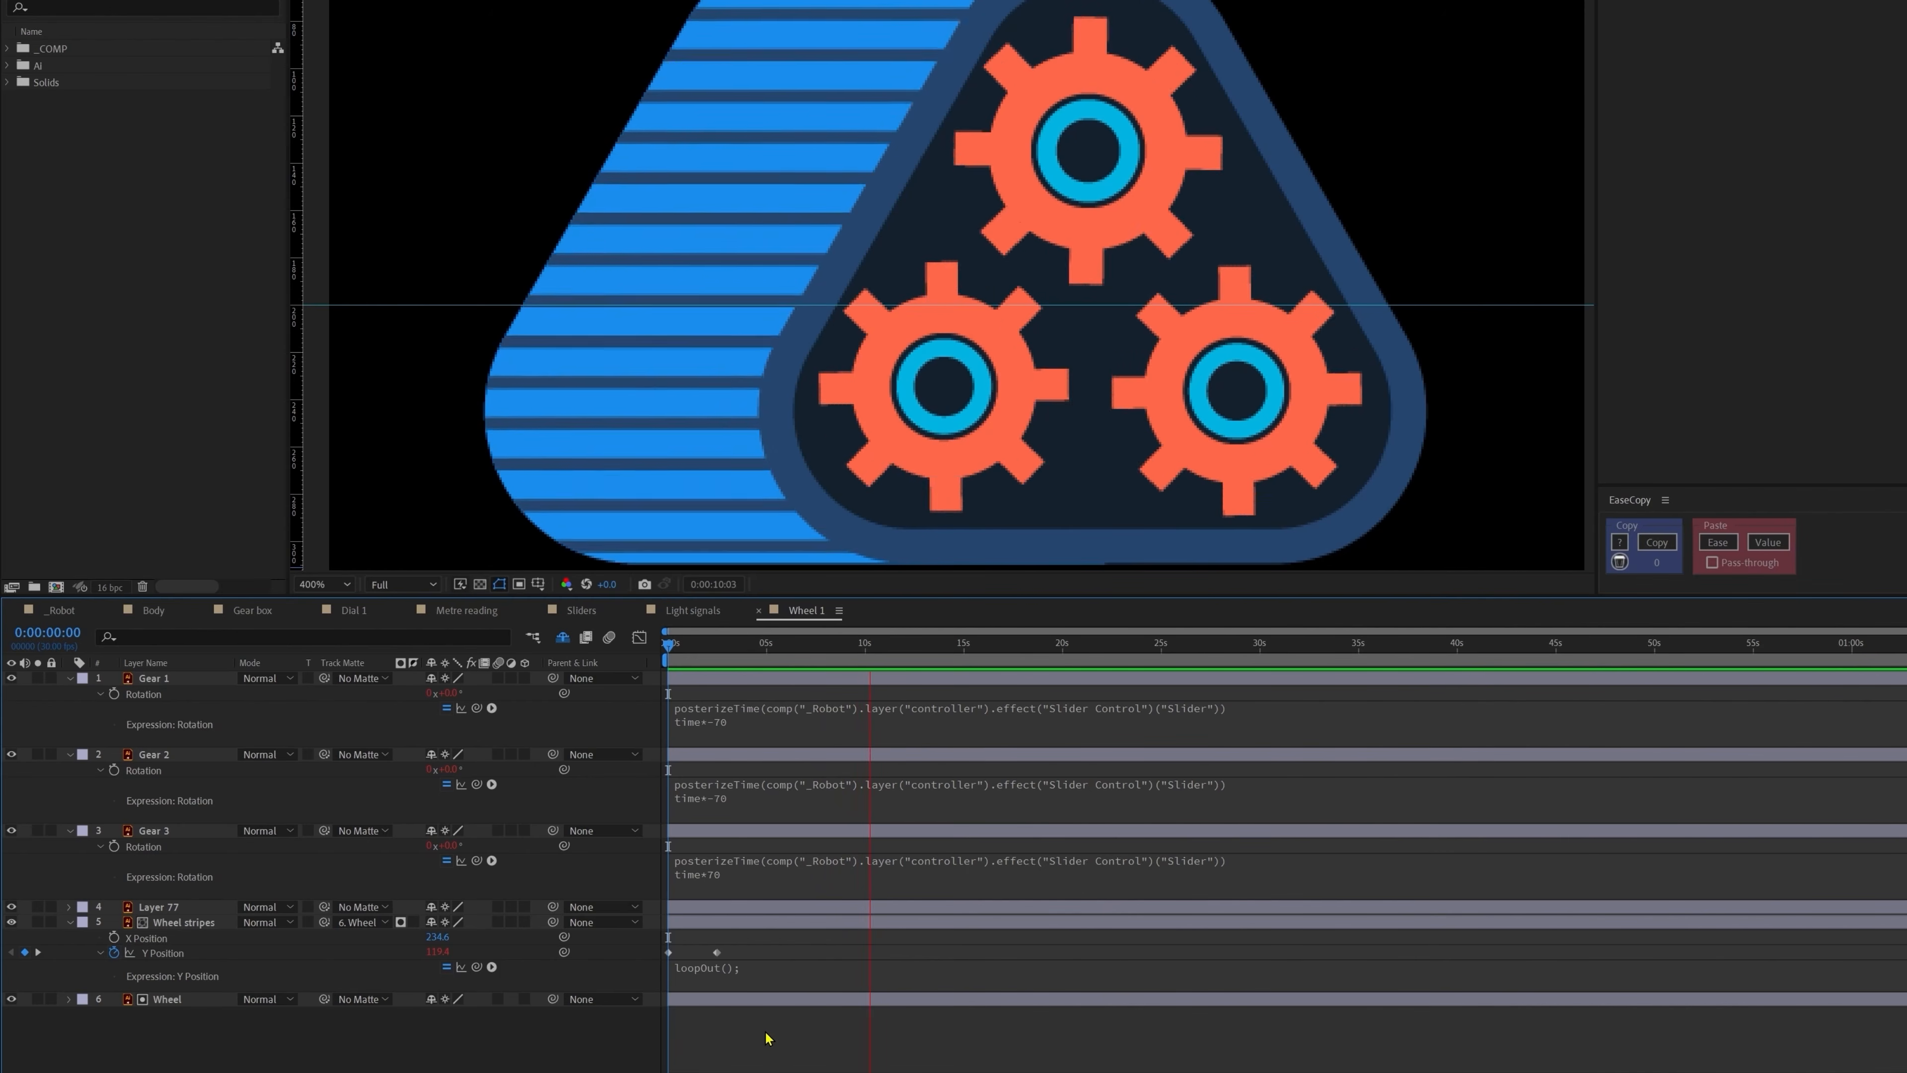
key(space)
Step: Drag the second Y Position keyframe slightly earlier
click(717, 953)
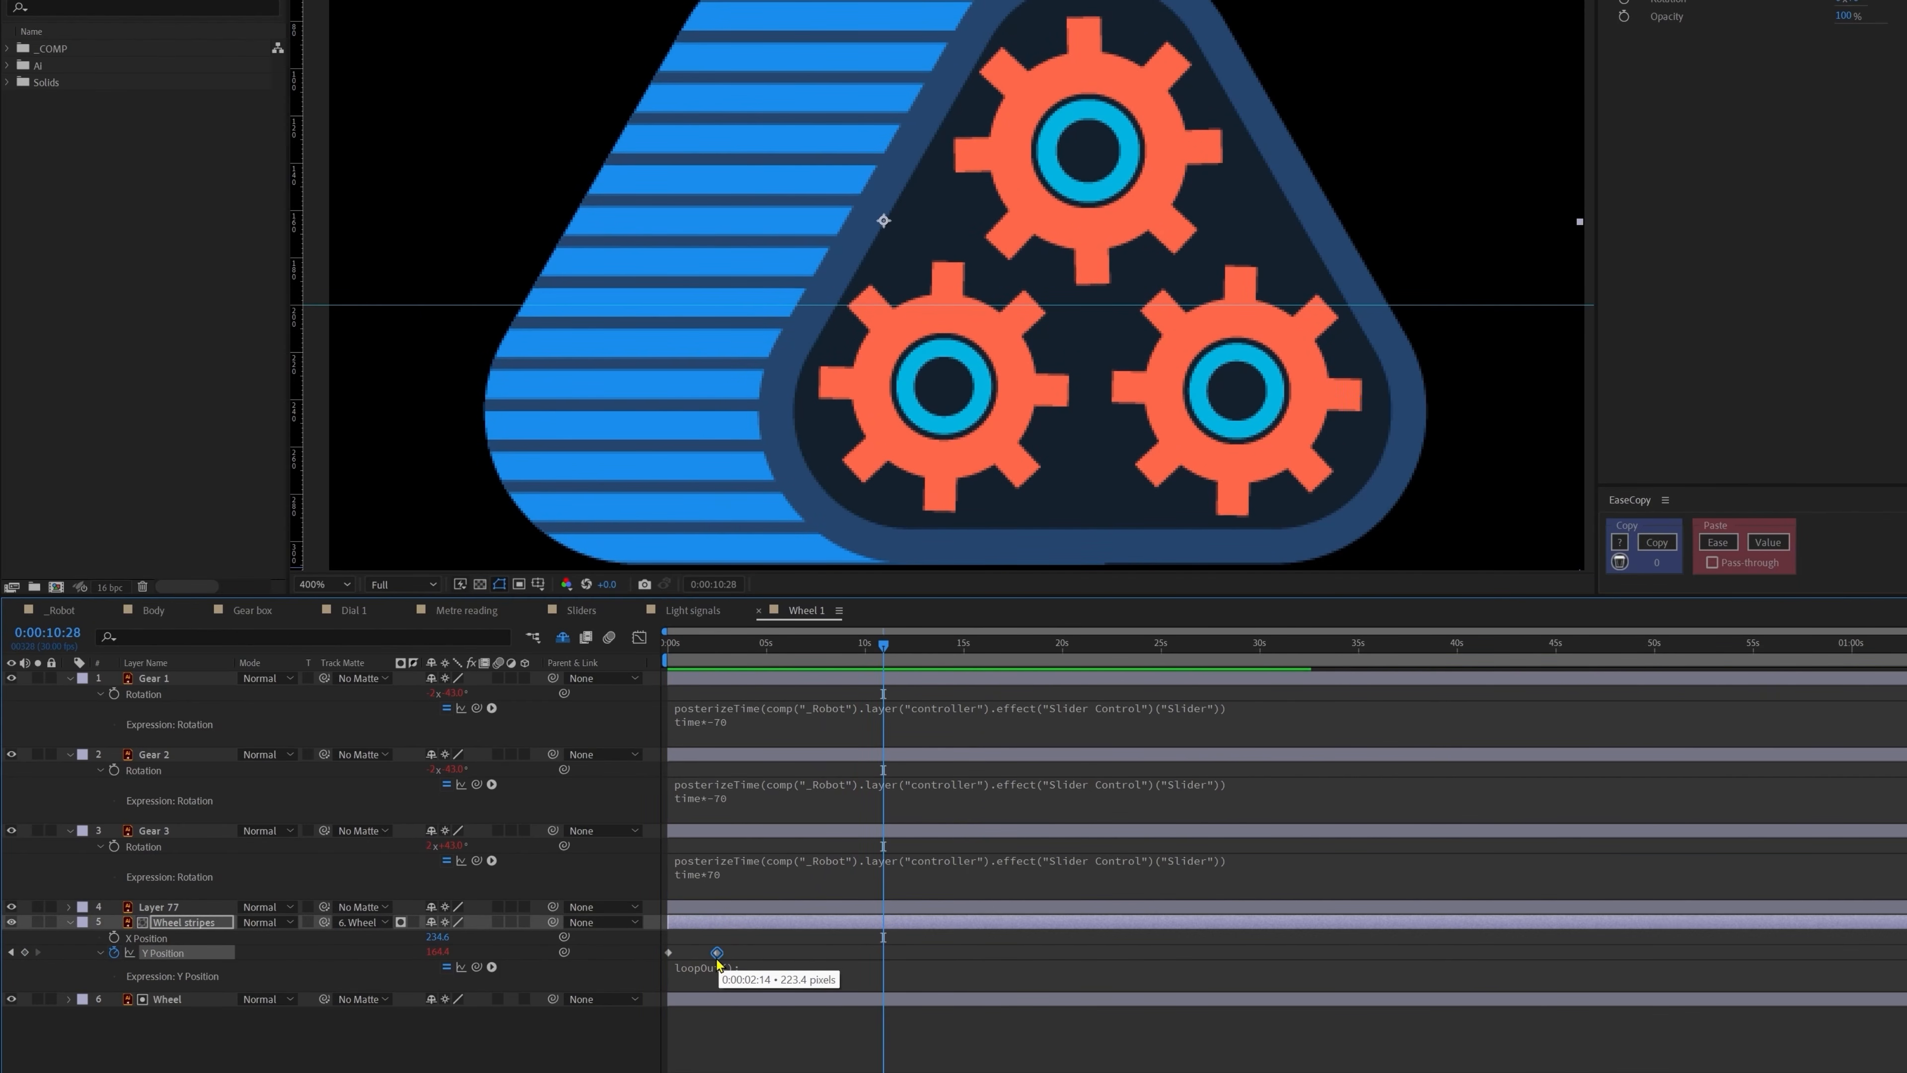
drag(717, 952, 697, 954)
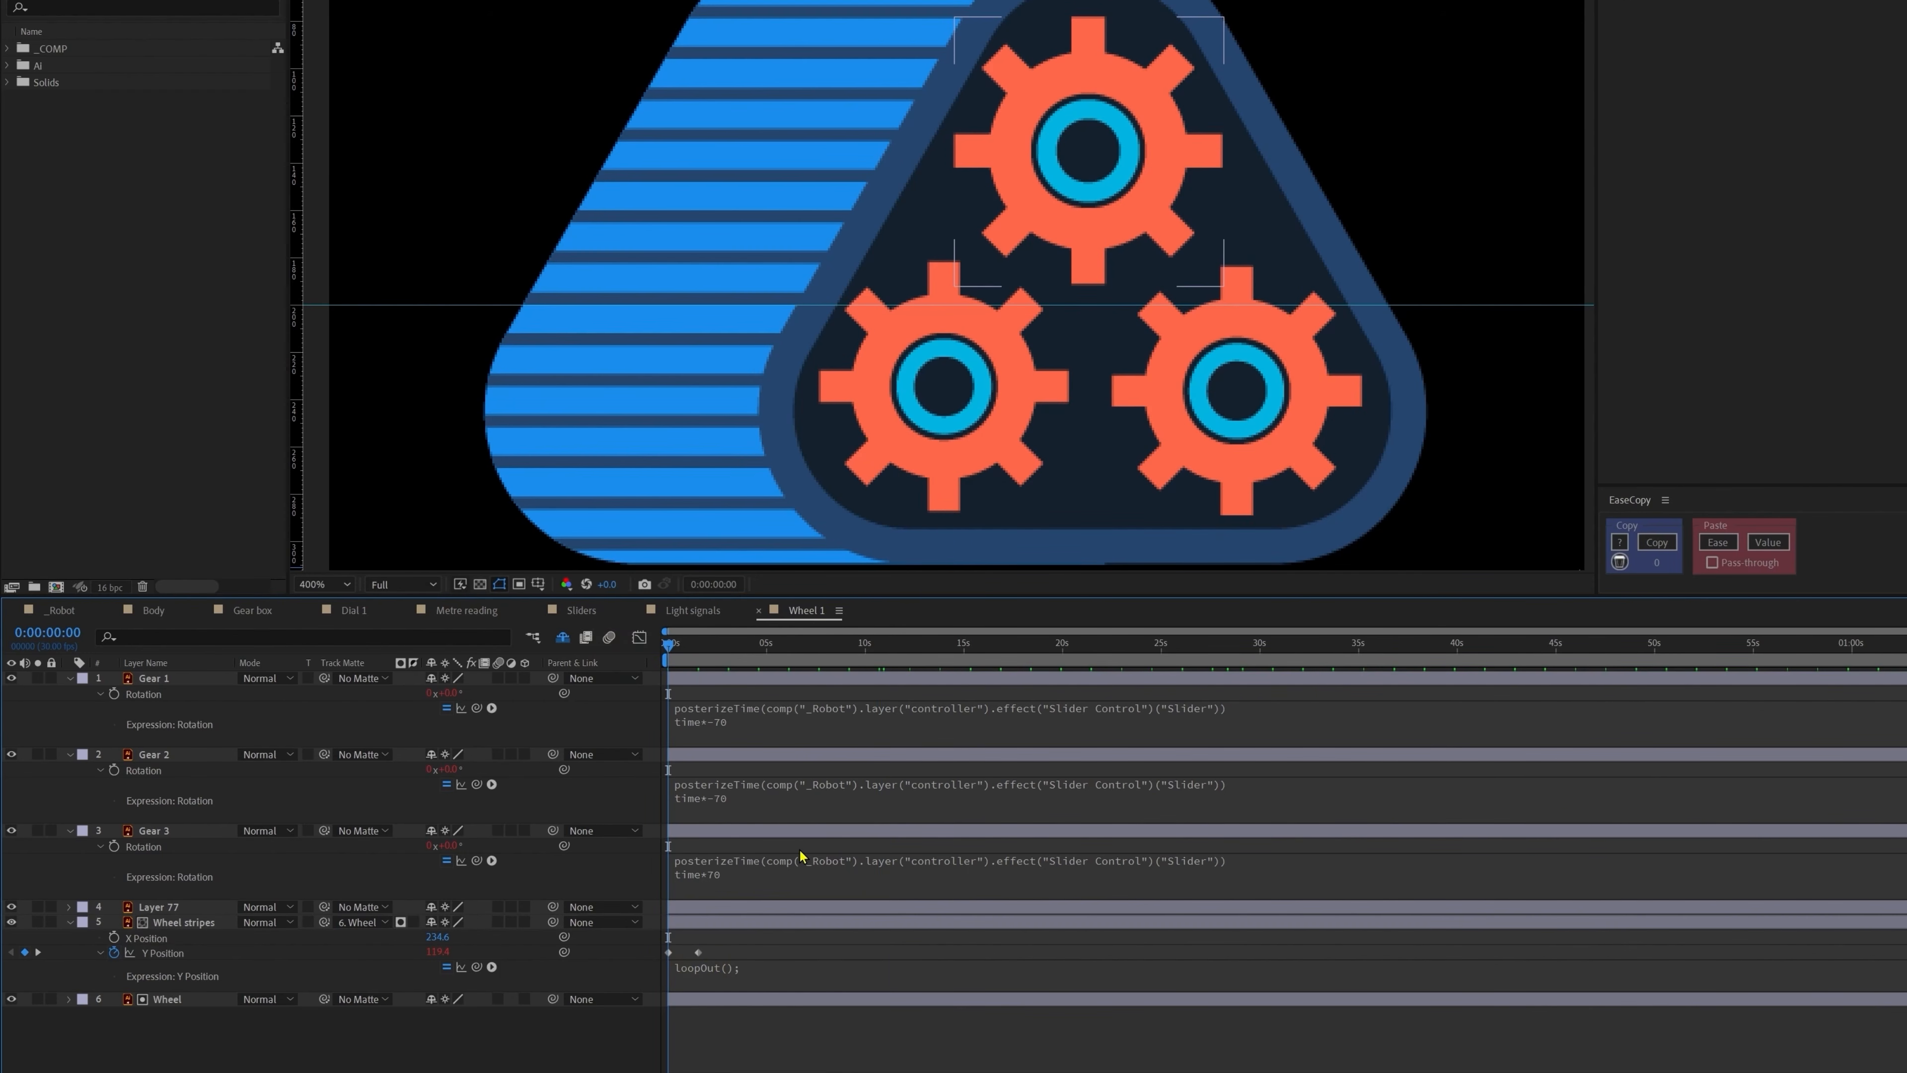
click(796, 853)
Step: Copy the slider-linked posterizeTime line from Gear 3's rotation expression into the Y Position expression
click(1065, 861)
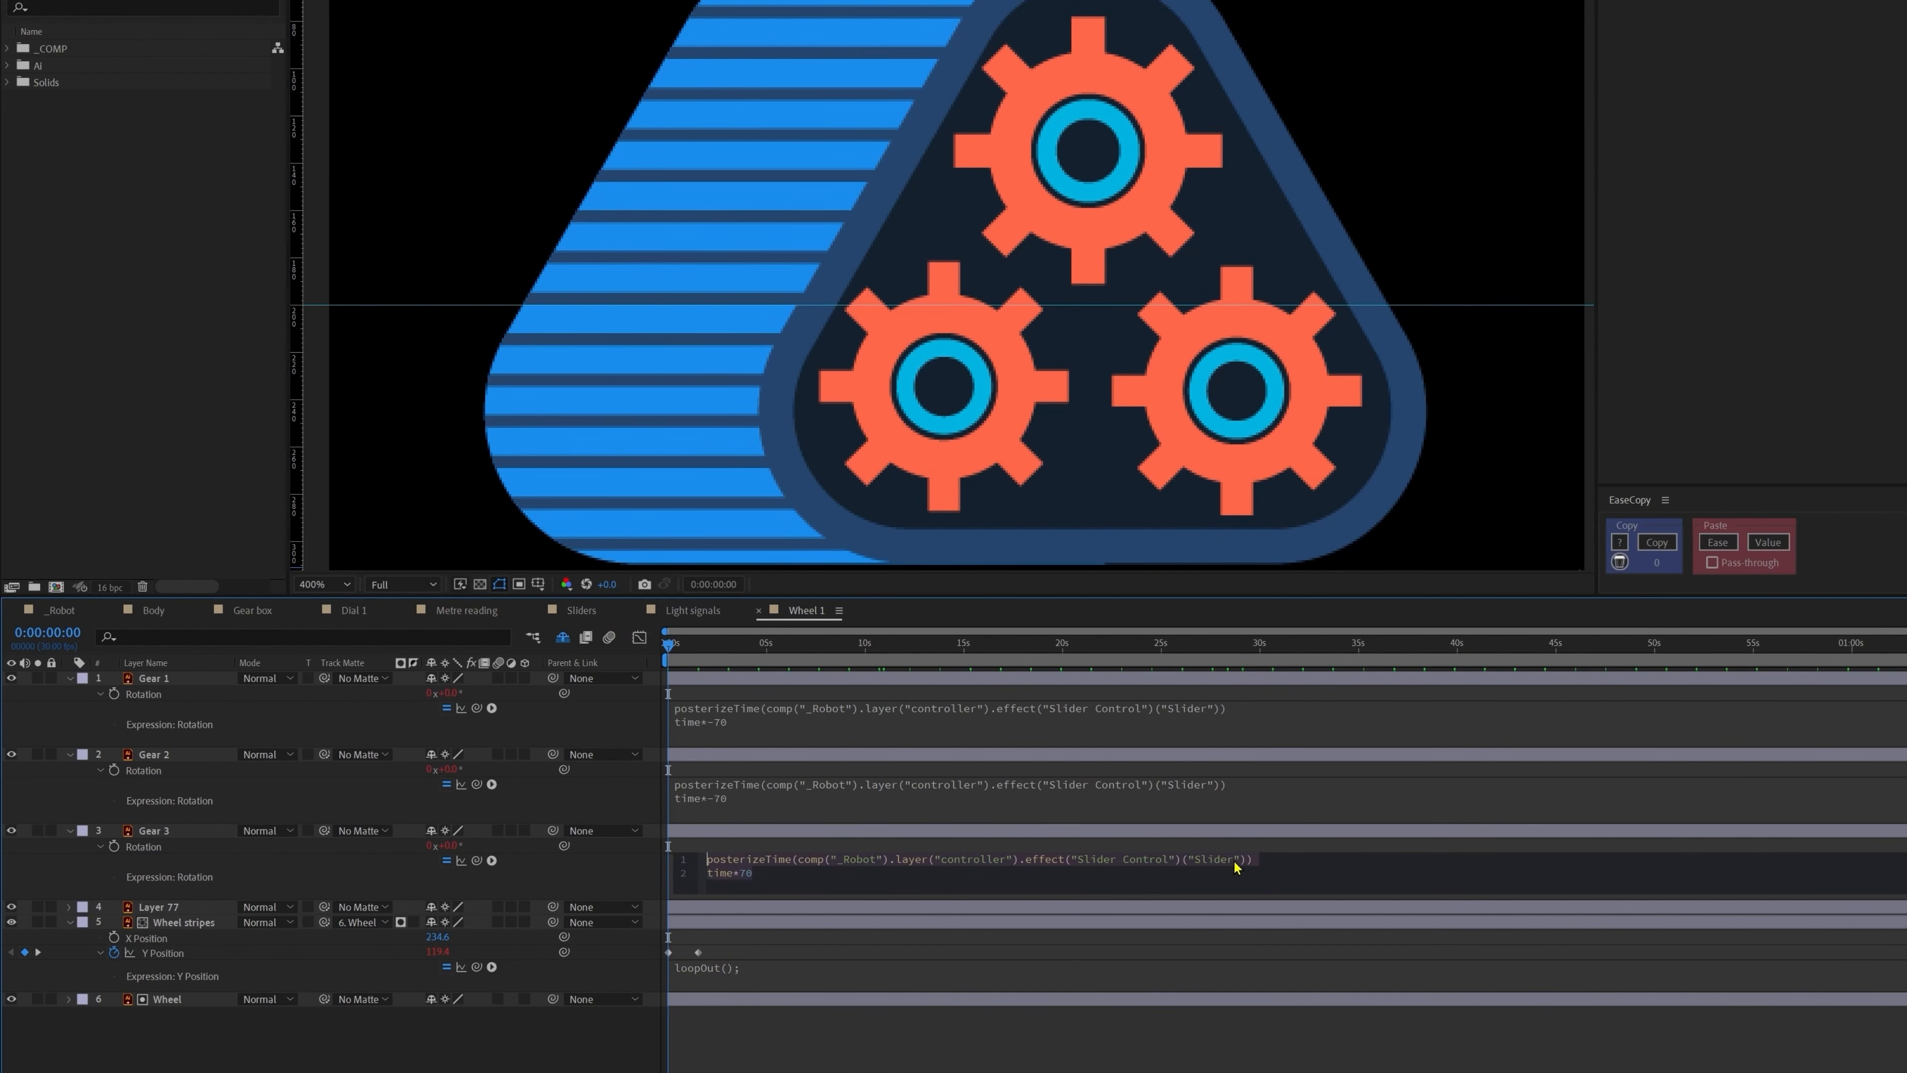
click(1259, 856)
drag(1260, 861, 650, 860)
key(ctrl+c)
click(695, 975)
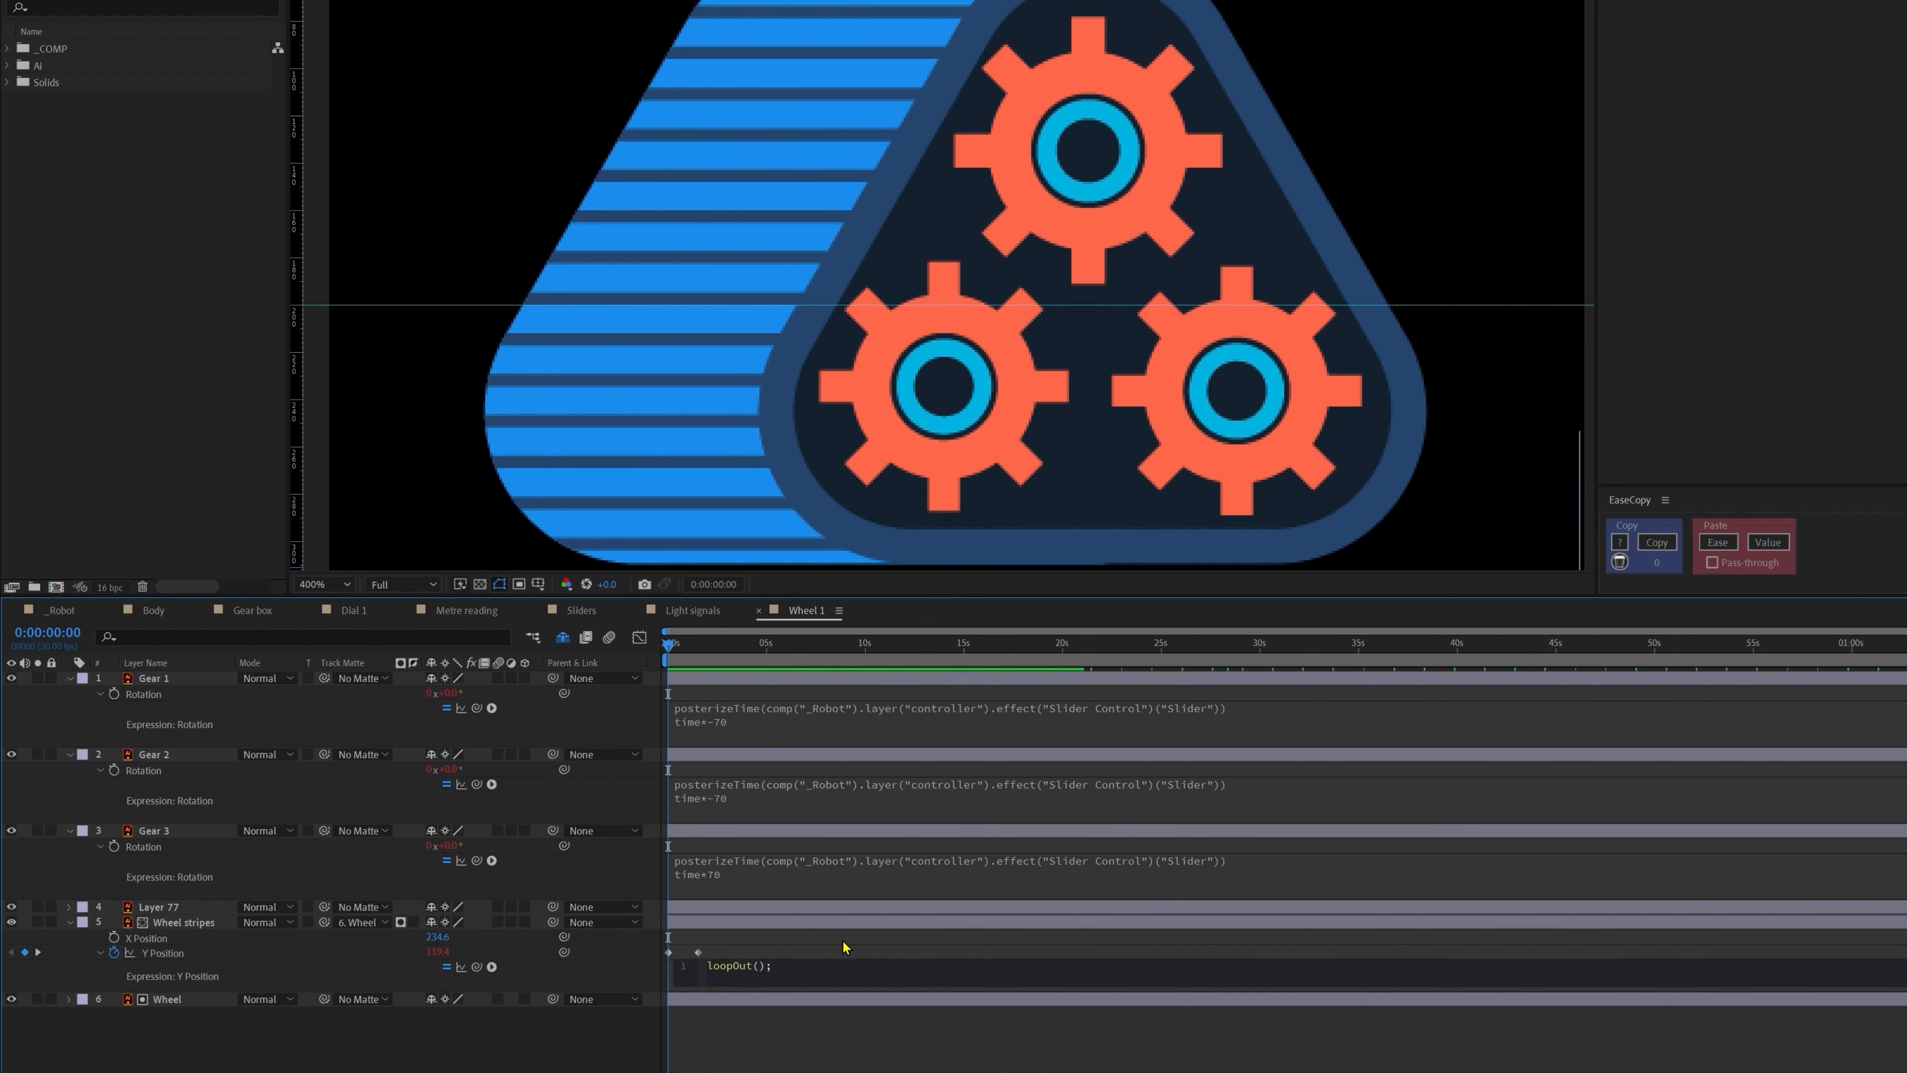
key(ctrl+v)
click(714, 949)
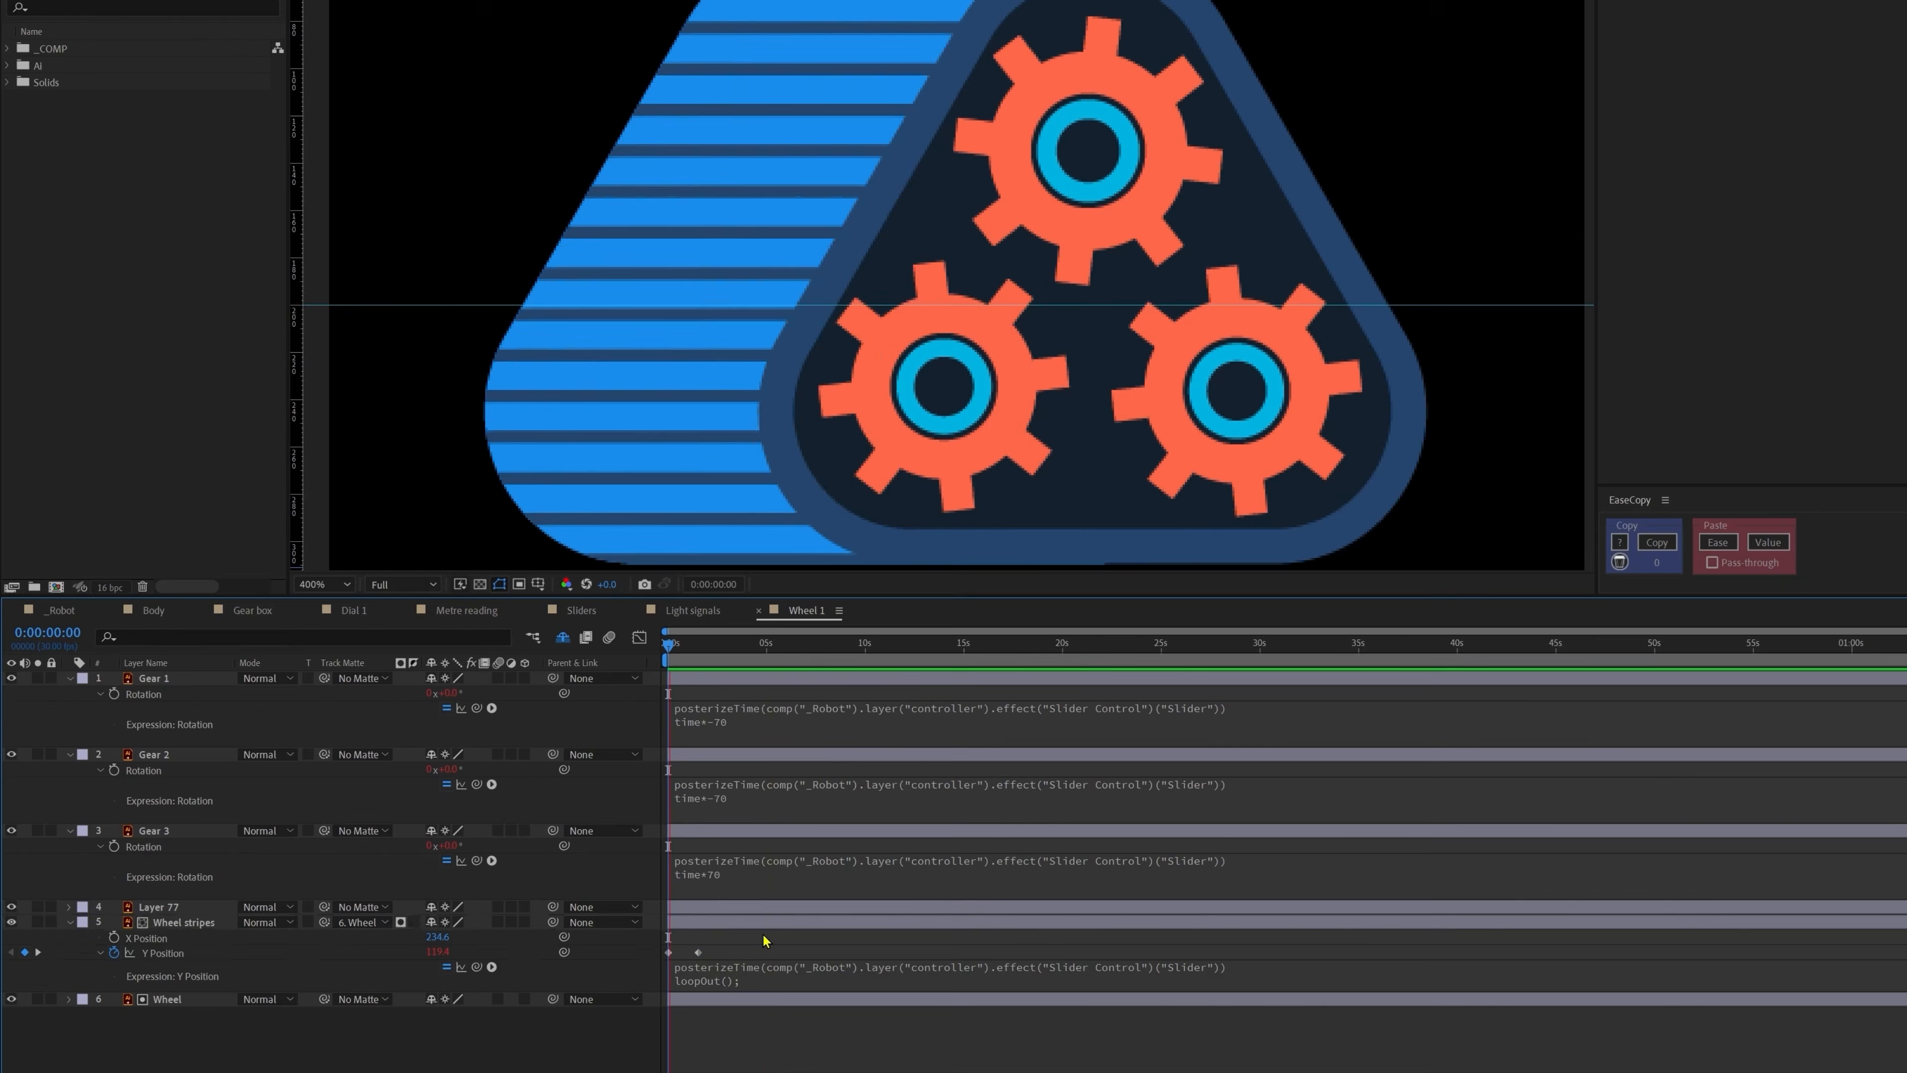
click(1007, 1036)
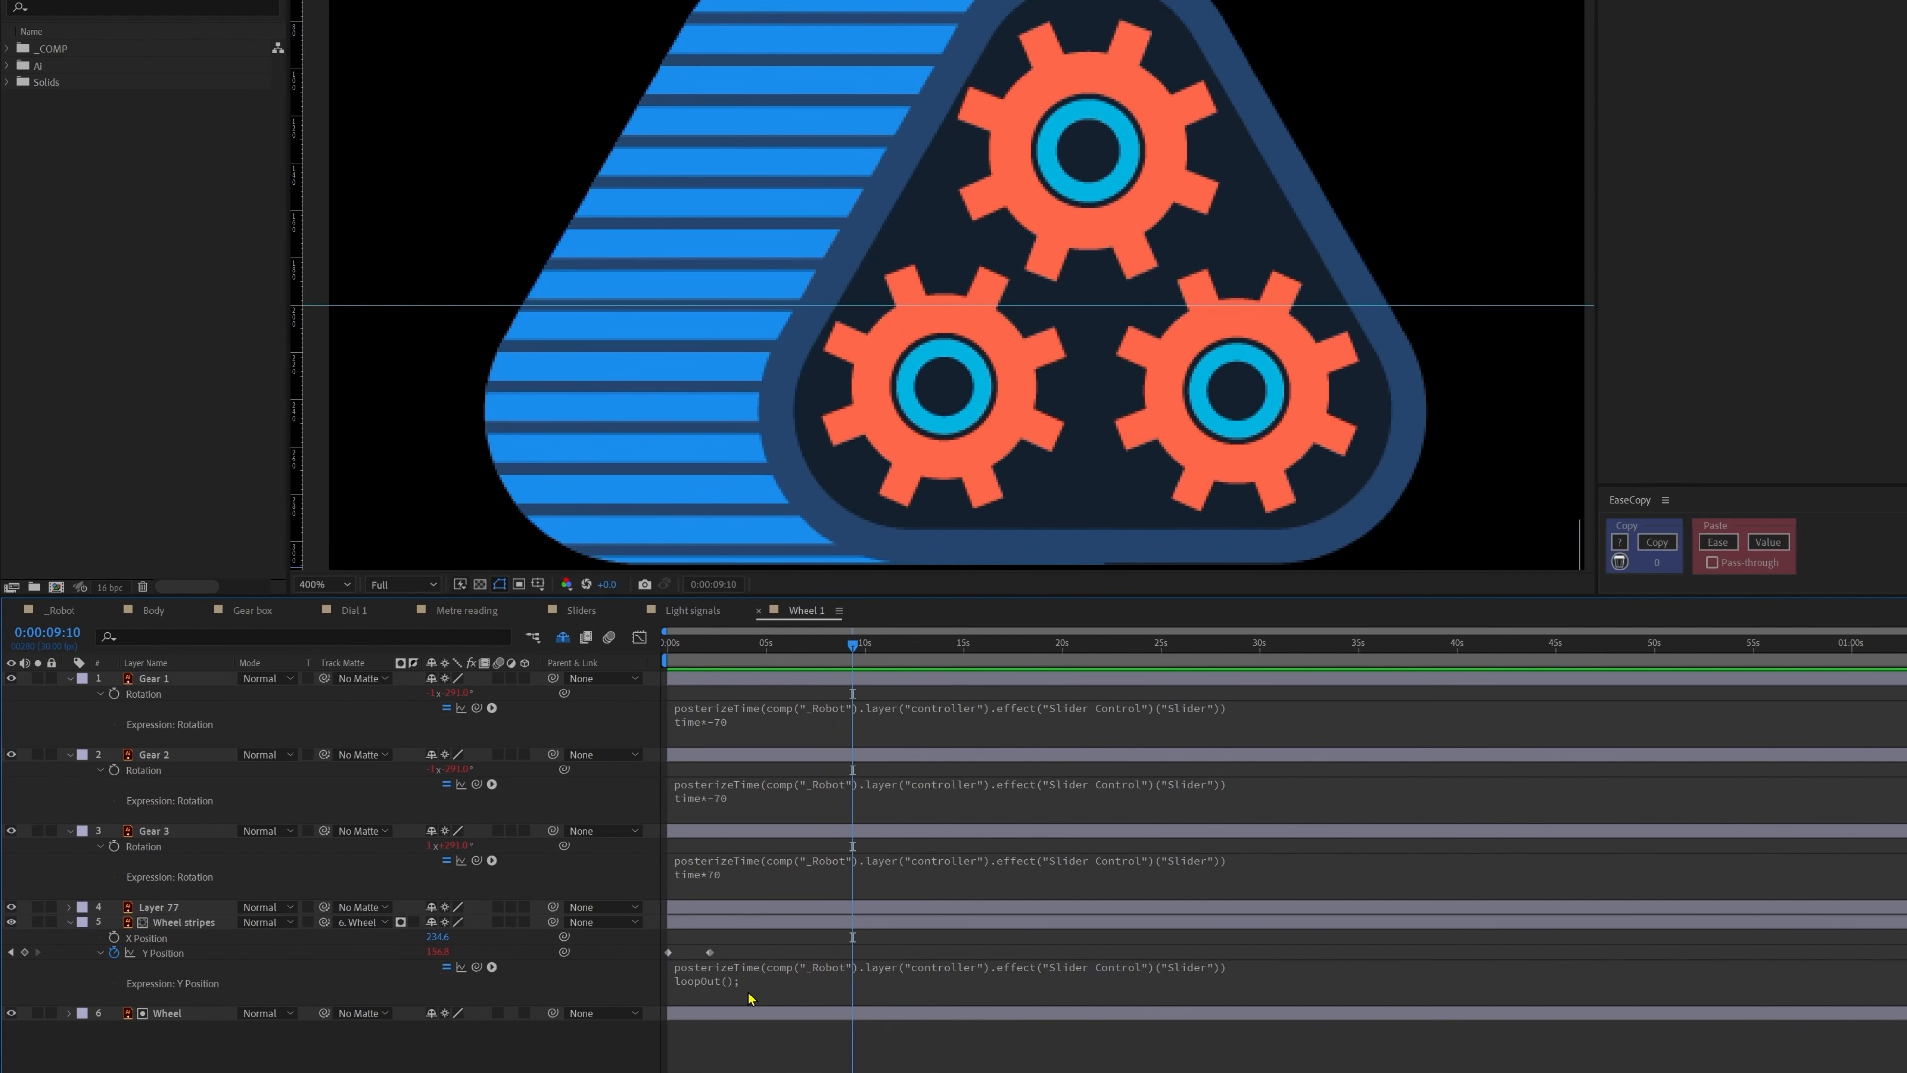
Step: Change line 2 to loopIn();, shift both Y Position keyframes later, and preview the loop
click(725, 990)
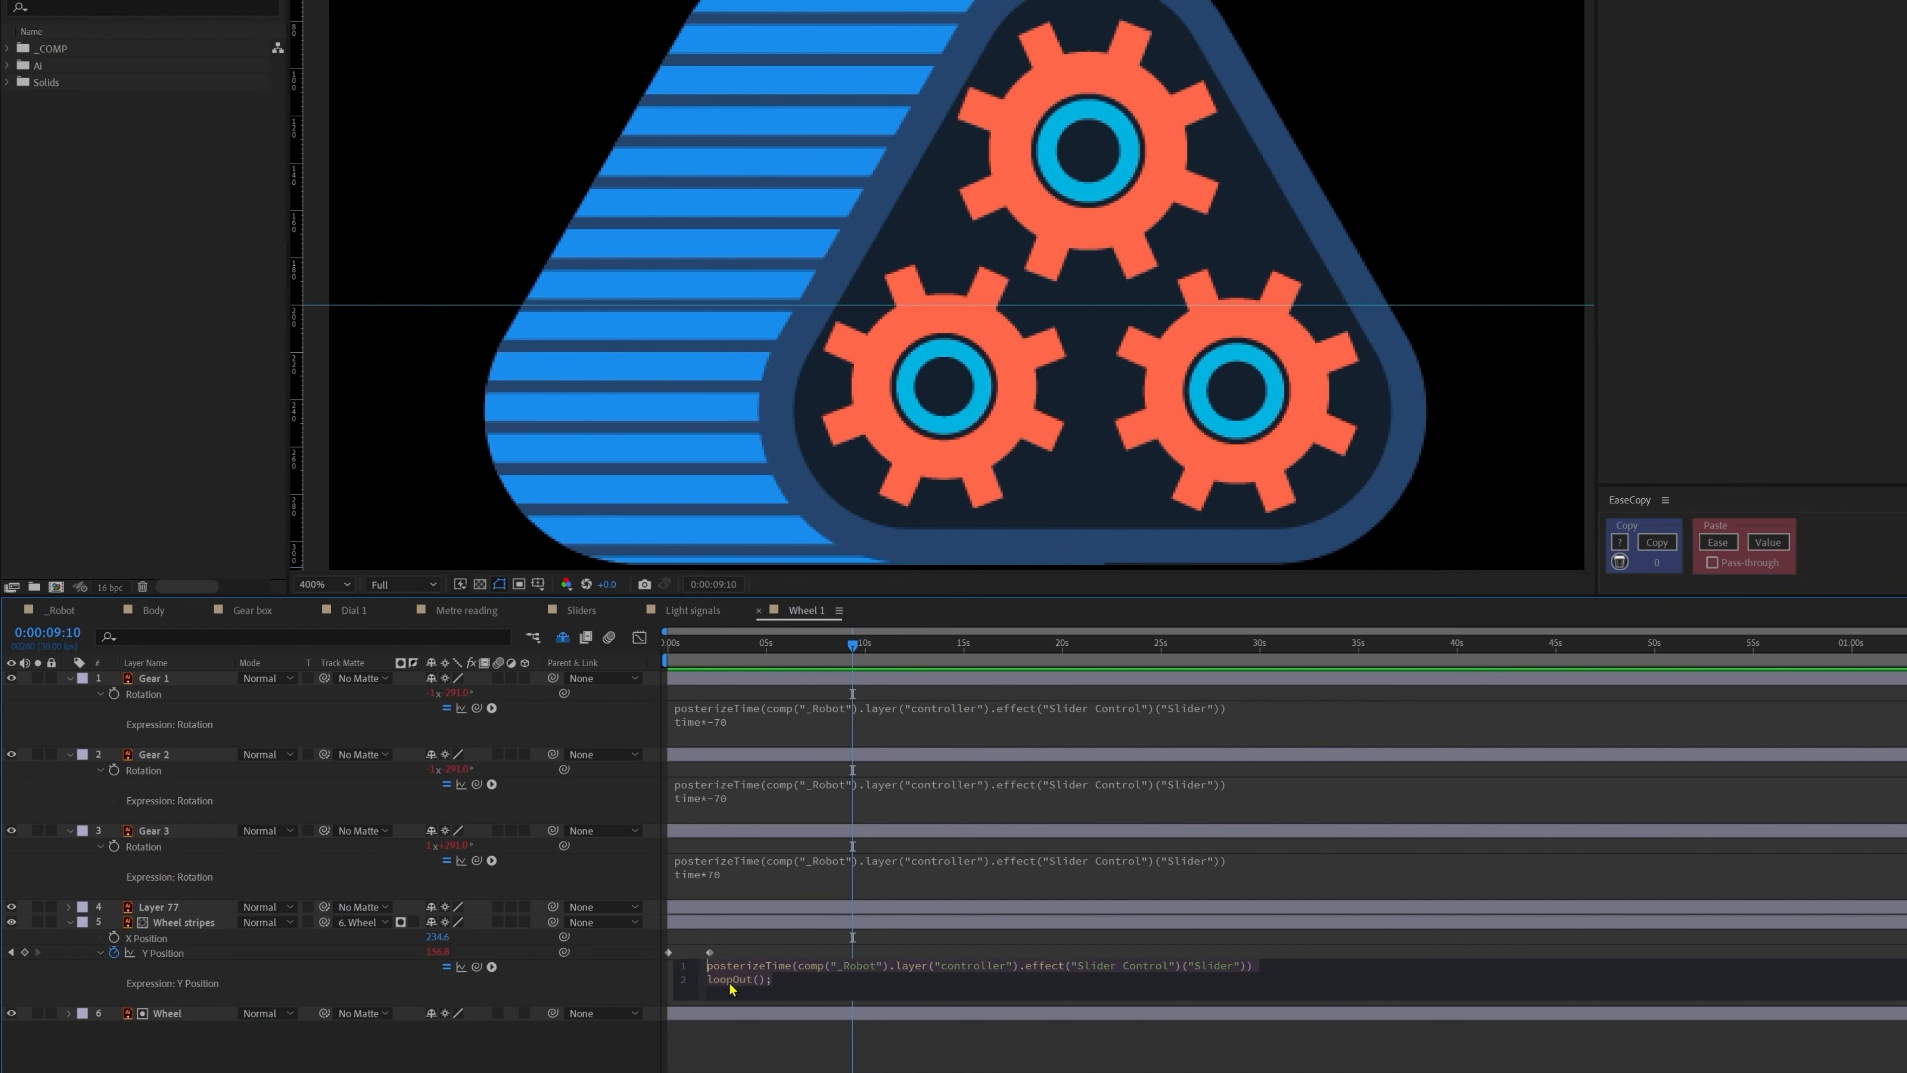
text(In()
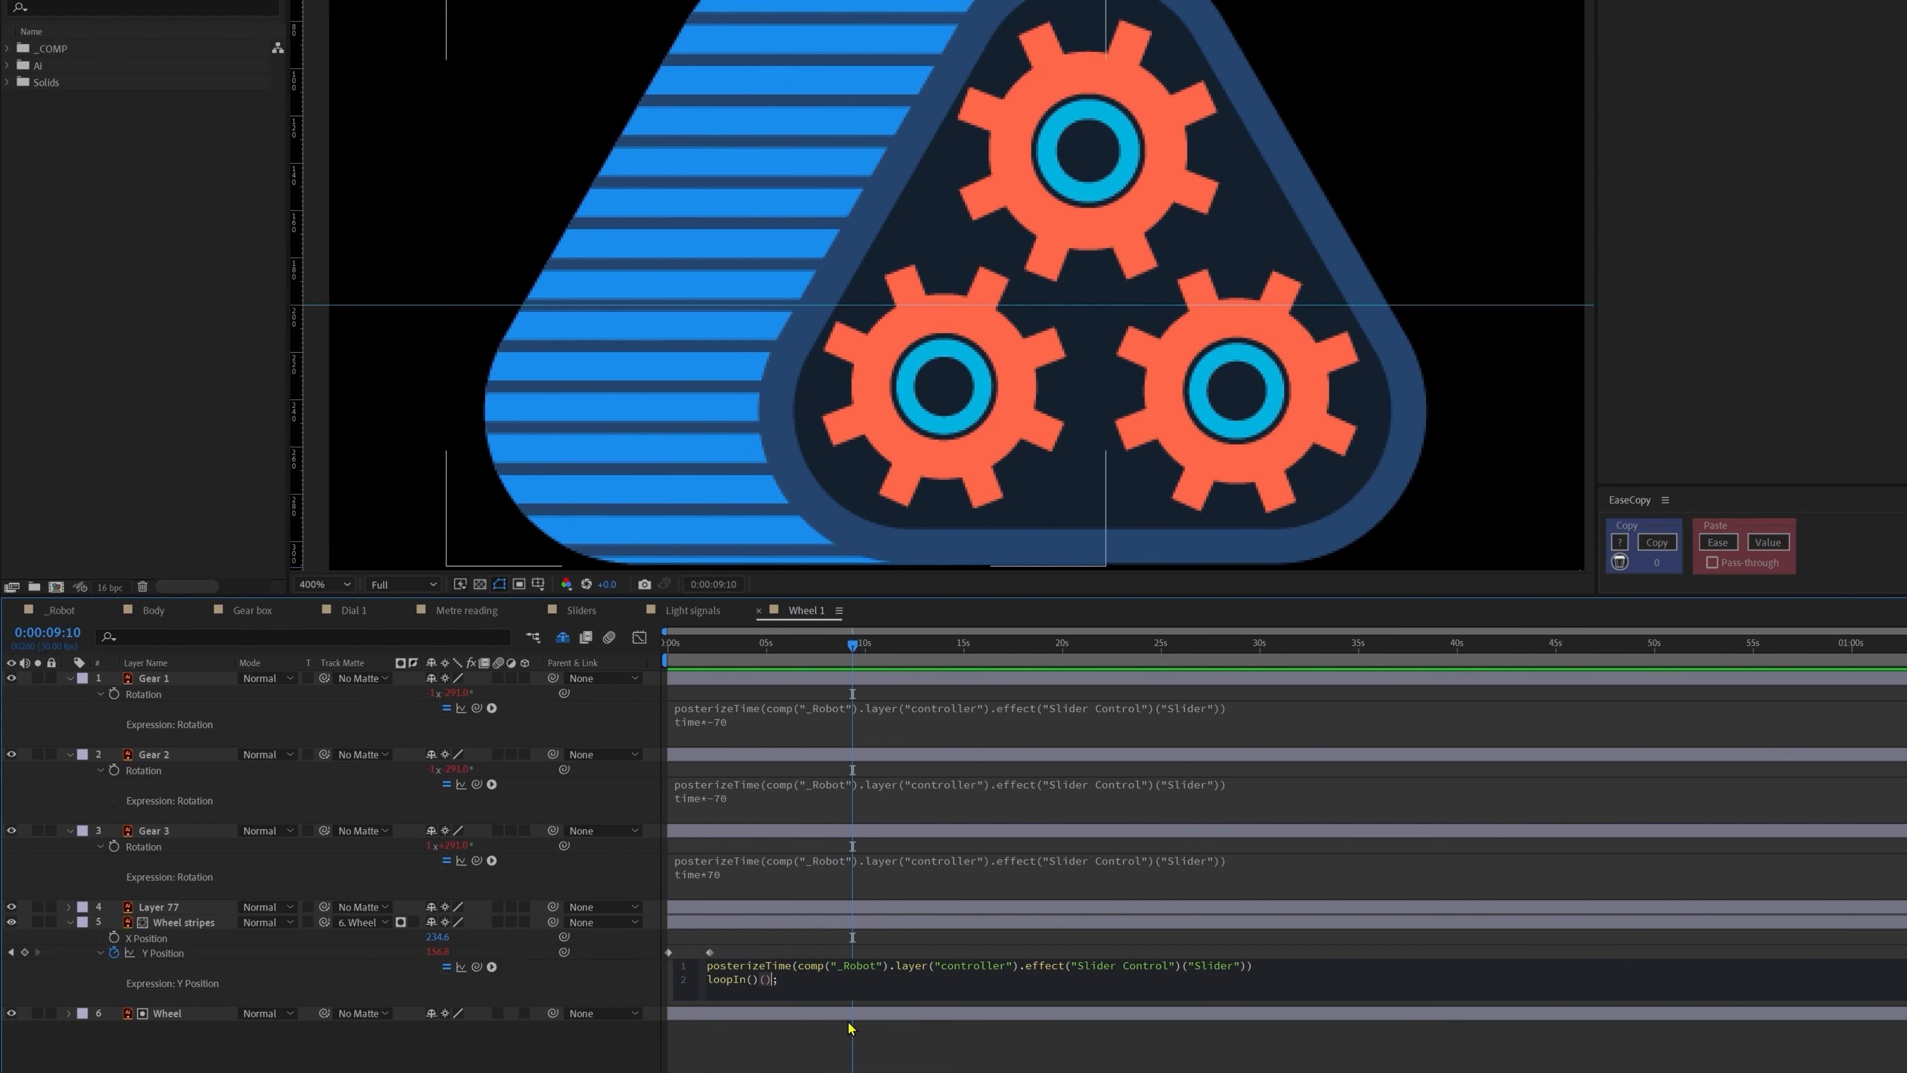
key(BackSpace)
click(802, 1055)
key(space)
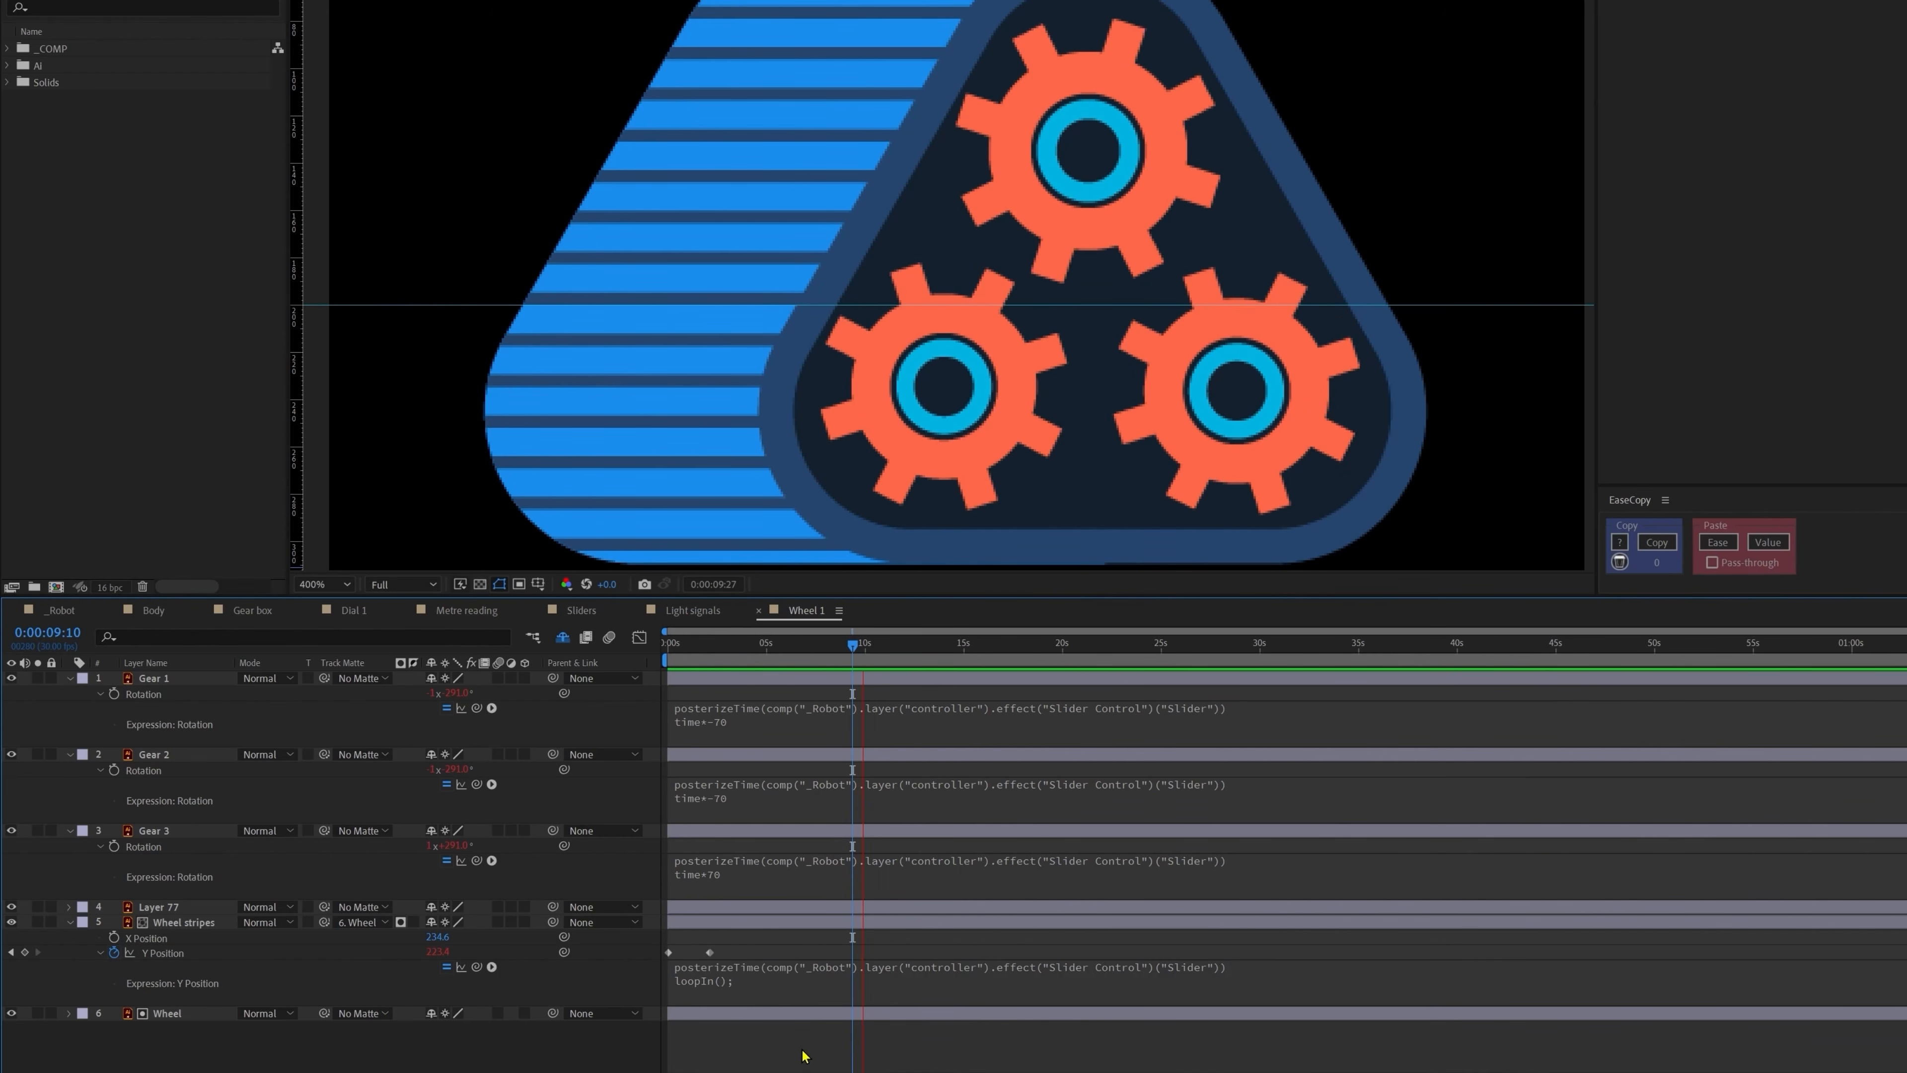
drag(691, 643, 647, 663)
drag(729, 944, 896, 960)
click(895, 953)
key(space)
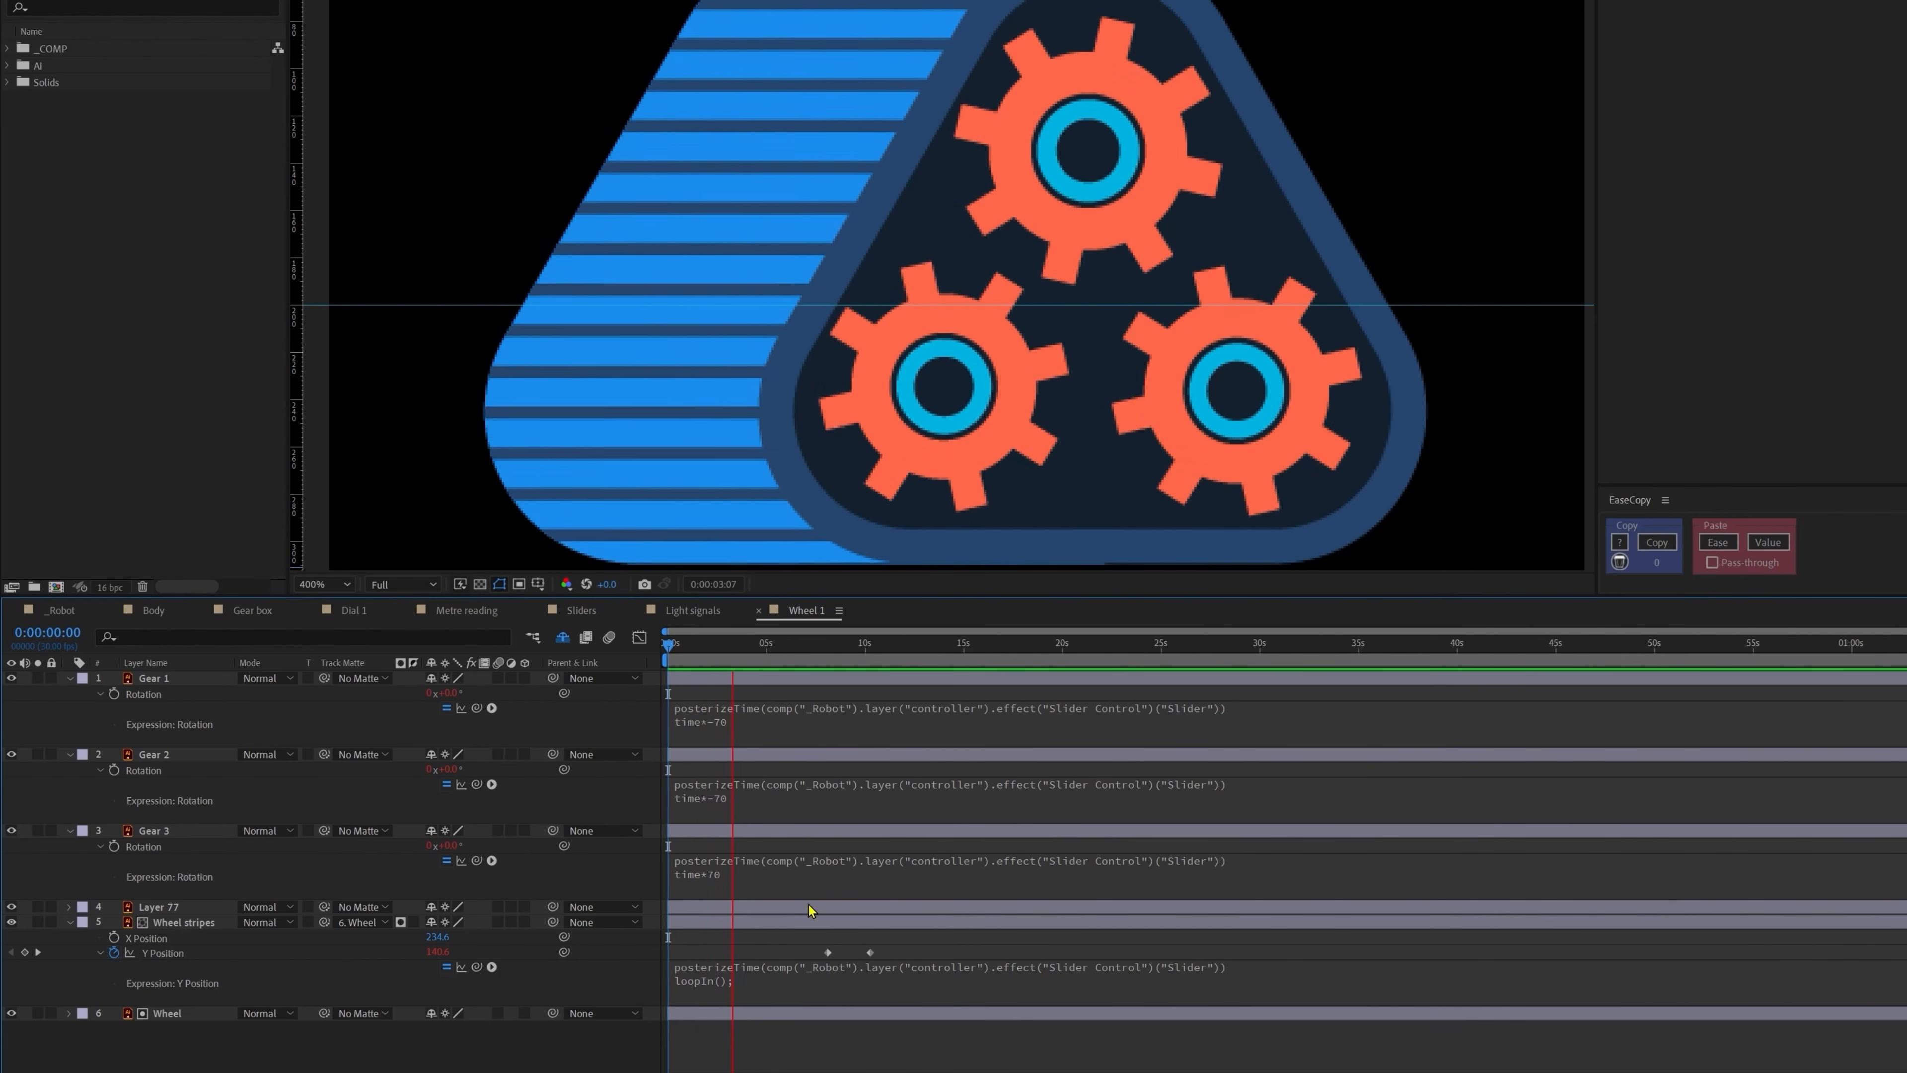
Step: Rewrite line 2 of the Y Position expression as loopIn()+loopOut()-value; and preview the result
click(863, 646)
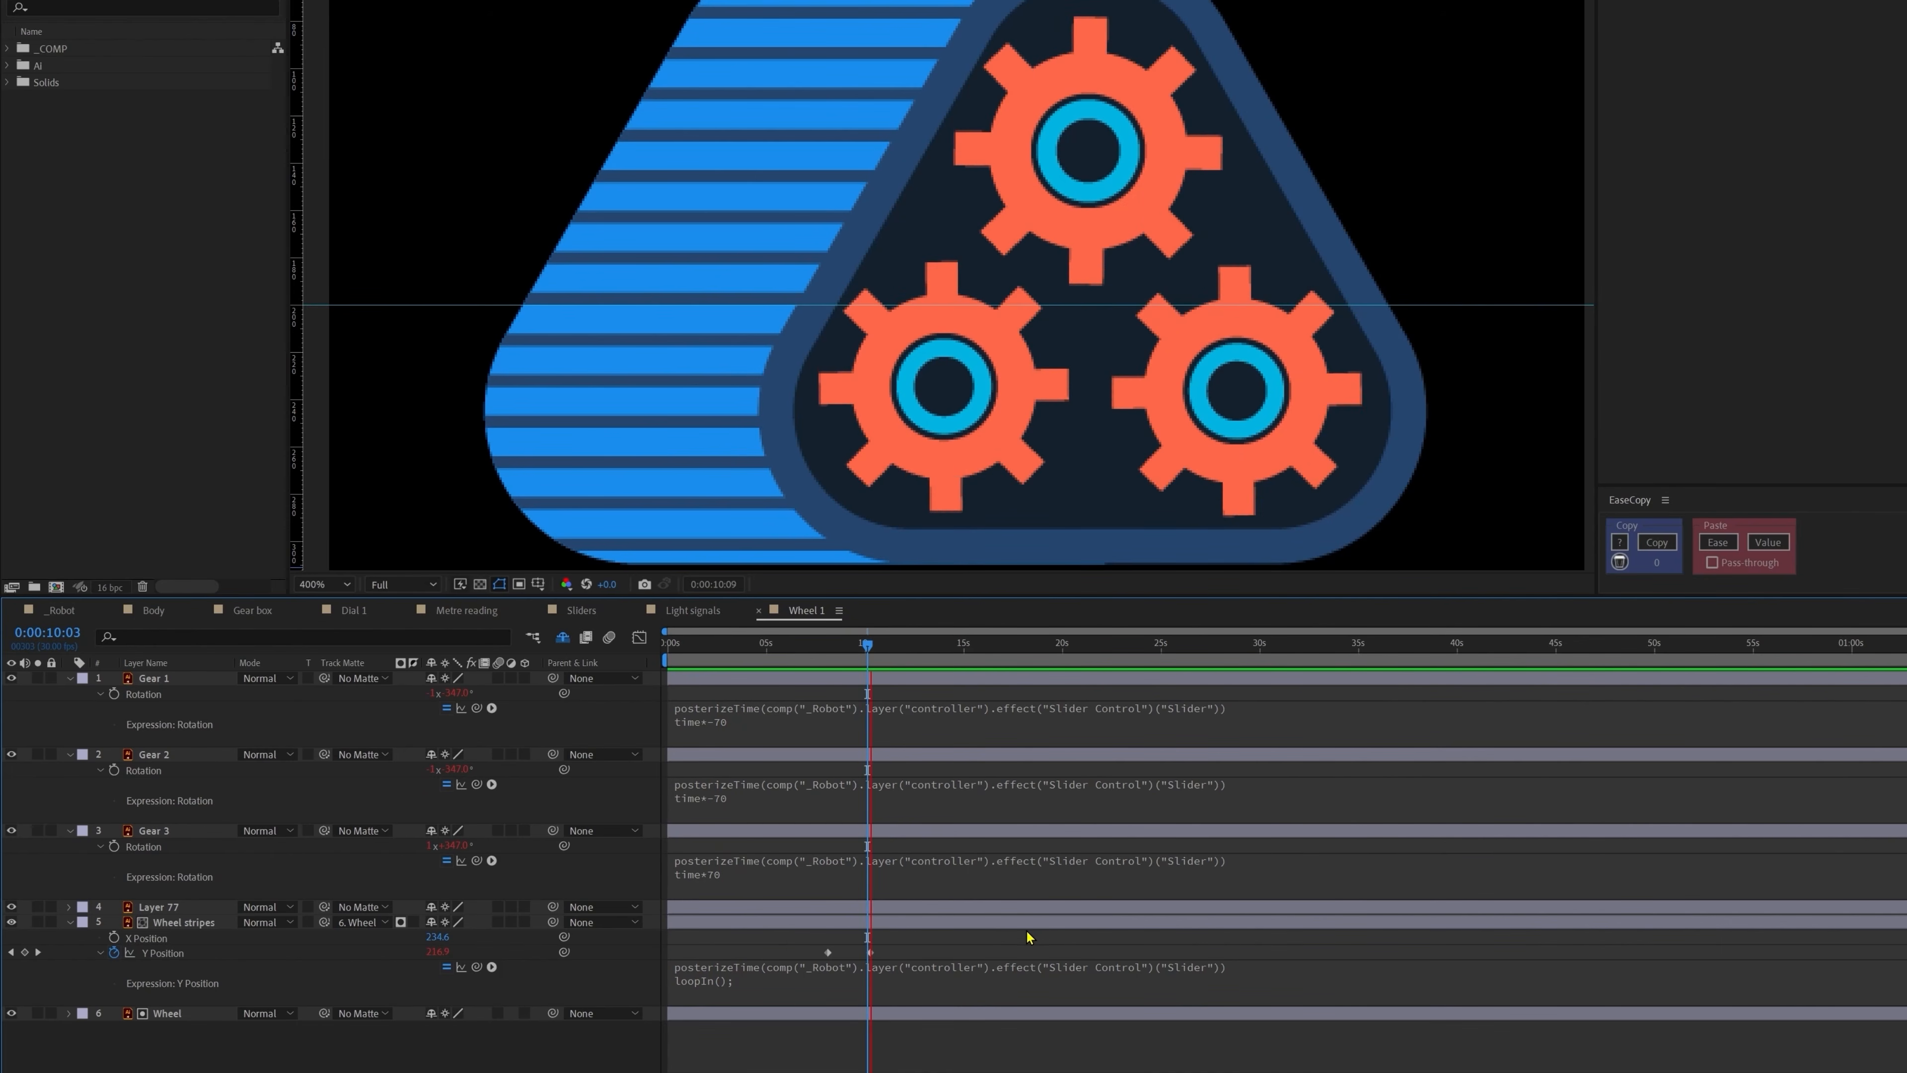
click(706, 981)
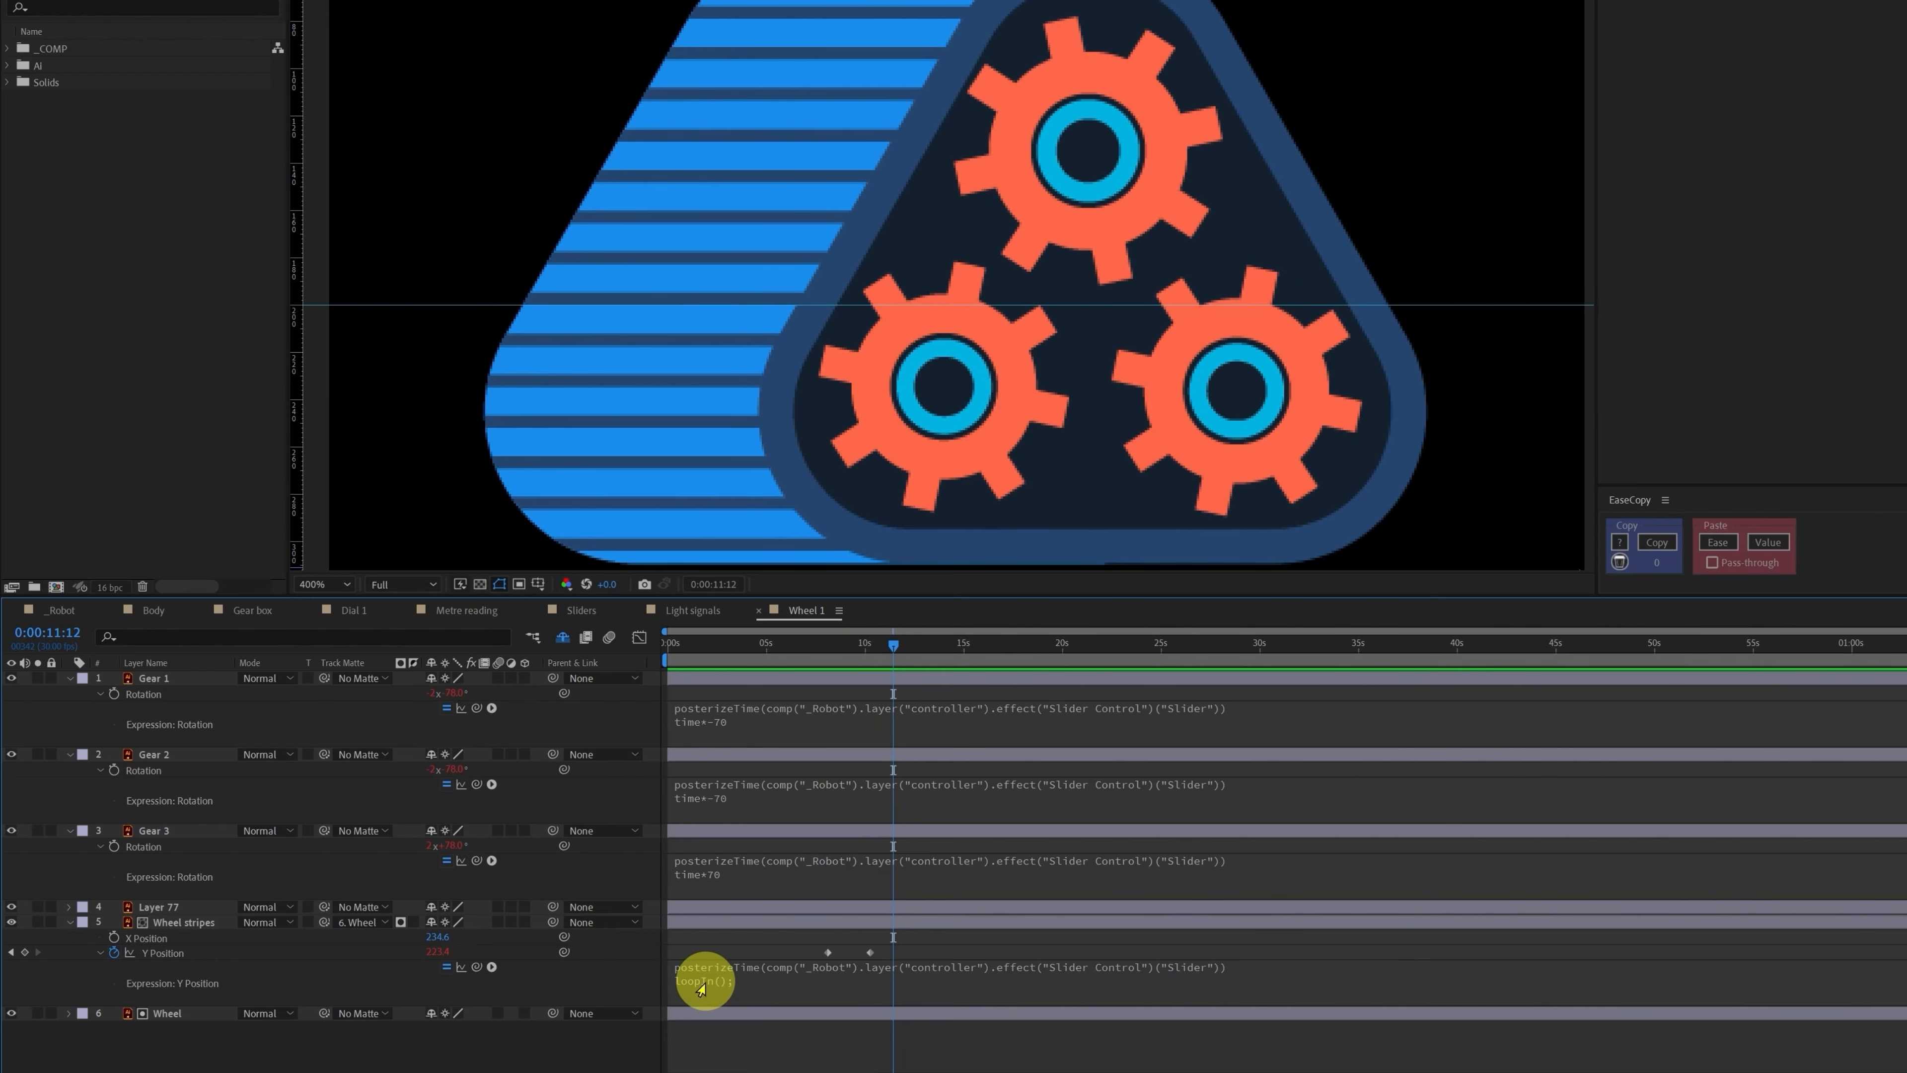
click(737, 977)
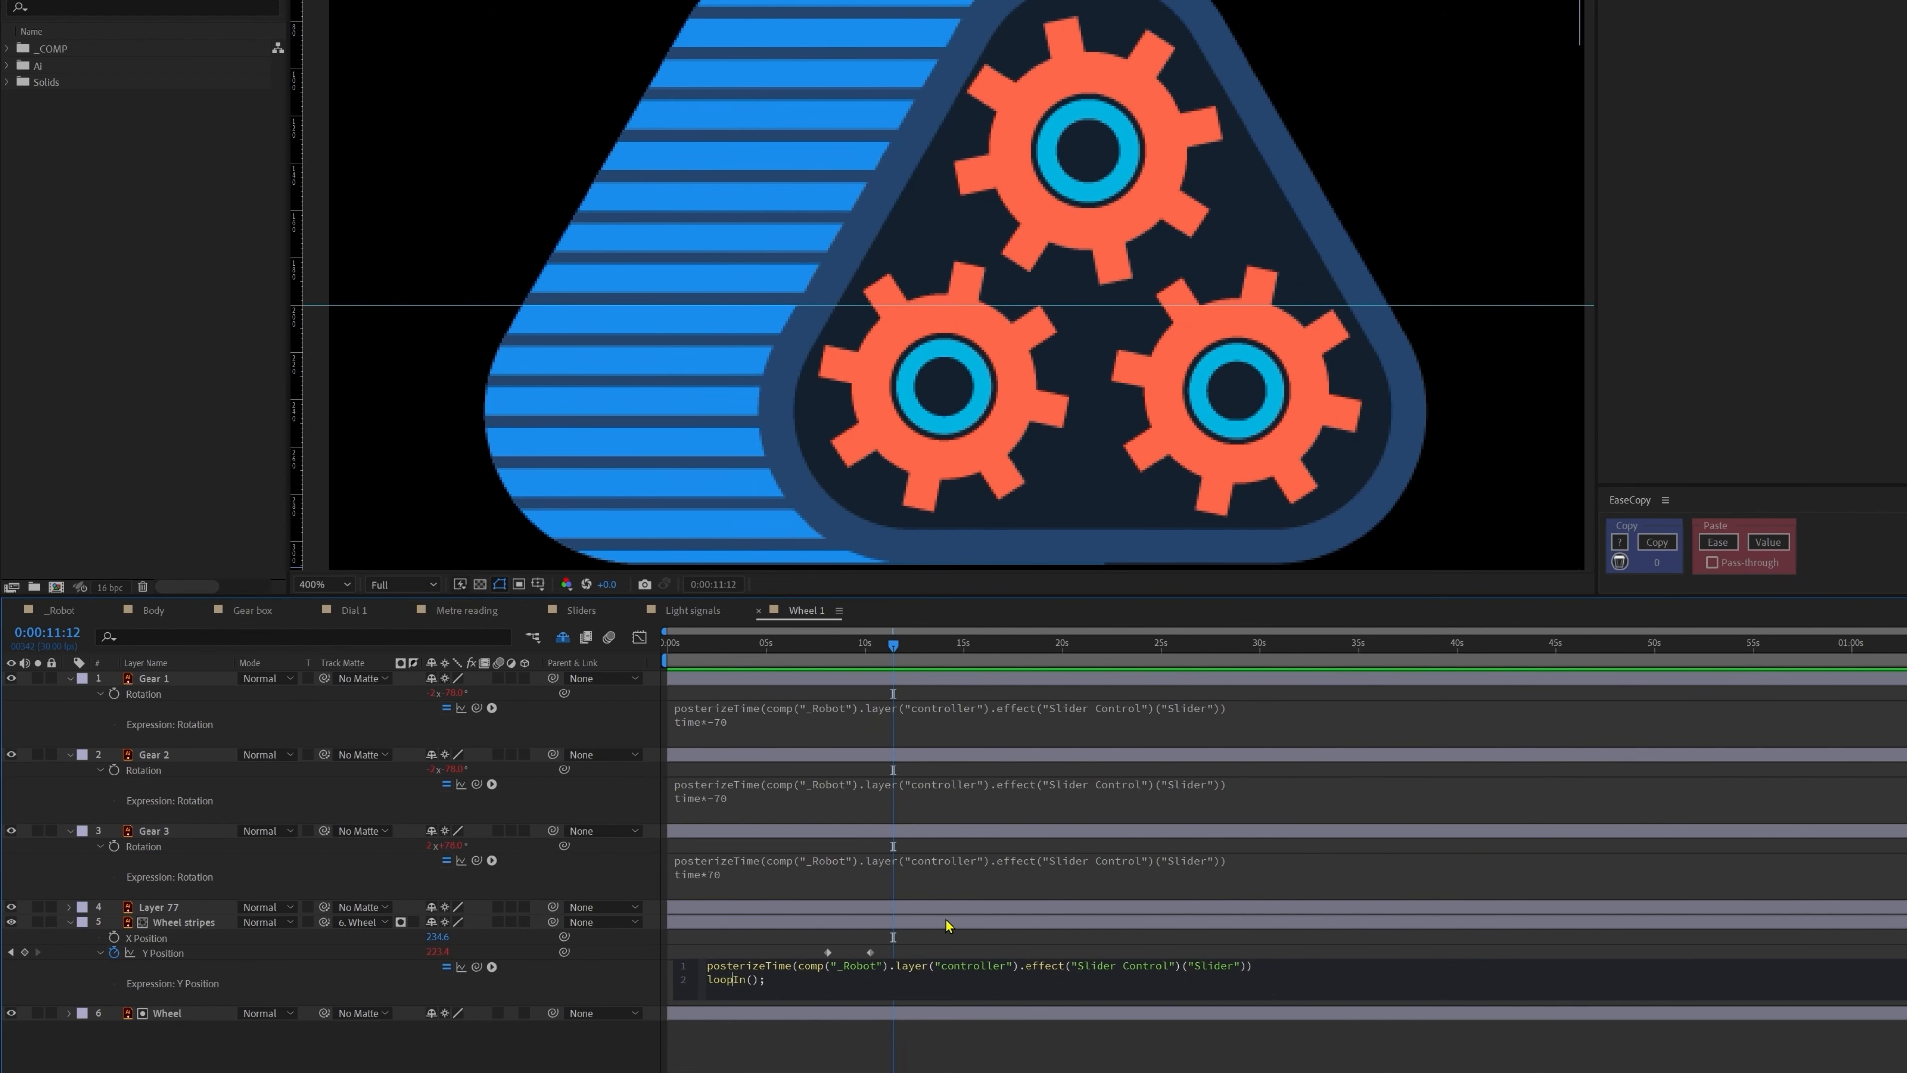
key(BackSpace)
key(BackSpace)
text(O)
key(Return)
drag(792, 646, 871, 646)
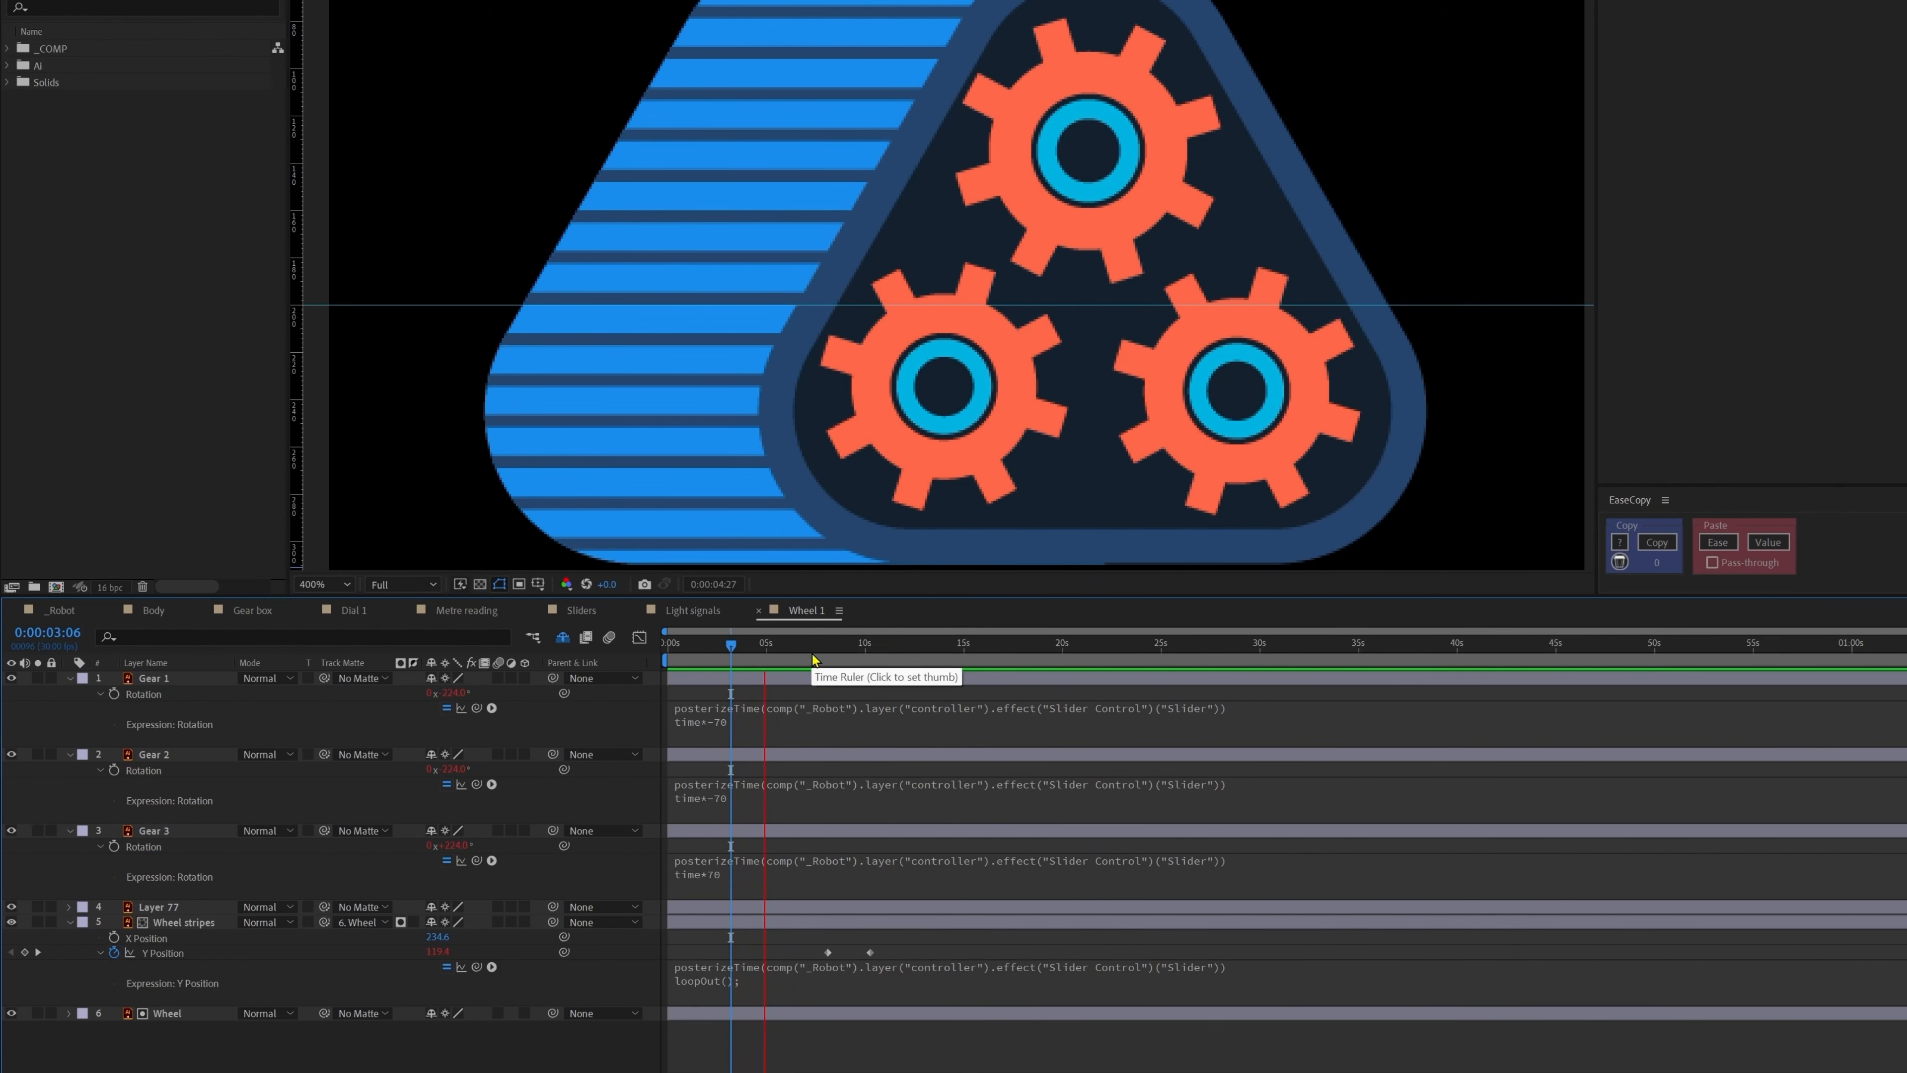
click(847, 651)
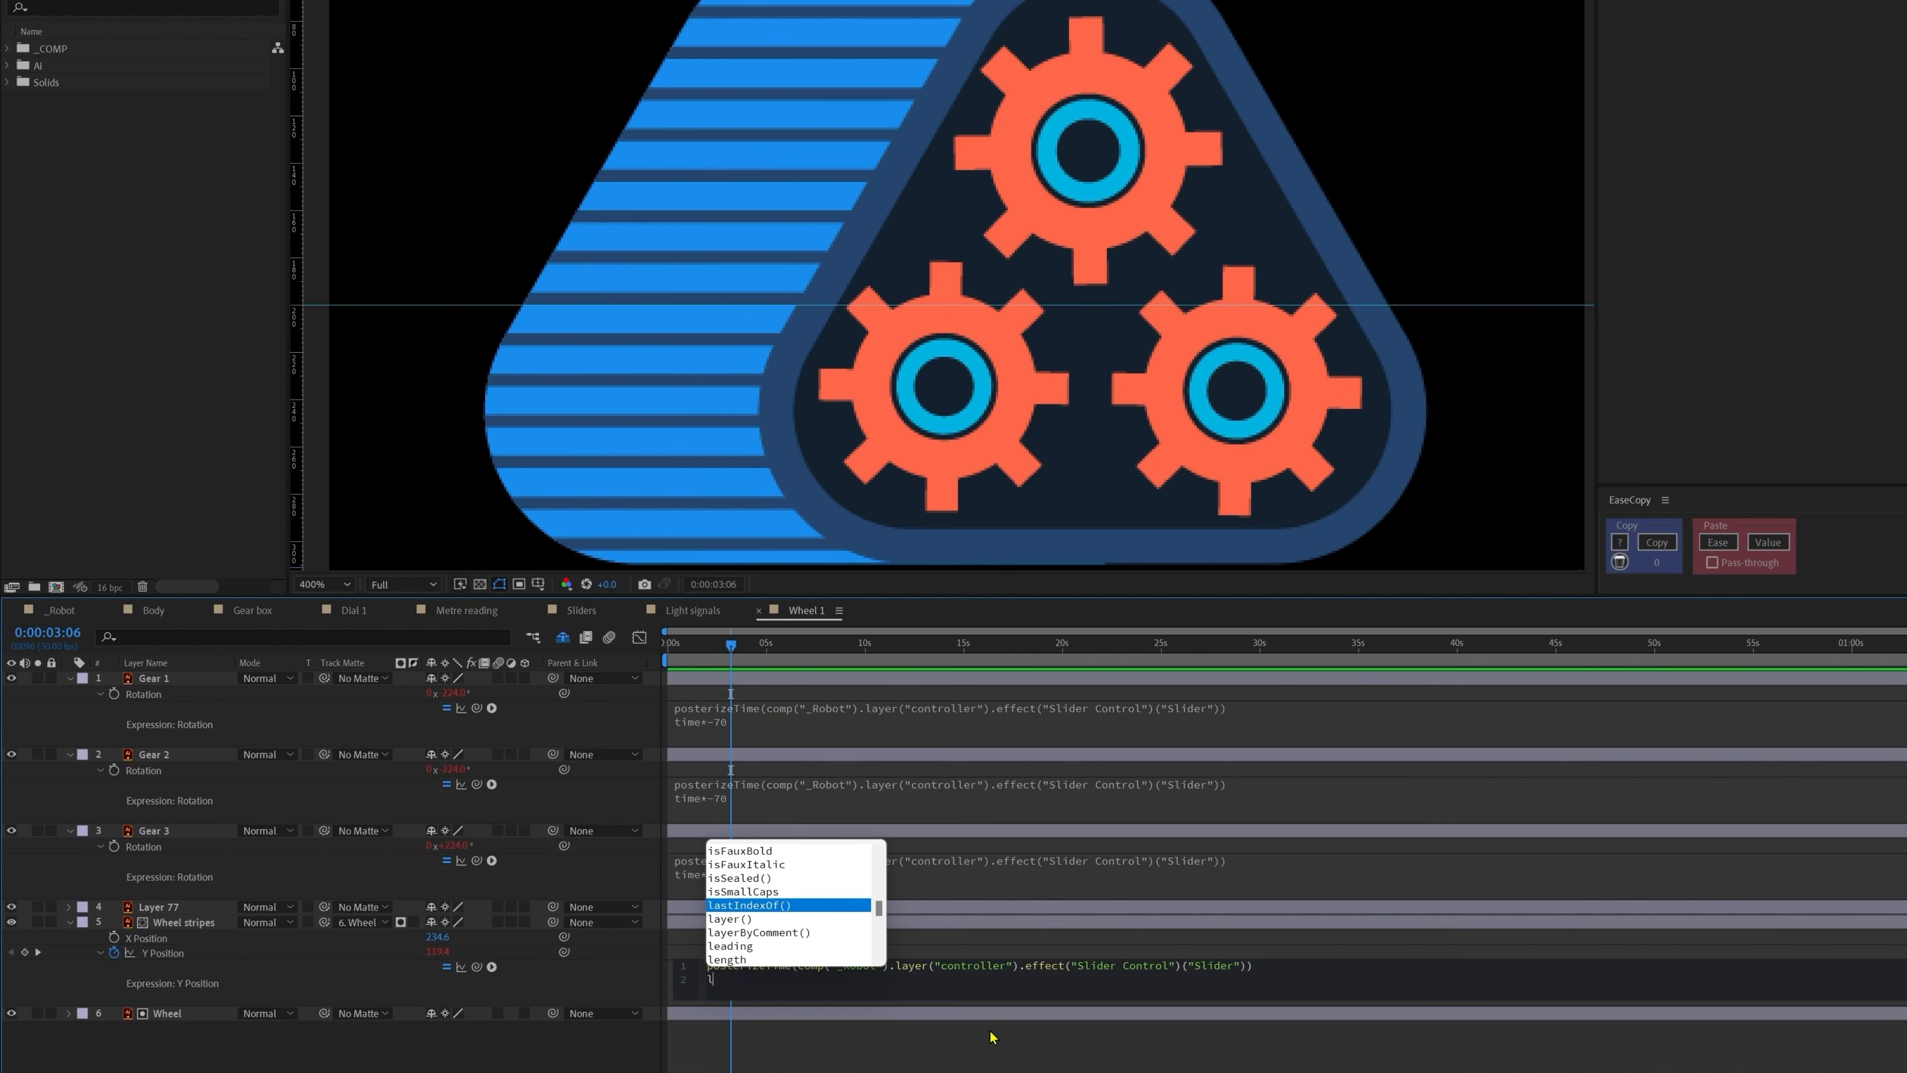
text(oopIn())
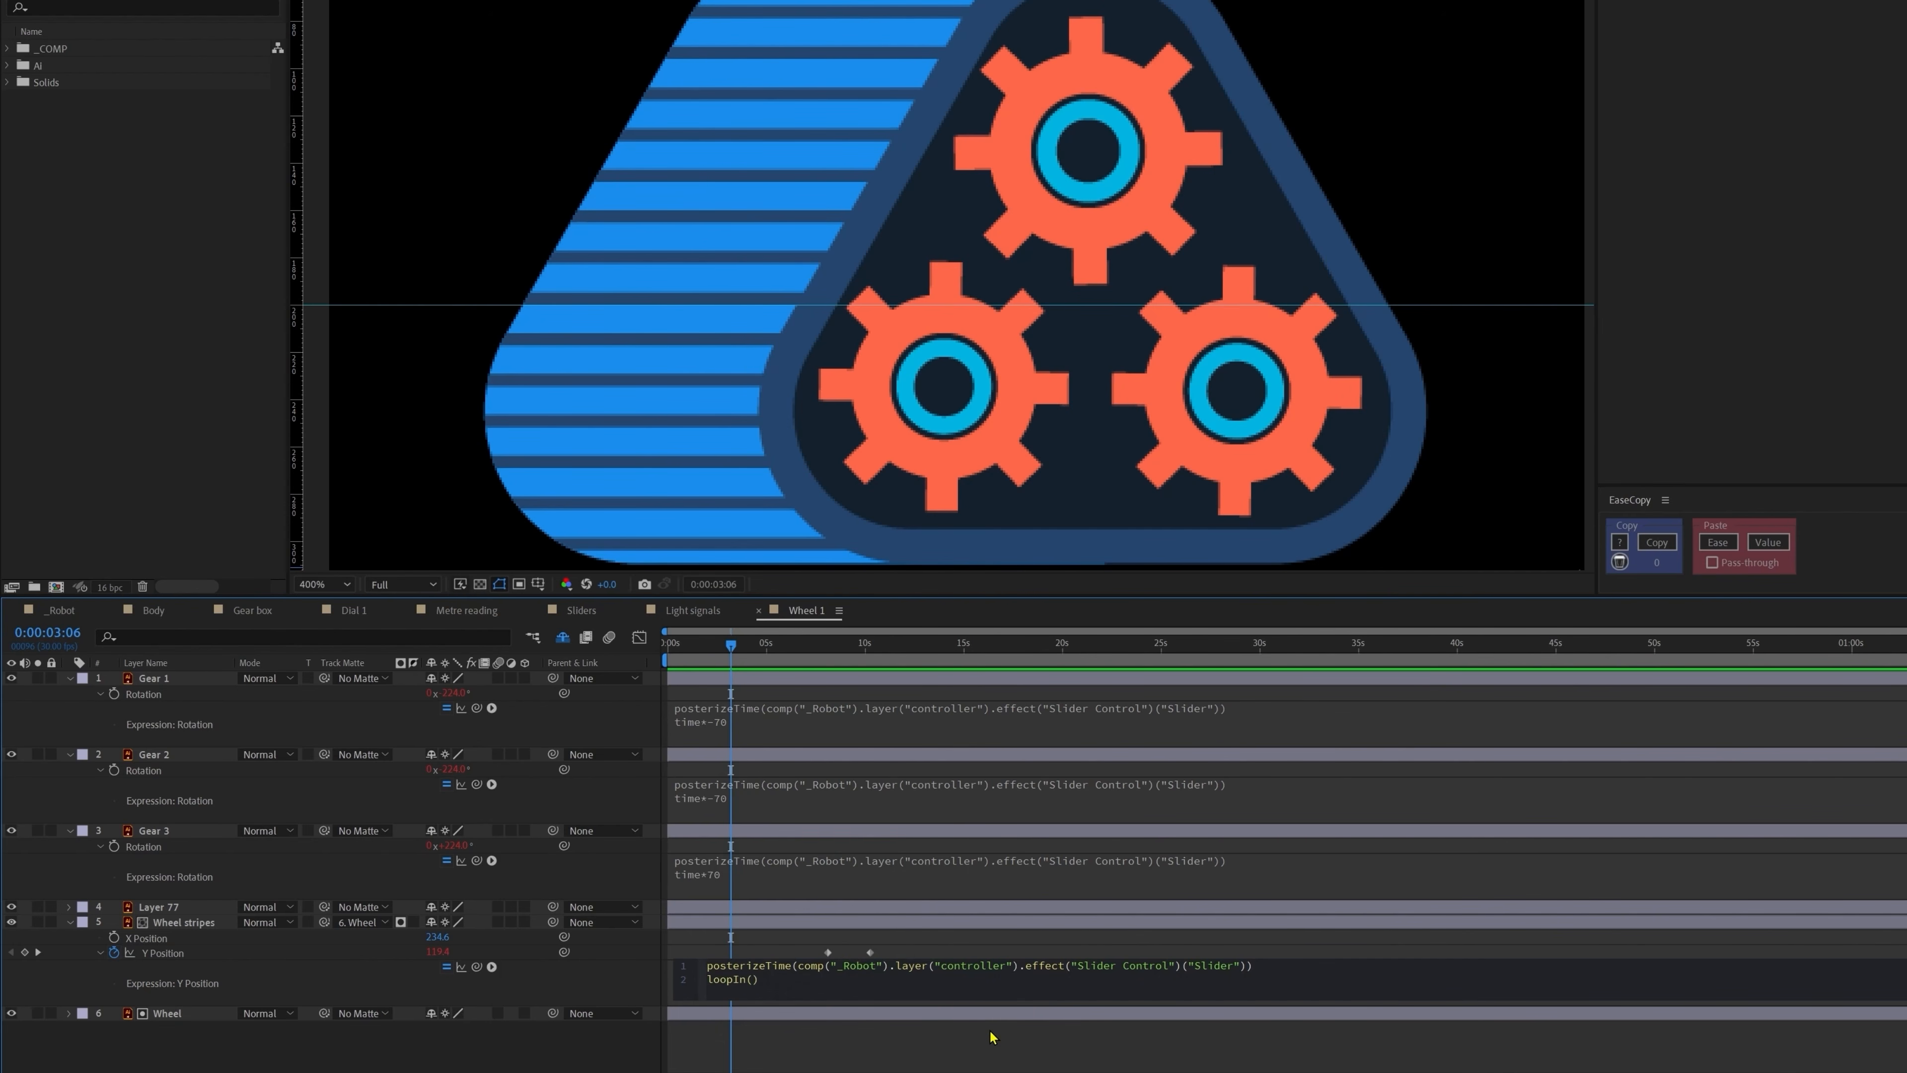
text(+loopOut()-value;)
key(KP_Enter)
key(space)
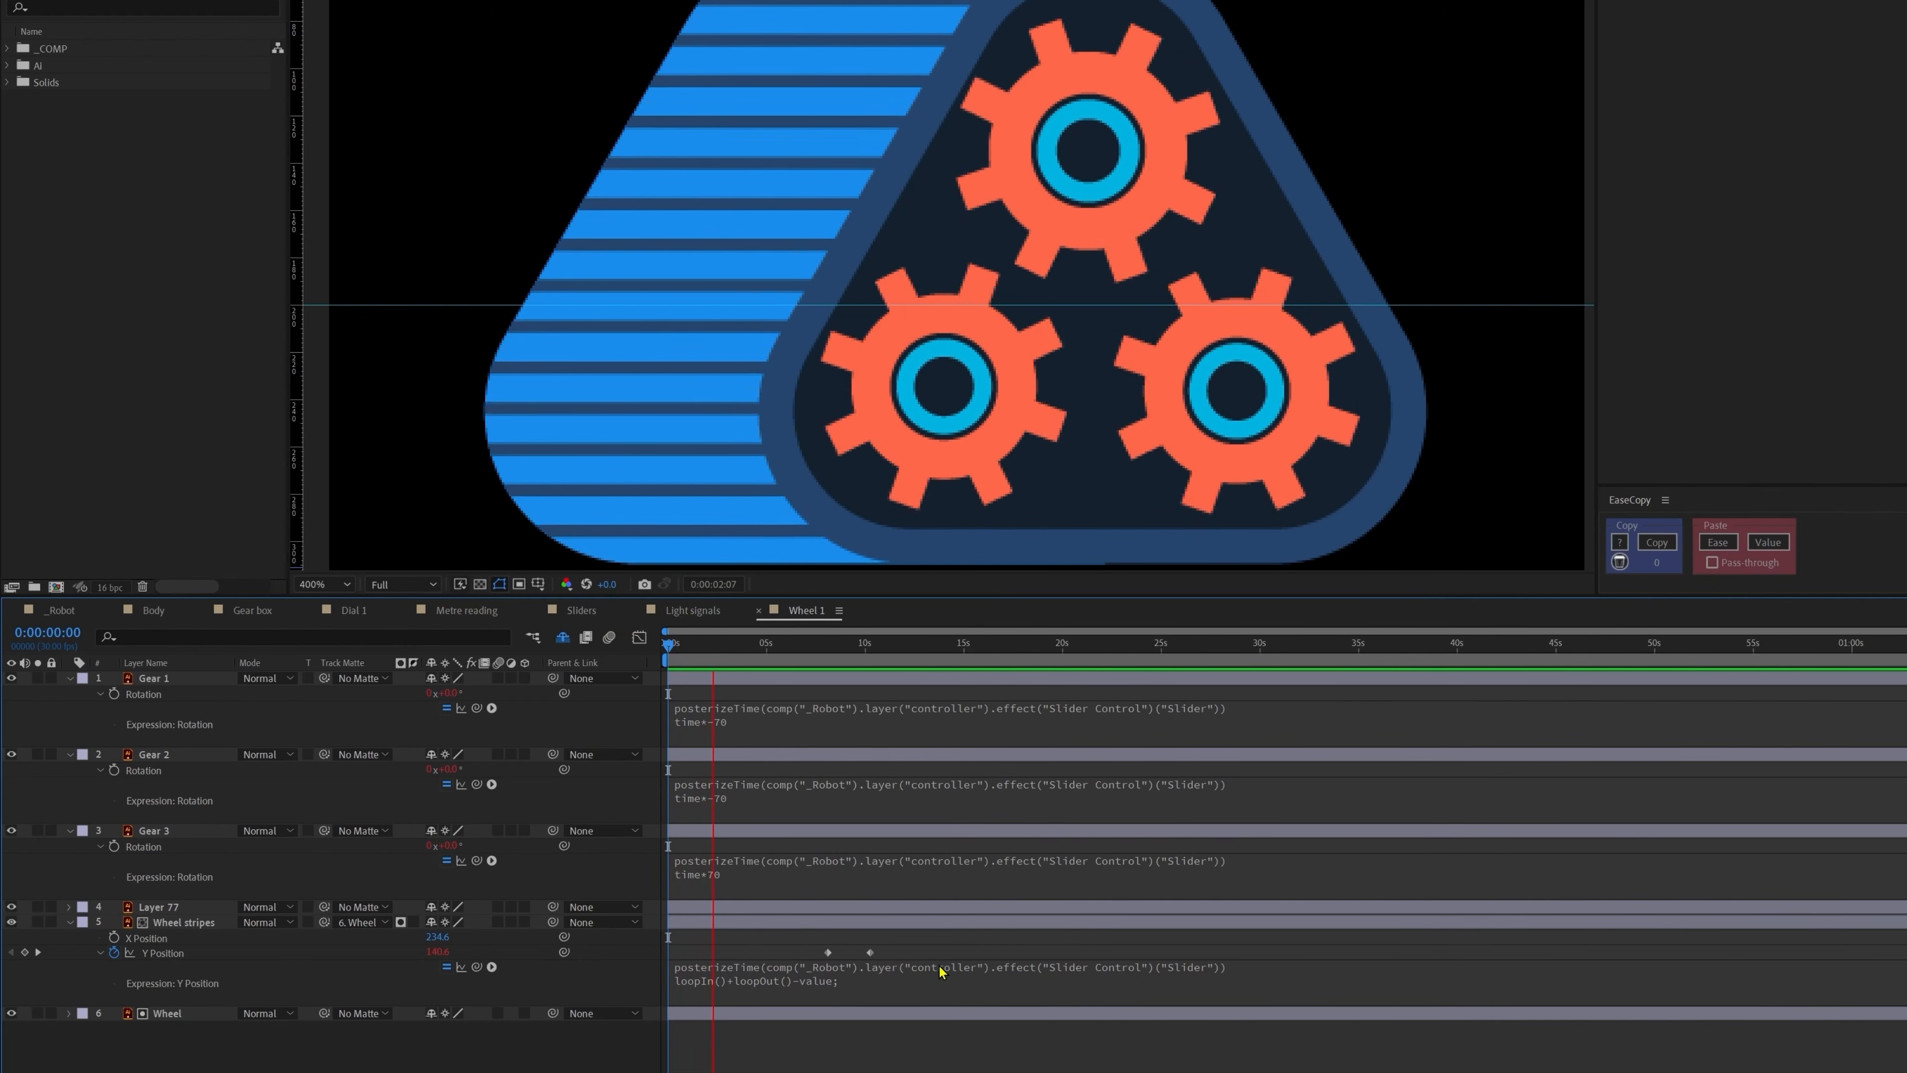
click(882, 644)
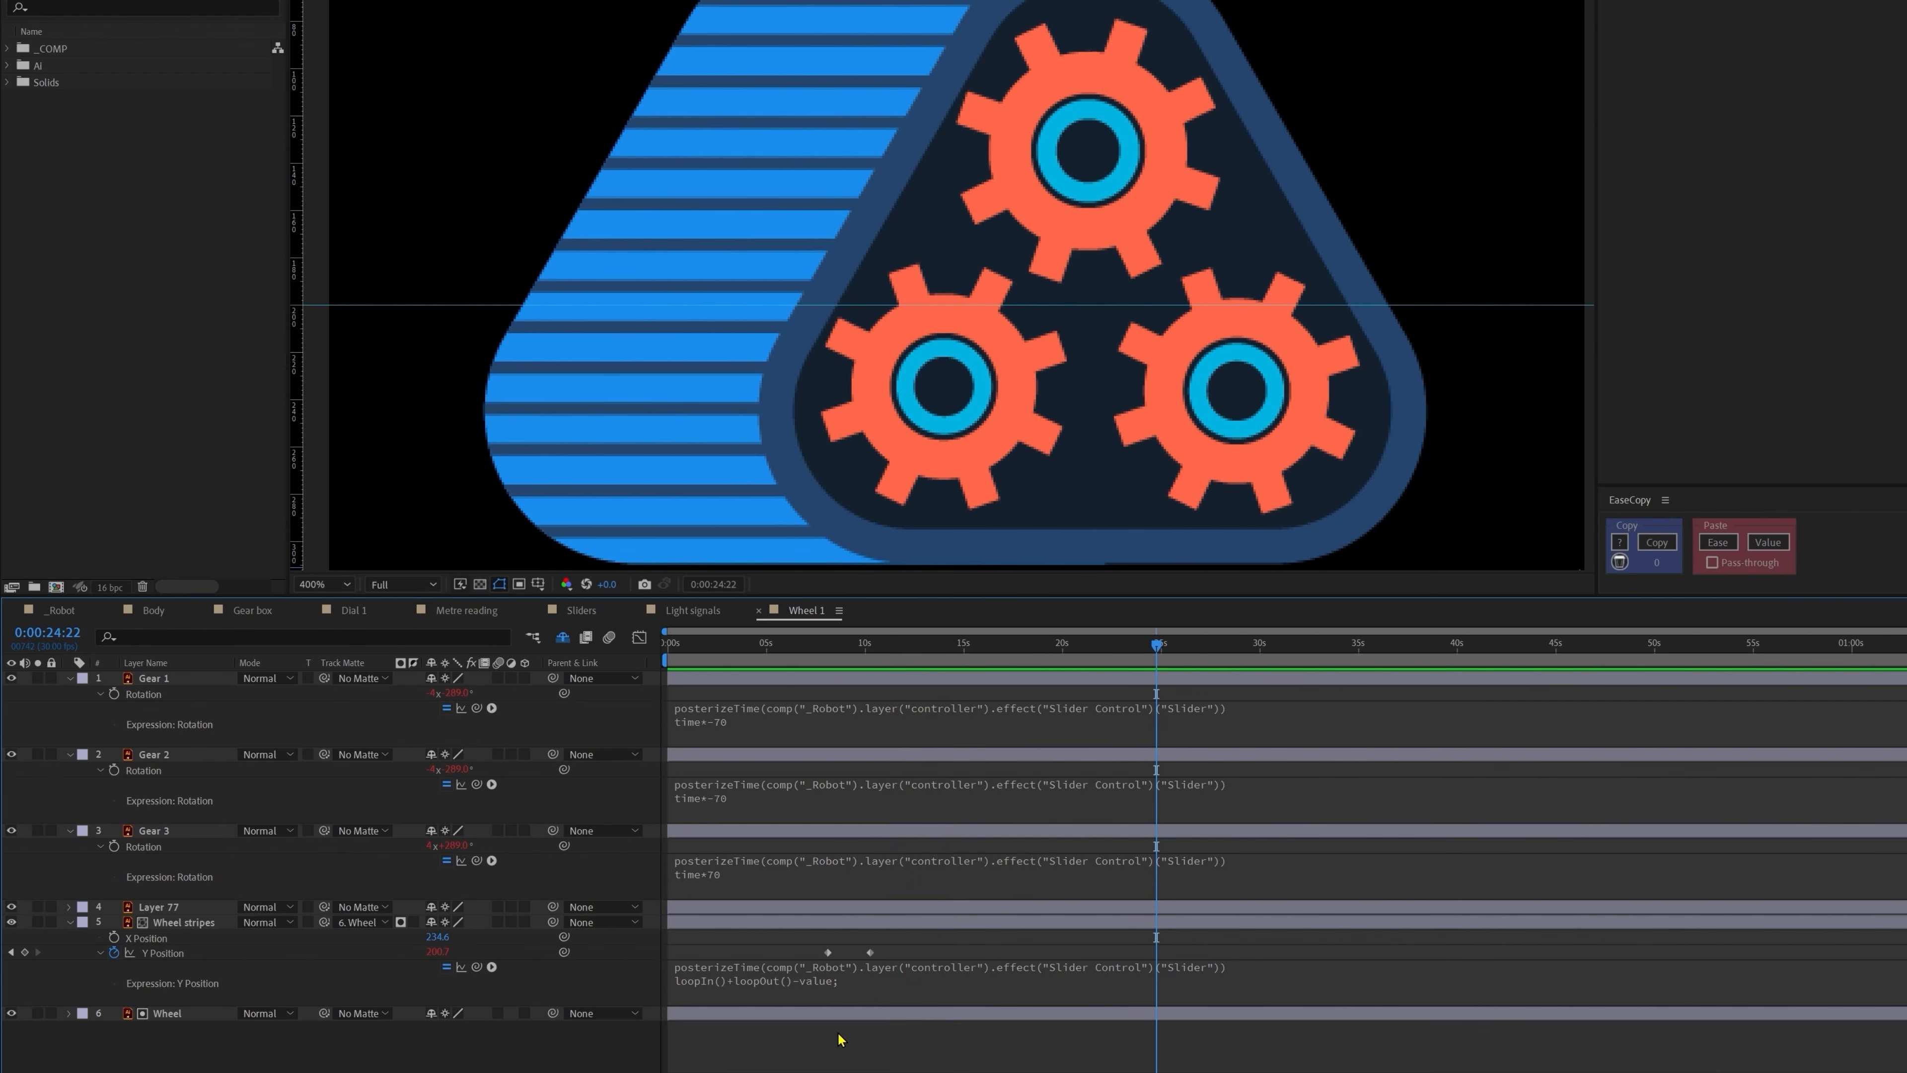
Step: Remove -value and set line 2 to loopOut('cycle'), then preview the cycling stripes
click(886, 949)
drag(888, 948, 669, 972)
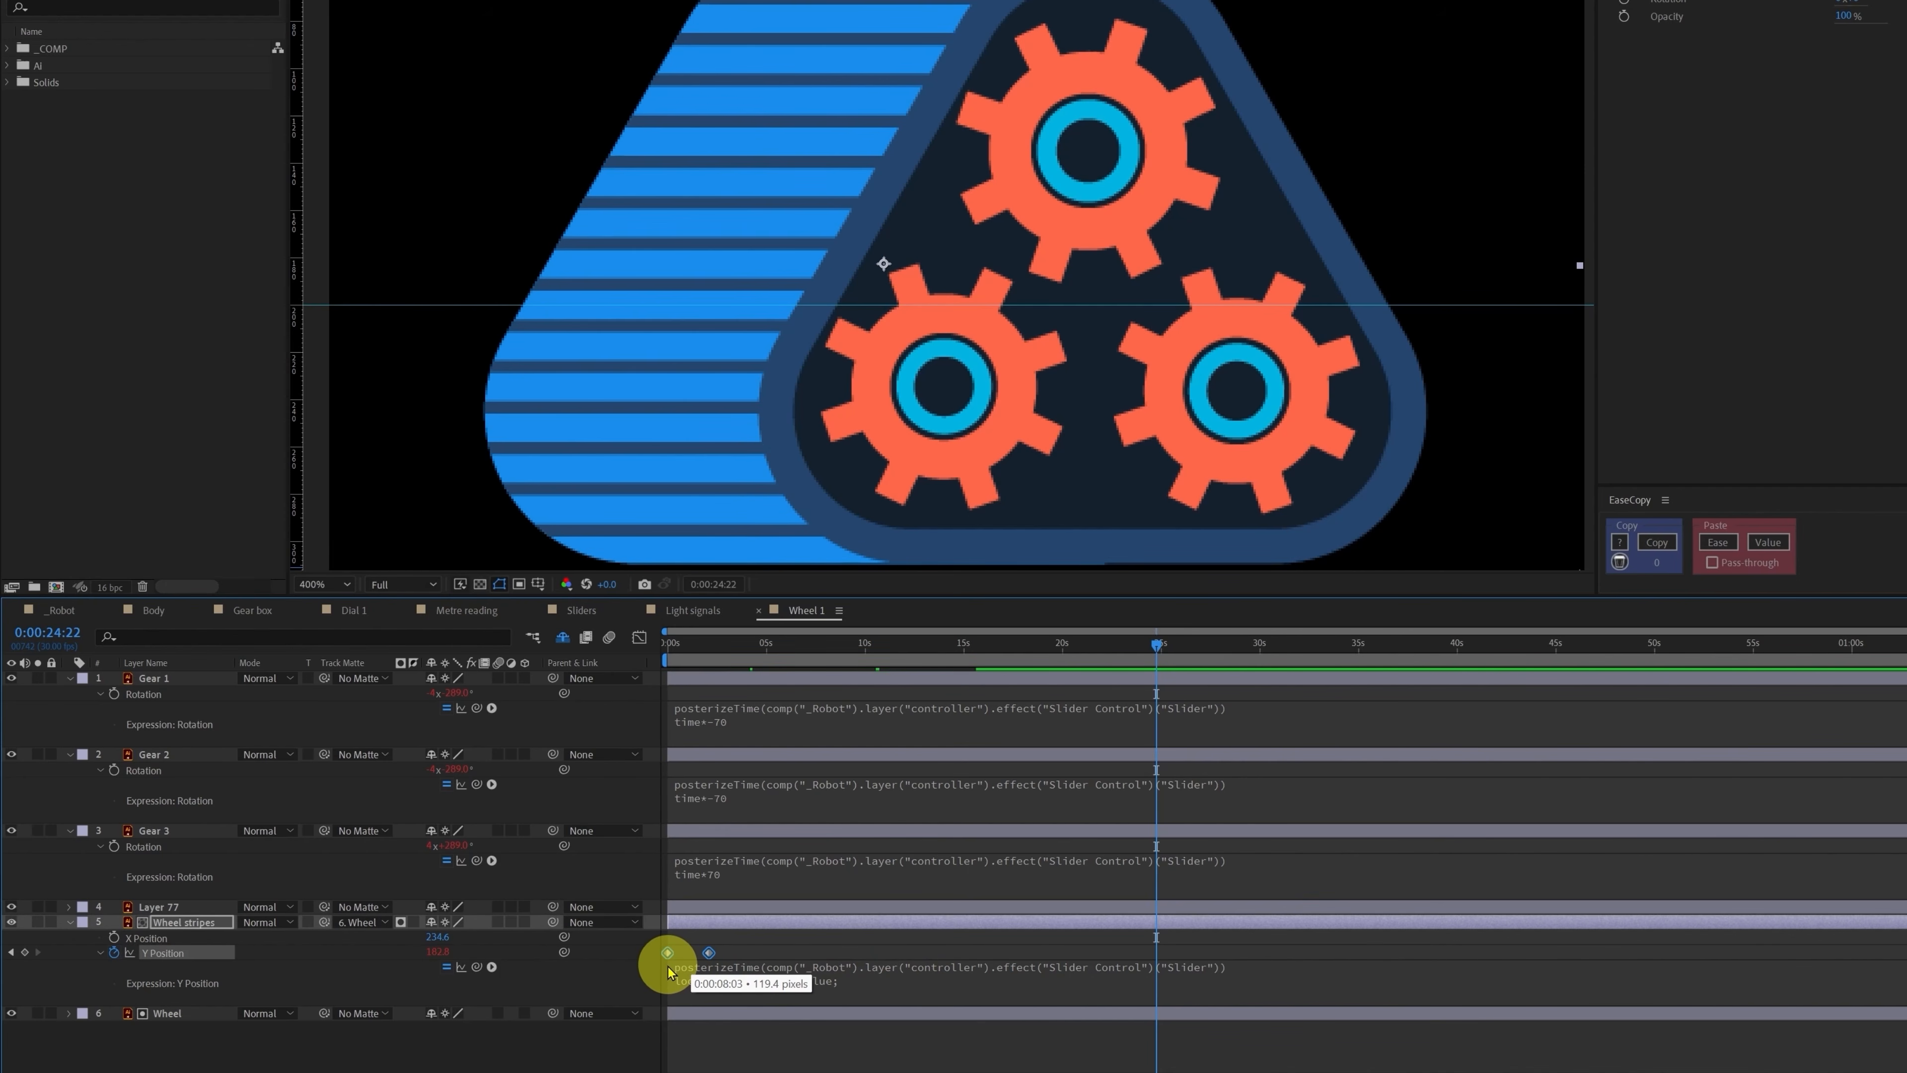
click(914, 950)
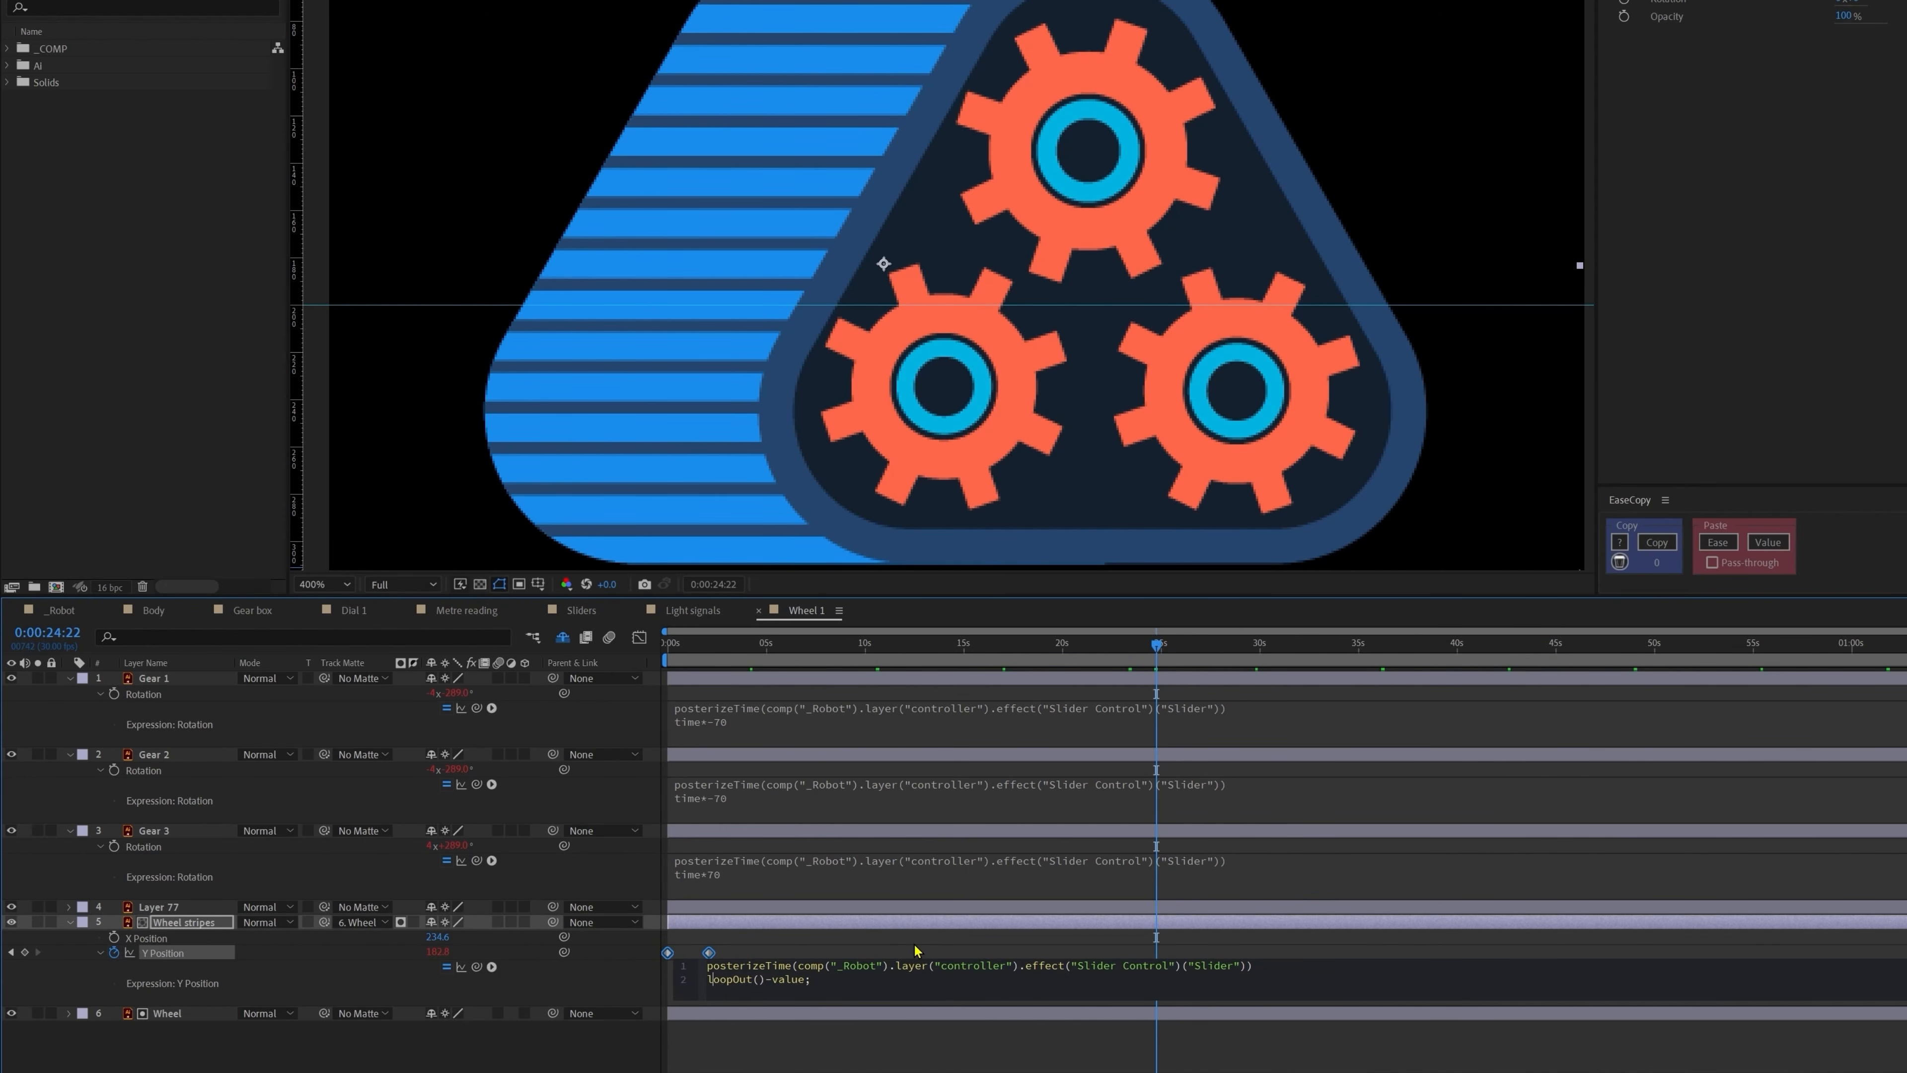
key(Right)
key(Right)
key(Right)
key(Right)
key(Right)
key(Right)
key(Right)
key(Right)
key(shift+Right)
key(shift+Right)
key(shift+Right)
key(shift+Right)
key(shift+Right)
key(BackSpace)
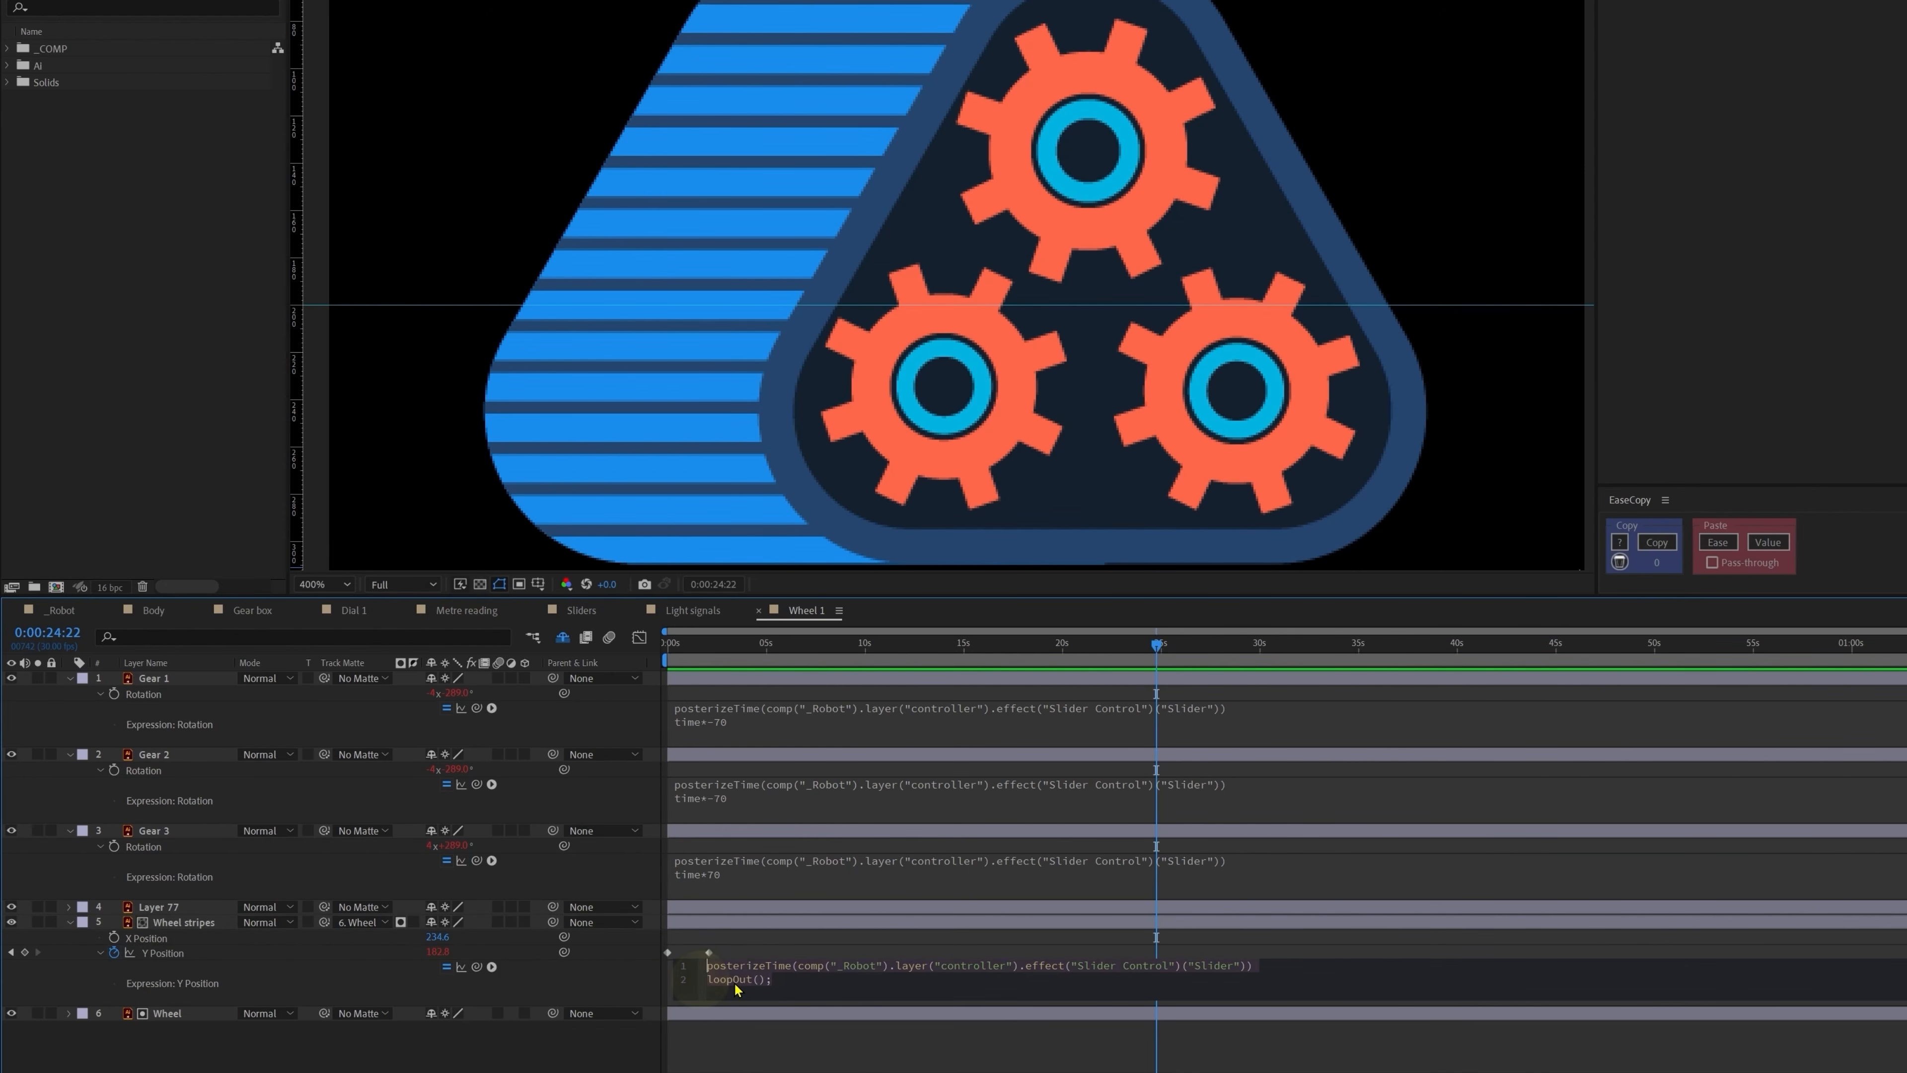
click(760, 990)
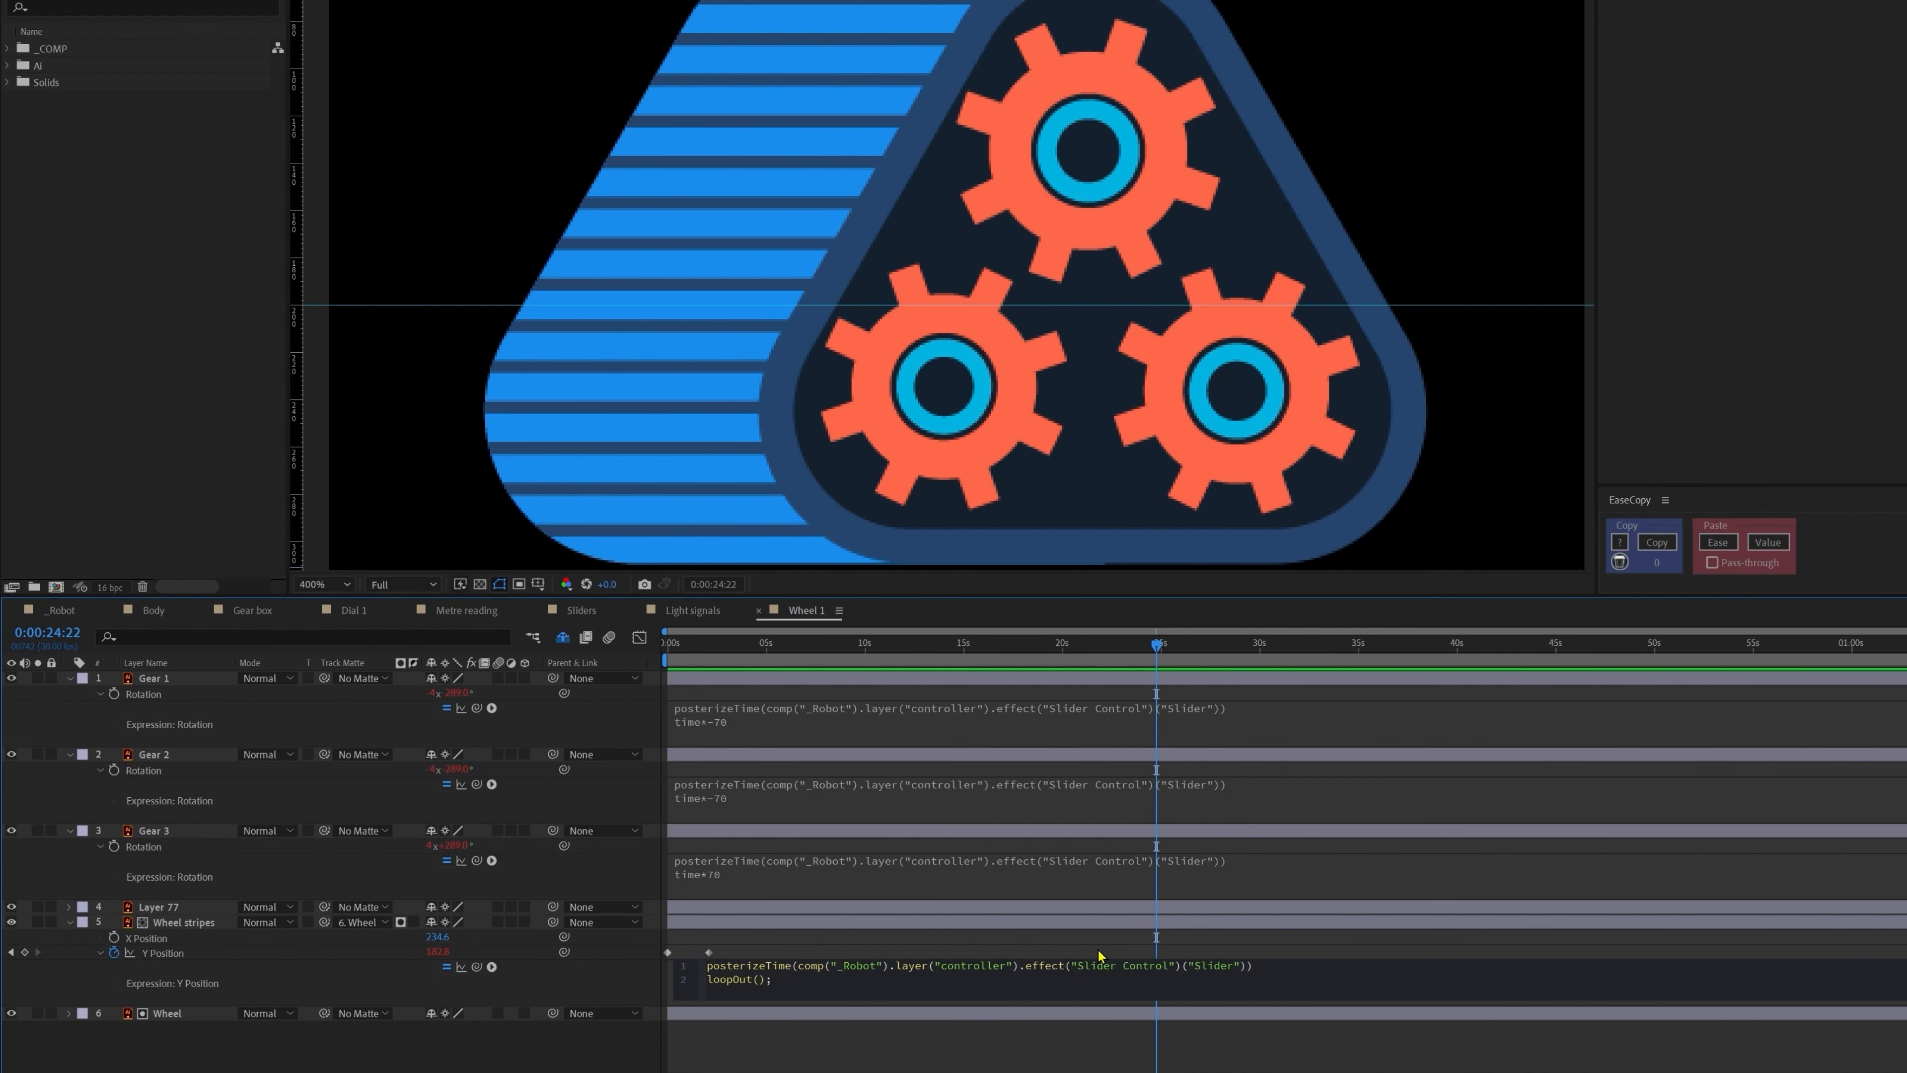
text("cycle)
click(791, 1059)
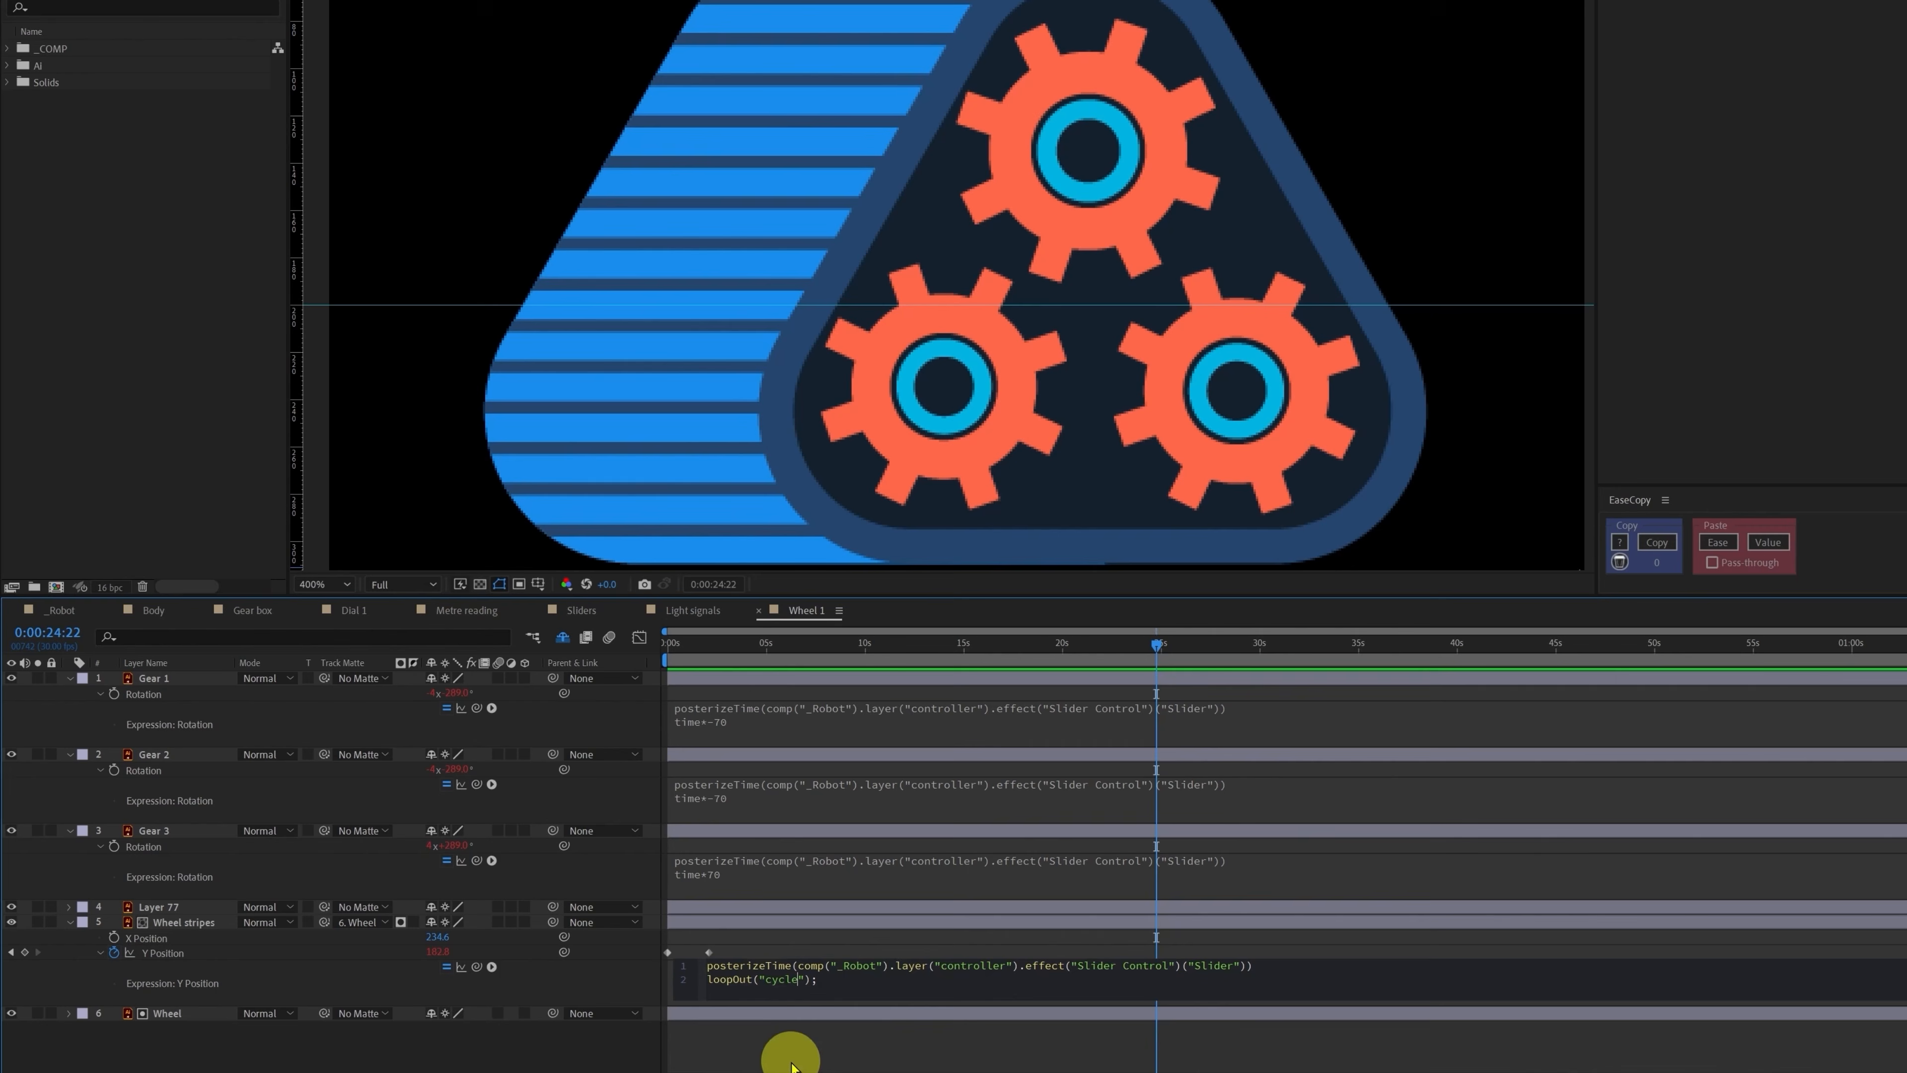
key(Home)
key(space)
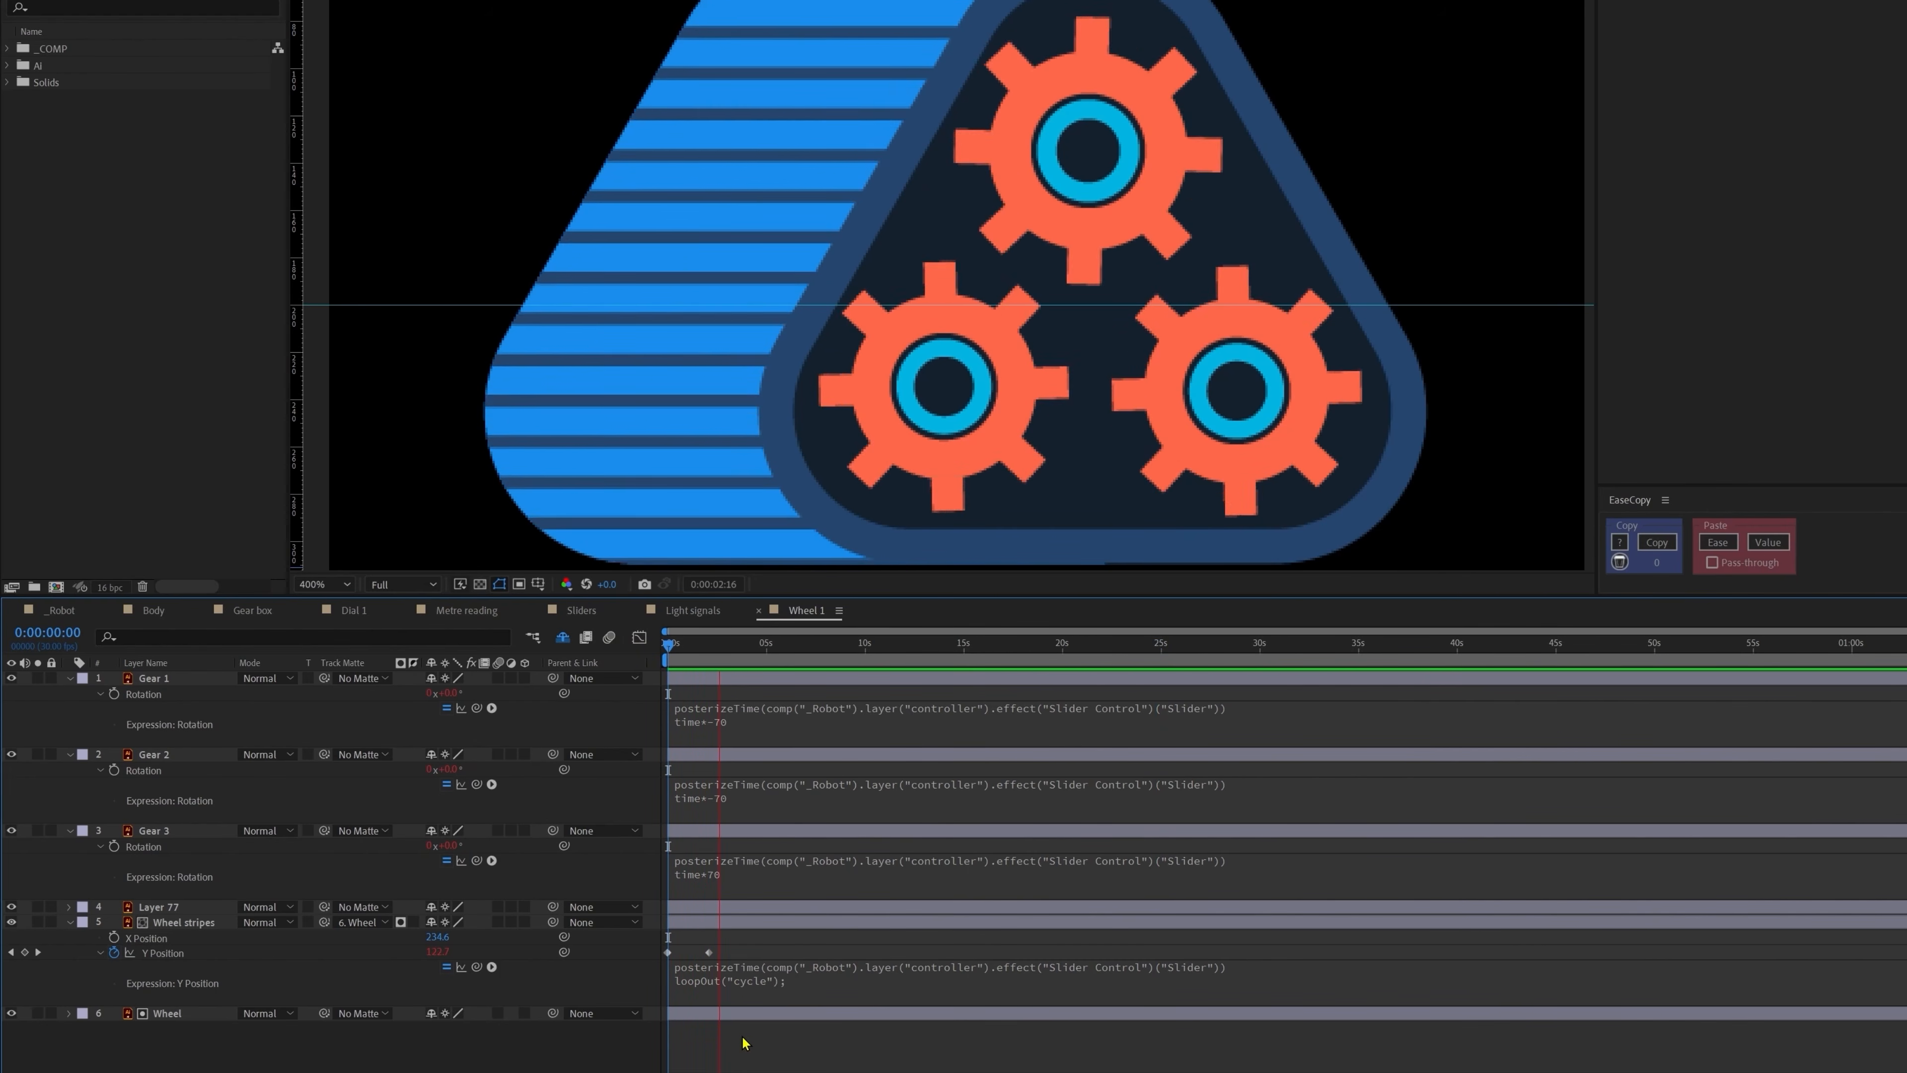
Step: Switch the loop type to 'pingpong' and preview the stripes bouncing back and forth
click(1061, 966)
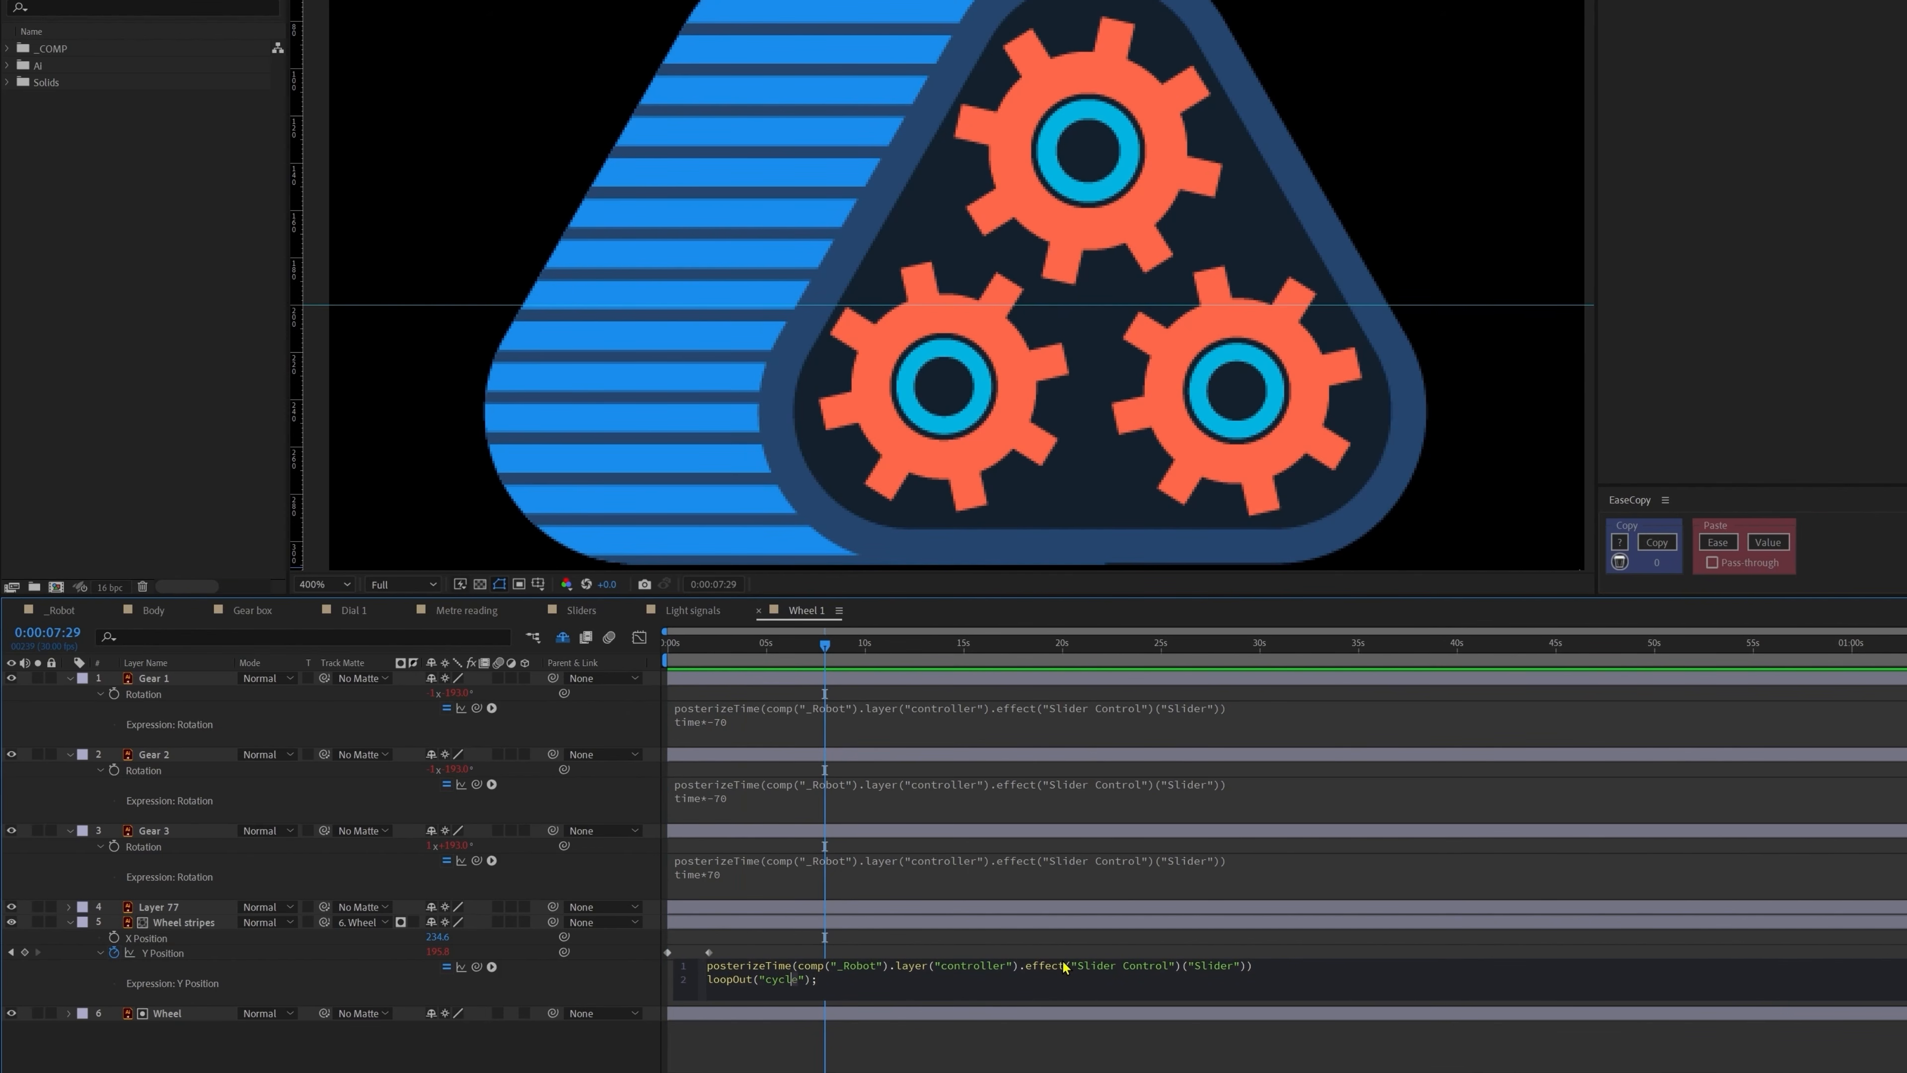
text(pingpon)
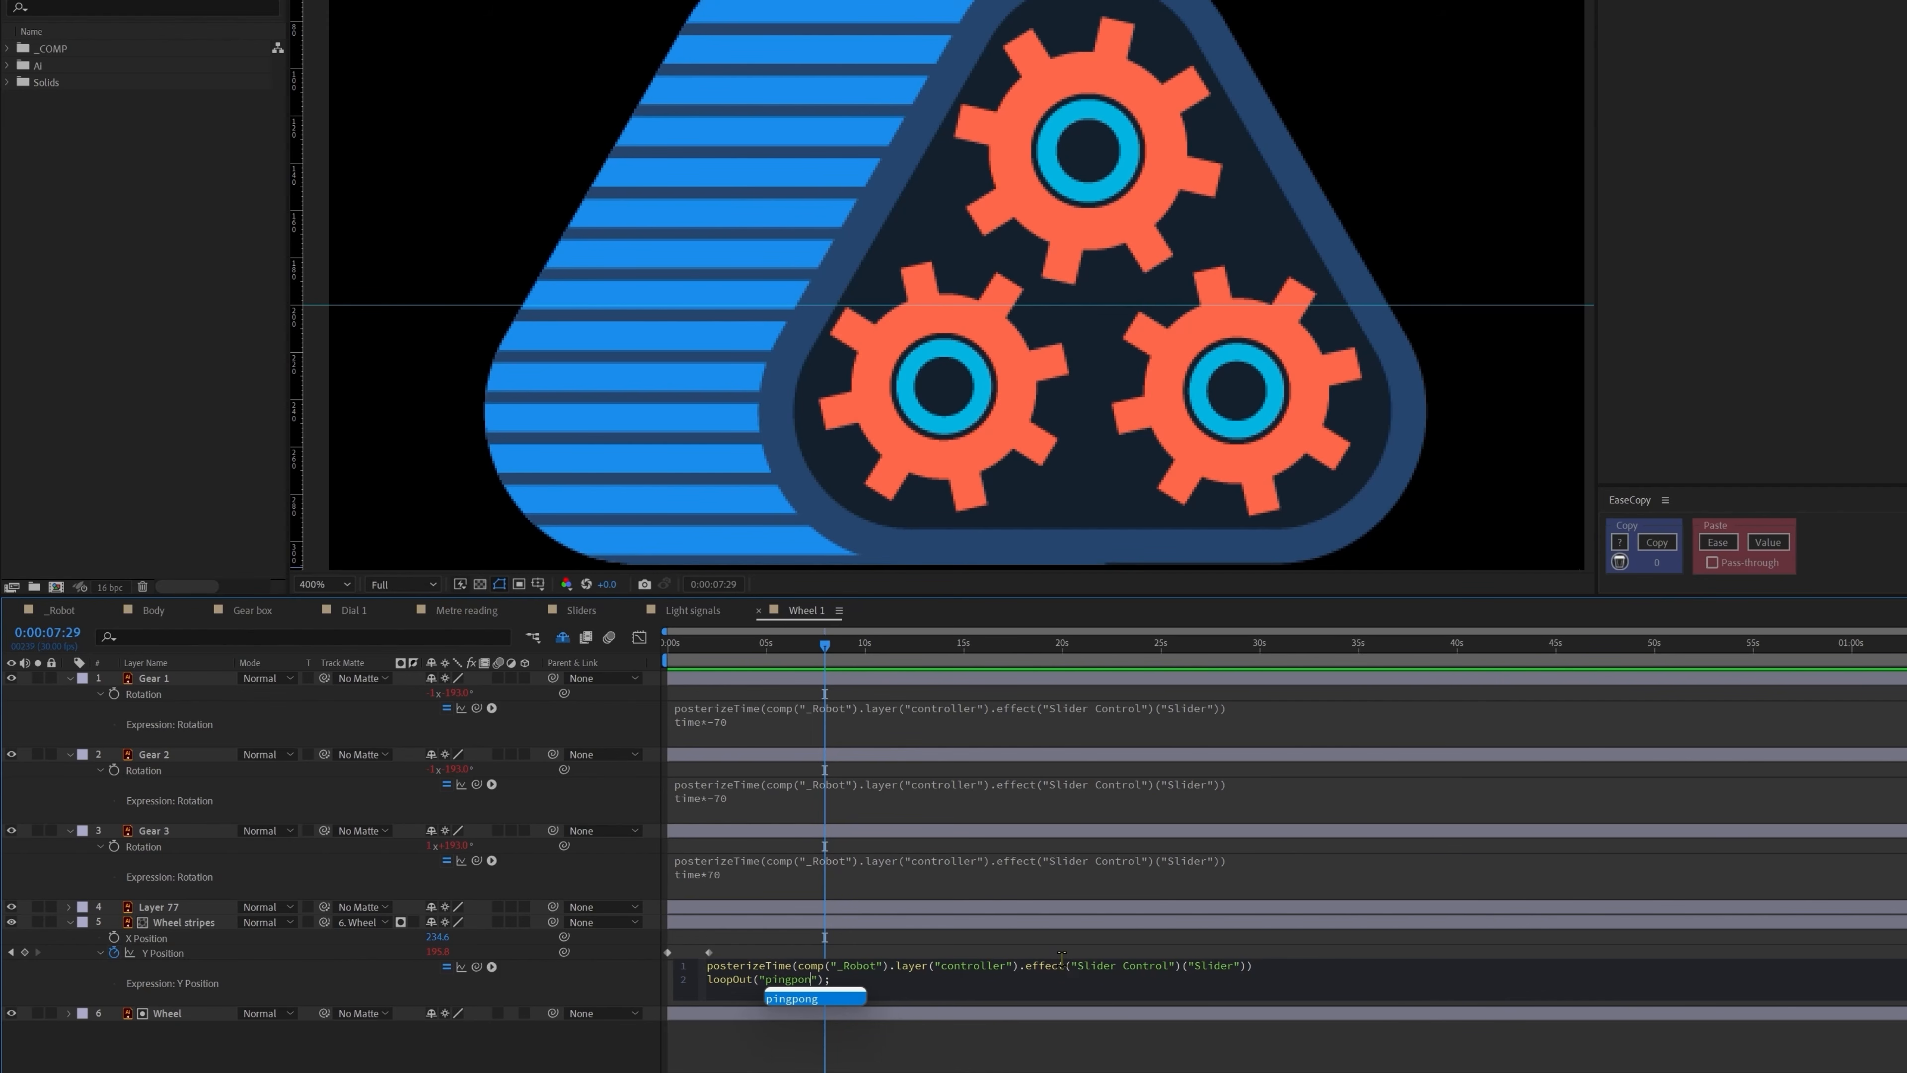
text(g)
click(738, 1028)
key(Home)
key(space)
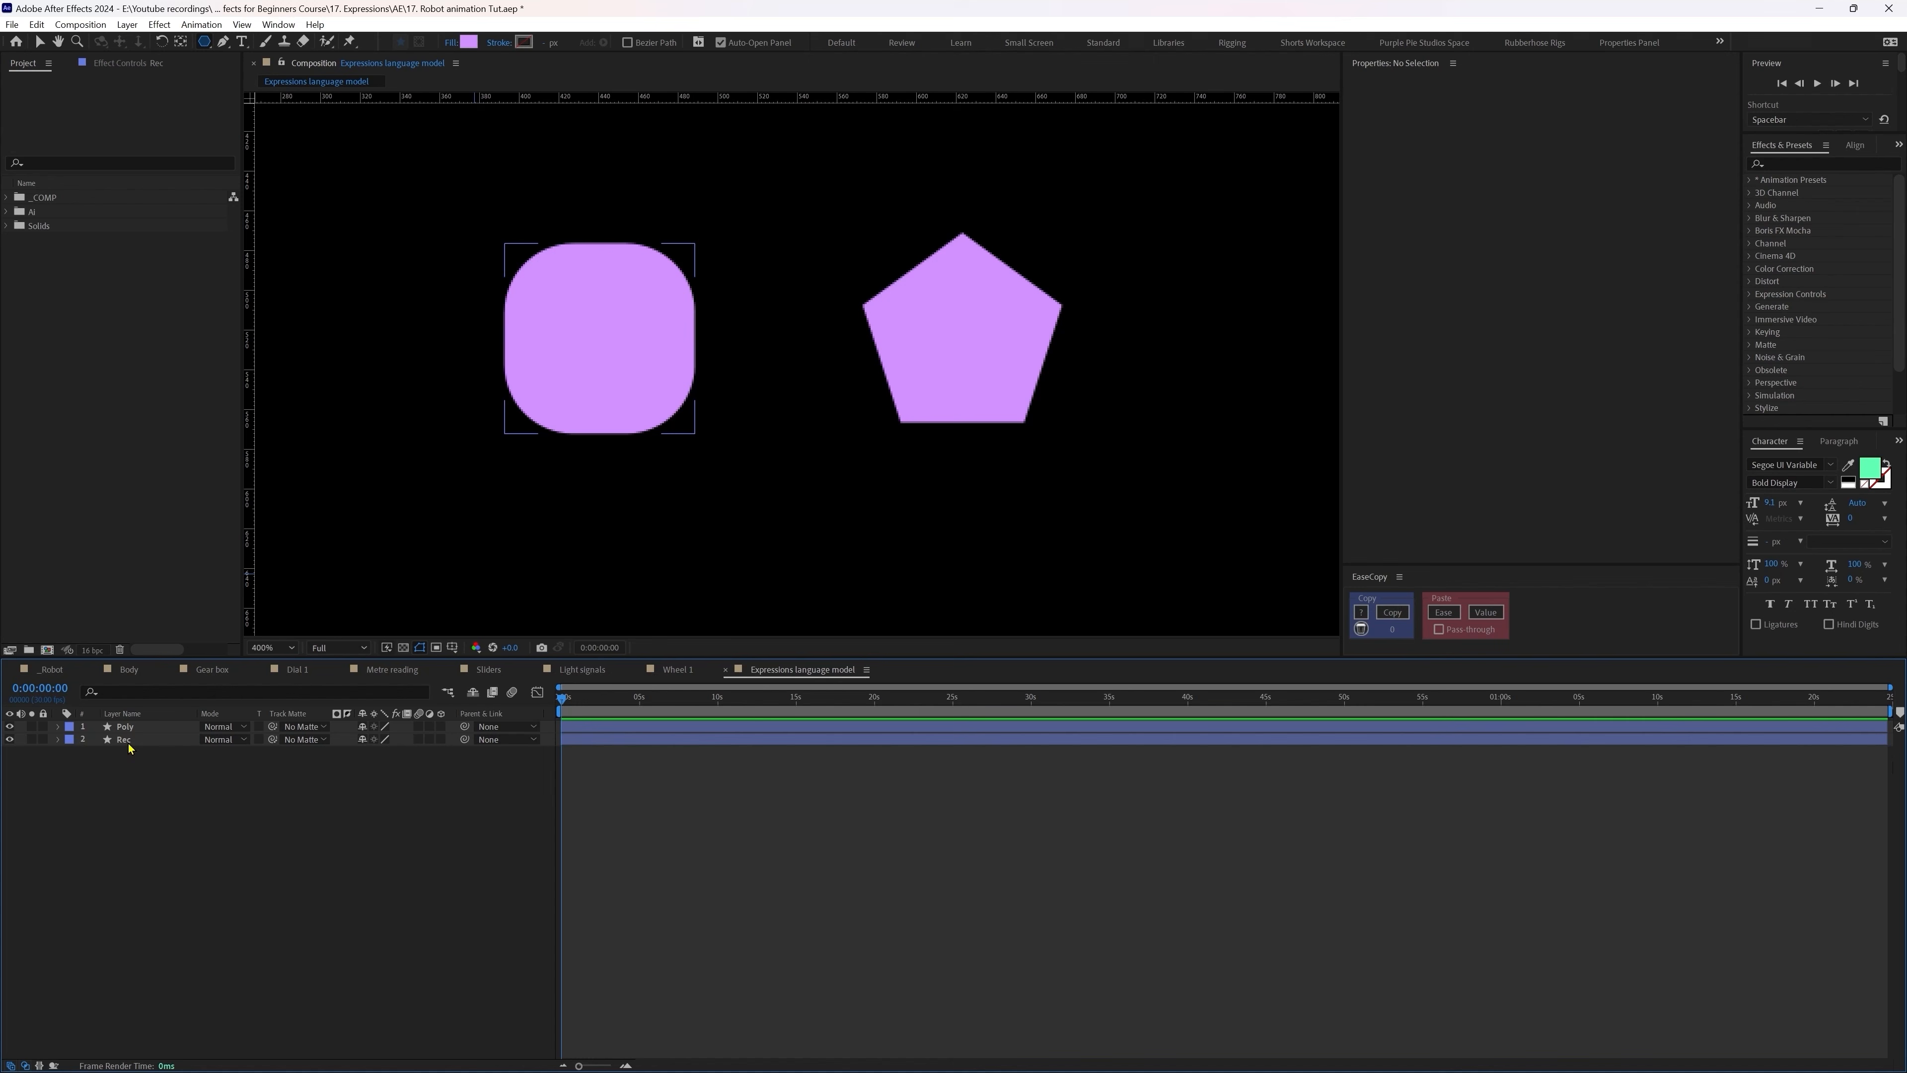
Step: Add a transform.rotation expression to the Rec layer's Rotation and toggle its Enable Expression switch off and on
click(126, 740)
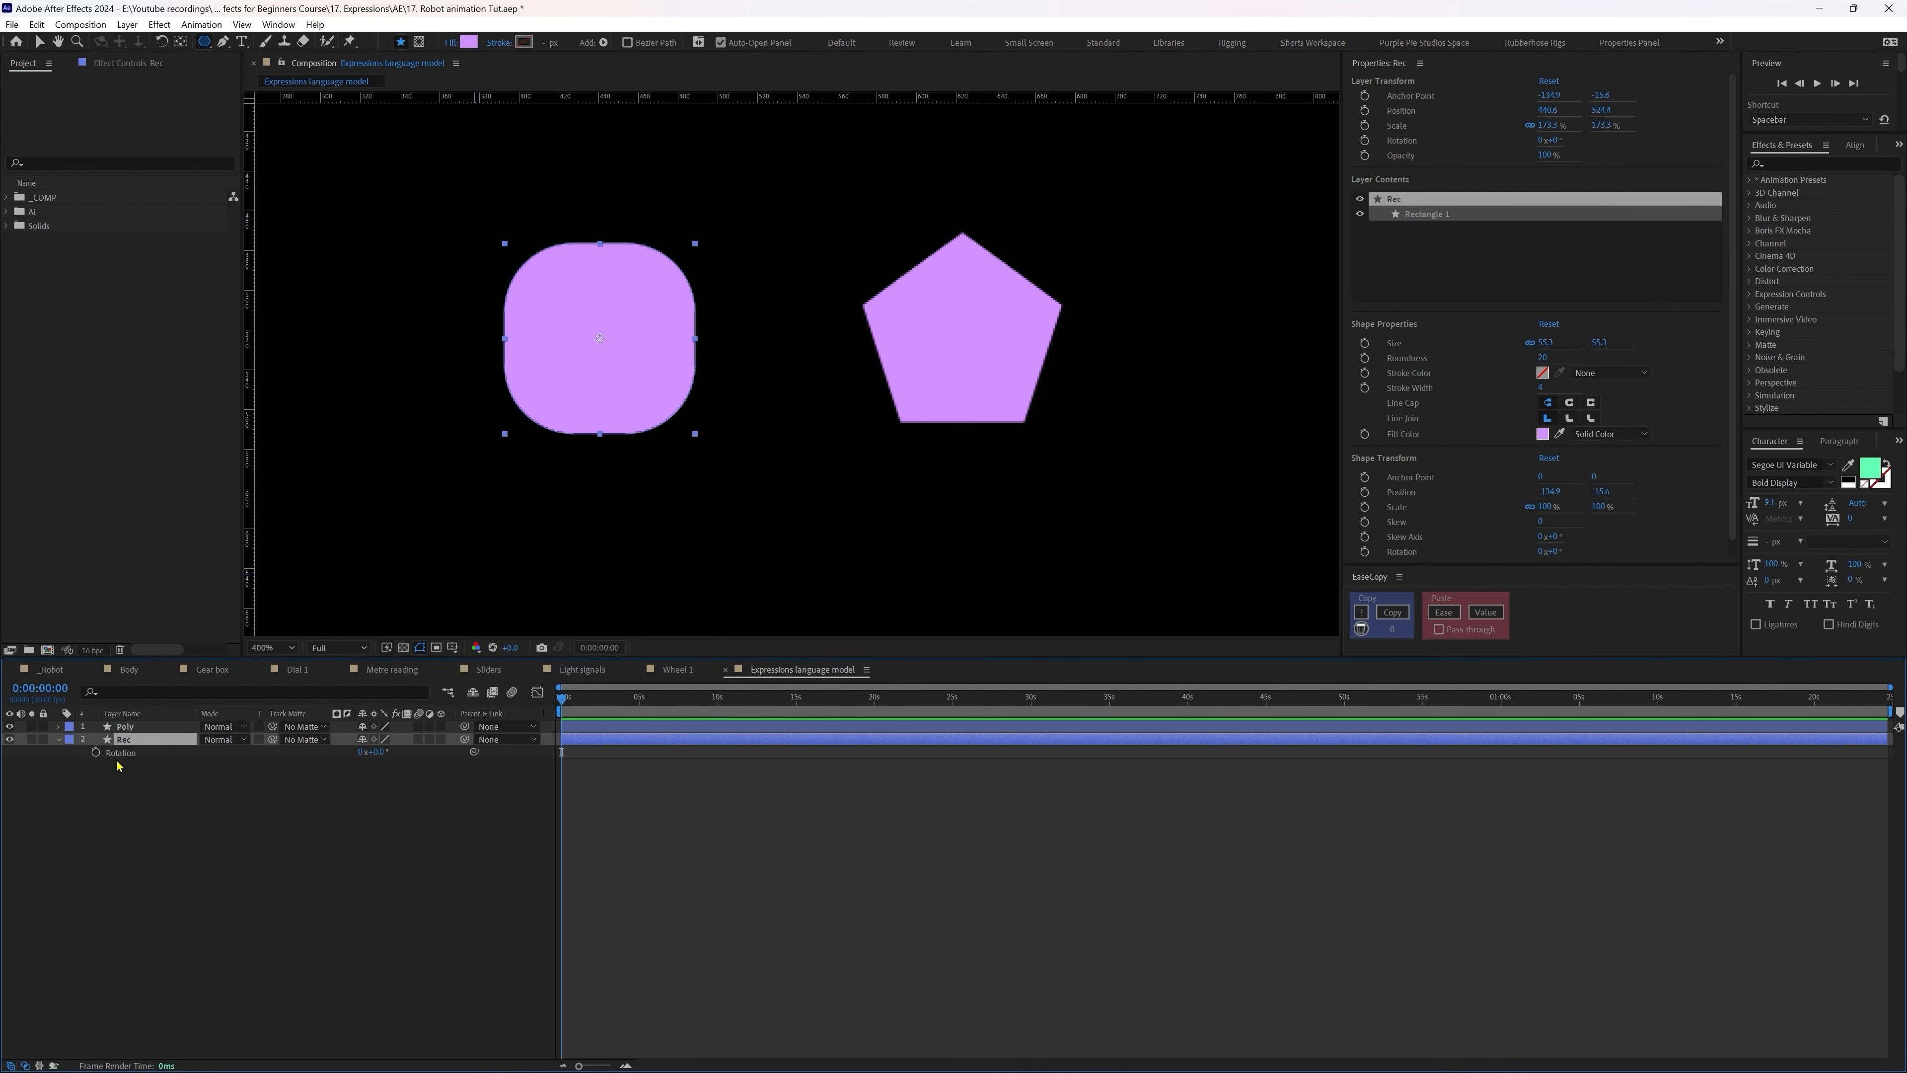
alt+click(96, 752)
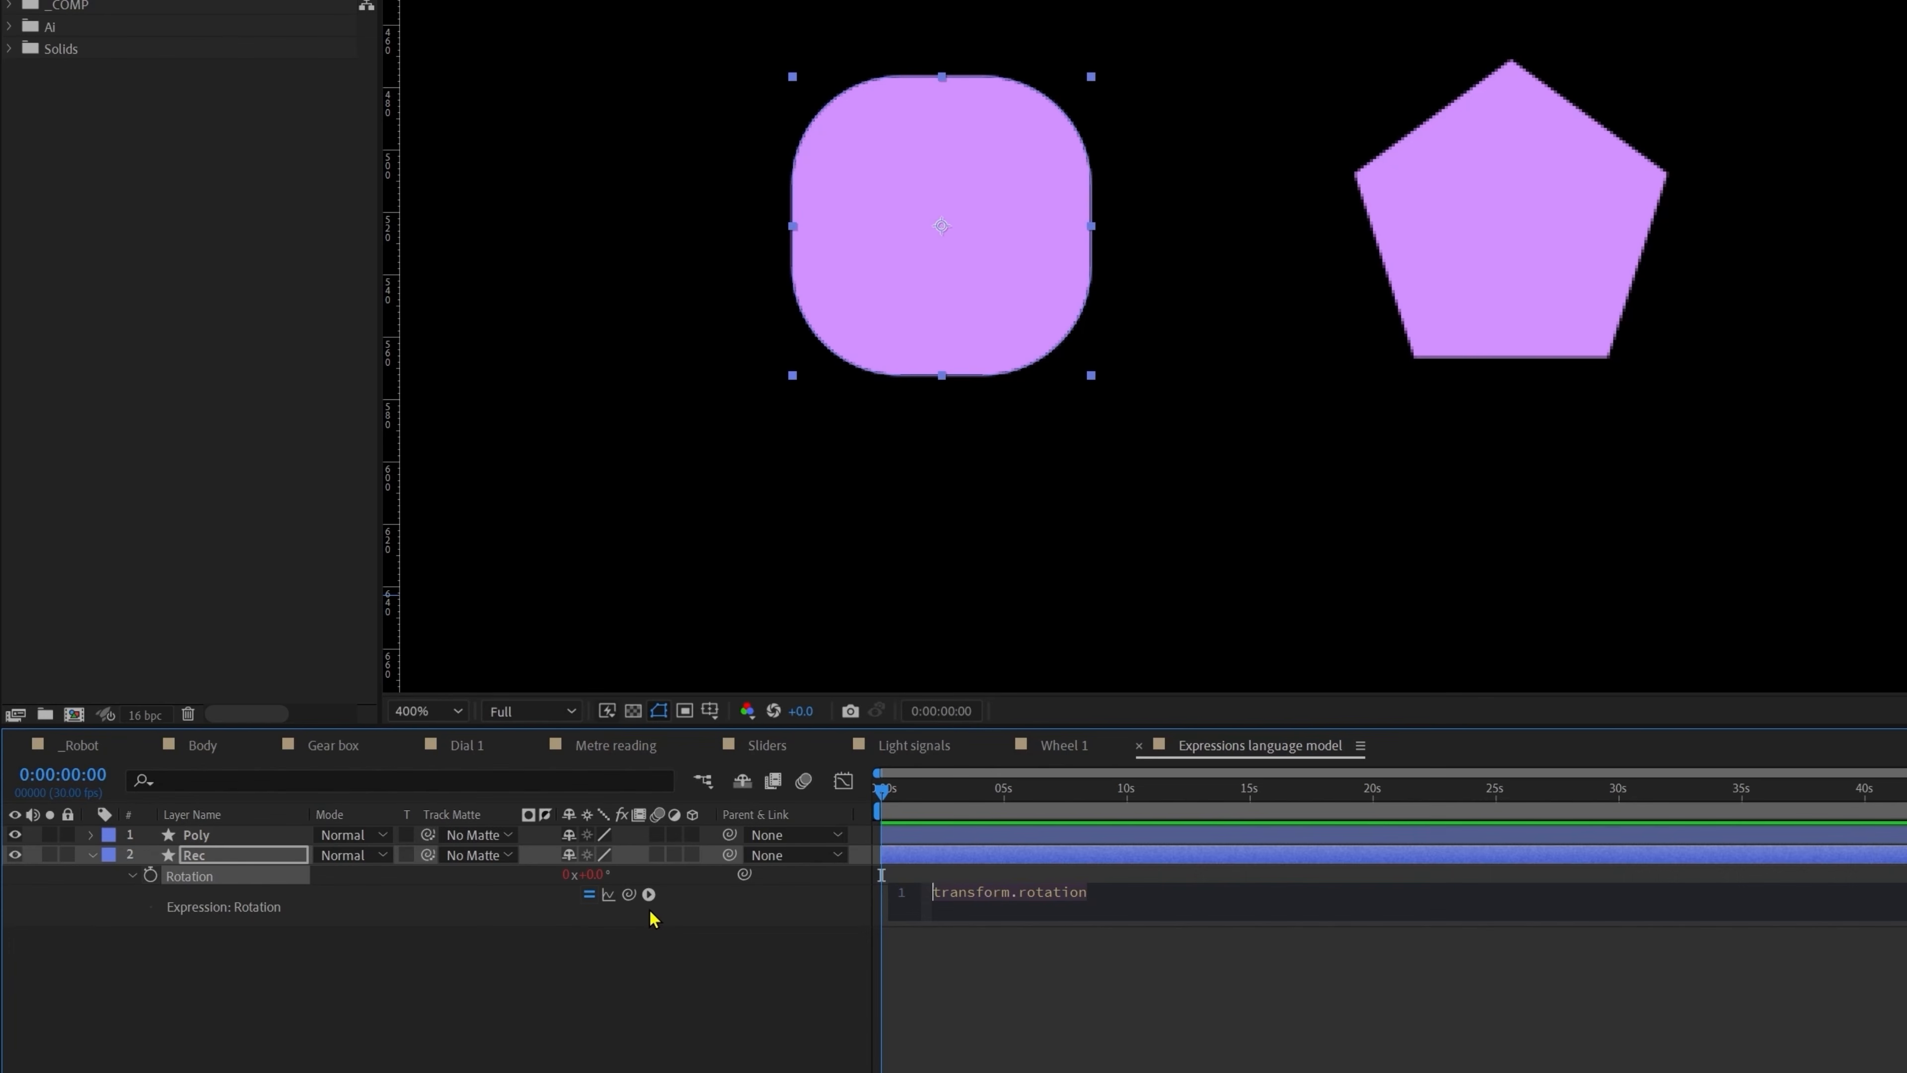
click(590, 895)
click(589, 896)
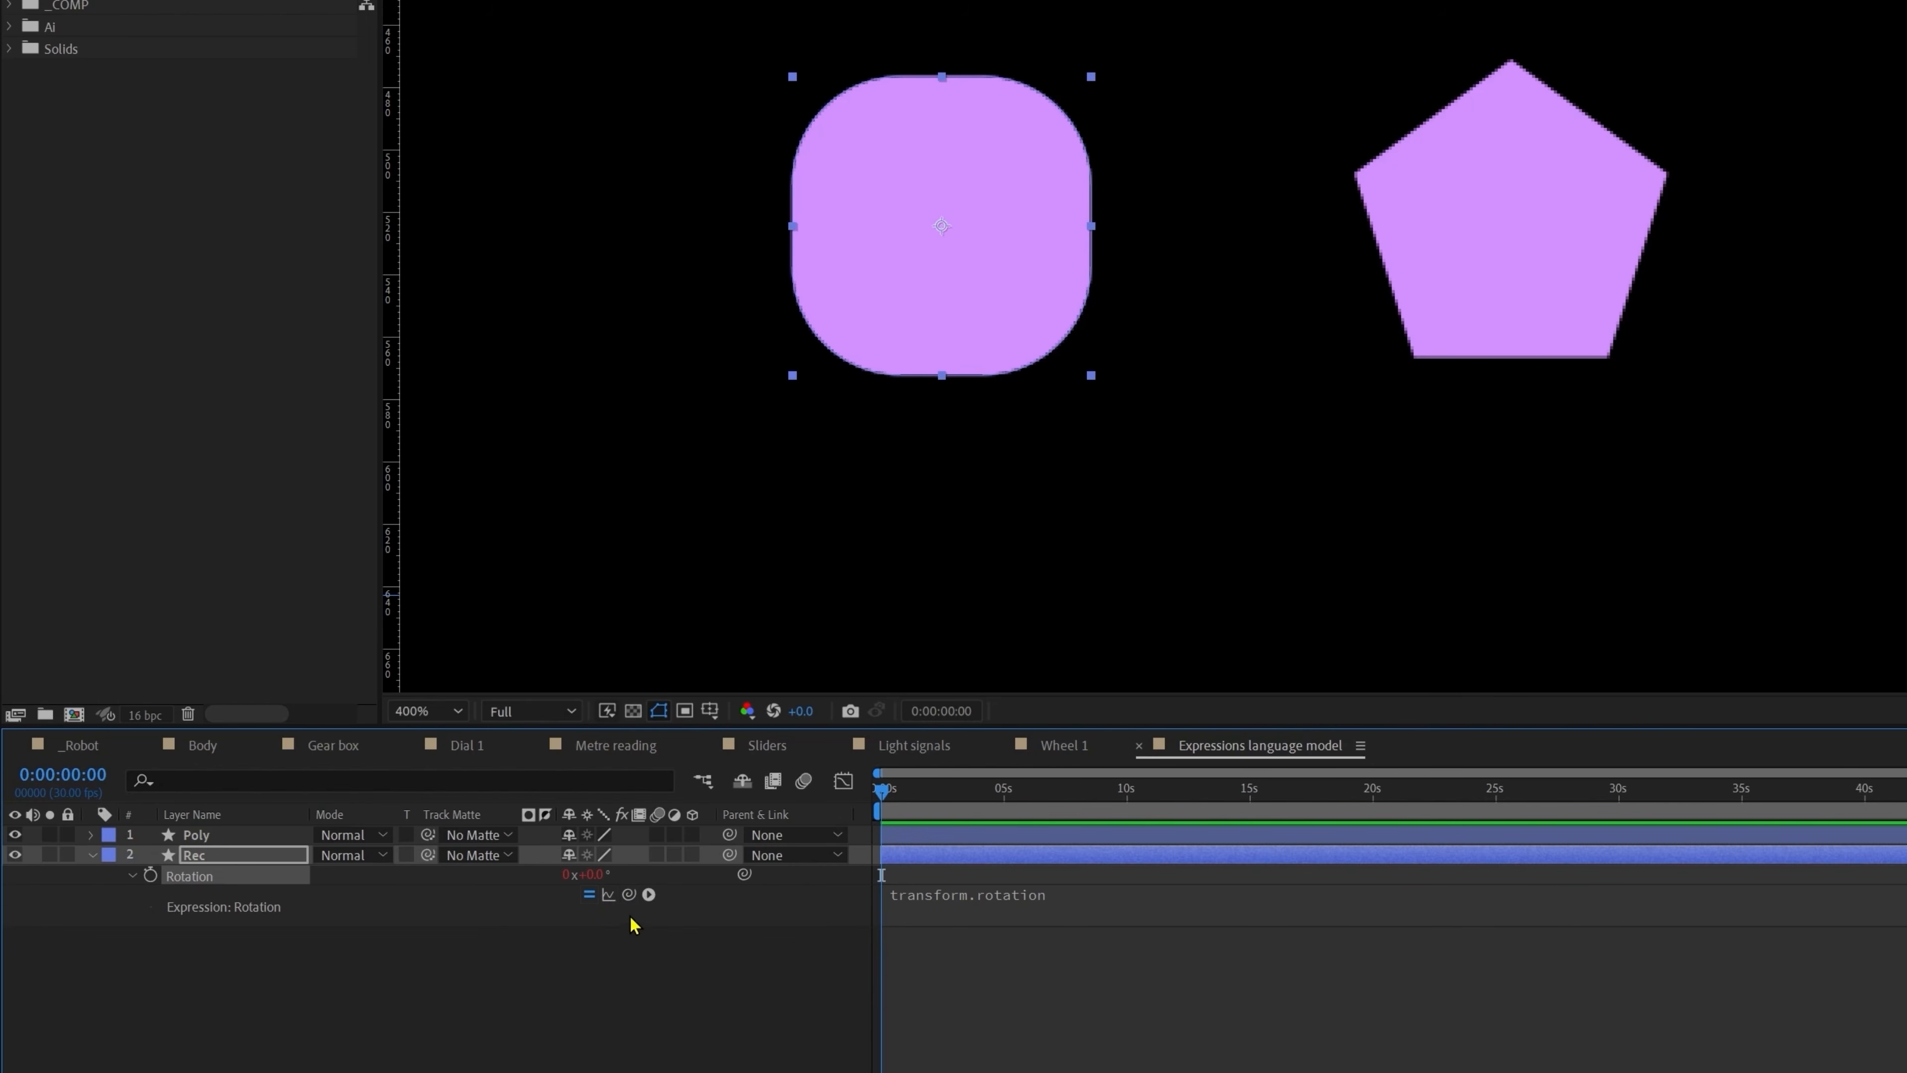
Step: Insert the Property menu's wiggle(freq, amp, octaves = 1, amp_mult = .5, t = time) into Rec's Rotation expression
click(649, 894)
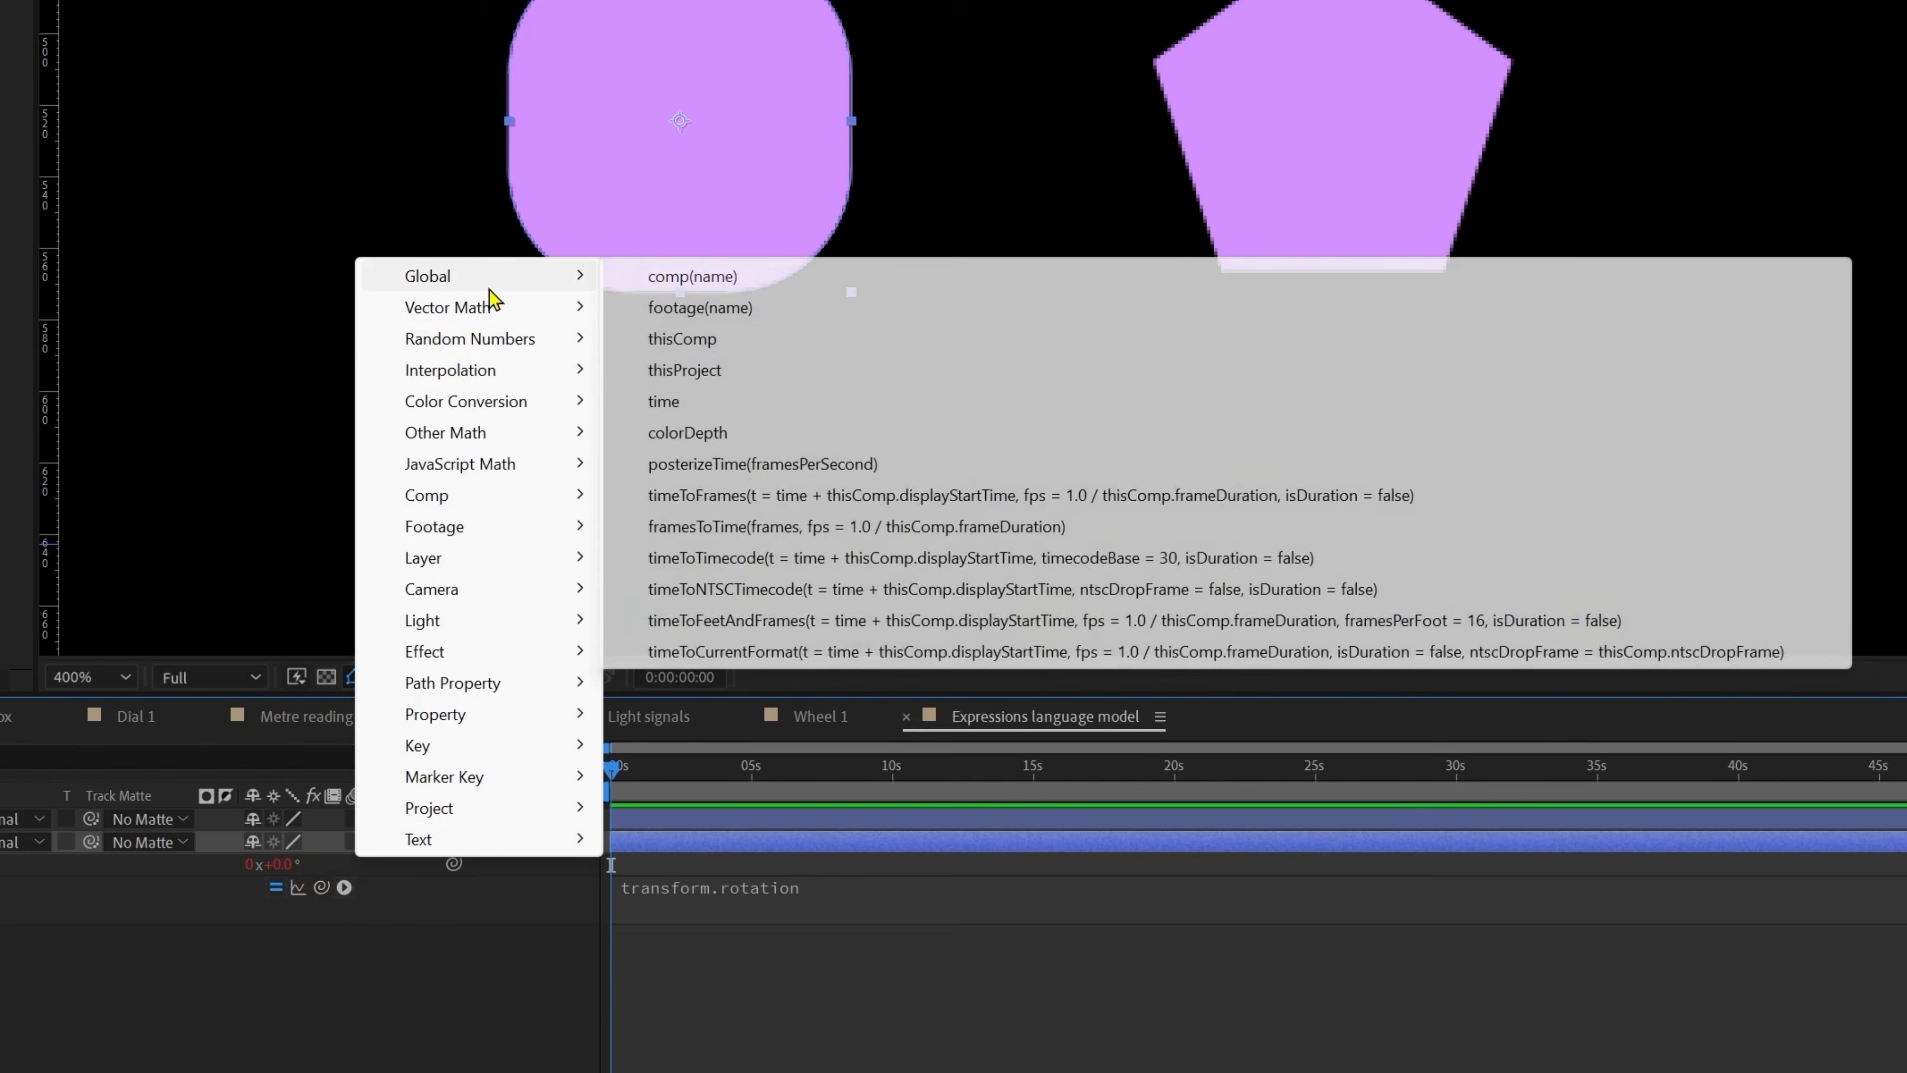
mouse_move(498, 282)
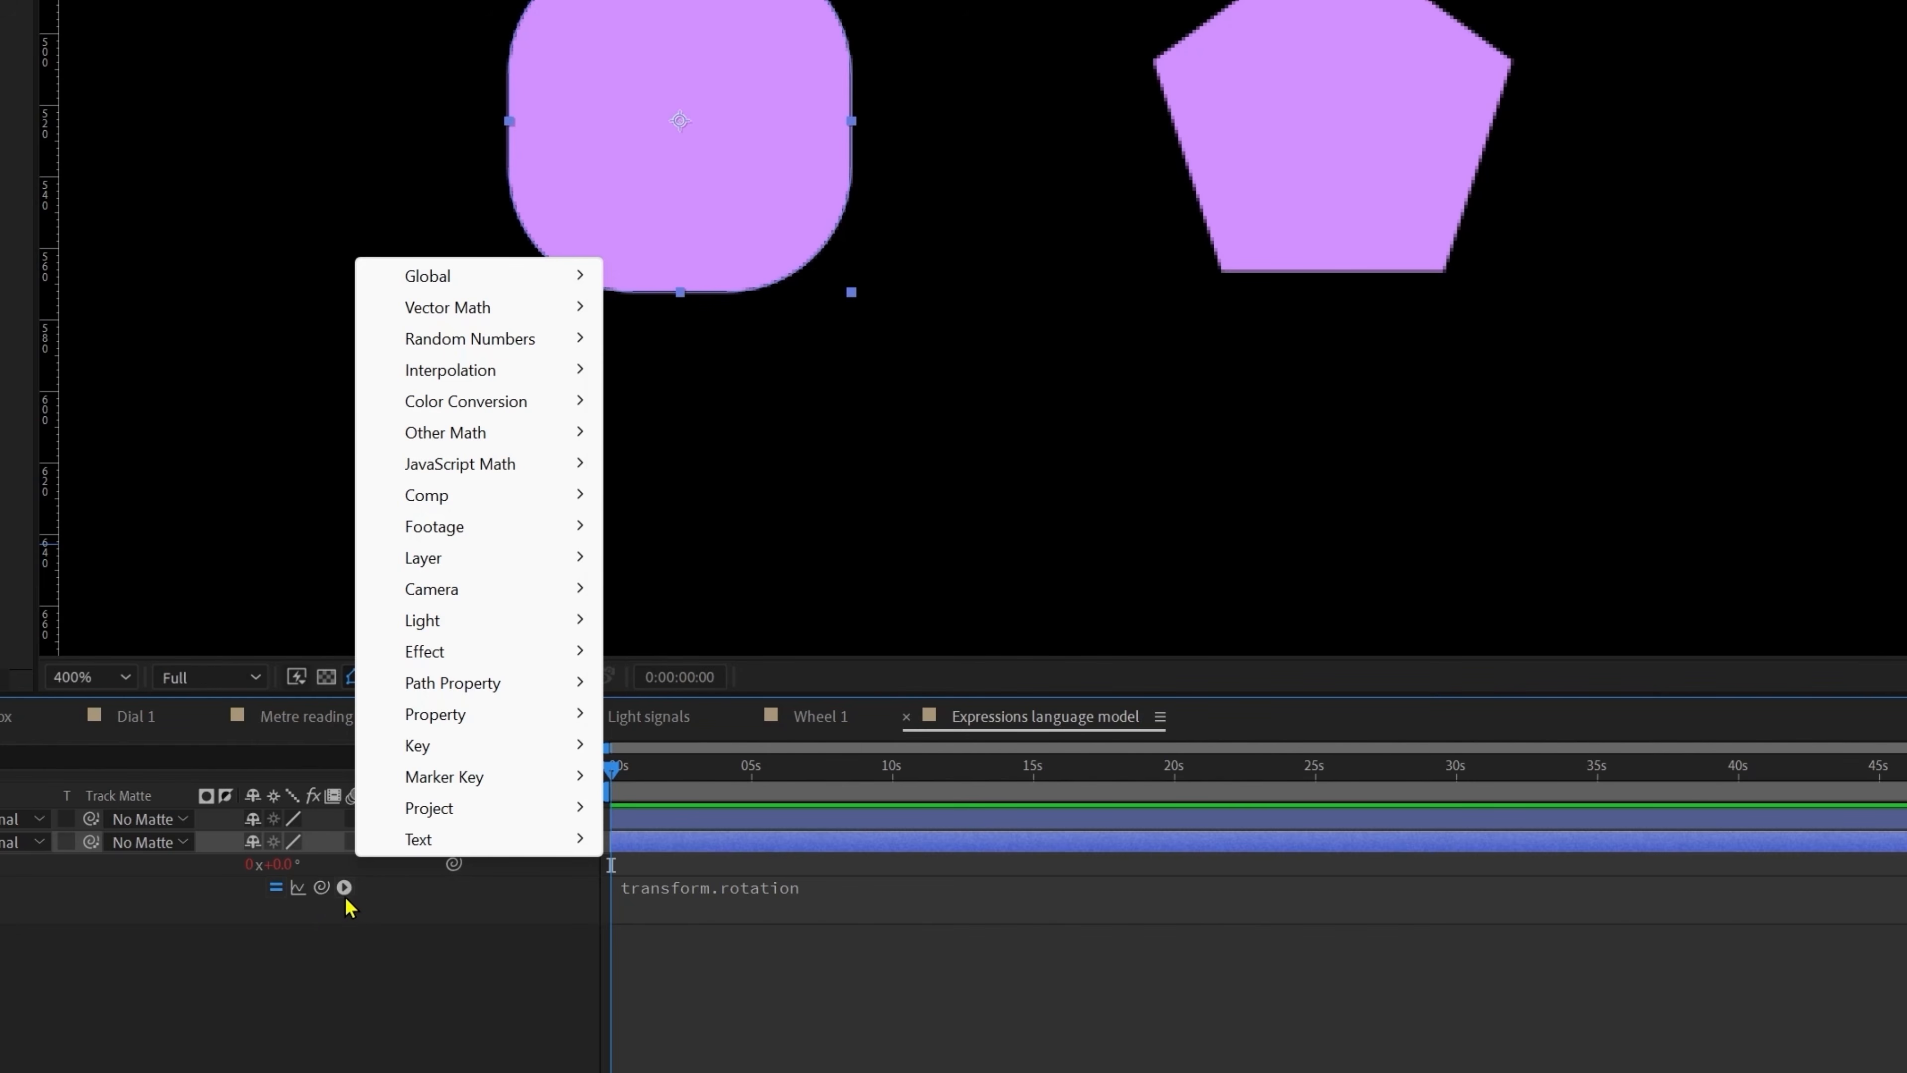
mouse_move(442, 823)
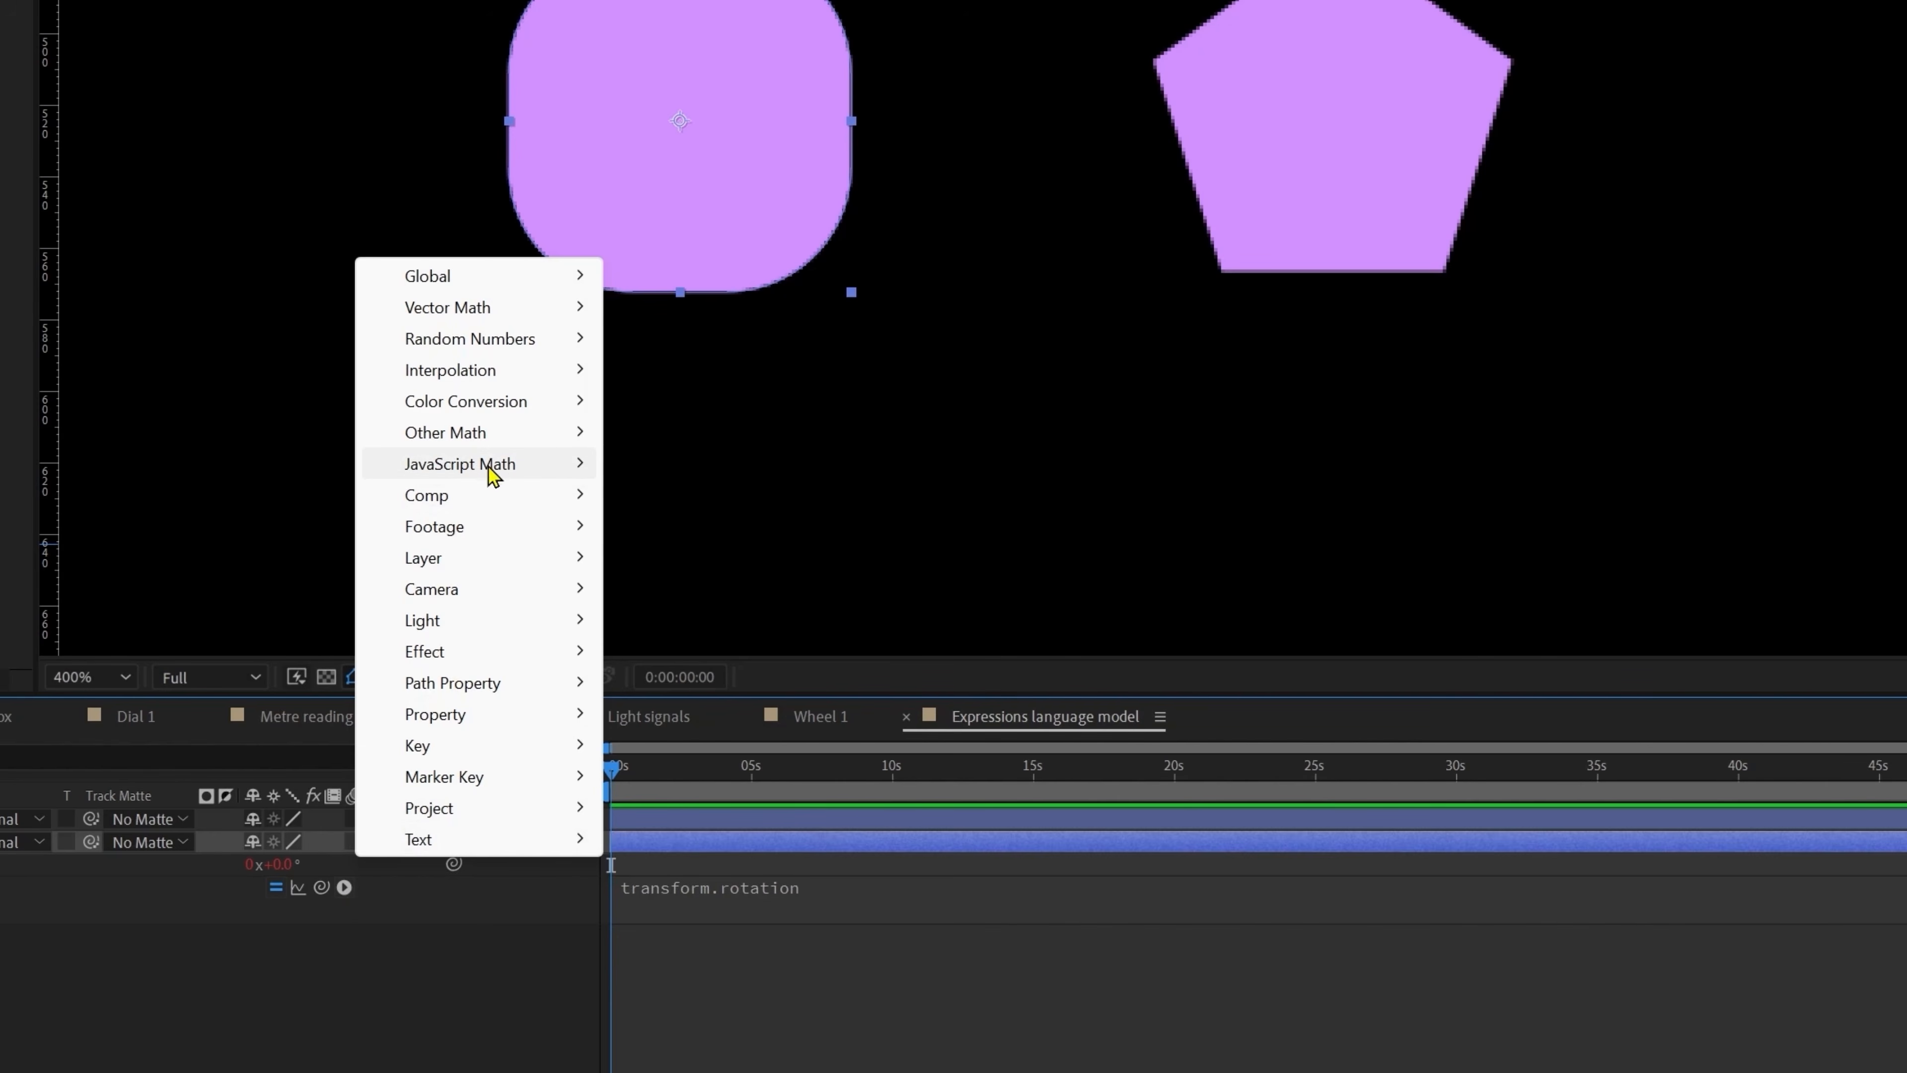
mouse_move(434, 478)
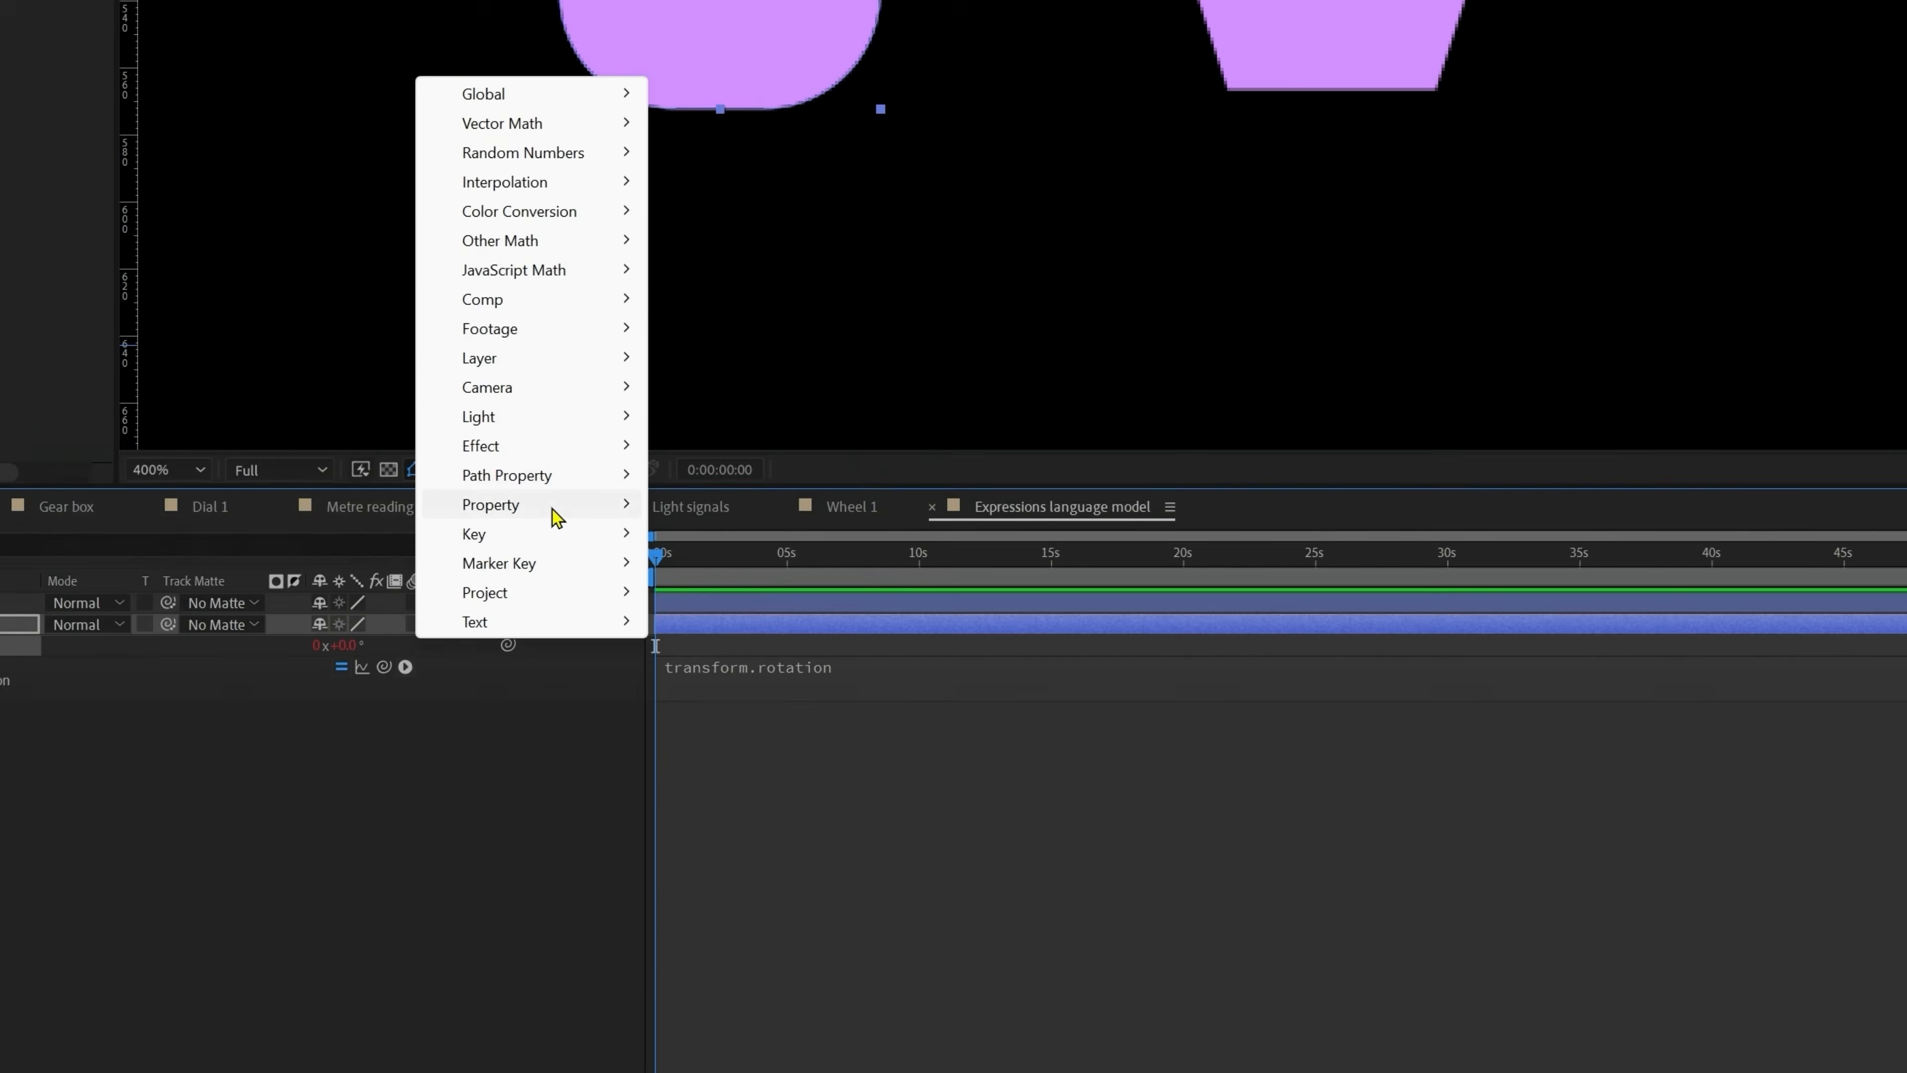
mouse_move(526, 714)
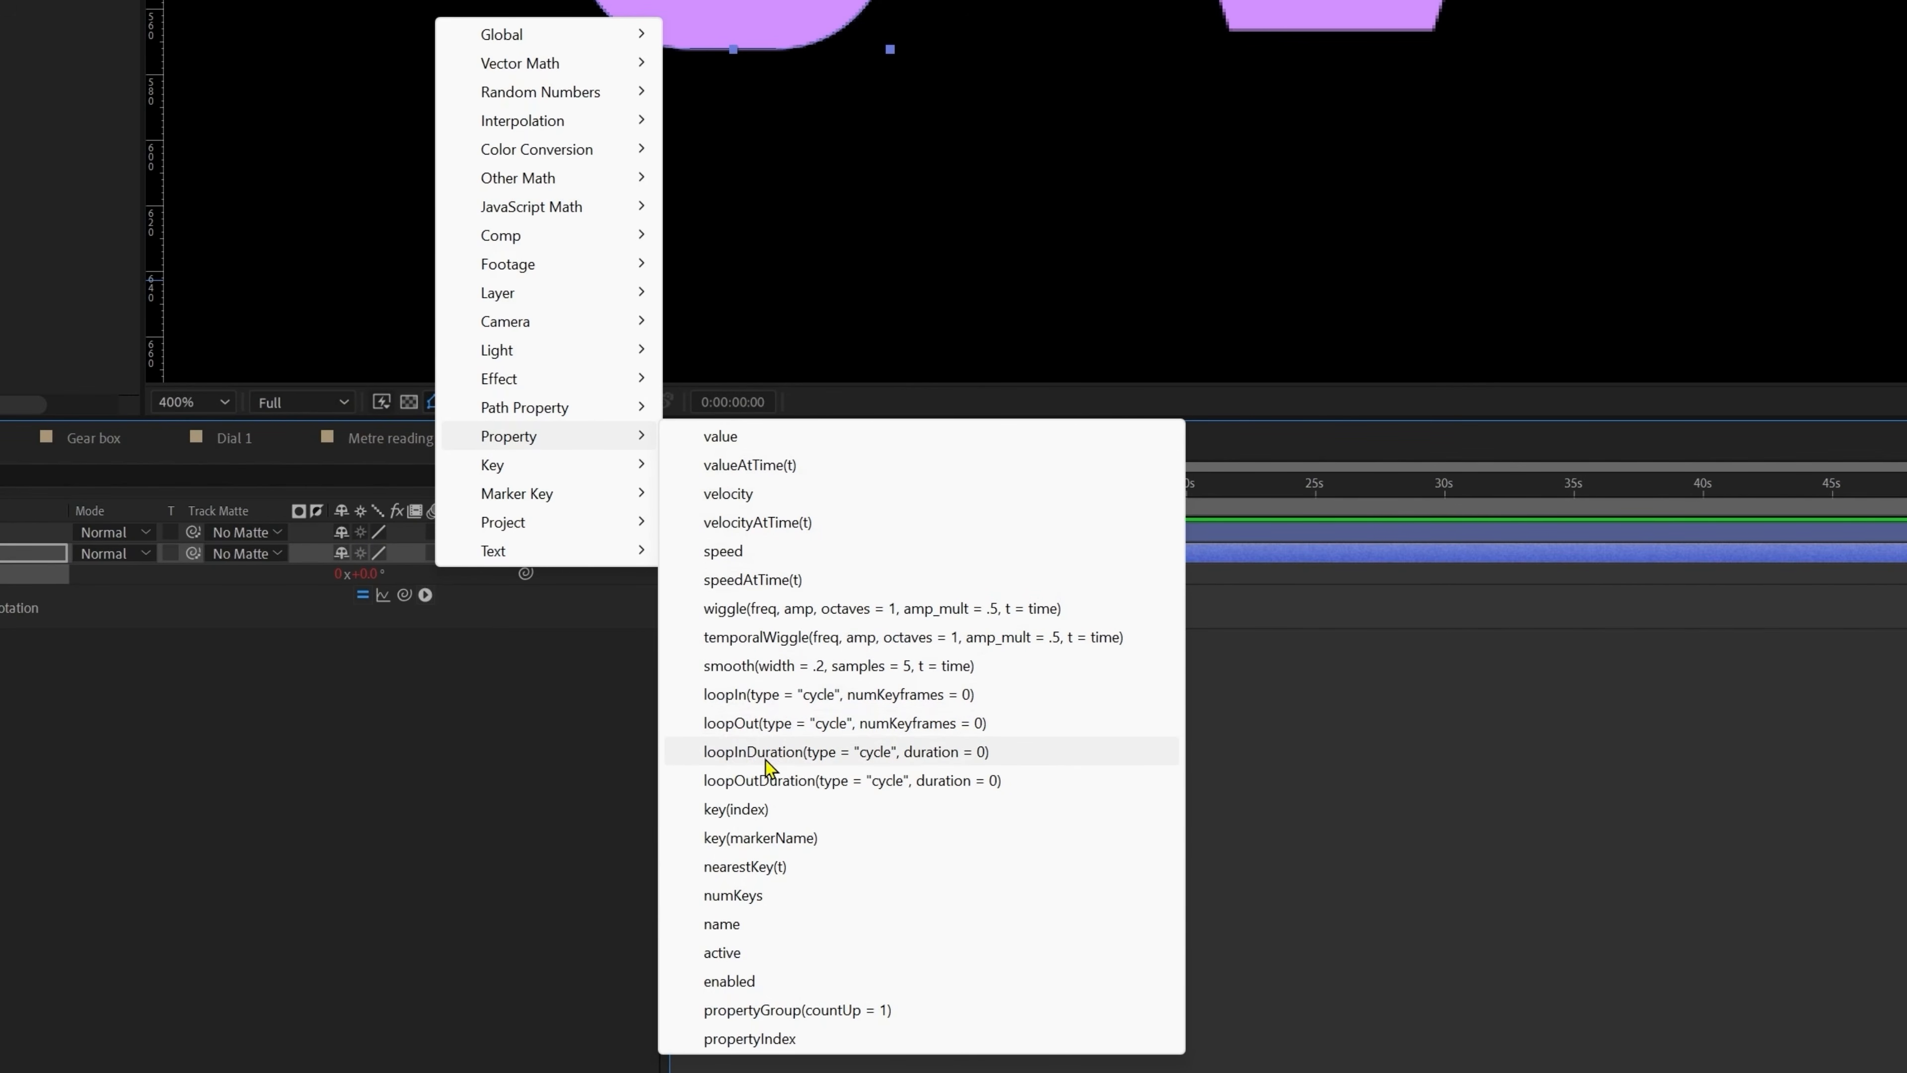
click(714, 609)
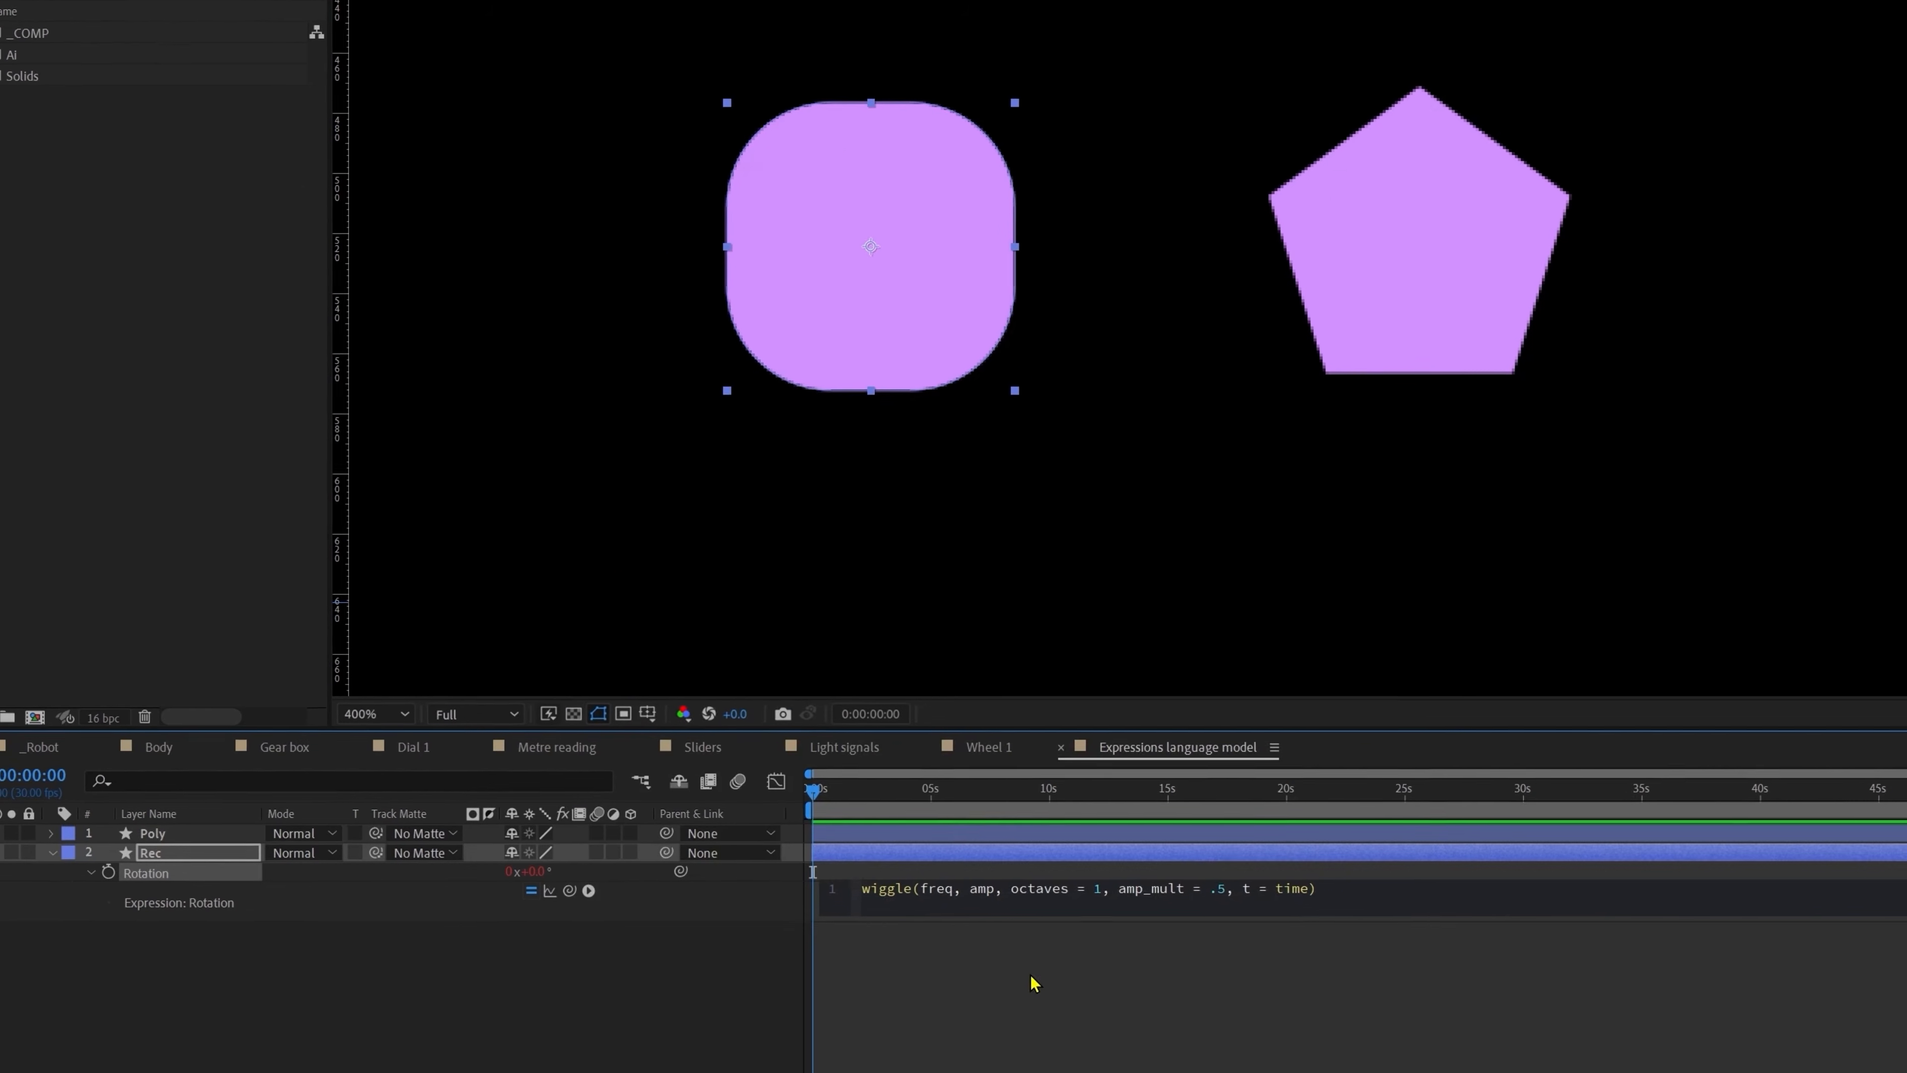
Step: Fill in wiggle frequency 6 and amplitude 20 and commit Rec's rotation expression
click(977, 940)
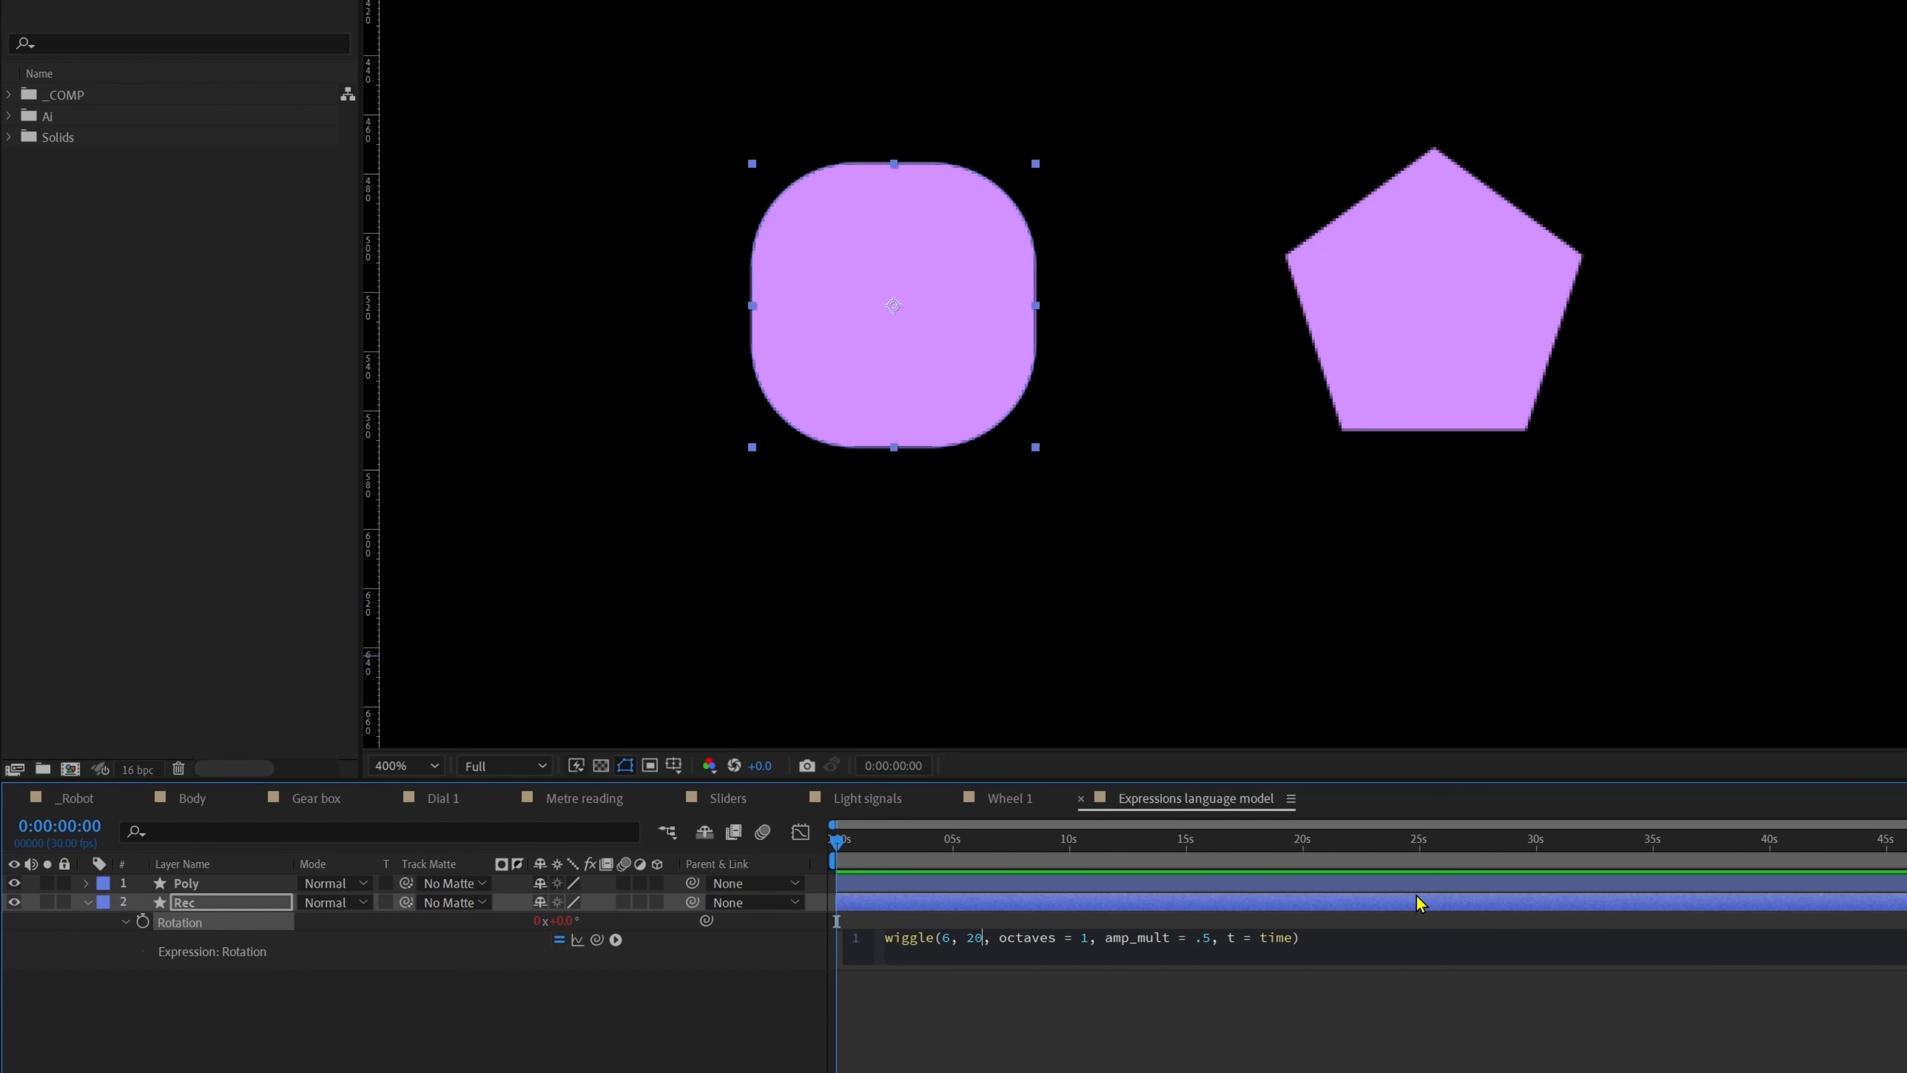
click(836, 921)
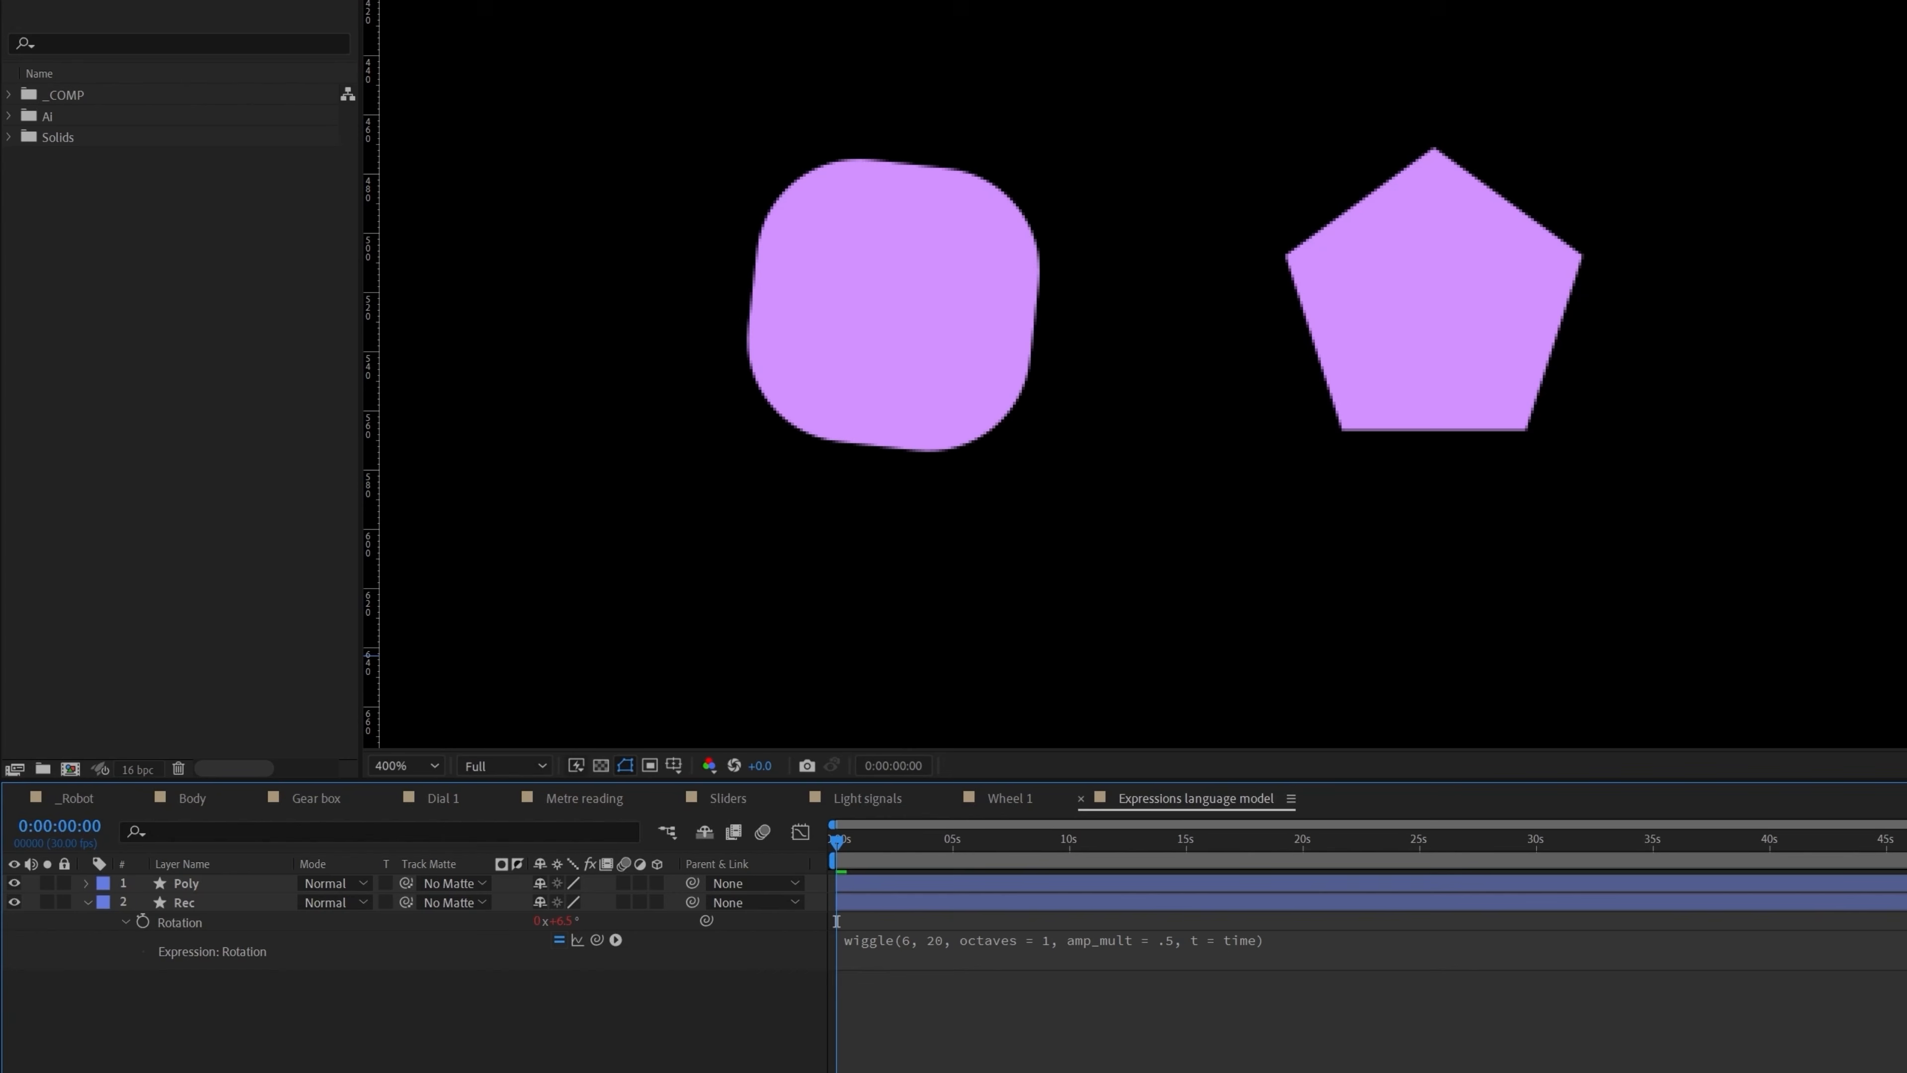